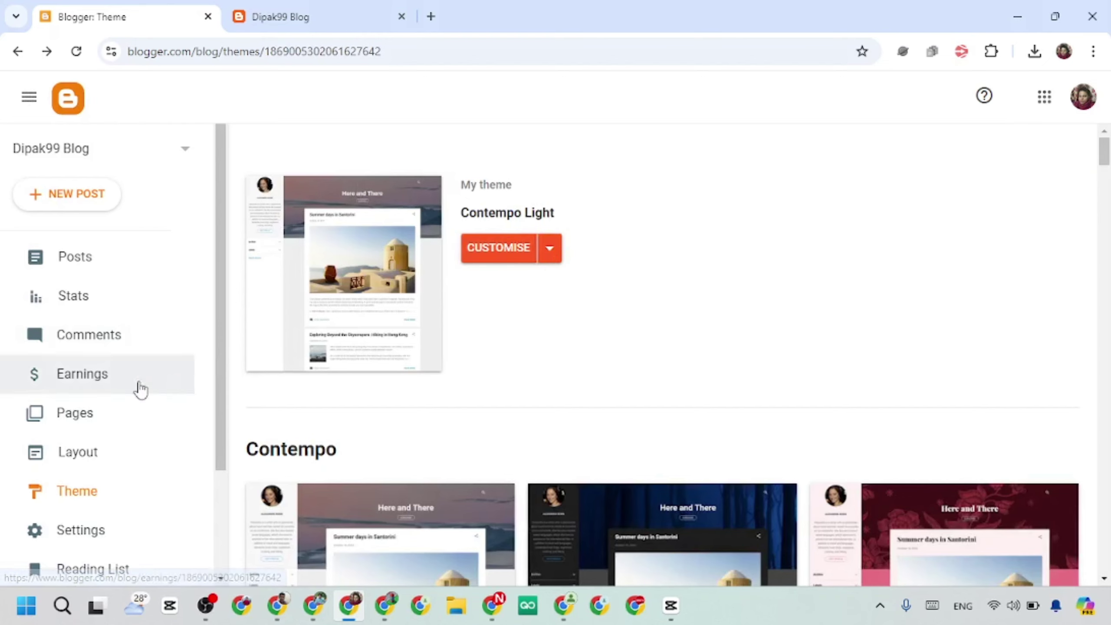
Open the blog's Settings page and examine its sections from Basic, Privacy, Publishing and HTTPS down to General.
scroll(87, 479, down, 2)
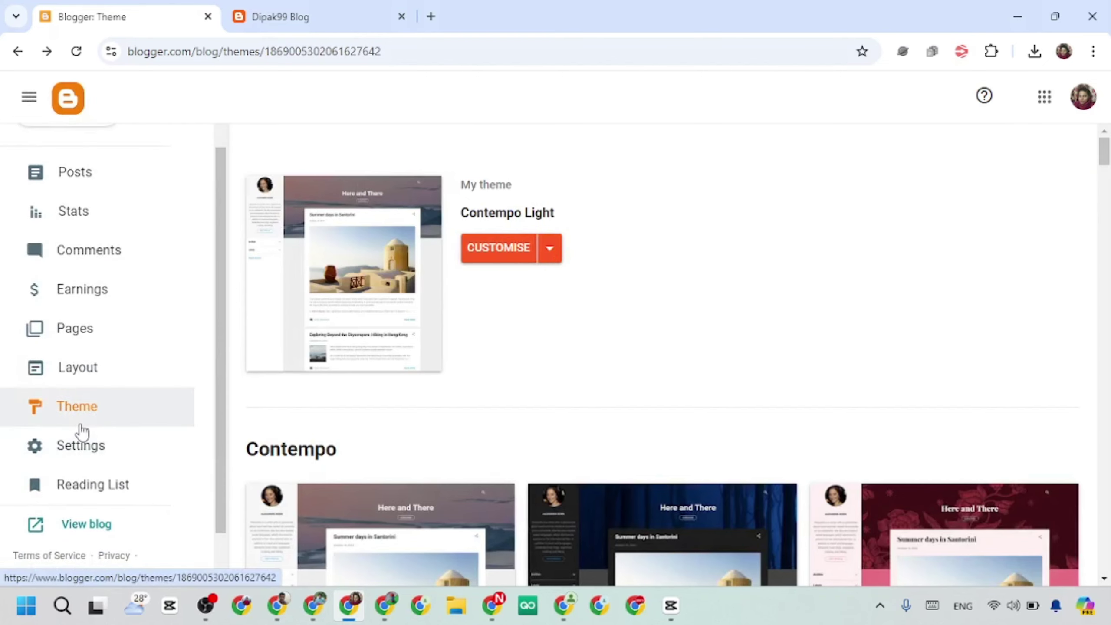
click(46, 453)
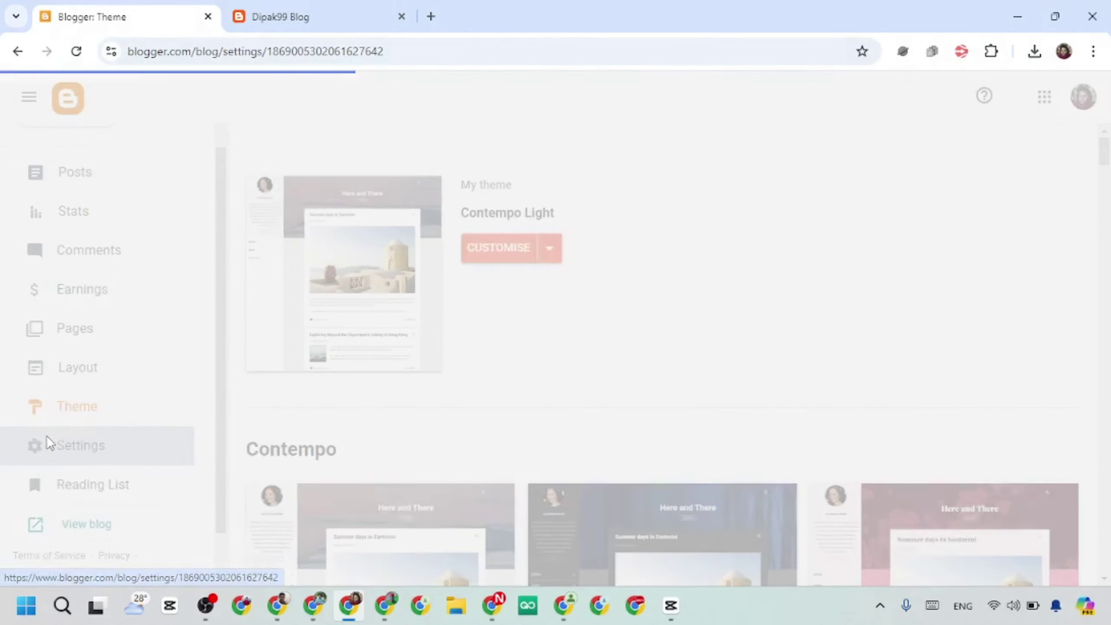
scroll(259, 201, down, 1)
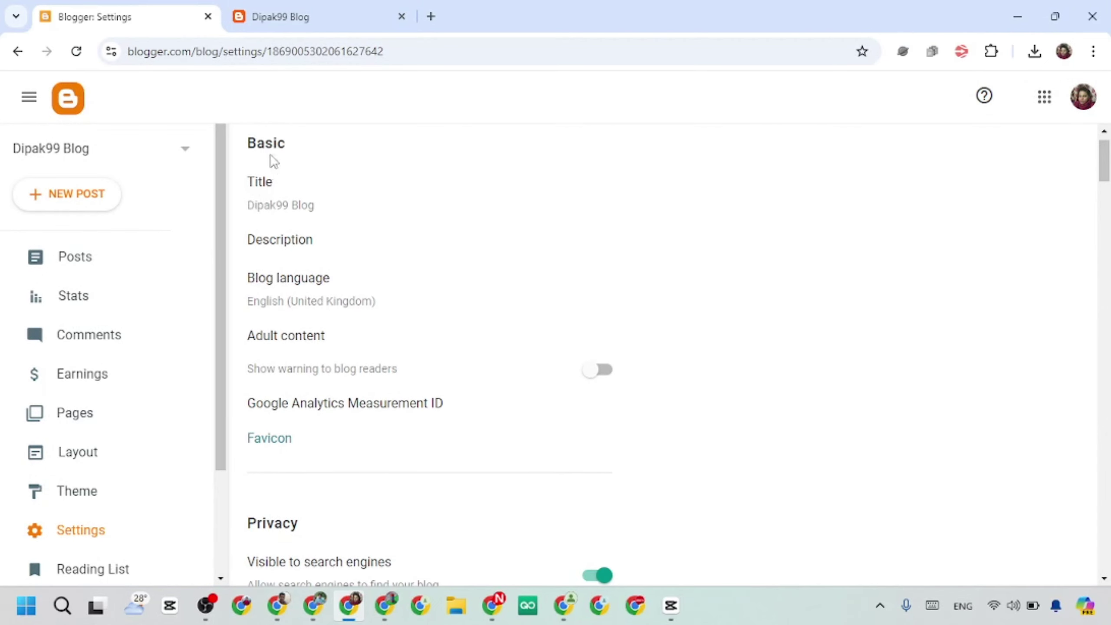
scroll(268, 158, up, 1)
scroll(350, 241, down, 3)
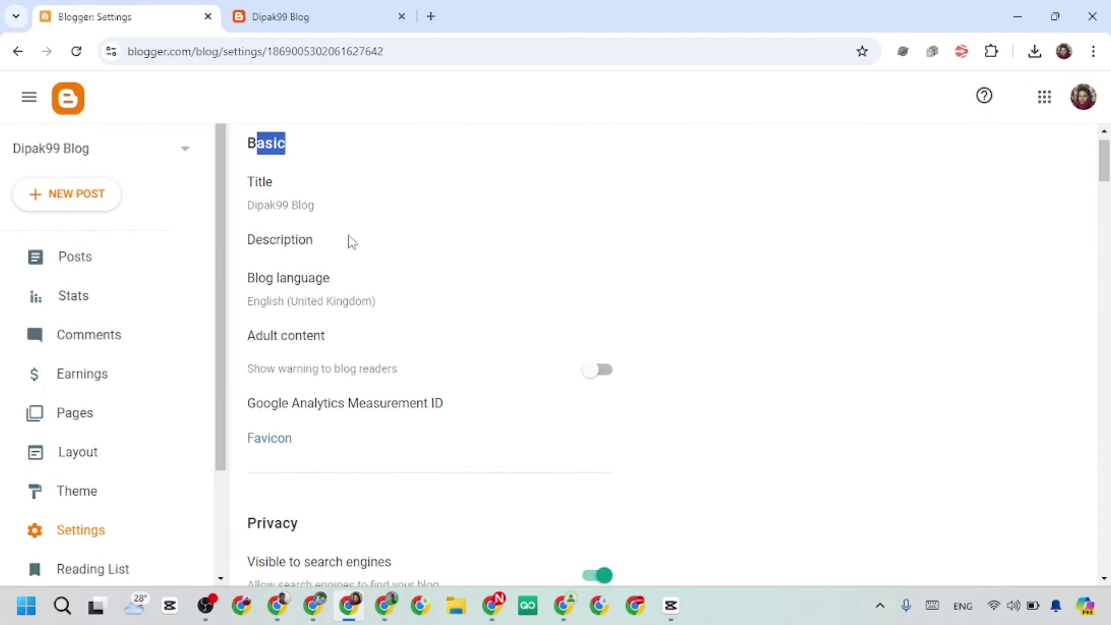
scroll(433, 289, down, 6)
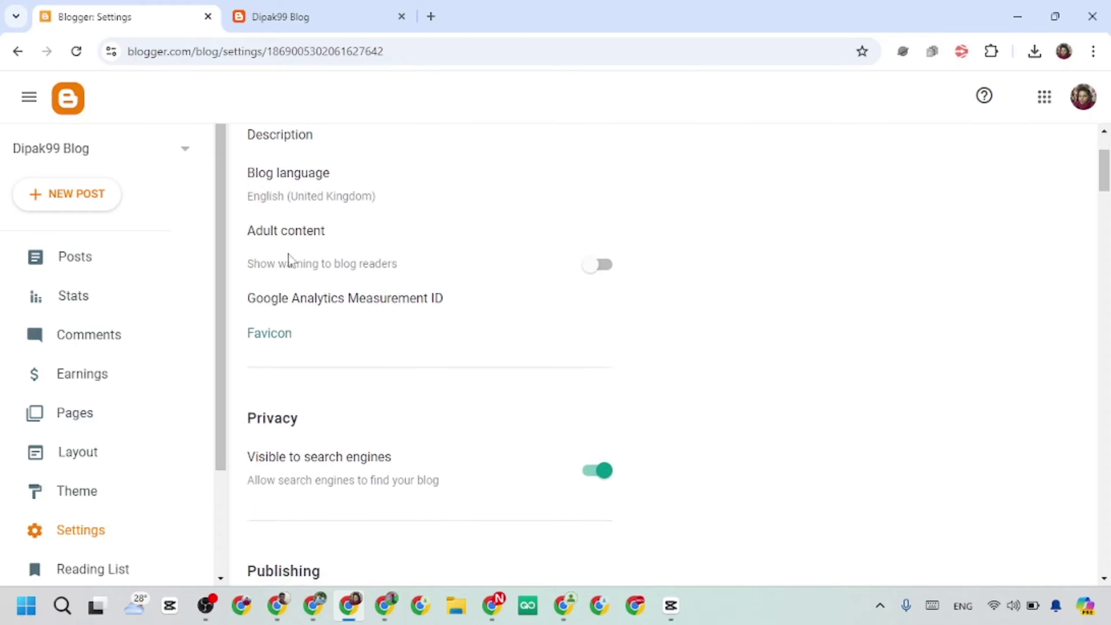
scroll(416, 371, down, 20)
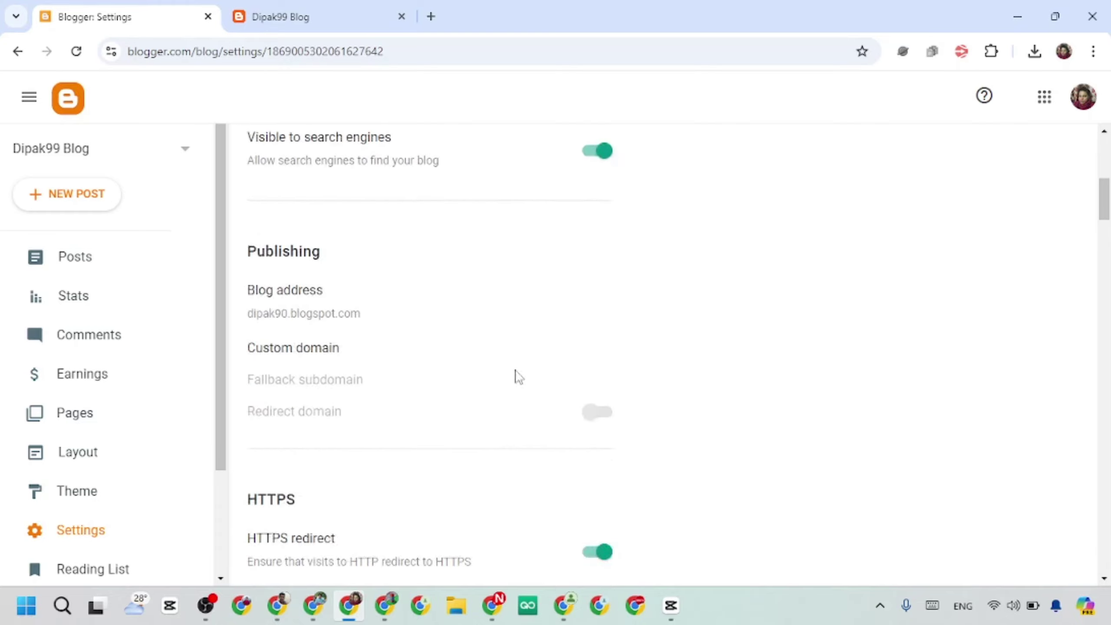
scroll(371, 328, down, 20)
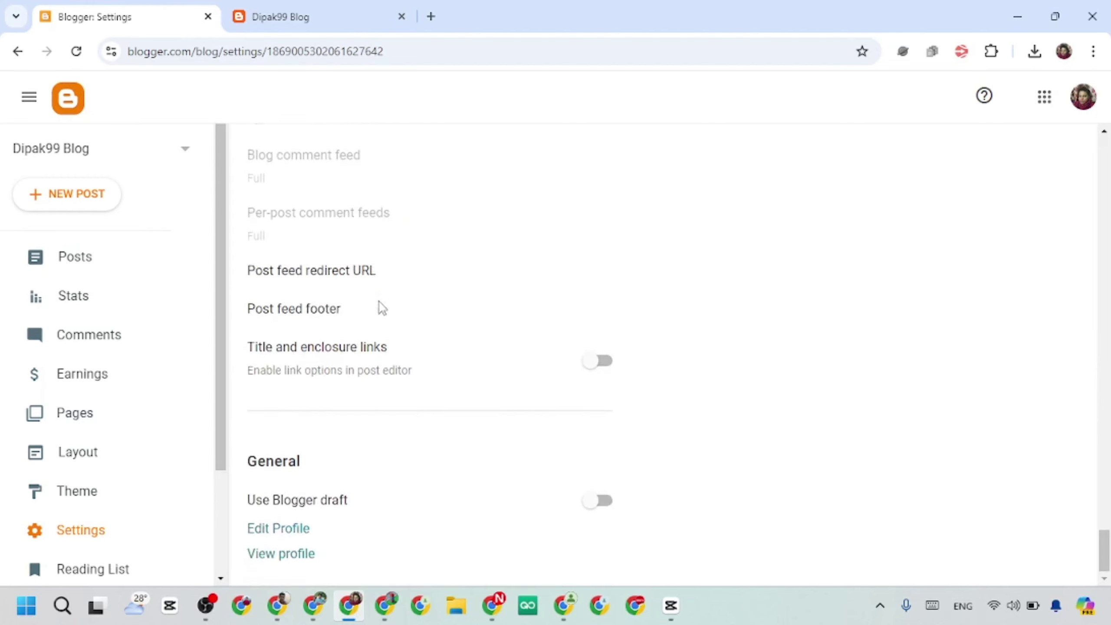
scroll(380, 298, up, 20)
Open the blog's Posts list and check the live blog's front page before returning to the dashboard.
click(62, 271)
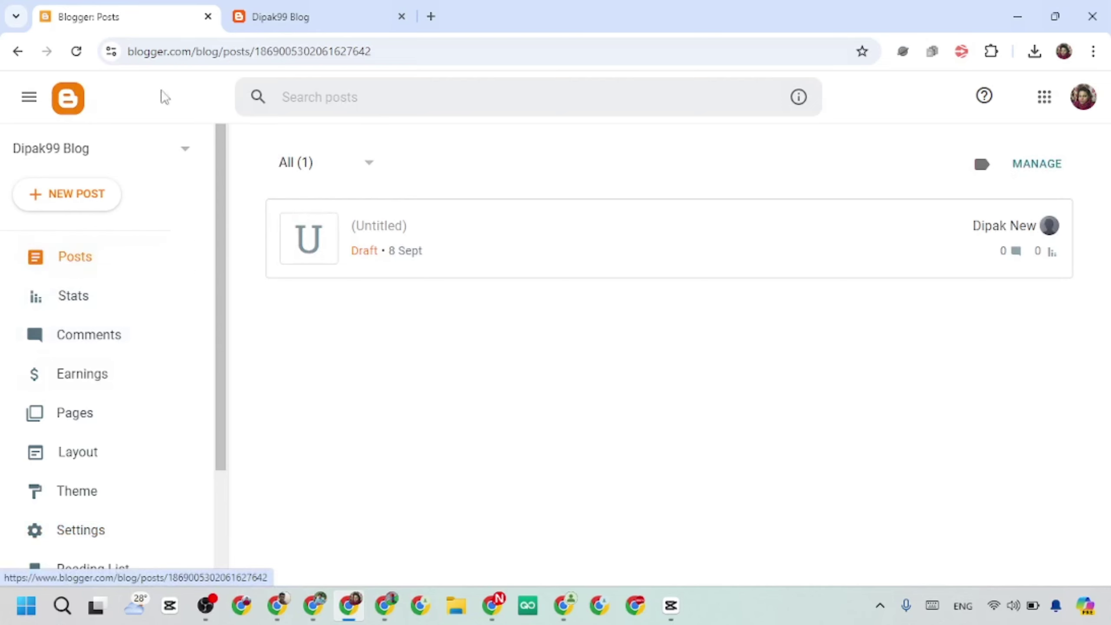
click(280, 18)
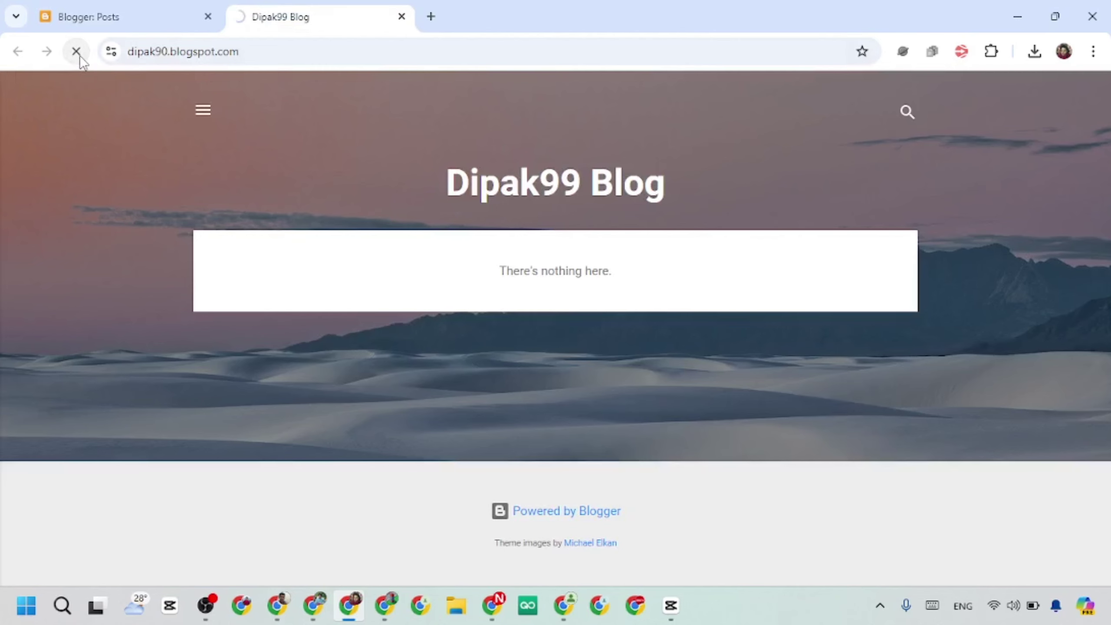
click(89, 6)
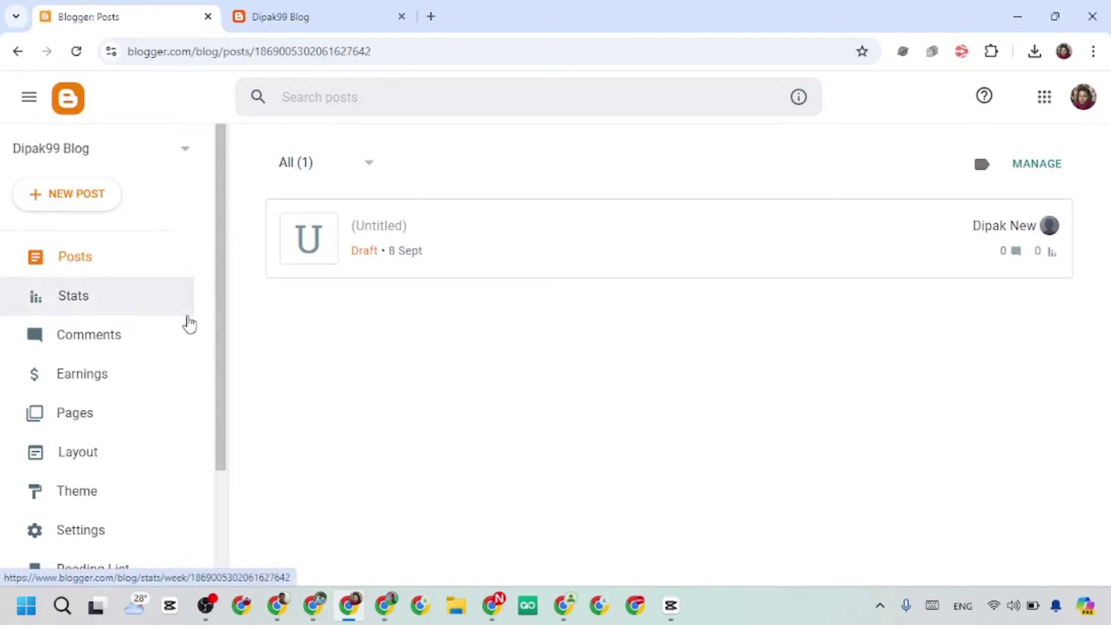
scroll(142, 412, down, 3)
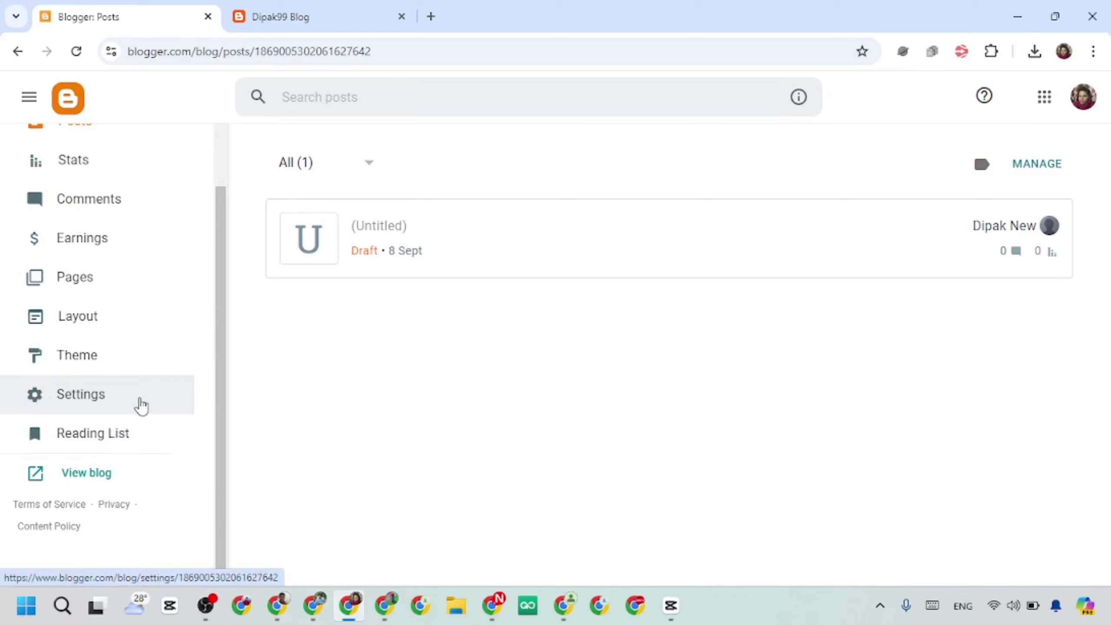
scroll(122, 397, up, 3)
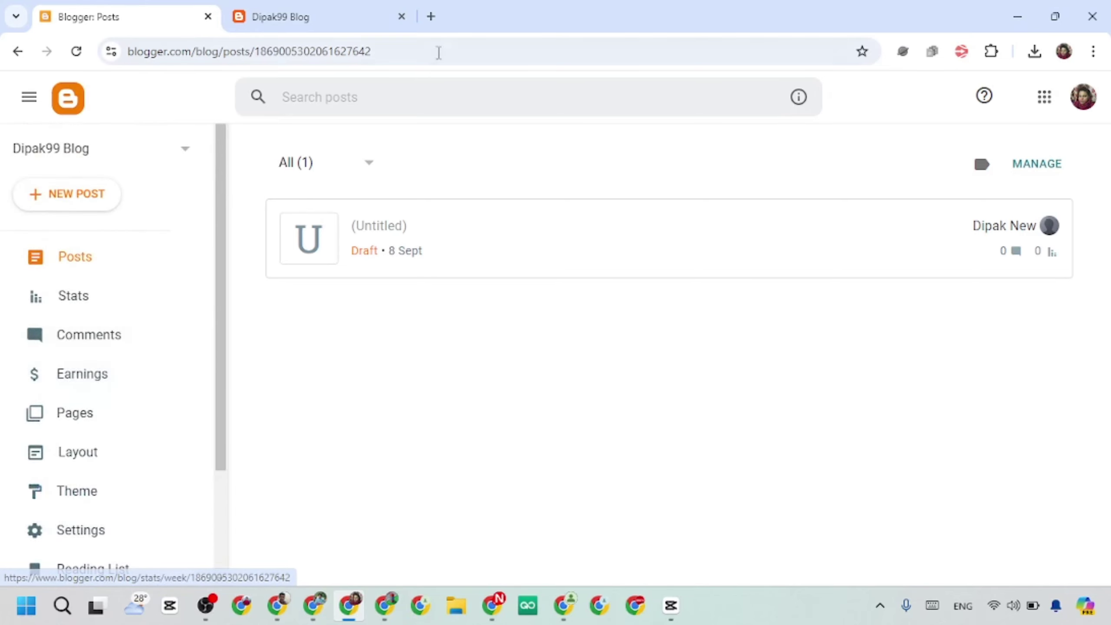
Search Google in a new tab for "free blogger temepates" and open the gooyaabitemplates.com site.
click(430, 16)
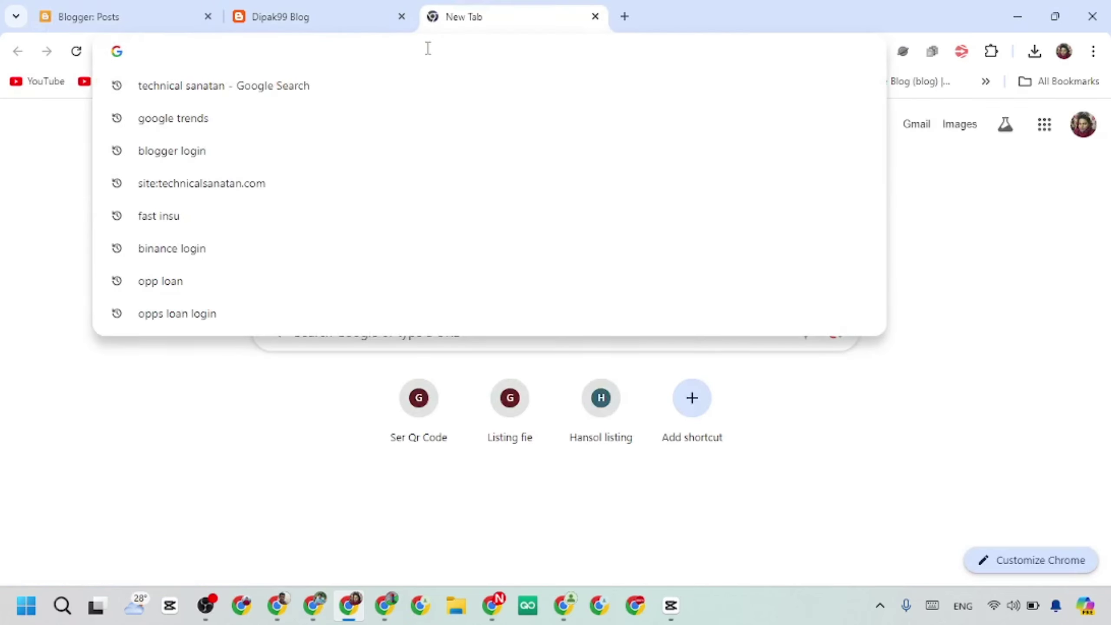
text(free bl)
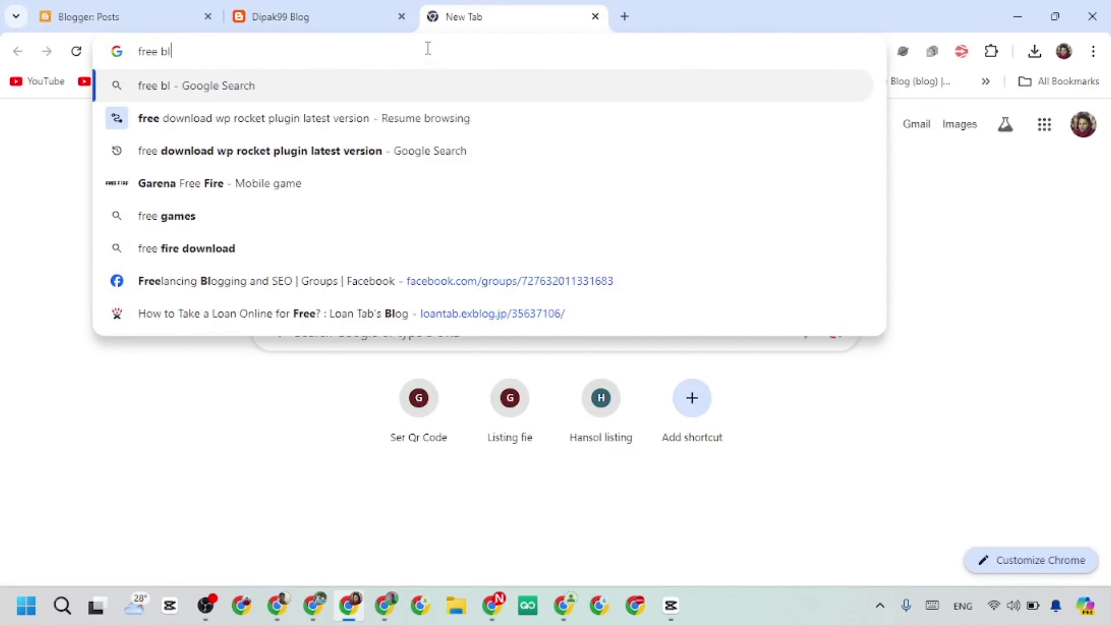
text(ogger teme)
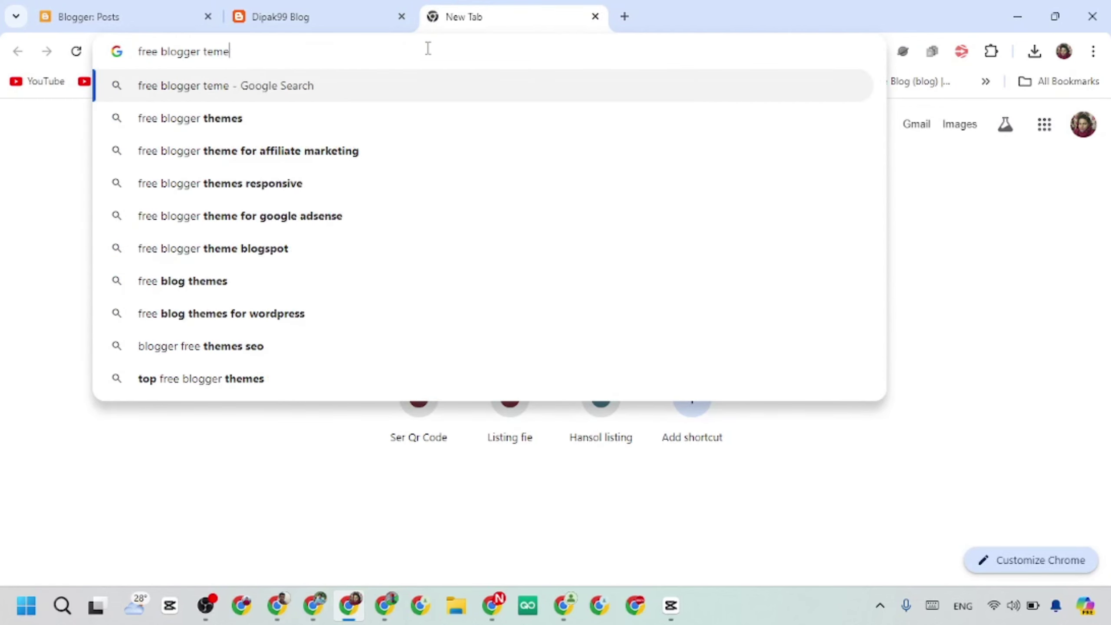
text(pates)
key(Return)
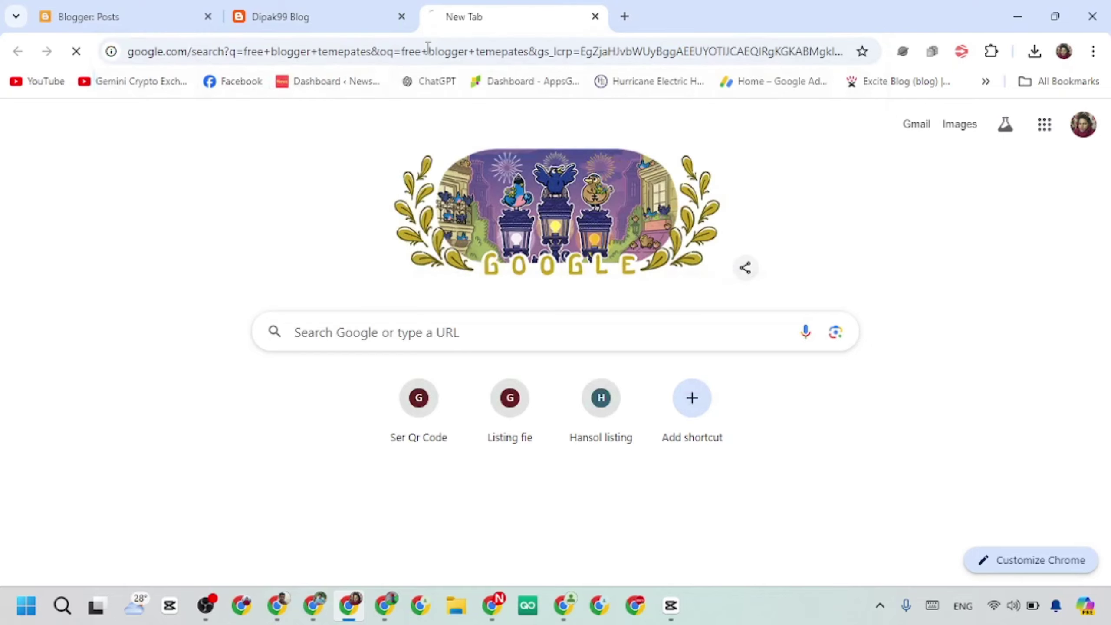
scroll(411, 265, down, 5)
scroll(410, 253, up, 5)
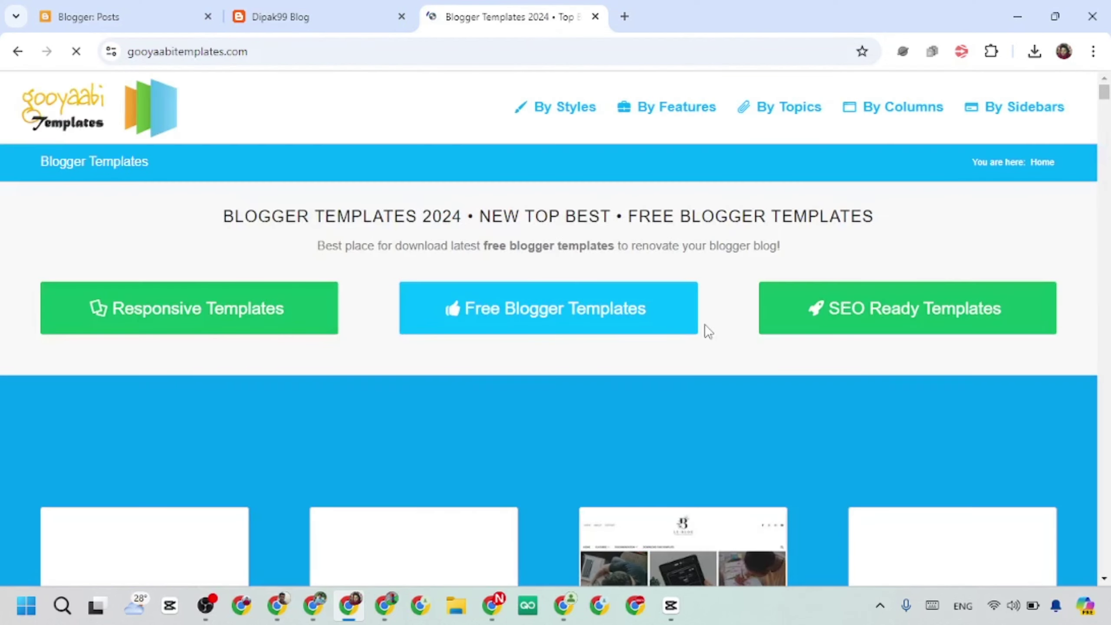
Browse the free Blogger template previews in the Gooyaabi Templates gallery.
scroll(553, 330, down, 5)
scroll(554, 330, down, 7)
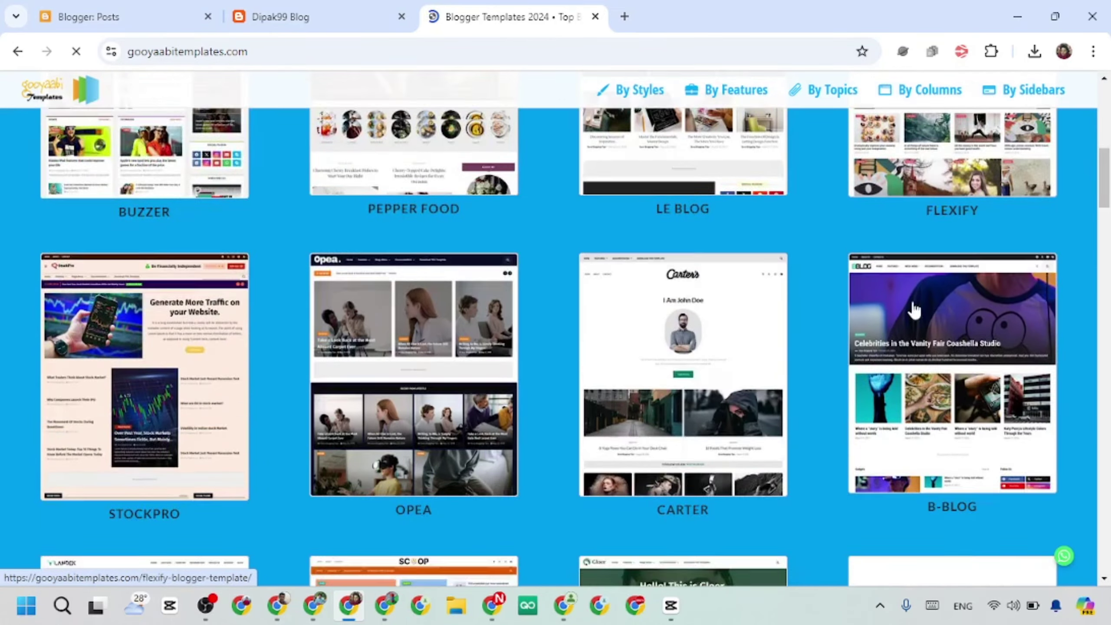
scroll(519, 315, up, 7)
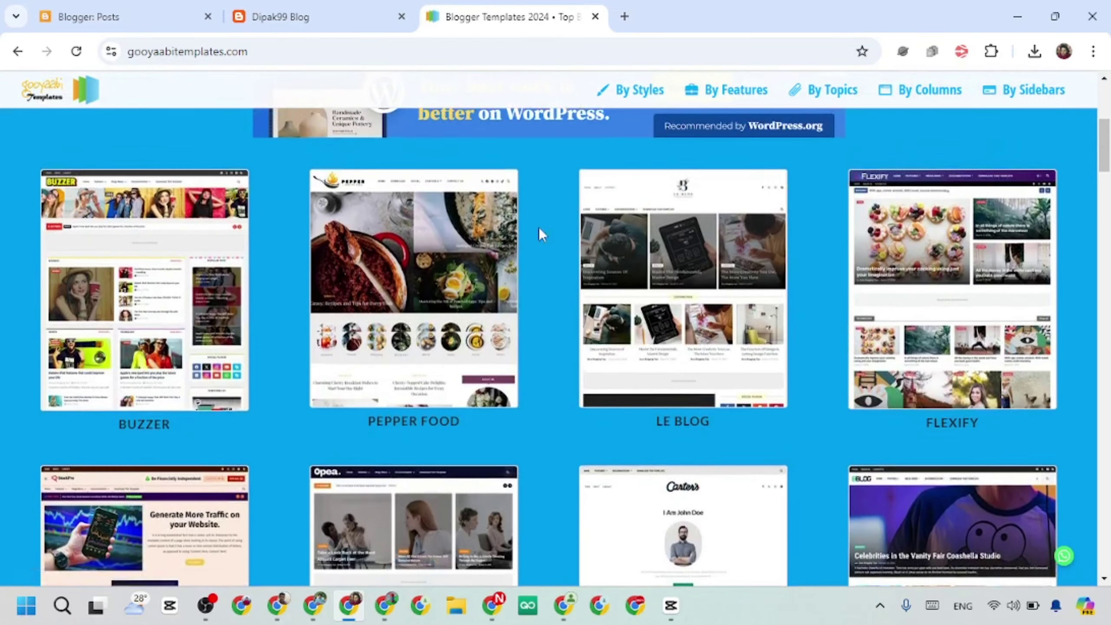
scroll(538, 234, up, 6)
Close the template gallery tab and go back to the live blog's front page.
click(324, 19)
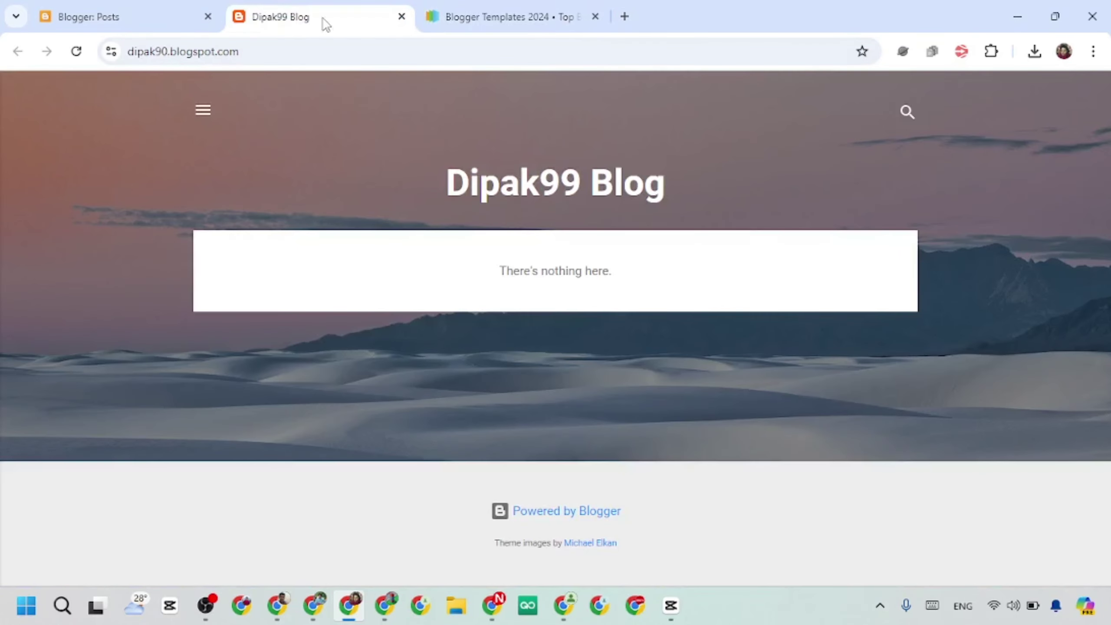
click(595, 17)
click(127, 18)
click(258, 4)
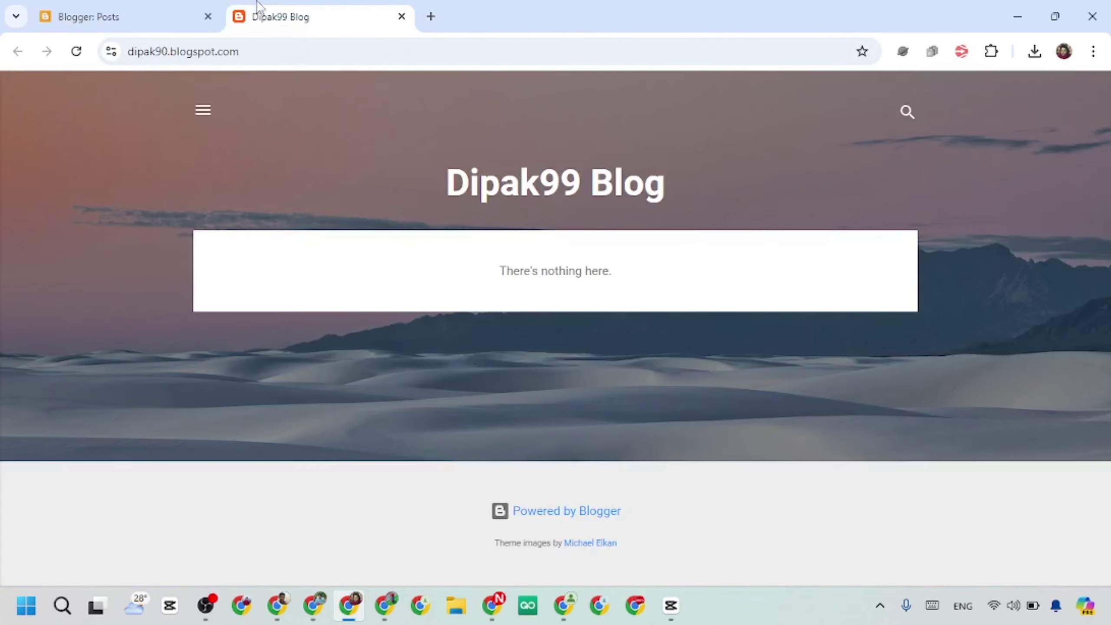
Search Google in a new tab for "crtnepal".
click(431, 16)
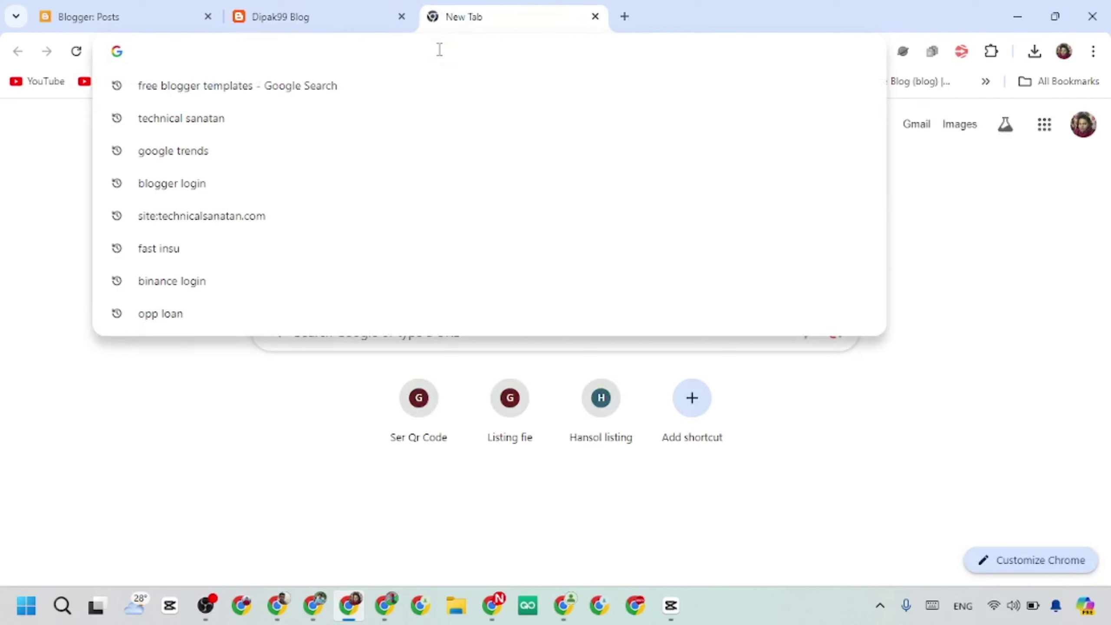
text(crtn)
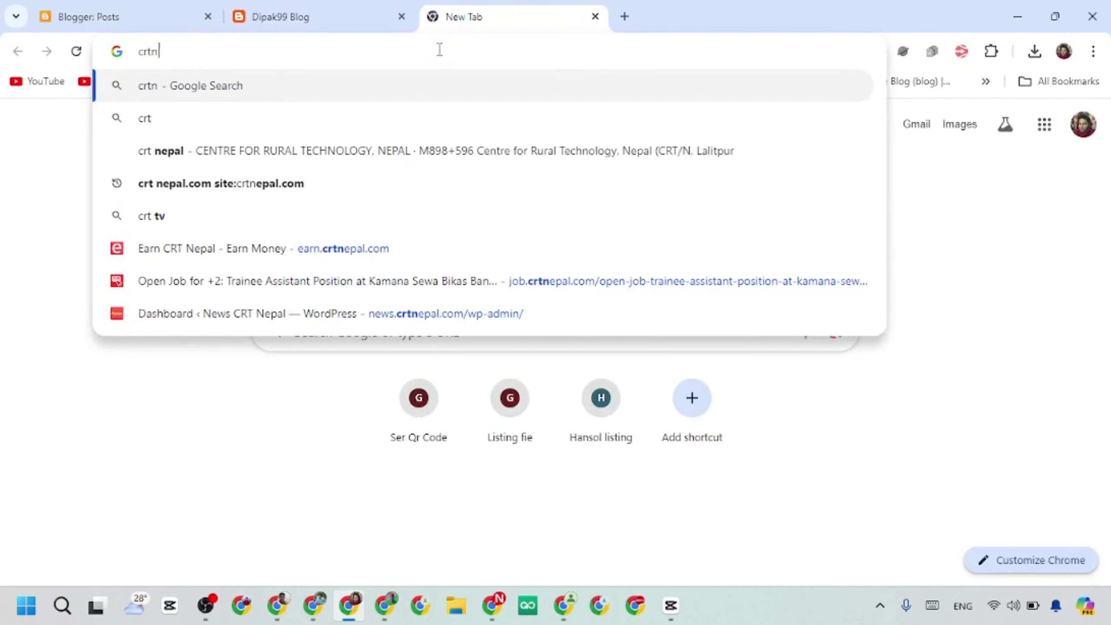
text(epal)
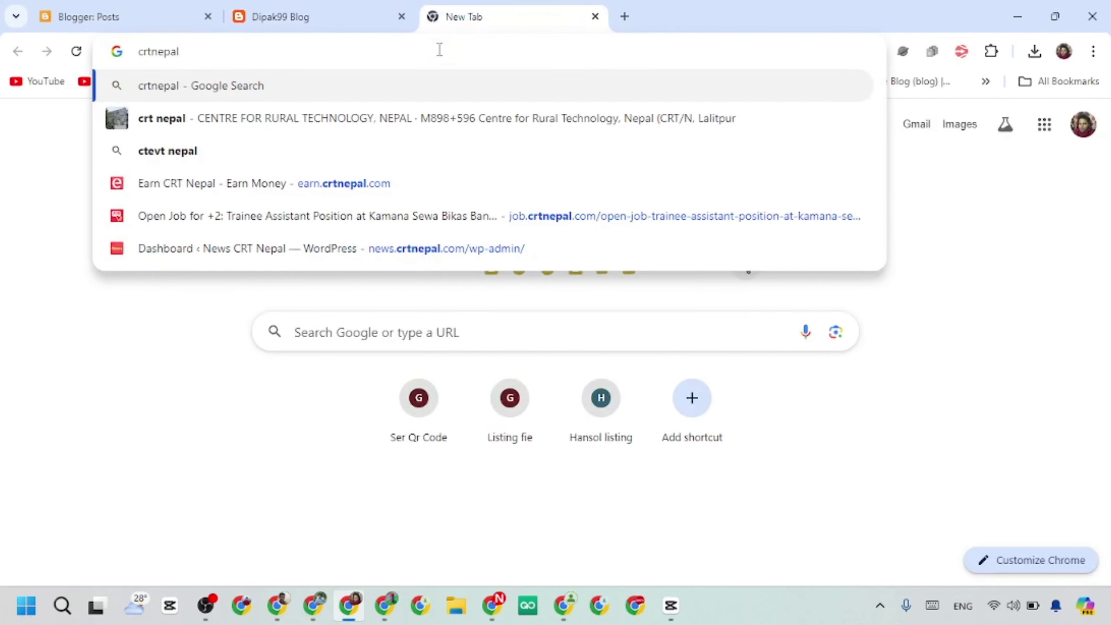
click(451, 342)
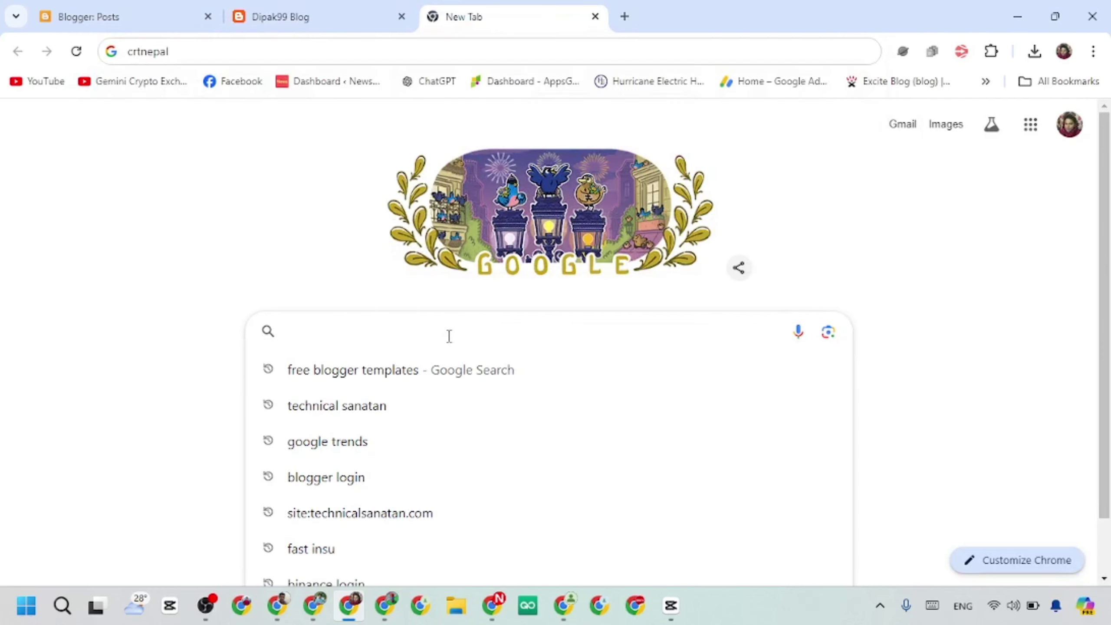
text(crtnepal)
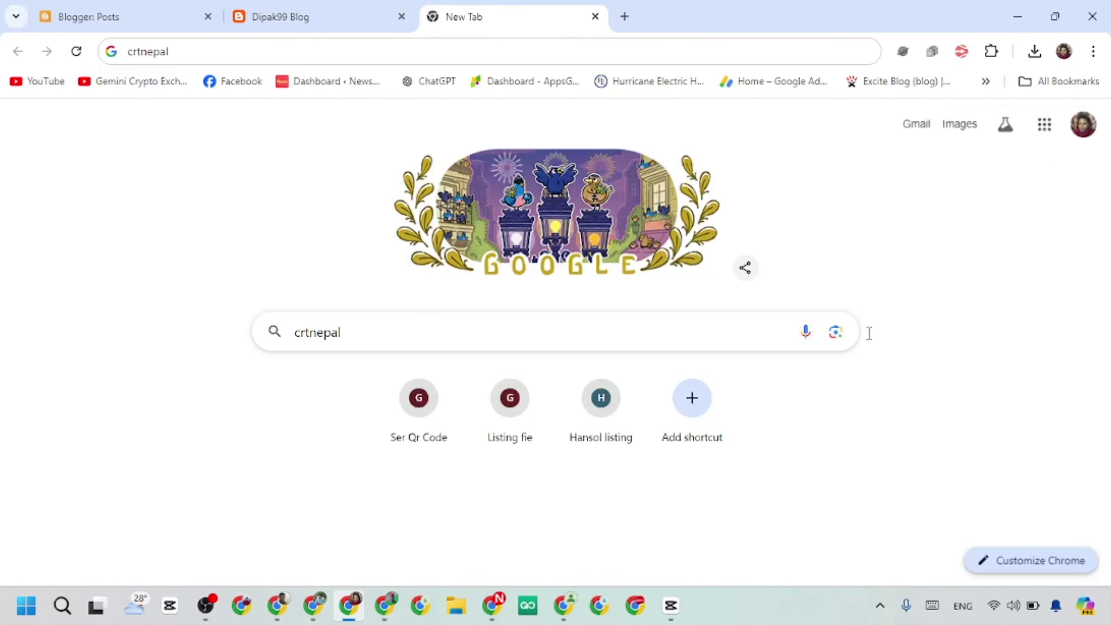
key(Return)
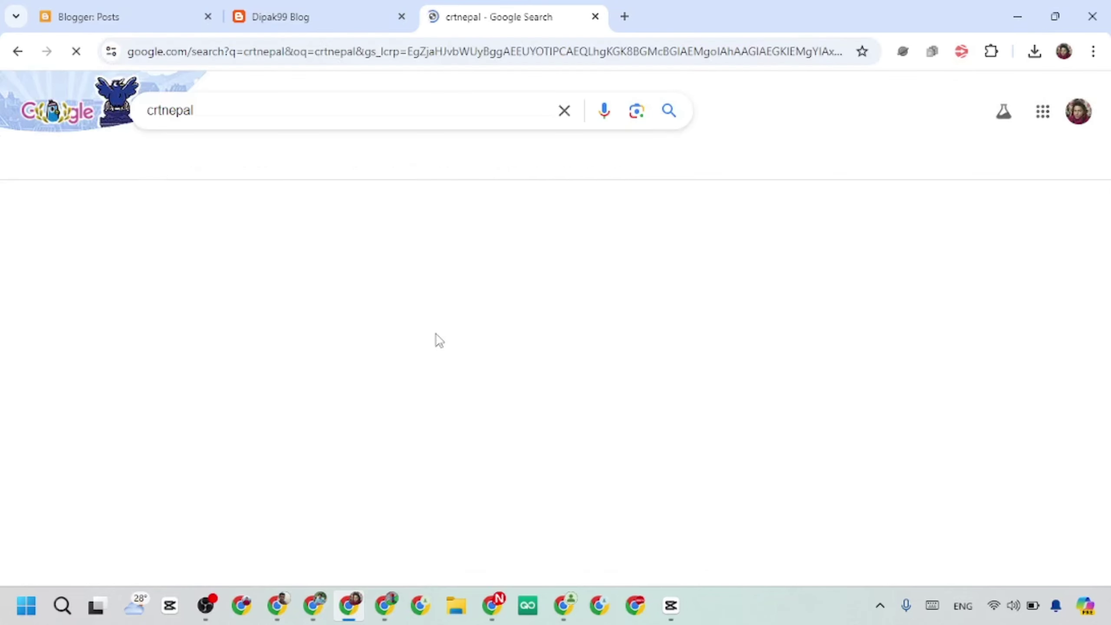
Examine the icon, address, title and description of the crtnepal.com search result up close, and open that site.
scroll(508, 280, down, 5)
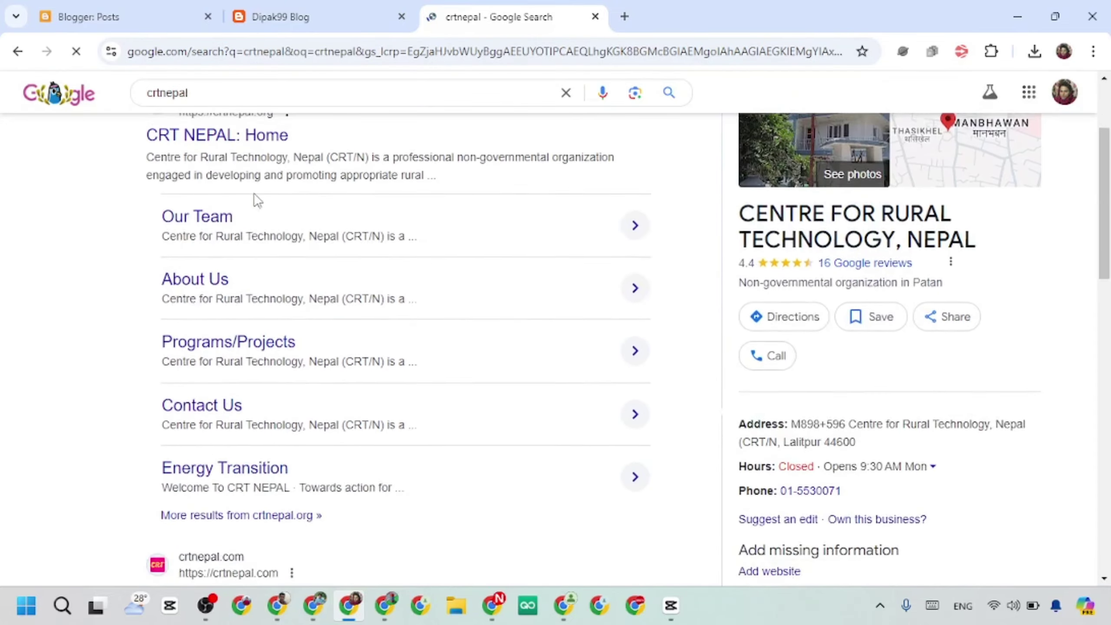
scroll(266, 164, up, 1)
scroll(335, 168, down, 3)
scroll(358, 201, down, 3)
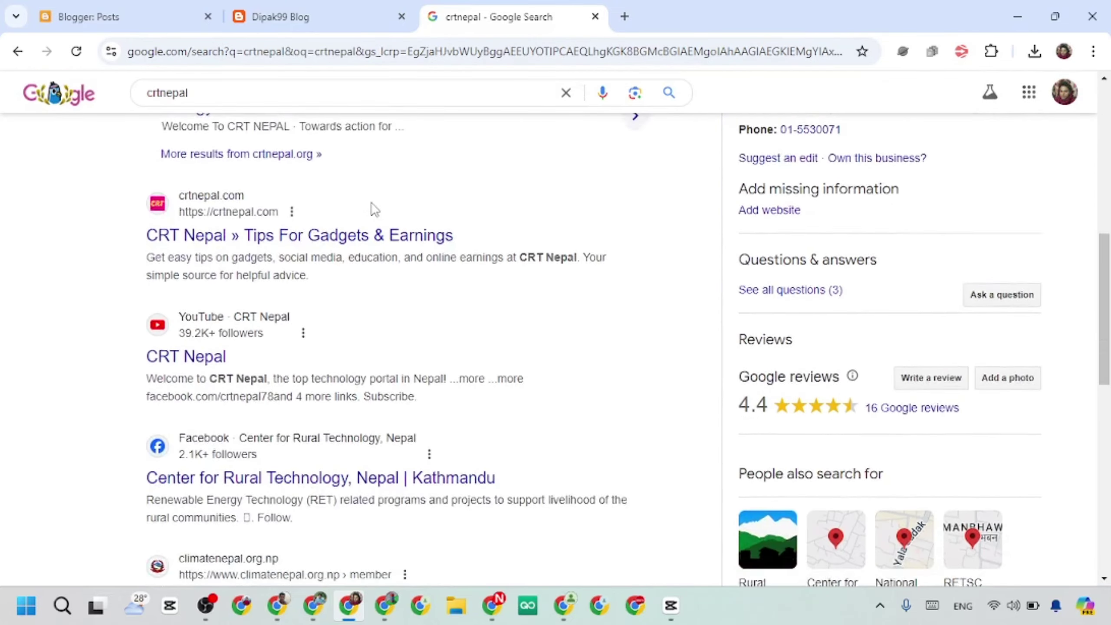
scroll(373, 210, right, 1)
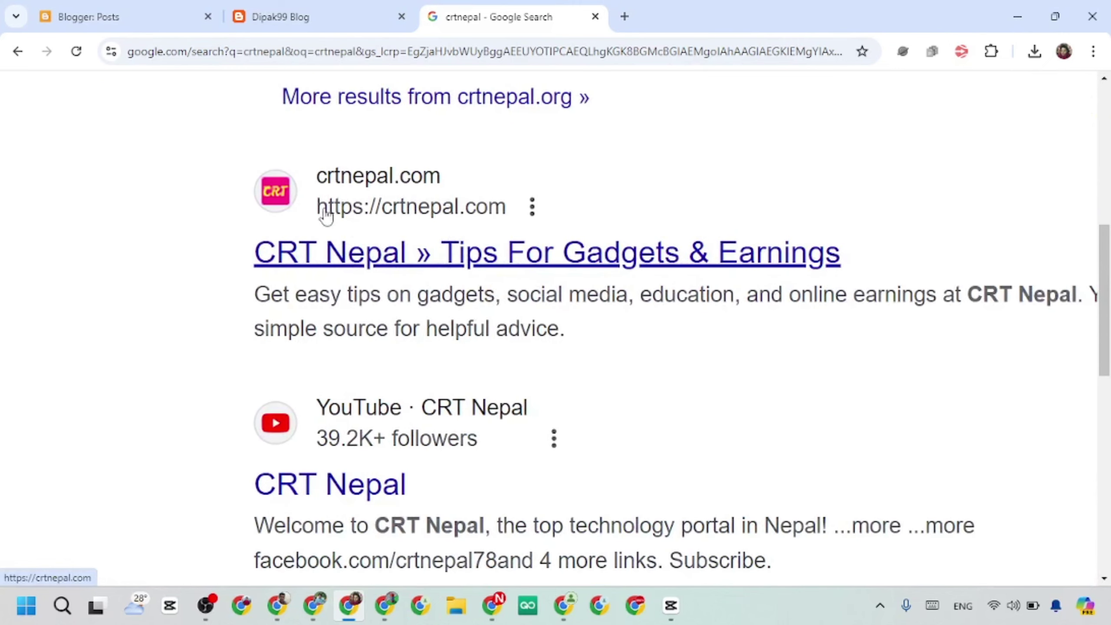
scroll(280, 203, up, 3)
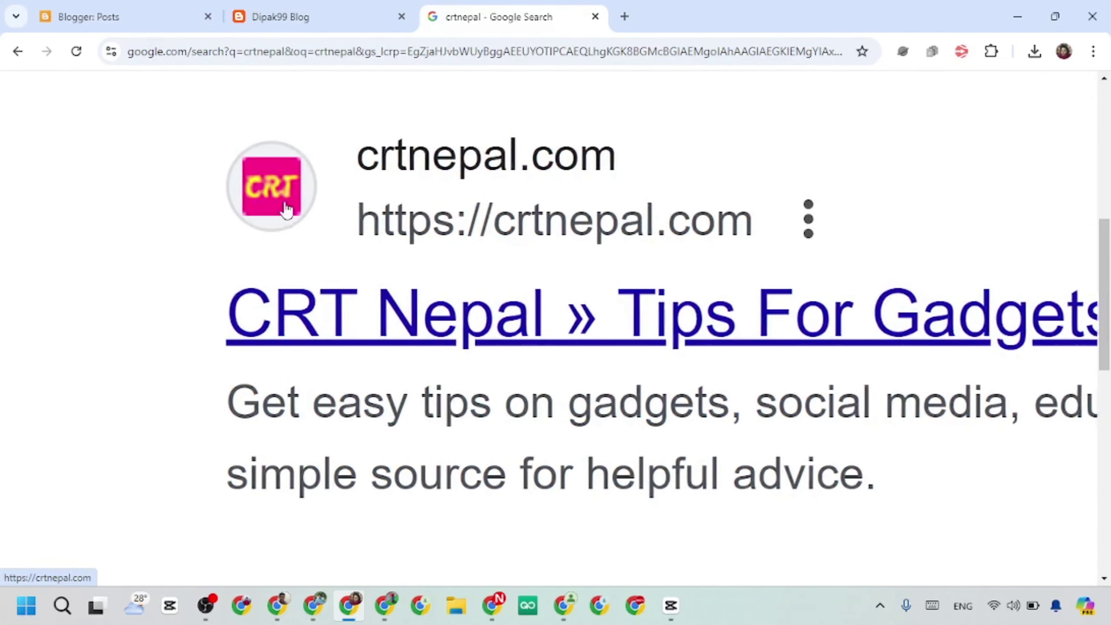
scroll(334, 181, right, 2)
scroll(497, 168, right, 5)
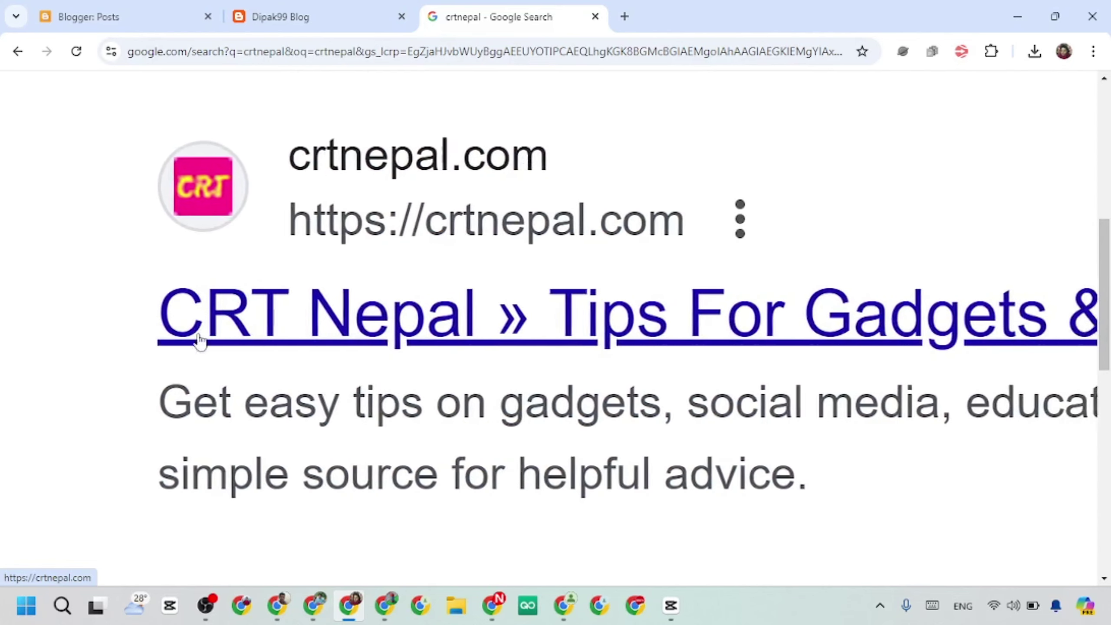
scroll(498, 335, down, 3)
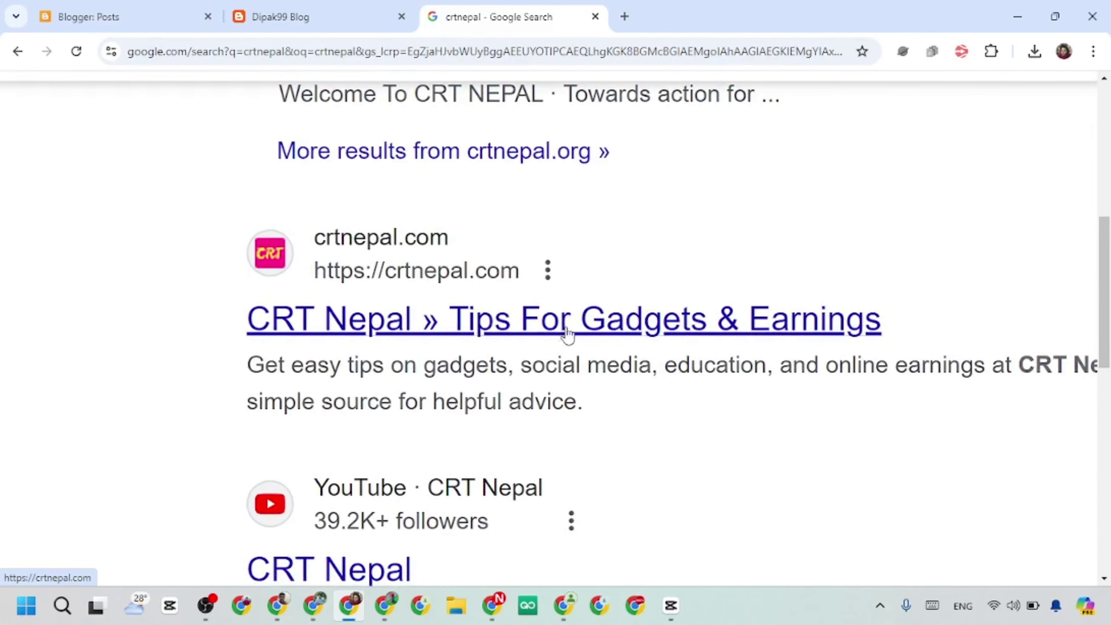
scroll(772, 338, down, 3)
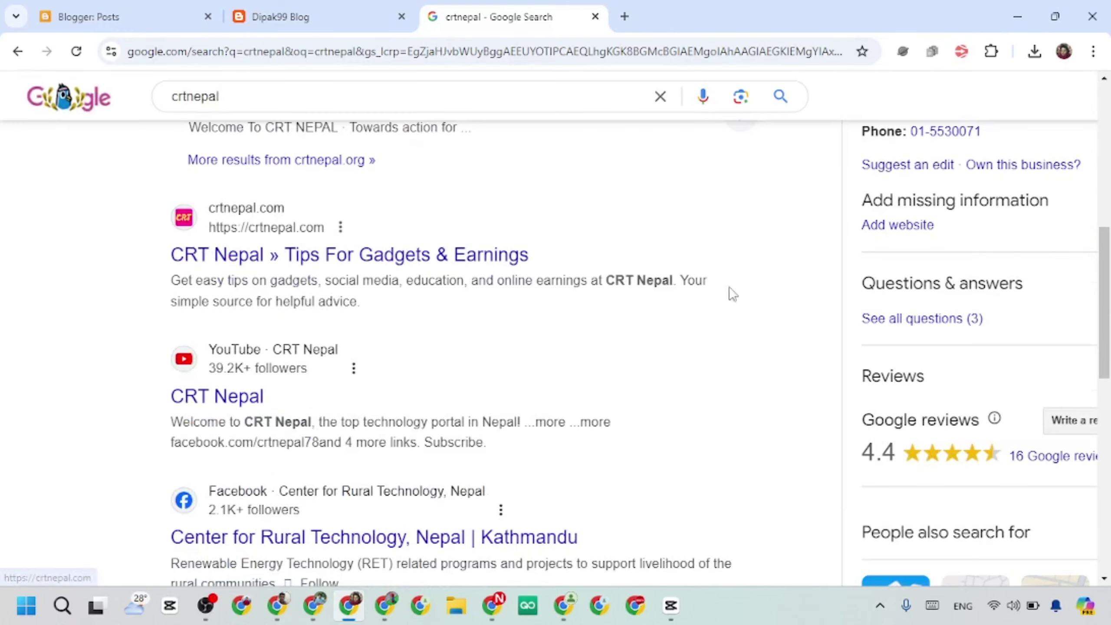
click(240, 257)
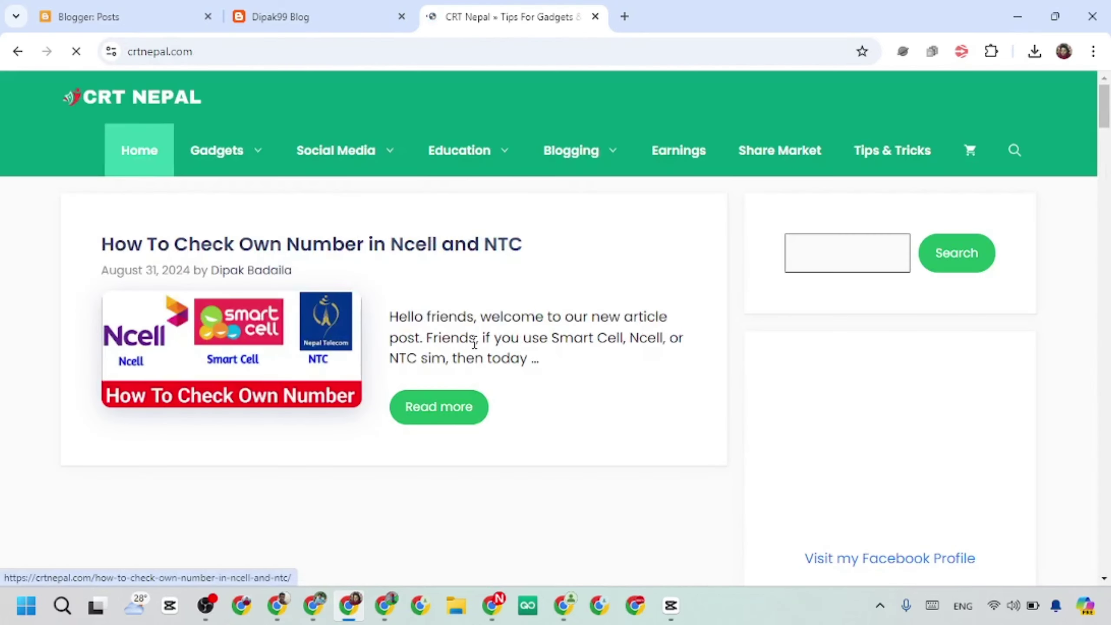
Block the site's notification request and open the blogger articles under the Blogging category.
scroll(531, 265, down, 6)
scroll(531, 265, down, 5)
scroll(531, 264, up, 15)
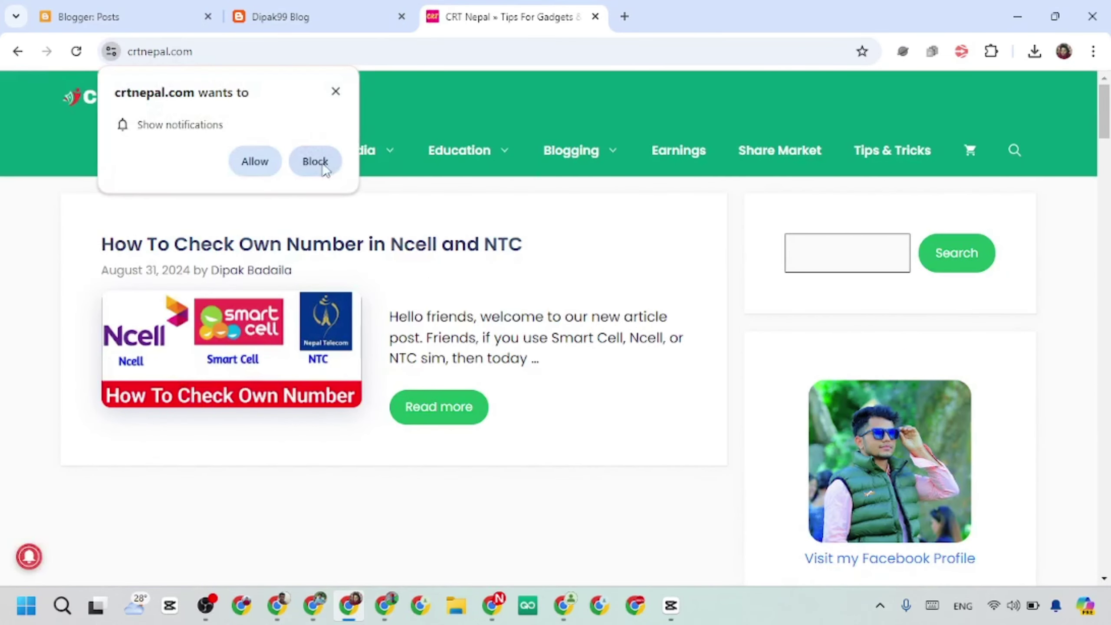
click(324, 166)
mouse_move(586, 154)
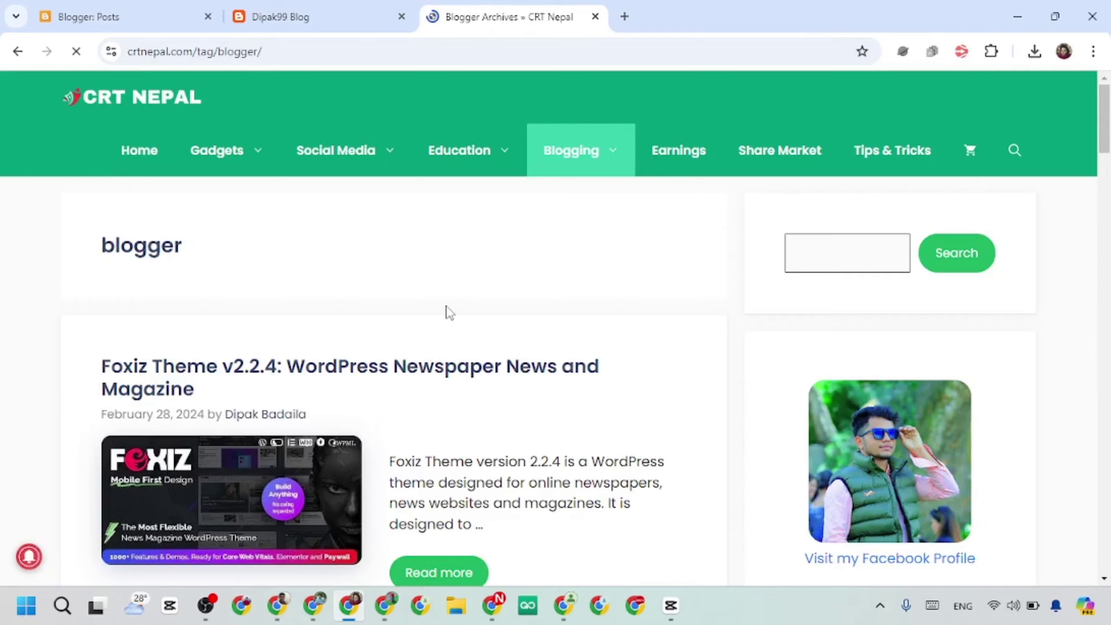
Look through the theme and template articles listed in the blogger archive.
scroll(450, 313, down, 18)
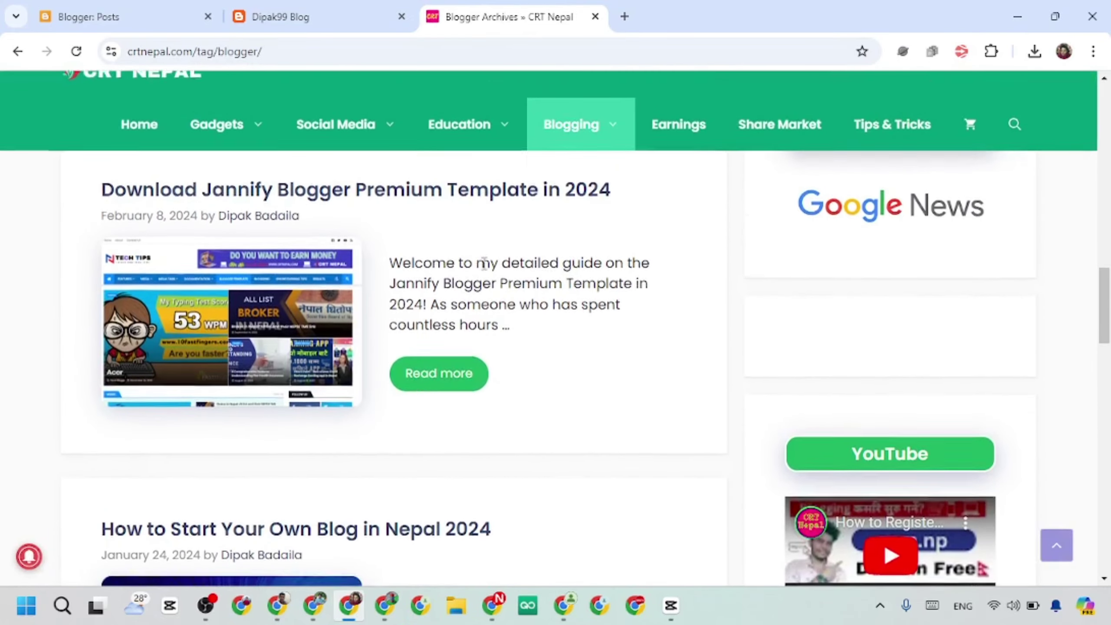
scroll(483, 263, up, 3)
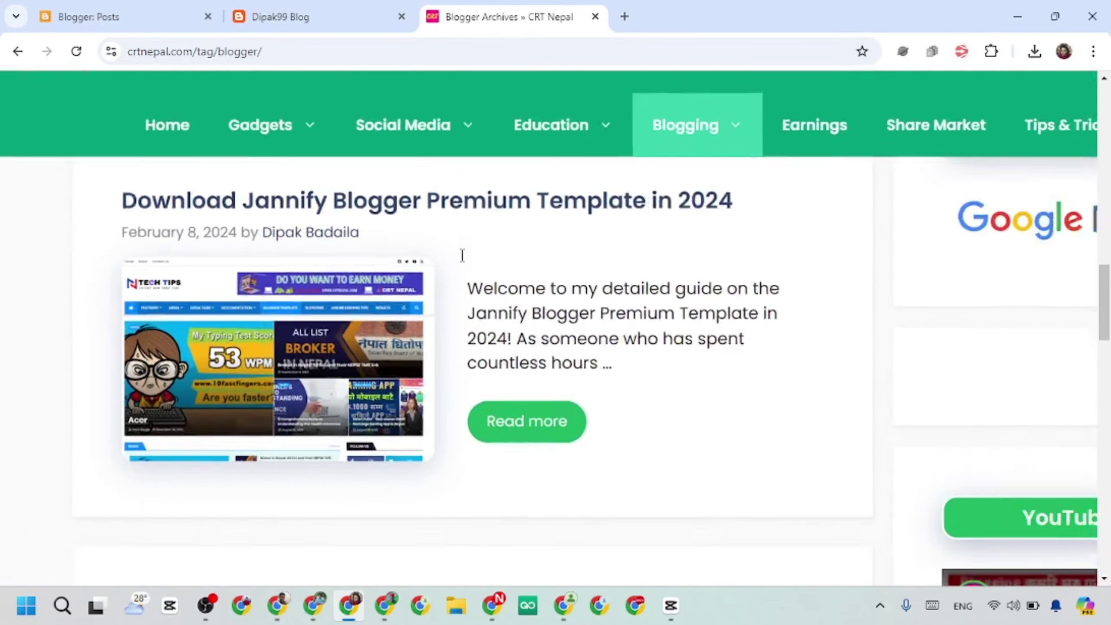
scroll(462, 255, down, 8)
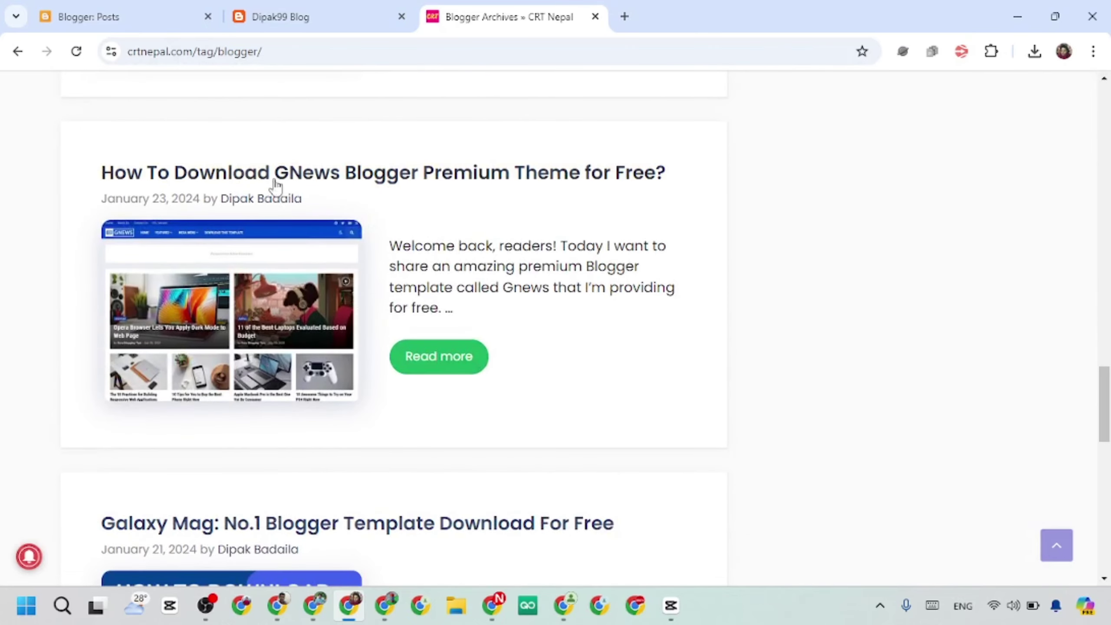
scroll(275, 184, down, 5)
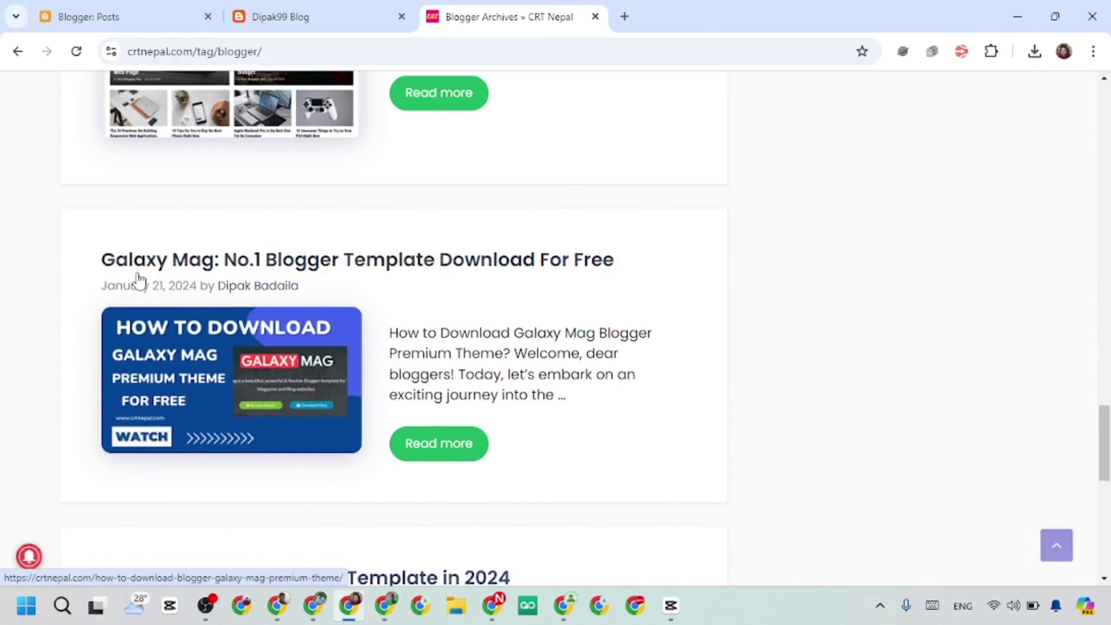
scroll(139, 280, down, 5)
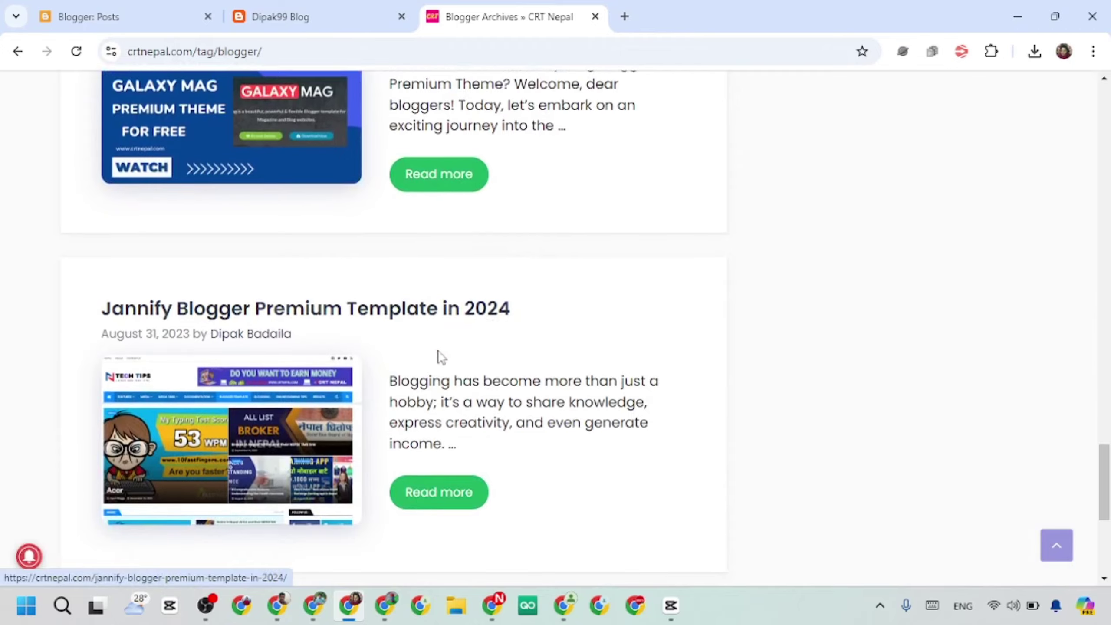
scroll(462, 368, down, 5)
scroll(462, 368, up, 5)
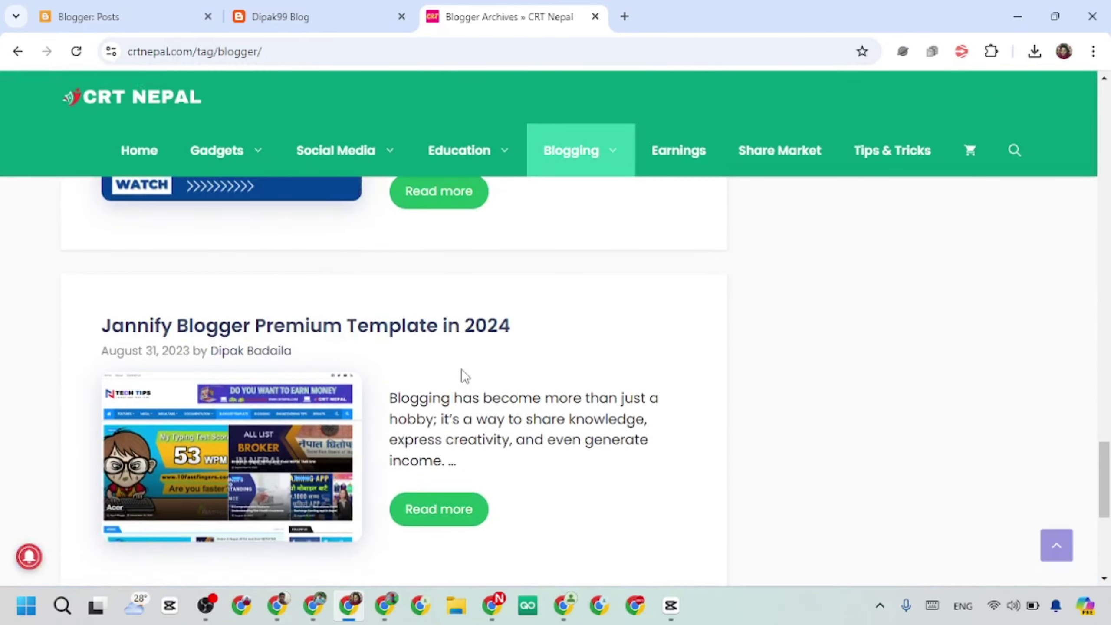
scroll(462, 368, up, 15)
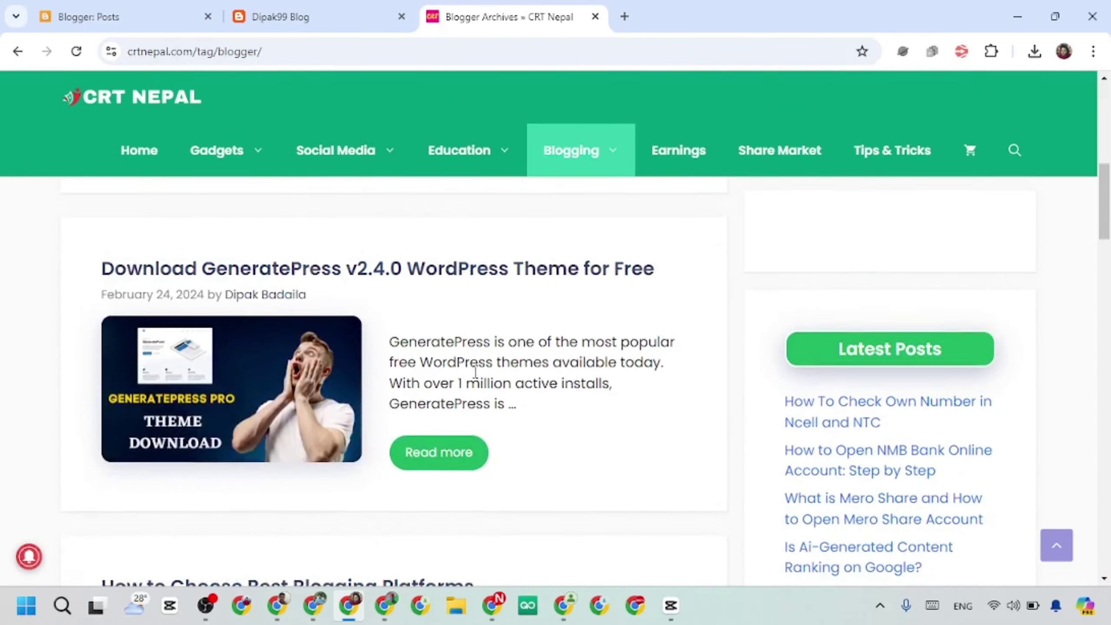
scroll(468, 359, up, 8)
Open the article "Download Jannify Blogger Premium Template in 2024" from the archive.
scroll(464, 350, down, 17)
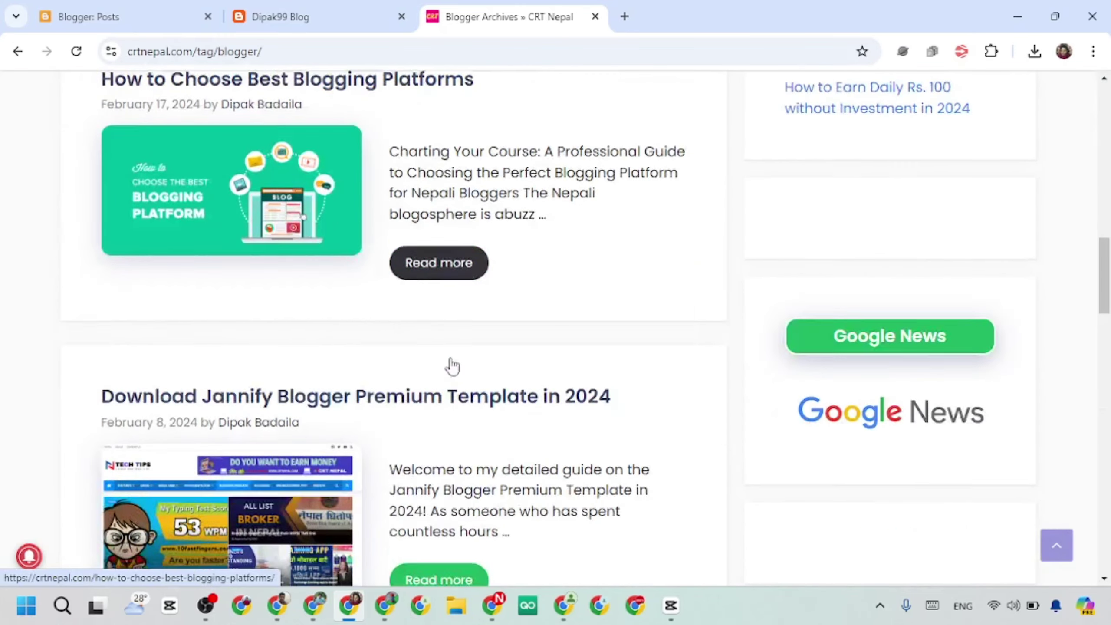
scroll(452, 366, down, 3)
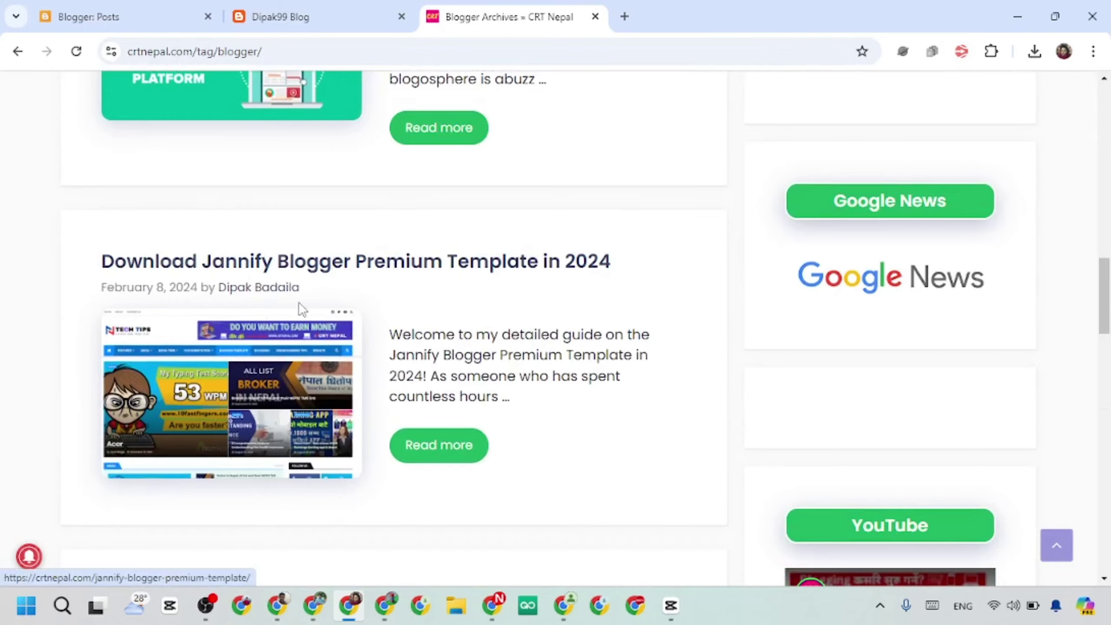
scroll(310, 309, down, 1)
click(473, 411)
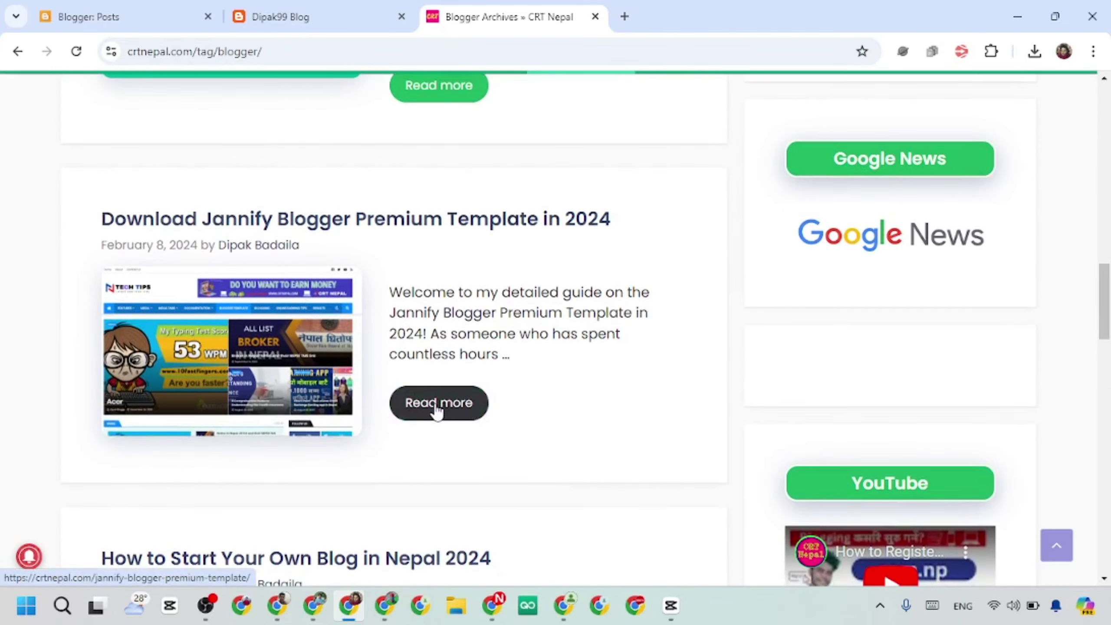
Skim the Jannify article to its closing section and open the template's live demo.
scroll(379, 264, down, 10)
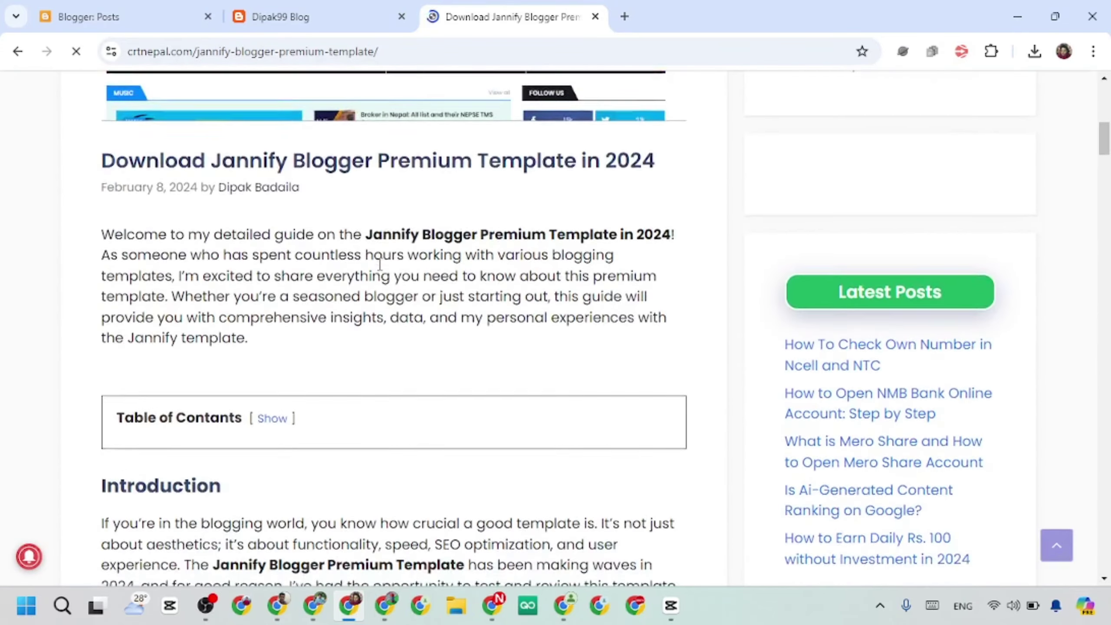
scroll(379, 265, down, 10)
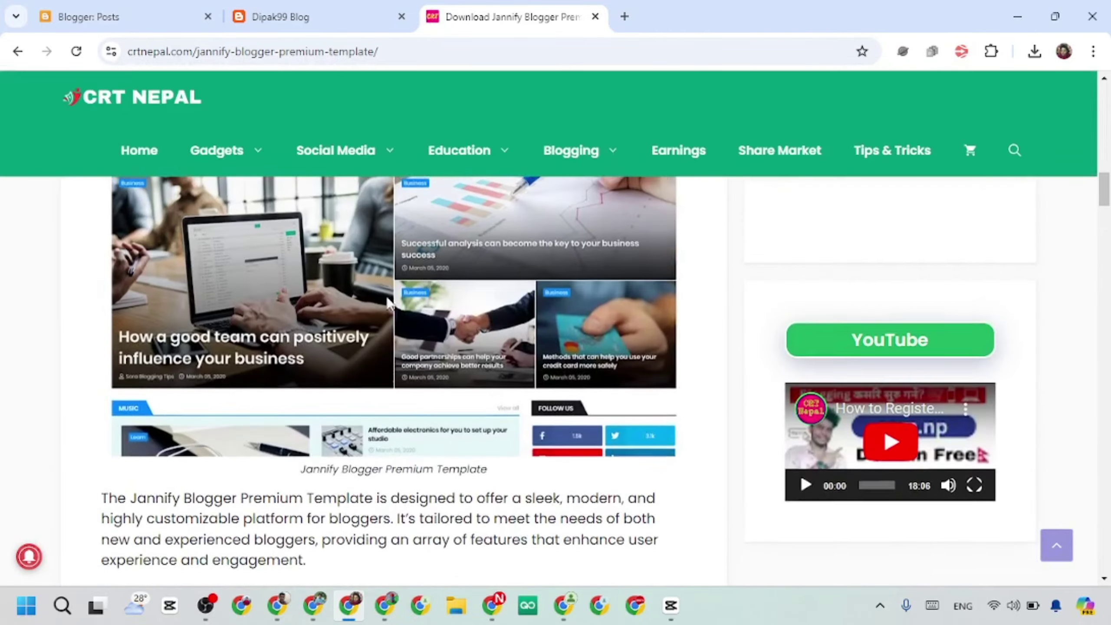
scroll(388, 302, up, 3)
scroll(441, 334, down, 1)
scroll(428, 314, down, 3)
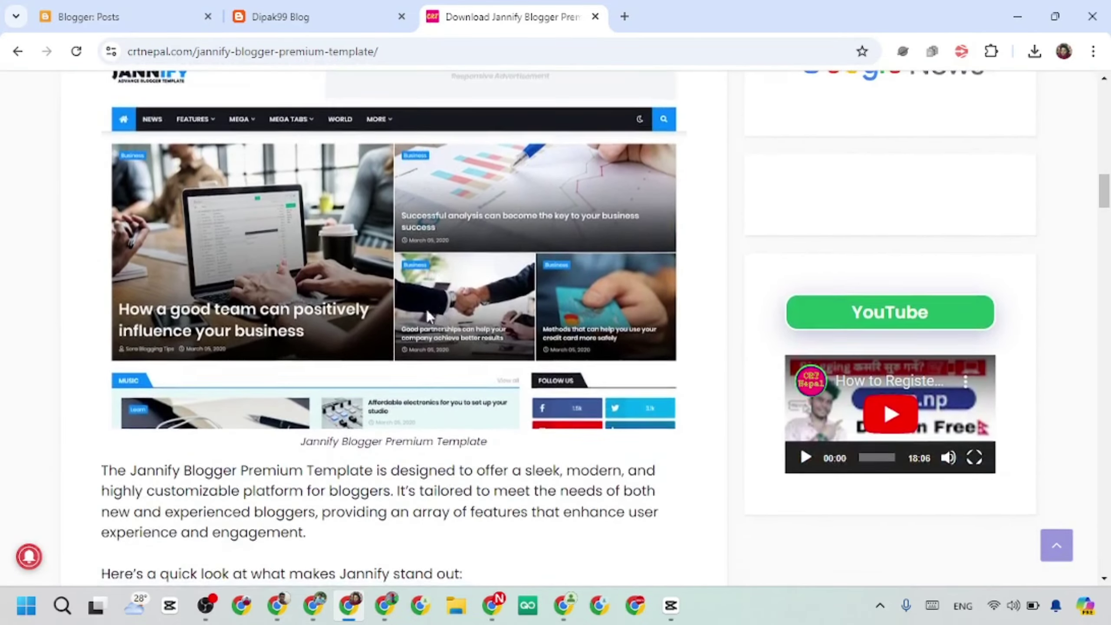
scroll(246, 252, down, 20)
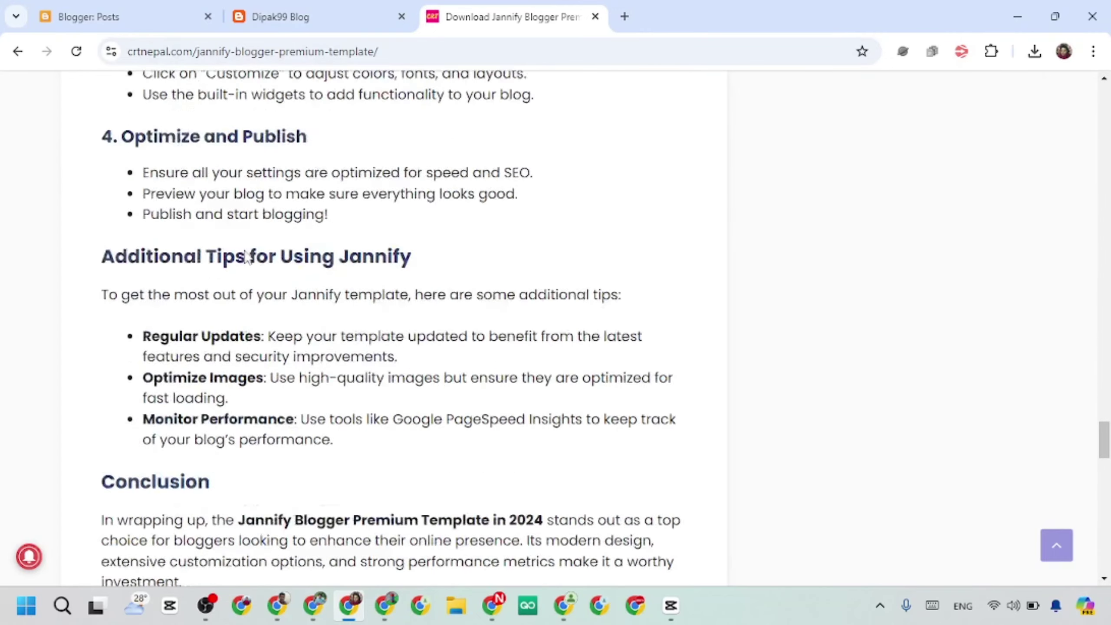
scroll(246, 256, down, 10)
scroll(239, 298, up, 3)
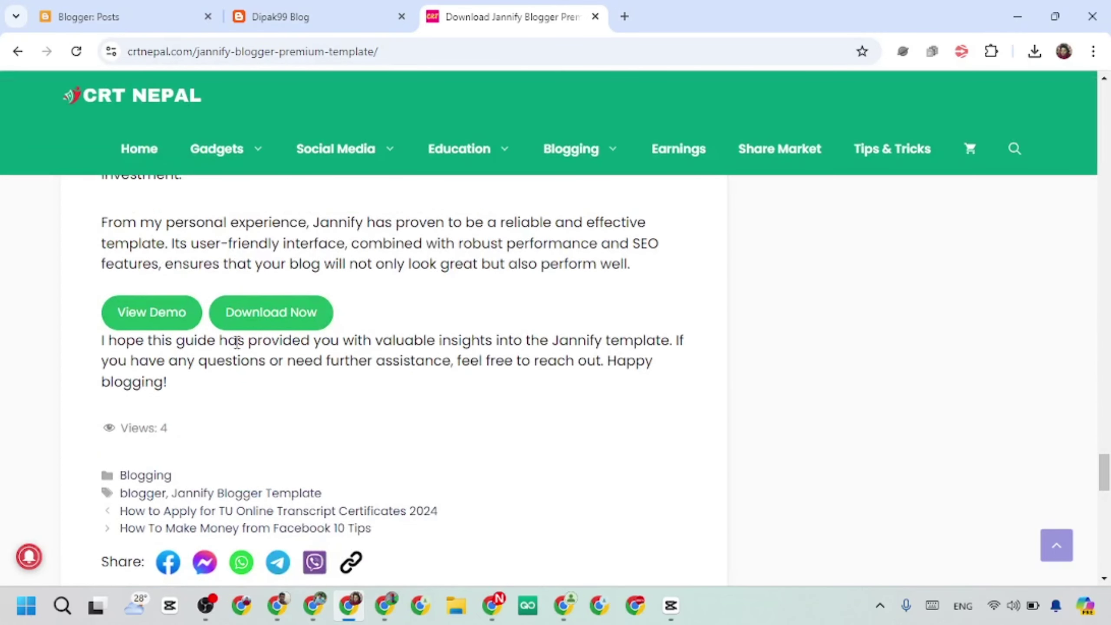
click(145, 323)
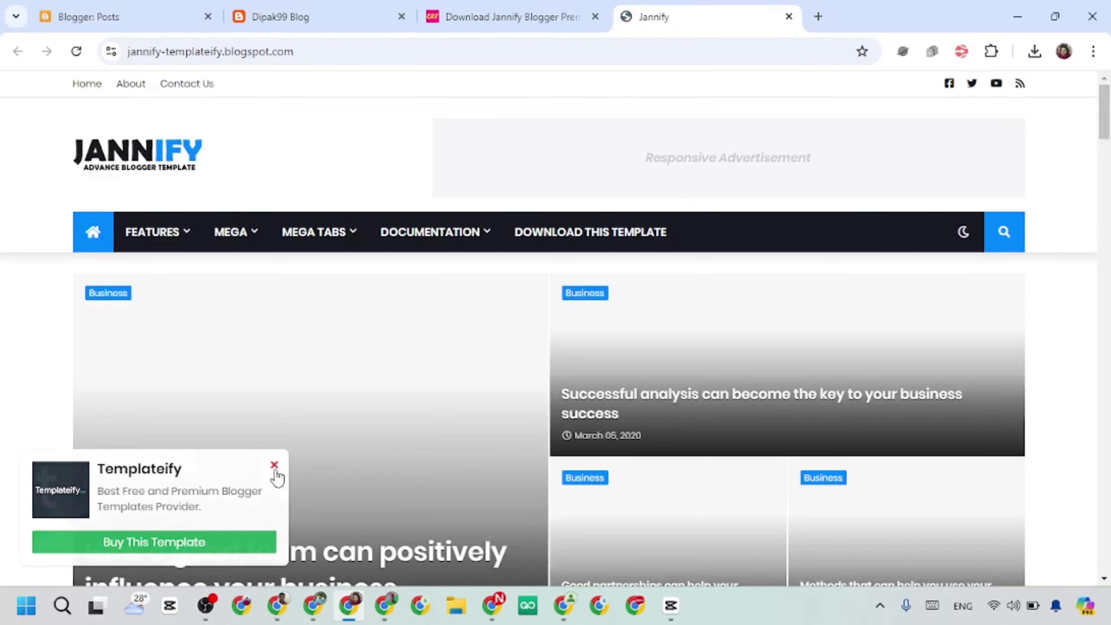
Dismiss the Templateify pop-up on the Jannify demo and try switching its dark mode on and off.
scroll(644, 300, down, 5)
scroll(494, 228, up, 5)
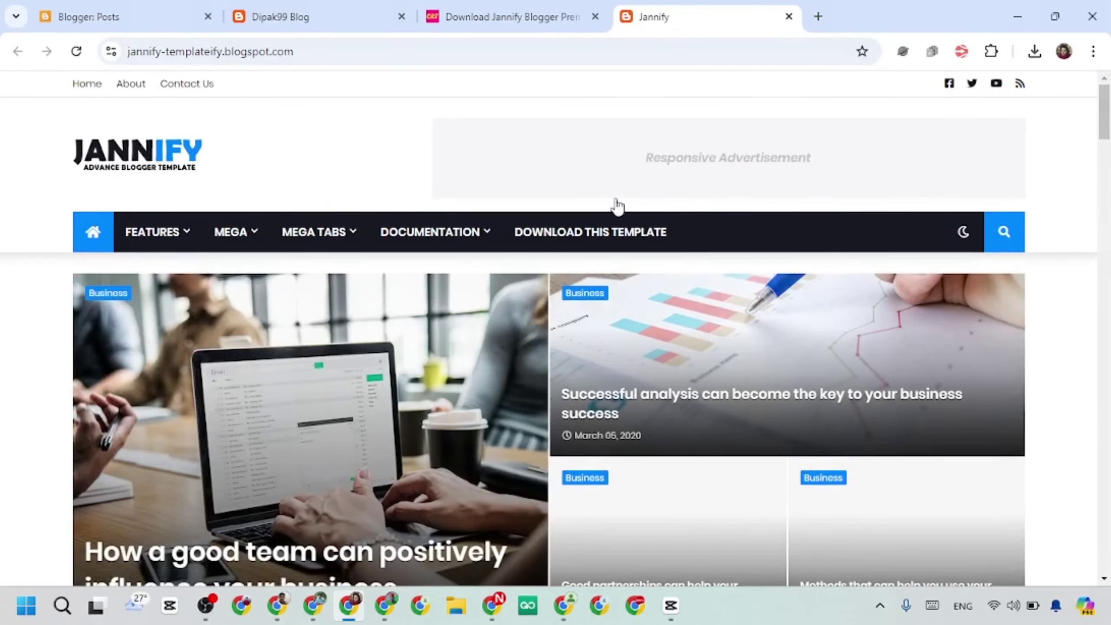
scroll(615, 206, down, 2)
scroll(684, 217, up, 2)
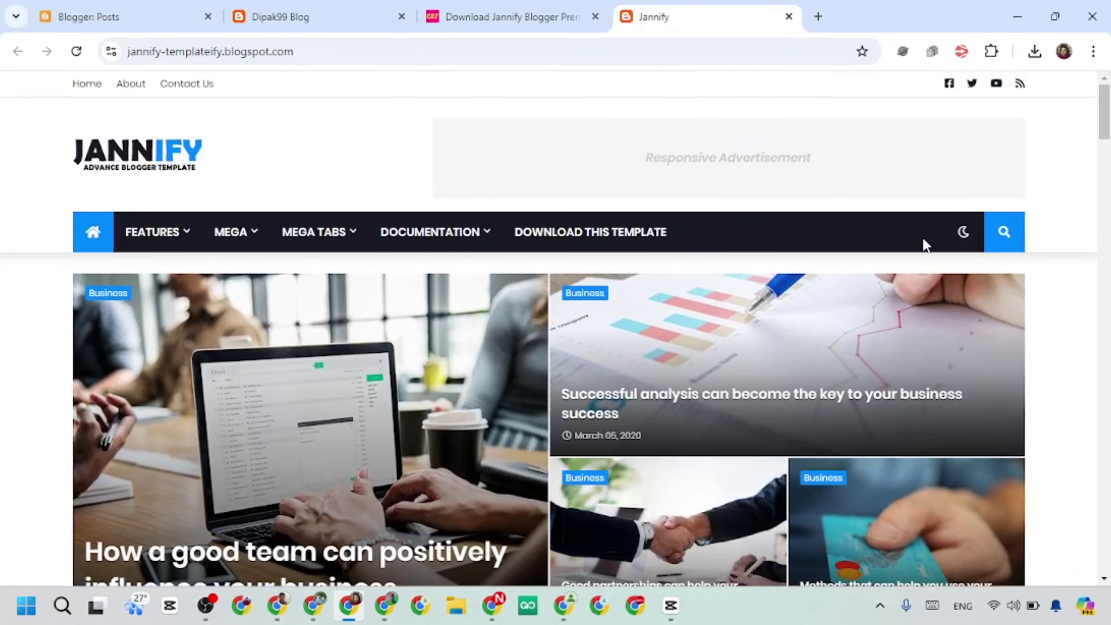
click(964, 232)
click(966, 237)
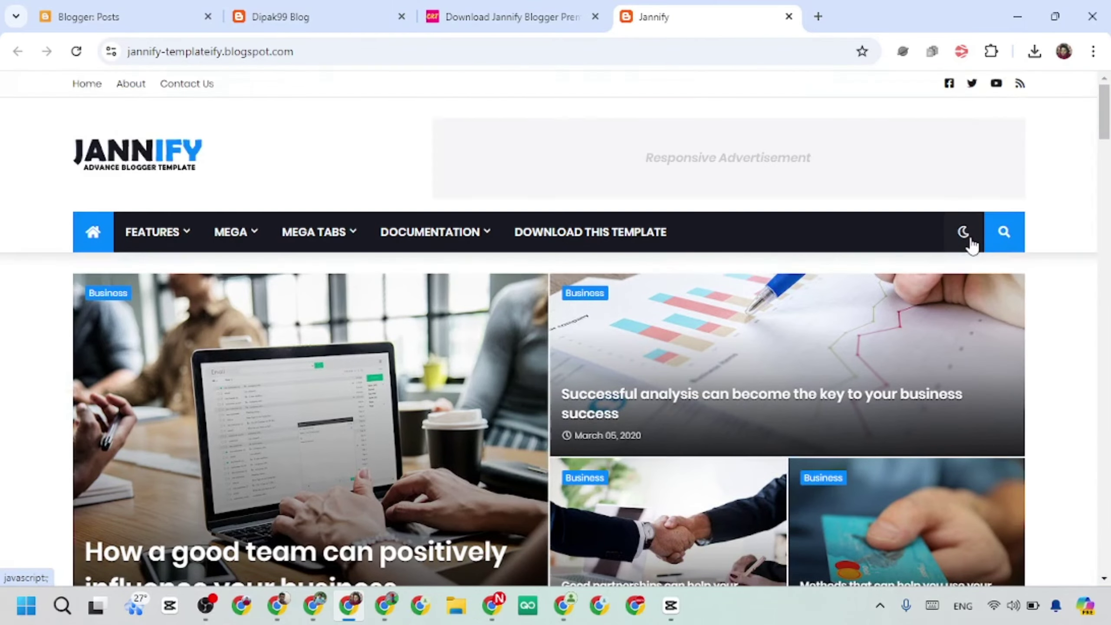
click(965, 233)
scroll(551, 278, down, 7)
scroll(550, 278, up, 7)
click(964, 213)
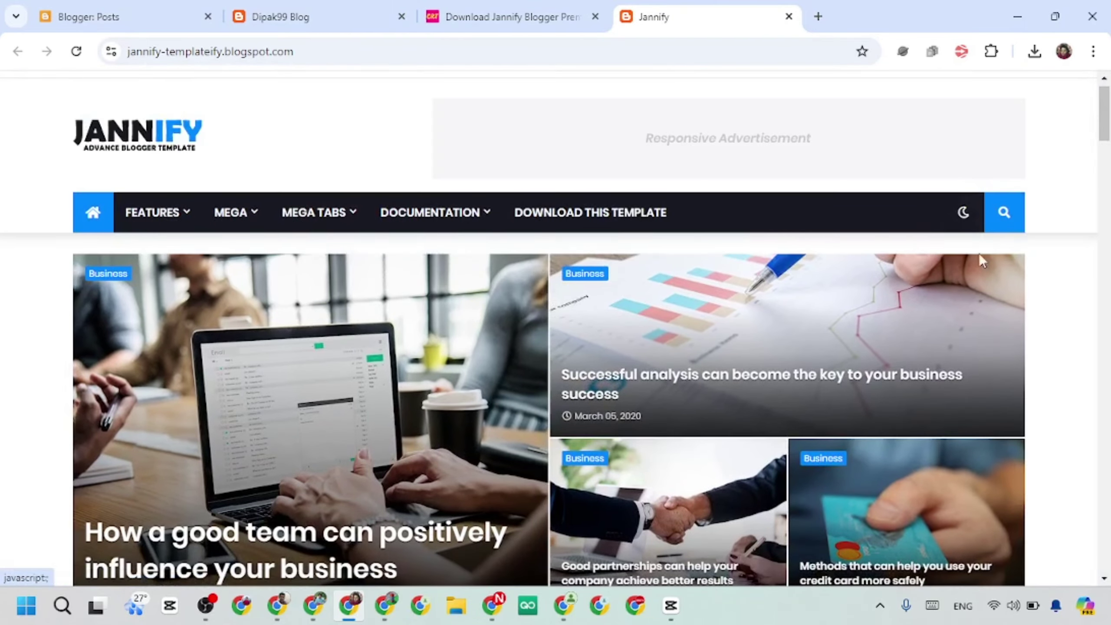
Examine the Jannify demo's post sections and its sidebar of social links, ad space, updates and categories.
scroll(455, 326, down, 10)
scroll(149, 168, up, 1)
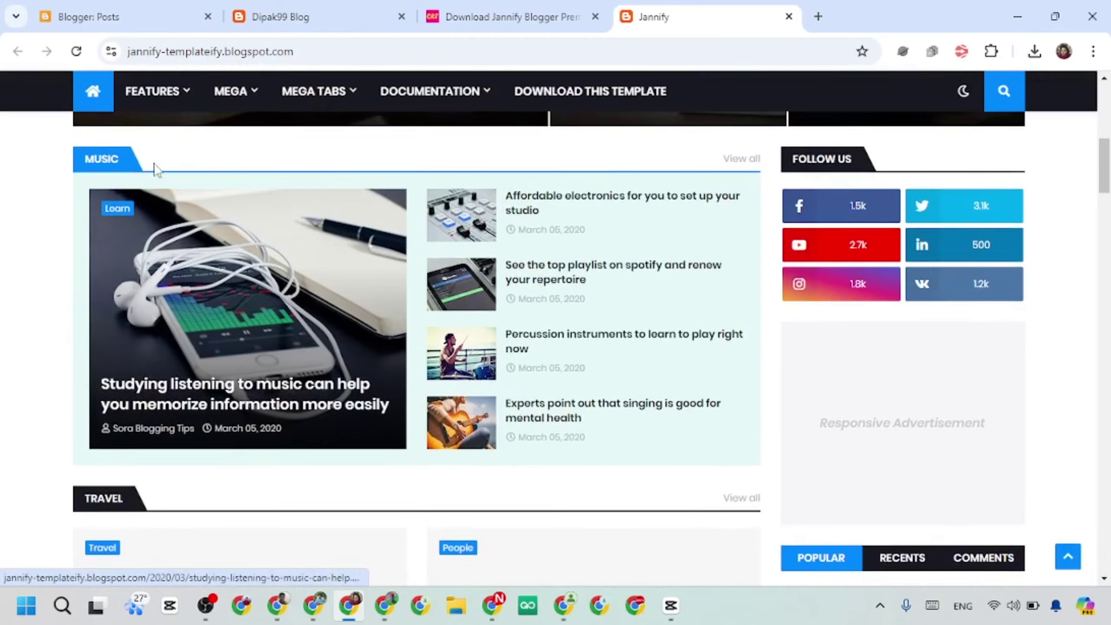
scroll(195, 317, down, 3)
scroll(195, 317, up, 1)
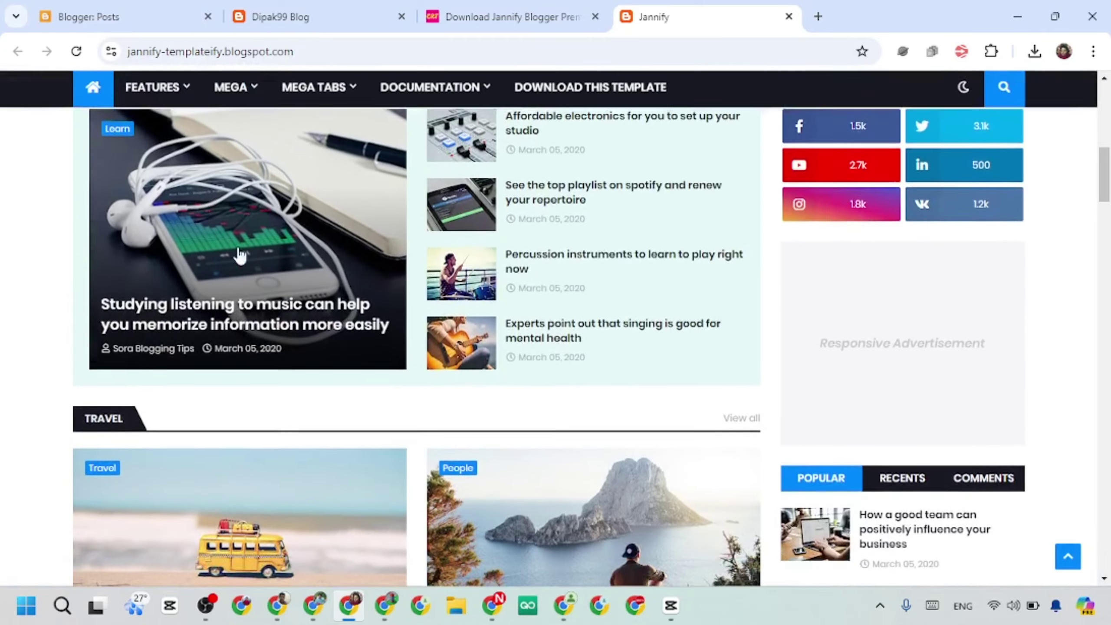
scroll(471, 248, down, 15)
scroll(531, 280, down, 4)
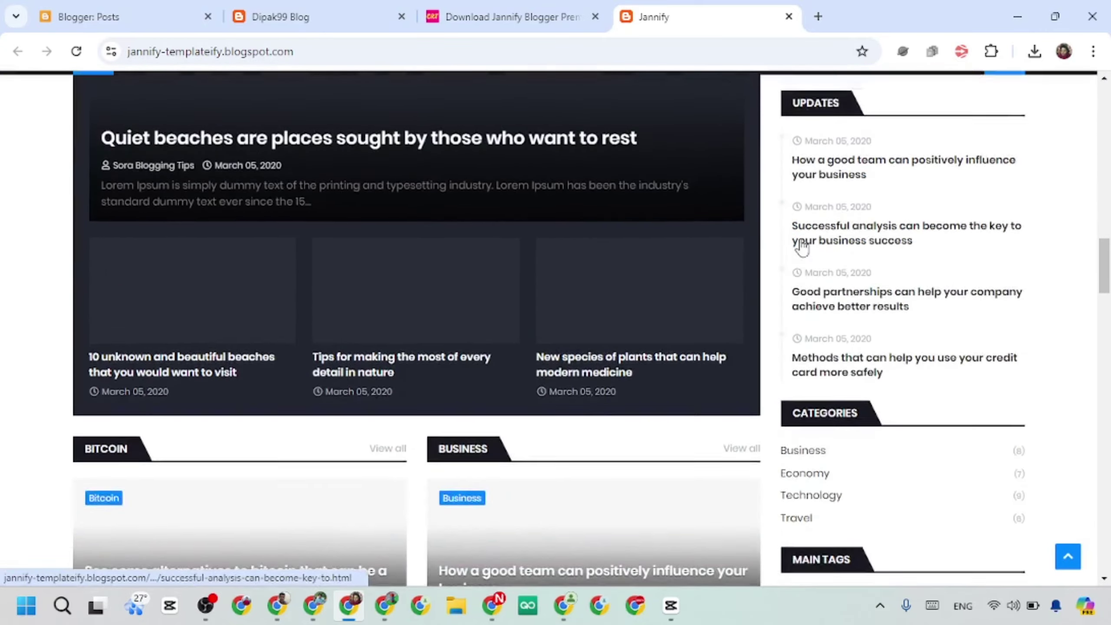
scroll(950, 310, up, 15)
scroll(897, 215, down, 5)
scroll(897, 215, down, 20)
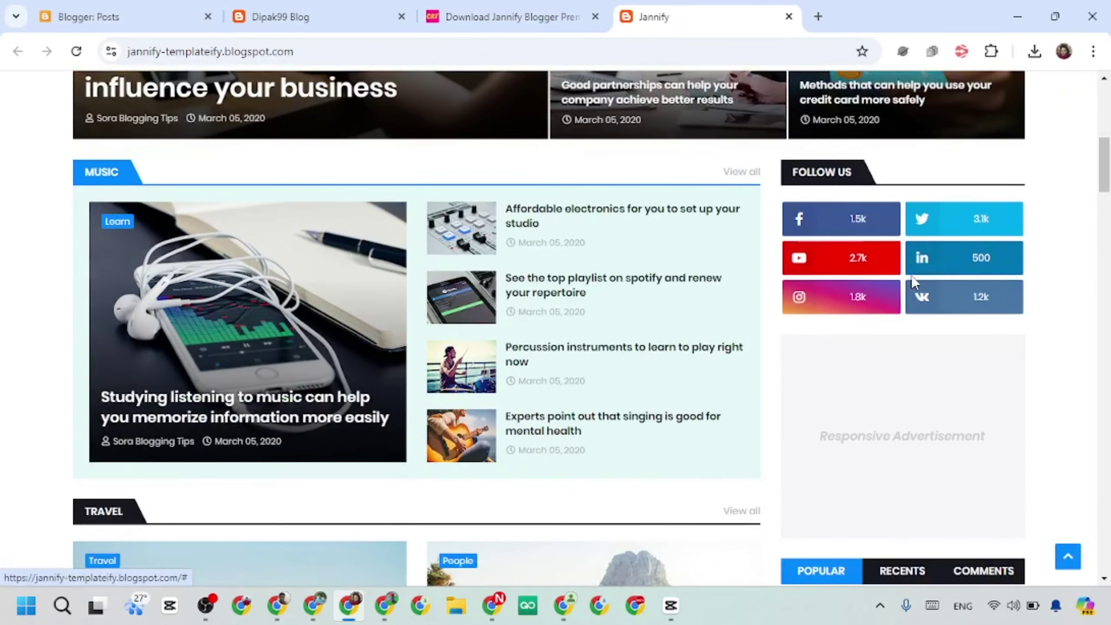
Examine the demo's footer logo, description text, design credit and page links, and return to the page header.
scroll(584, 282, down, 10)
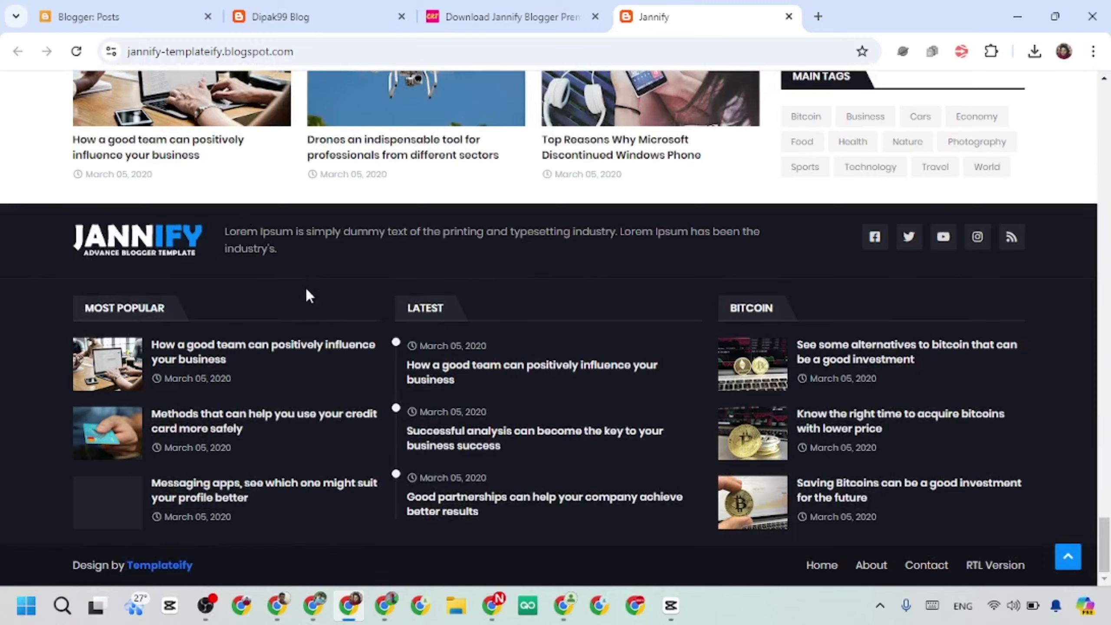
scroll(263, 279, up, 1)
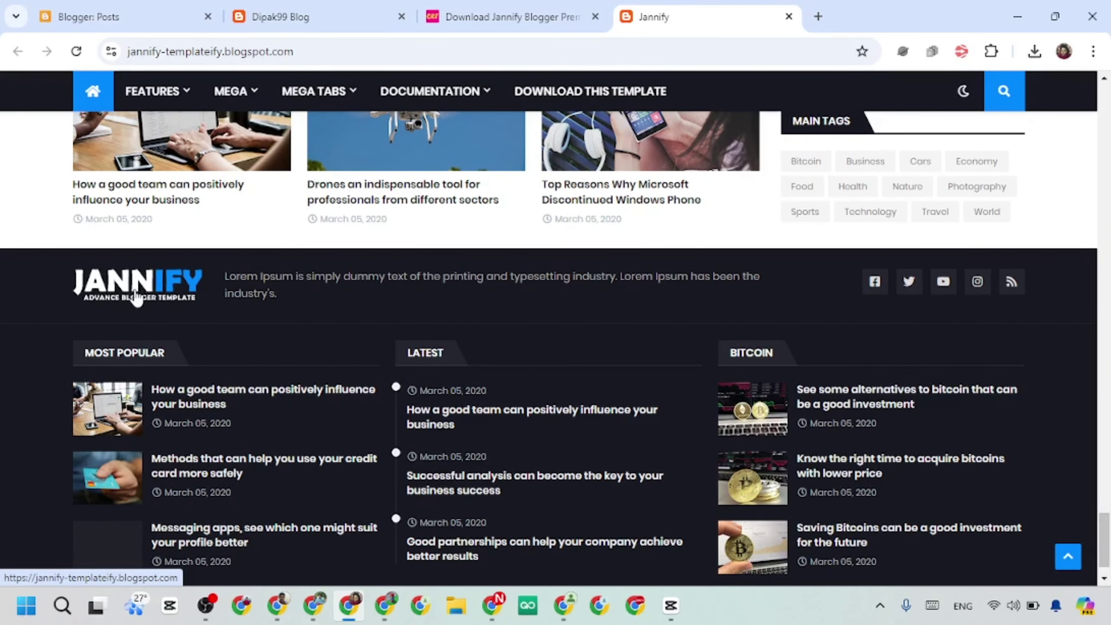
drag(231, 280, 278, 296)
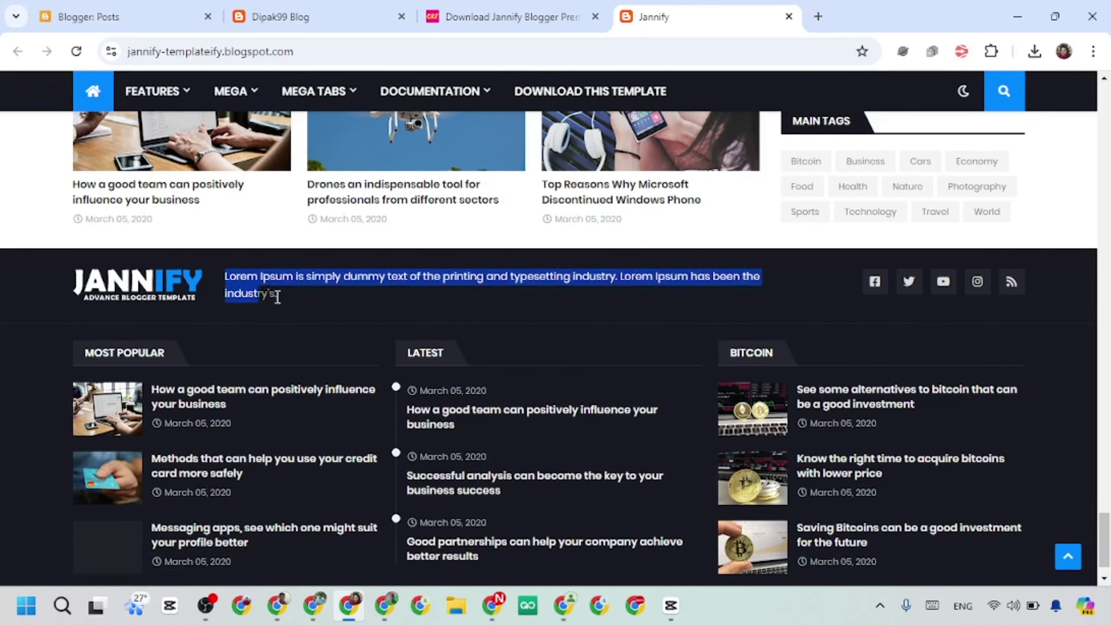
scroll(369, 415, down, 1)
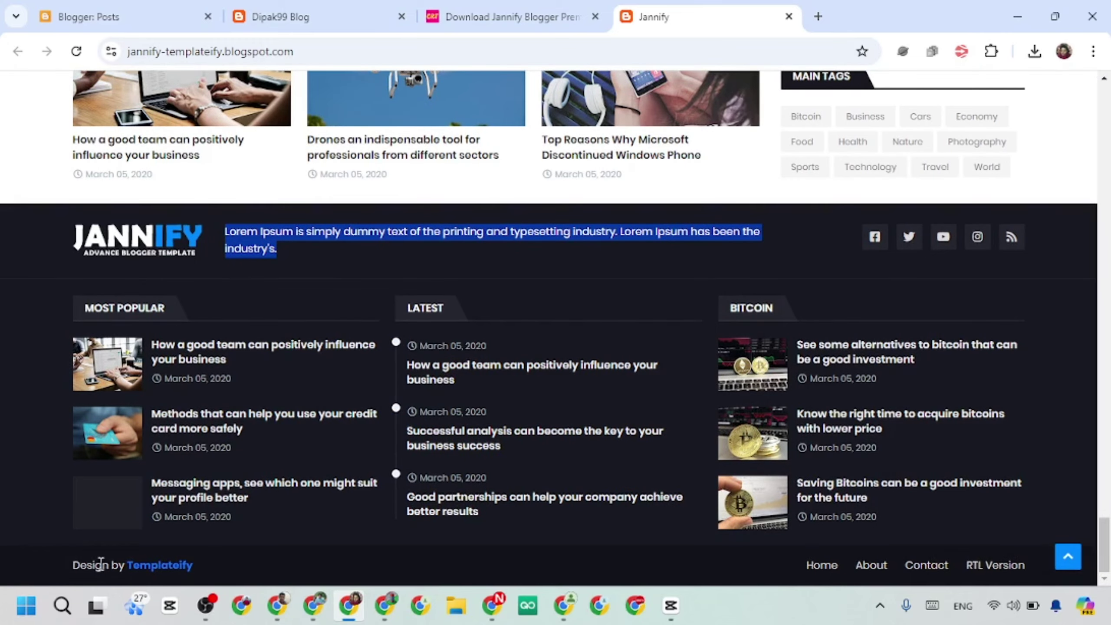
click(75, 565)
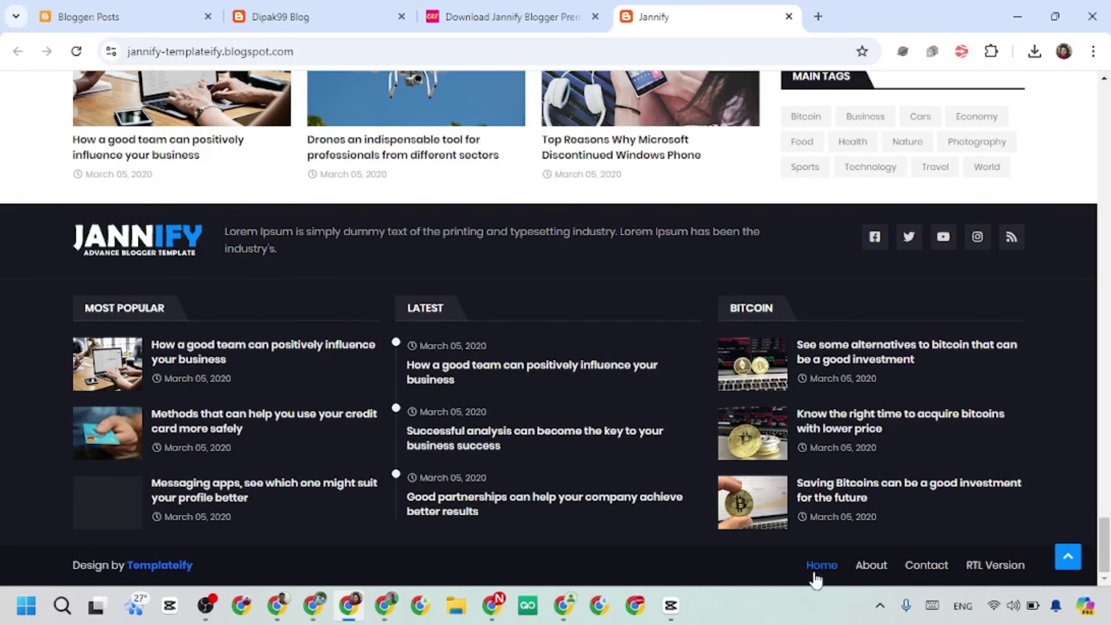
scroll(972, 516, up, 15)
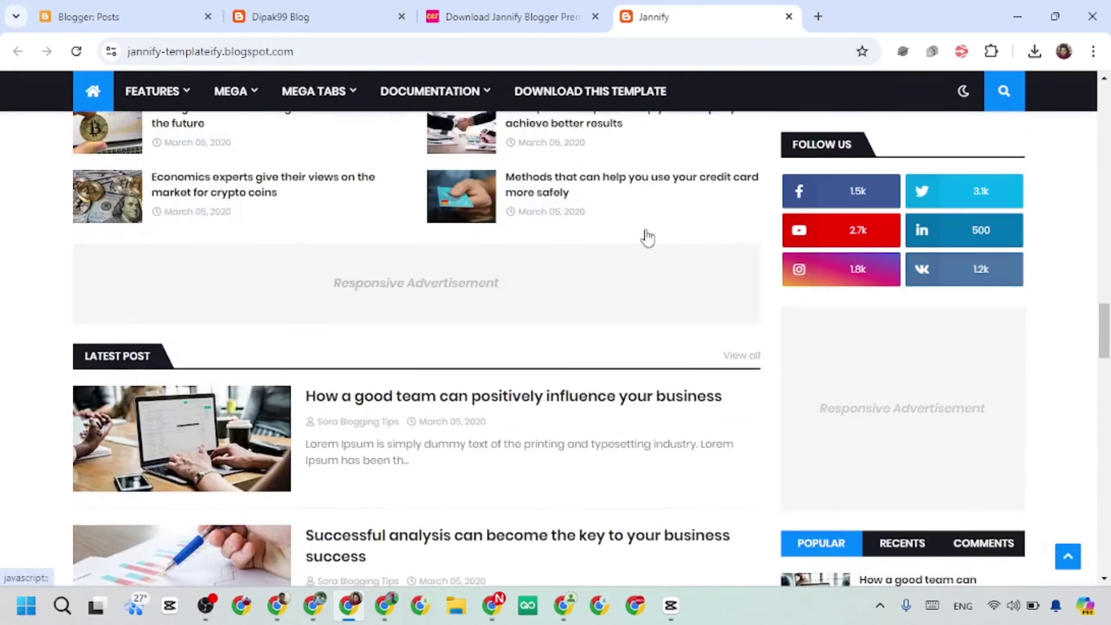
scroll(648, 237, up, 10)
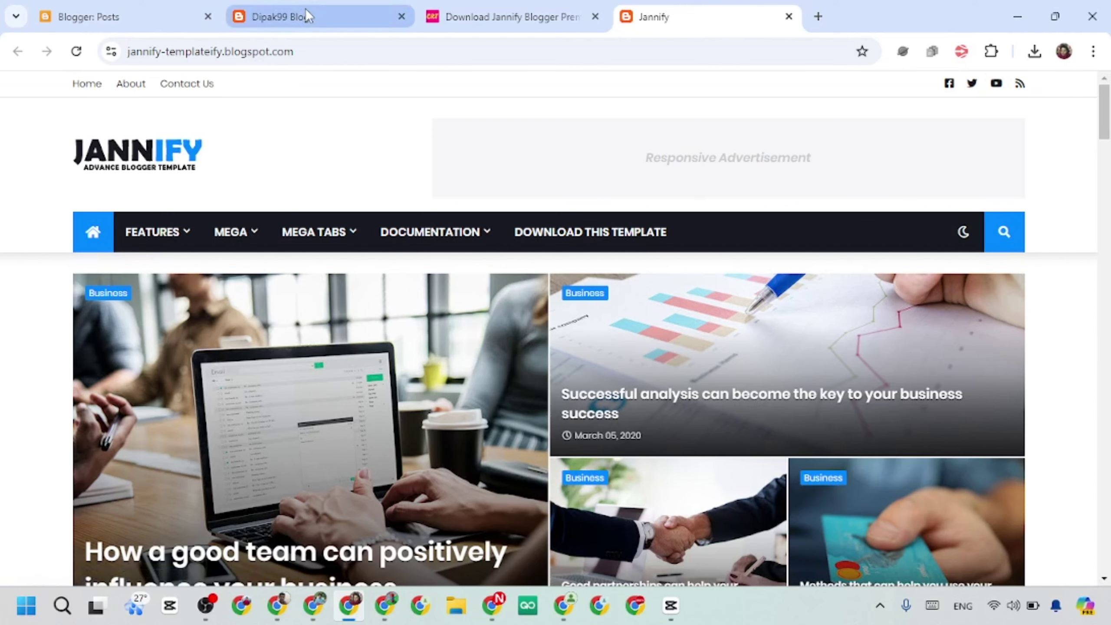
Go back to the Jannify article on crtnepal.com and locate its template download link.
click(514, 16)
scroll(424, 389, up, 5)
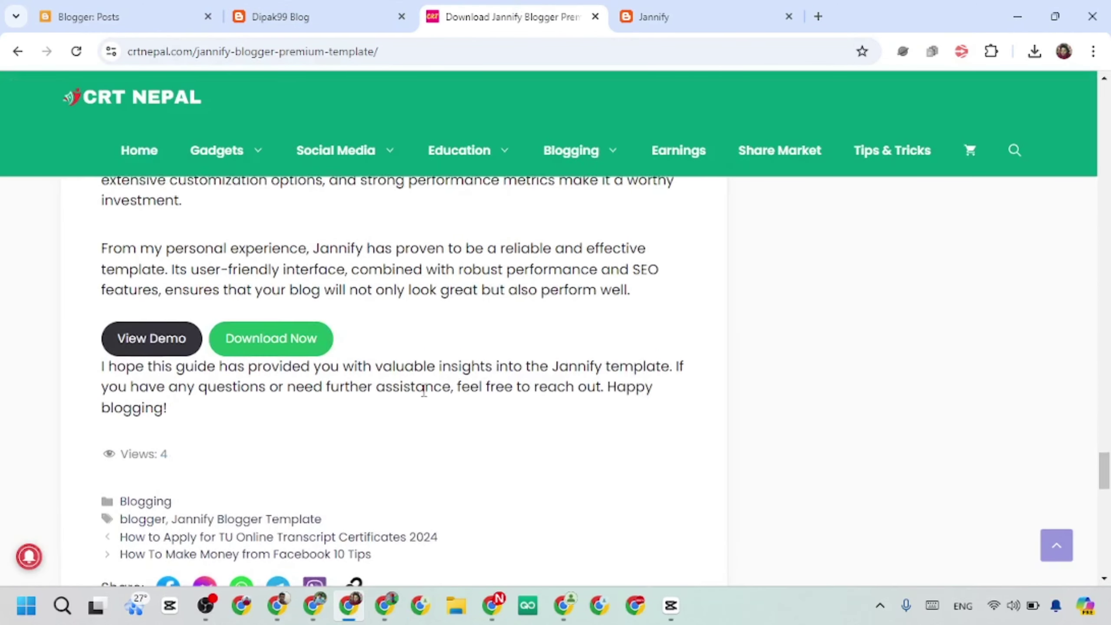
scroll(388, 327, down, 3)
scroll(294, 254, up, 1)
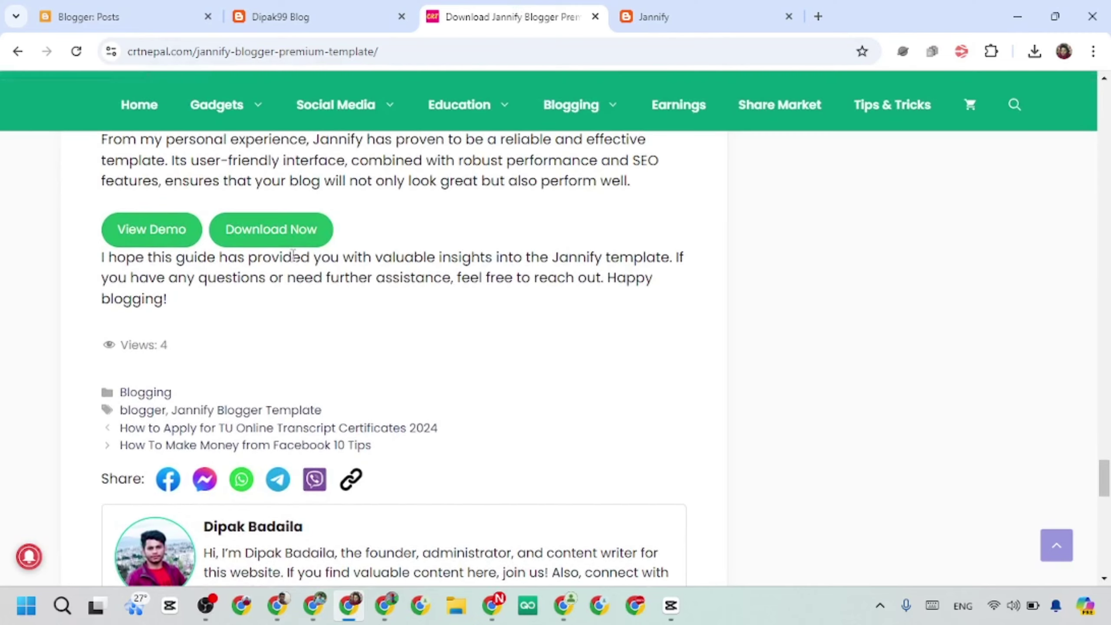
Follow the article's template download link and download "100% Jennfiy Blogger premium themse.xml" from Google Drive despite the virus-scan notice.
click(259, 237)
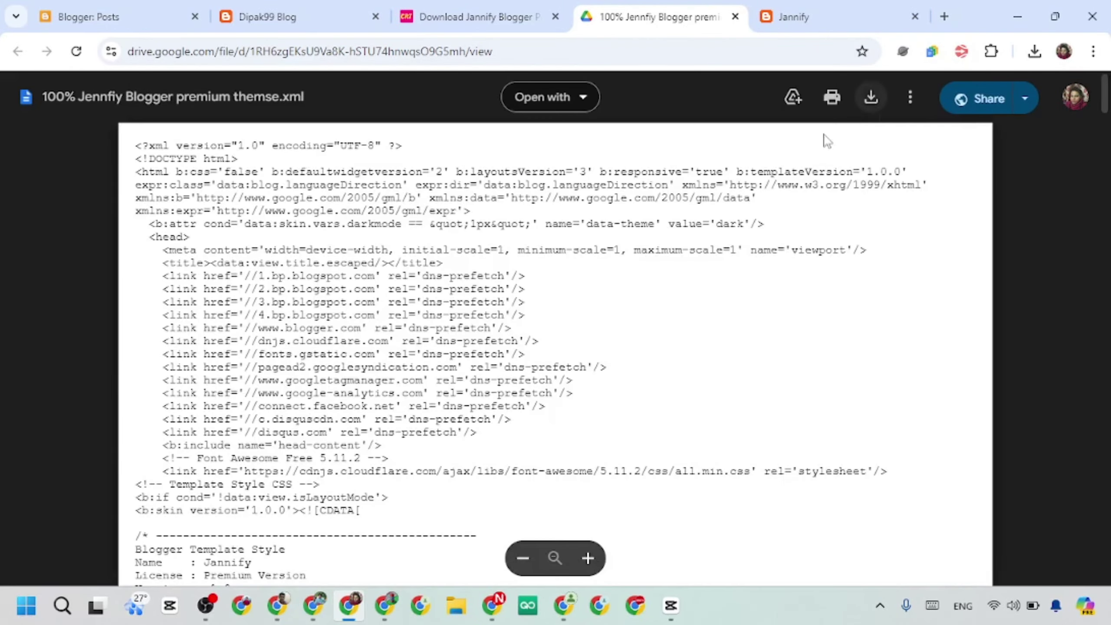
scroll(508, 283, down, 6)
scroll(507, 283, up, 1)
scroll(508, 289, down, 6)
scroll(508, 289, up, 12)
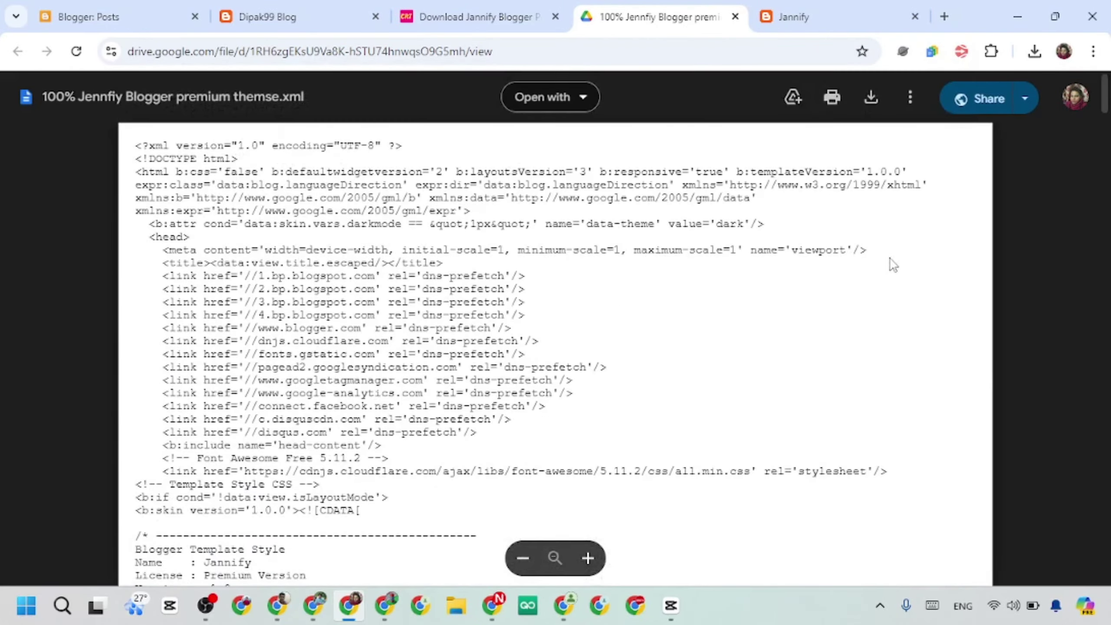
click(872, 102)
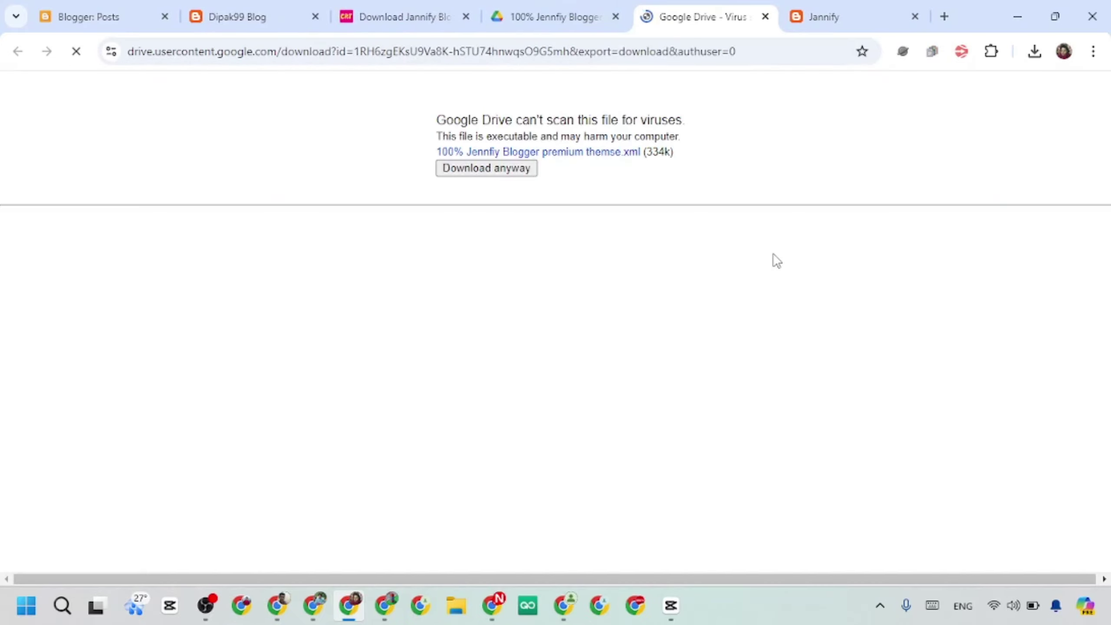
click(471, 173)
click(1034, 51)
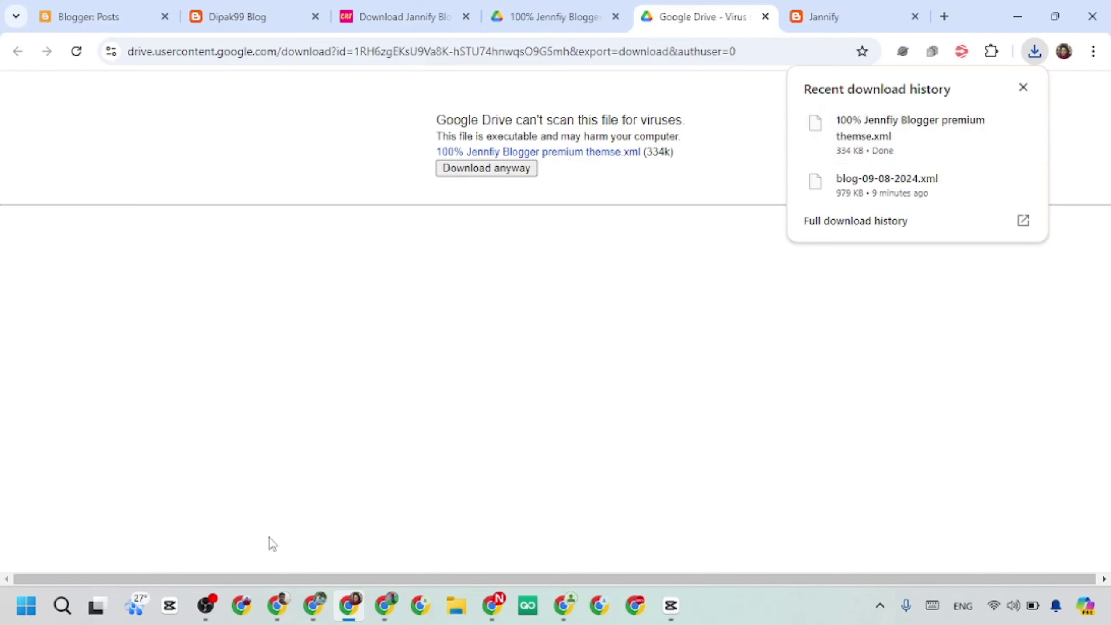
Open the downloaded "100% Jennfiy Blogger premium themse" file from the Downloads folder in Notepad.
mouse_move(347, 614)
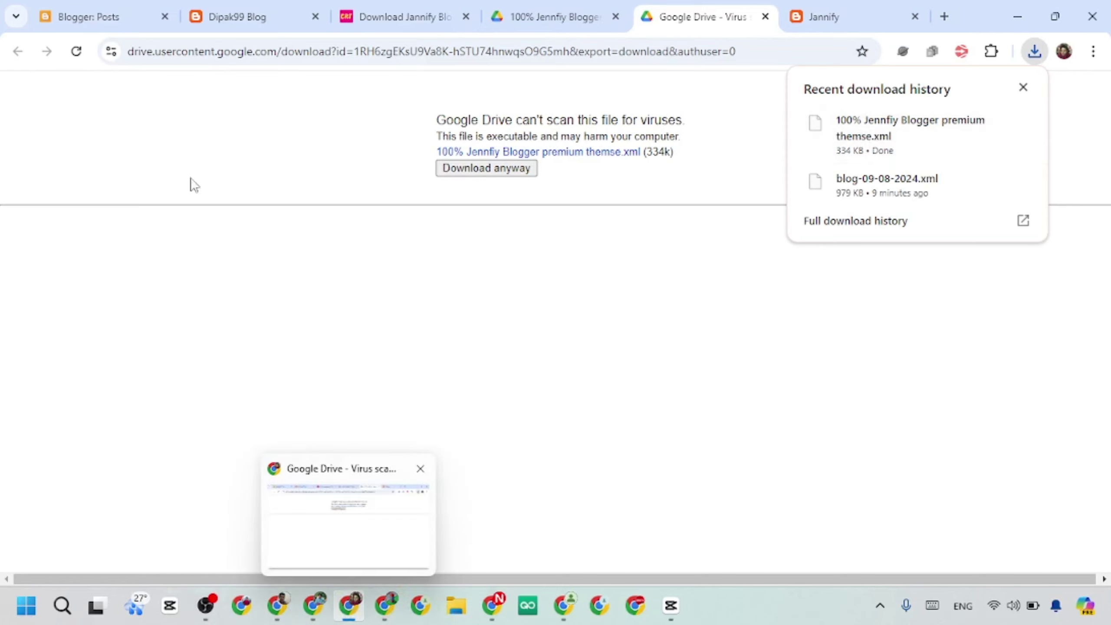
click(100, 15)
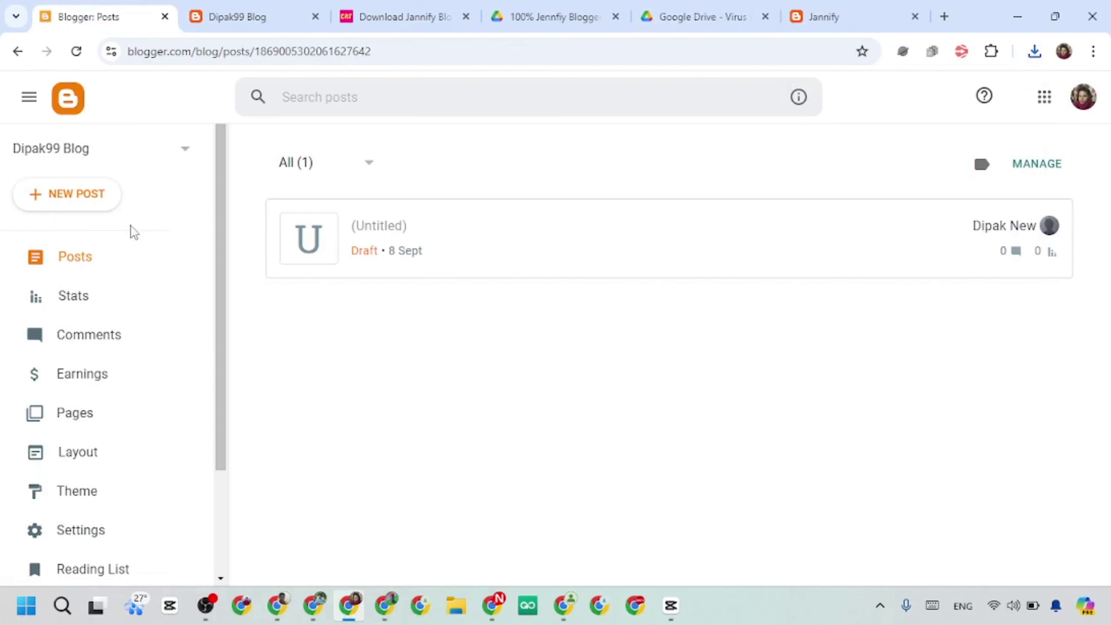
scroll(124, 362, down, 3)
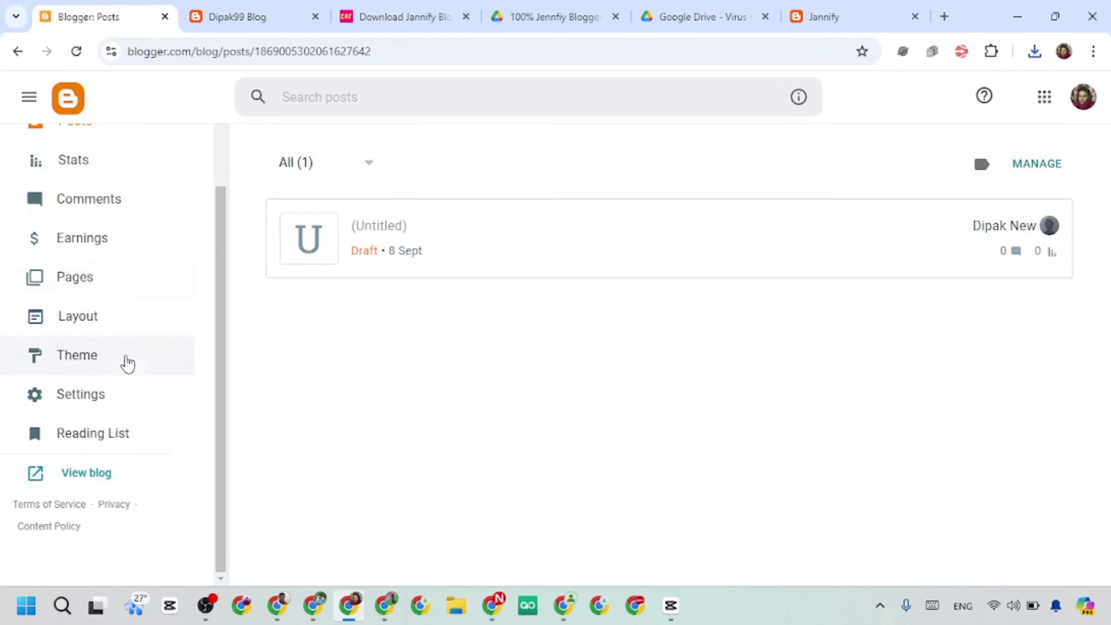
click(455, 605)
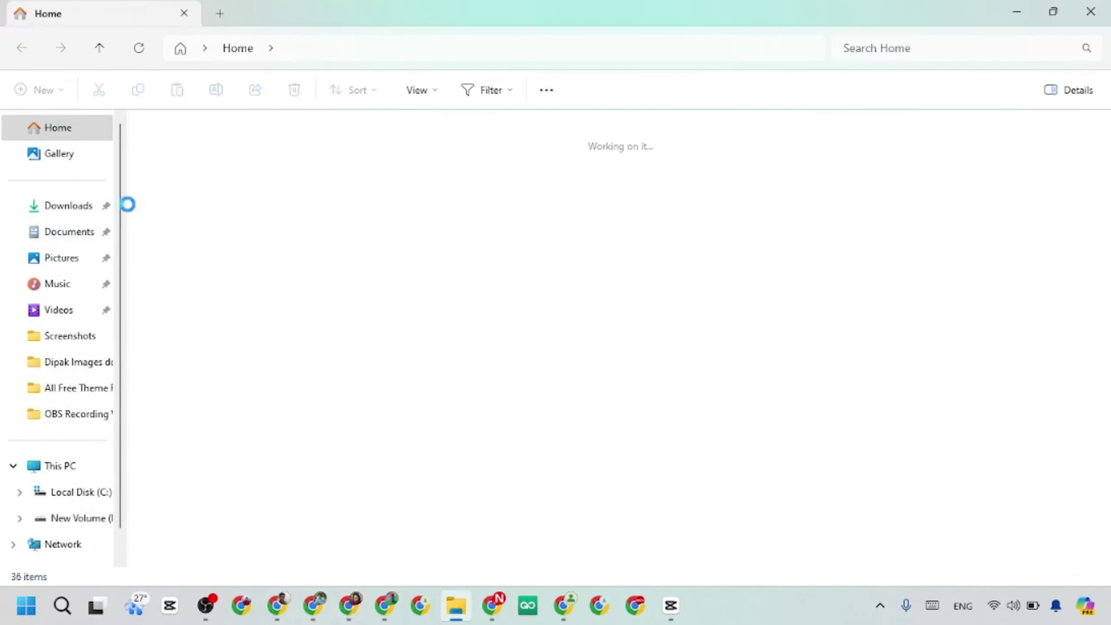
click(67, 210)
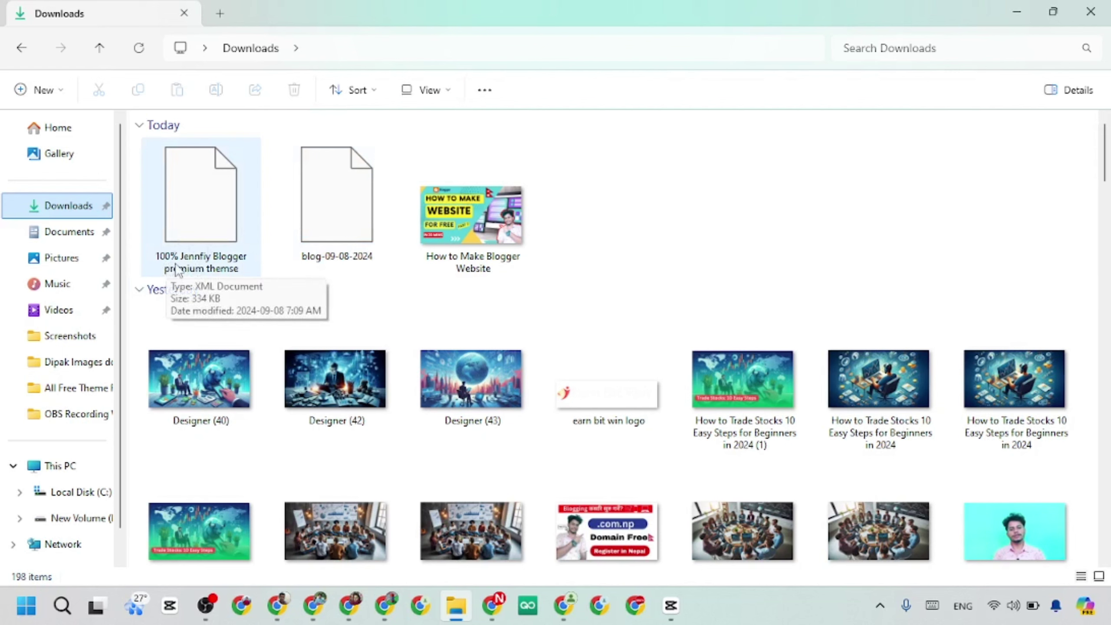
click(202, 220)
right_click(202, 212)
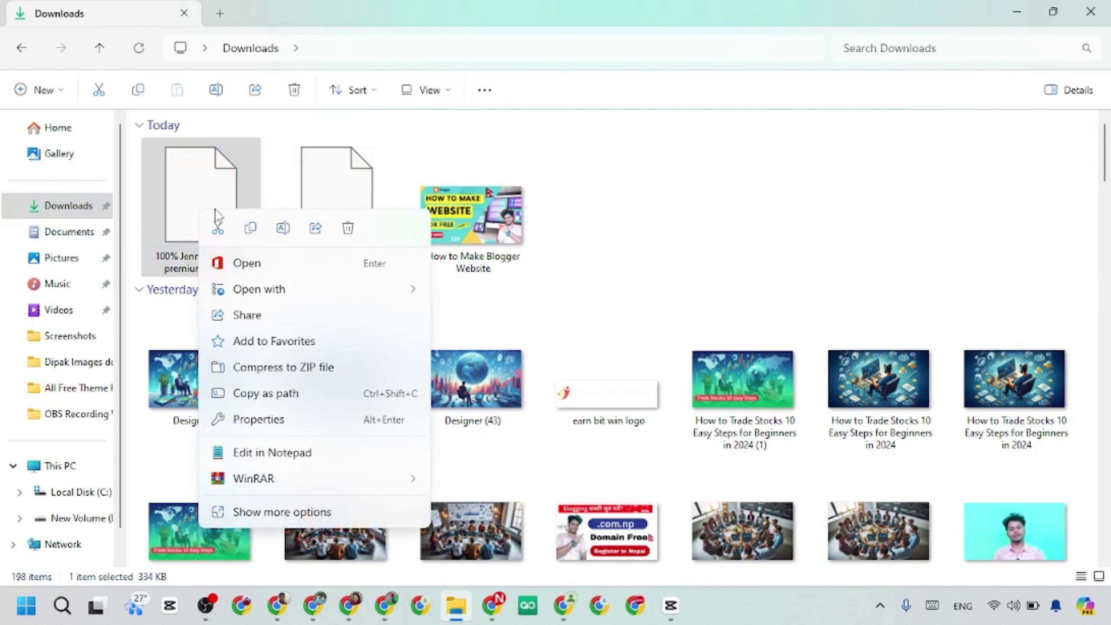
mouse_move(239, 293)
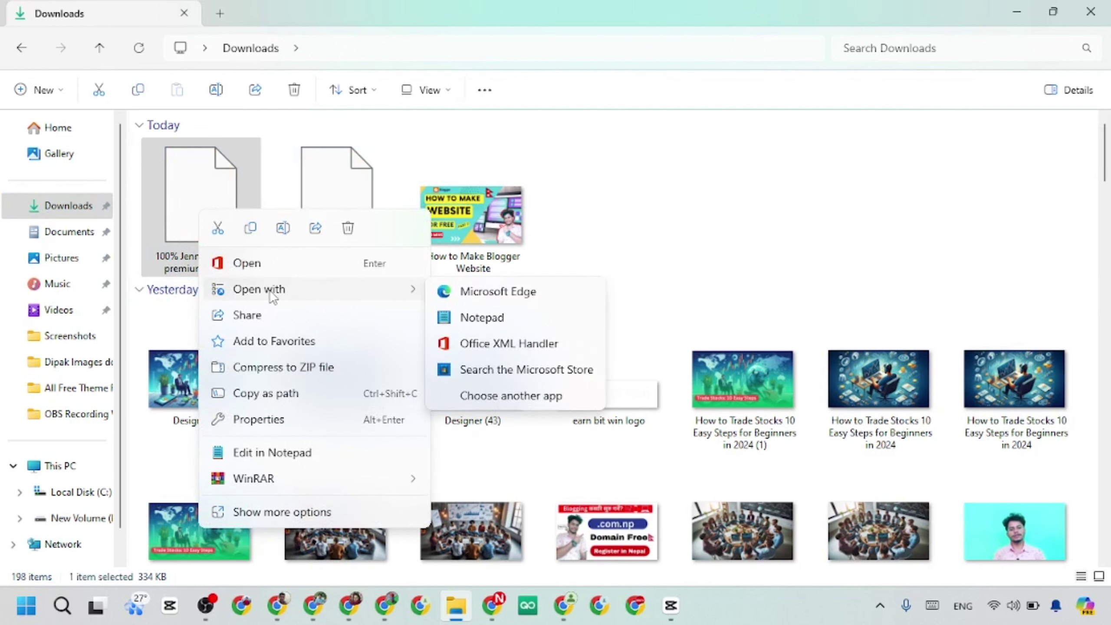
click(461, 319)
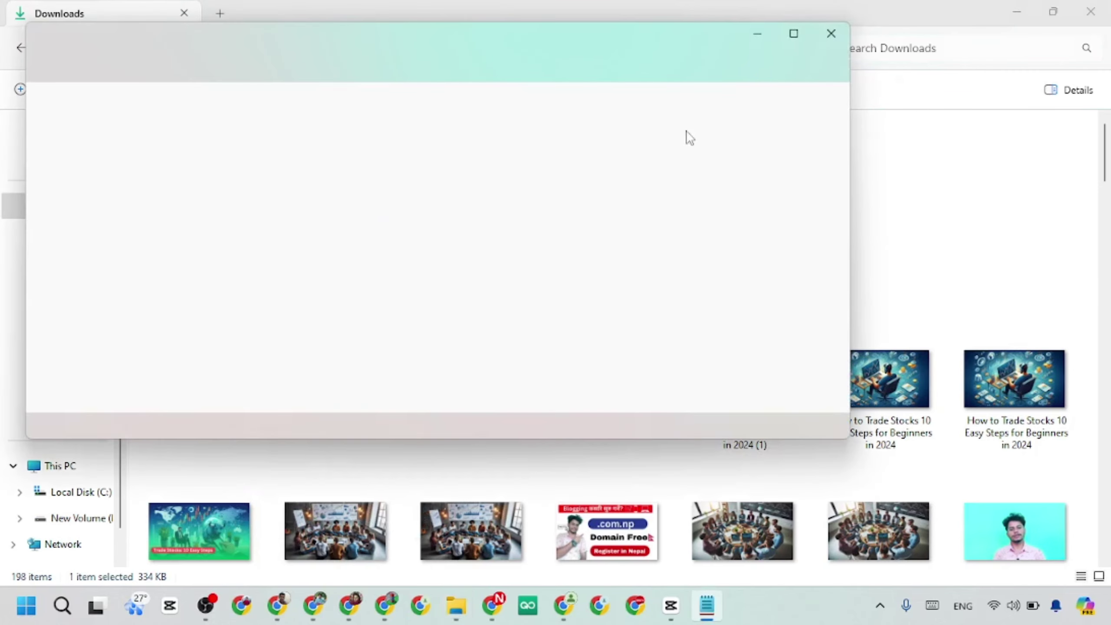
Look over the beginning of the template code in Notepad, and select and copy the entire code.
scroll(354, 249, down, 20)
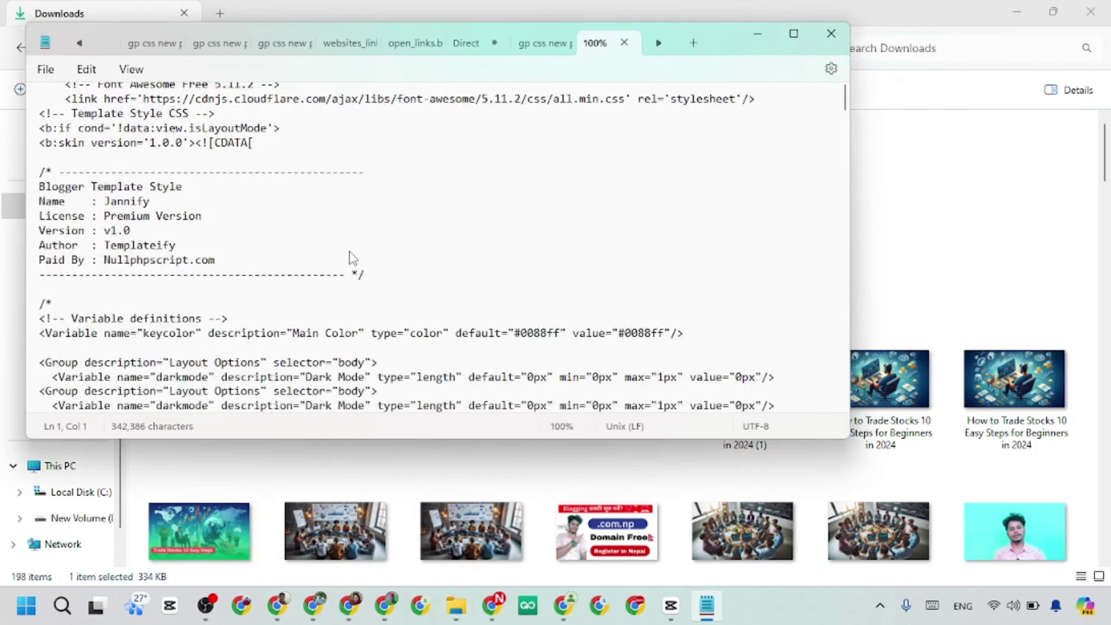
scroll(350, 257, up, 20)
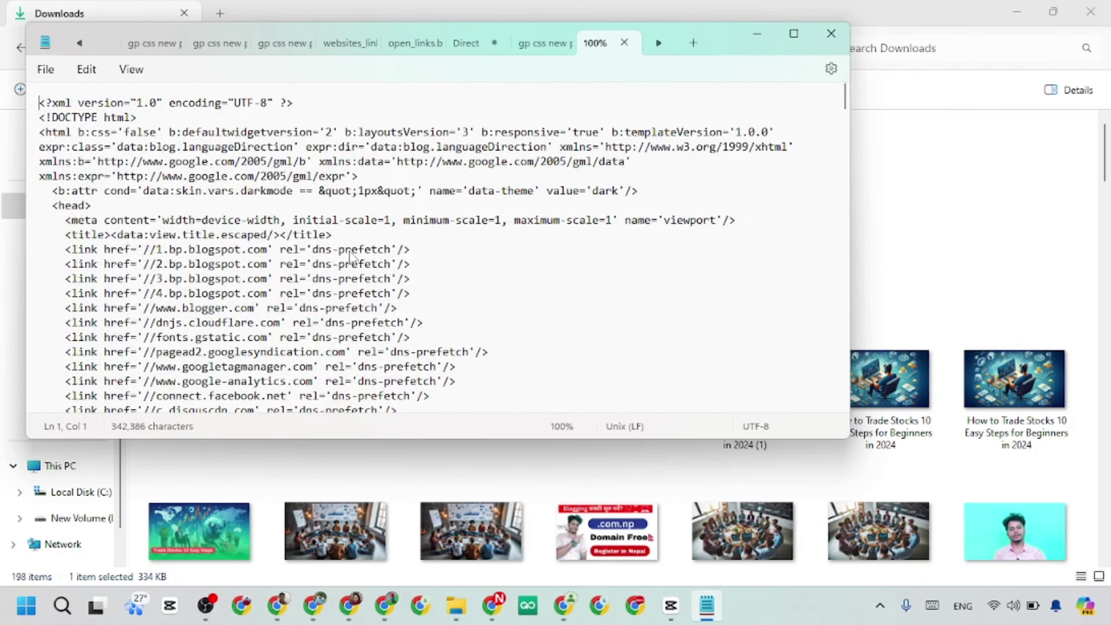
click(239, 193)
key(ctrl+a)
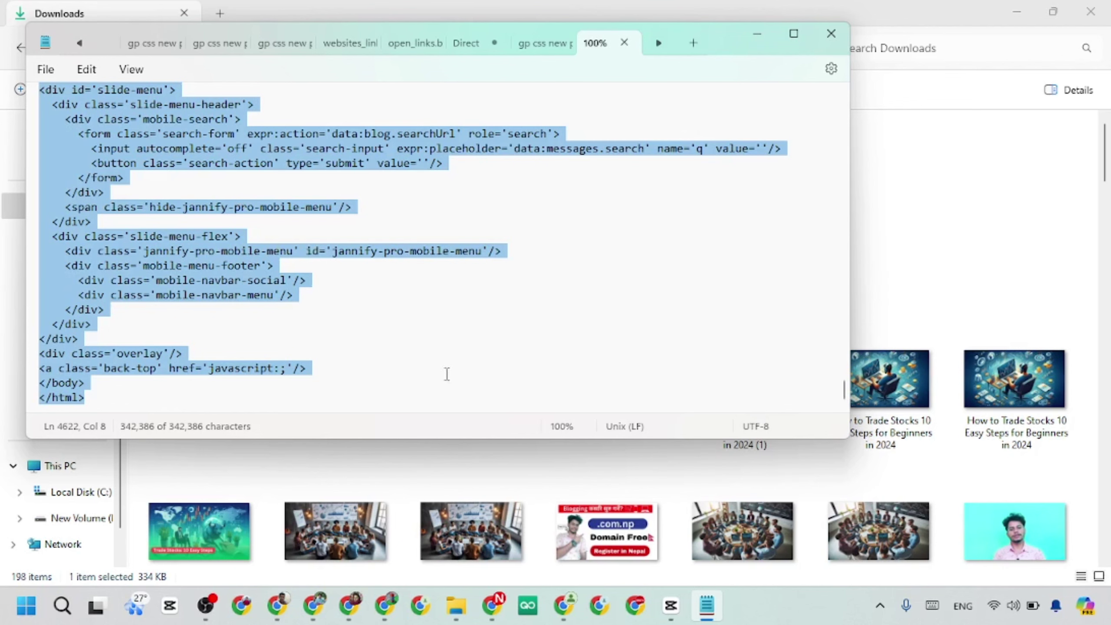
Switch back to Blogger in Chrome and open the current Contempo Light theme's HTML for editing.
mouse_move(349, 605)
click(349, 552)
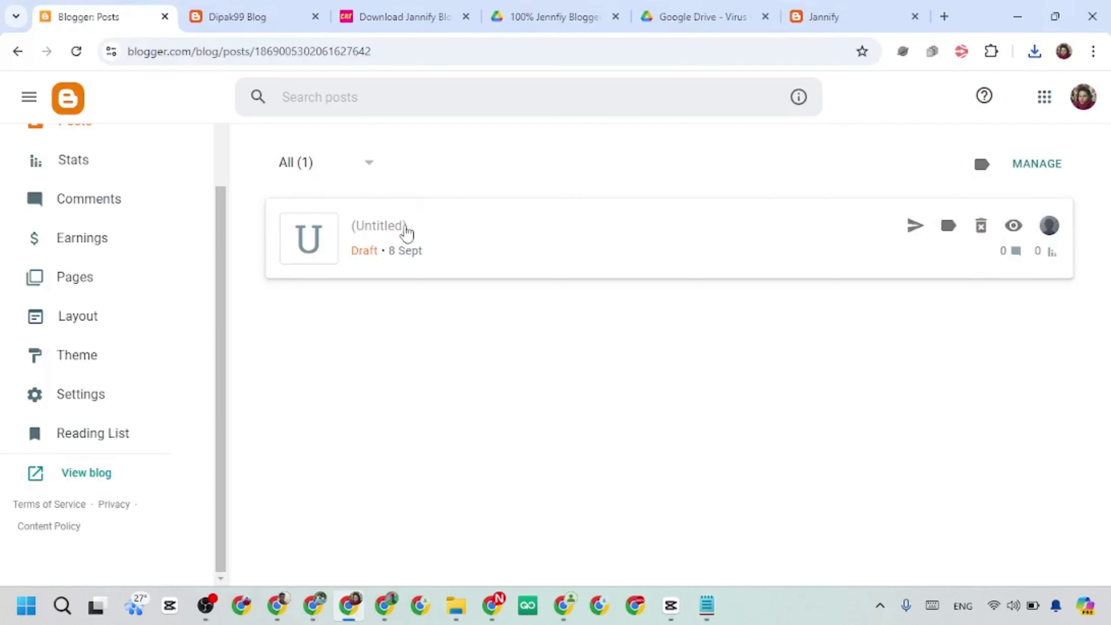
scroll(105, 425, up, 3)
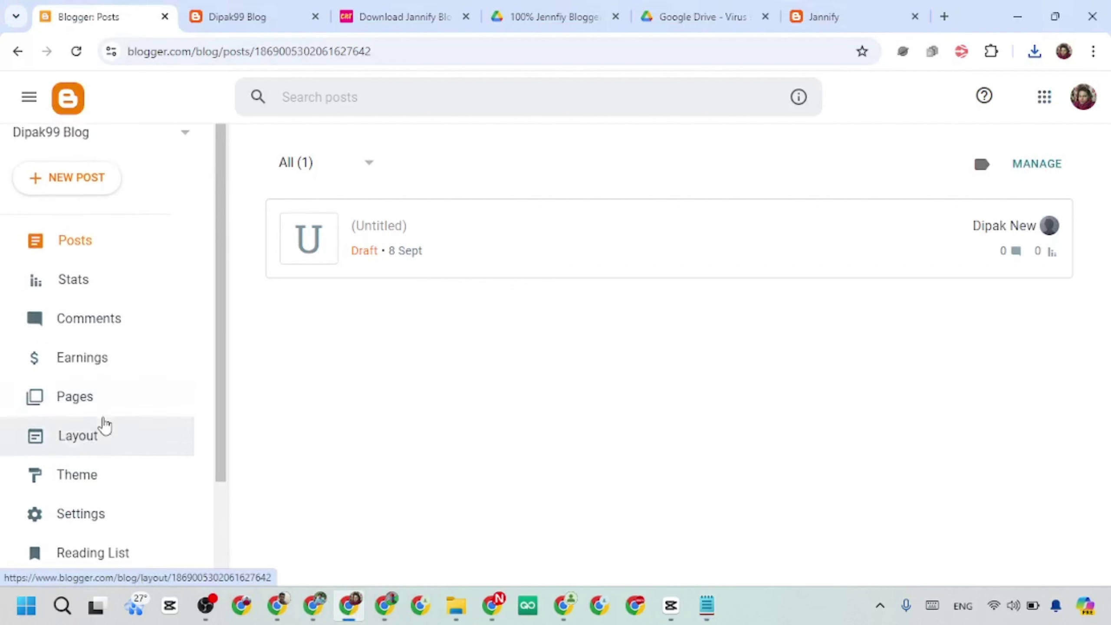
scroll(78, 451, down, 2)
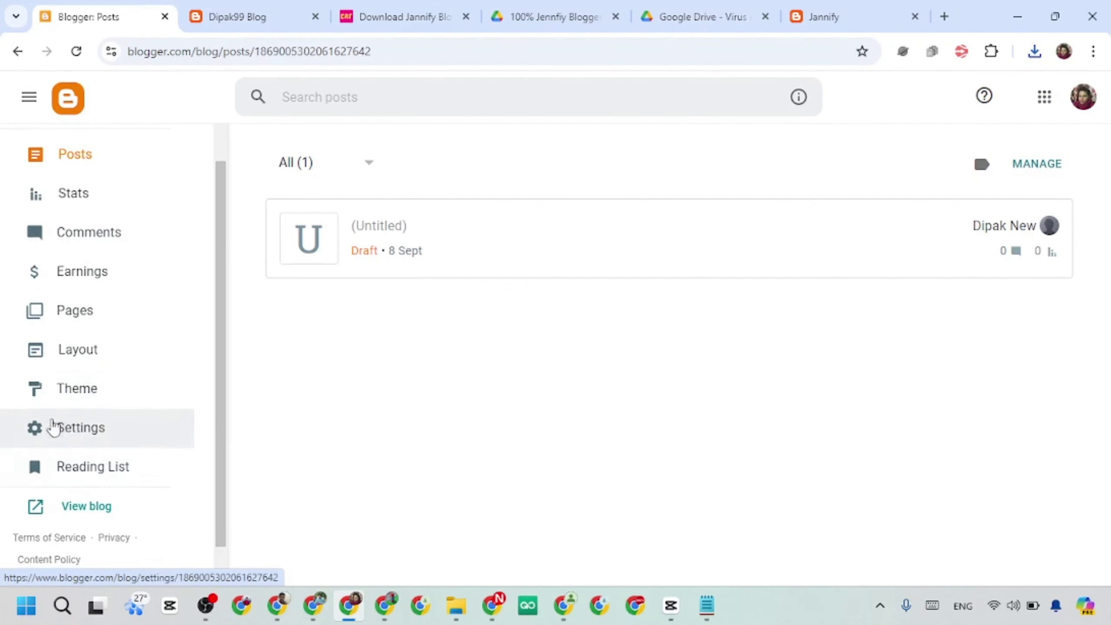
click(49, 398)
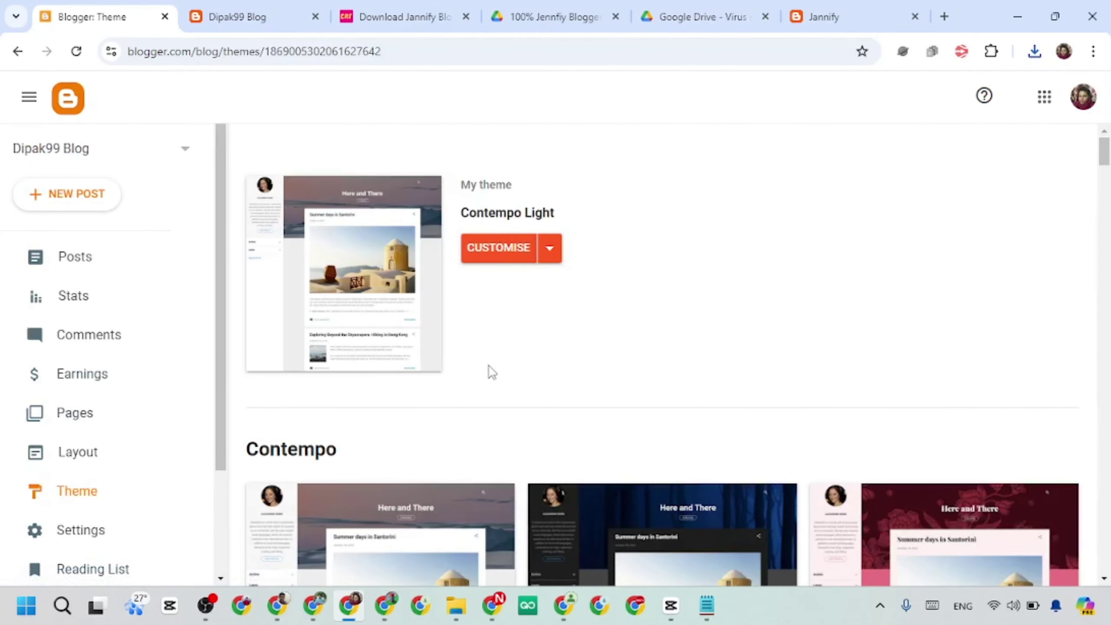
click(550, 249)
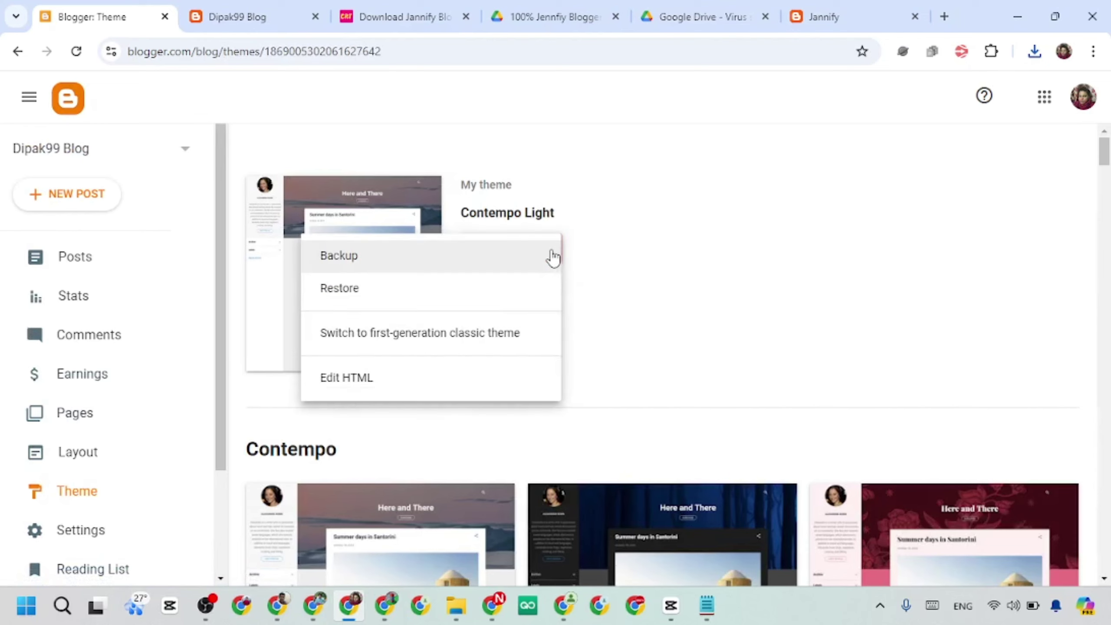
click(356, 382)
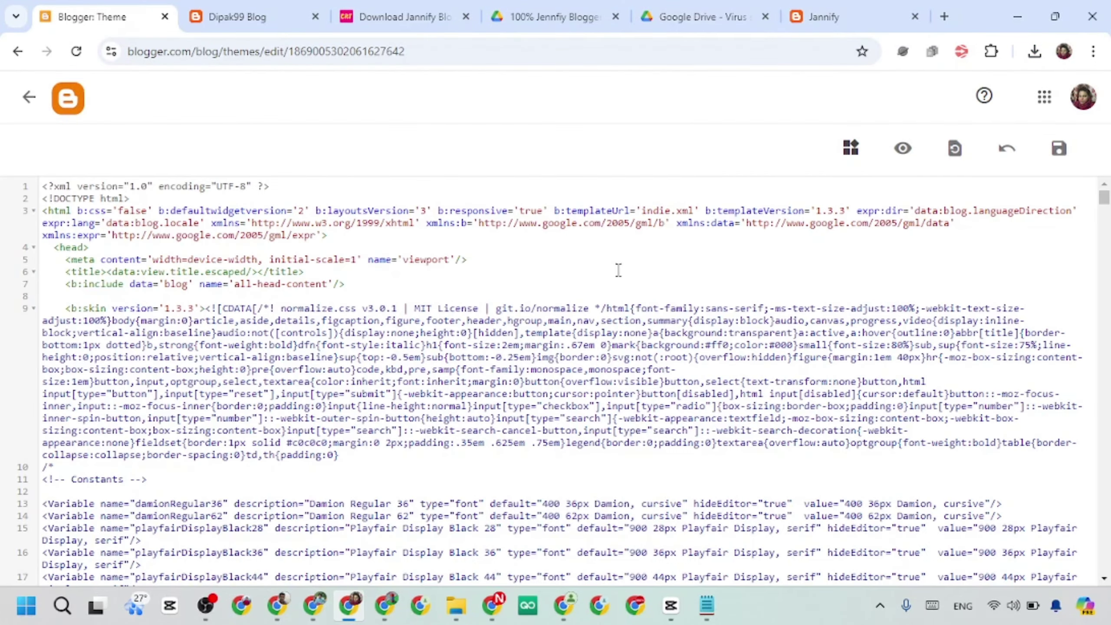
Replace all of the theme's HTML with the copied Jannify template code, save it and return to the theme page.
scroll(364, 319, down, 10)
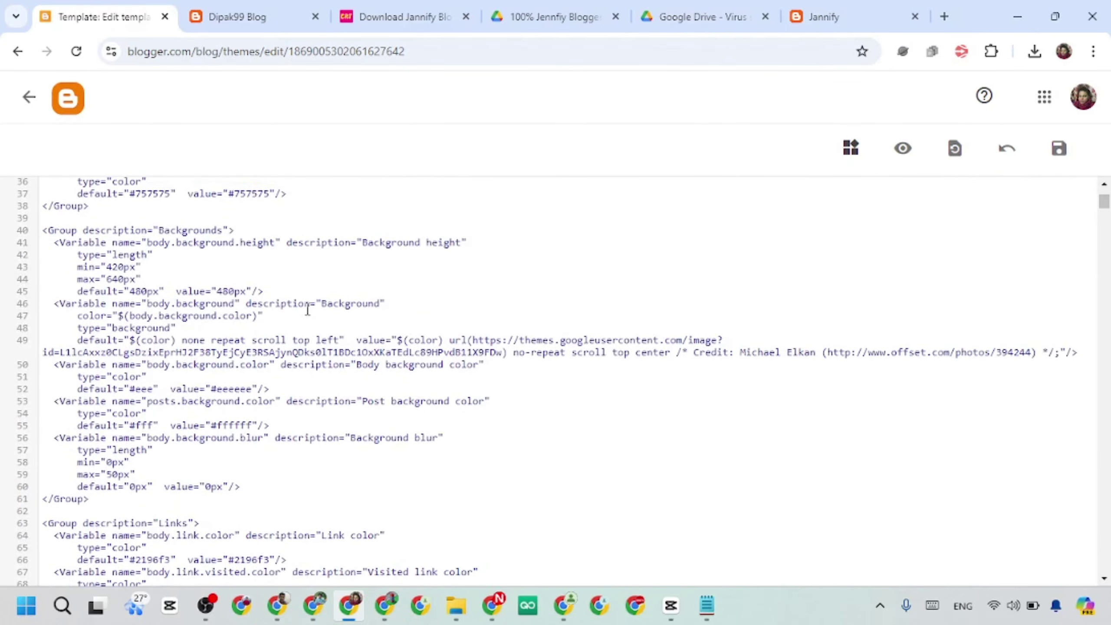
key(ctrl+a)
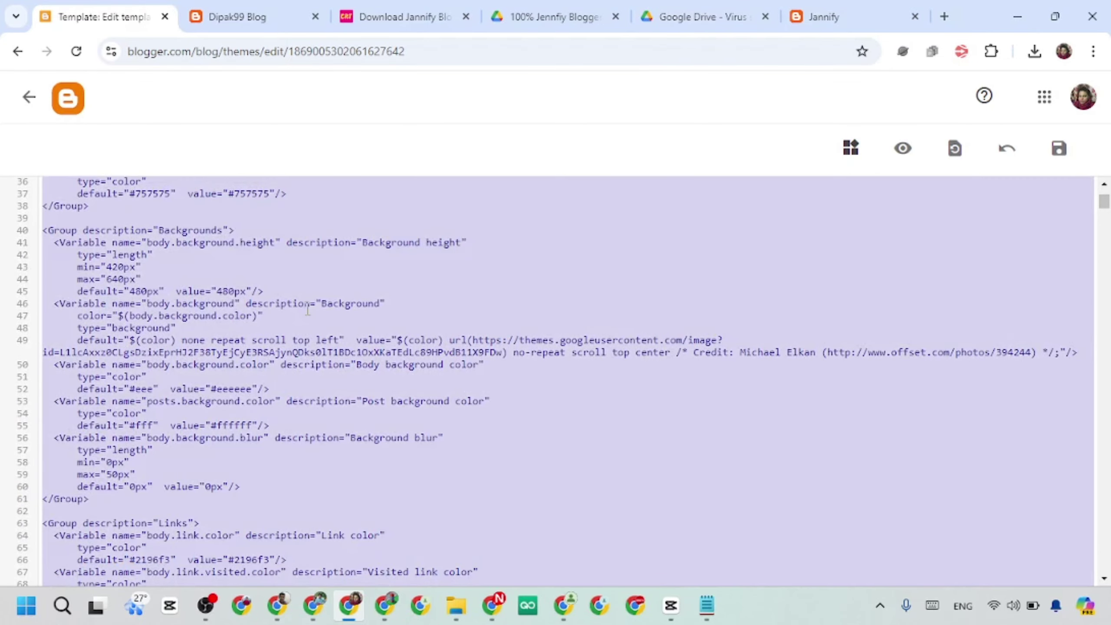
key(BackSpace)
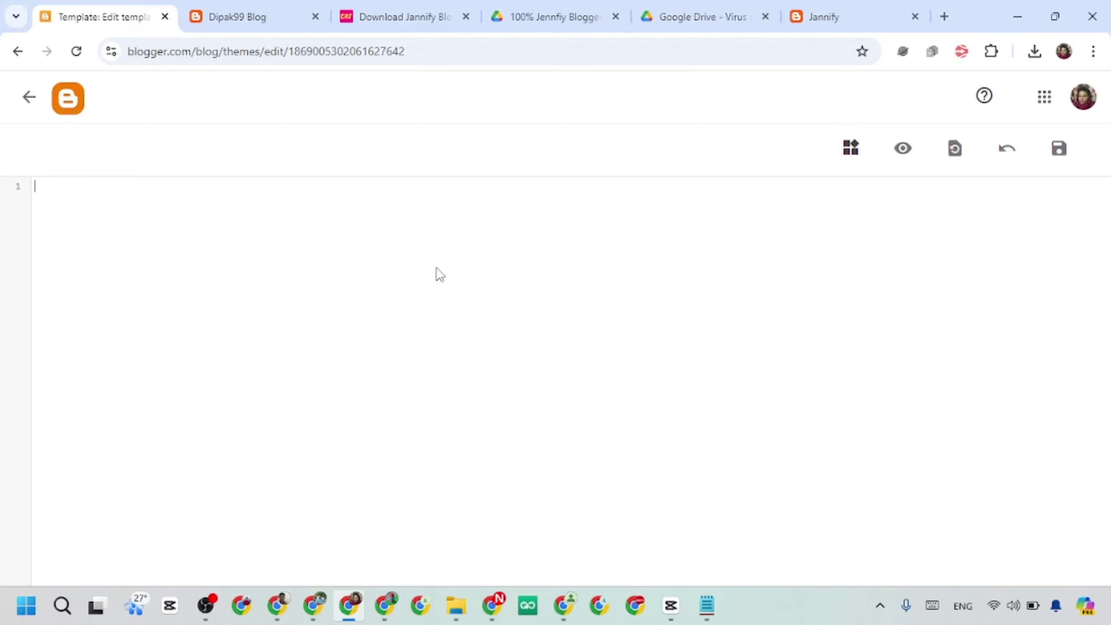
key(ctrl+v)
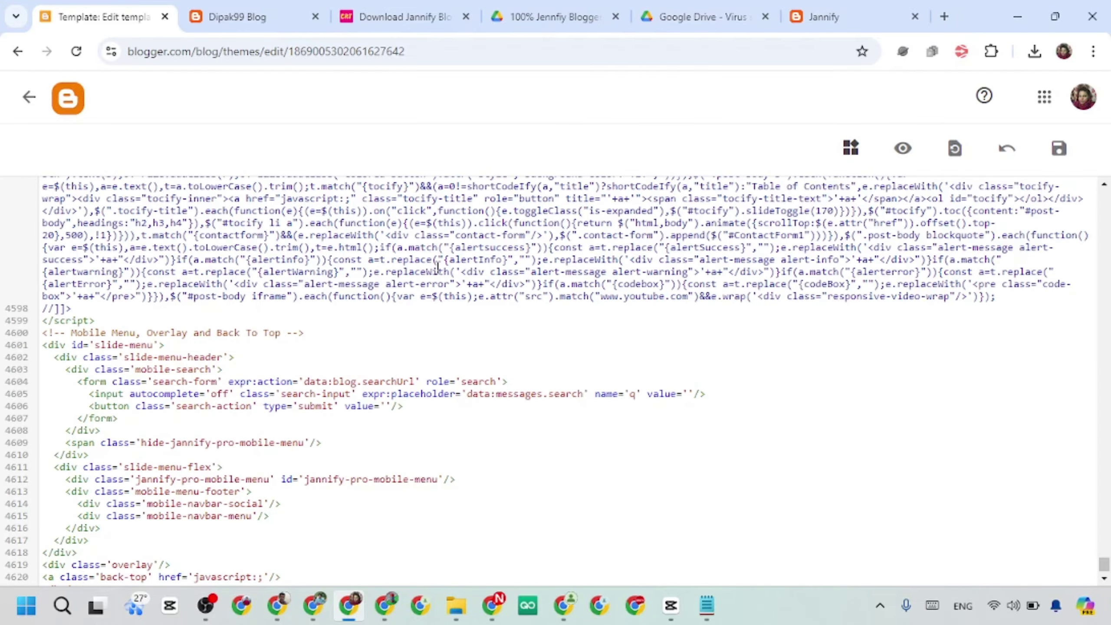
scroll(570, 347, up, 5)
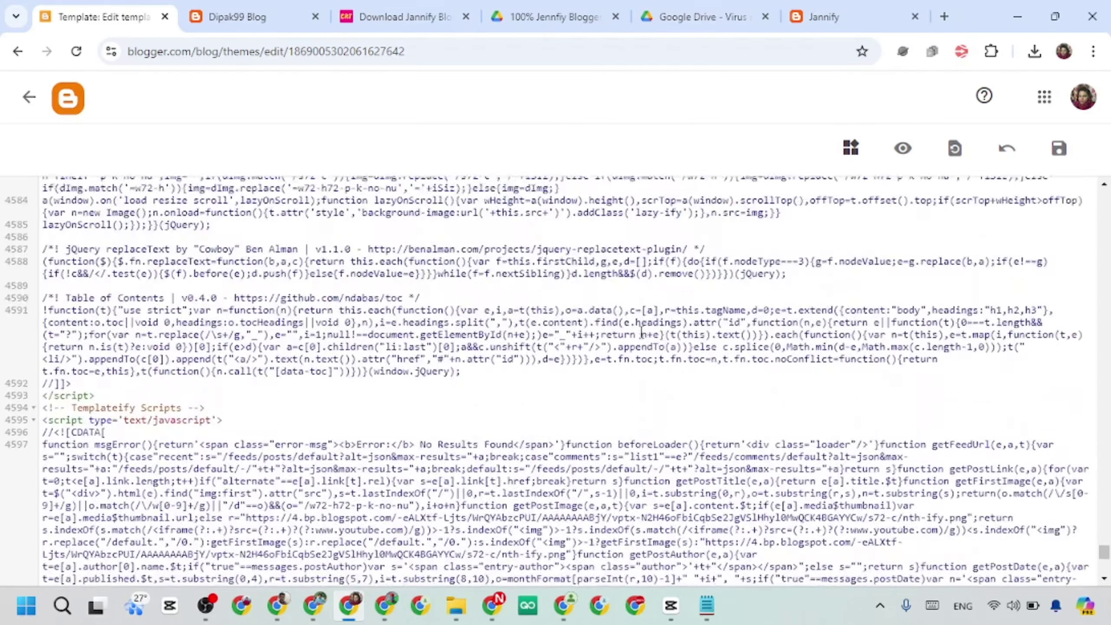
scroll(641, 332, up, 10)
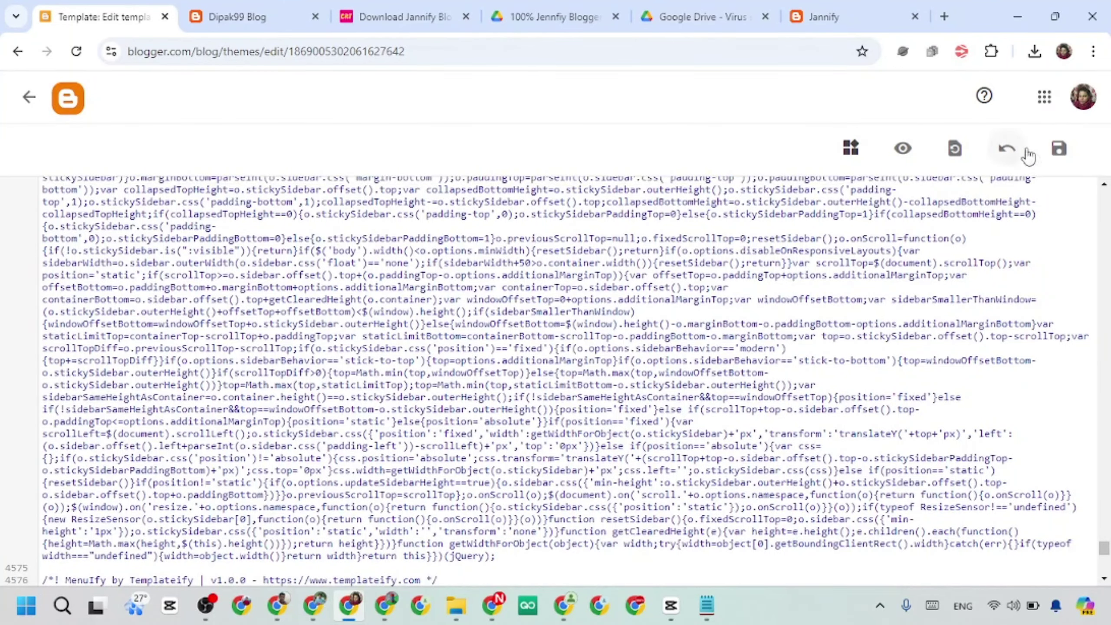
click(1057, 154)
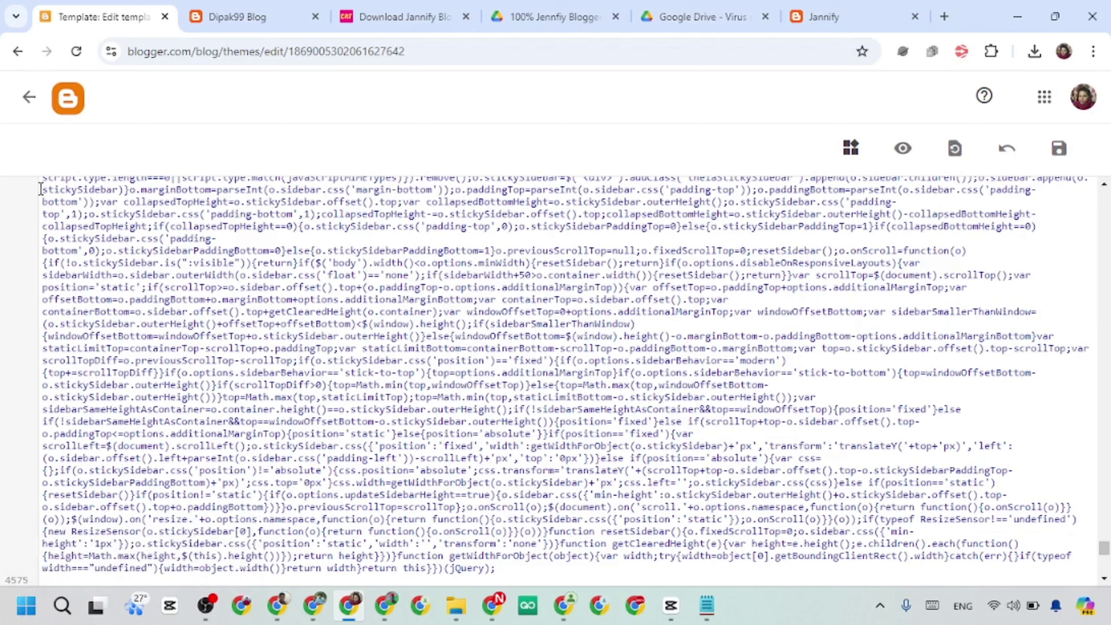
click(30, 97)
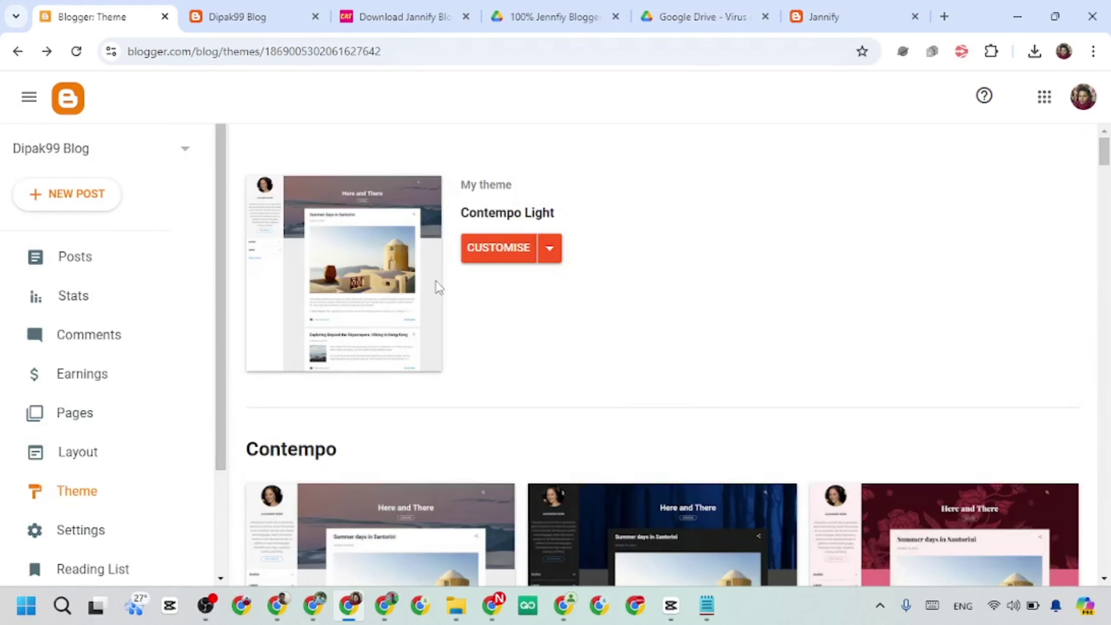
Reload the live blog and examine the Jannify design from its header through the post sections and sidebar to the footer.
click(240, 13)
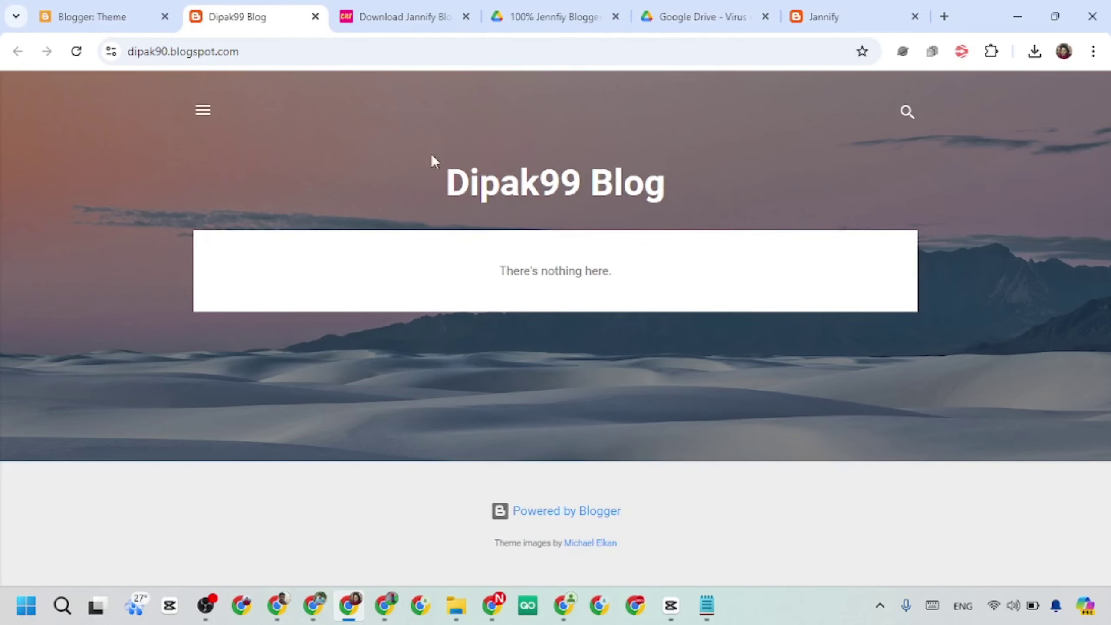
drag(450, 180, 666, 187)
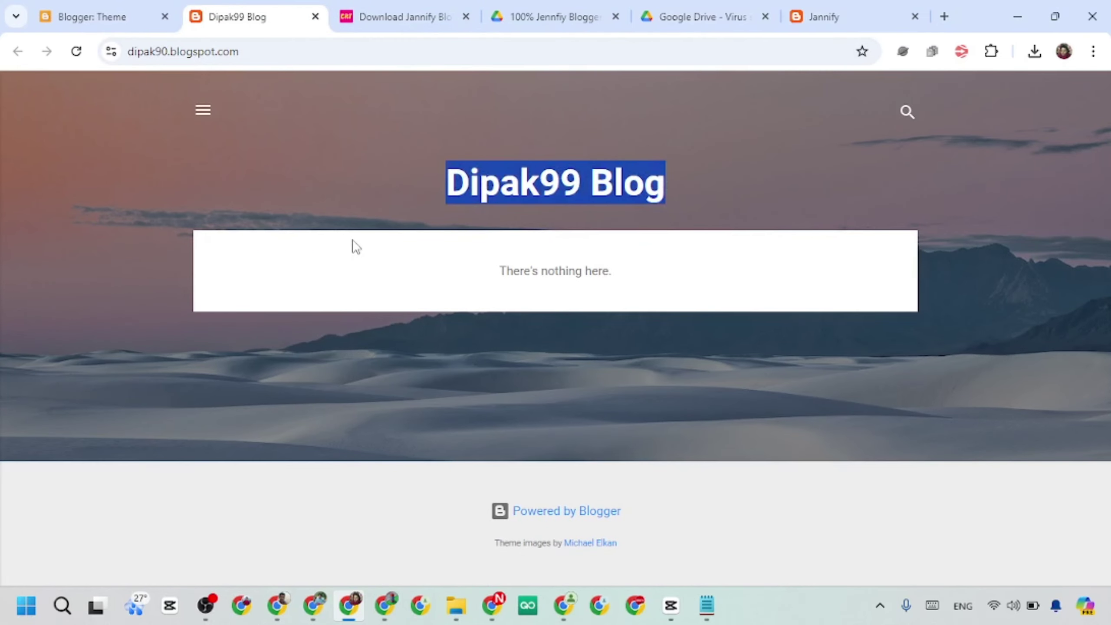
click(76, 53)
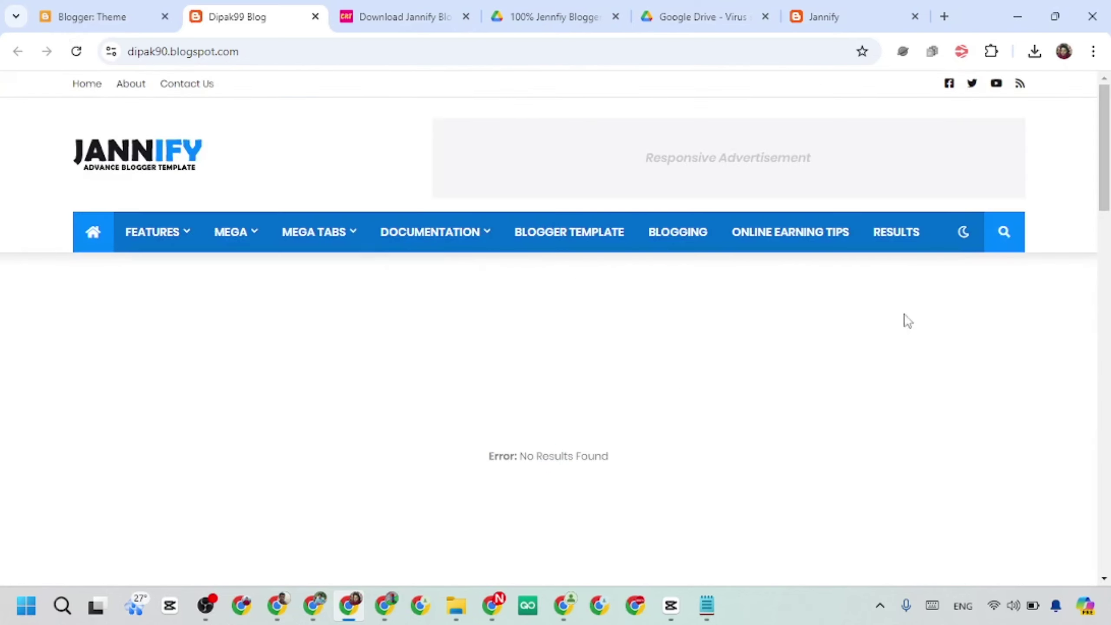
scroll(905, 317, down, 15)
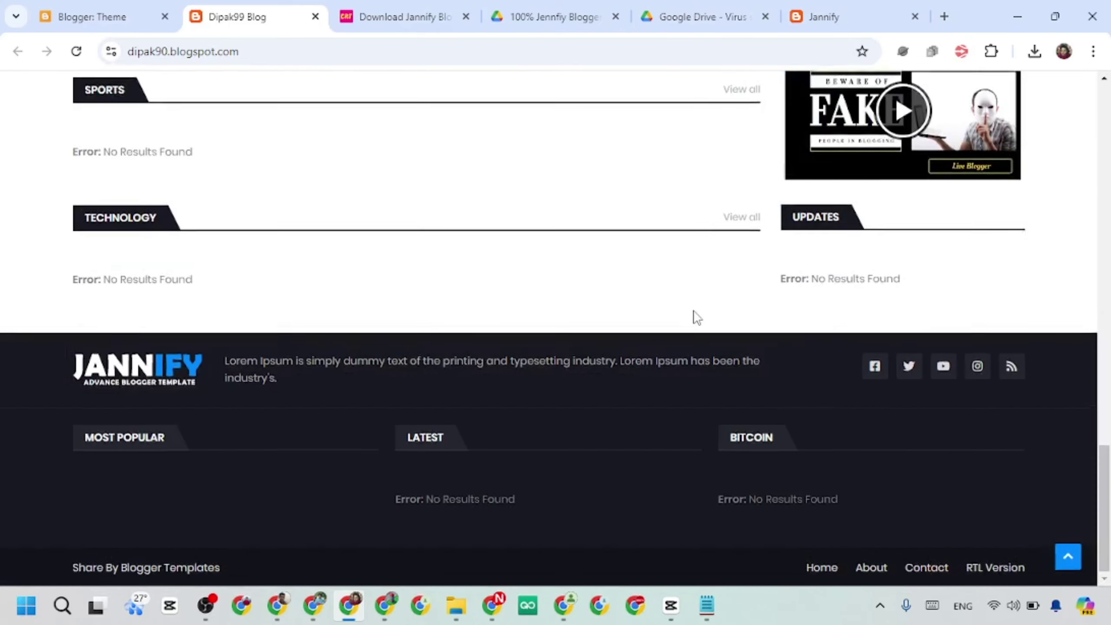
scroll(694, 316, up, 15)
scroll(500, 166, down, 3)
scroll(695, 330, down, 10)
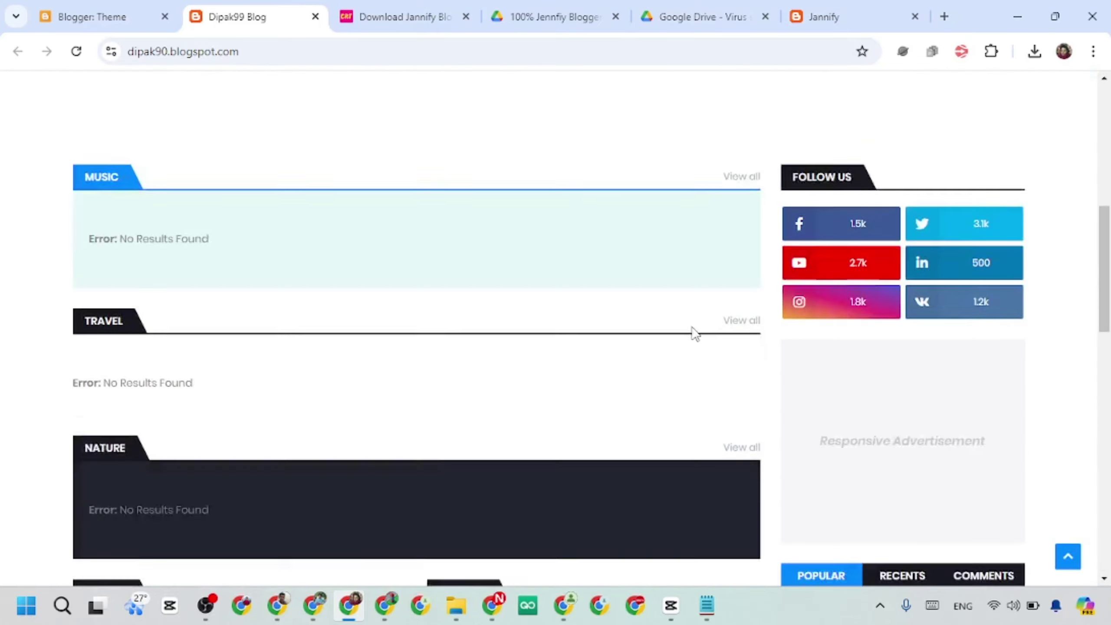
scroll(670, 300, up, 15)
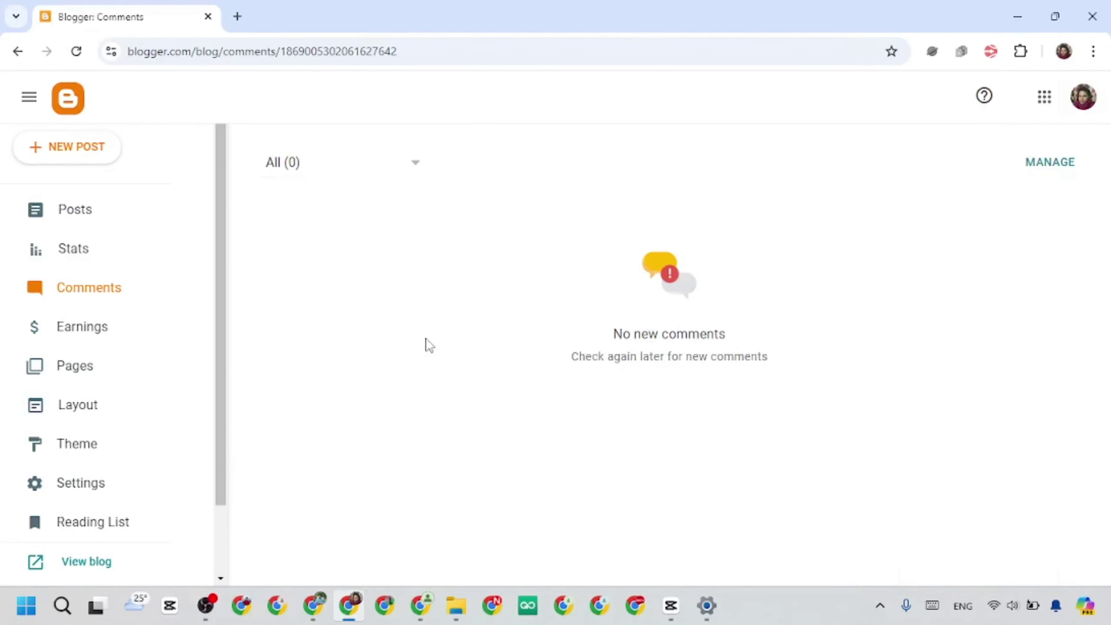
Restore the blog's theme by uploading the "100% Jennfiy Blogger premium themse" XML file from the Downloads folder.
scroll(164, 364, down, 2)
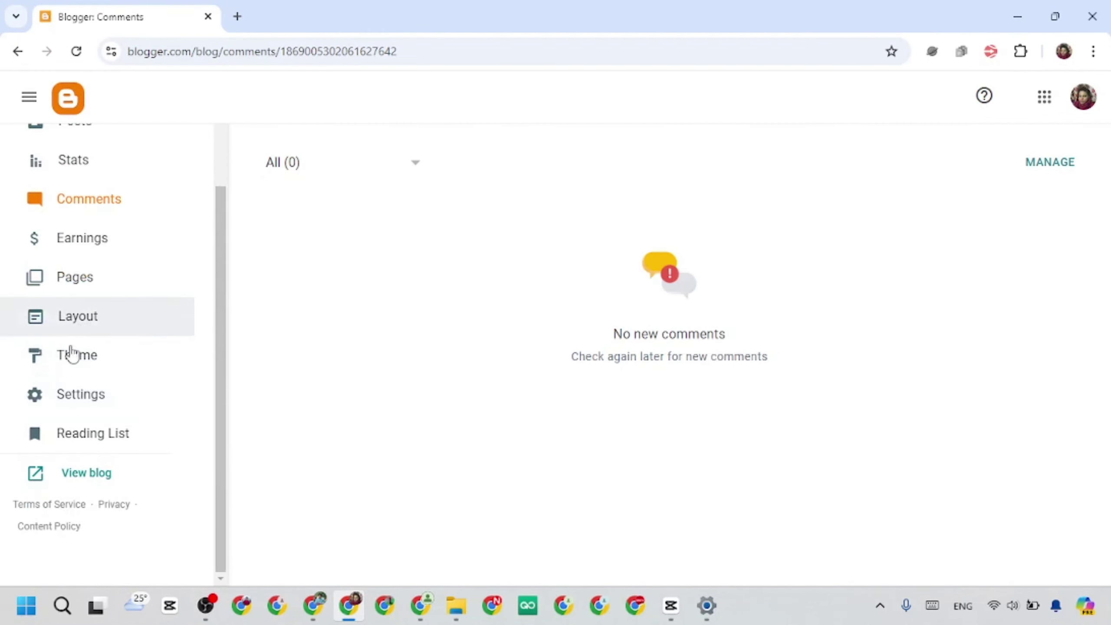
click(71, 365)
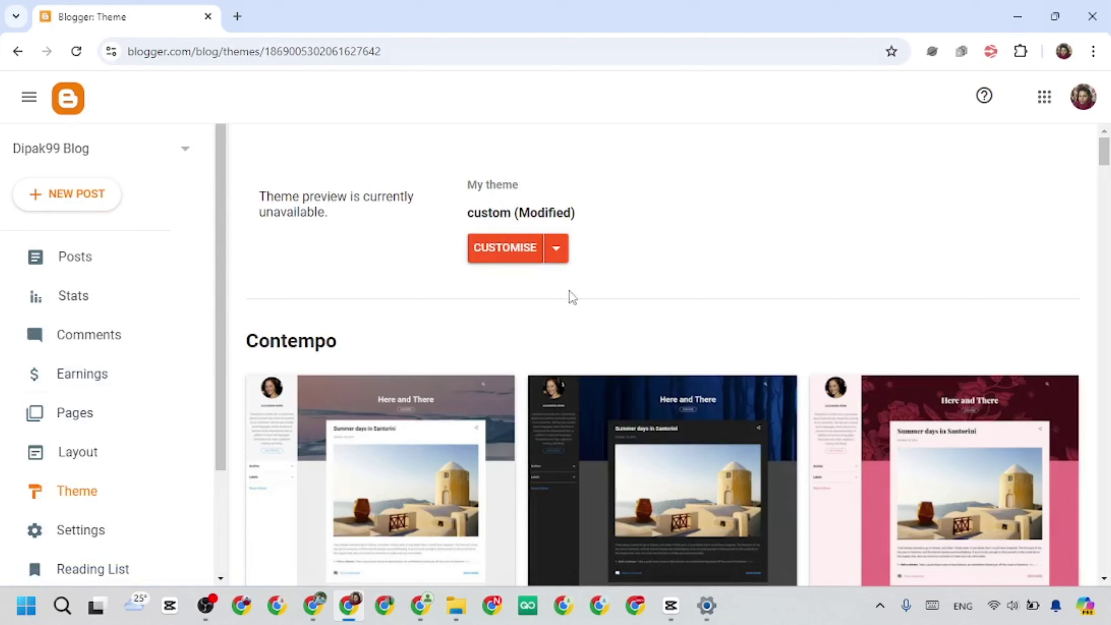
click(556, 257)
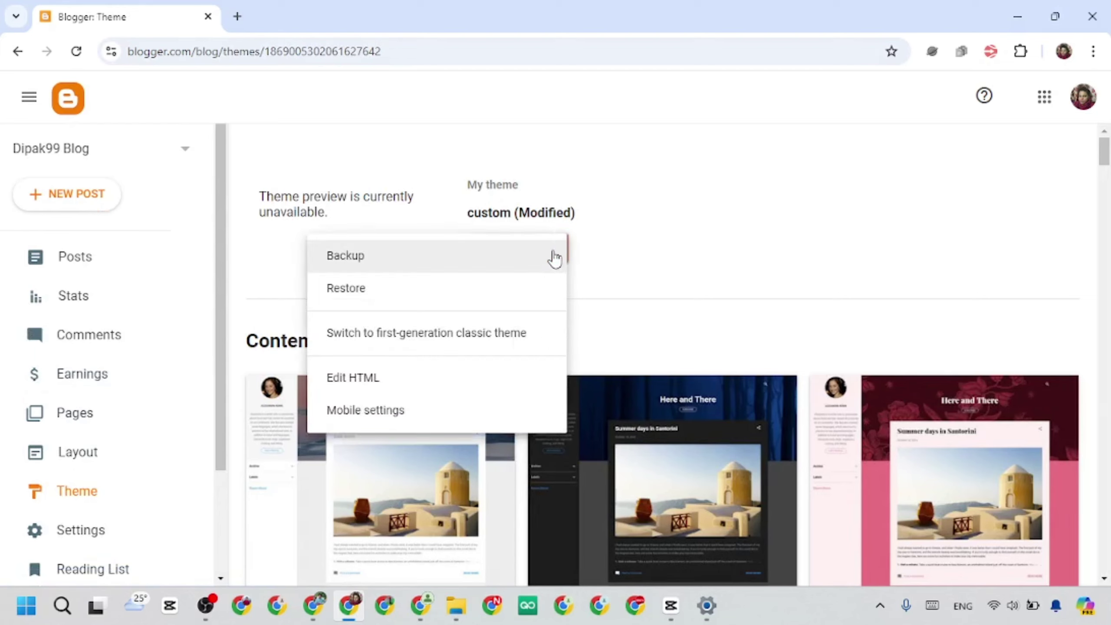
click(347, 298)
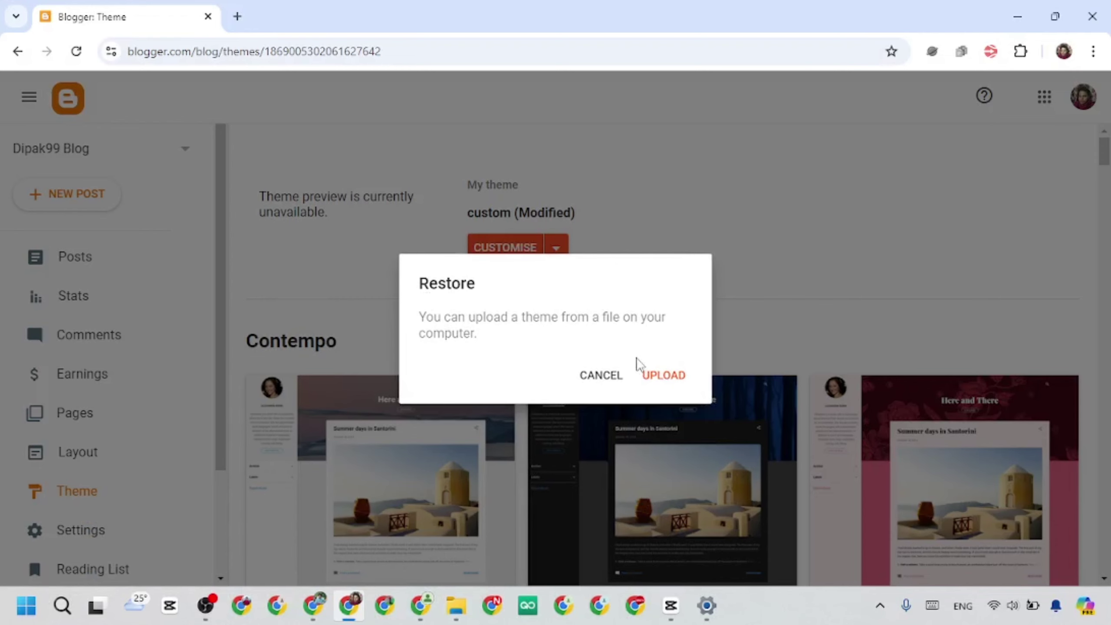
click(661, 379)
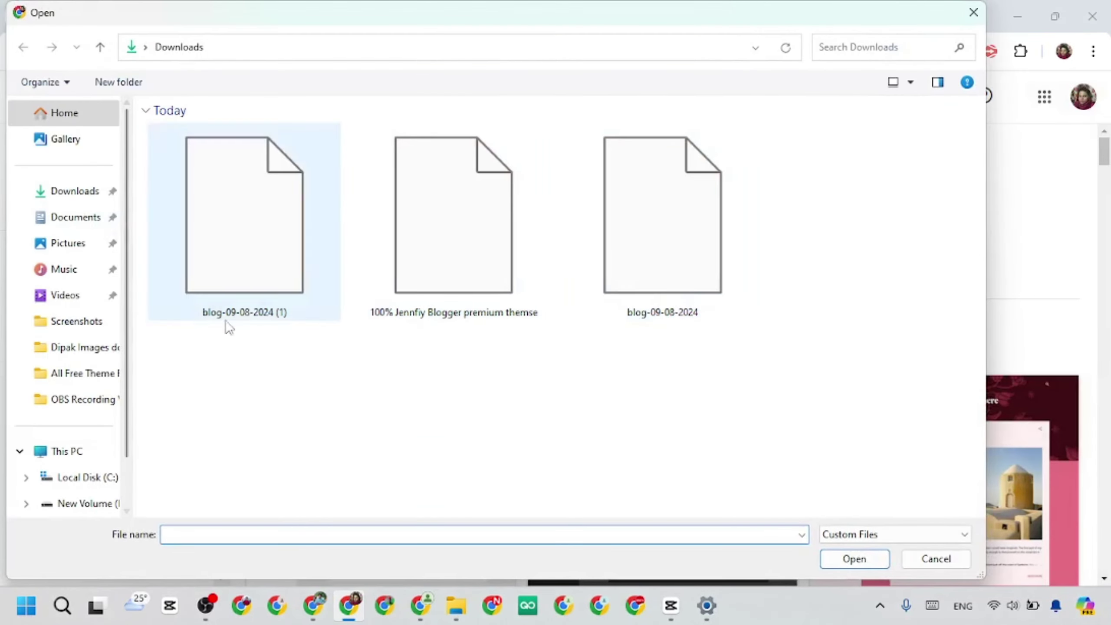
click(70, 191)
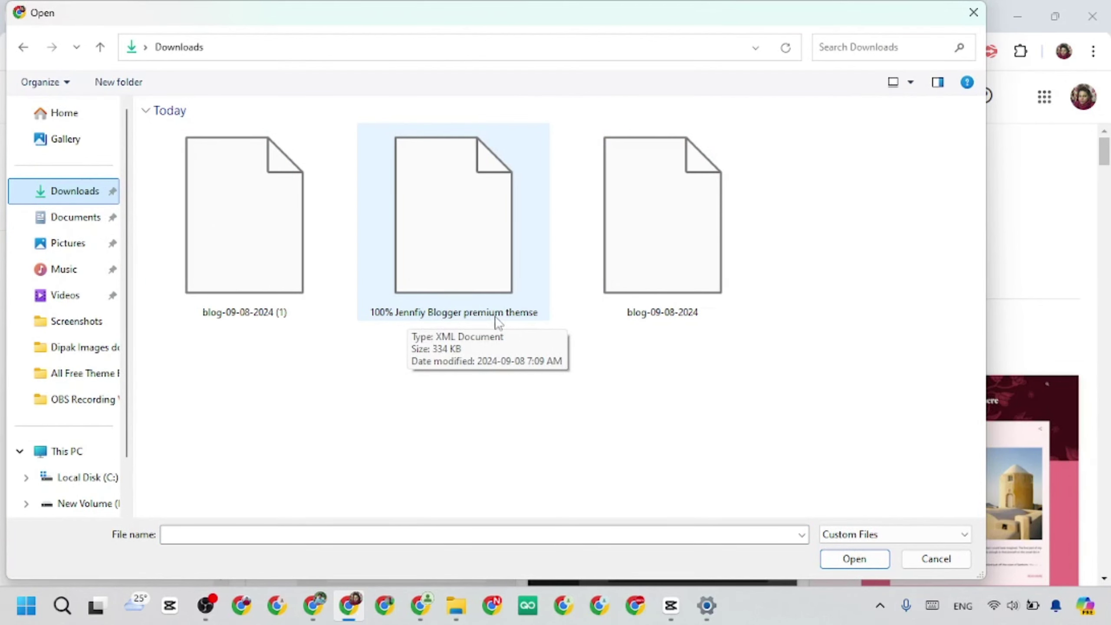
click(464, 235)
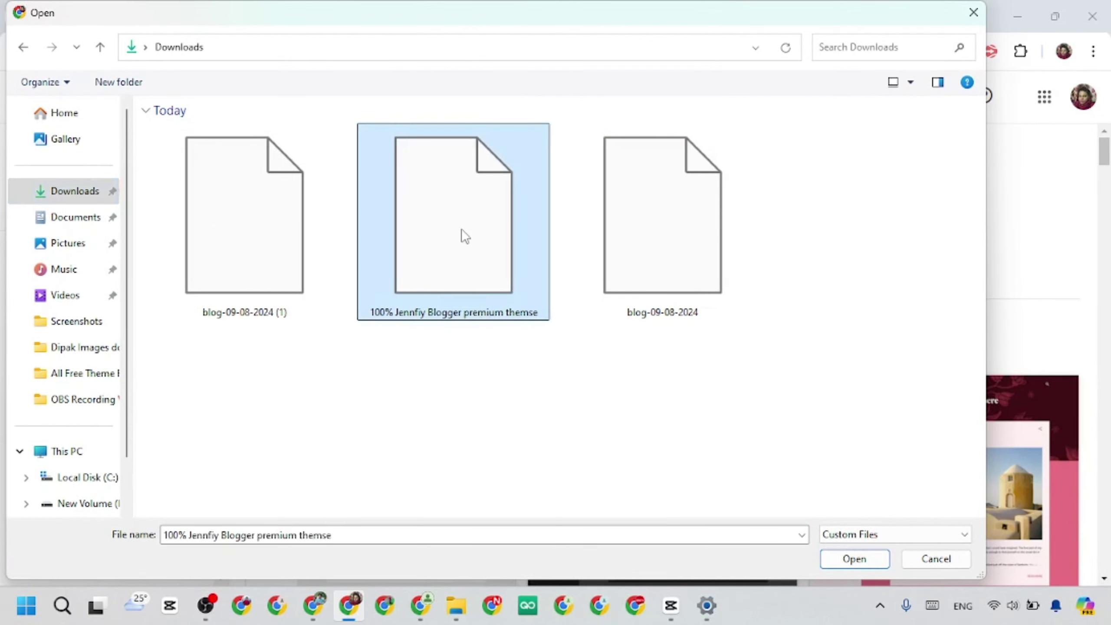
click(868, 562)
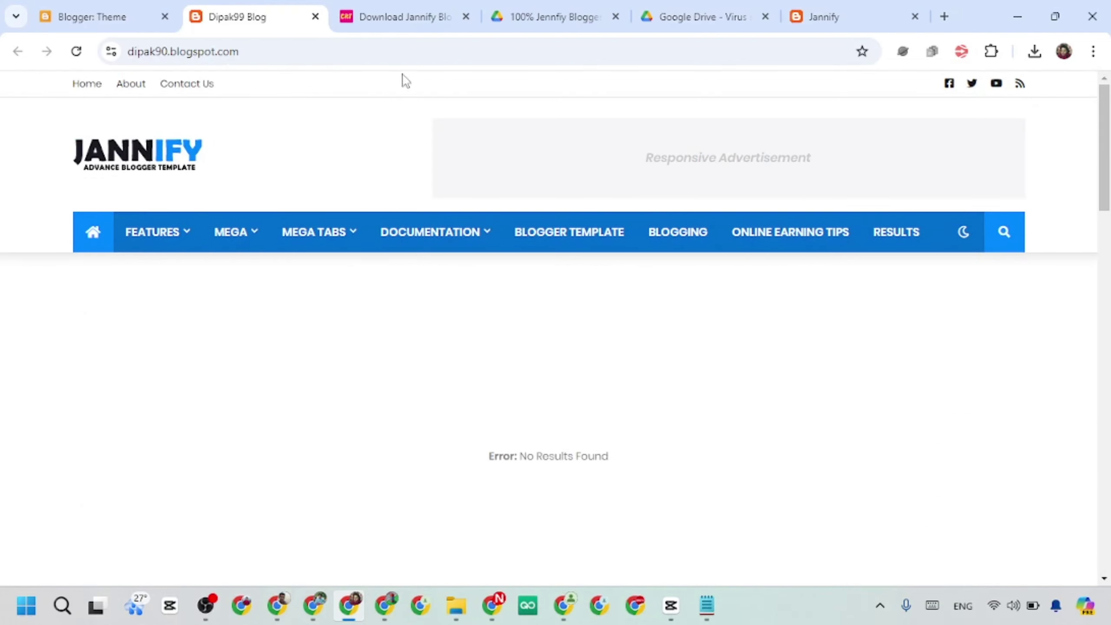
Close the Jannify download article, Google Drive and Jannify demo tabs, and return to the Blogger theme page.
click(409, 18)
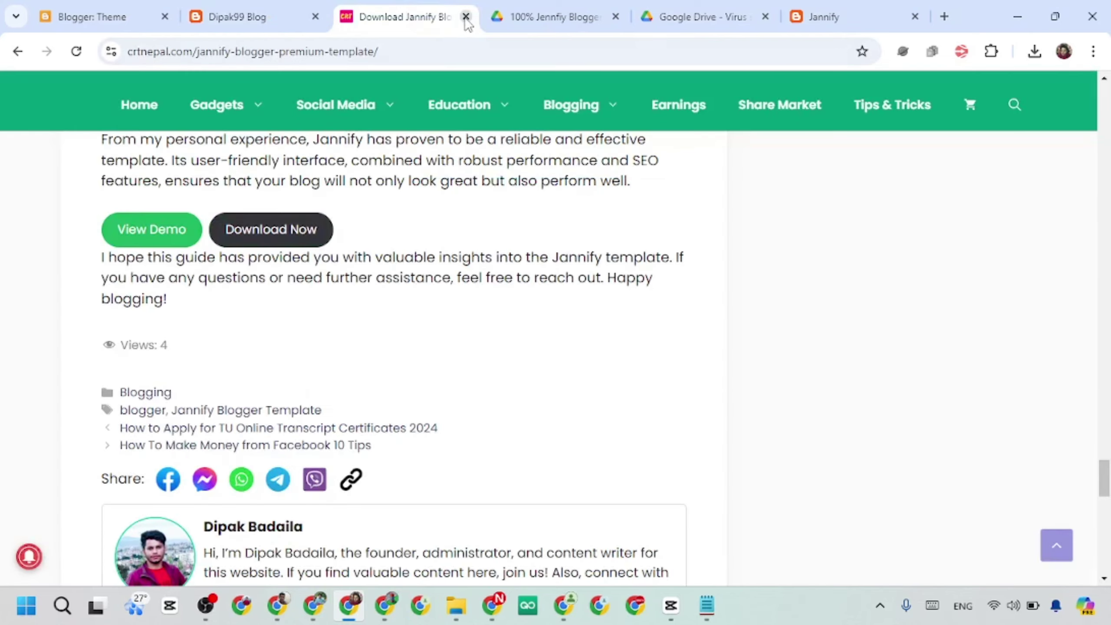
click(466, 17)
click(466, 18)
click(465, 17)
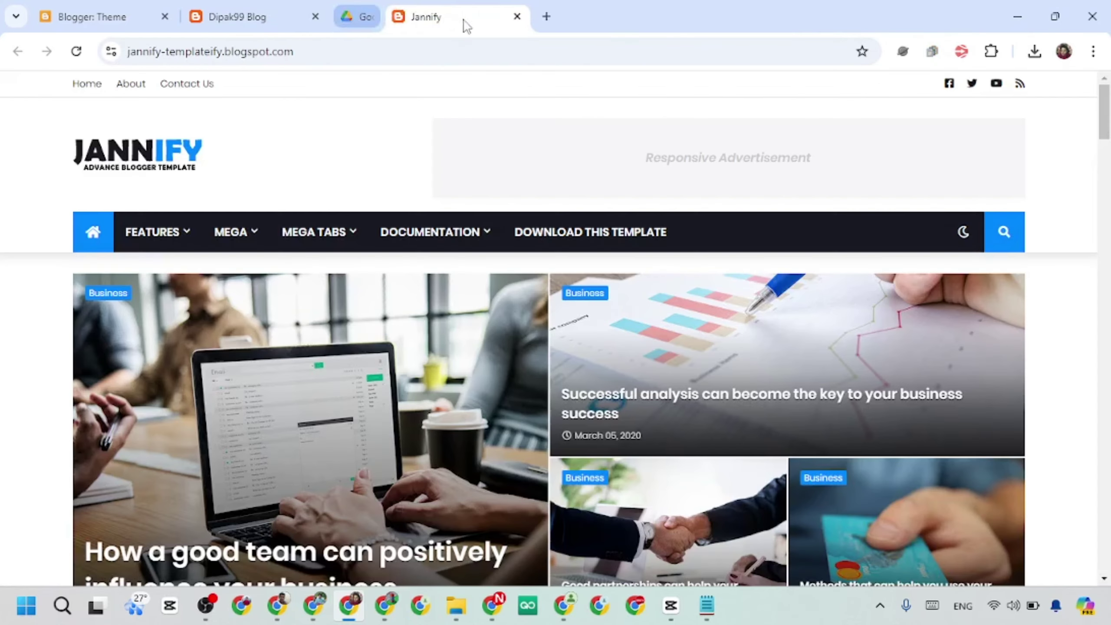
click(466, 19)
click(73, 4)
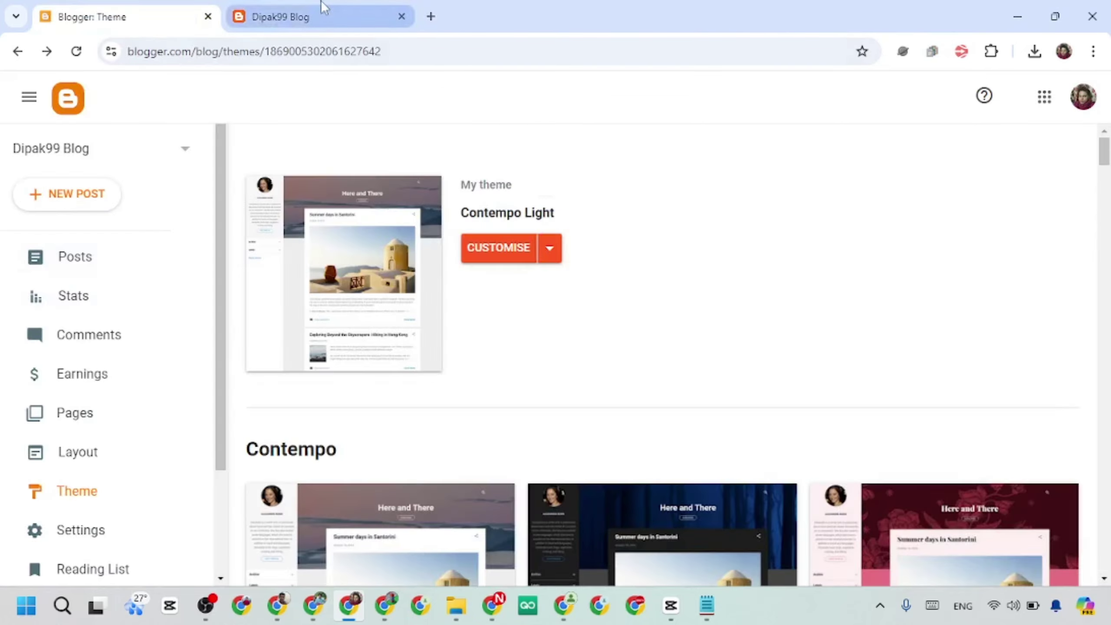
Examine the live blog's Jannify layout from the navigation bar through the post sections to the footer.
click(322, 6)
scroll(560, 319, down, 2)
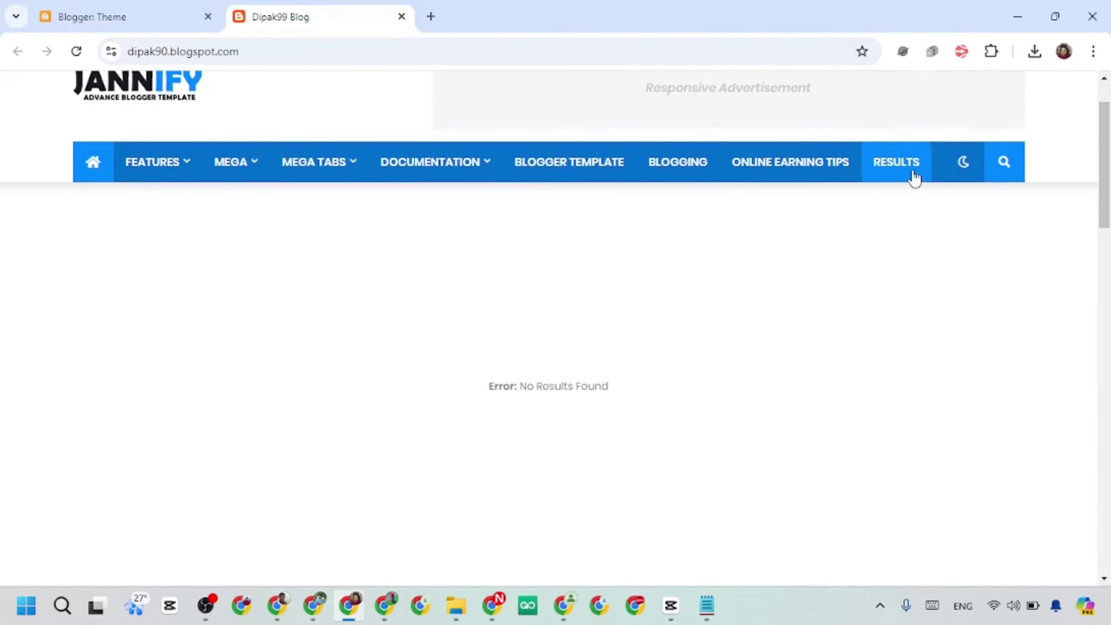
mouse_move(256, 169)
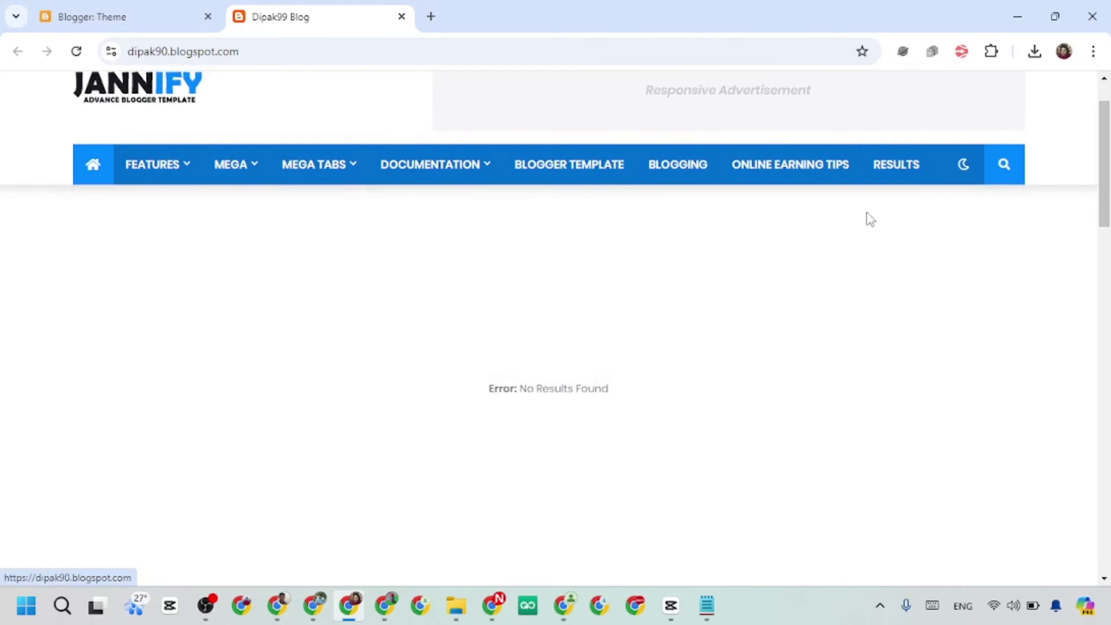
scroll(550, 372, up, 2)
scroll(545, 219, down, 7)
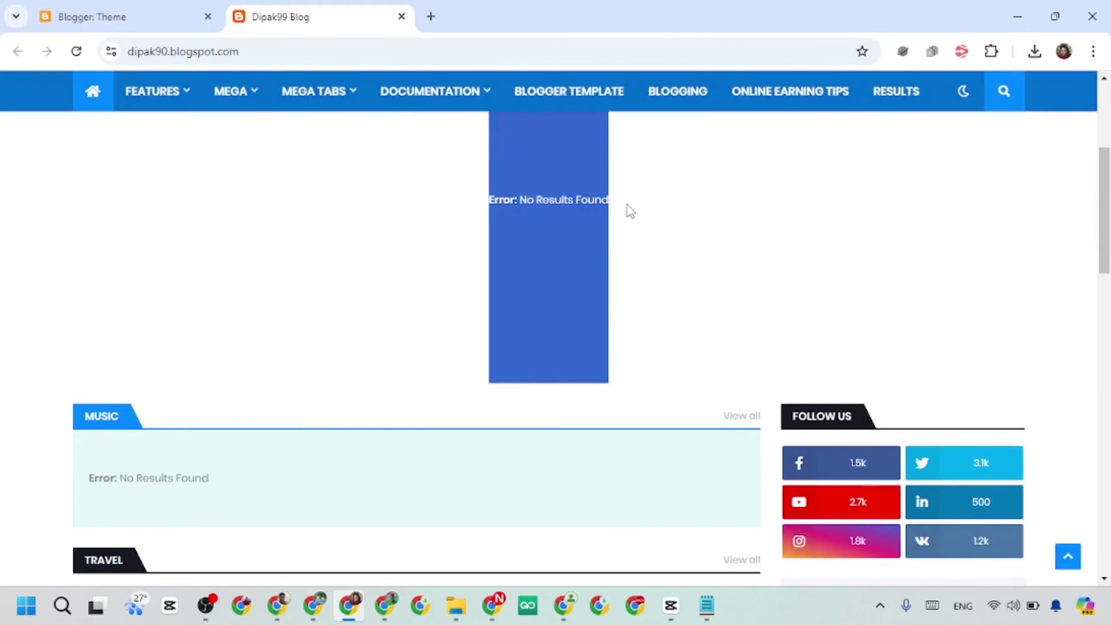
scroll(628, 211, down, 15)
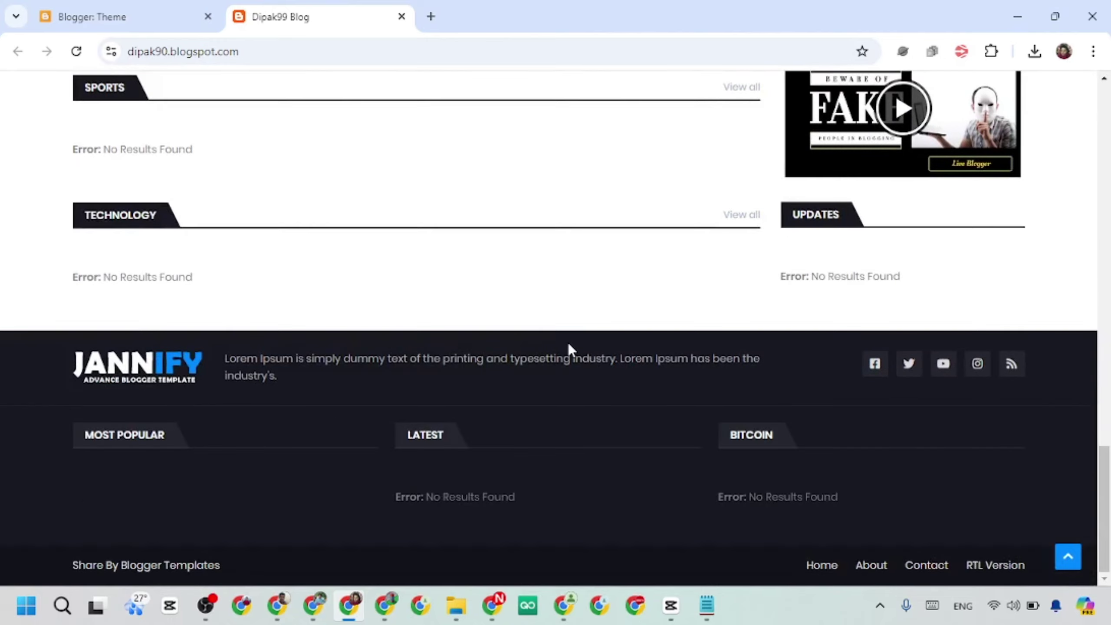
scroll(568, 343, up, 20)
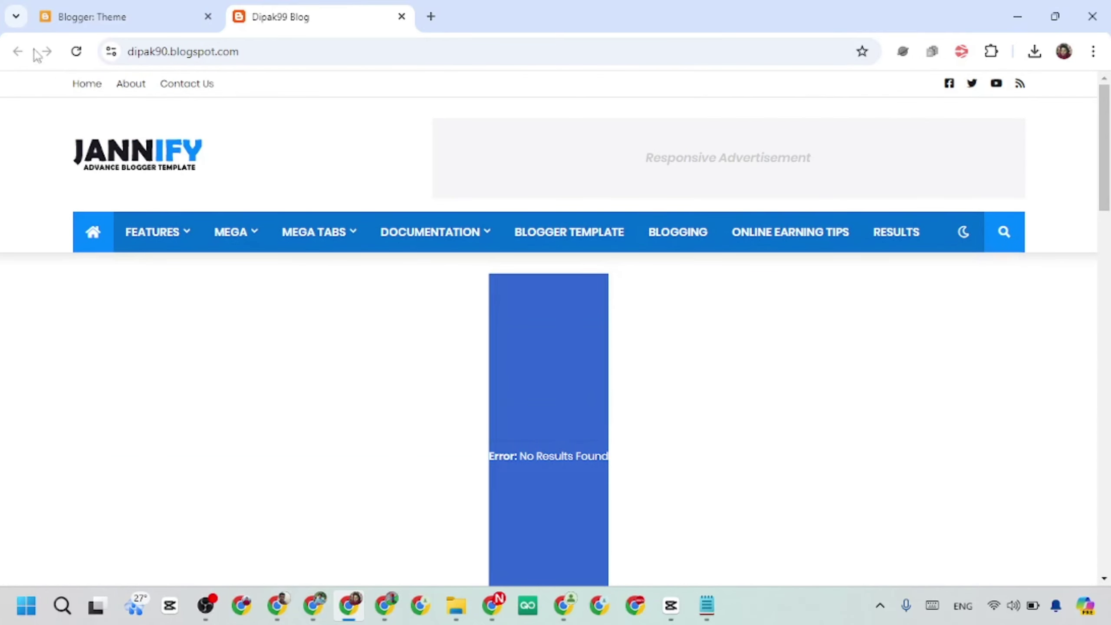
Discard the untitled draft from the blog's posts and start a new post.
click(77, 13)
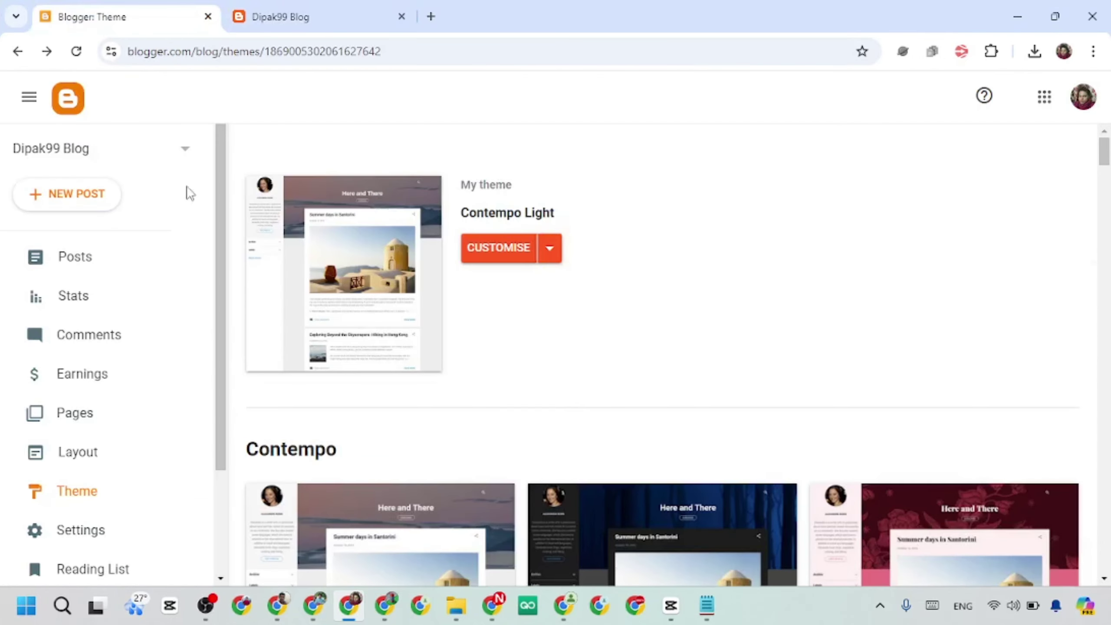
click(44, 262)
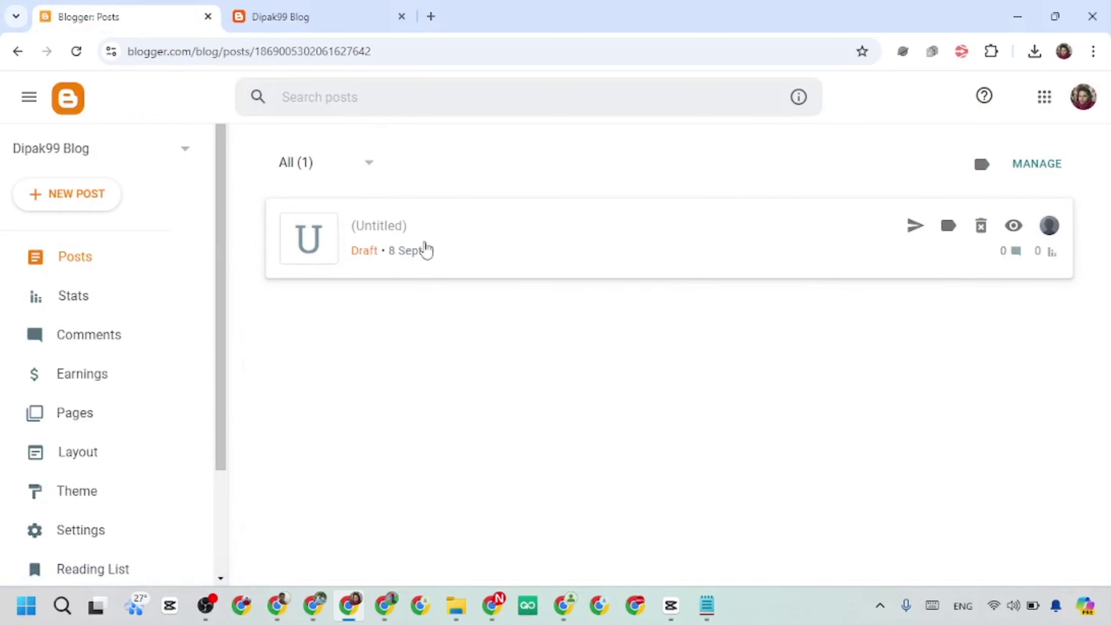
click(981, 226)
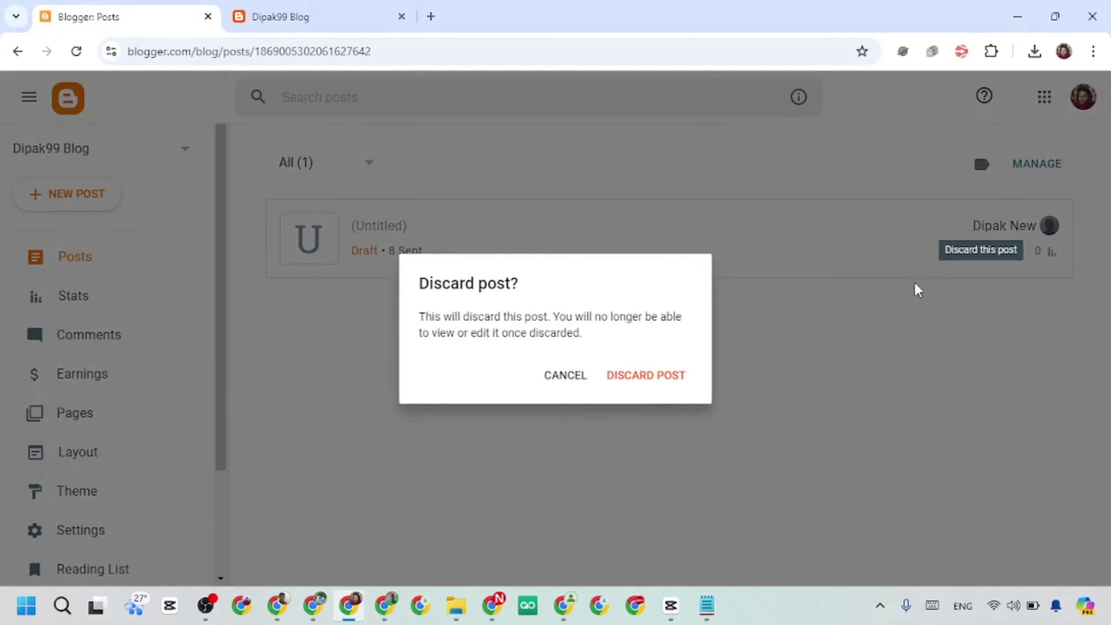
click(640, 372)
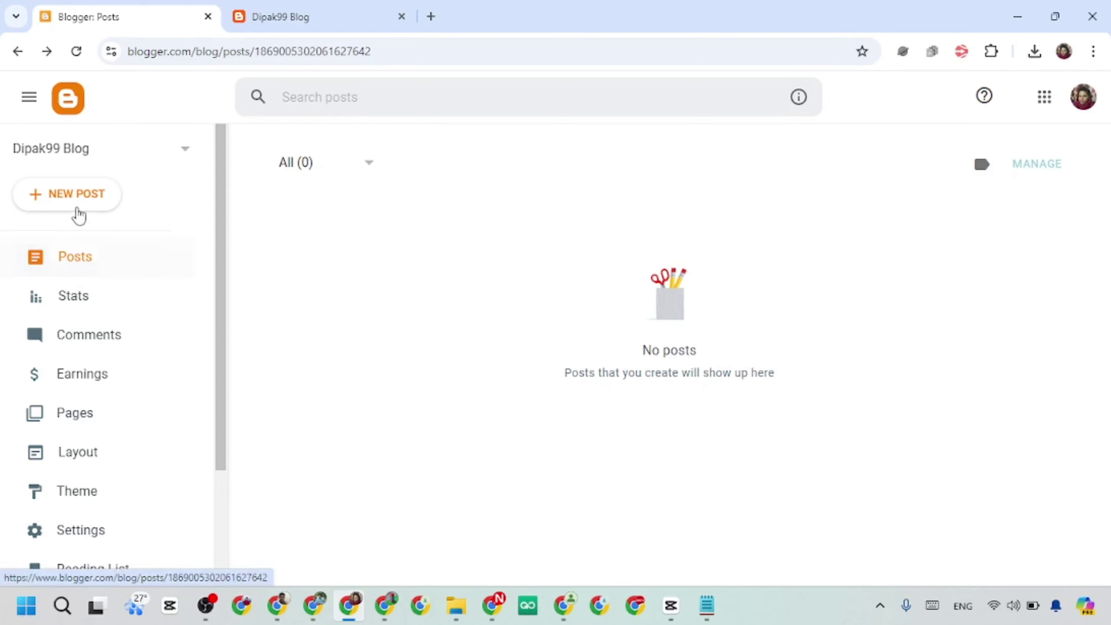
click(51, 201)
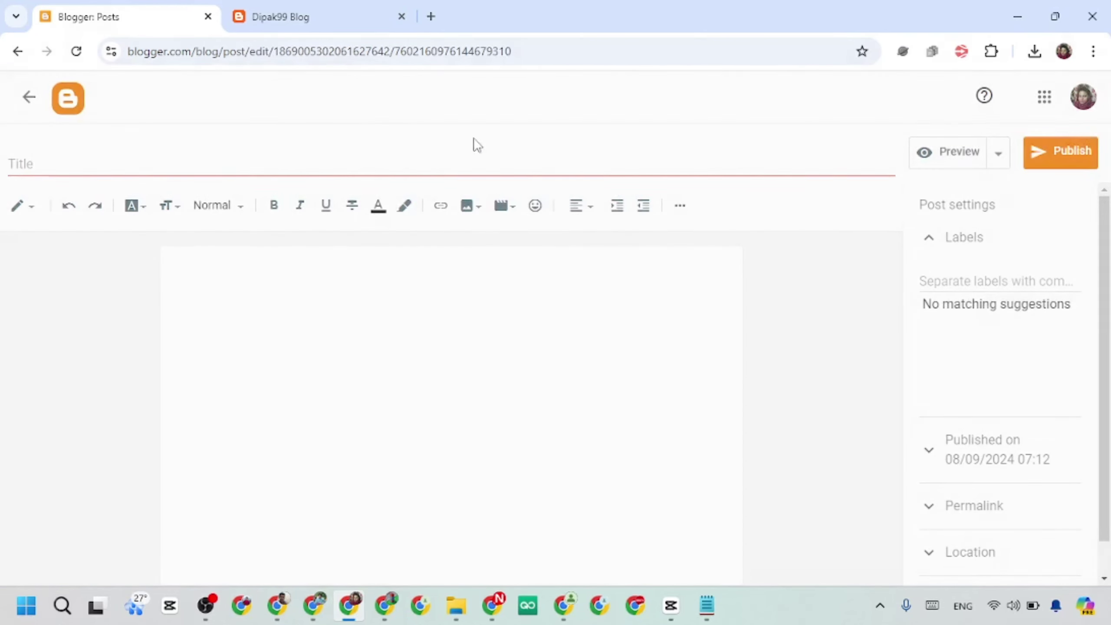
click(146, 167)
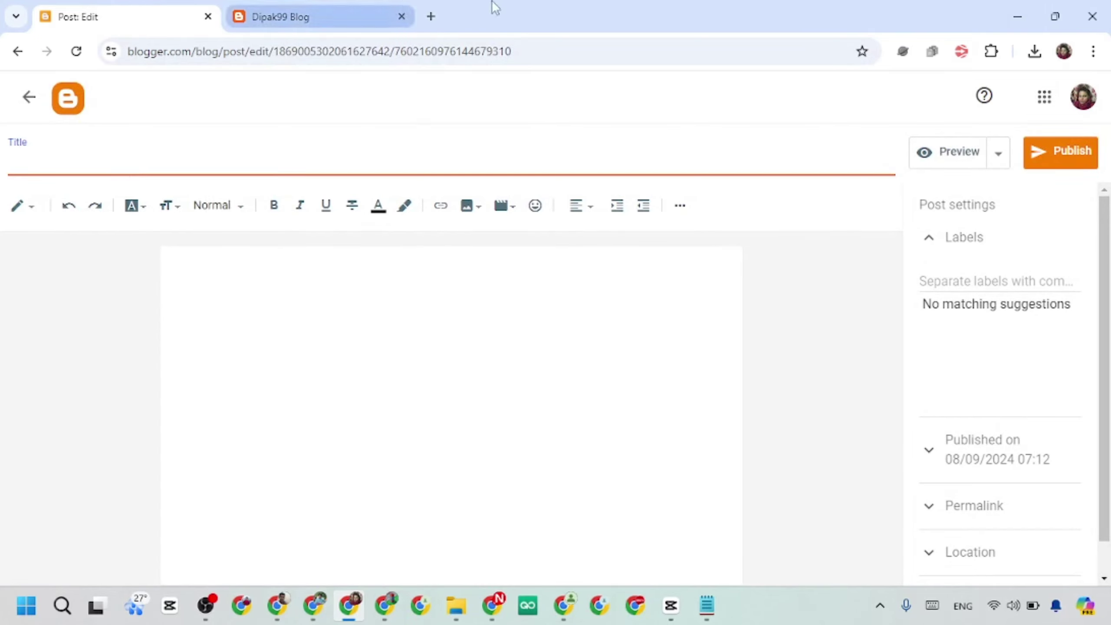
Search Google for crtnepal in a new tab and open the crtnepal.com website.
click(431, 16)
click(423, 45)
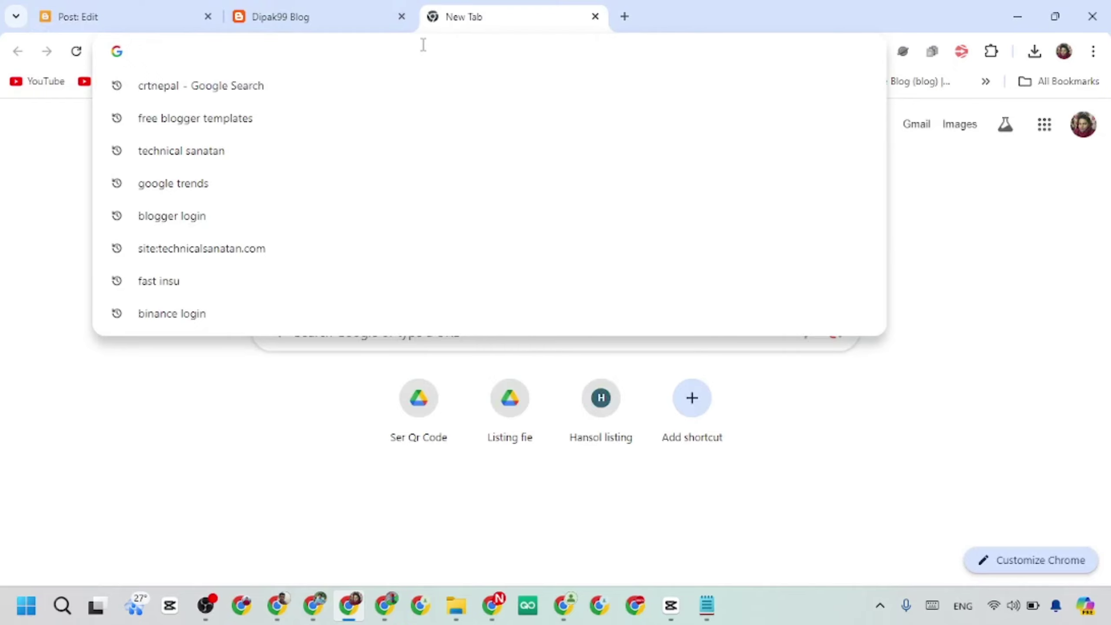
text(crtnepal)
key(Return)
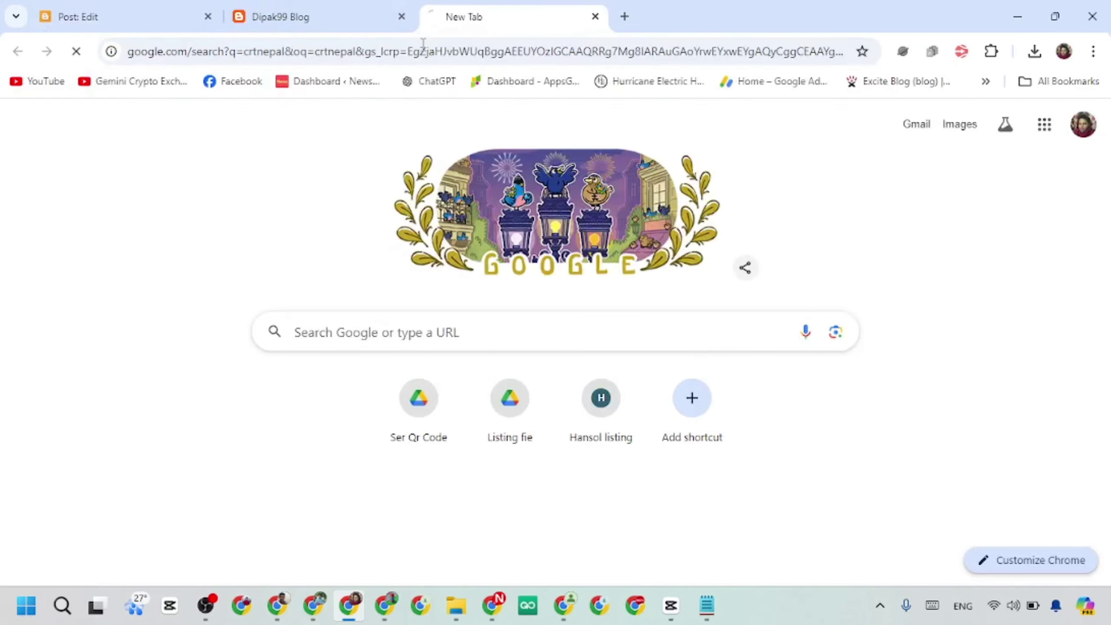
scroll(348, 293, down, 10)
scroll(202, 223, up, 2)
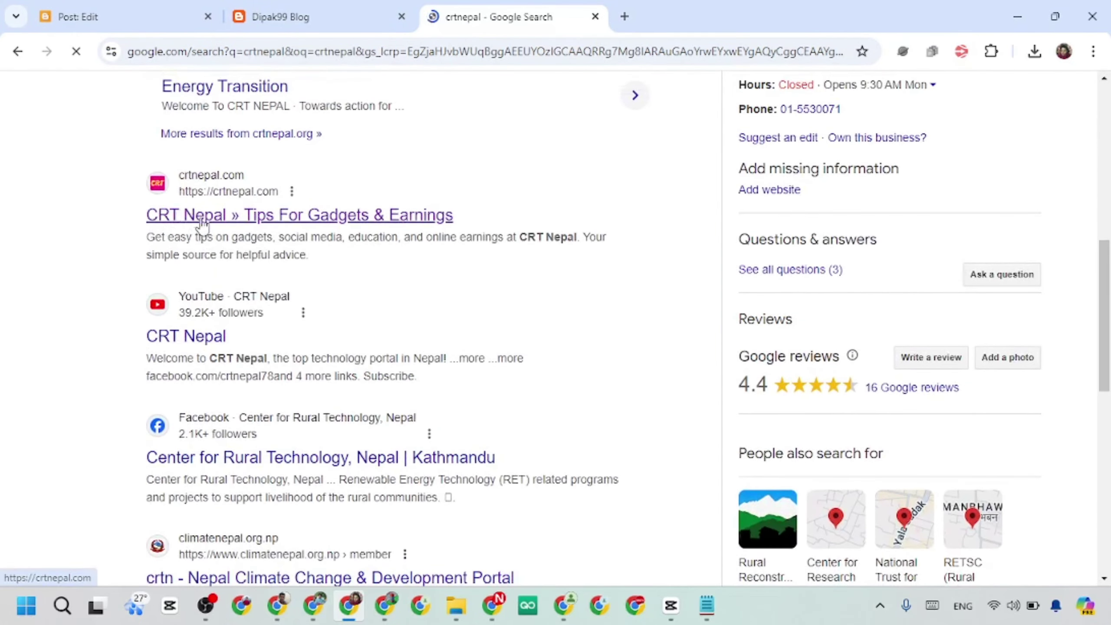
click(330, 221)
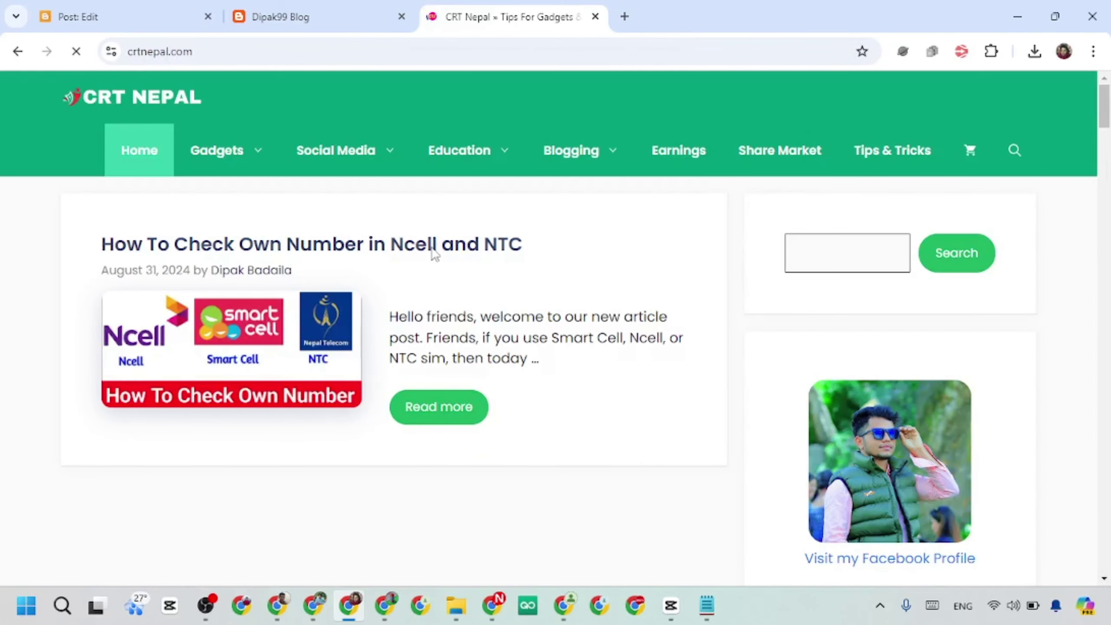
Open the article "How to Open NMB Bank Online Account: Step by Step" and copy it from its heading to the embedded video.
scroll(478, 361, down, 5)
scroll(479, 361, down, 3)
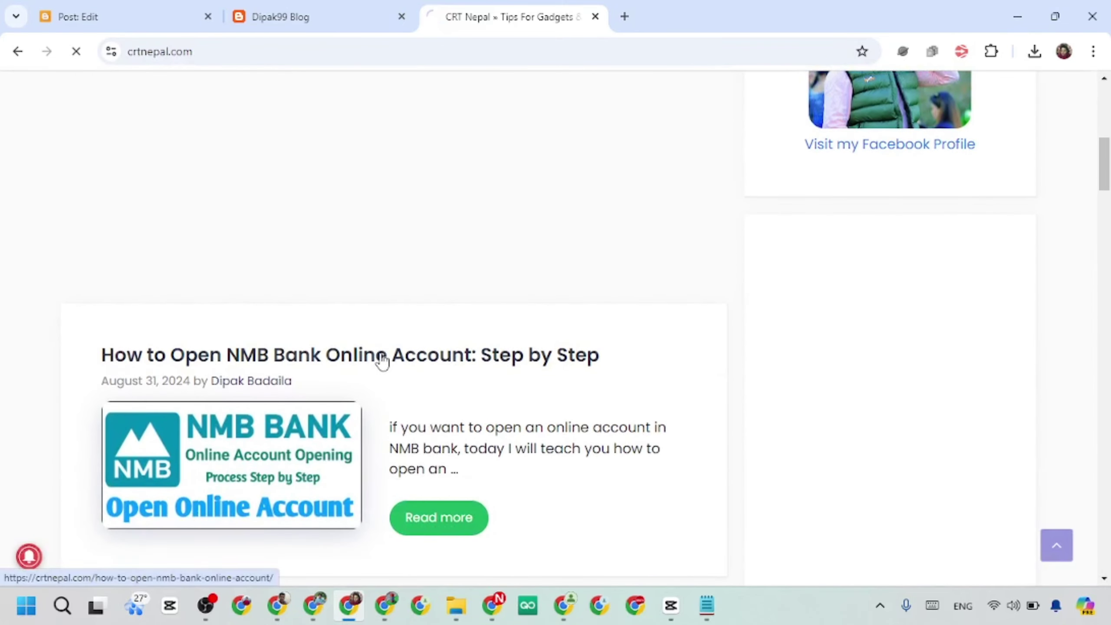
click(487, 283)
scroll(184, 193, down, 8)
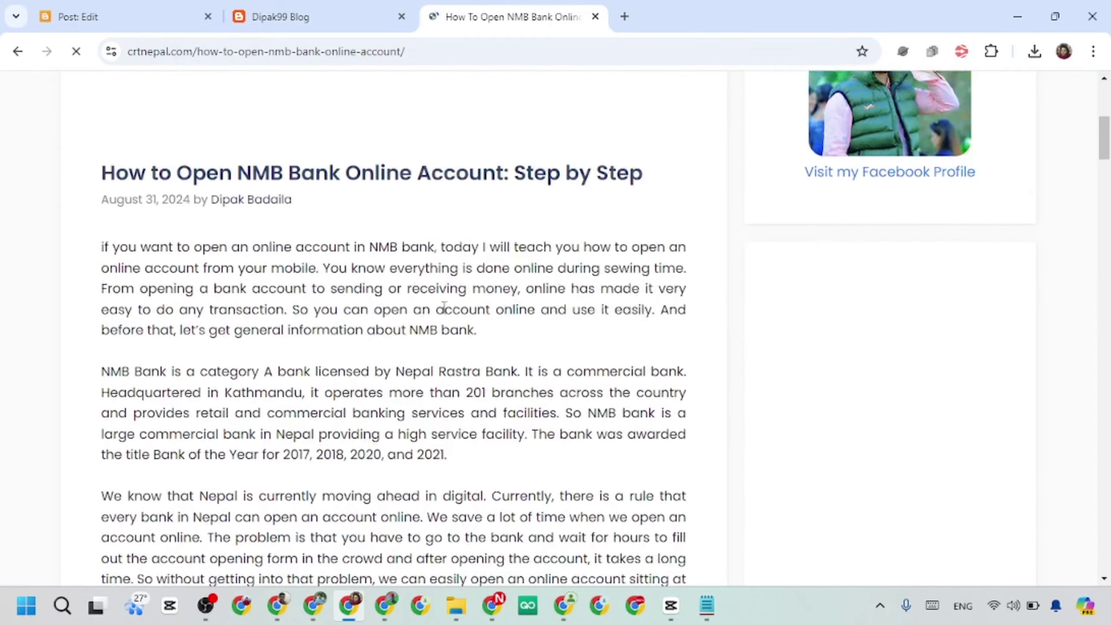
drag(100, 131, 479, 407)
scroll(461, 405, up, 10)
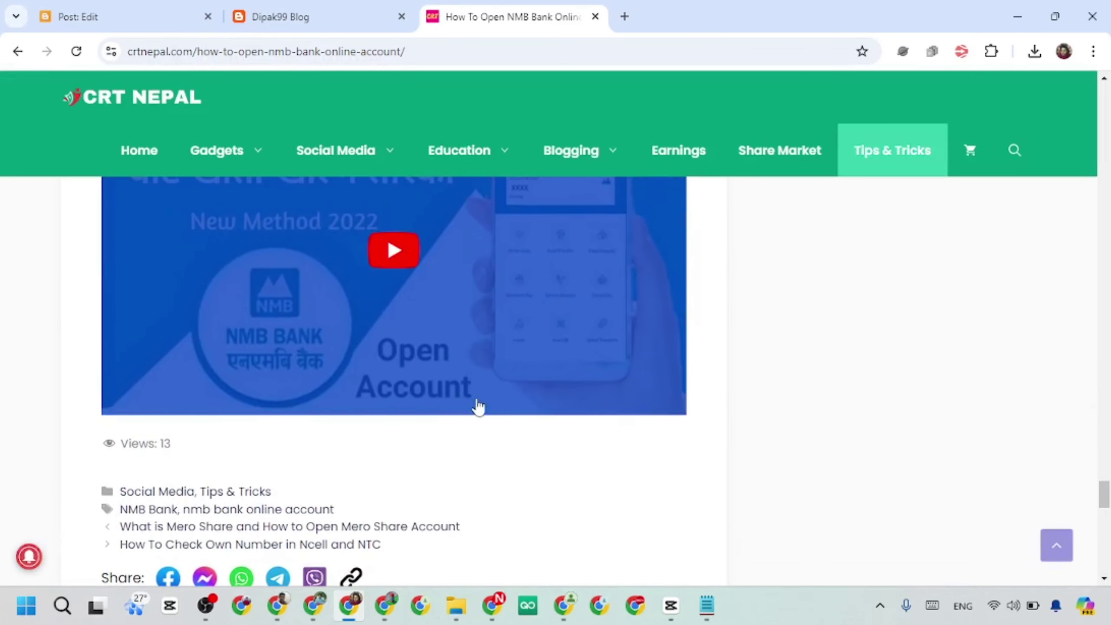
Paste the copied article into the new post's body and delete the date and author line under its heading.
click(81, 13)
key(ctrl+v)
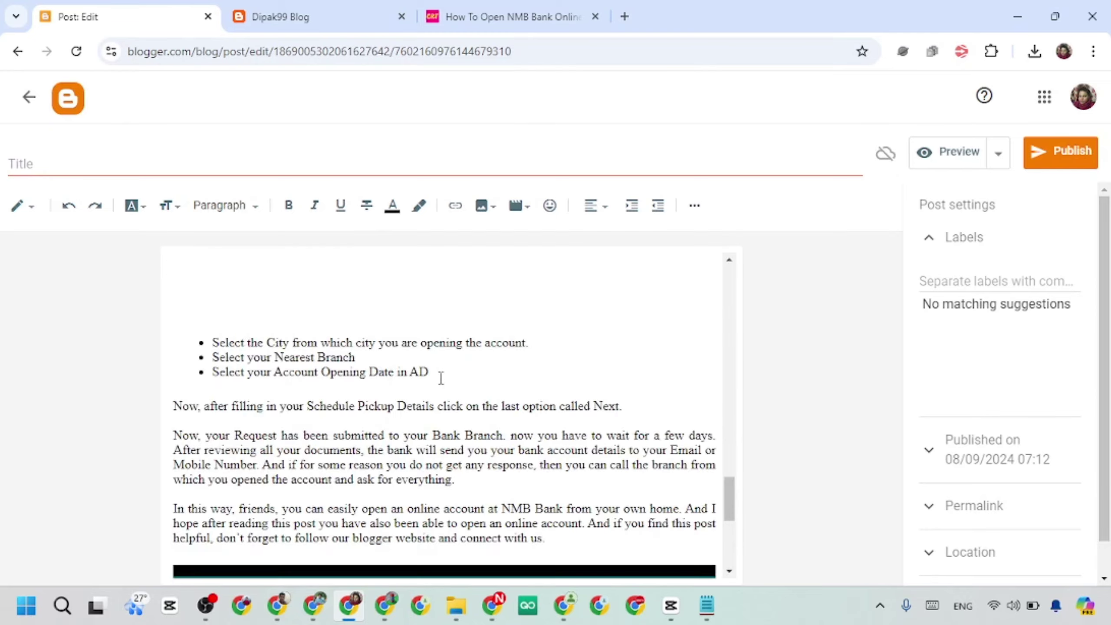
scroll(438, 377, up, 15)
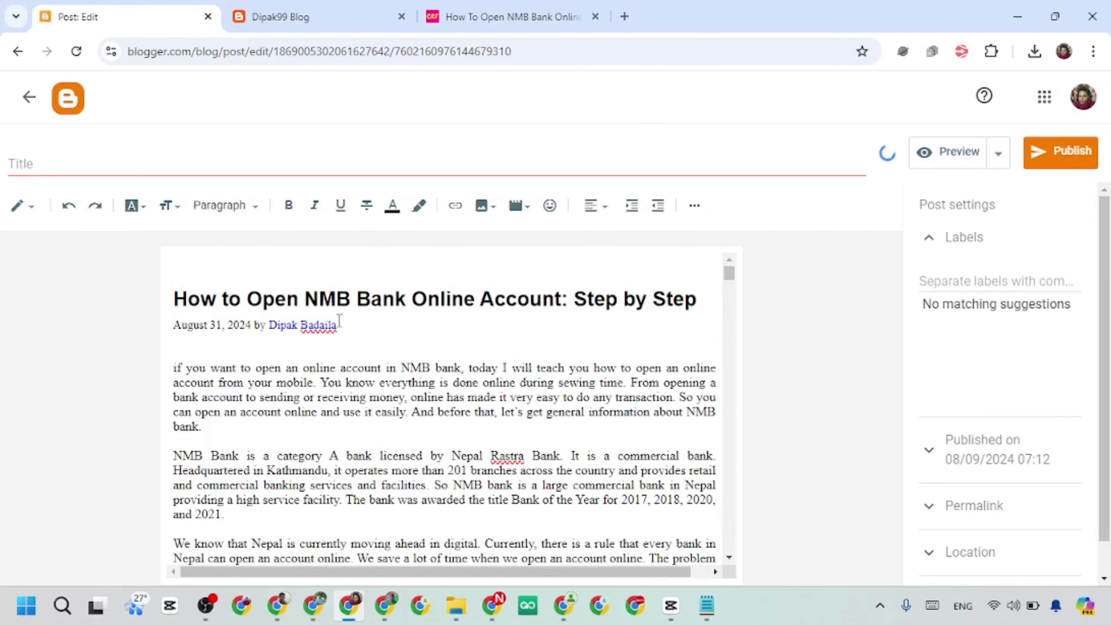
triple_click(277, 328)
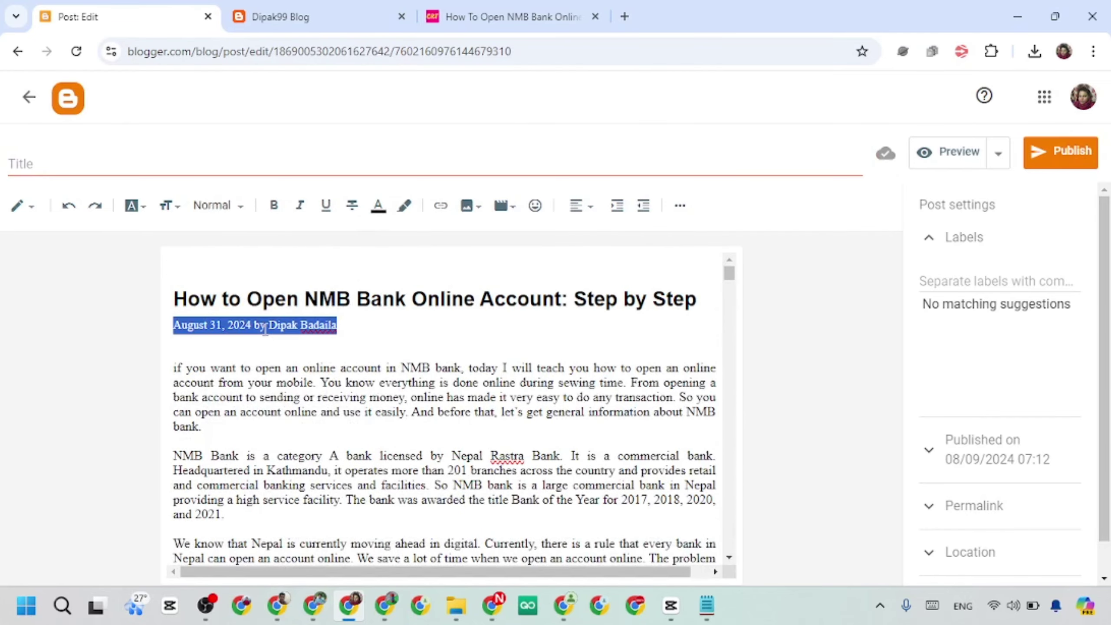
key(BackSpace)
Move the heading "How to Open NMB Bank Online Account: Step by Step" from the body to the post title and remove the blank space above the first paragraph.
double_click(278, 292)
triple_click(278, 289)
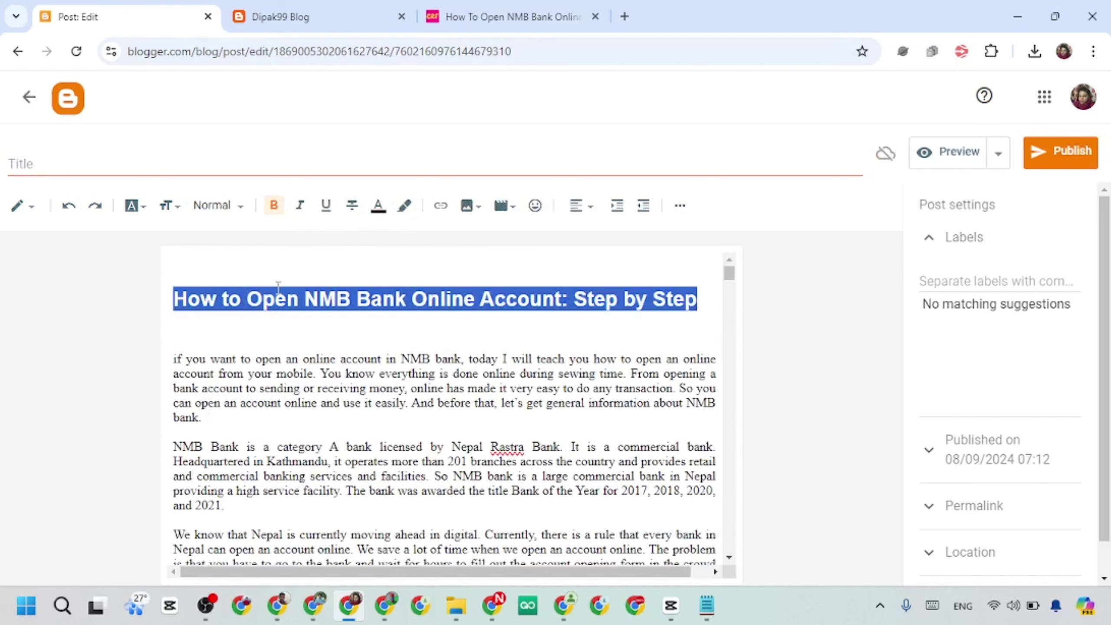
key(ctrl+x)
click(237, 169)
key(ctrl+v)
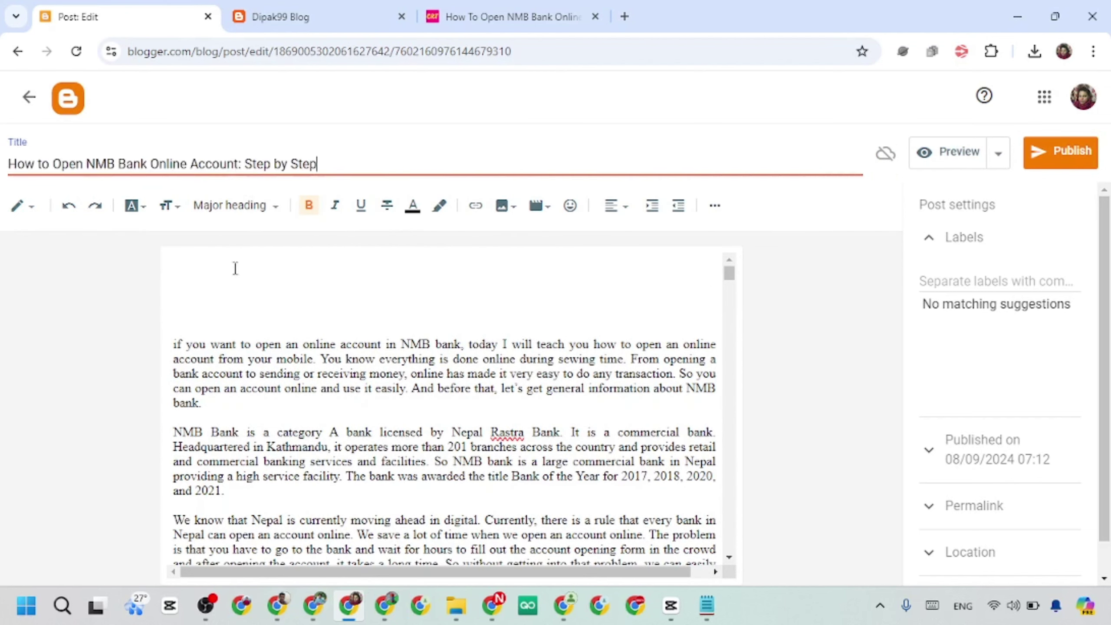
click(174, 346)
key(BackSpace)
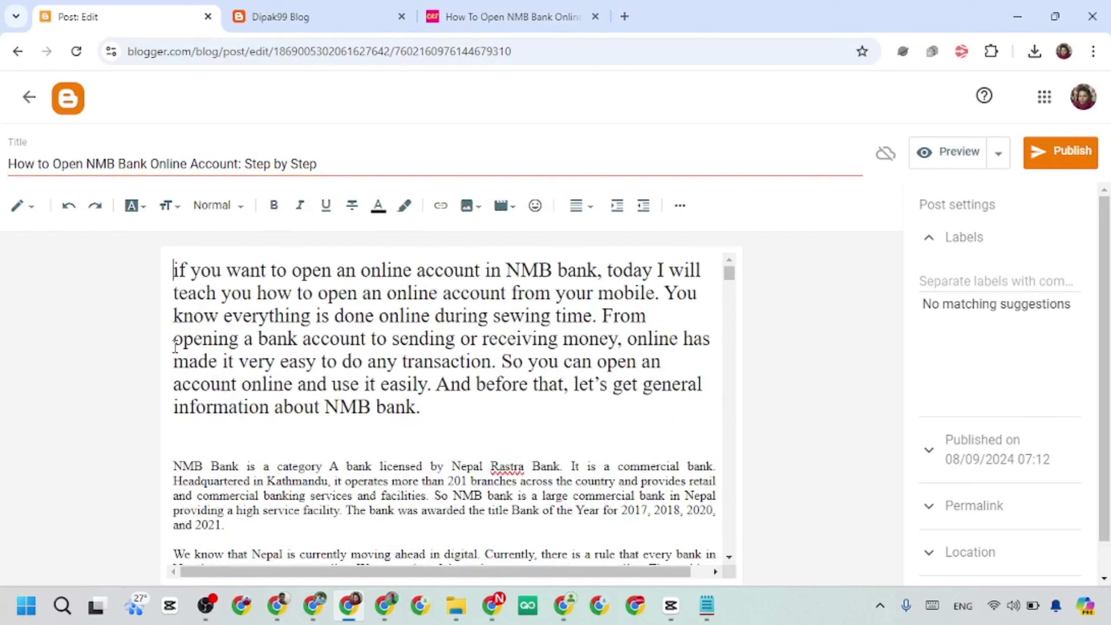
Format the post's opening paragraph with the Paragraph style and Medium font size.
triple_click(349, 403)
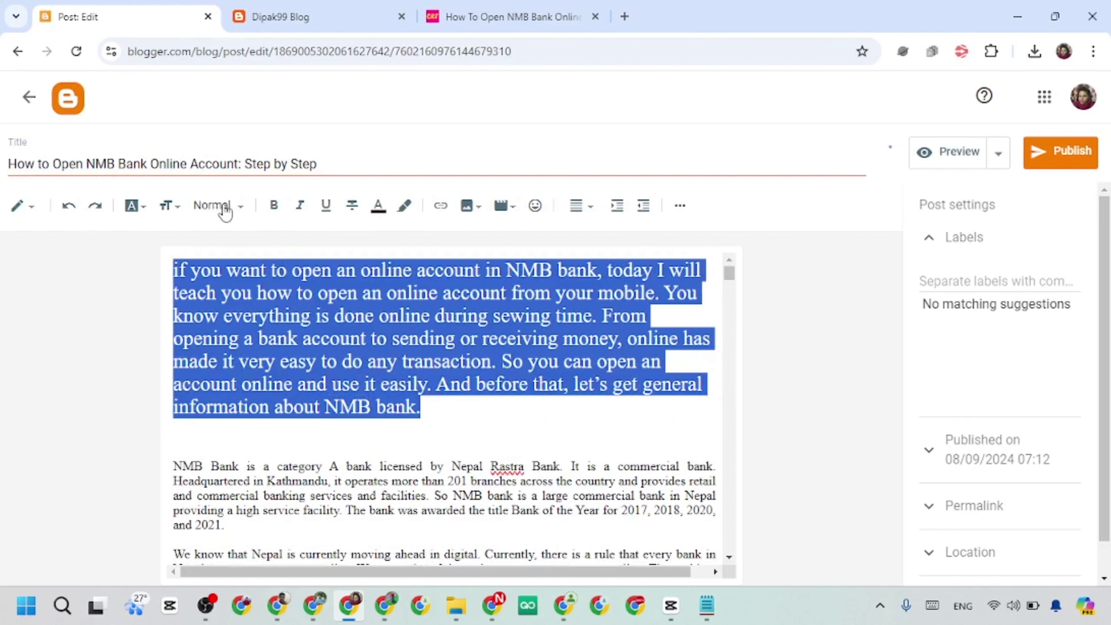
click(225, 212)
click(169, 208)
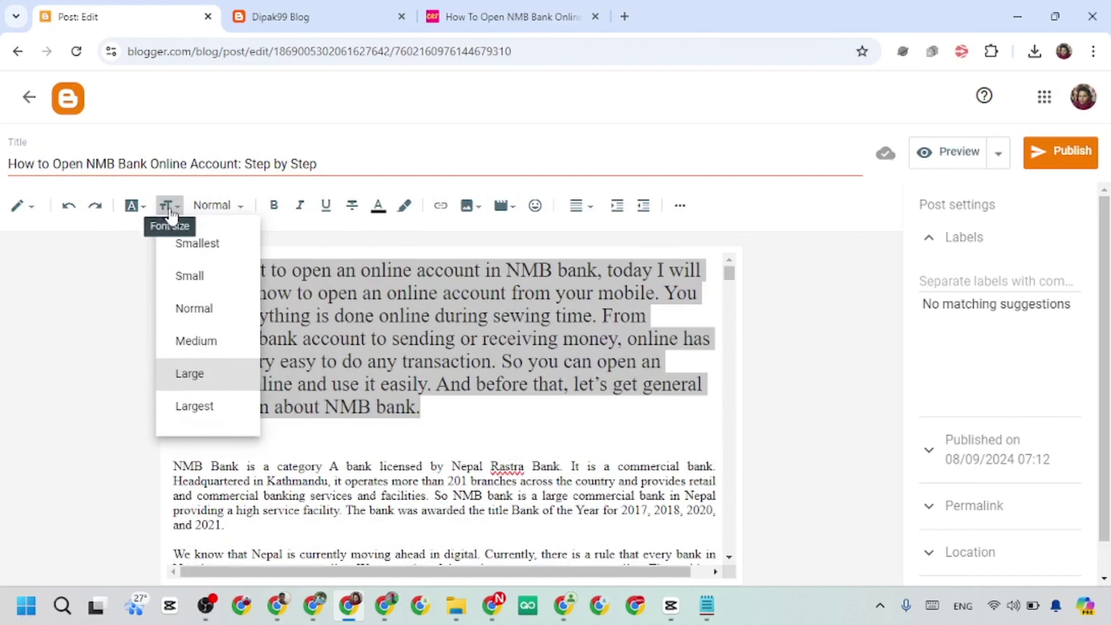
click(223, 209)
click(234, 213)
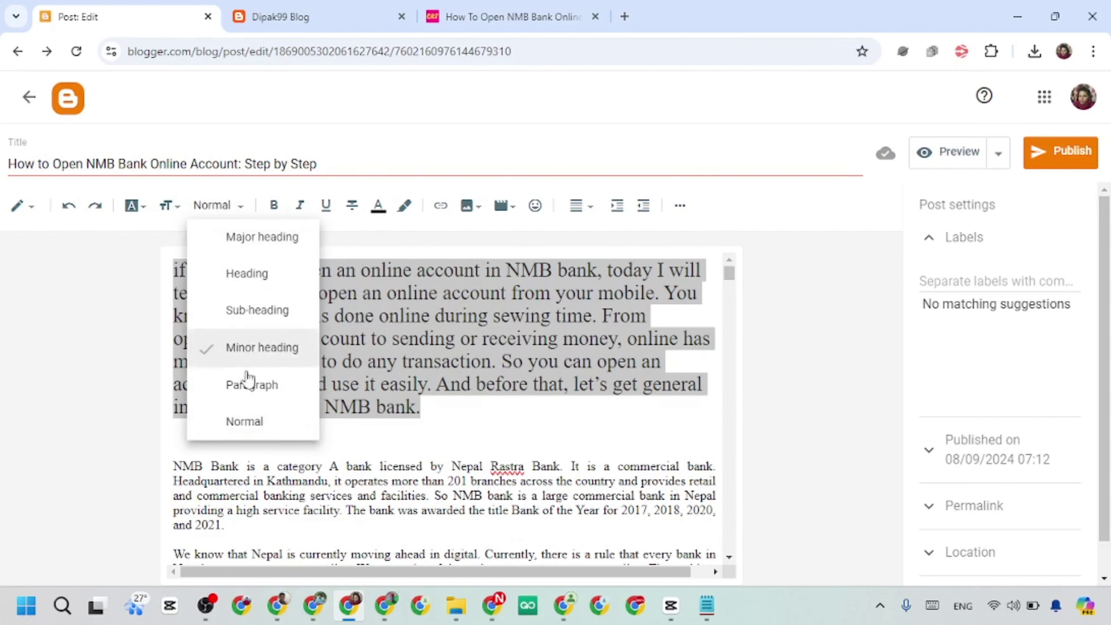
click(256, 389)
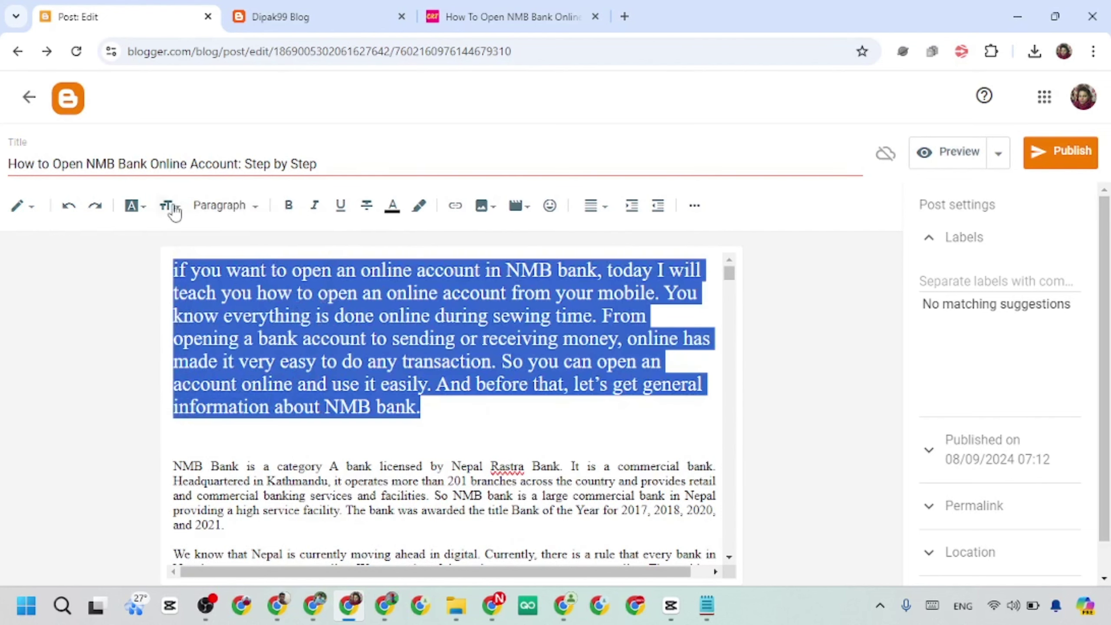
click(174, 208)
click(198, 348)
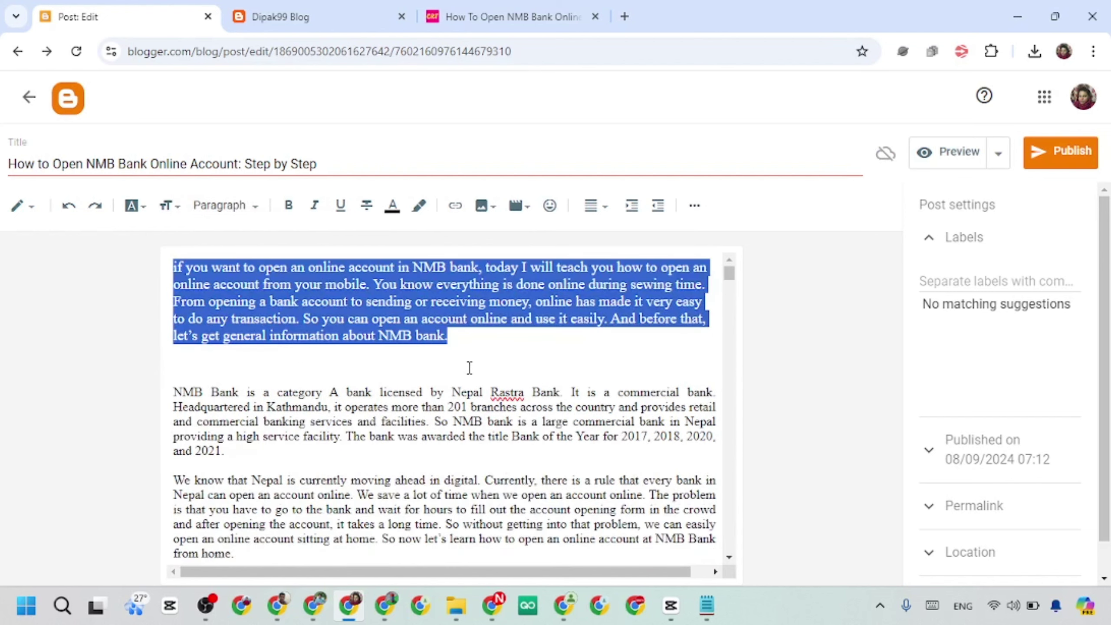
click(459, 374)
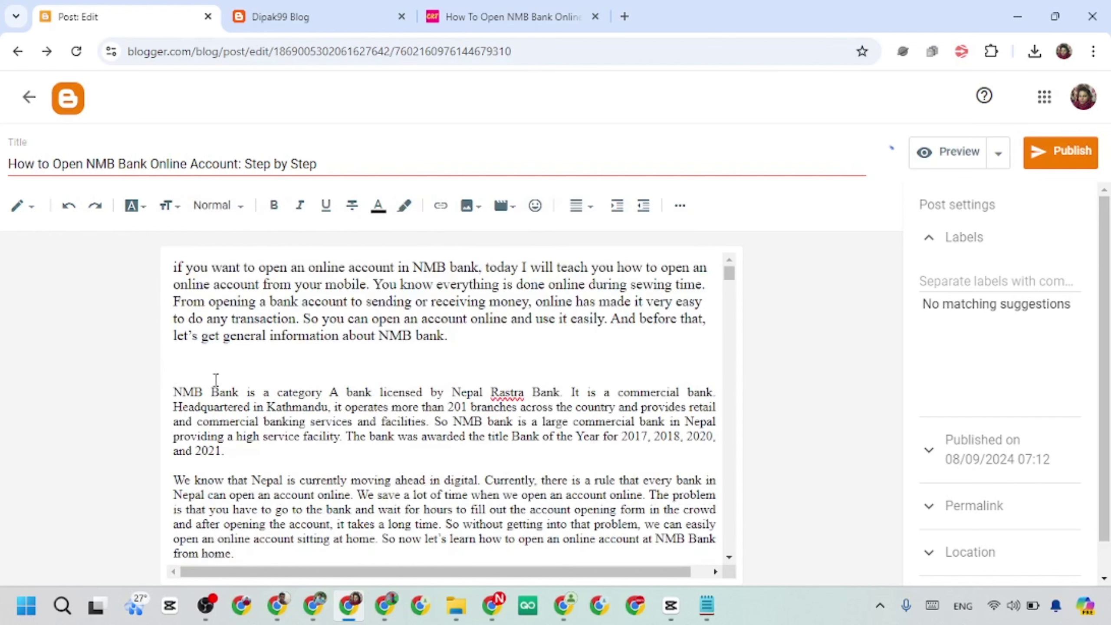
key(BackSpace)
key(ctrl+v)
Add the label "Social Media" to the post and publish it.
scroll(520, 380, down, 3)
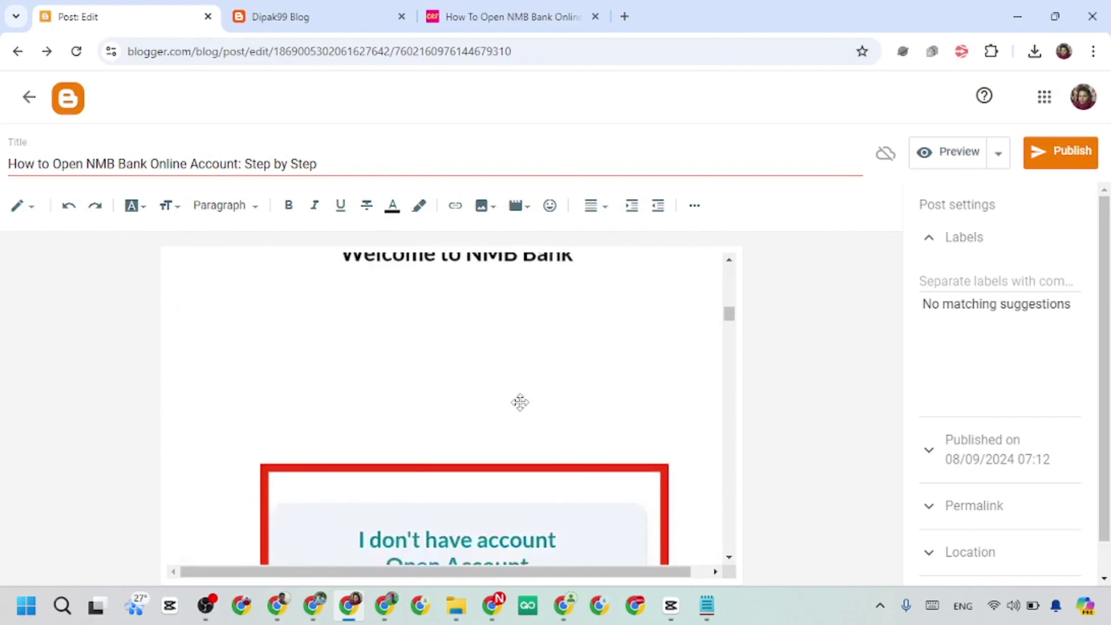
click(956, 280)
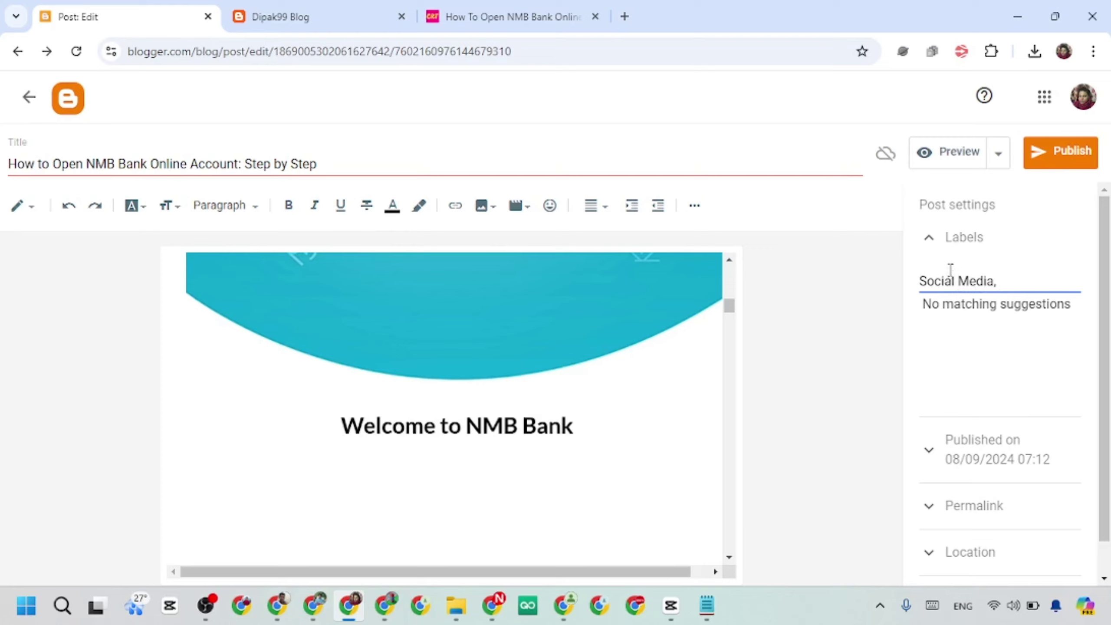
click(1062, 157)
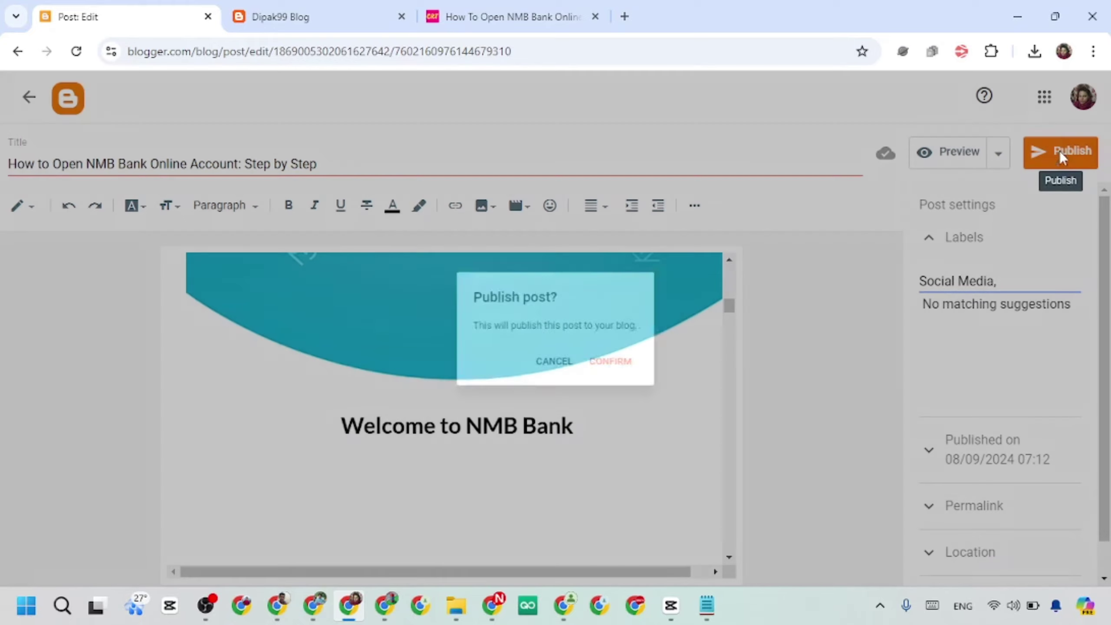
click(623, 372)
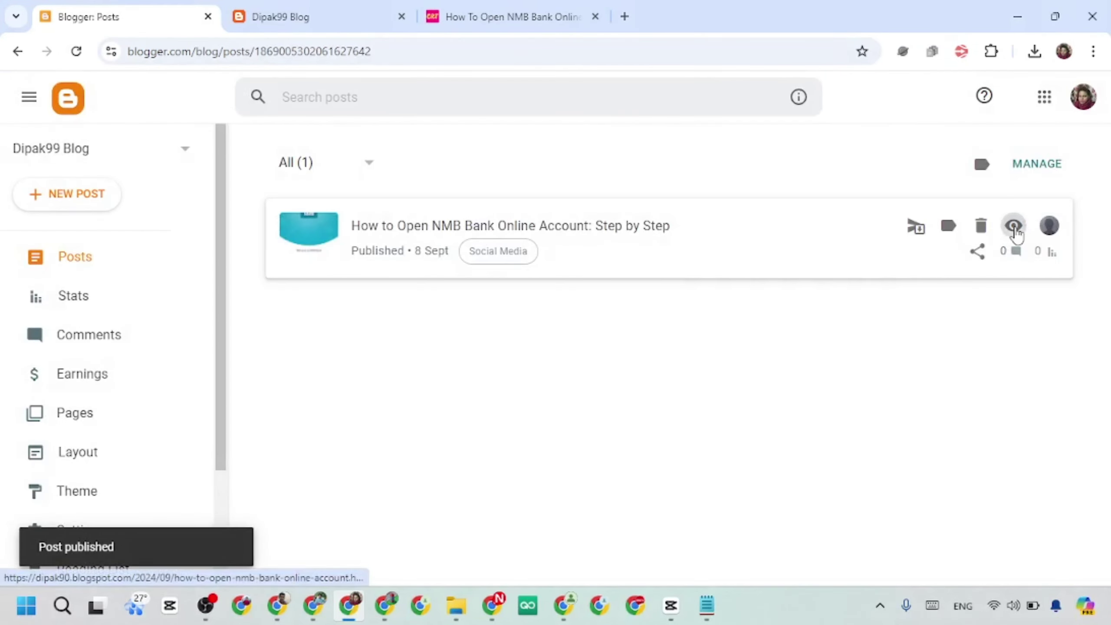
Open the published post on the live blog at 80% zoom and check its layout from the heading to the footer.
click(1013, 226)
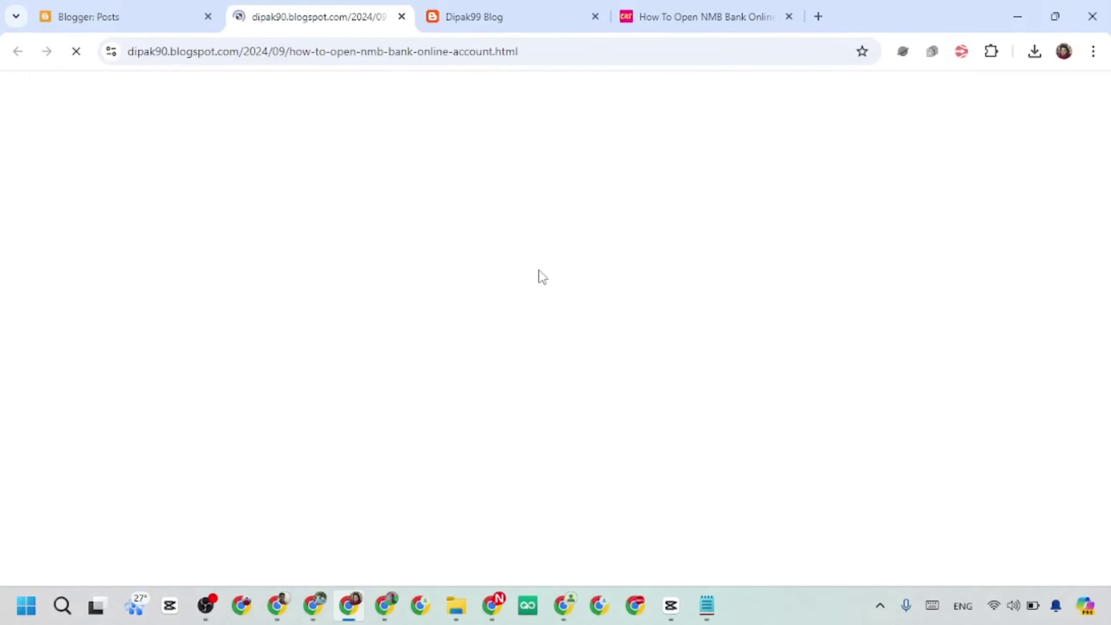
scroll(538, 275, down, 6)
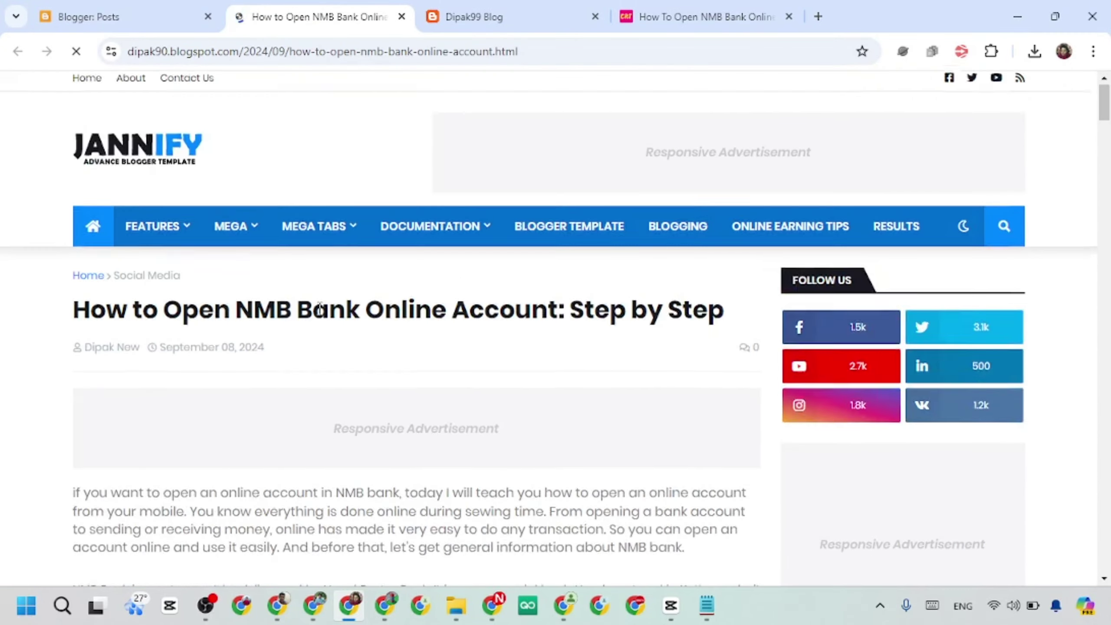
scroll(368, 315, down, 20)
scroll(419, 310, up, 10)
scroll(421, 310, up, 7)
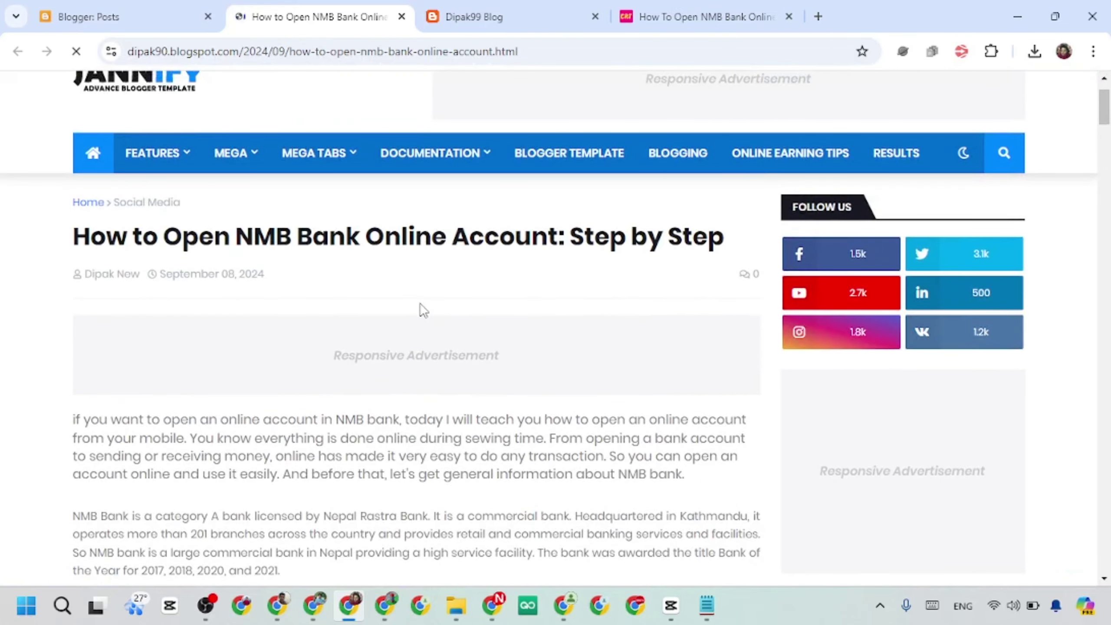
key(ctrl+minus)
key(ctrl+minus)
scroll(446, 280, down, 20)
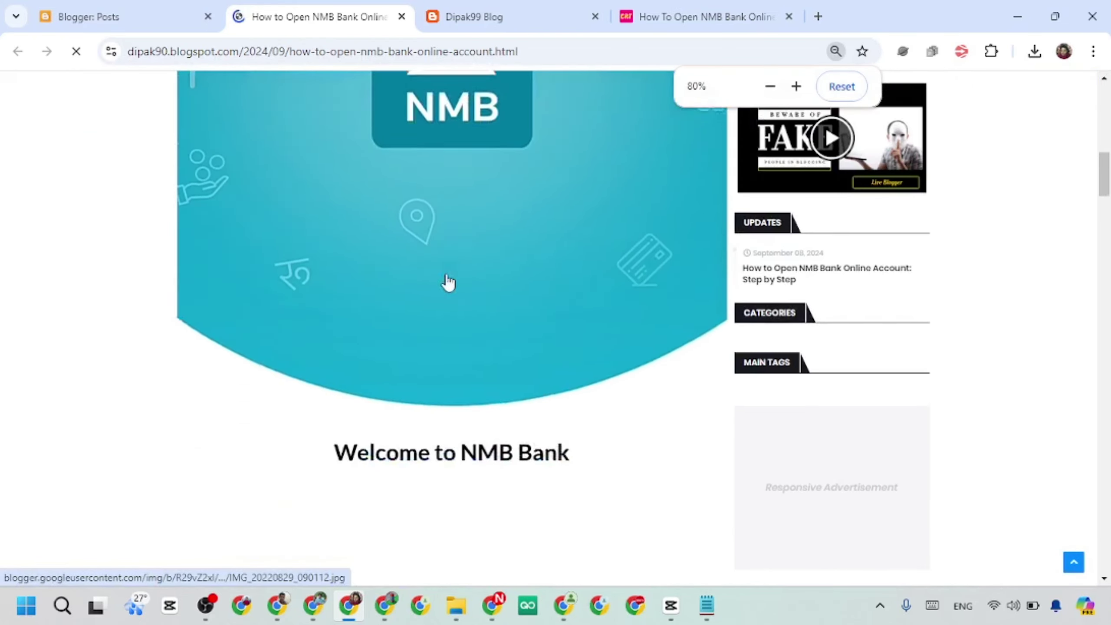
scroll(446, 277, down, 9)
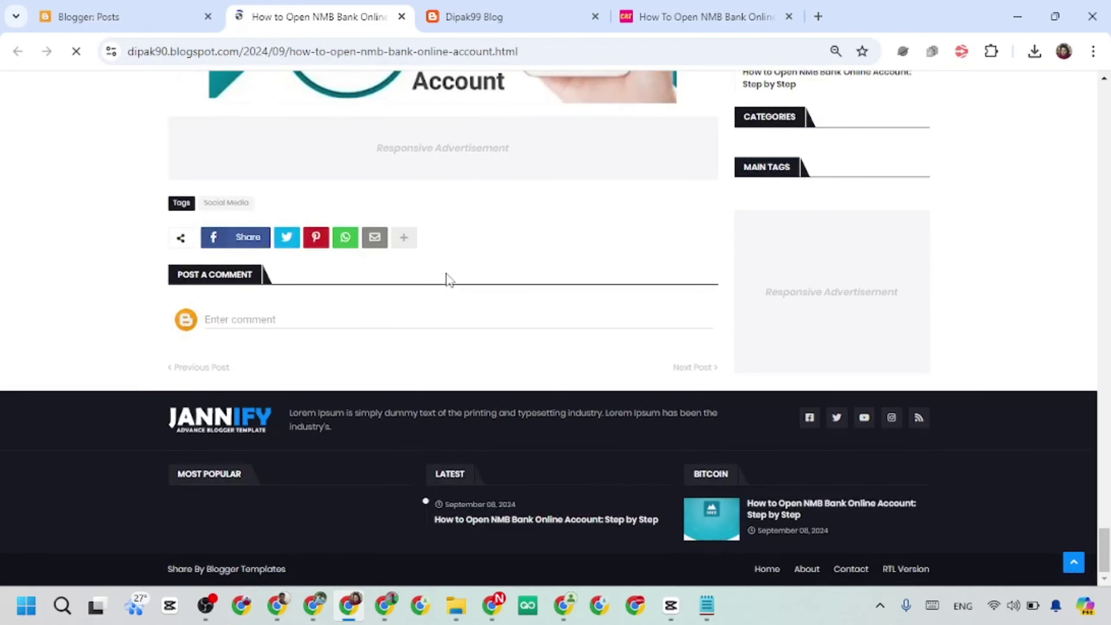
scroll(446, 277, up, 12)
scroll(491, 329, down, 6)
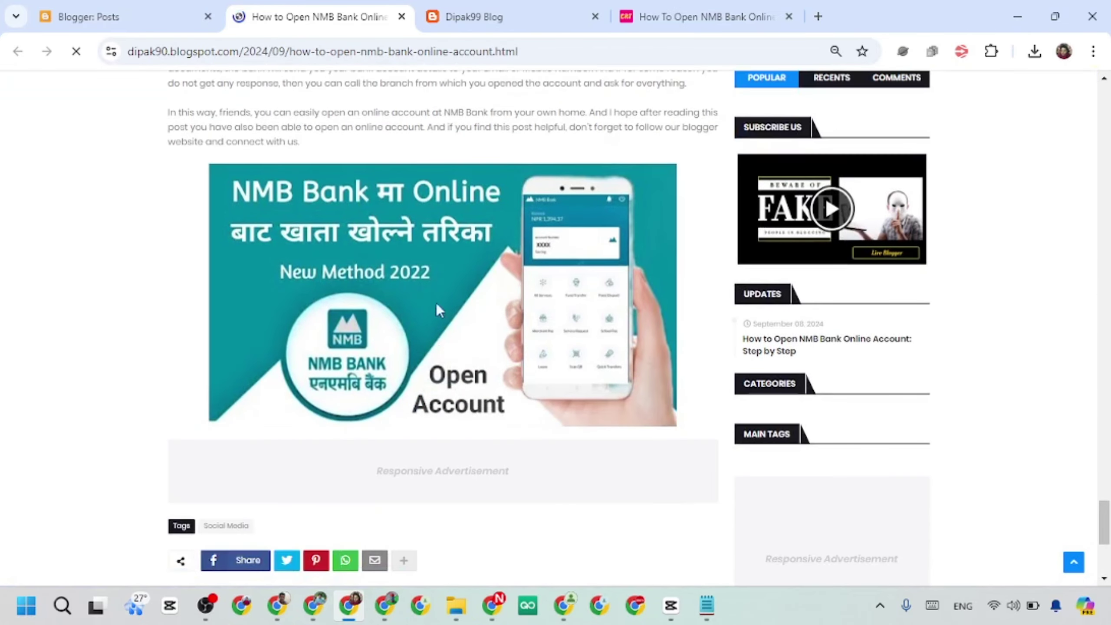
scroll(452, 276, up, 5)
scroll(541, 331, up, 20)
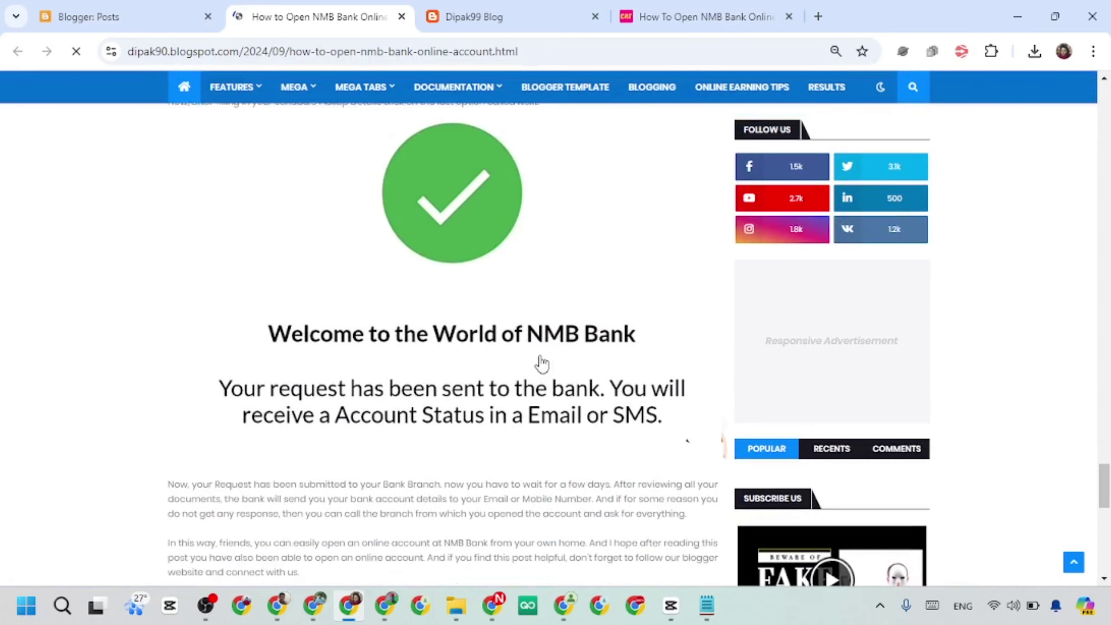
Try to import the content backup file blog-09-08-2024 through the blog's management settings.
click(118, 7)
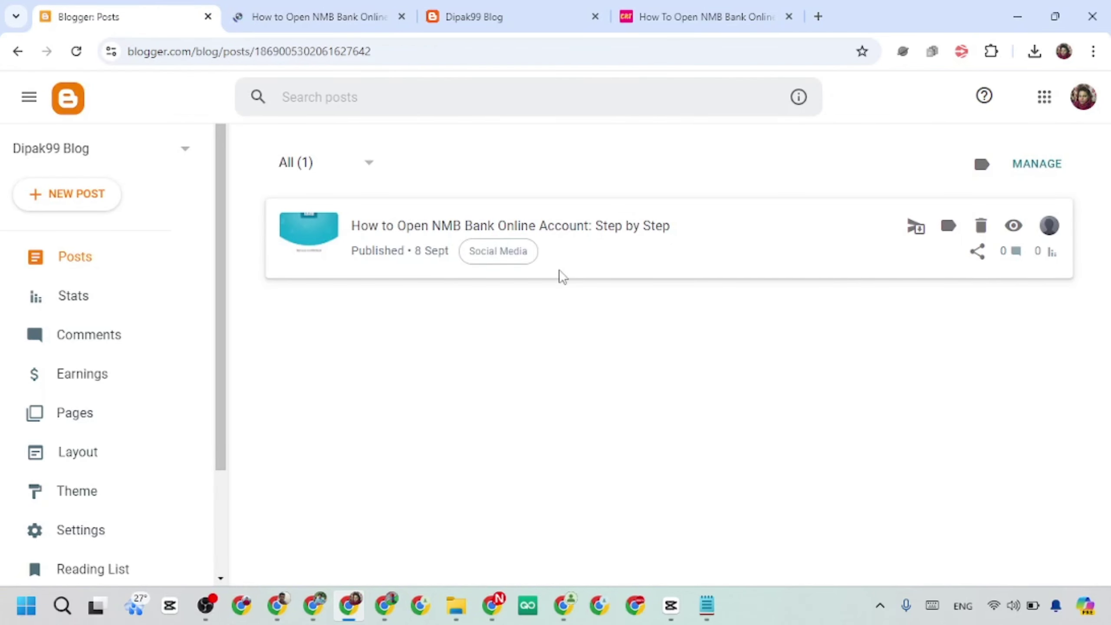
scroll(131, 470, down, 3)
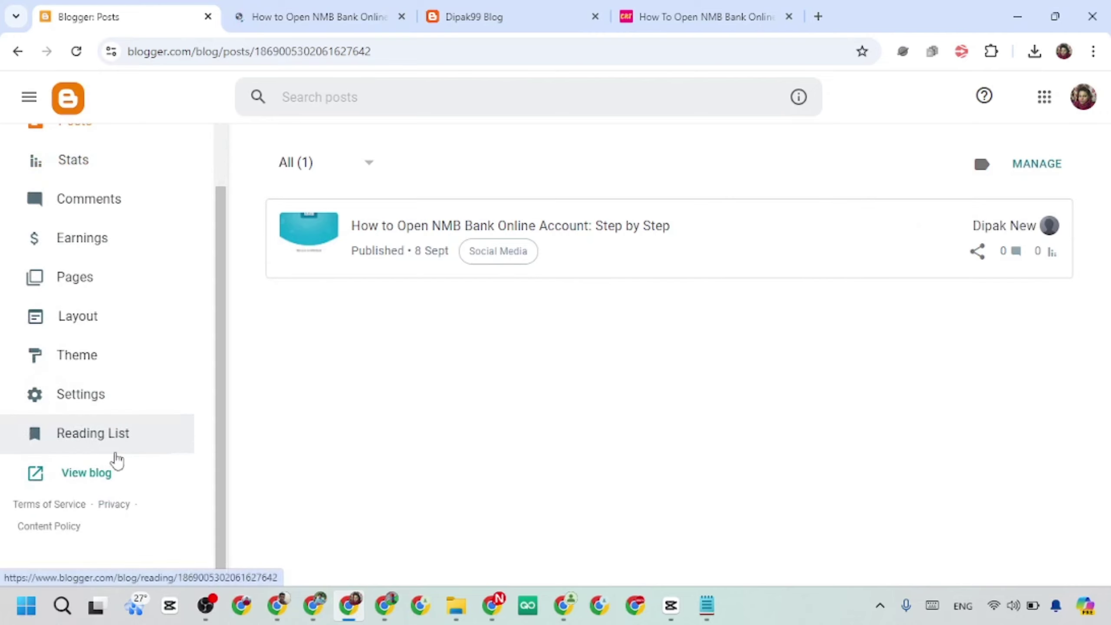
click(57, 395)
scroll(392, 354, down, 10)
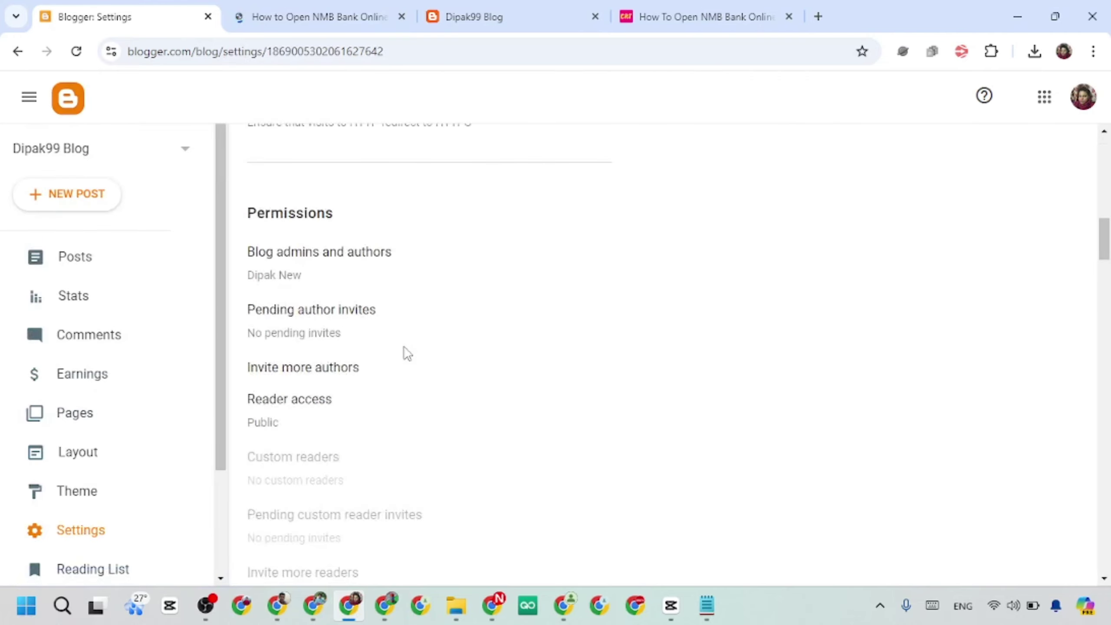
scroll(399, 348, down, 20)
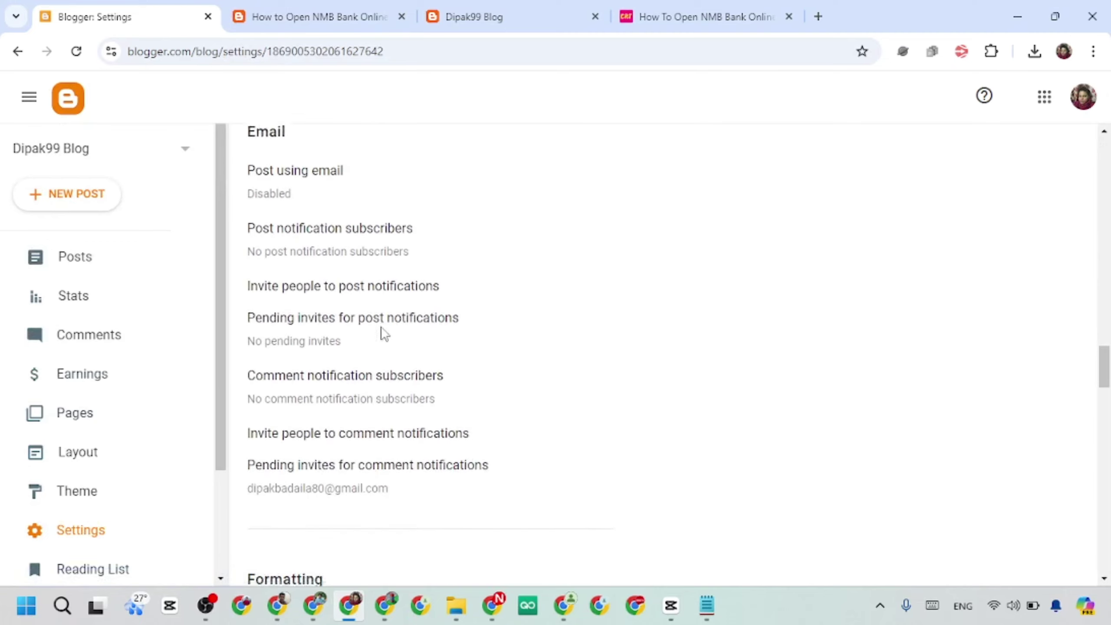
scroll(384, 335, down, 18)
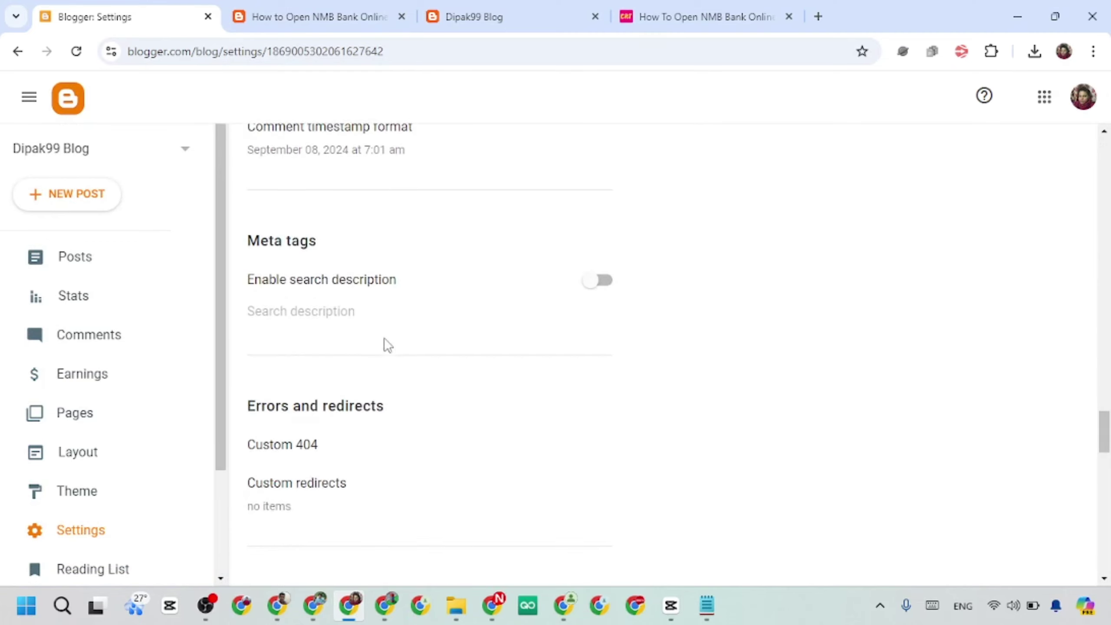
scroll(386, 345, down, 13)
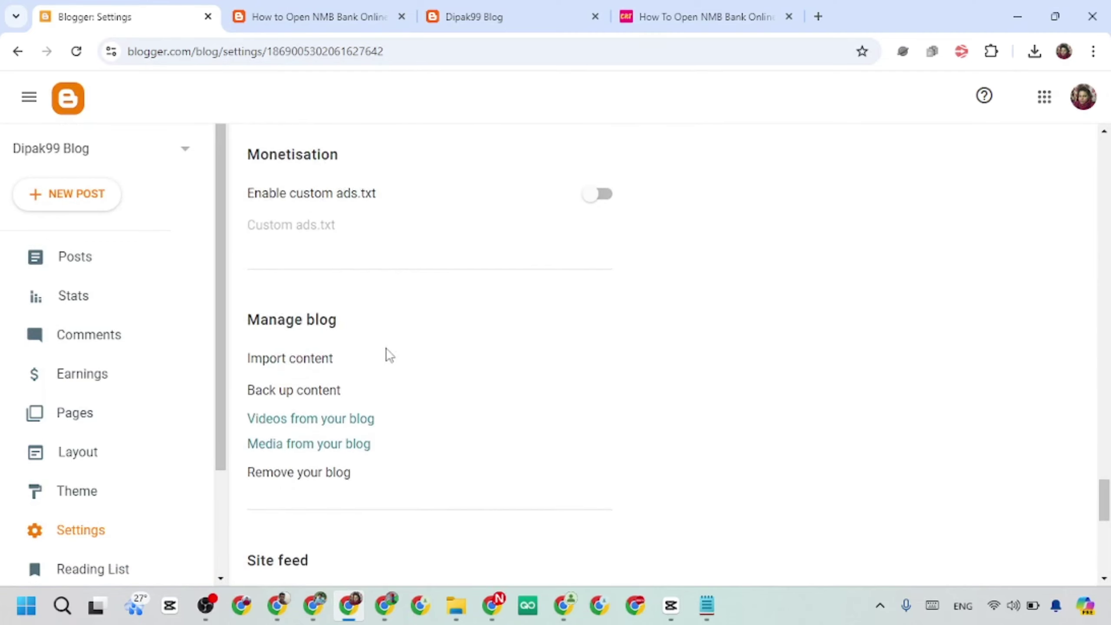
click(281, 357)
click(723, 428)
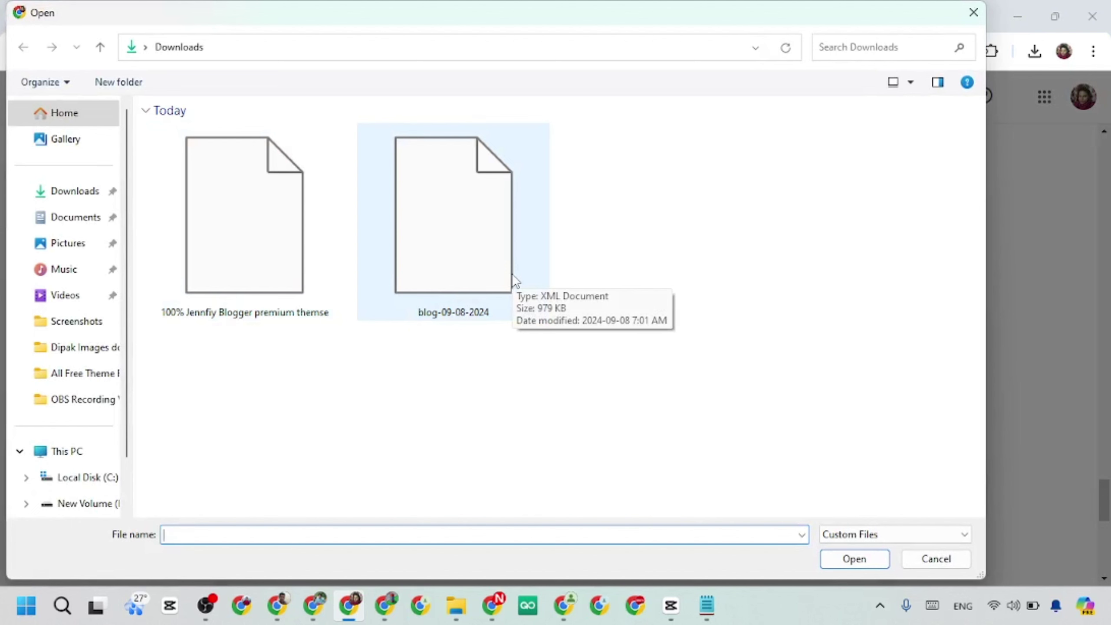
double_click(458, 270)
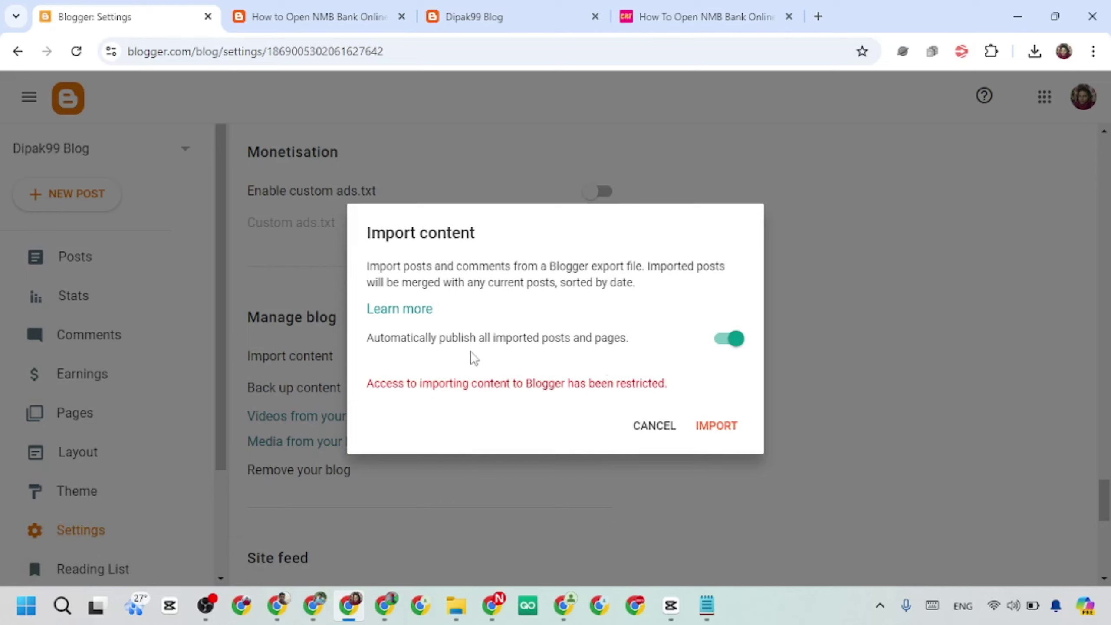
click(718, 427)
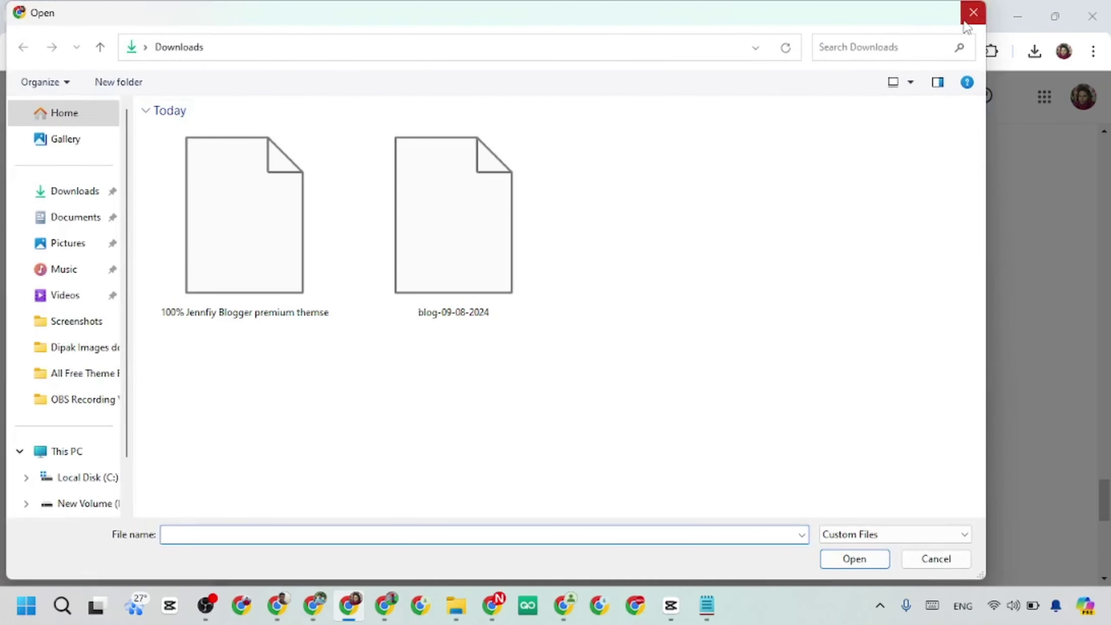
click(966, 20)
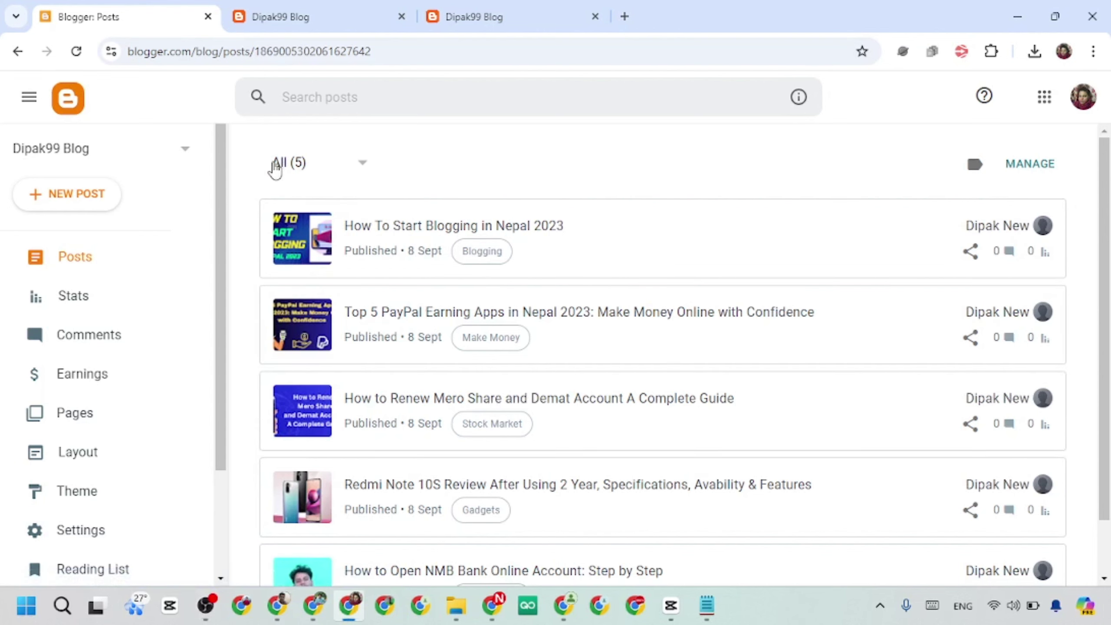
Review the blog's list of posts with their titles, thumbnails and labels.
click(339, 170)
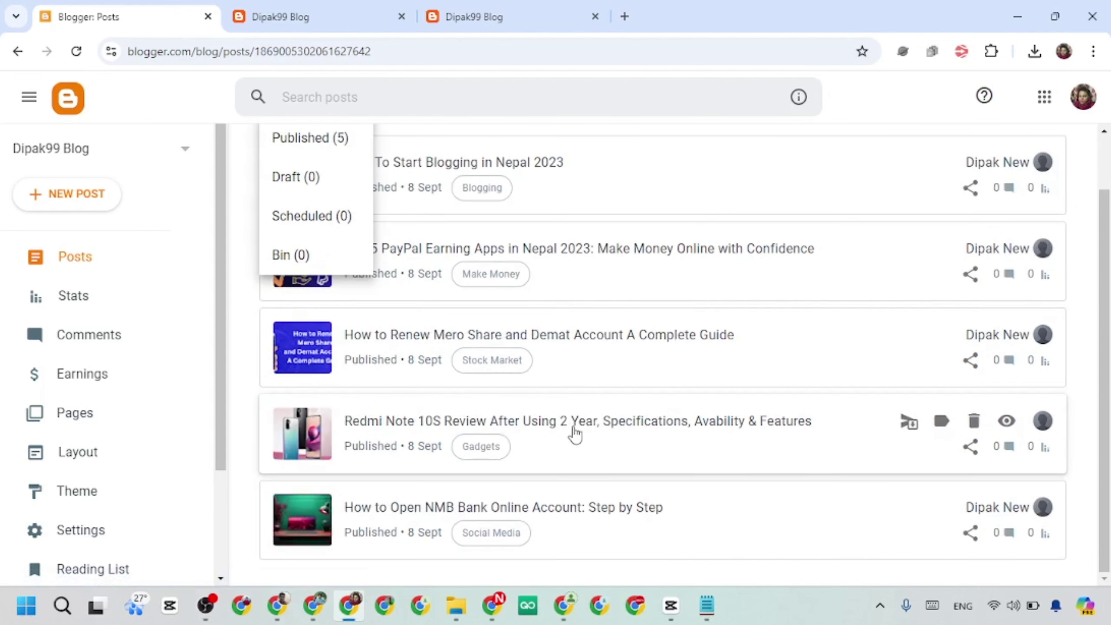
click(547, 162)
scroll(587, 424, down, 1)
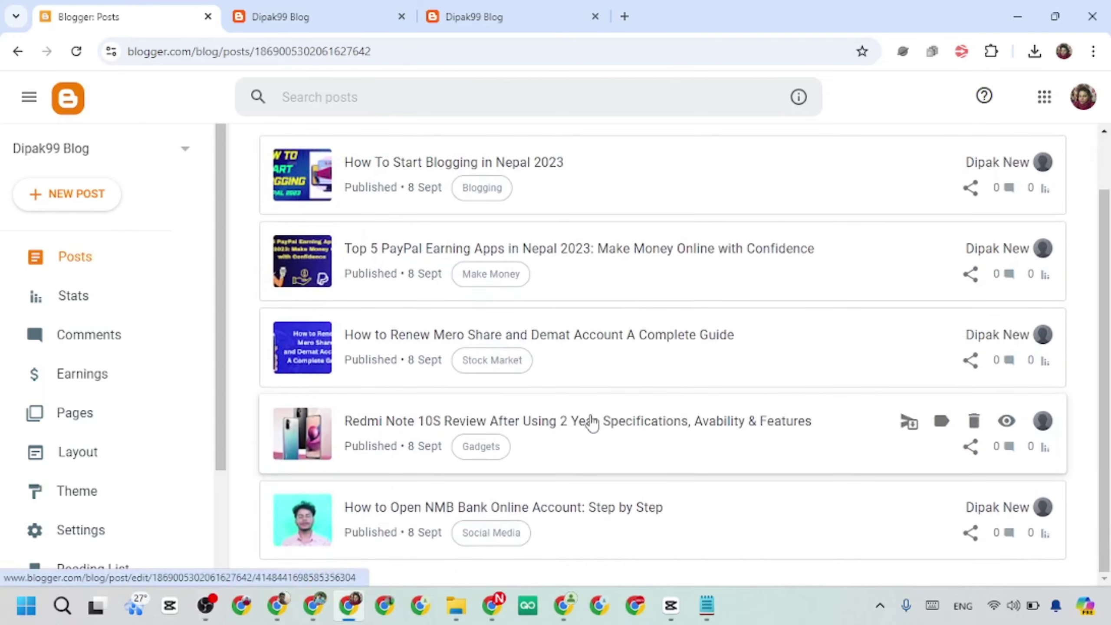
scroll(591, 424, up, 1)
scroll(592, 423, down, 1)
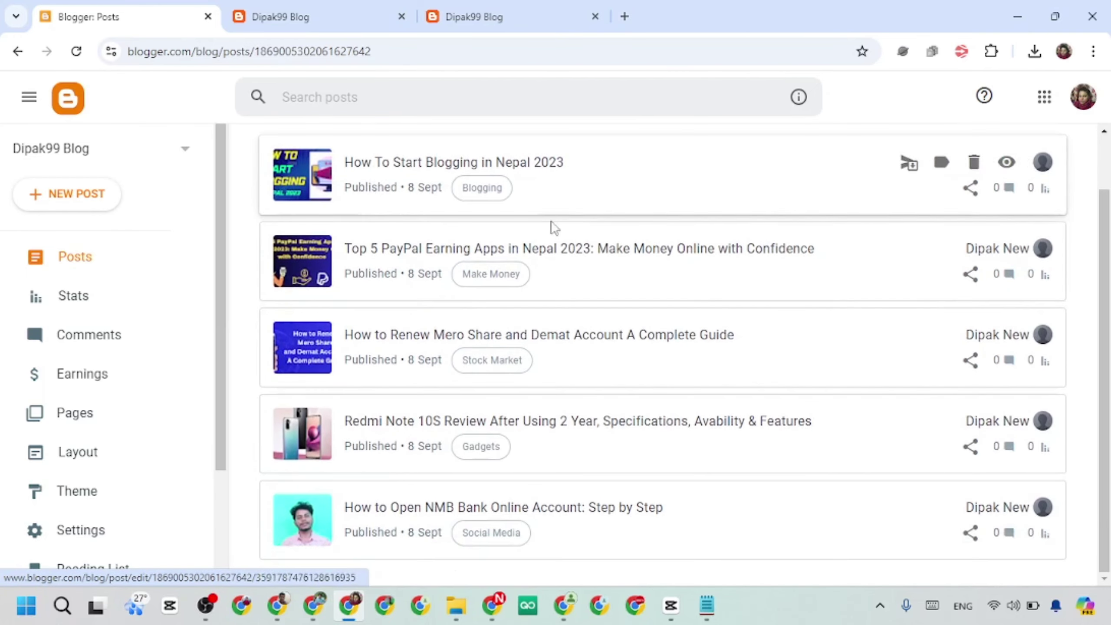
scroll(568, 372, up, 1)
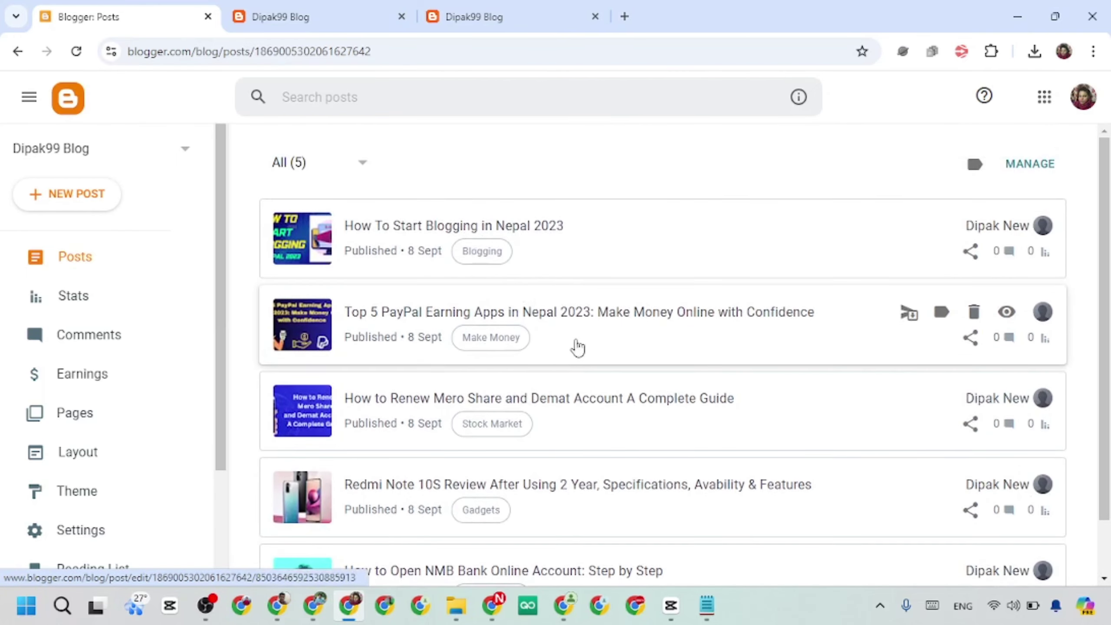
scroll(525, 341, down, 1)
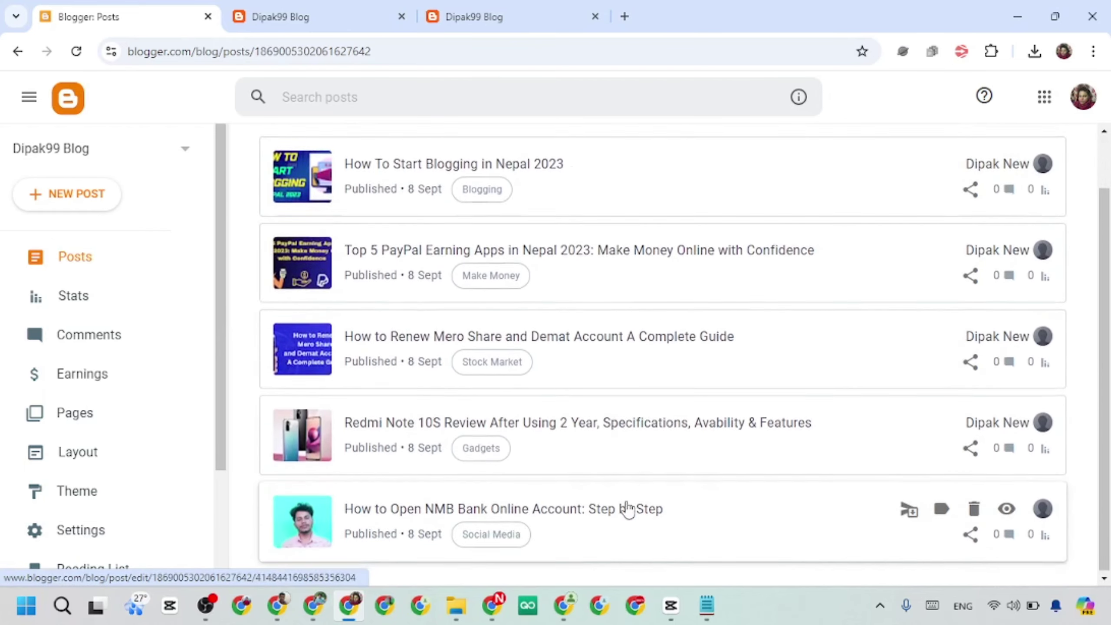
scroll(568, 240, up, 1)
Examine the live blog's homepage from the featured post to the Music and Travel sections.
click(292, 5)
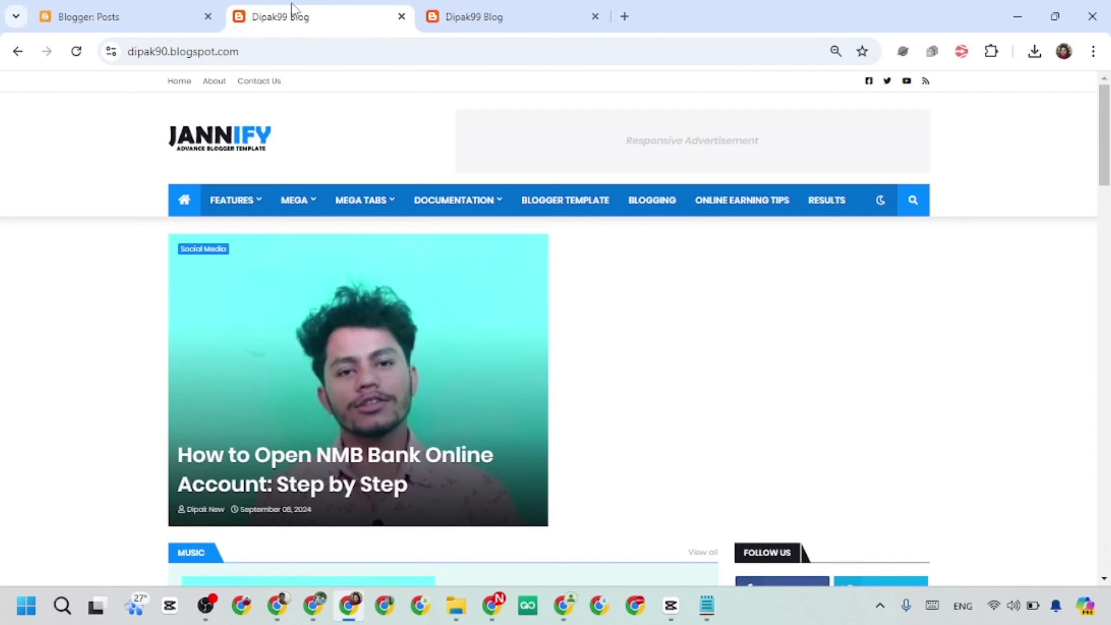
scroll(598, 348, down, 5)
scroll(485, 363, up, 1)
scroll(653, 307, down, 3)
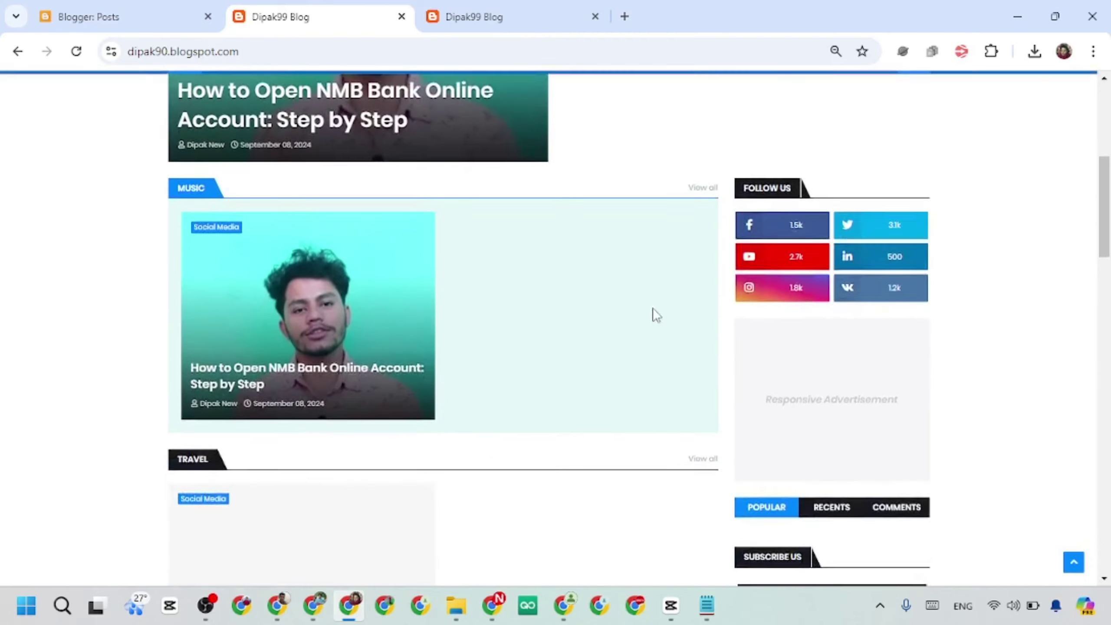
scroll(598, 277, up, 5)
mouse_move(298, 200)
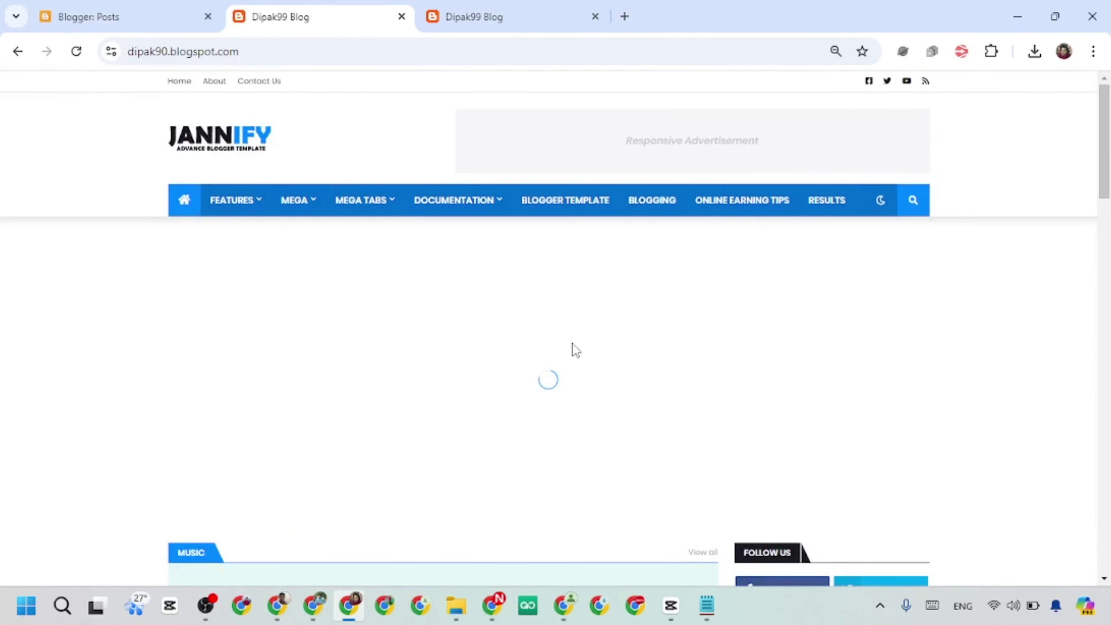
Examine the live homepage from the featured posts down to the footer, including the Mega menu's posts and the sidebar.
scroll(673, 363, down, 3)
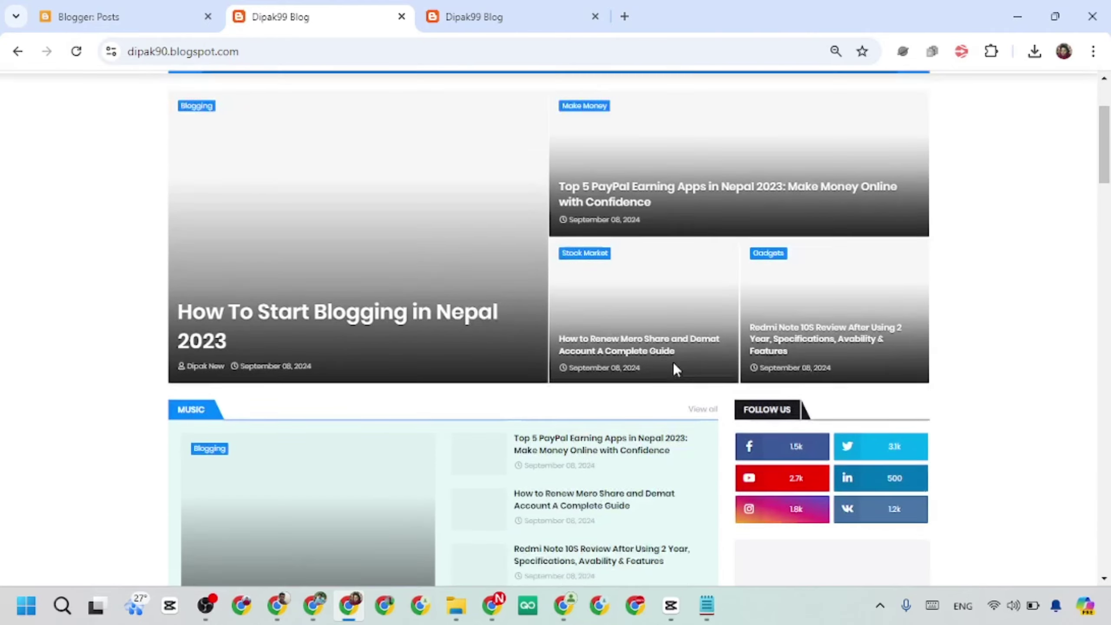
scroll(632, 367, down, 5)
scroll(625, 377, up, 6)
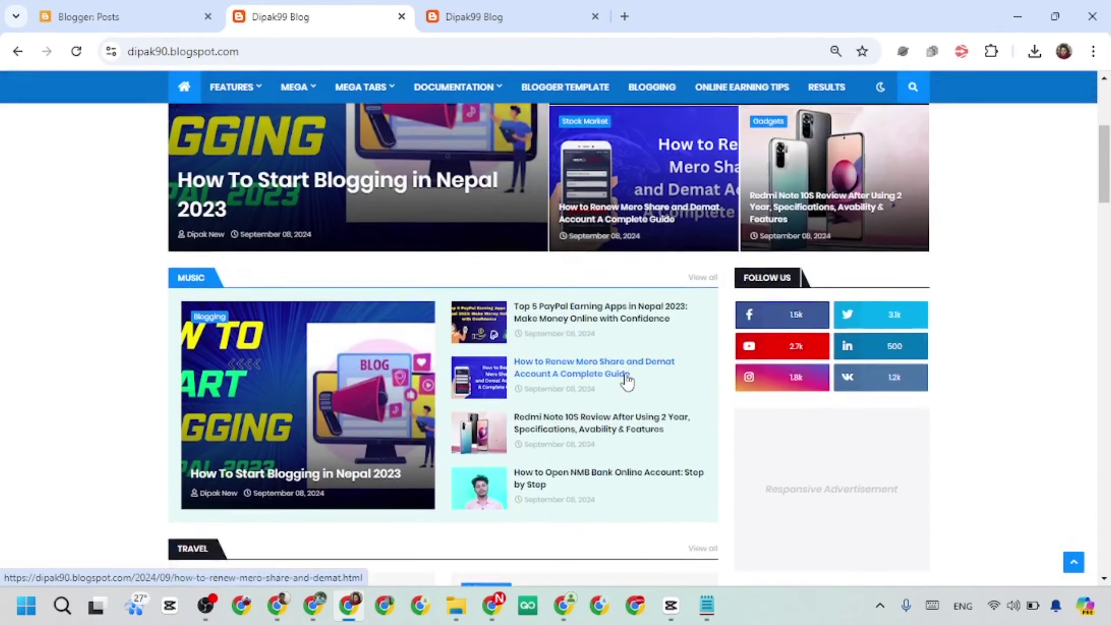
scroll(652, 246, down, 10)
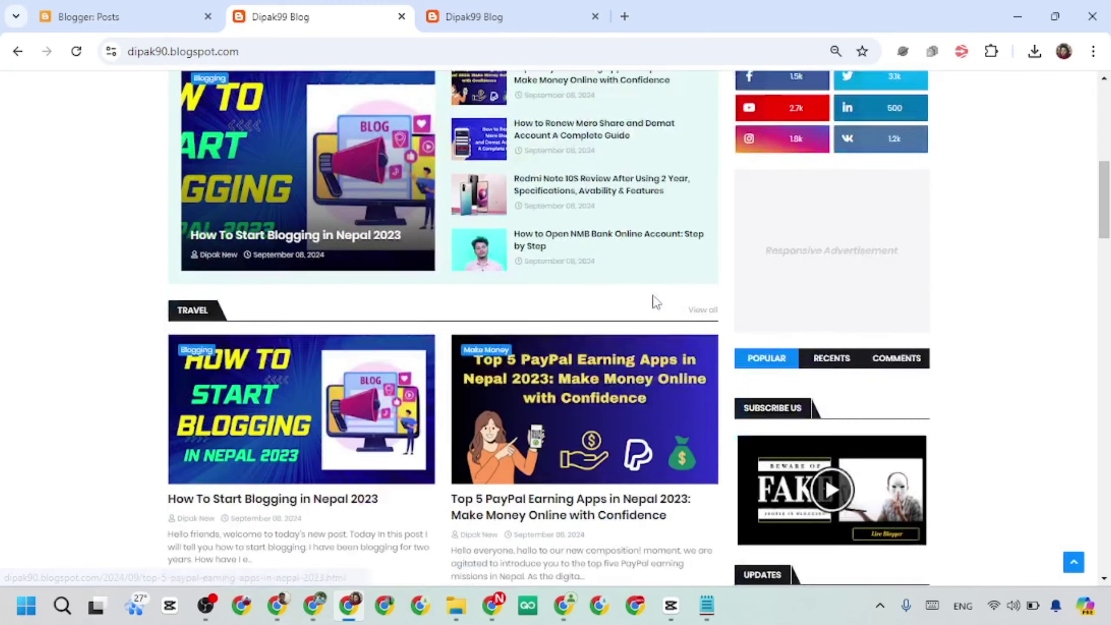
scroll(601, 344, down, 15)
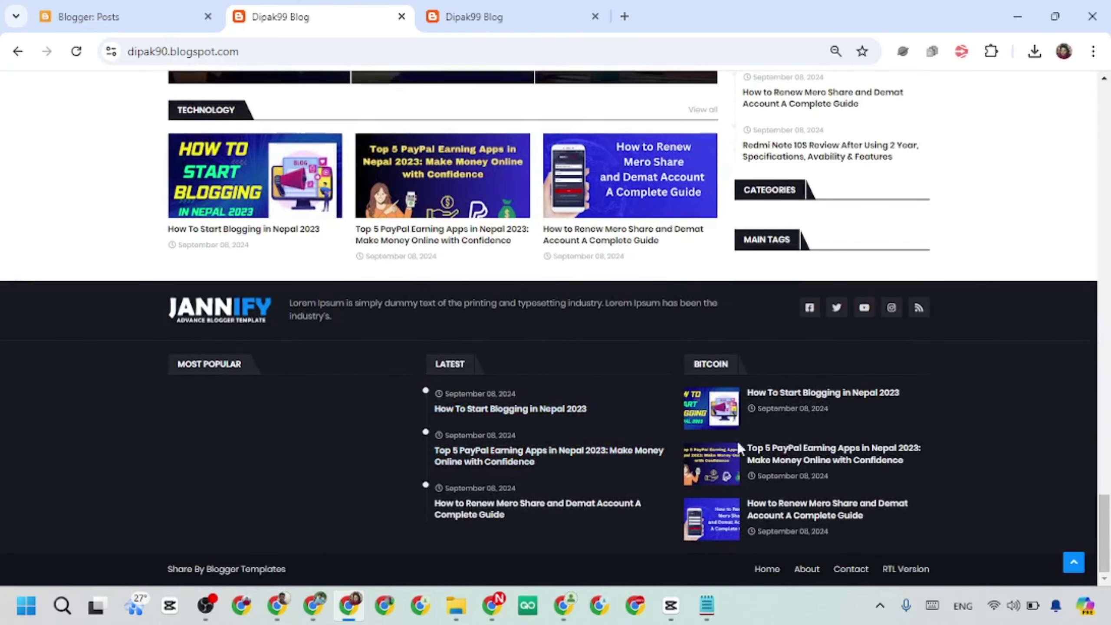
scroll(821, 499, up, 20)
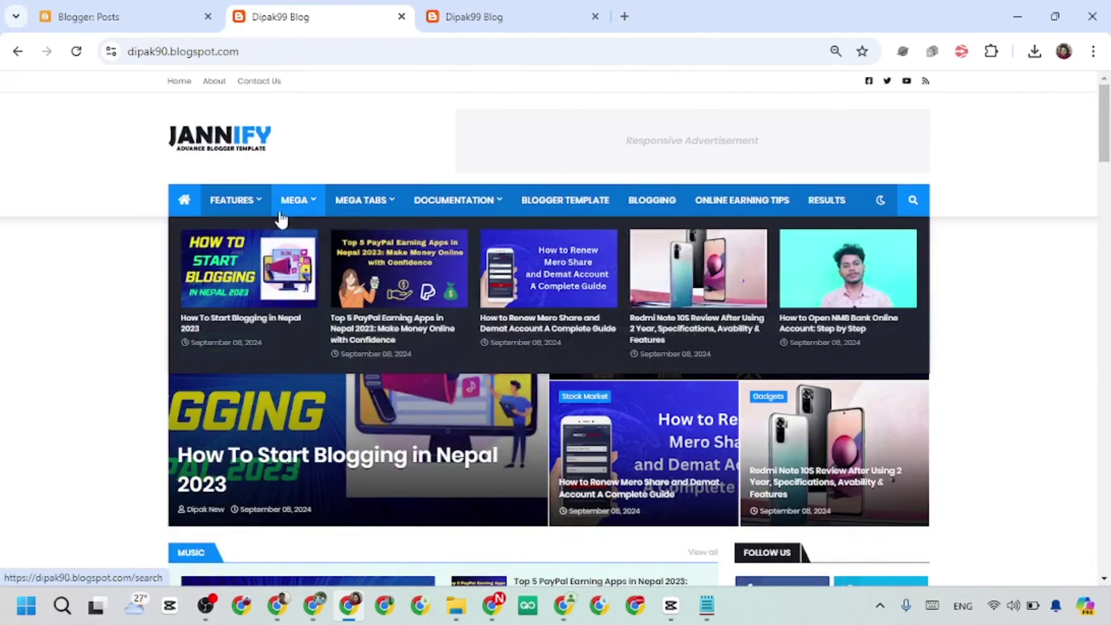
scroll(884, 373, down, 8)
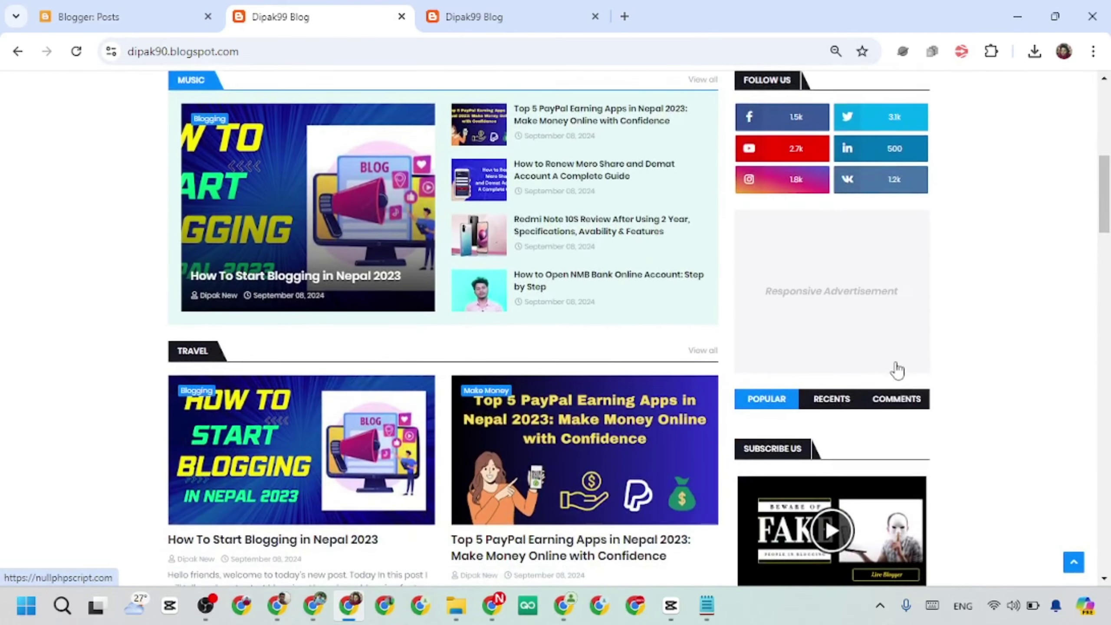
scroll(895, 367, up, 1)
Enlarge the live homepage to its default zoom and check how the post sections and sidebar display at that size.
click(835, 51)
click(795, 86)
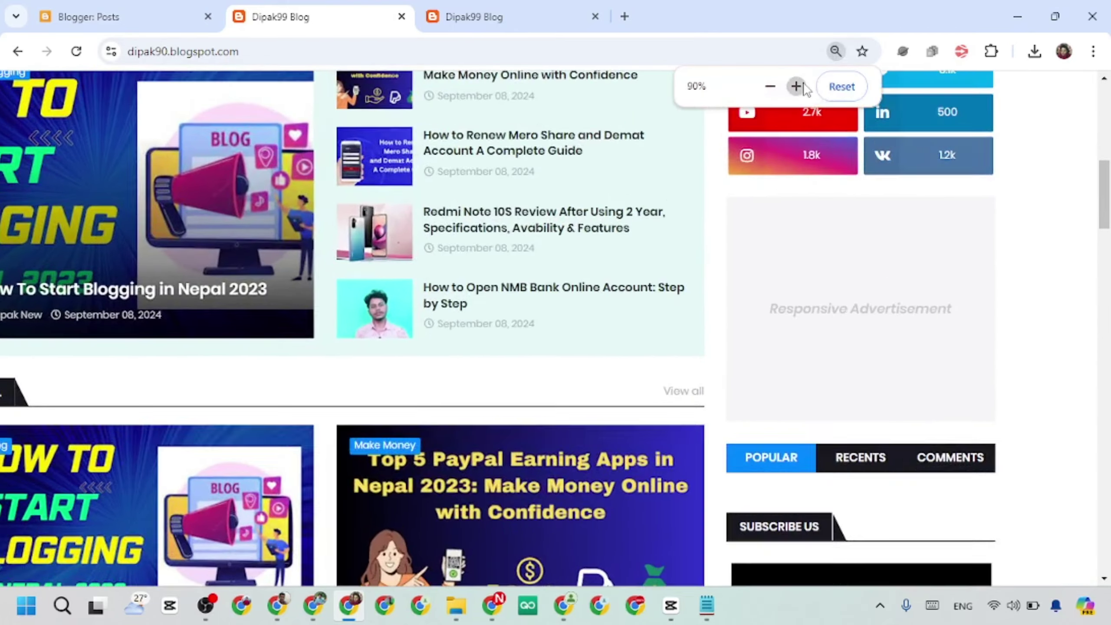
scroll(588, 355, down, 10)
scroll(593, 359, up, 8)
scroll(592, 357, up, 2)
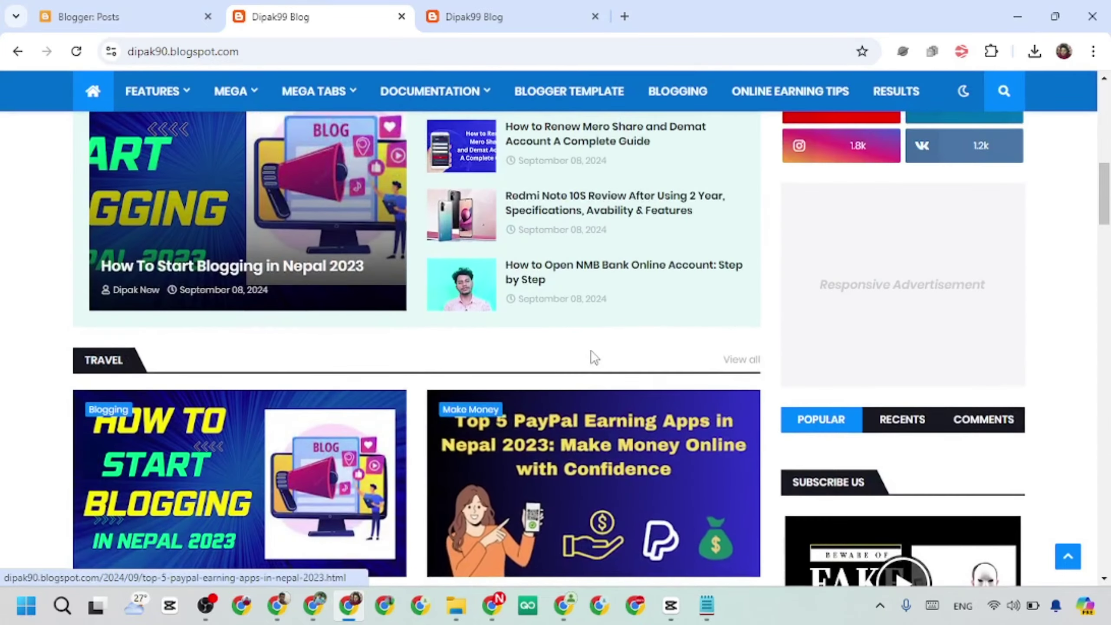
scroll(590, 355, down, 15)
scroll(594, 408, up, 15)
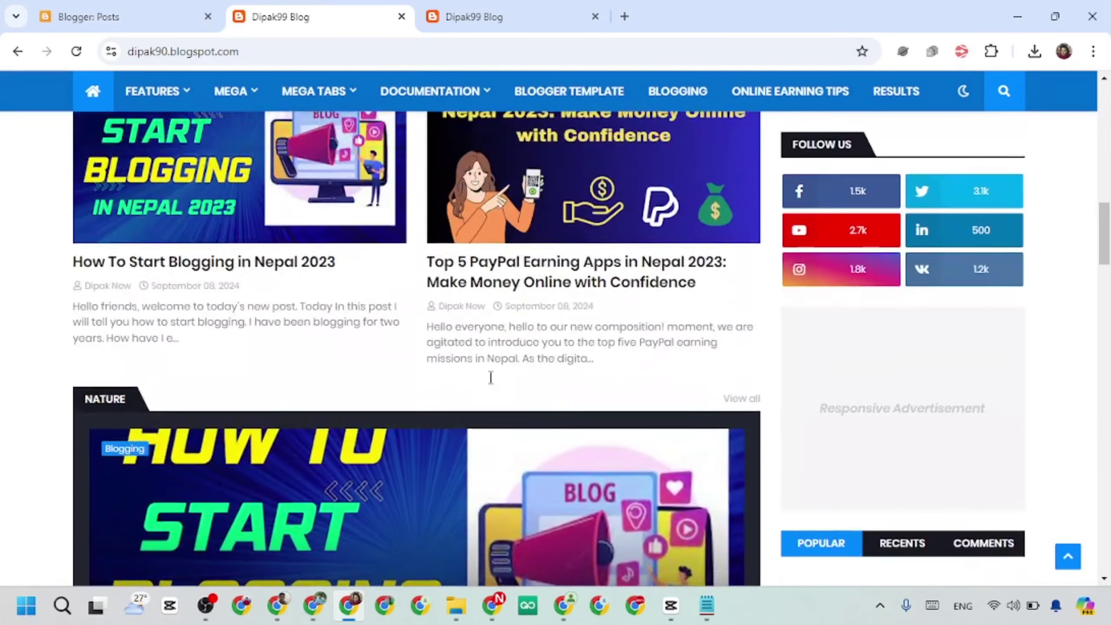
Open the blog's layout settings and look through the template's gadget sections.
click(78, 9)
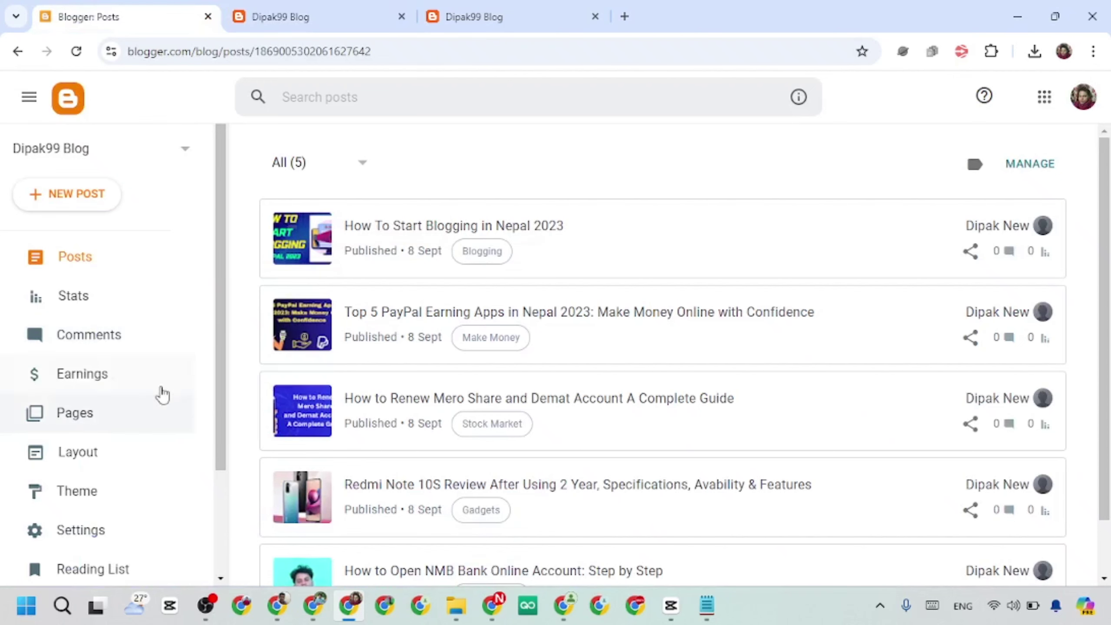
scroll(153, 385, down, 2)
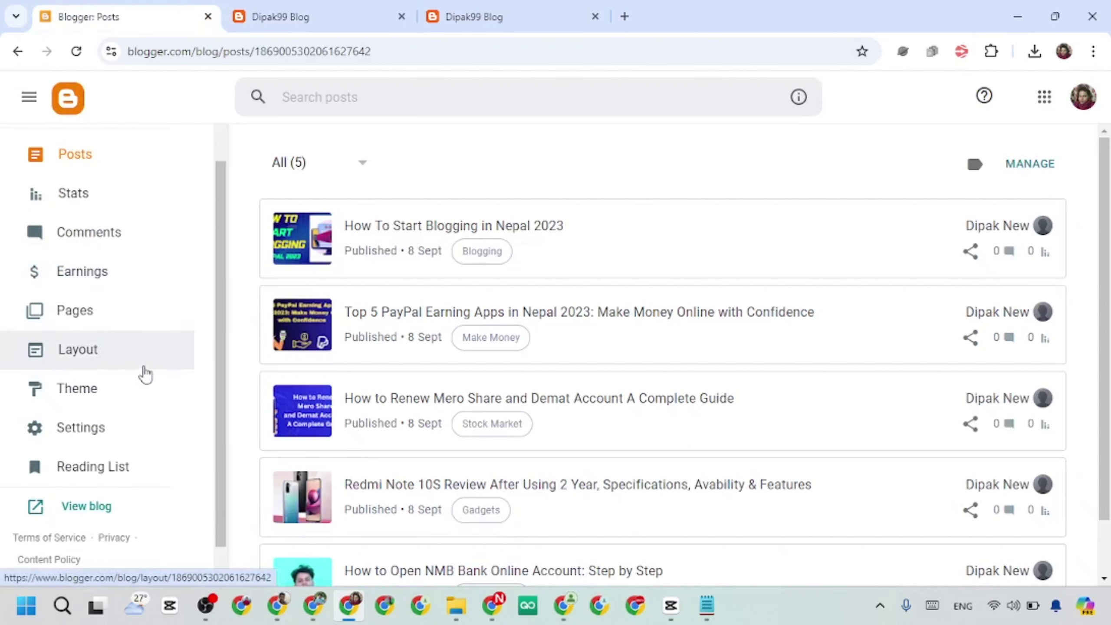
click(65, 354)
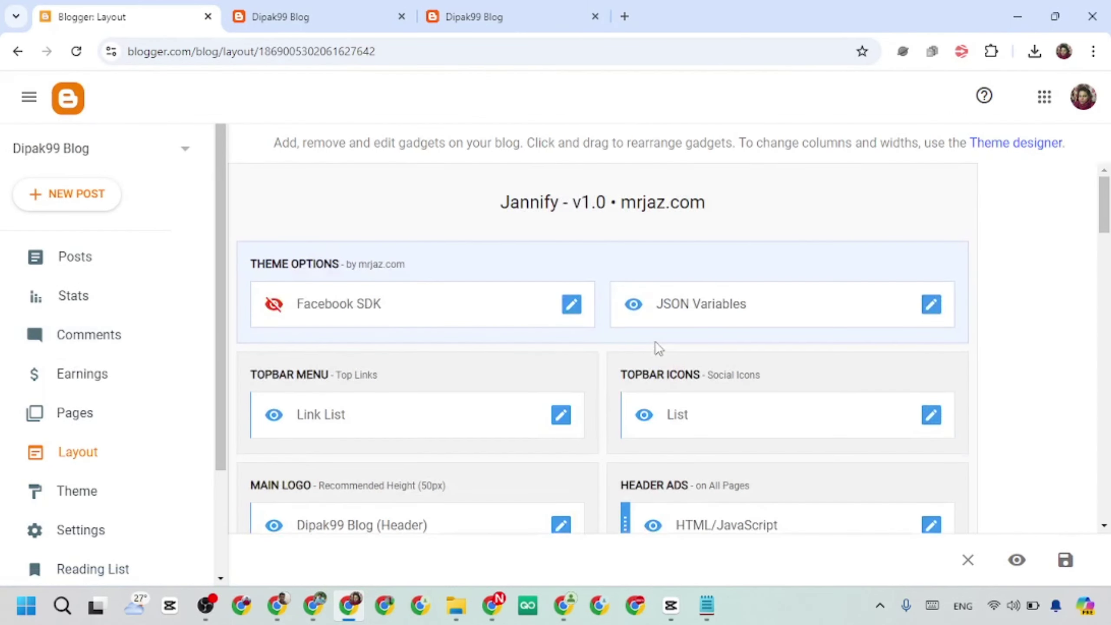
scroll(657, 347, down, 10)
scroll(632, 360, up, 15)
mouse_move(313, 528)
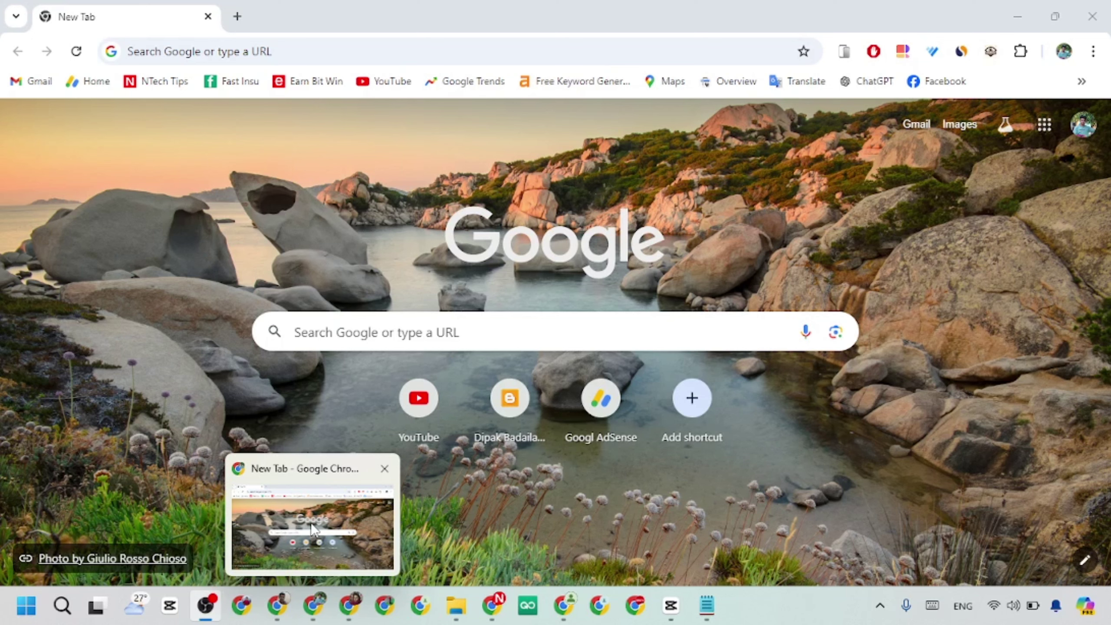
click(327, 533)
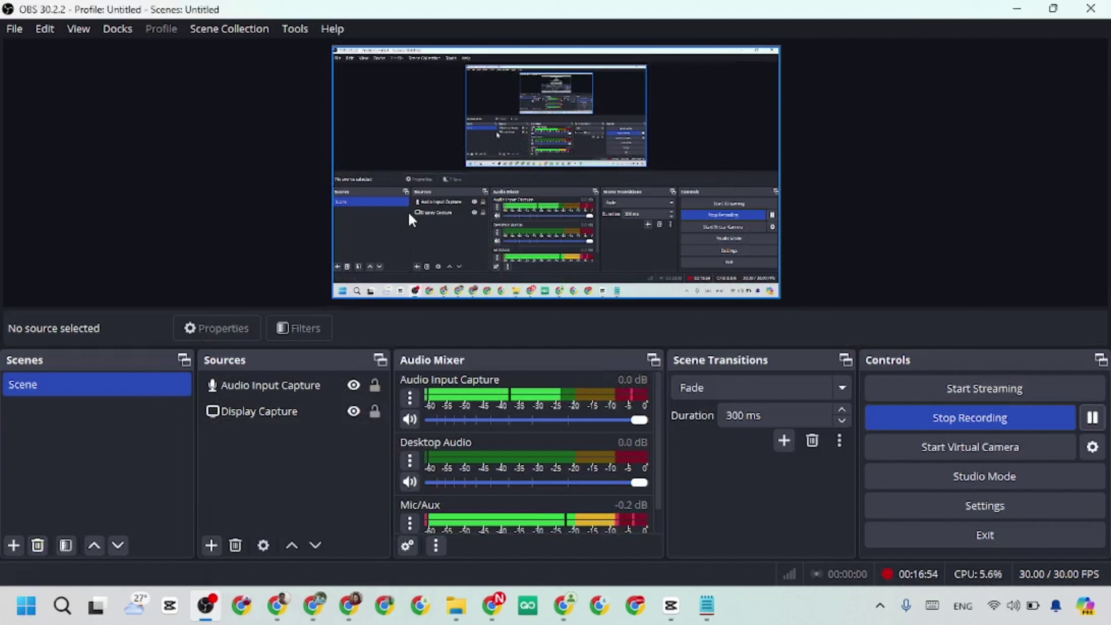
click(350, 523)
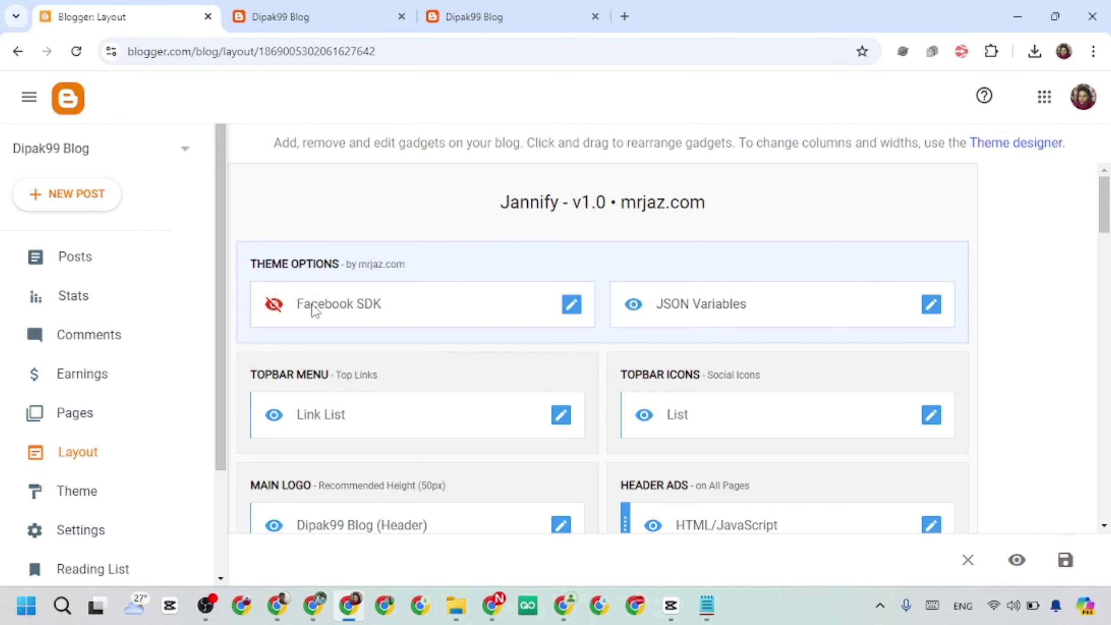
Hide the Facebook SDK widget in the theme options and save its configuration.
click(572, 307)
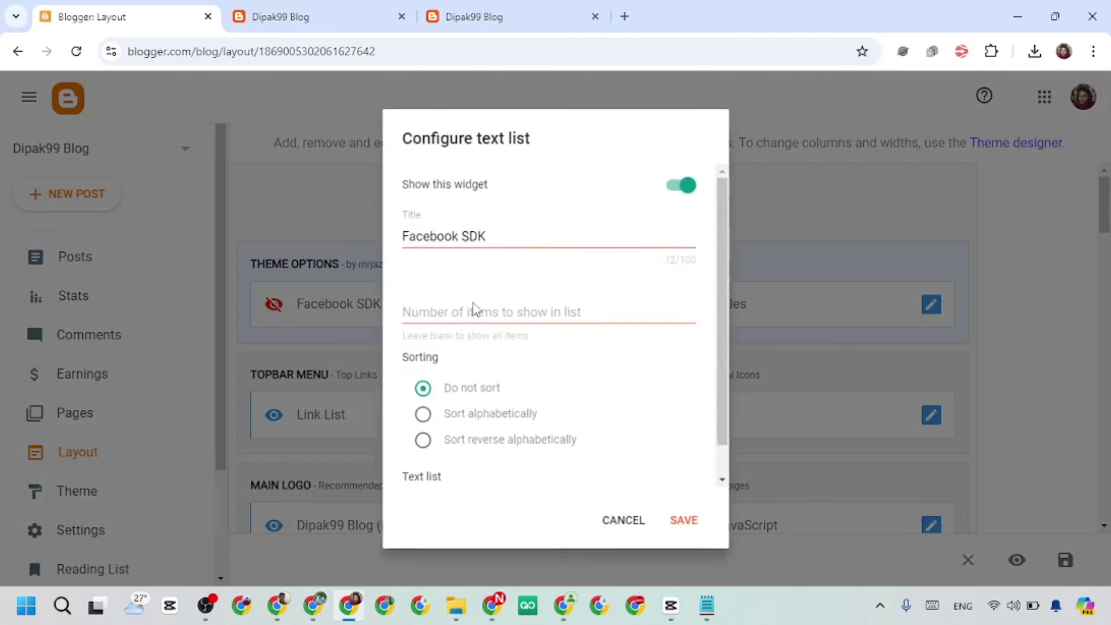
click(675, 187)
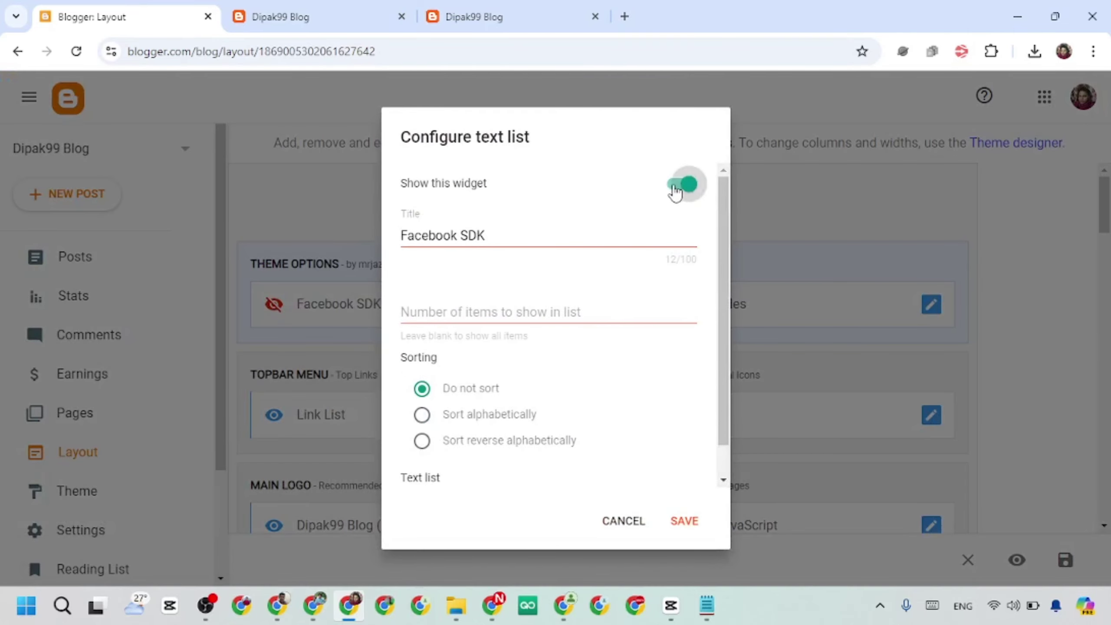
click(685, 520)
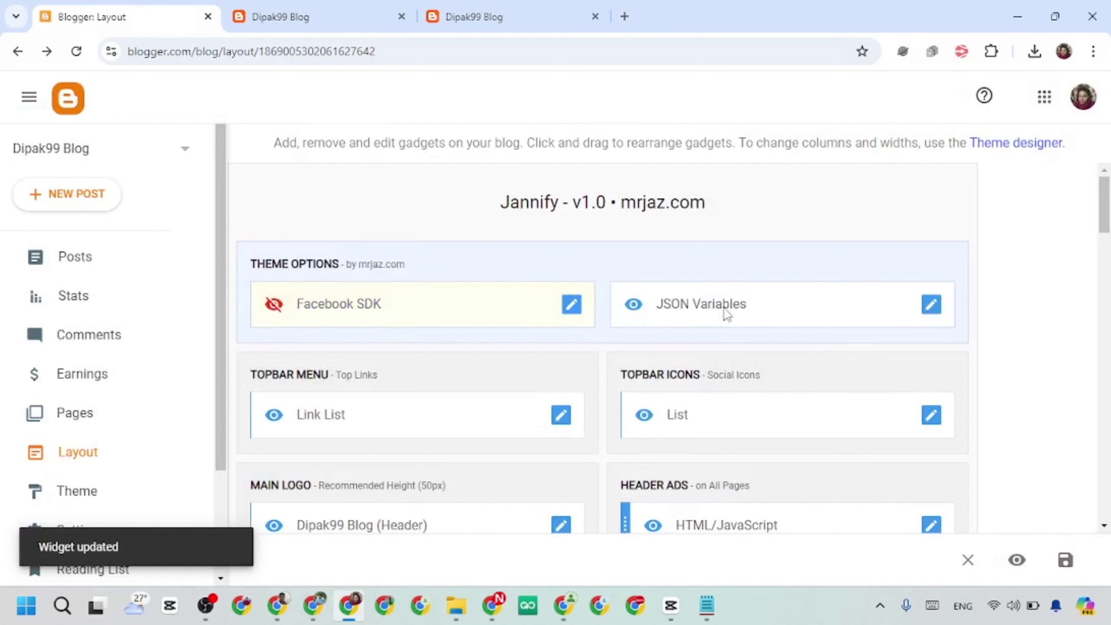
Hide the JSON Variables widget in the theme options and save its configuration.
click(933, 312)
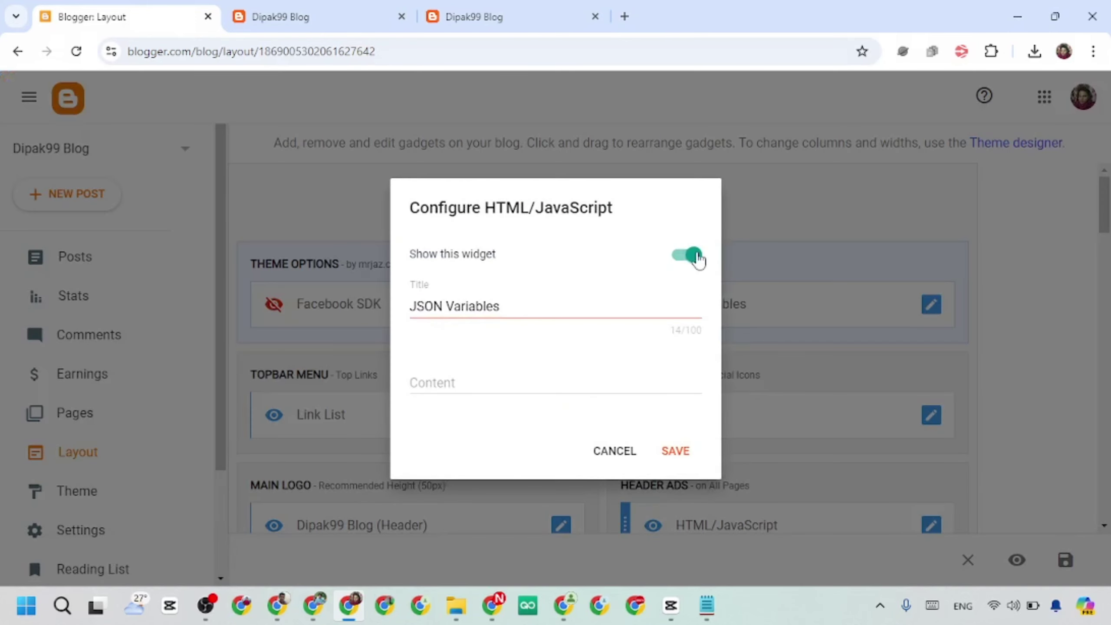
click(694, 256)
click(689, 453)
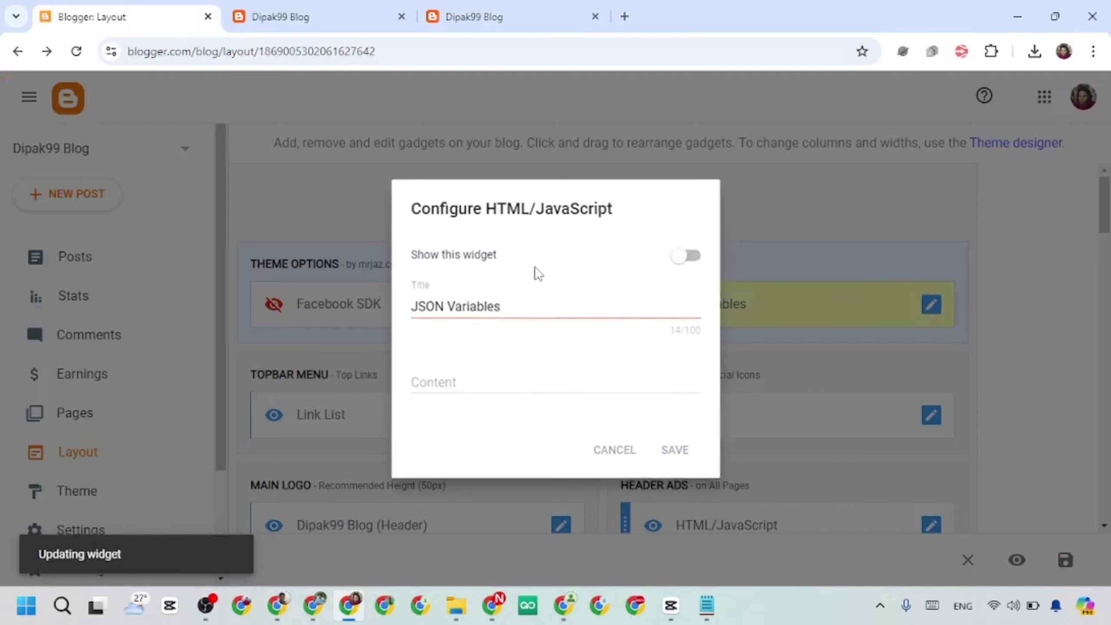
Check the topbar links and social icons on the live blog against the Topbar Menu and Topbar Icons gadgets.
scroll(552, 337, down, 2)
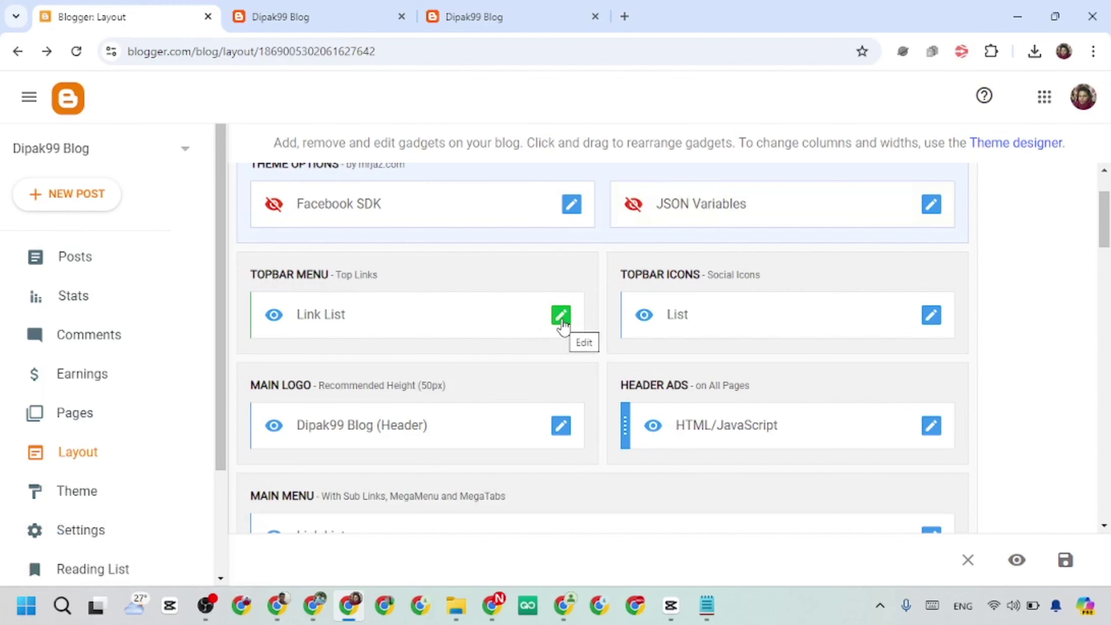
click(337, 16)
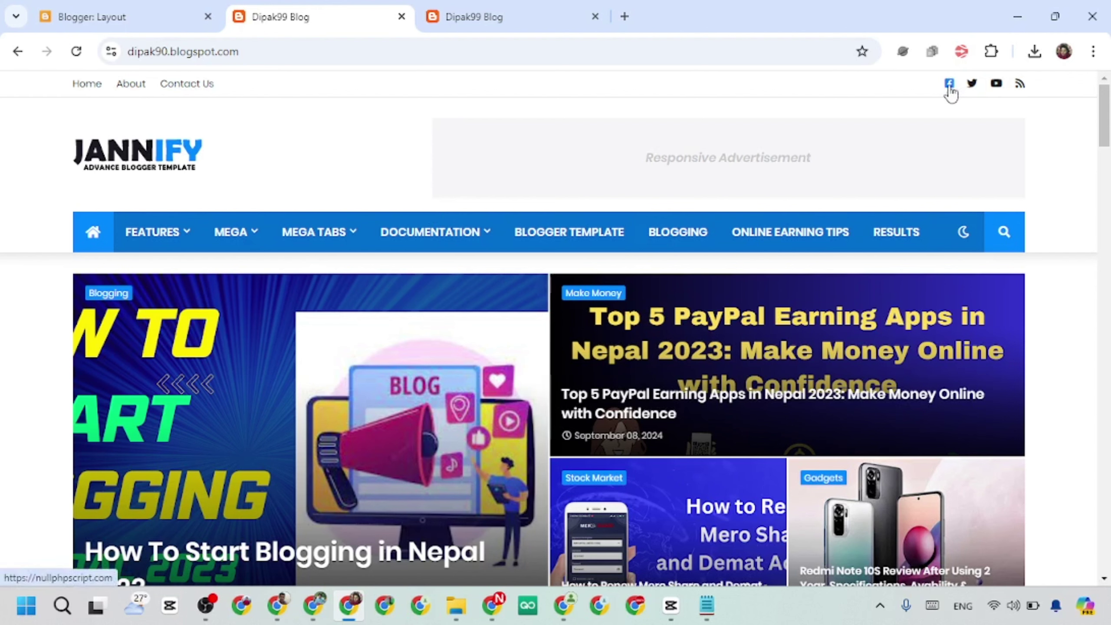
click(142, 20)
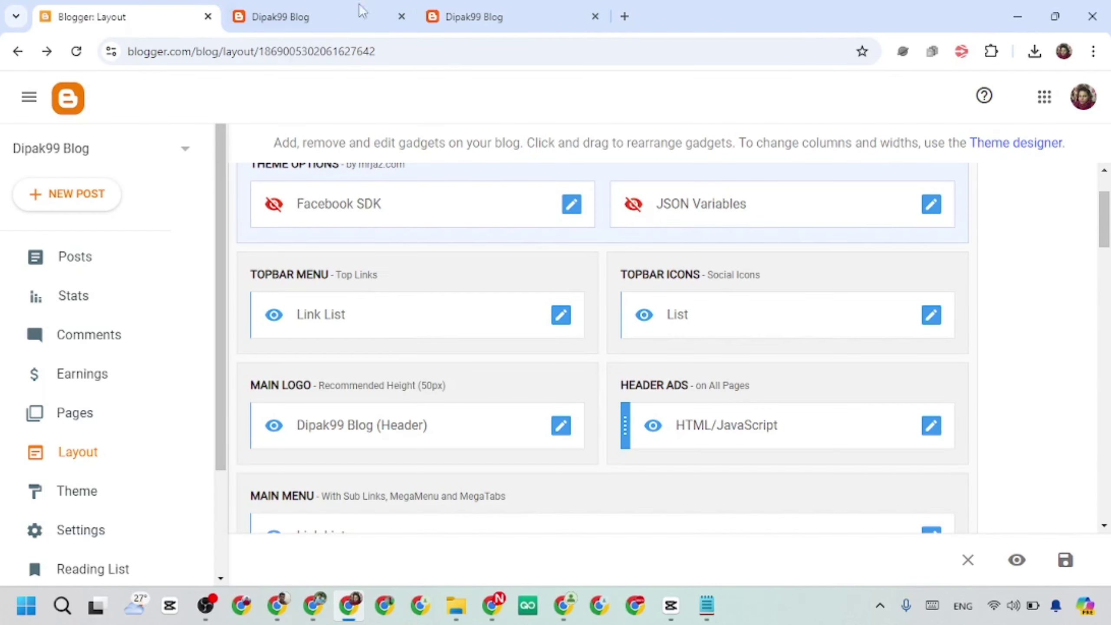
Delete the Home, About and Contact Us items from the Topbar Menu link list.
click(565, 318)
scroll(536, 372, down, 3)
scroll(536, 372, up, 2)
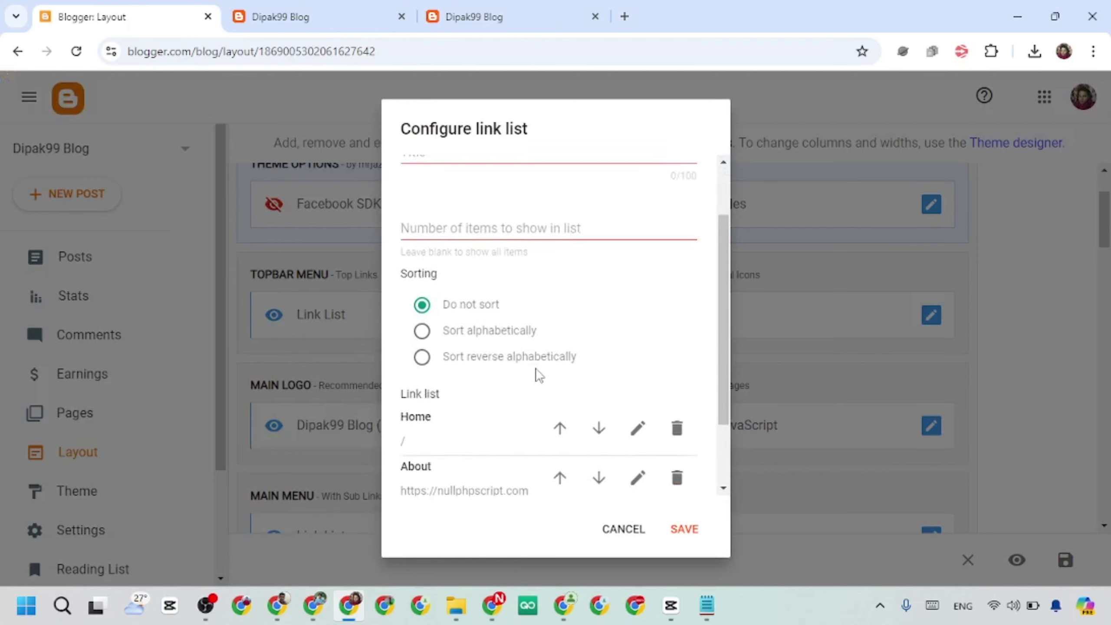
scroll(536, 371, down, 2)
key(ctrl+Tab)
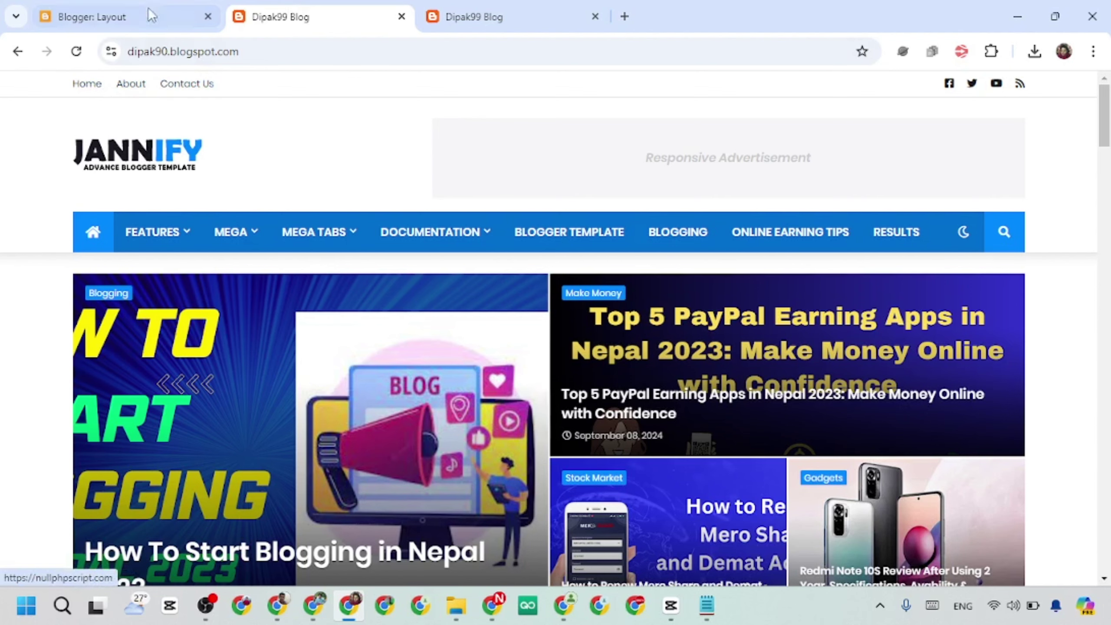
key(ctrl+shift+Tab)
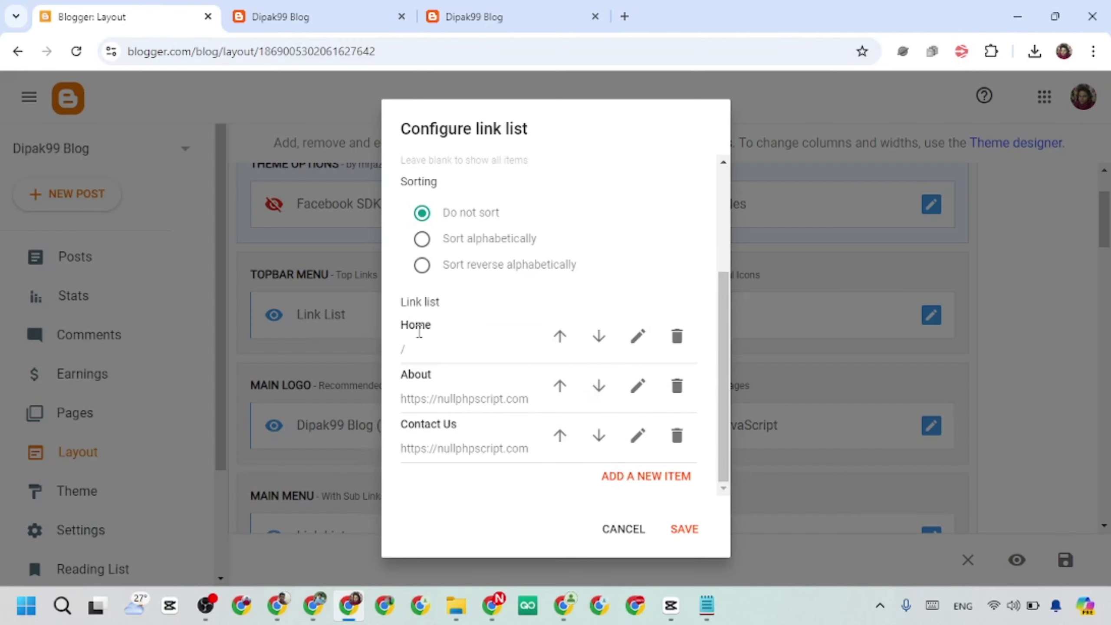
click(677, 435)
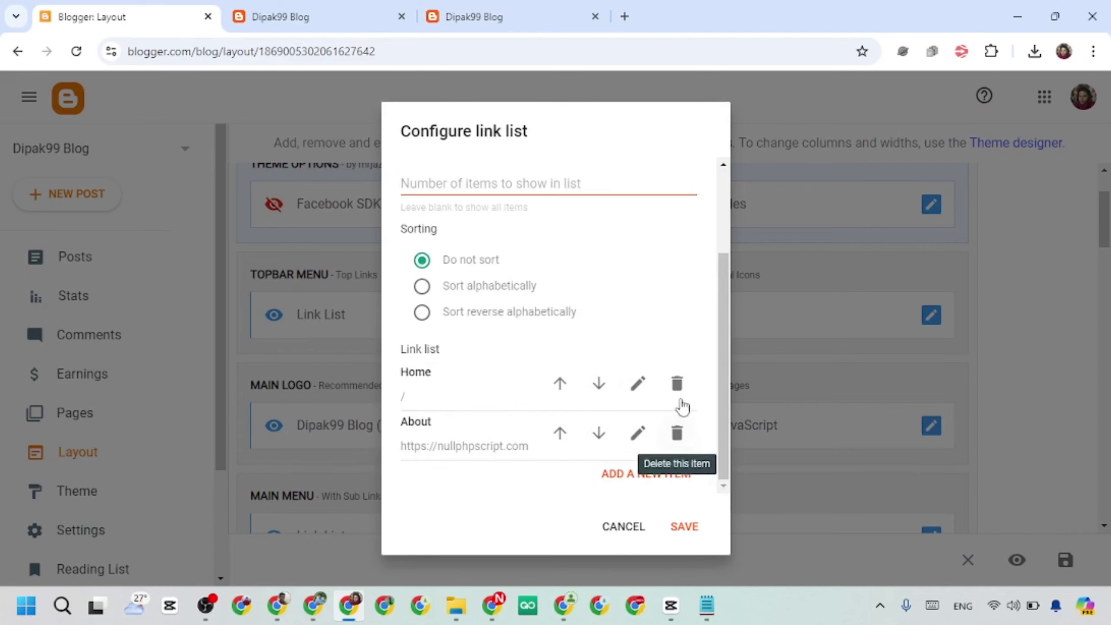
click(679, 396)
click(679, 431)
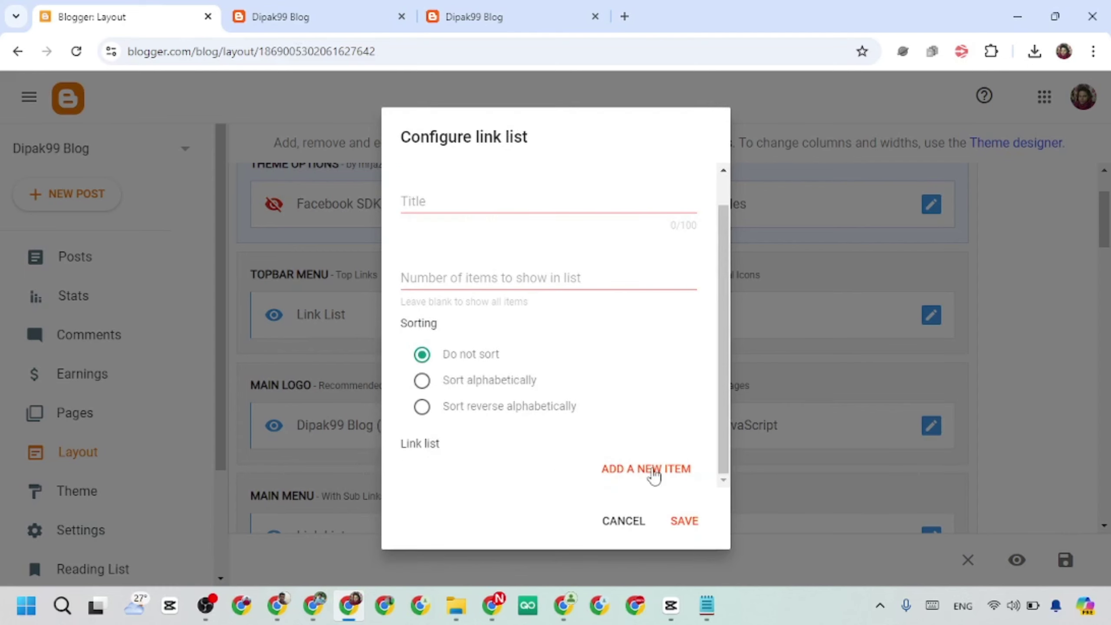
Add a new link named Home with the site URL / to the Topbar Menu link list and save the item.
click(448, 201)
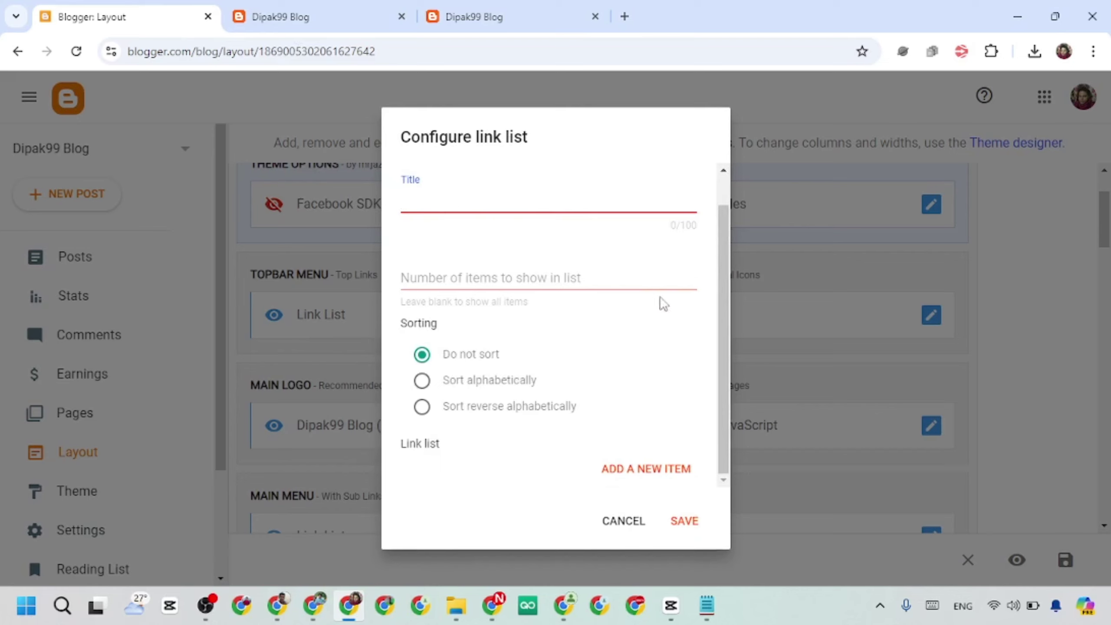
click(496, 269)
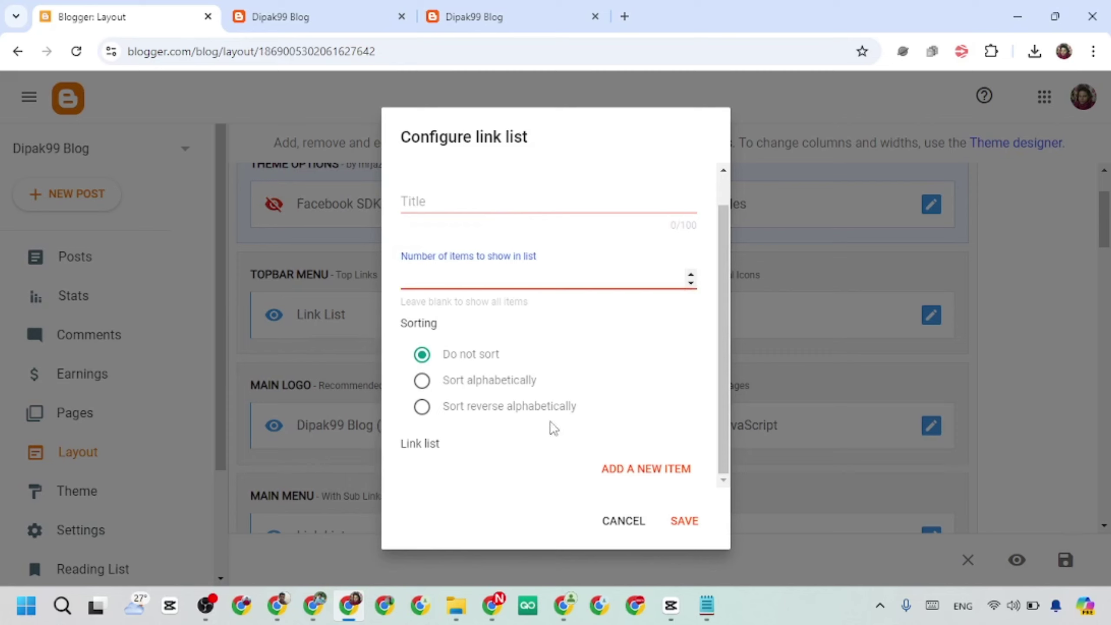
click(646, 474)
scroll(551, 350, down, 4)
click(447, 314)
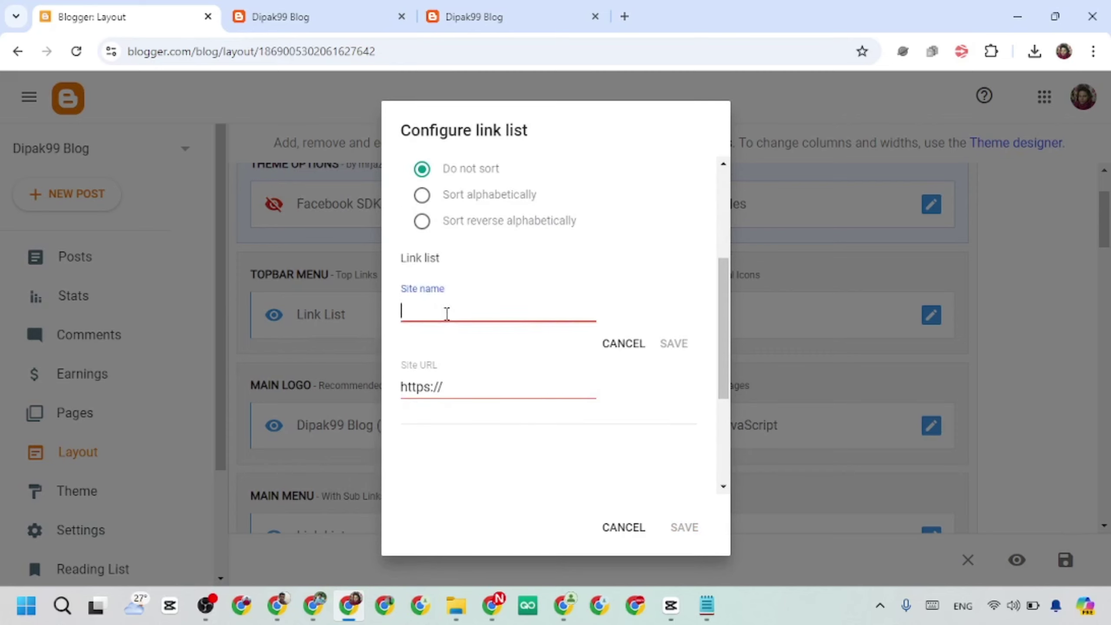
text(Home)
click(456, 391)
key(ctrl+a)
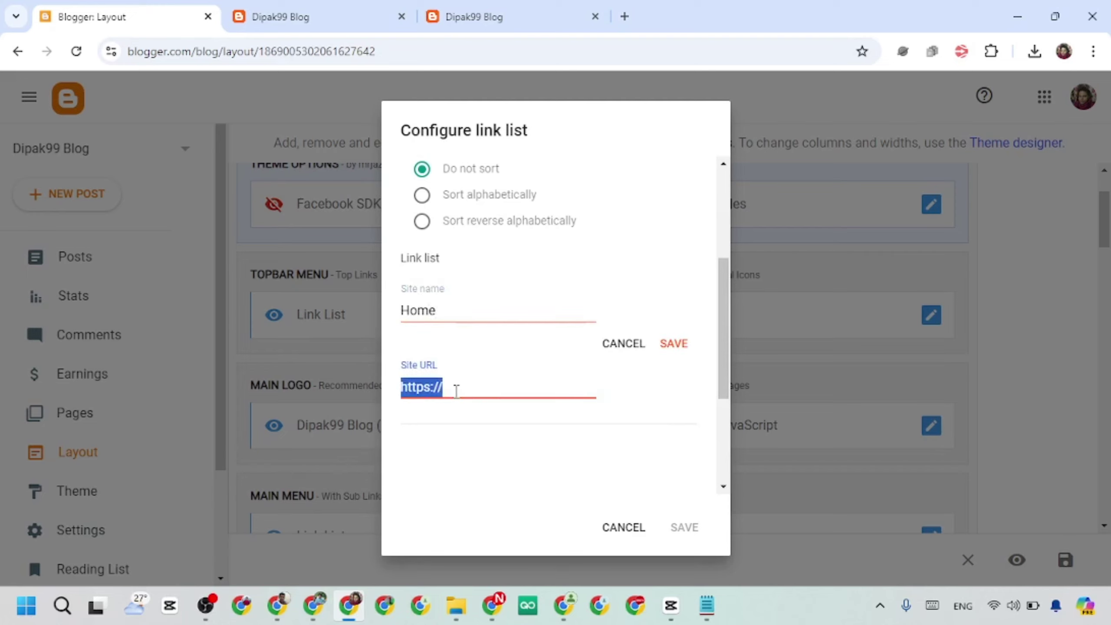
key(BackSpace)
text(/)
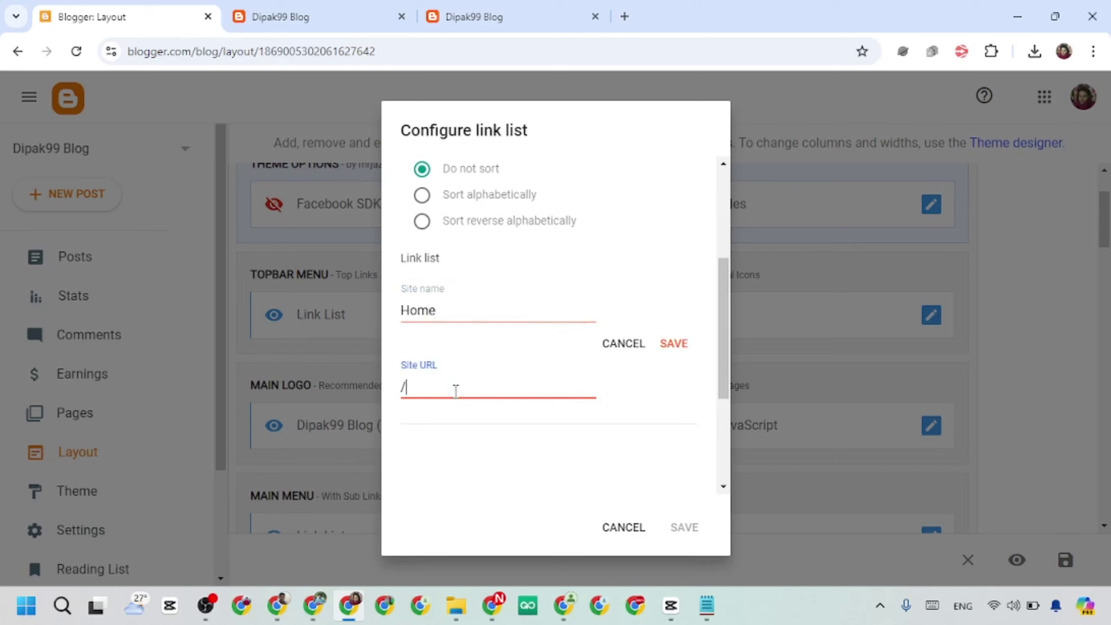
click(683, 346)
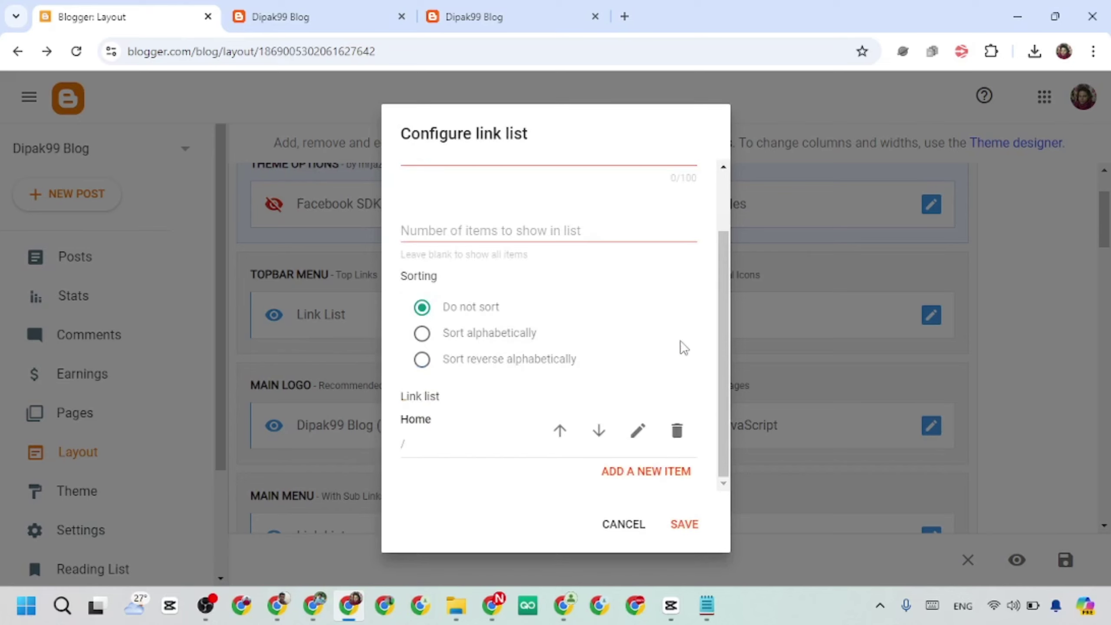
Add a new item named About Us to the Topbar Menu link list and clear its prefilled site URL.
click(646, 472)
click(445, 398)
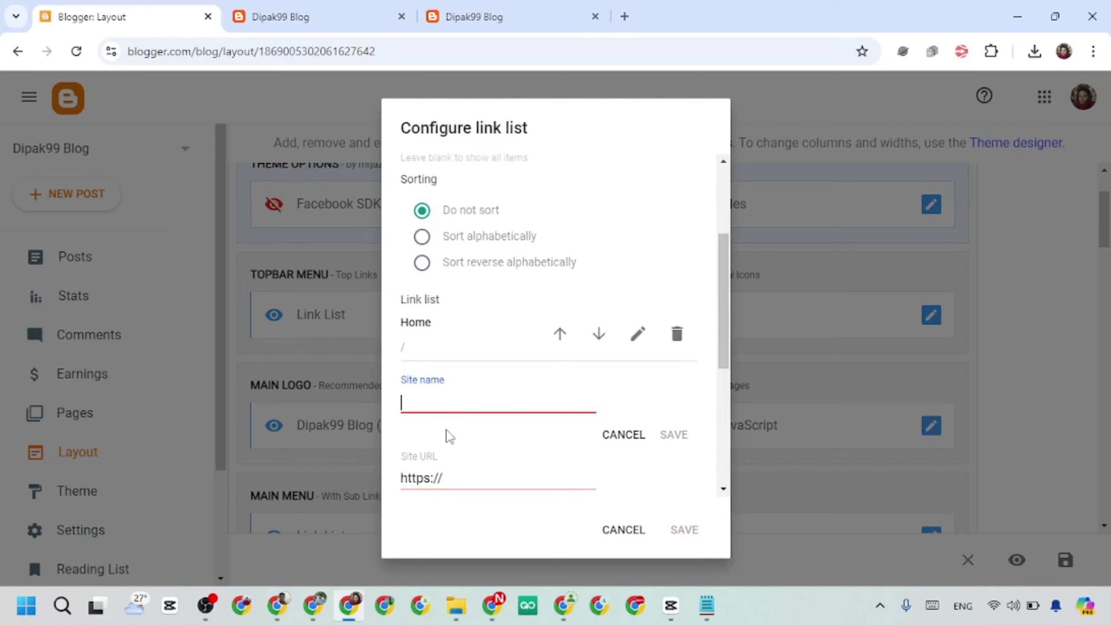
text(About Us)
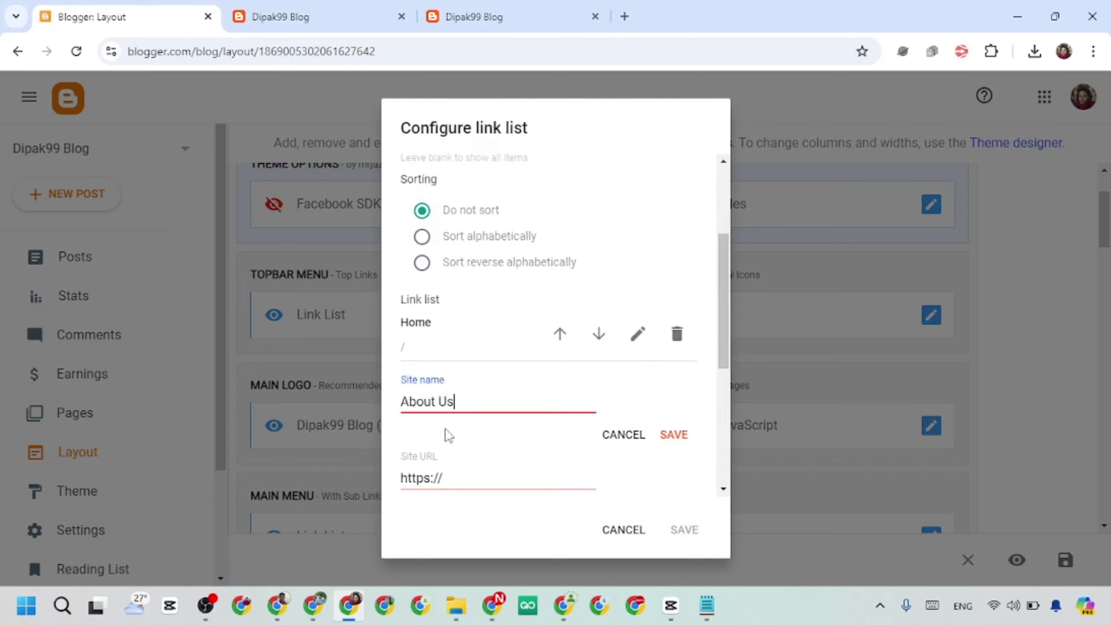
triple_click(453, 477)
key(BackSpace)
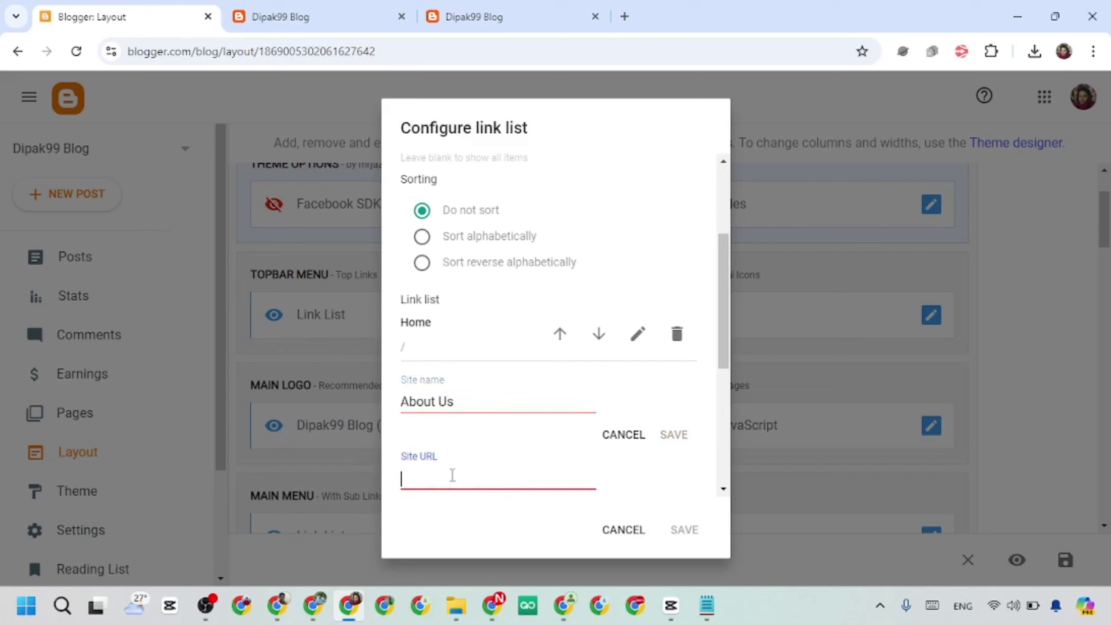
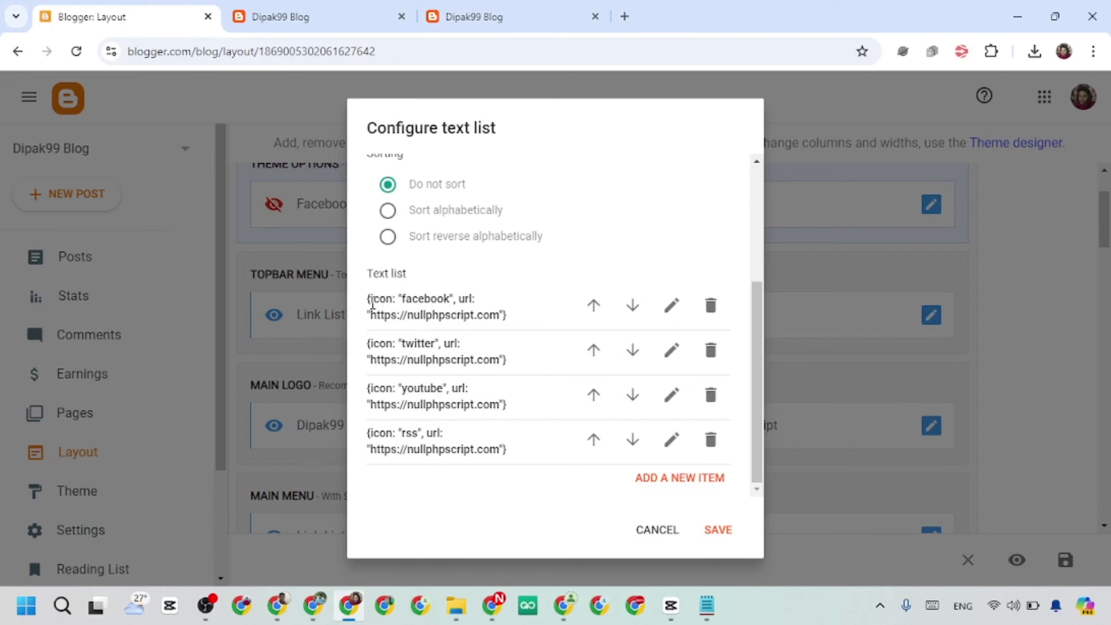
Open the facebook item of the Topbar Icons text list for editing and go to the end of its text.
click(671, 305)
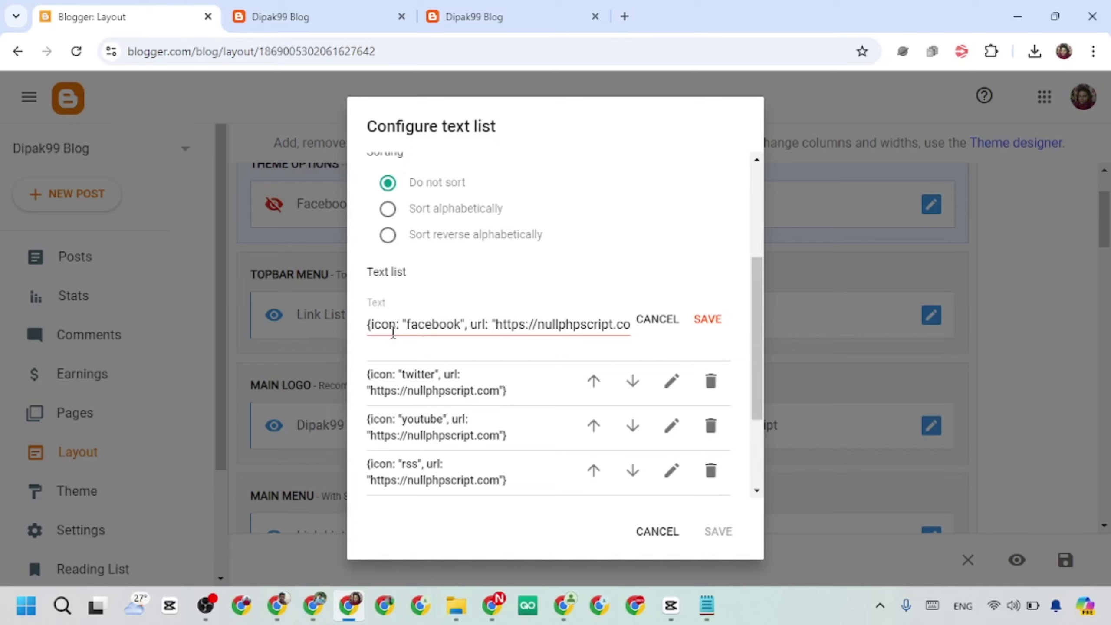
key(End)
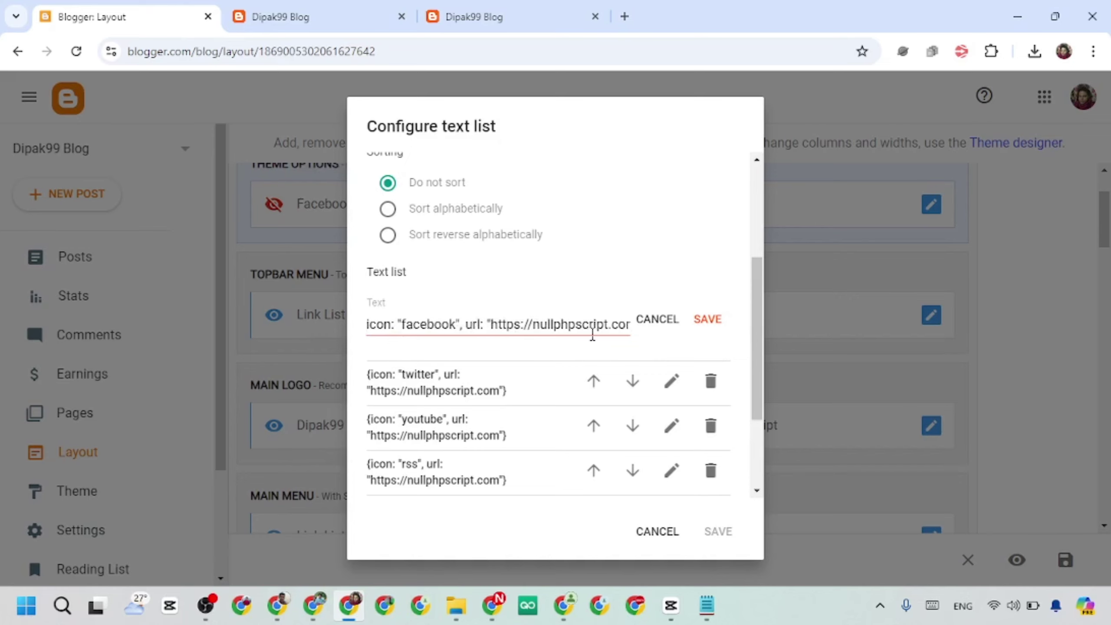
click(624, 16)
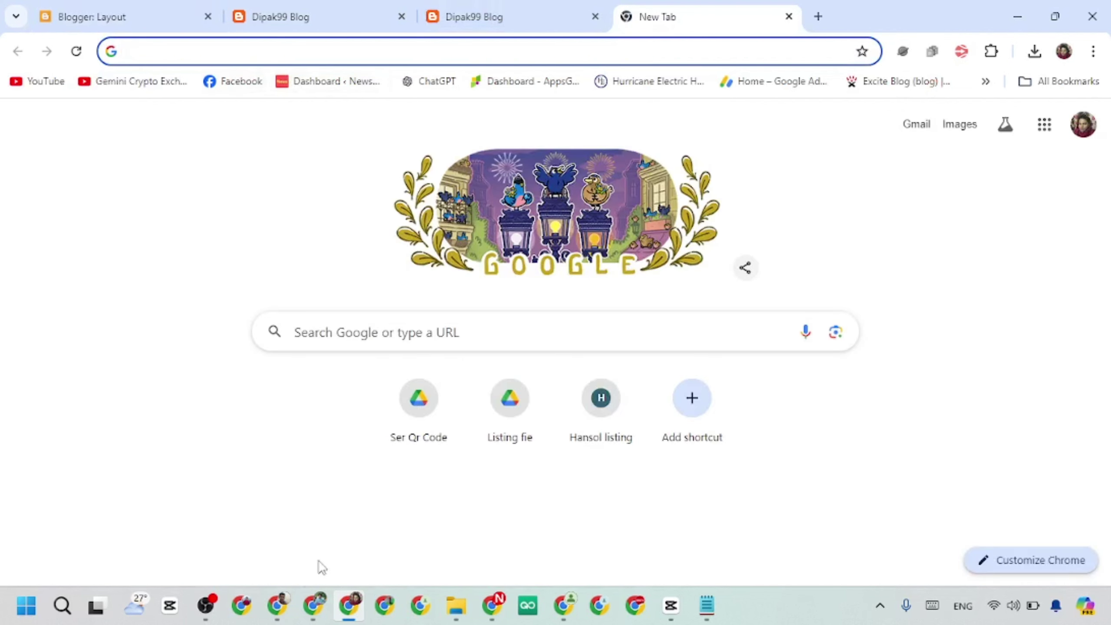
click(313, 605)
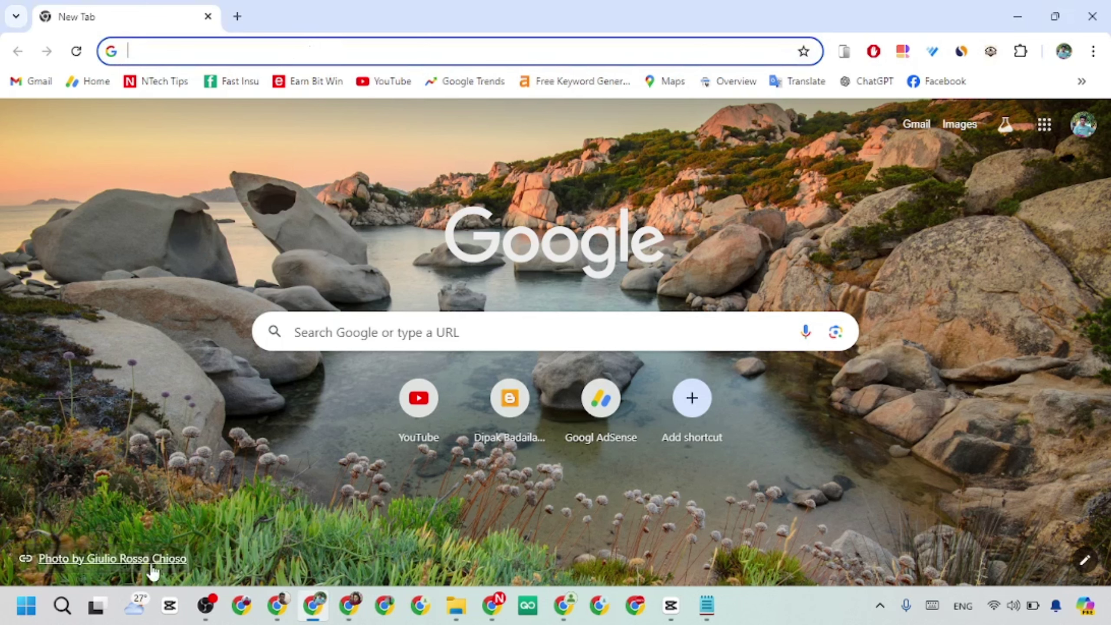
mouse_move(349, 609)
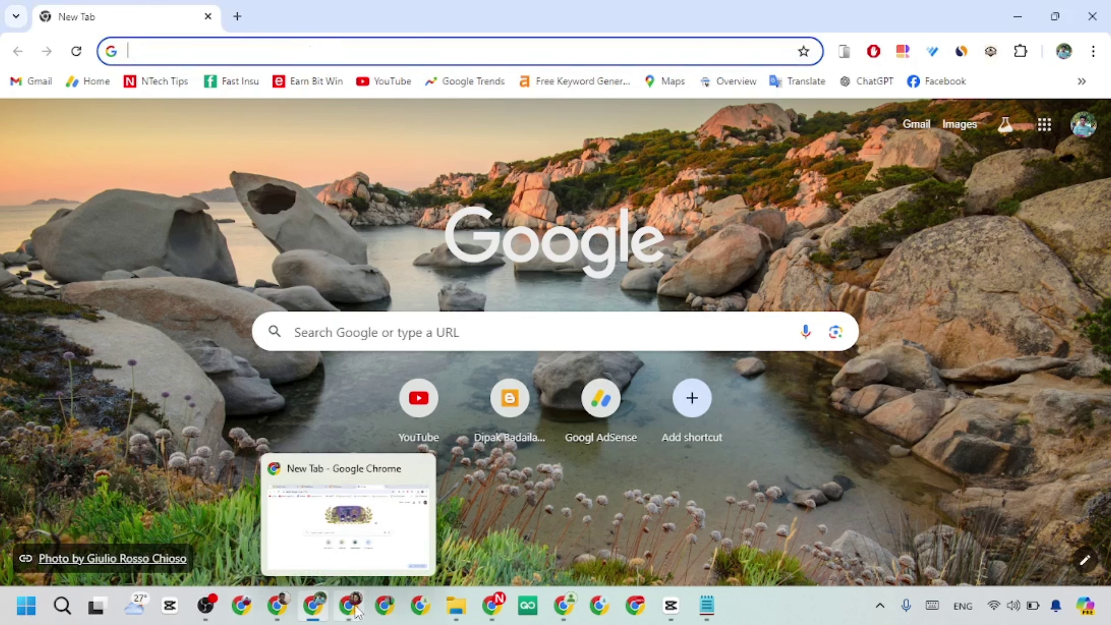
click(350, 516)
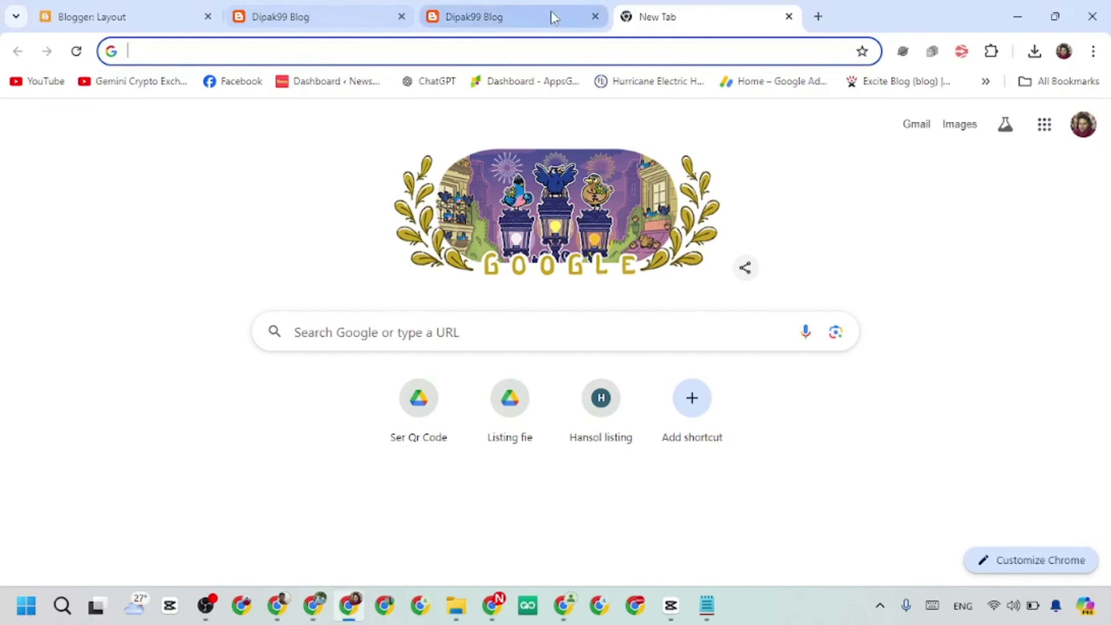
click(110, 13)
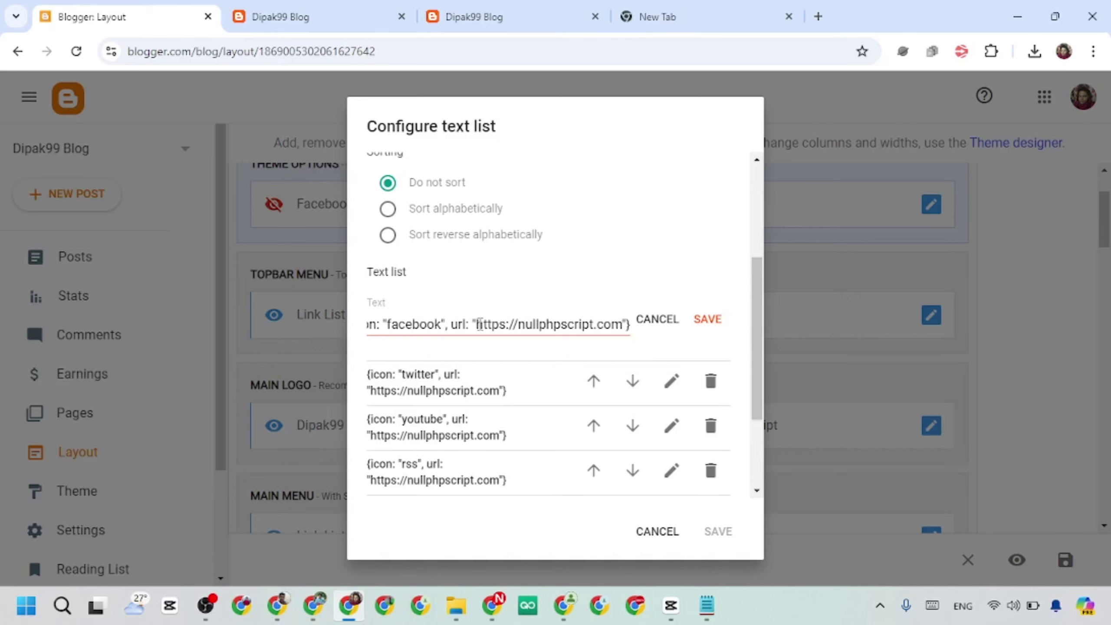
Replace the URL in the facebook item with "Your facebook url" and save the item.
drag(477, 329, 618, 329)
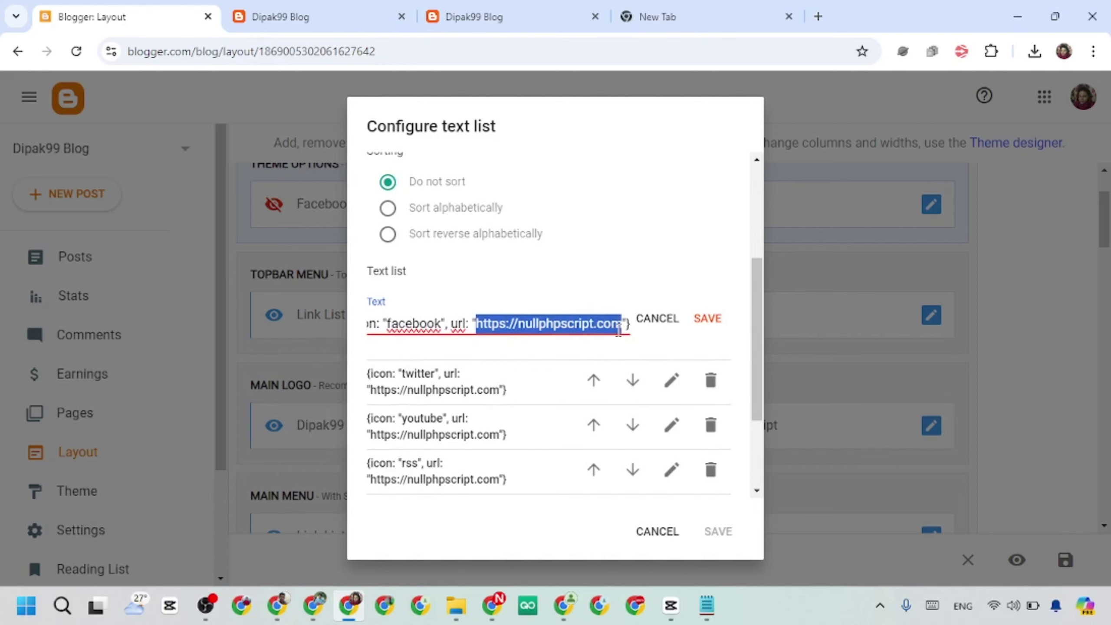
key(BackSpace)
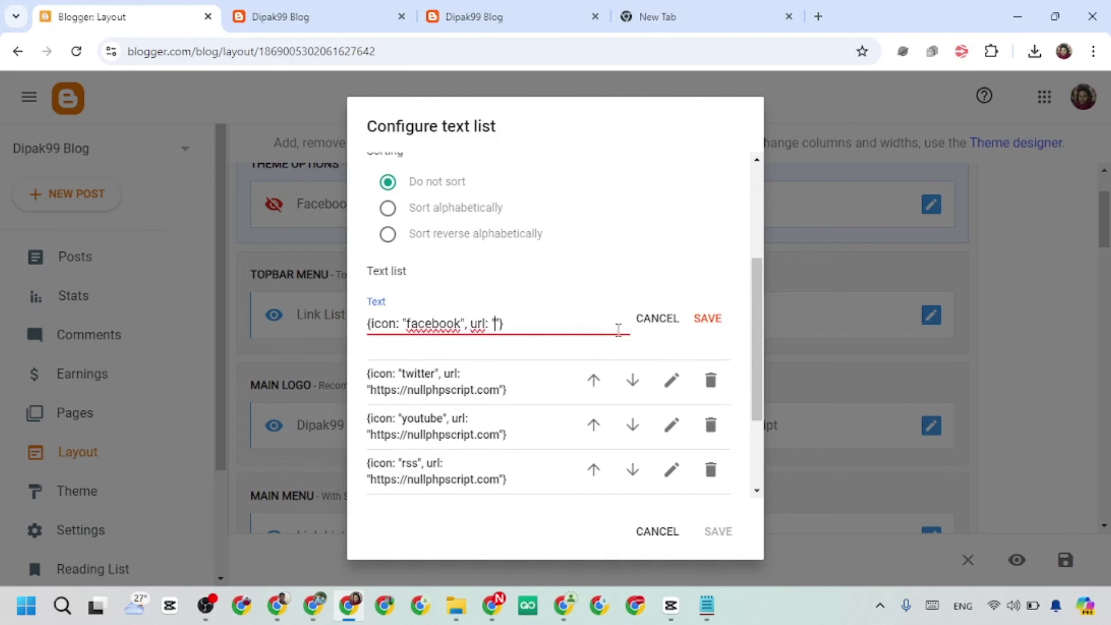
text(Your facebook url)
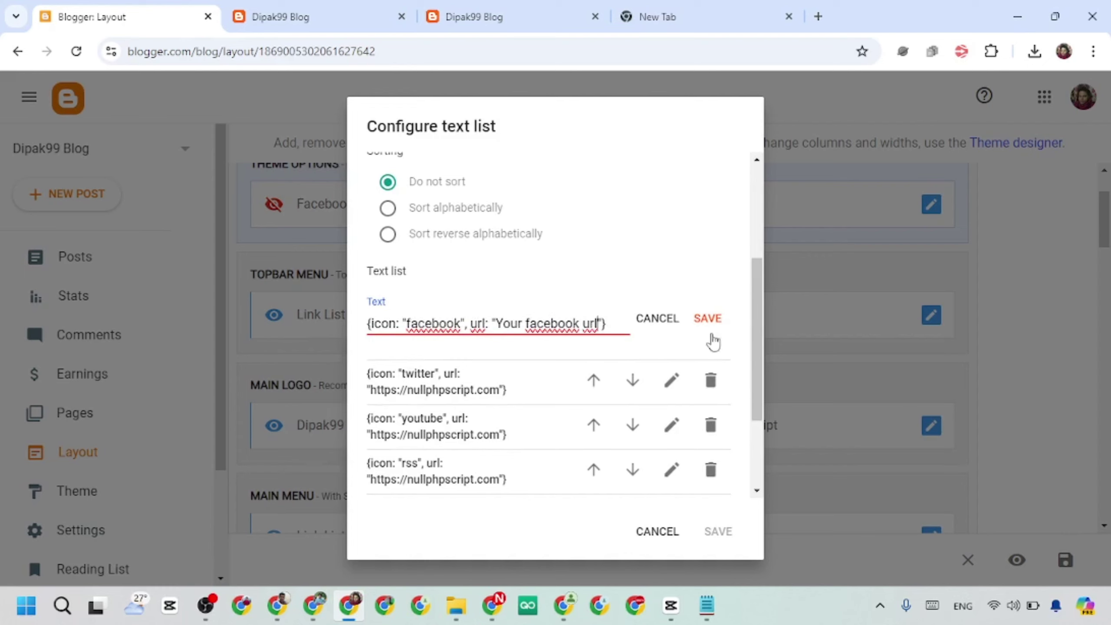
click(707, 320)
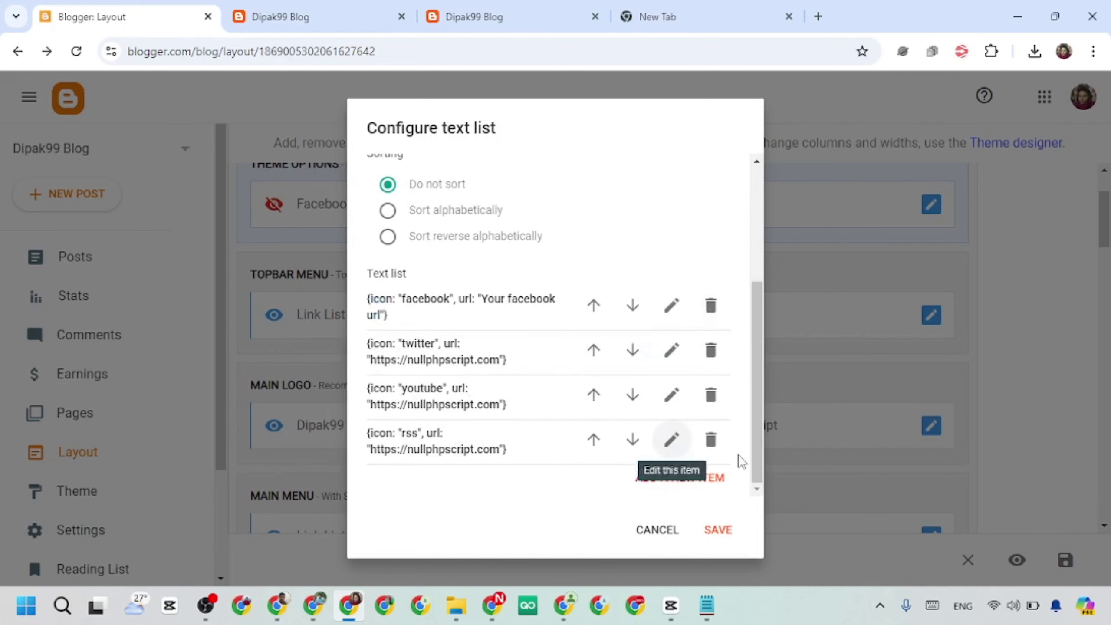
Delete the rss item from the Topbar Icons text list, save the gadget and reload the live blog.
click(710, 439)
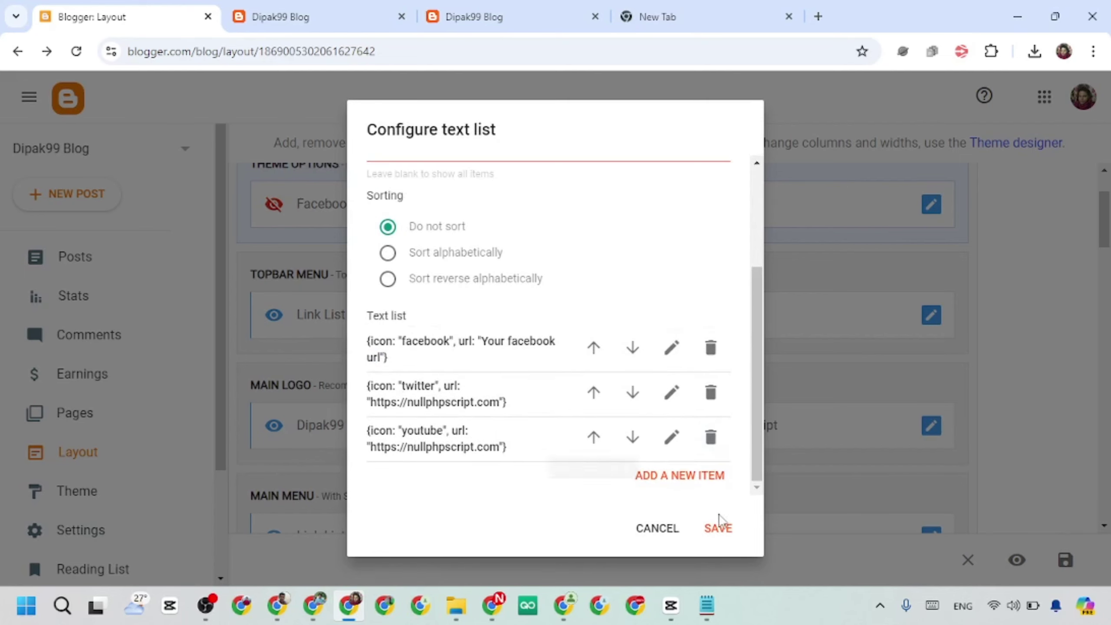
click(718, 529)
click(324, 3)
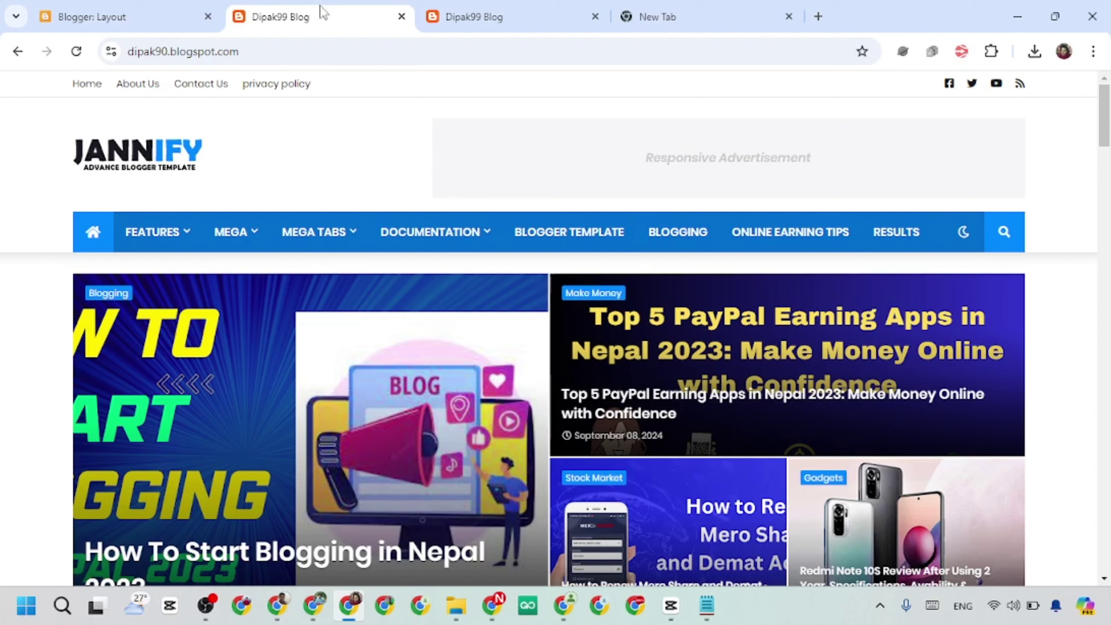
click(76, 52)
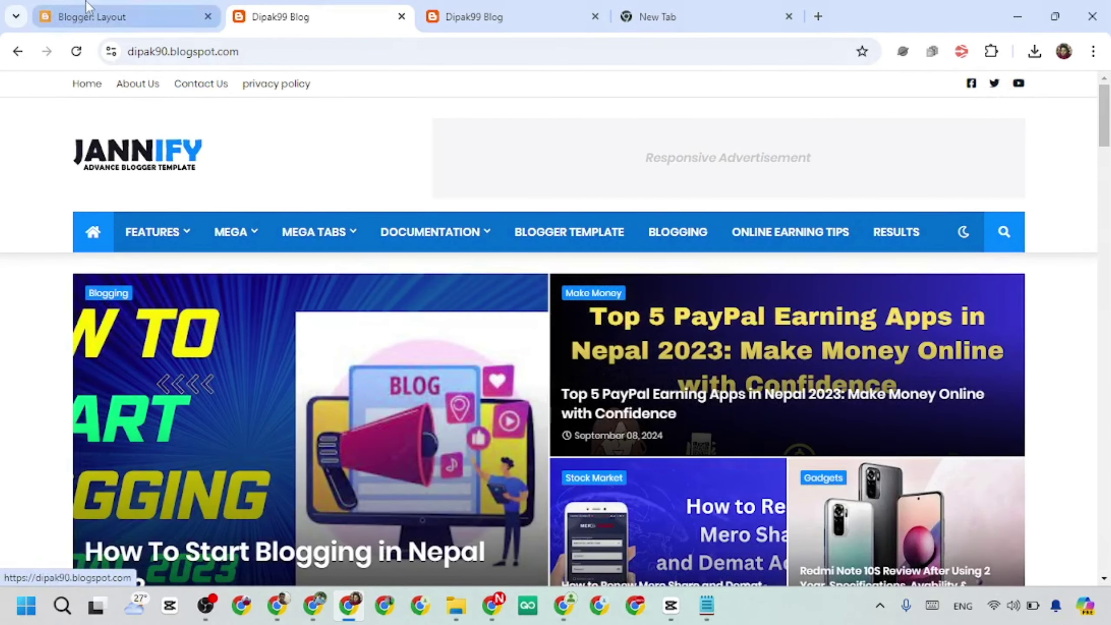
Open the Main Logo header gadget in the blog layout and switch its image source to Upload image from computer.
click(92, 17)
scroll(705, 334, down, 2)
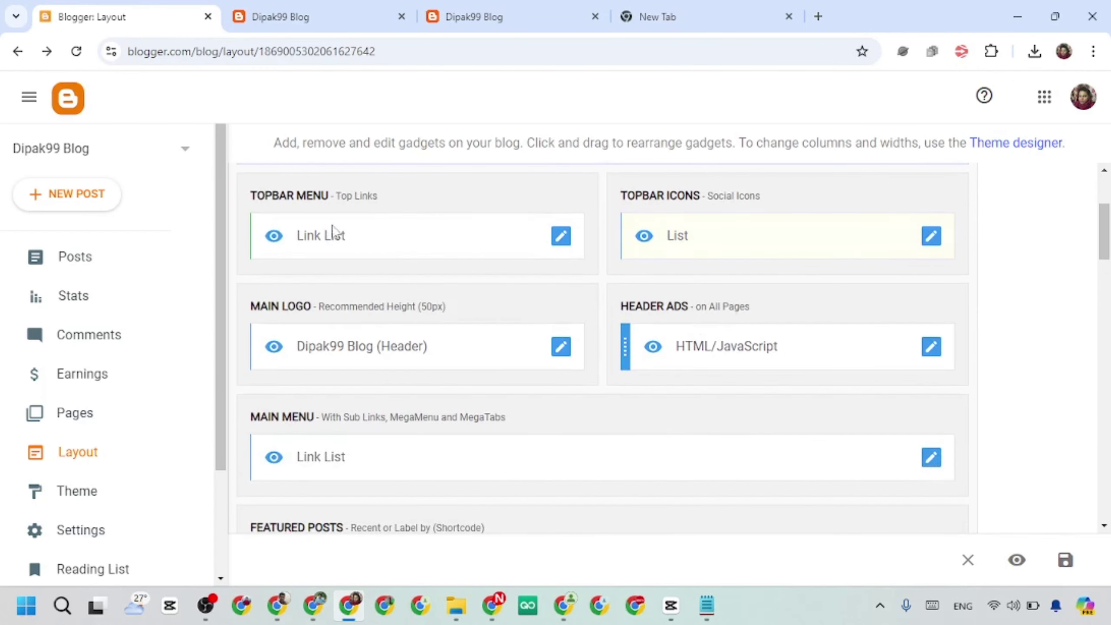
scroll(683, 244, down, 1)
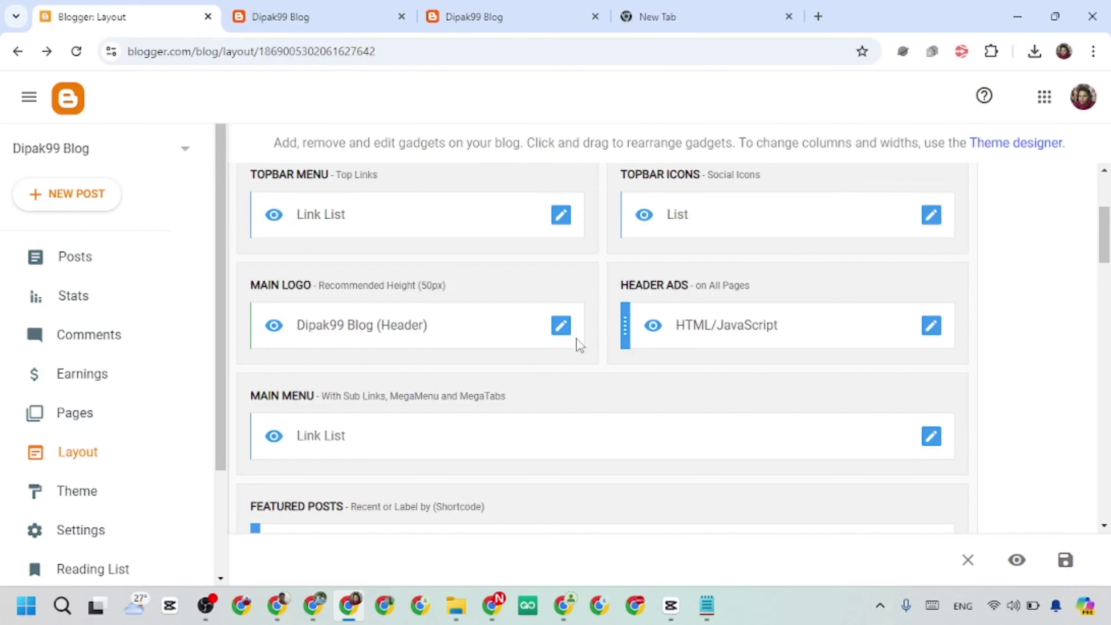
click(561, 326)
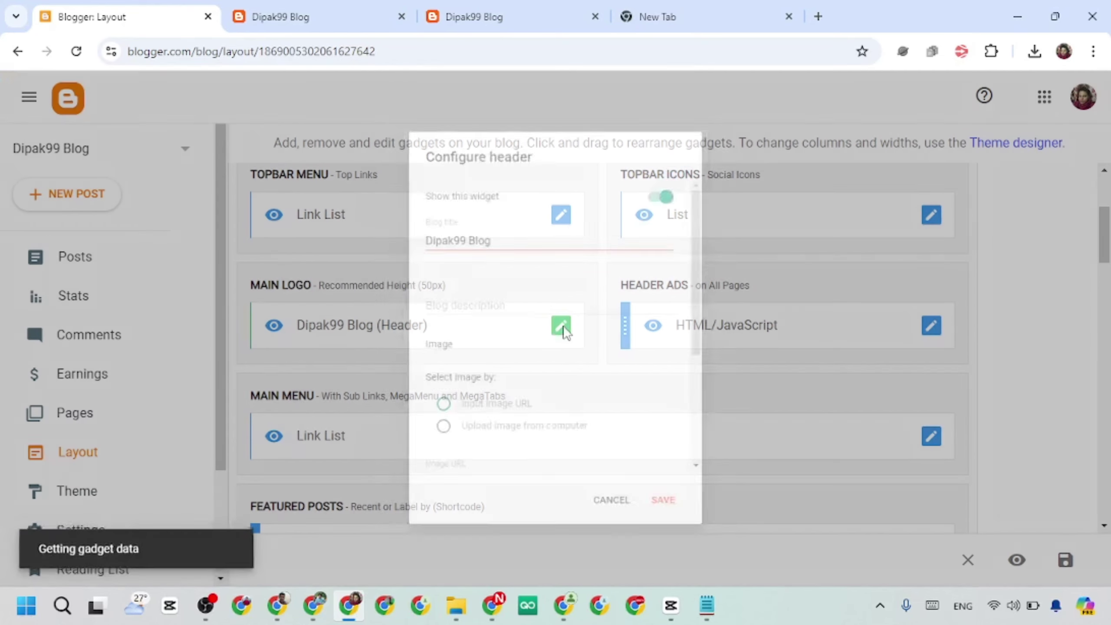
scroll(526, 308, down, 2)
scroll(528, 307, up, 2)
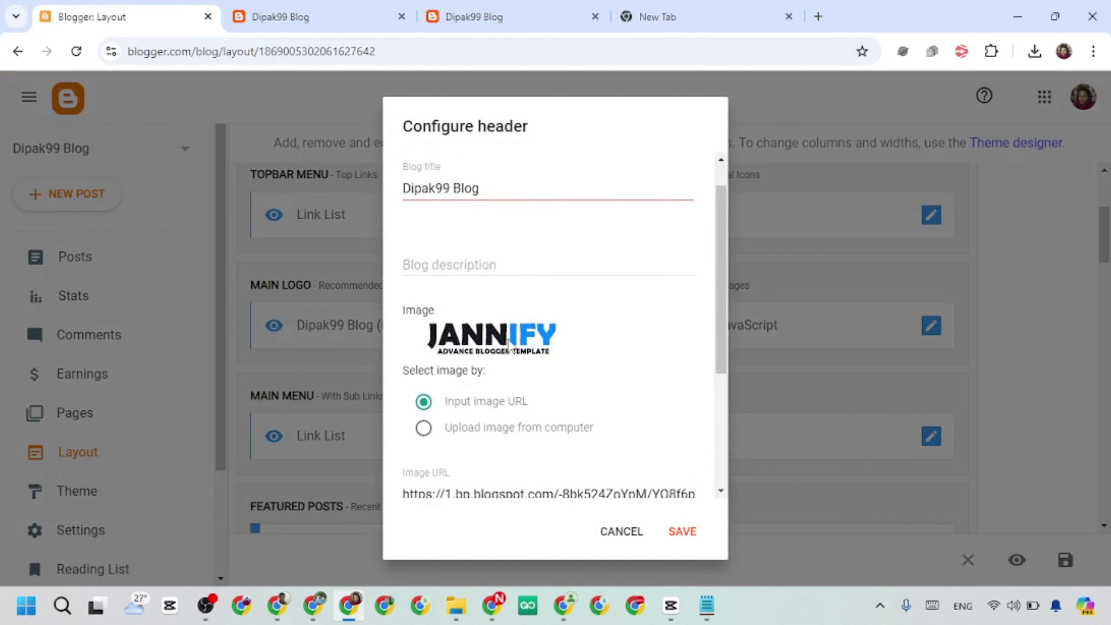
scroll(510, 344, down, 2)
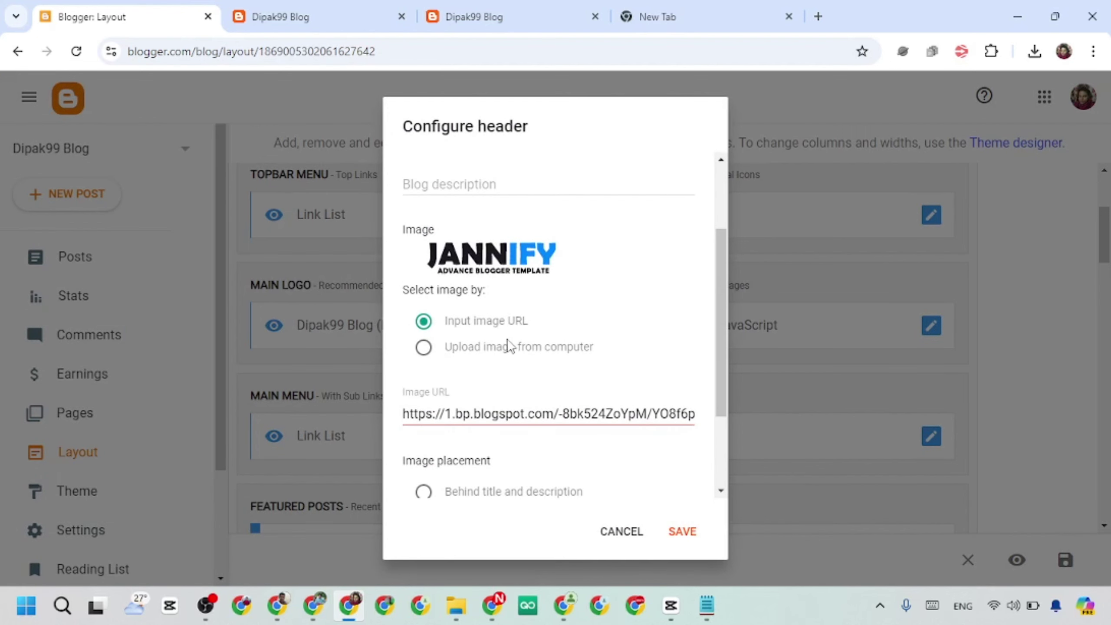
click(424, 347)
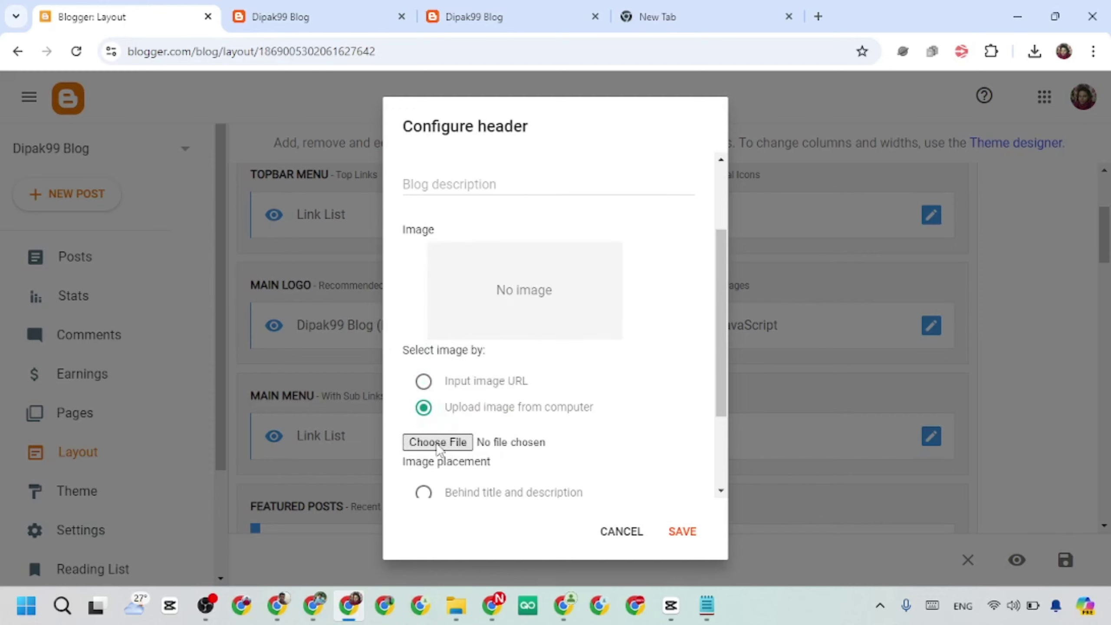
click(459, 441)
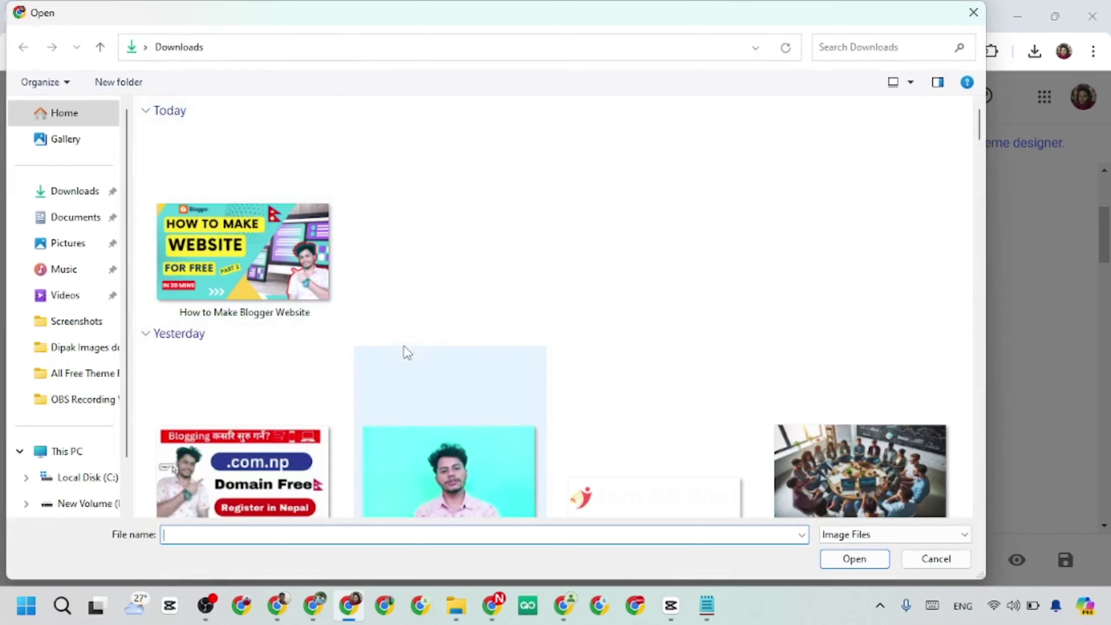
scroll(406, 348, down, 5)
scroll(412, 346, up, 5)
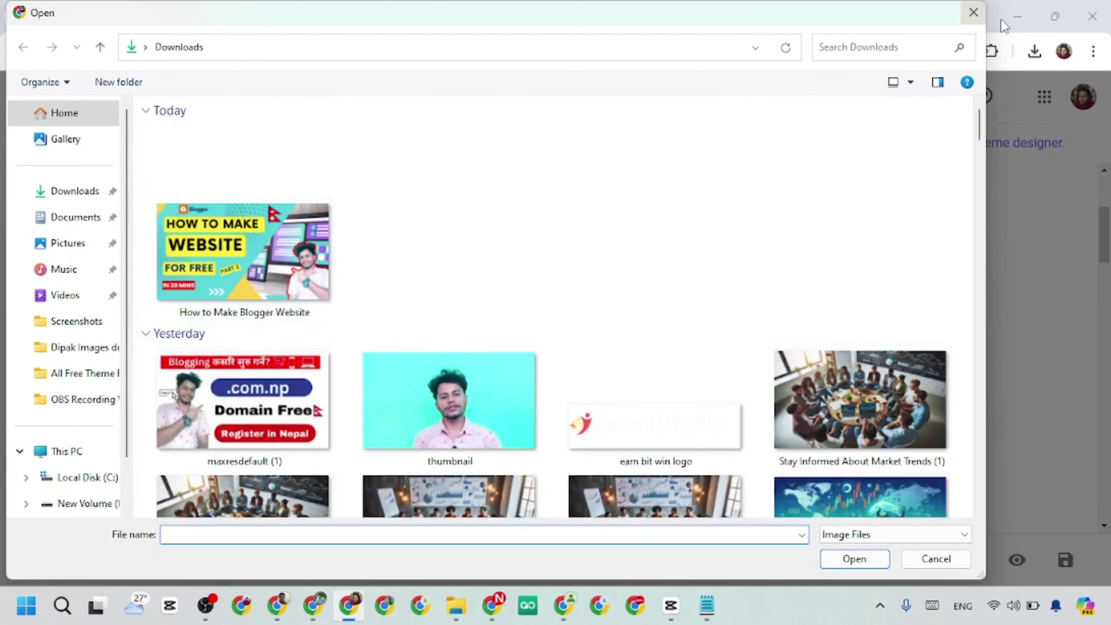
click(973, 12)
Open the website crtnepal.com in the empty browser tab.
click(693, 13)
click(517, 49)
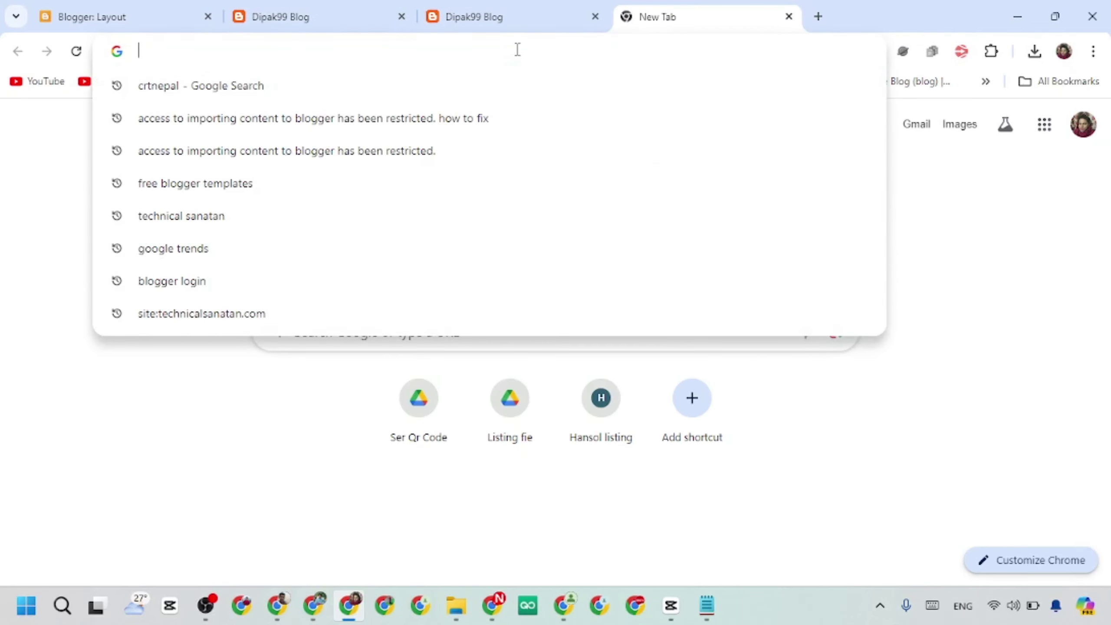
text(crtnepal)
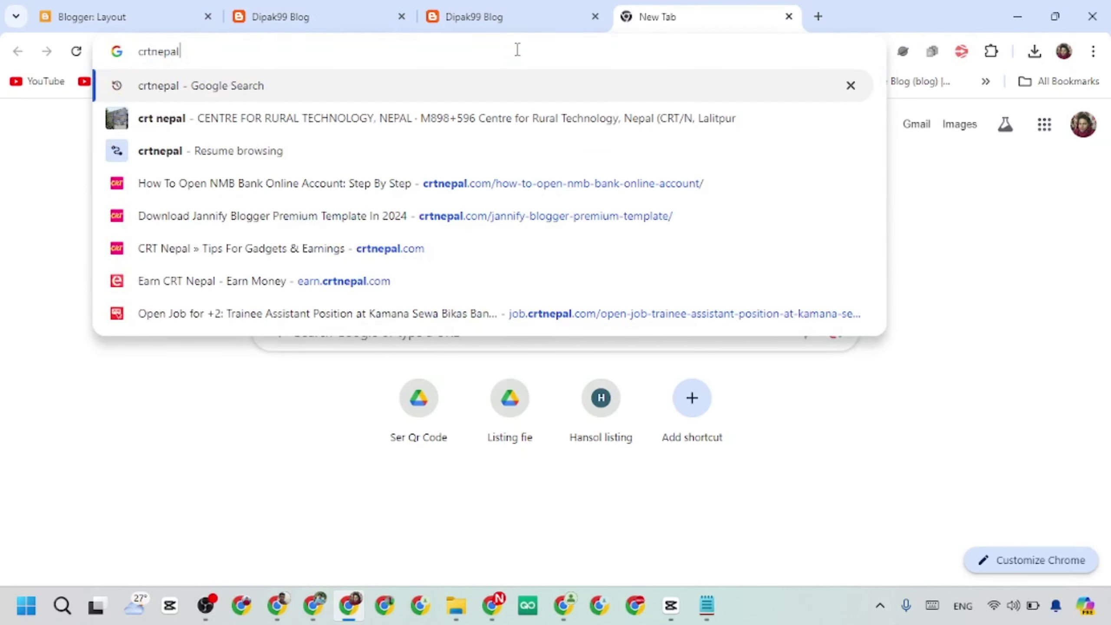
text(.com)
key(Return)
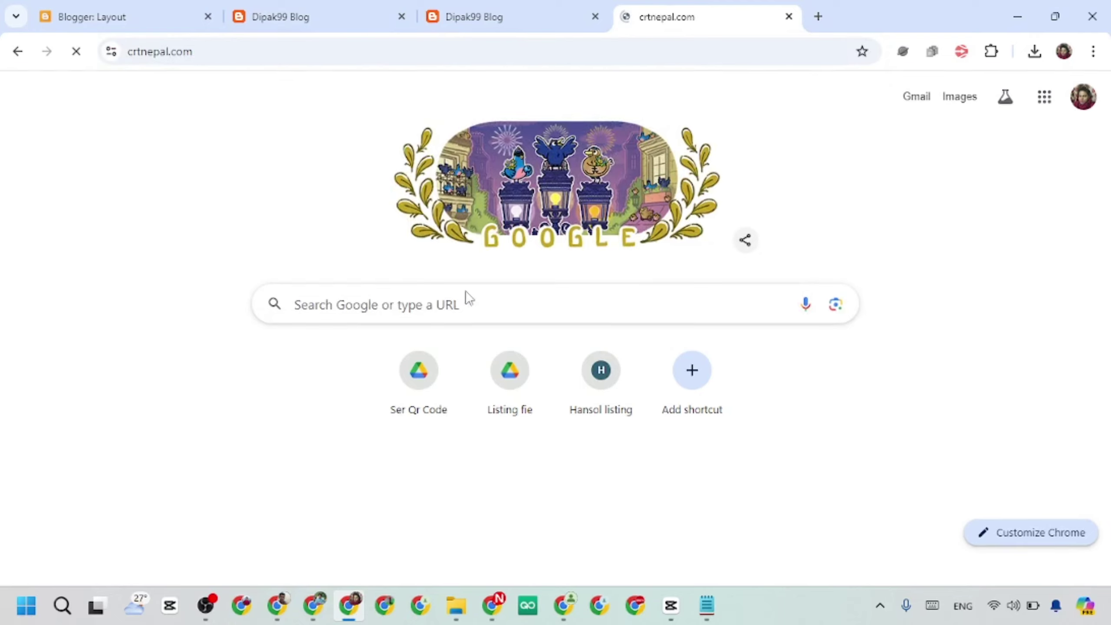
Save the CRT Nepal site's header logo to the Downloads folder as a PNG named "crtnepal logo".
right_click(156, 106)
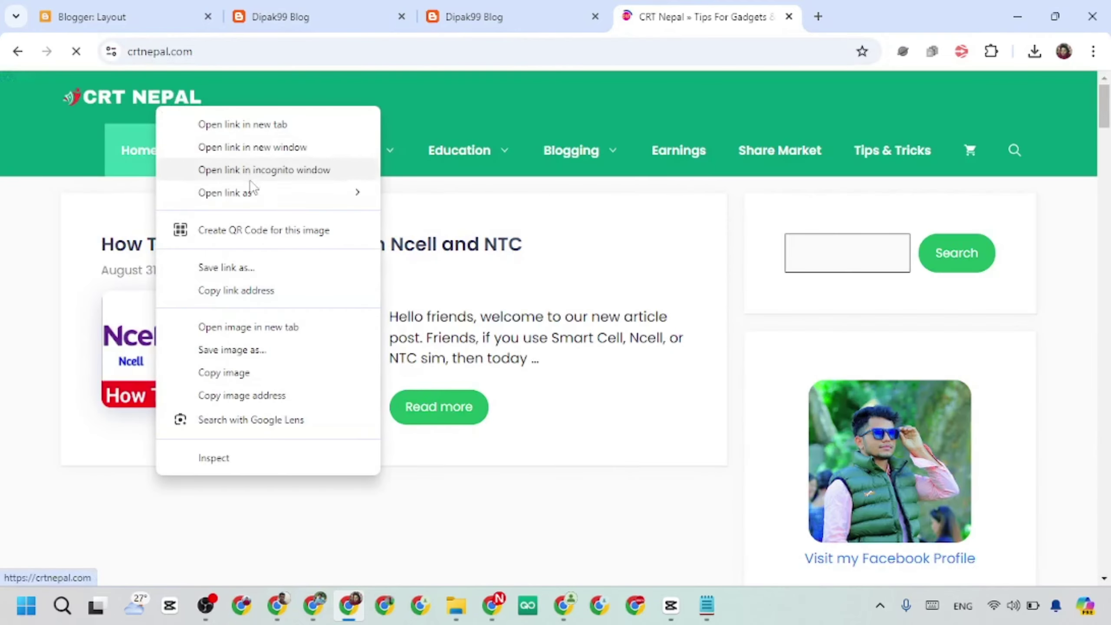
click(247, 350)
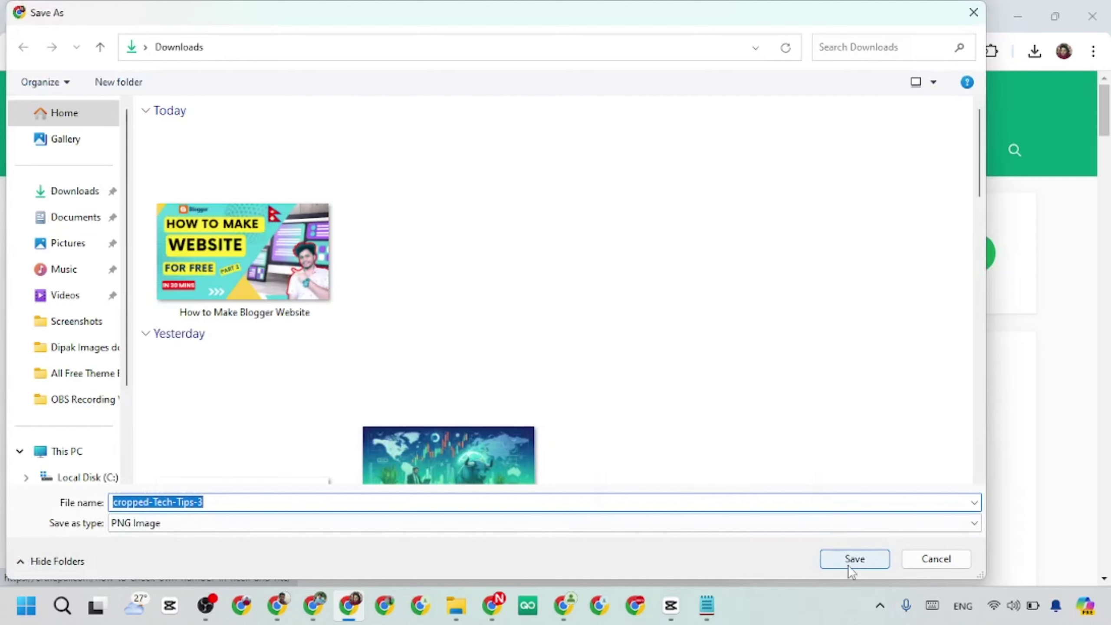
text(crtnepal logo)
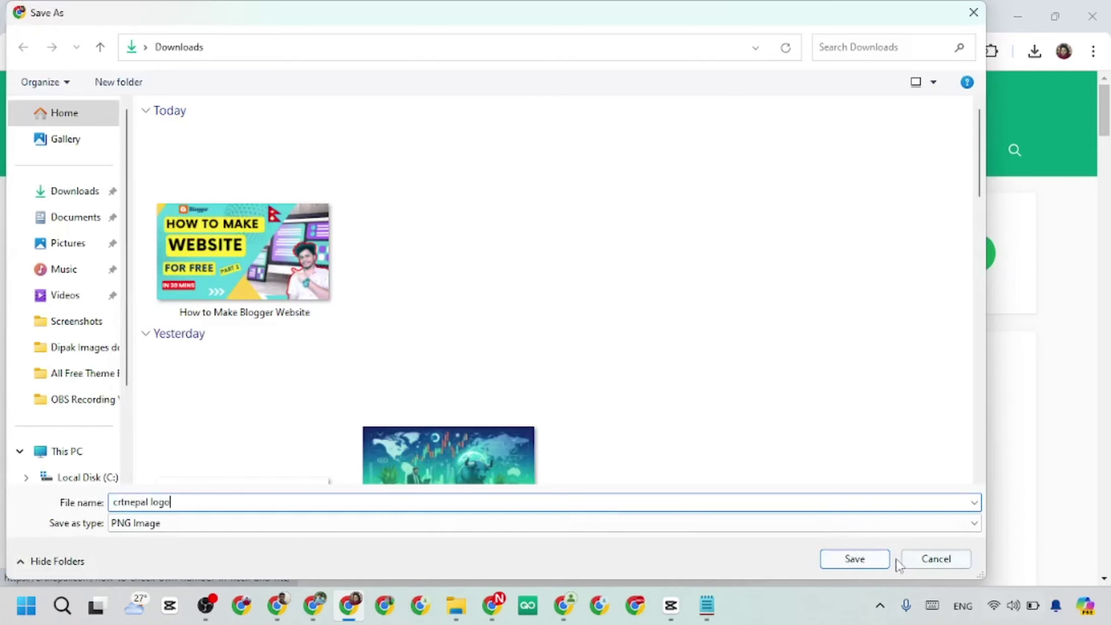
click(854, 559)
Upload the "crtnepal logo" image from Downloads into the Main Logo header gadget and compare it with the live blog's header.
click(99, 9)
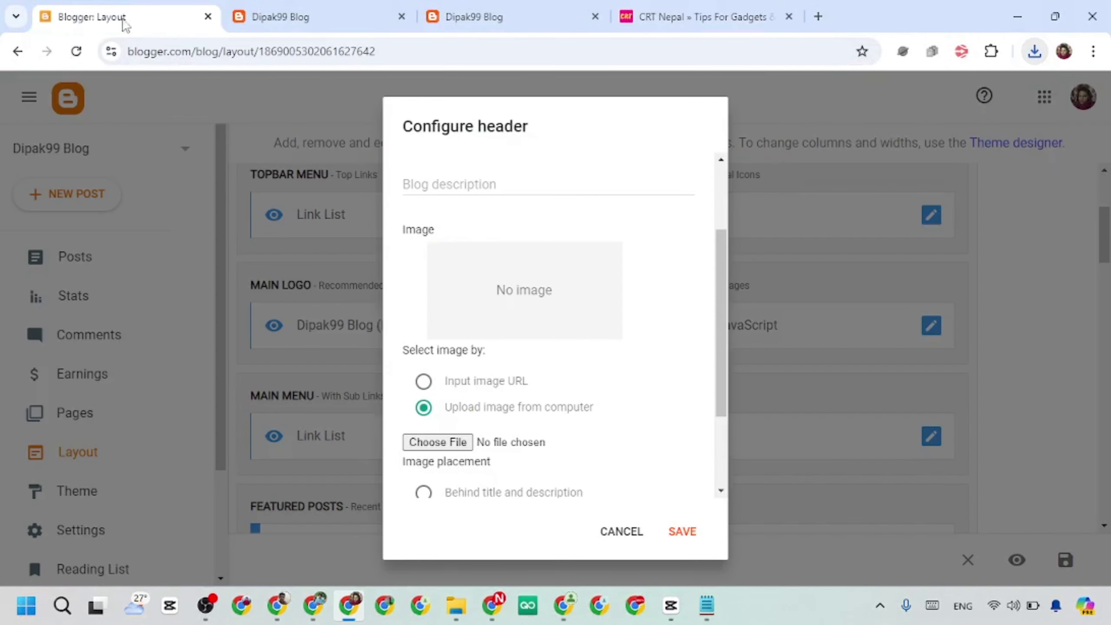
click(442, 441)
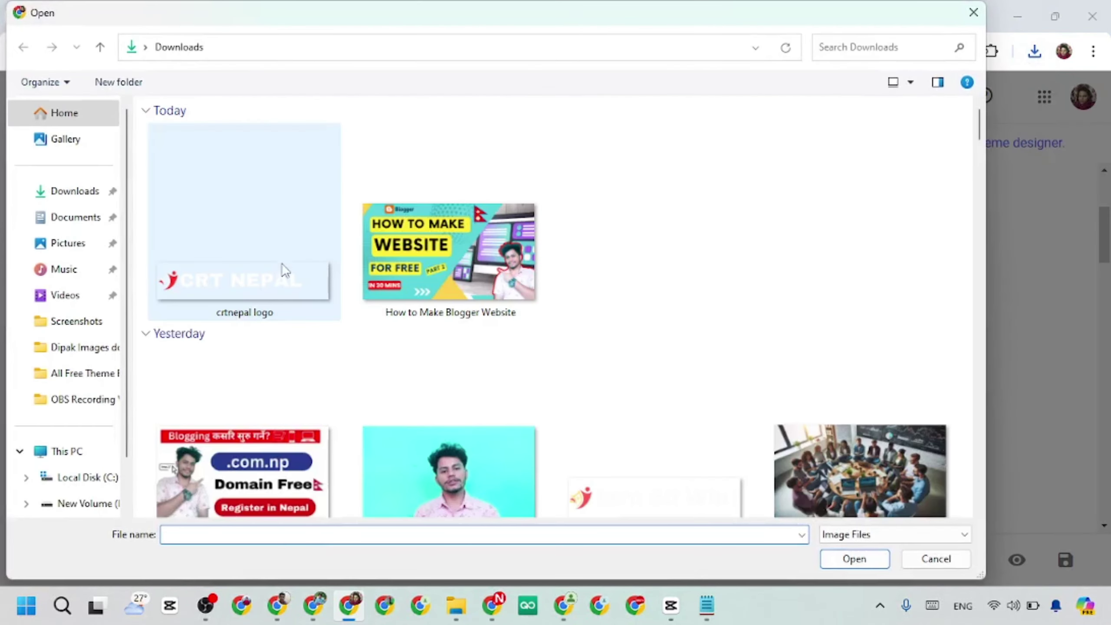
click(269, 304)
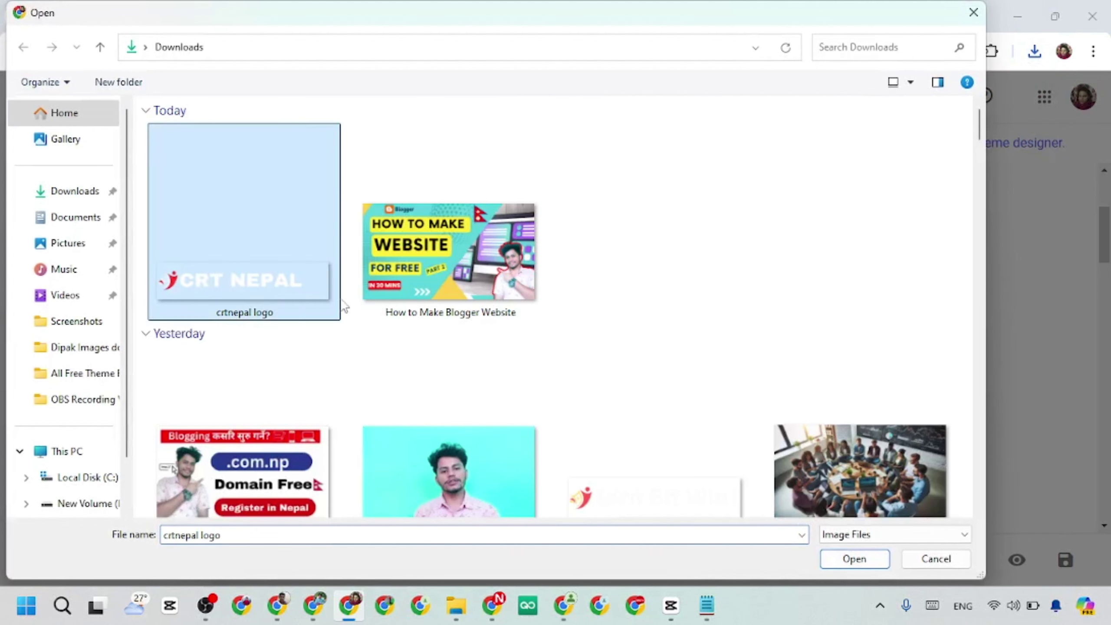
click(853, 561)
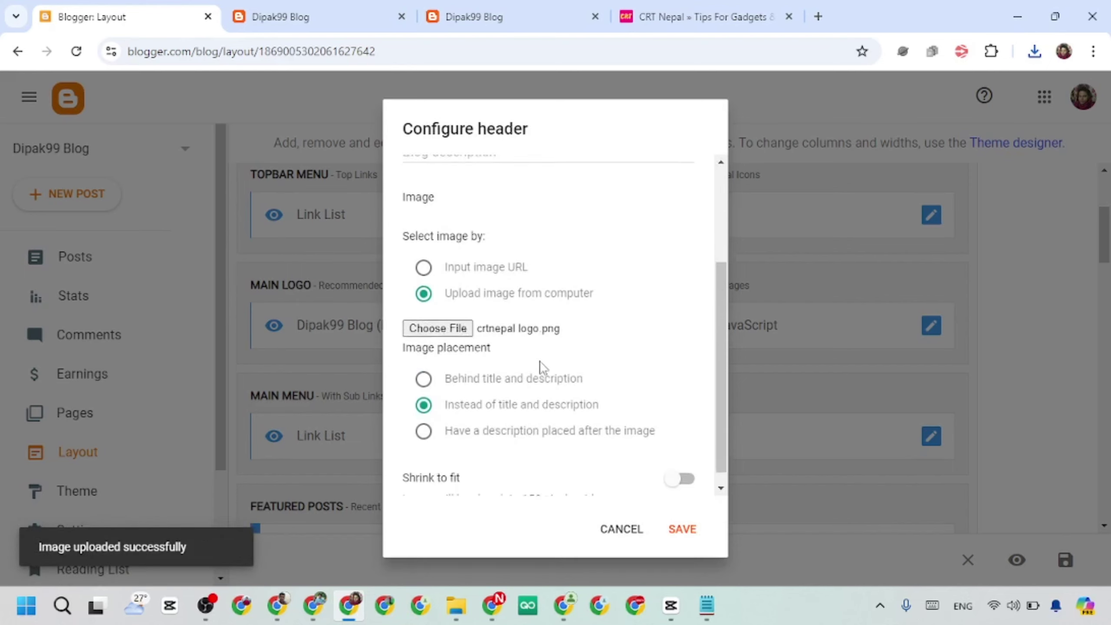
scroll(524, 342, up, 2)
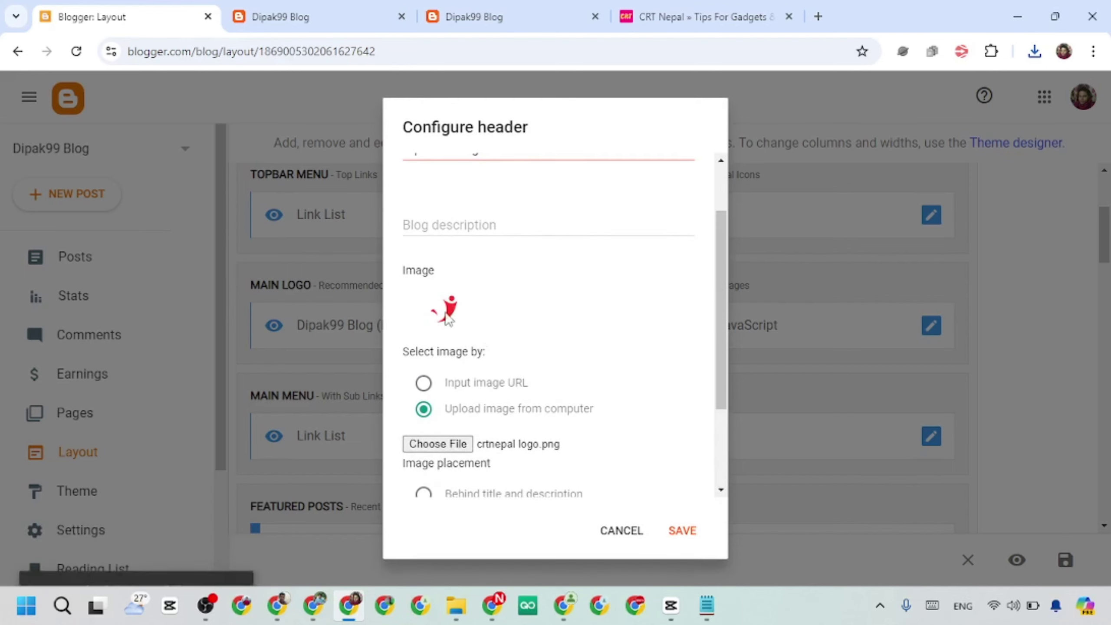
scroll(504, 317, down, 1)
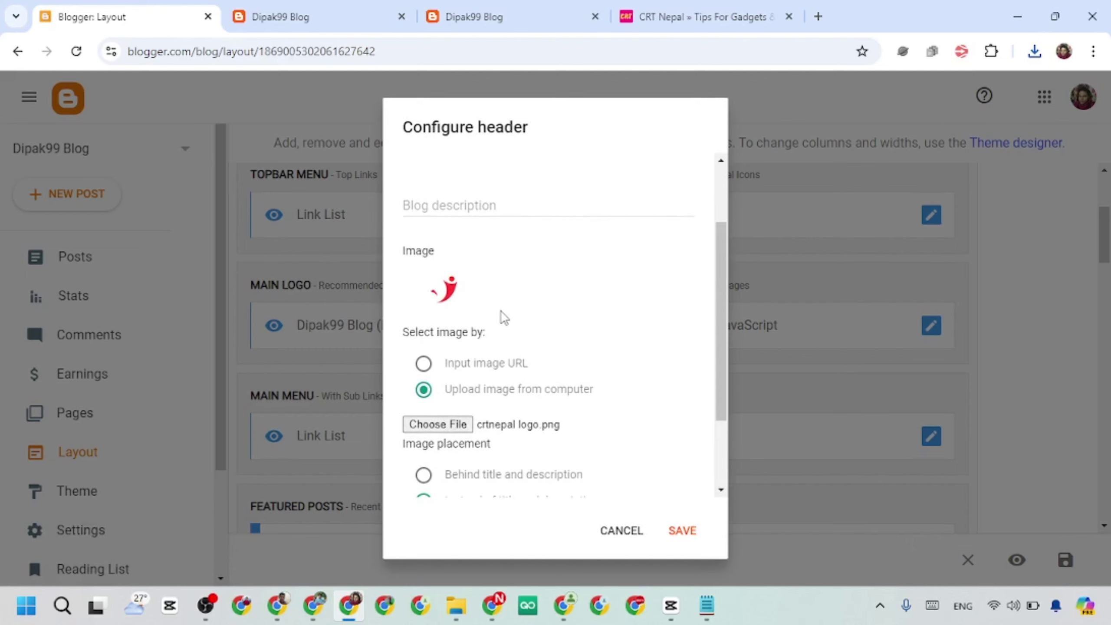
click(279, 17)
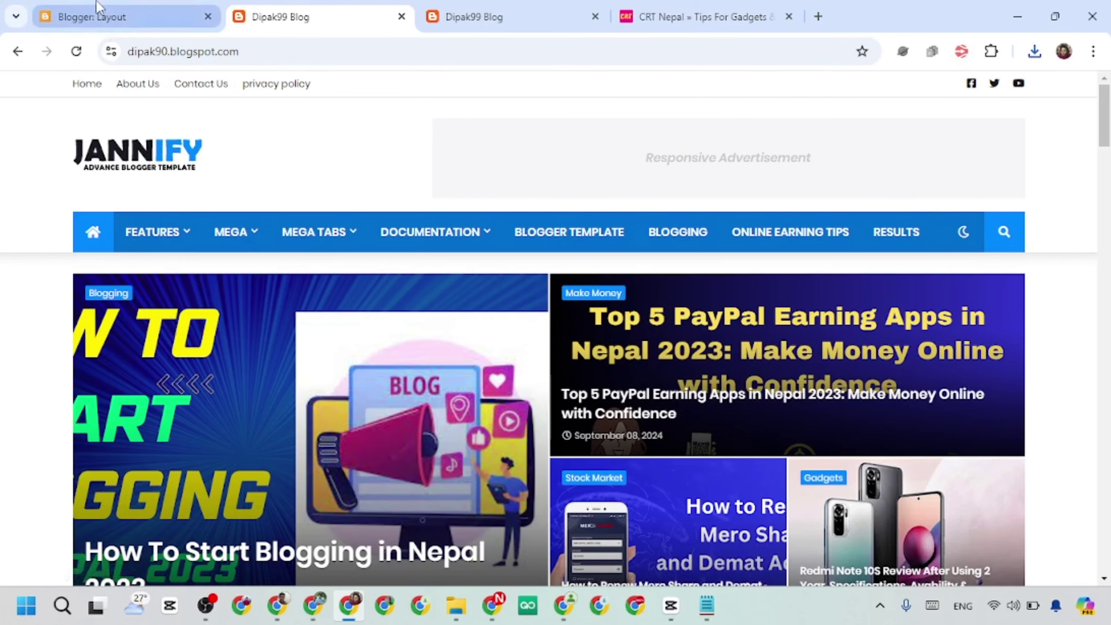
click(109, 17)
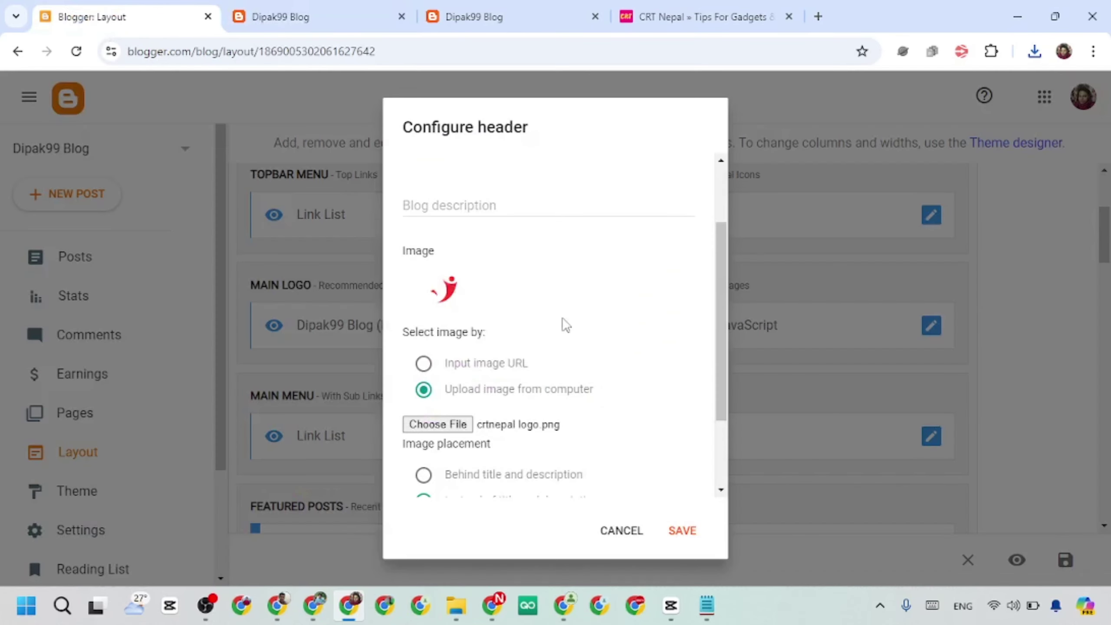
Examine the CRT Nepal website's home page down to the footer and back, including how its logo is shown.
click(694, 9)
scroll(1037, 193, down, 15)
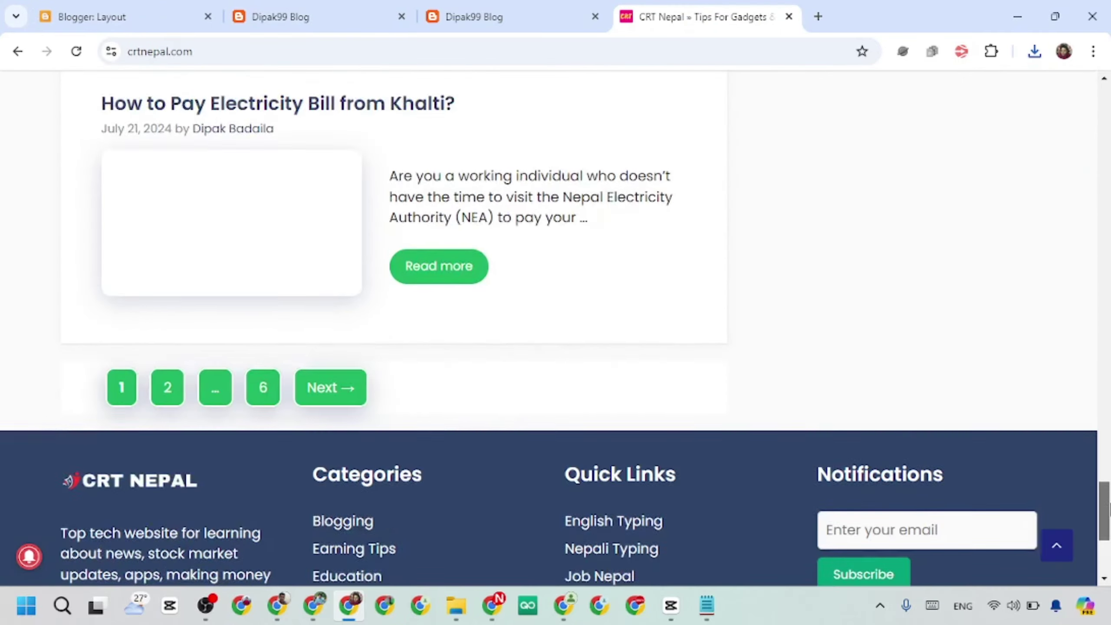
scroll(556, 328, up, 5)
scroll(556, 328, down, 5)
scroll(556, 328, up, 20)
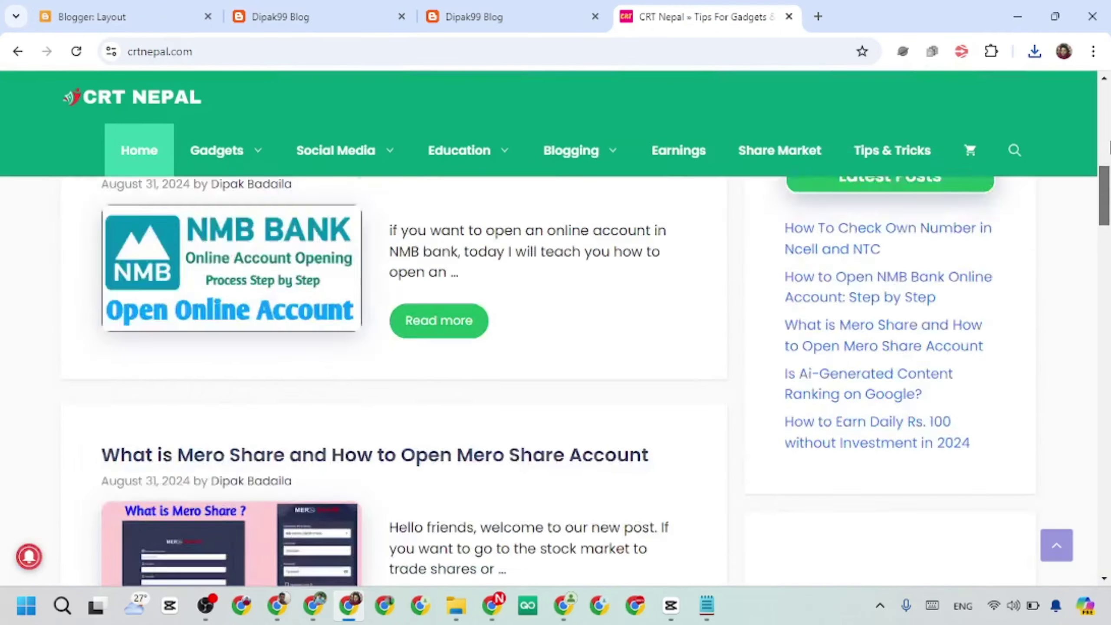
scroll(555, 328, up, 5)
scroll(555, 328, down, 5)
scroll(555, 328, up, 5)
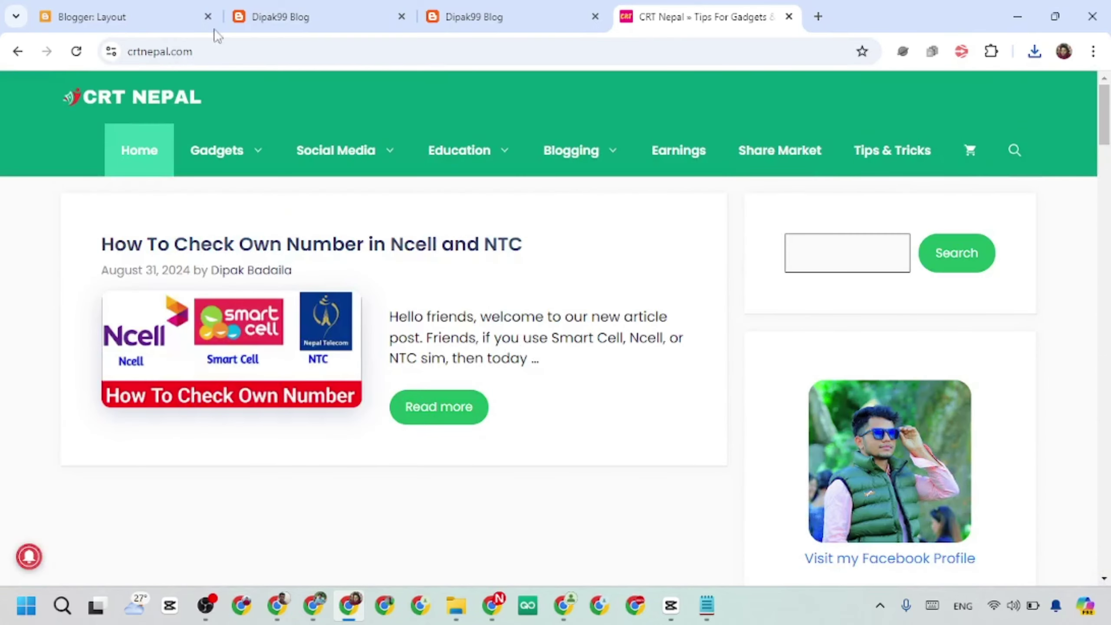
Save the Main Logo header gadget with the CRT Nepal logo placed instead of title and description.
click(206, 17)
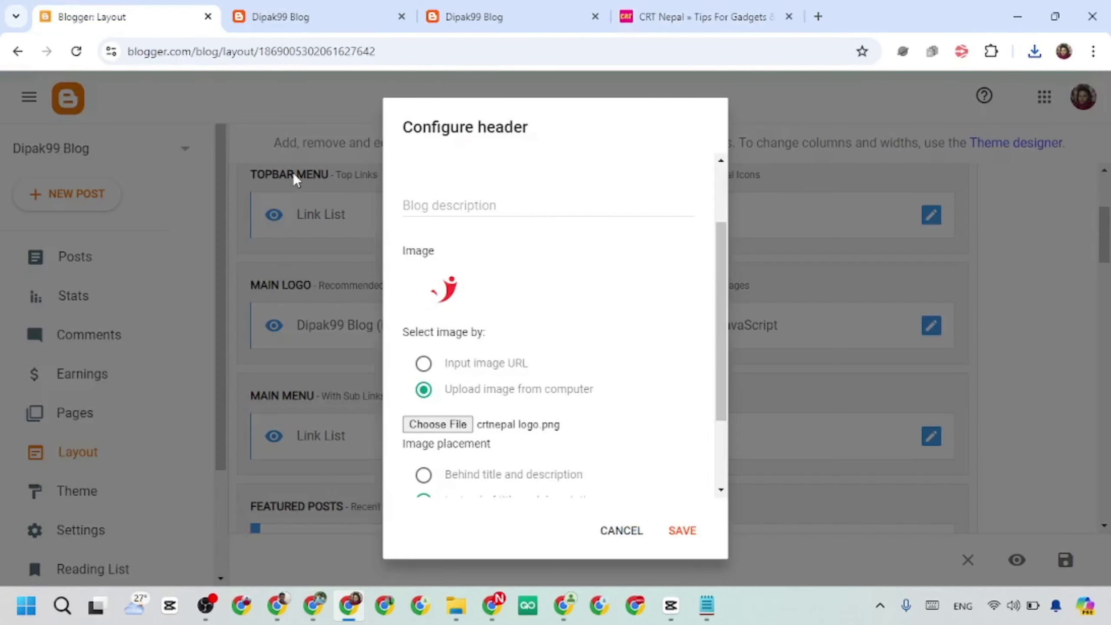
scroll(457, 332, down, 1)
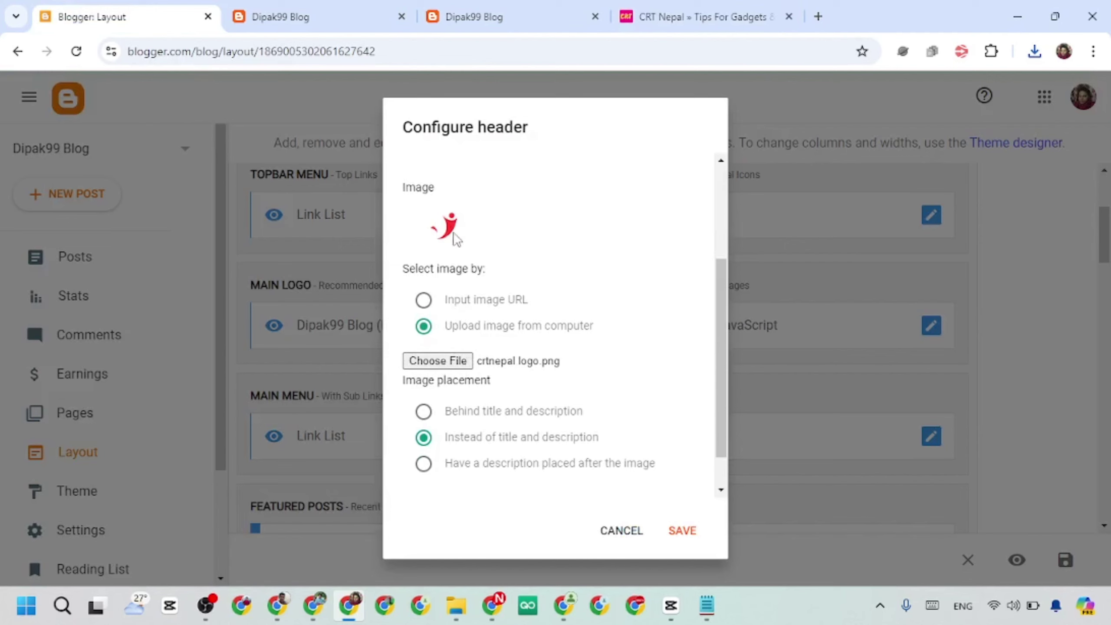
scroll(454, 231, down, 1)
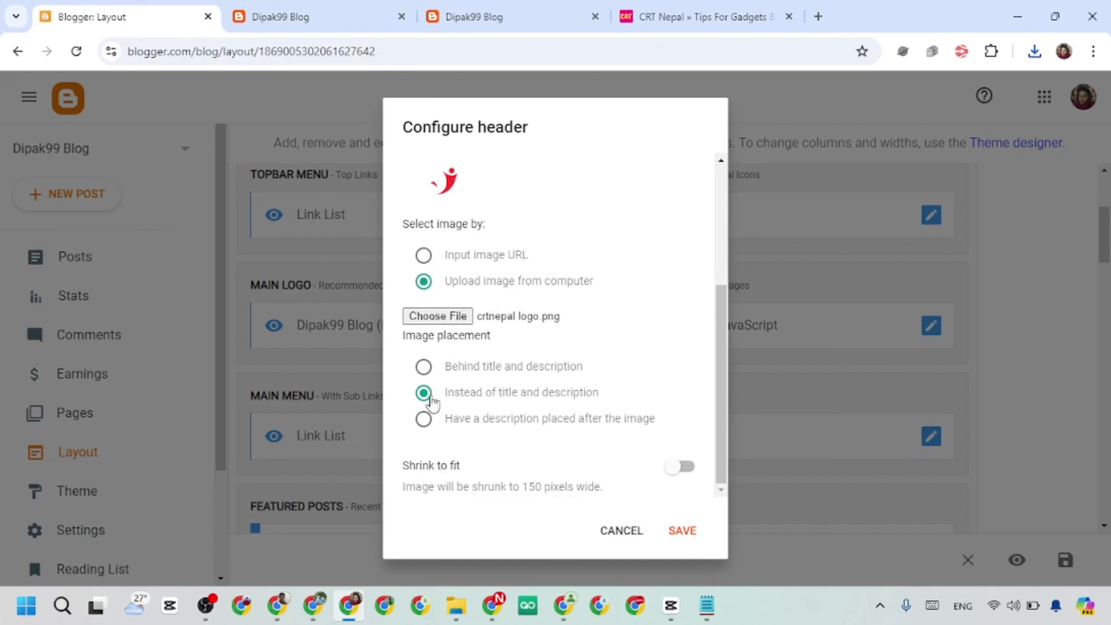
click(682, 530)
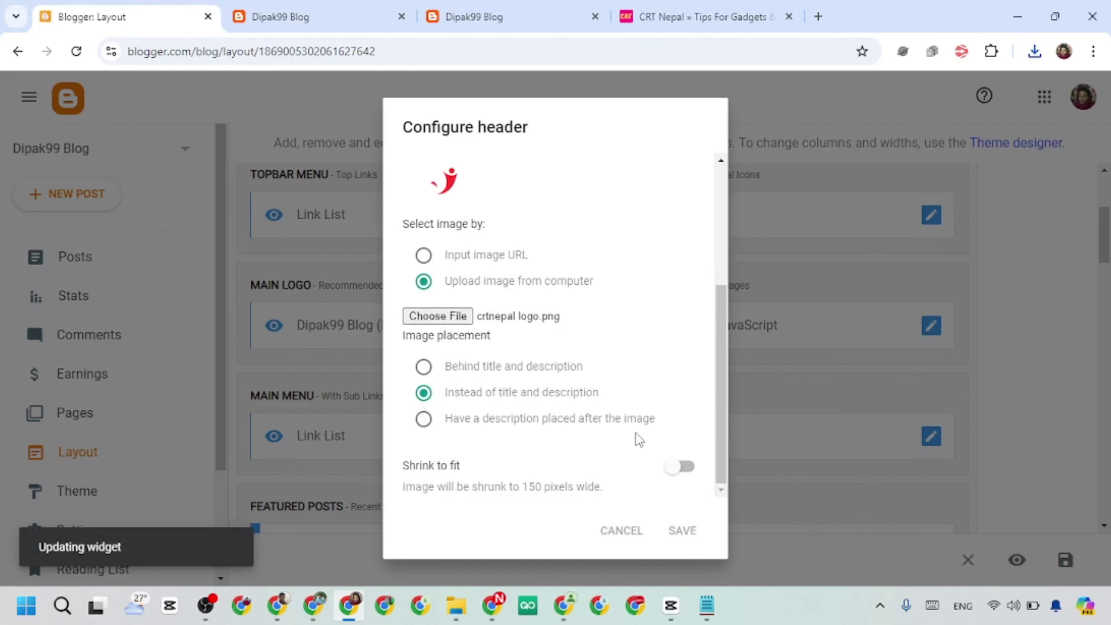
Reload the live blog and magnify the header to examine the new logo.
click(290, 13)
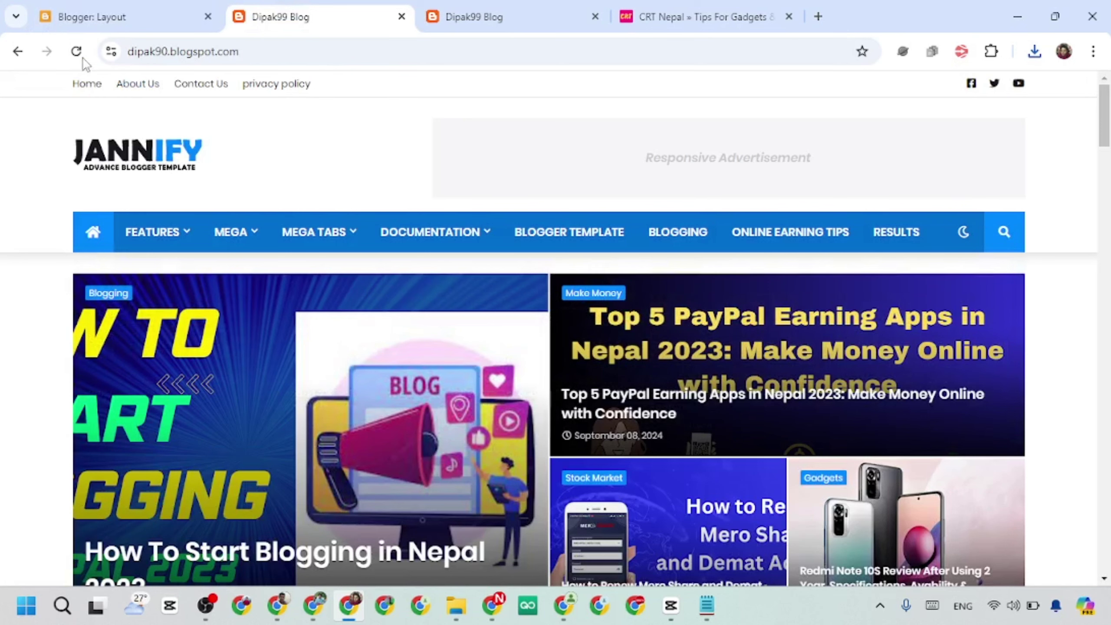
click(79, 53)
mouse_move(457, 280)
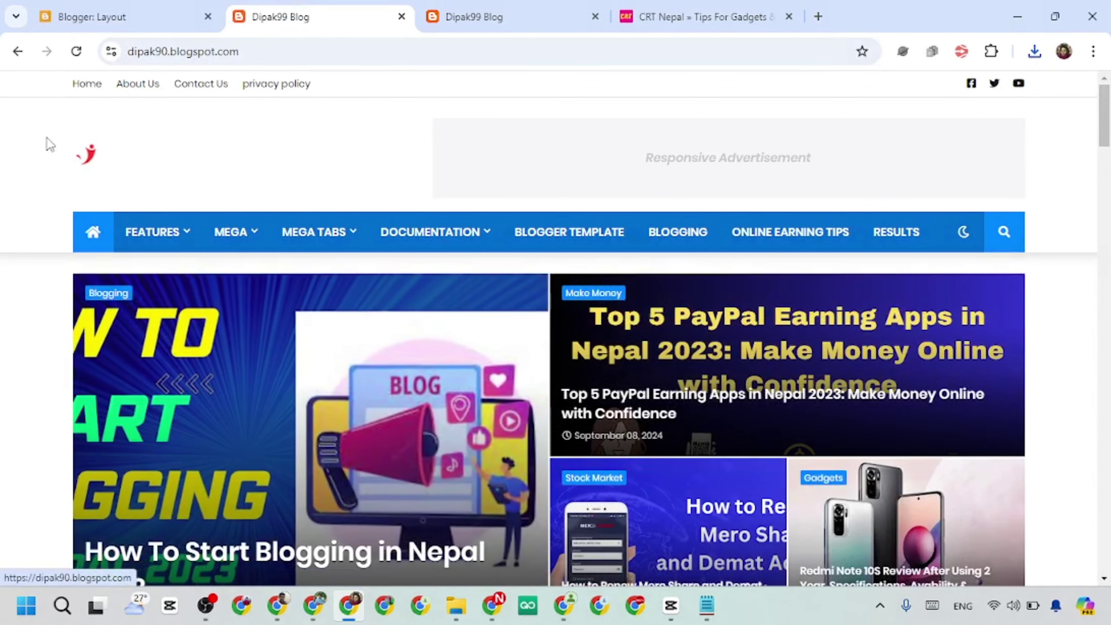
scroll(104, 157, up, 5)
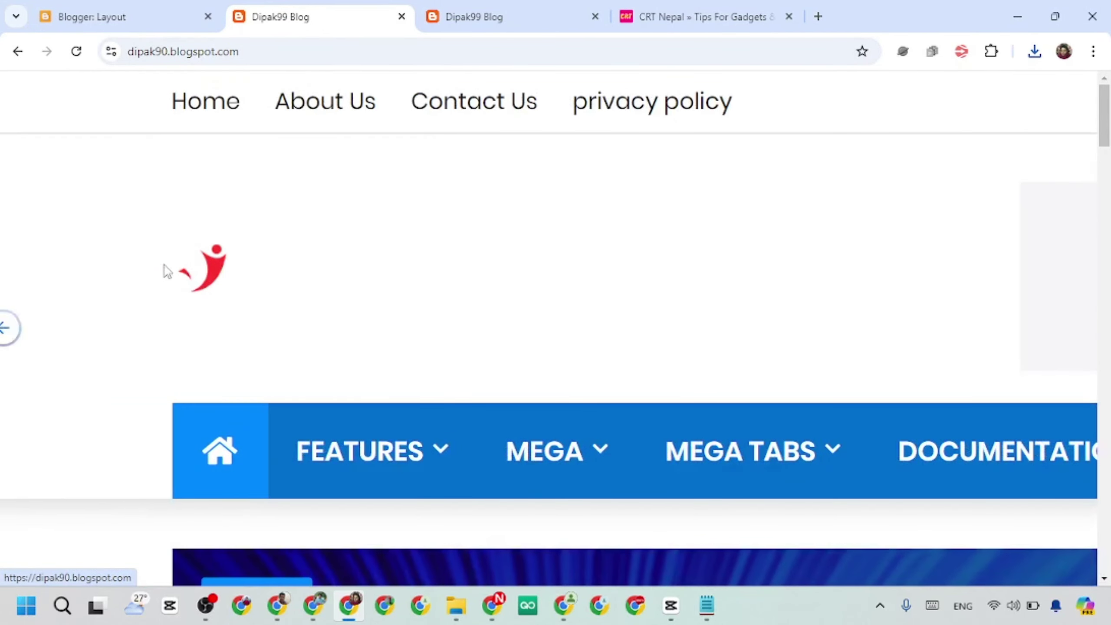
scroll(348, 276, down, 2)
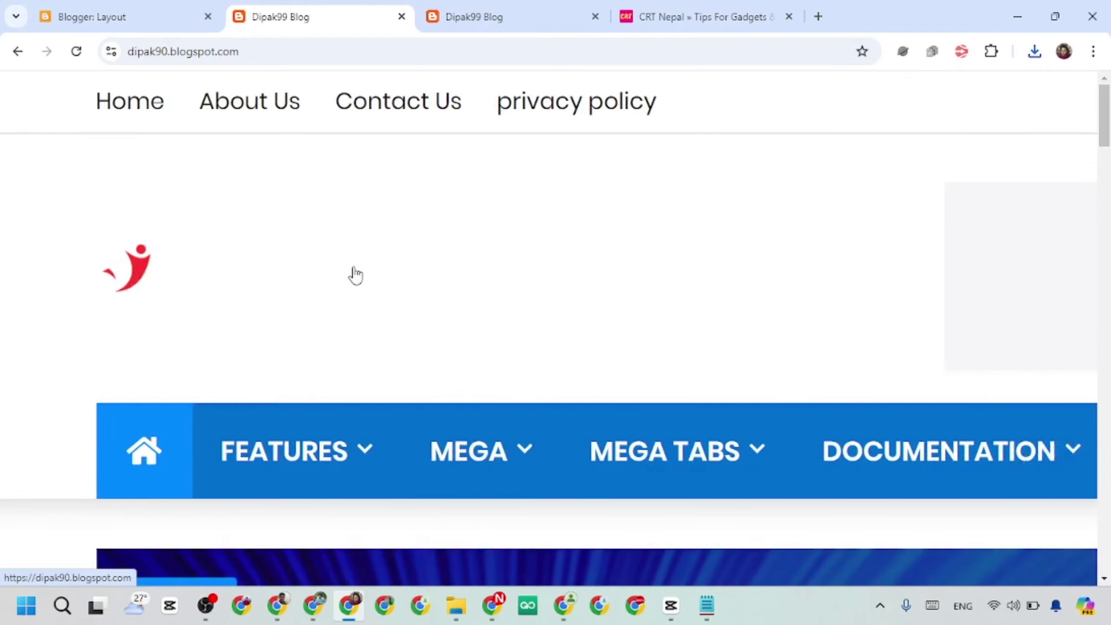
scroll(341, 269, down, 4)
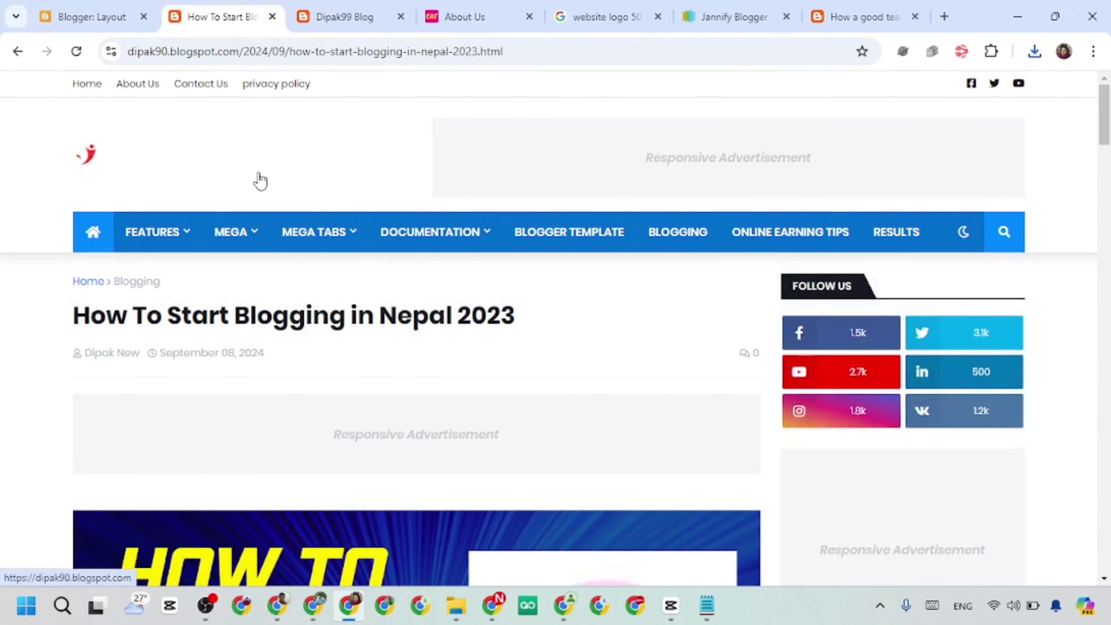
Reopen the Main Logo header gadget and replace its image by uploading "jannify" from the Downloads folder.
click(108, 23)
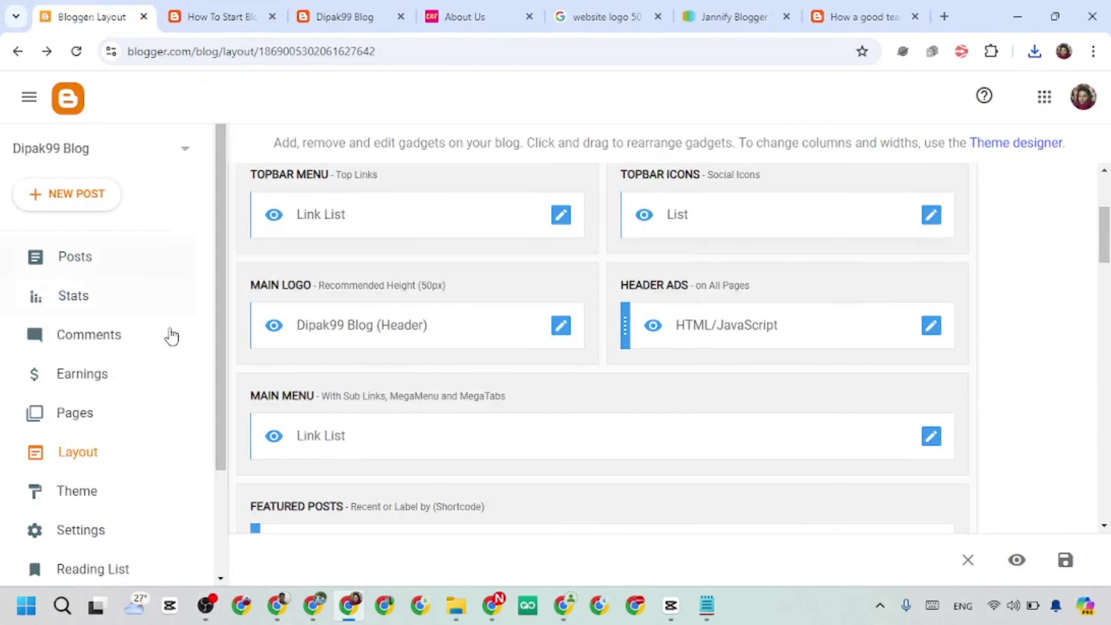
scroll(444, 325, down, 1)
click(561, 302)
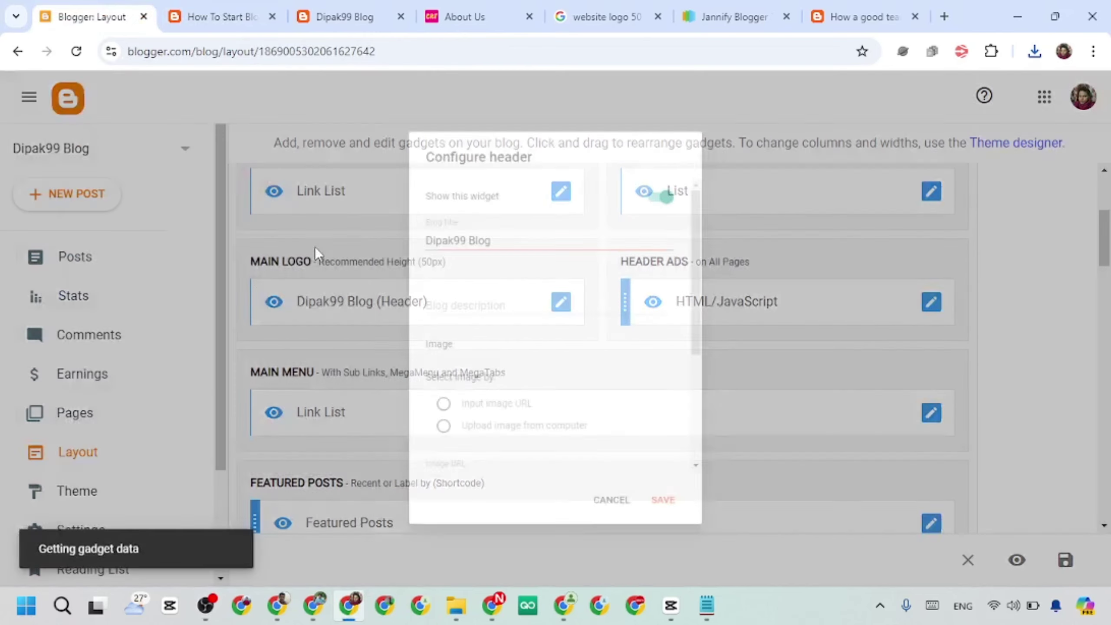
scroll(518, 456, down, 5)
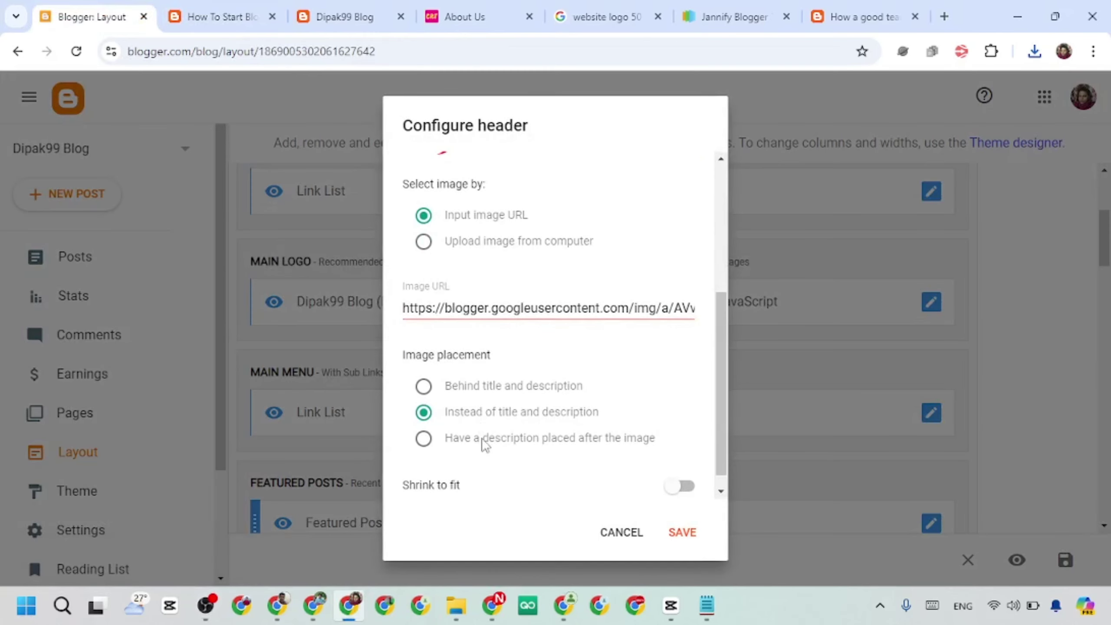
scroll(467, 322, up, 2)
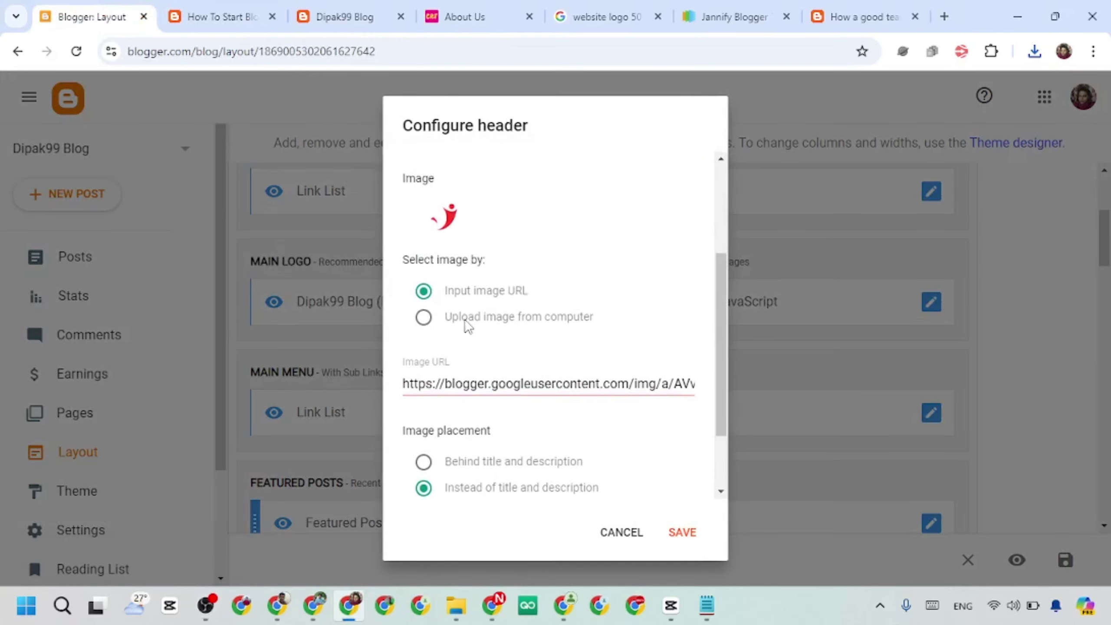
click(424, 319)
click(436, 392)
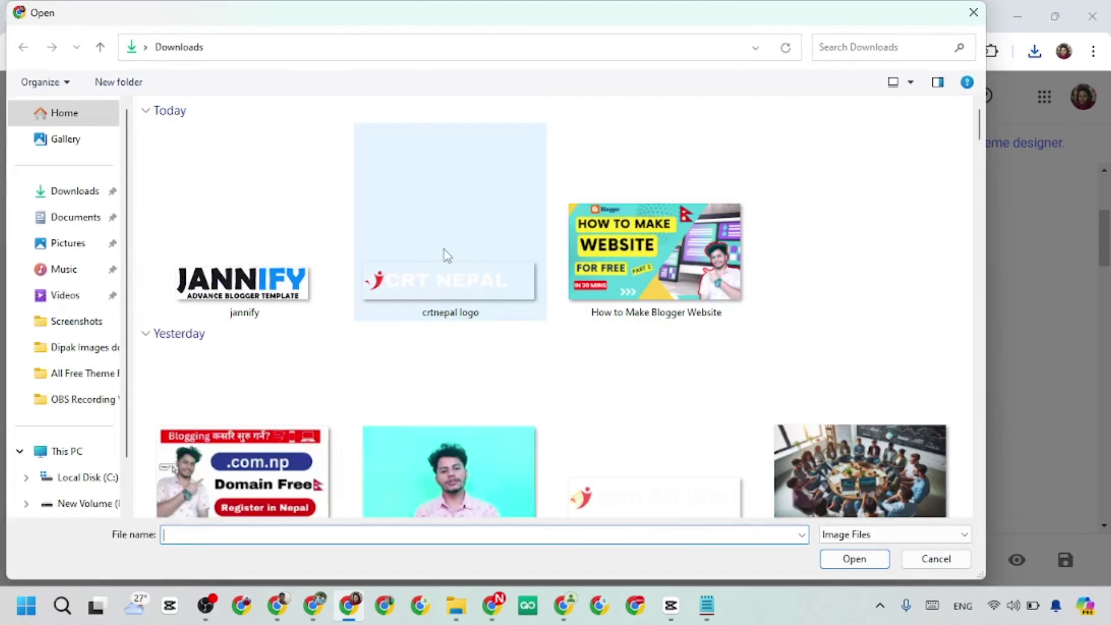
click(243, 280)
click(854, 558)
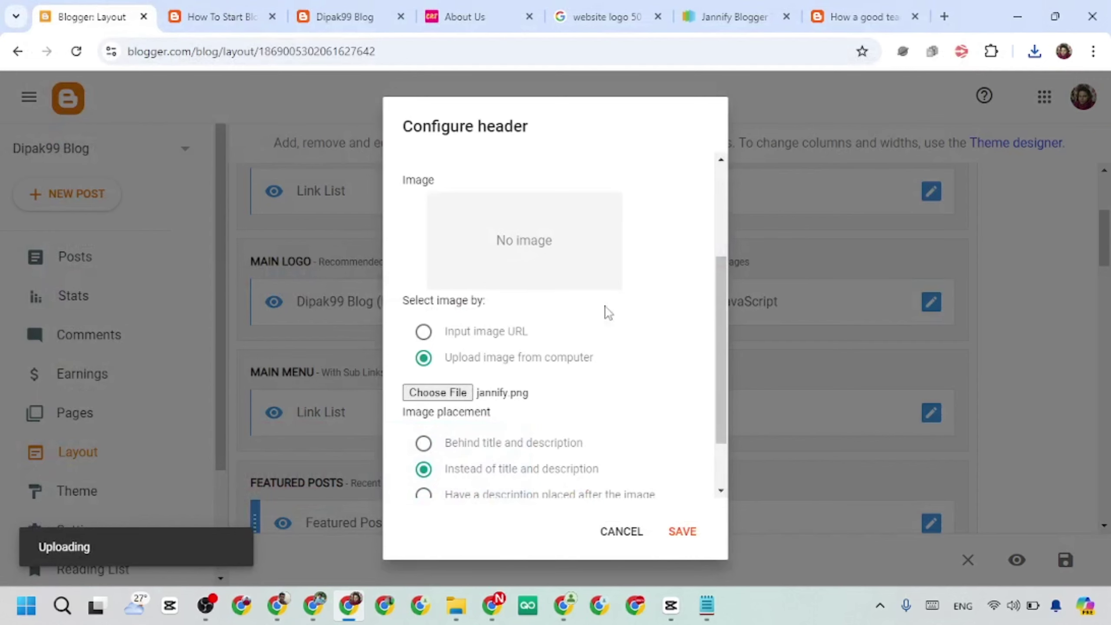
Save the header gadget with the jannify logo and go to the live blog's home page to check it.
scroll(640, 441, down, 3)
click(687, 532)
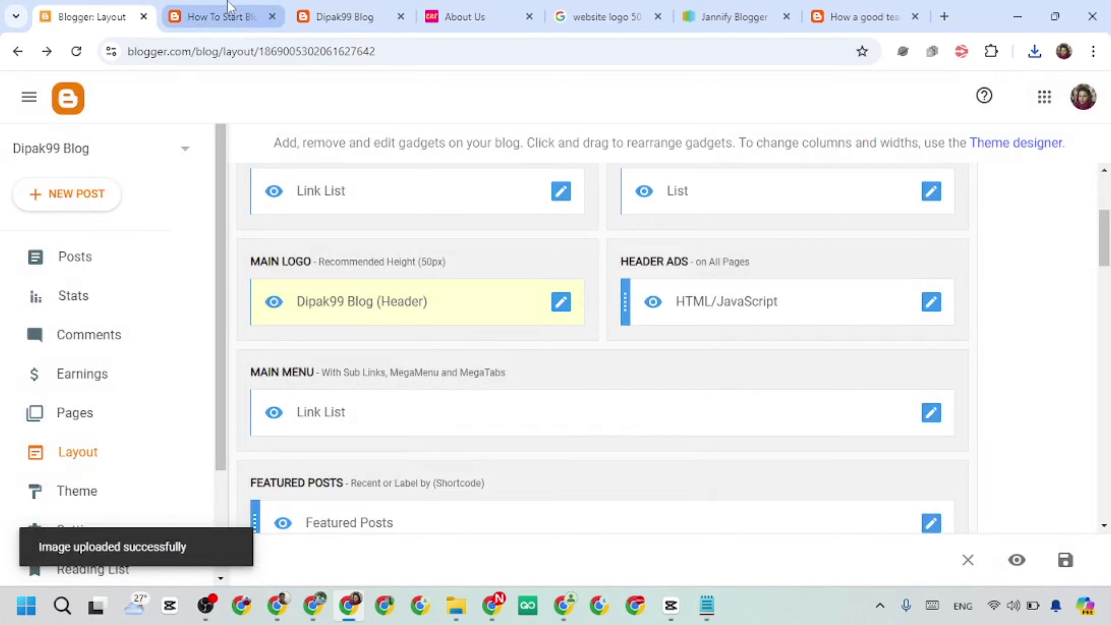
click(219, 16)
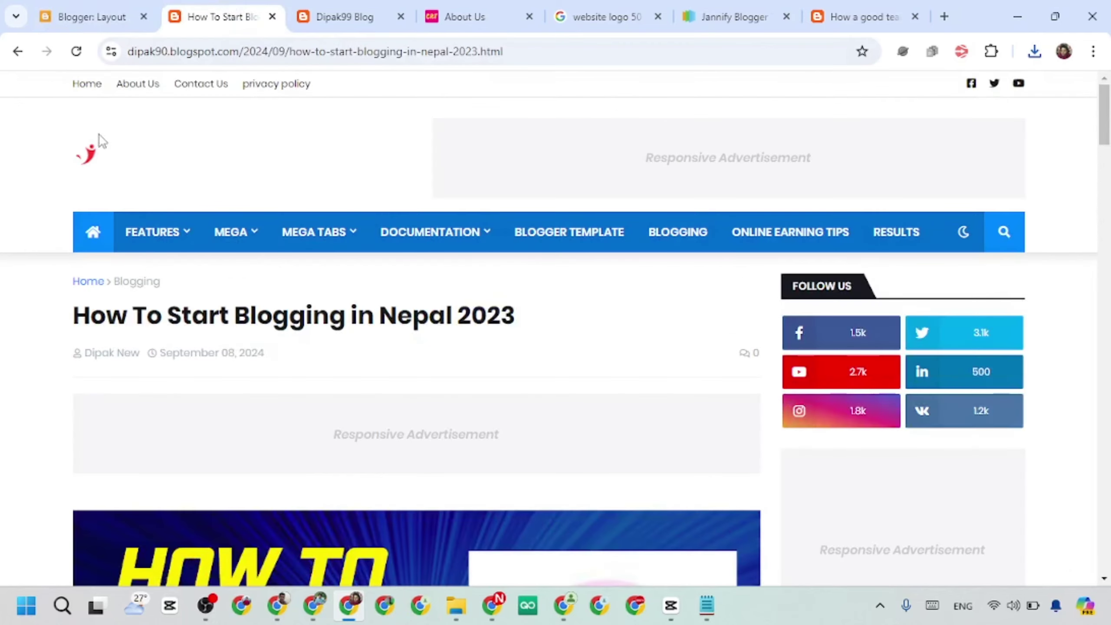
click(97, 168)
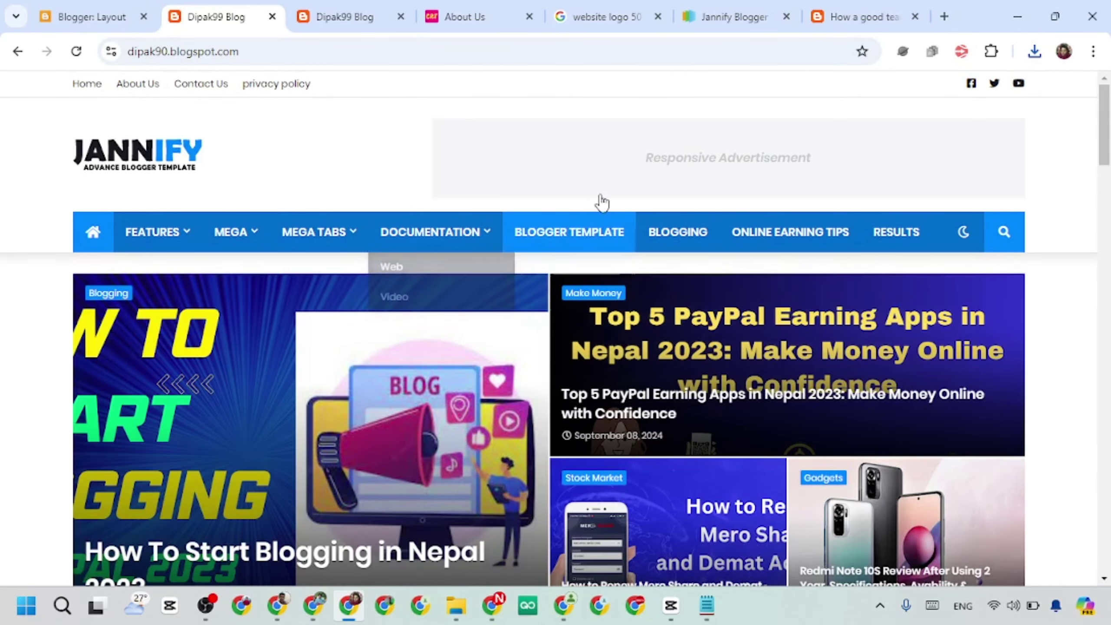
Open the Header Ads HTML/JavaScript gadget in the blog layout and delete all of its content code.
click(83, 16)
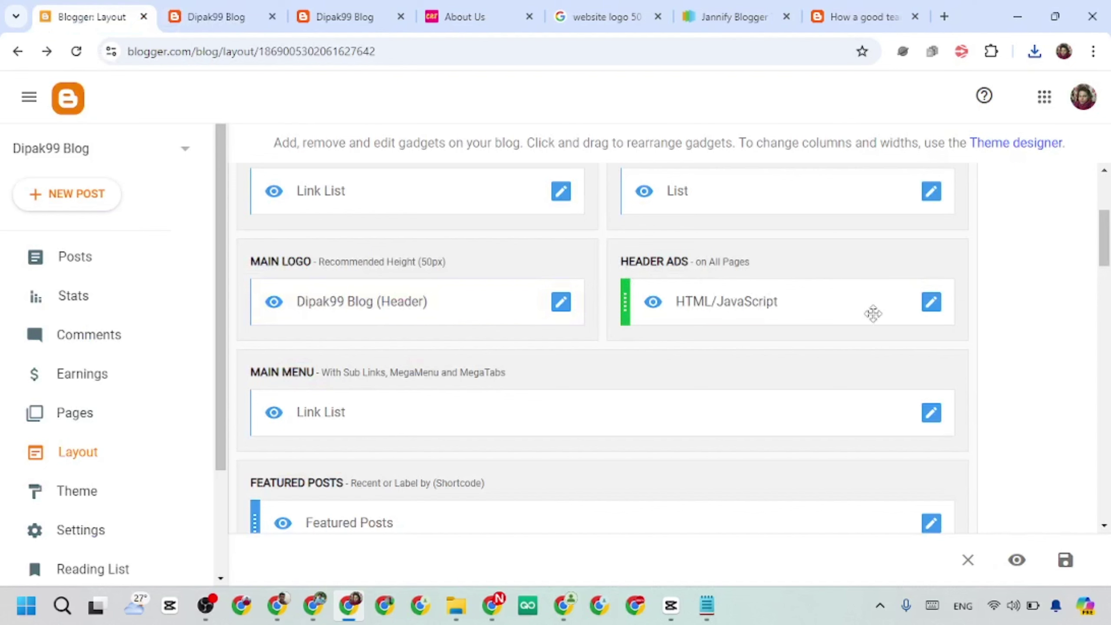
click(936, 308)
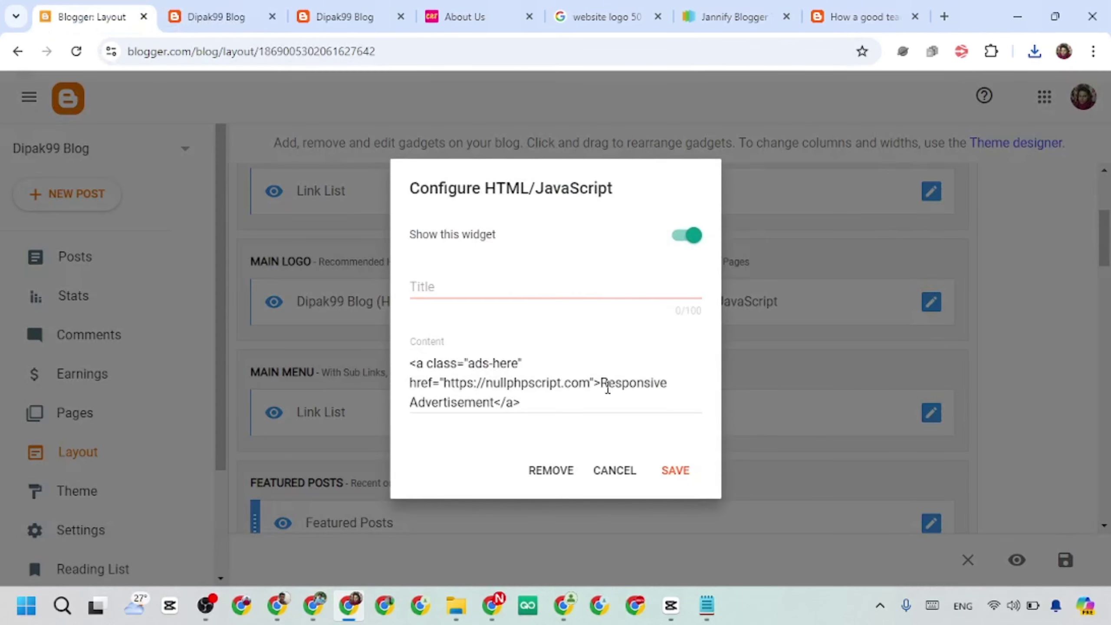
drag(516, 404, 401, 369)
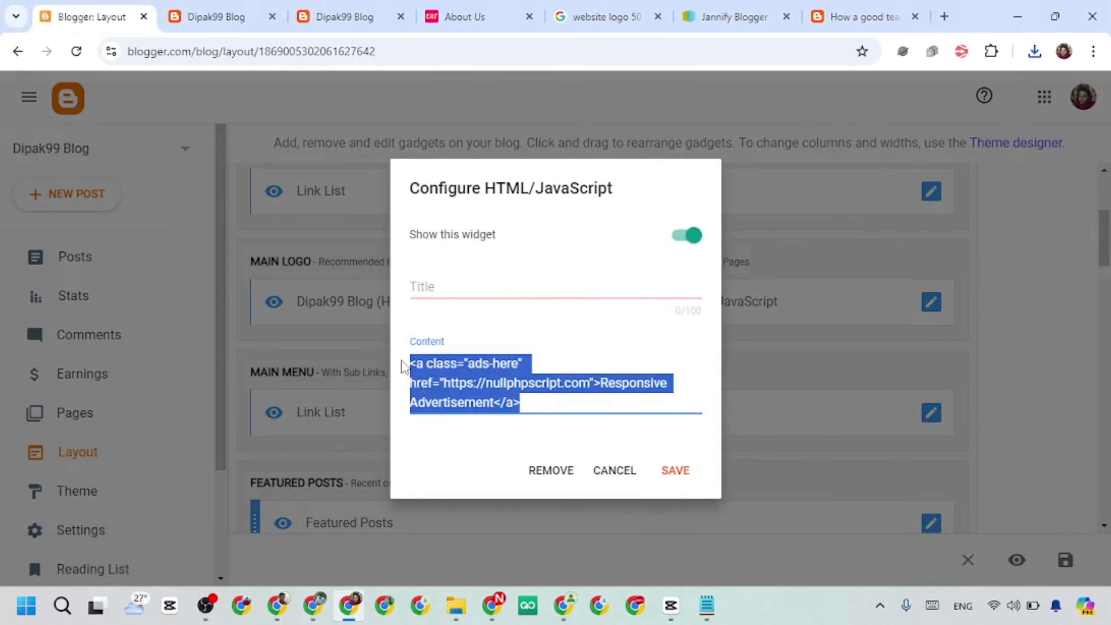
key(BackSpace)
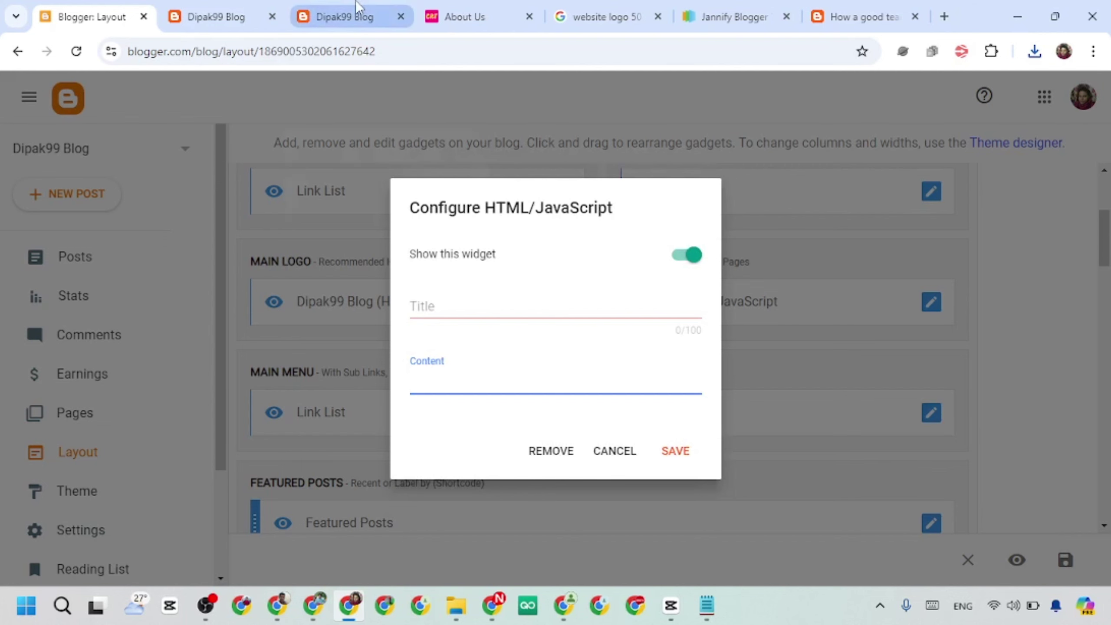
Check the ad area on the live blog, switch off showing the Header Ads gadget and save it.
click(218, 13)
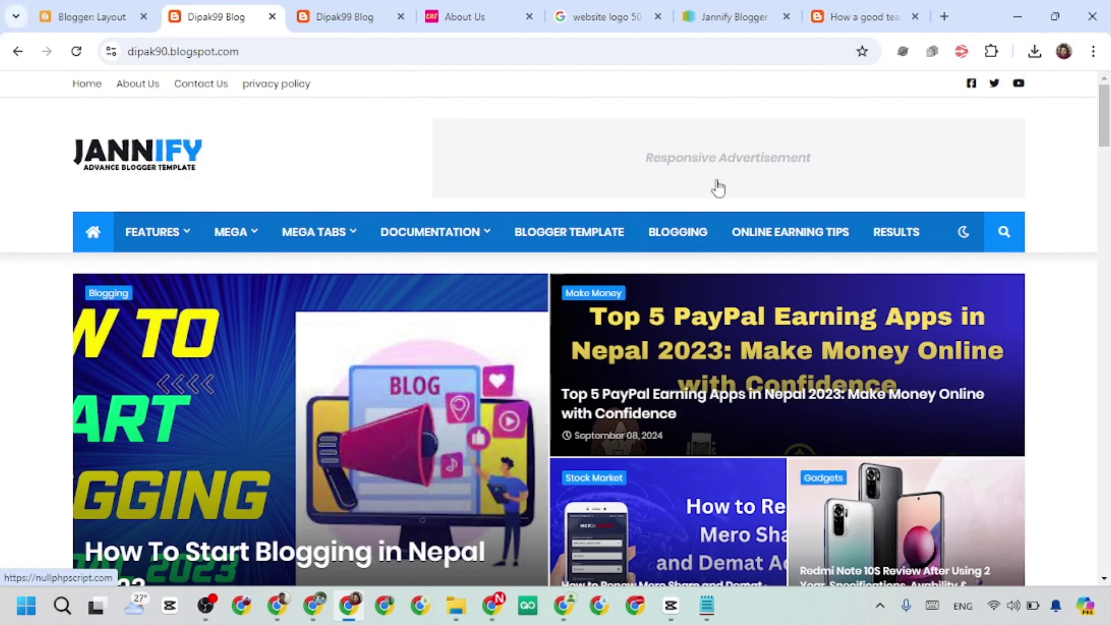
click(83, 15)
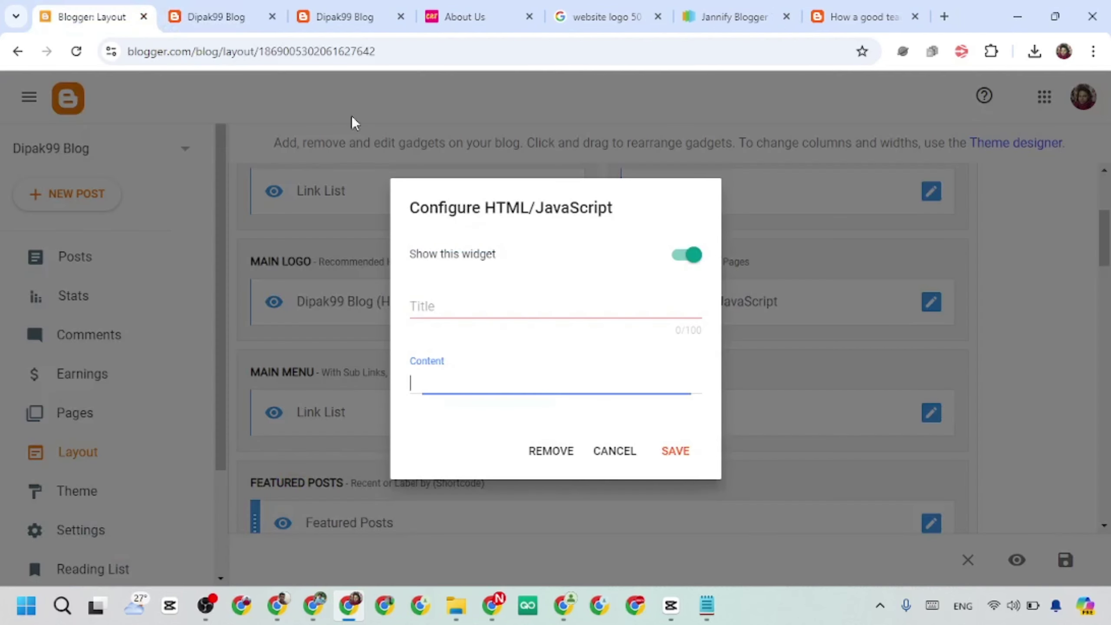
click(689, 259)
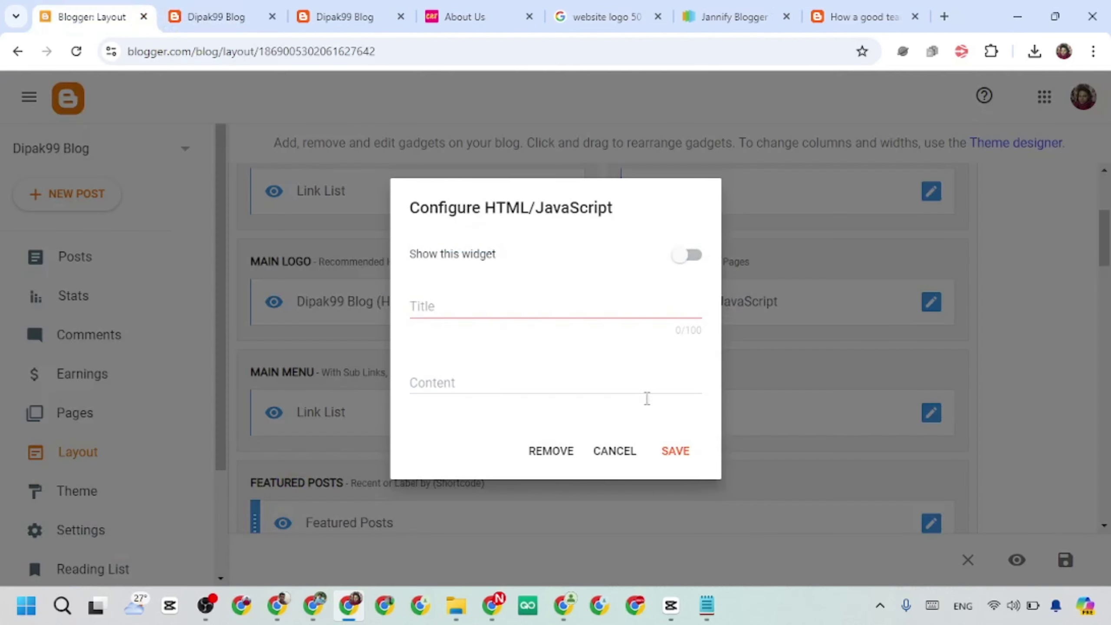
click(676, 451)
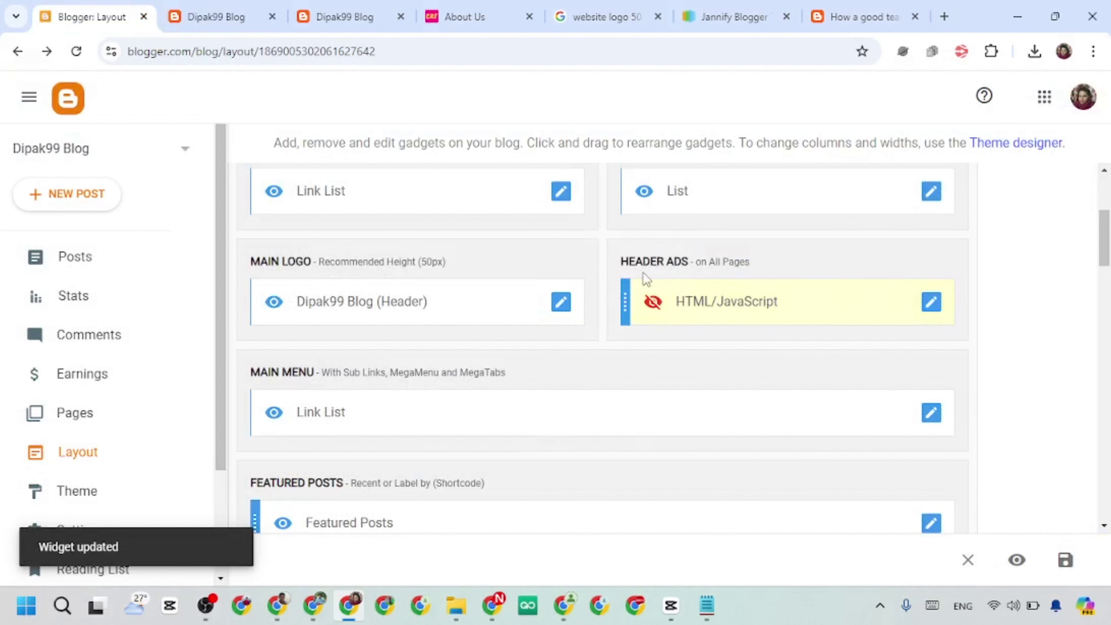
Check the navigation bar on the live blog and open the Main Menu link list to review its items.
scroll(737, 320, down, 2)
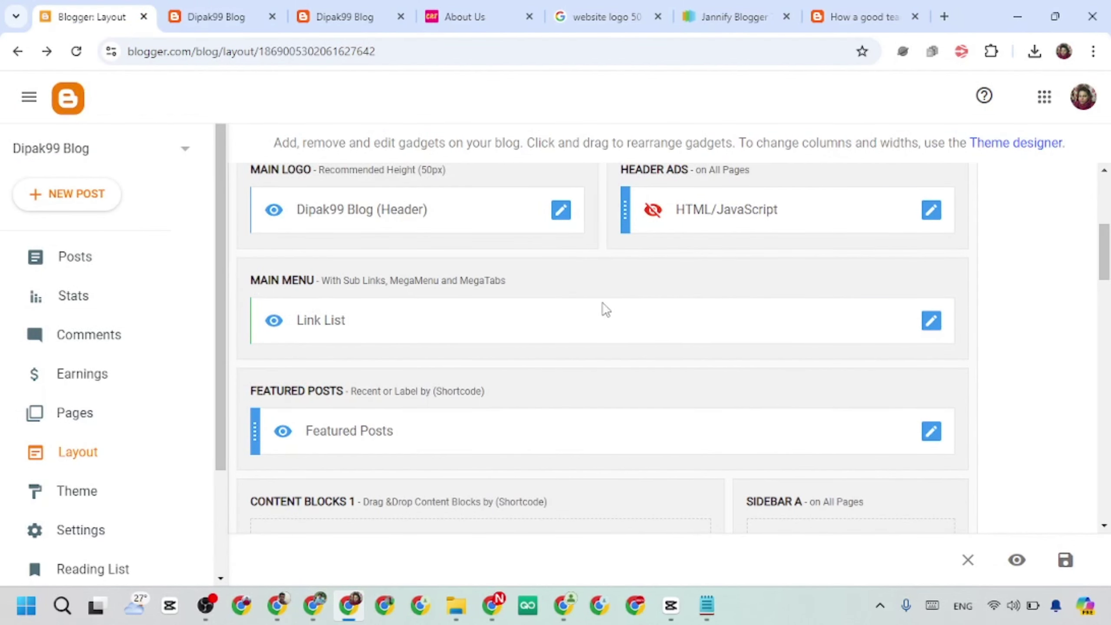
click(216, 16)
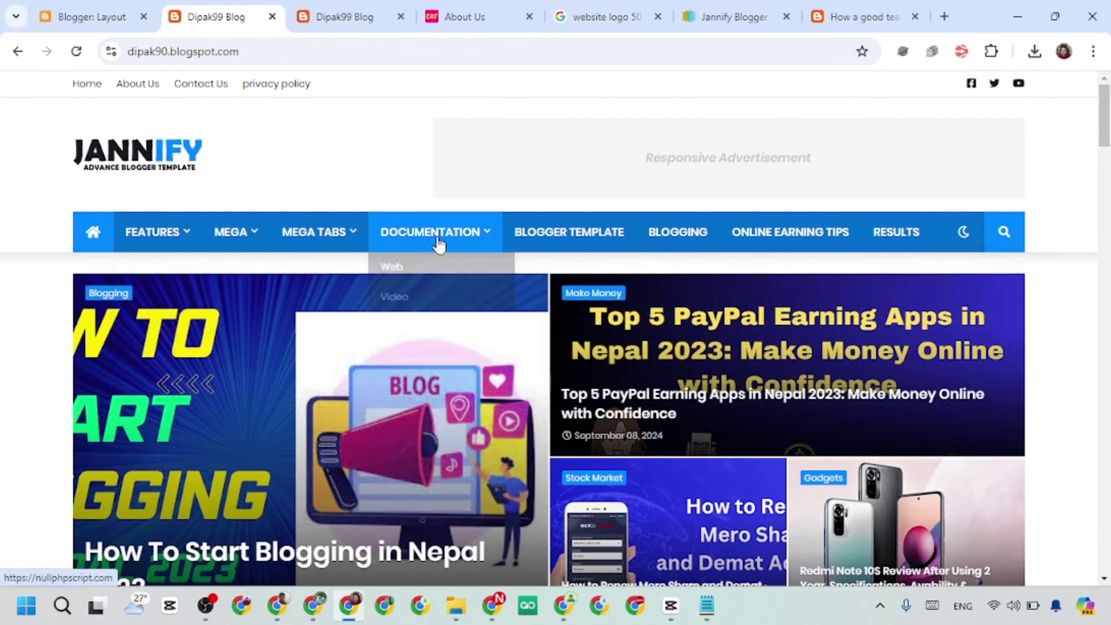
click(86, 18)
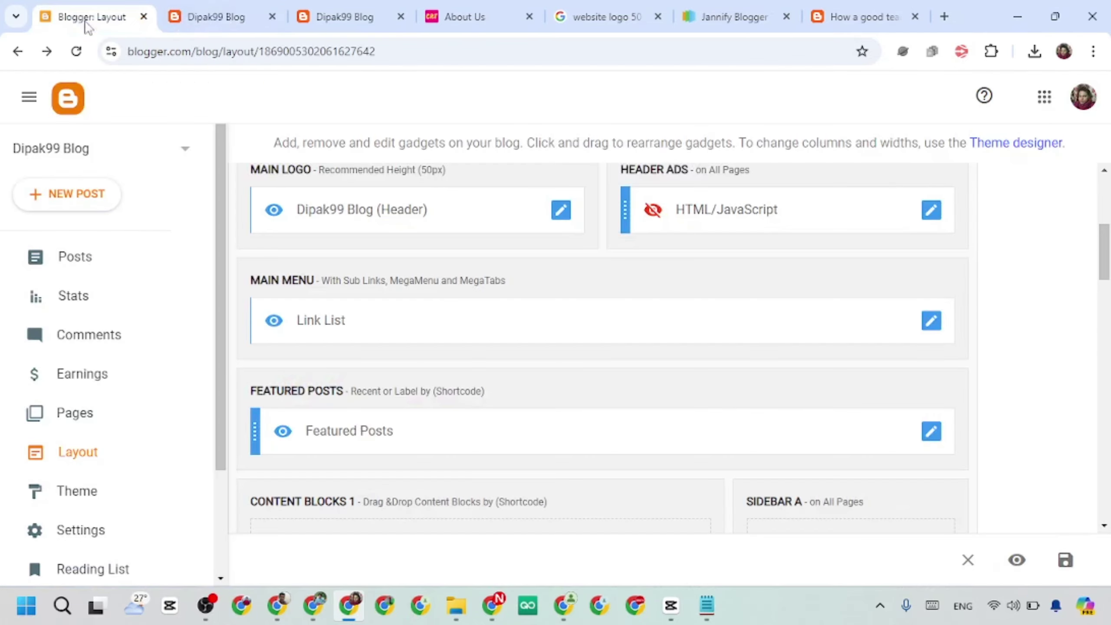
click(931, 320)
scroll(611, 399, down, 15)
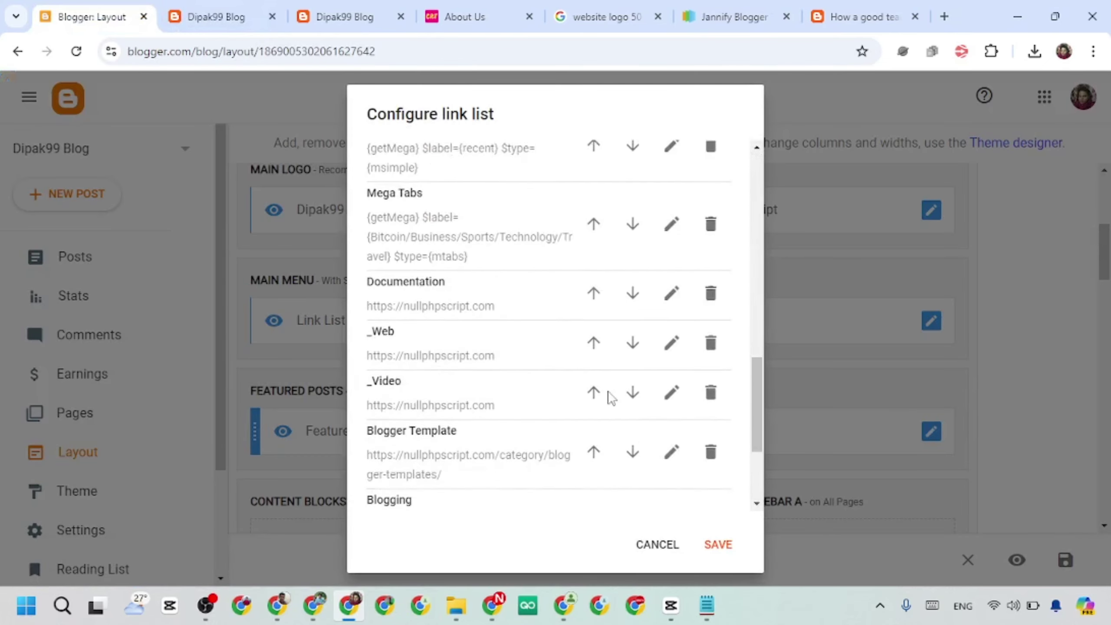
scroll(608, 397, up, 8)
scroll(666, 339, up, 10)
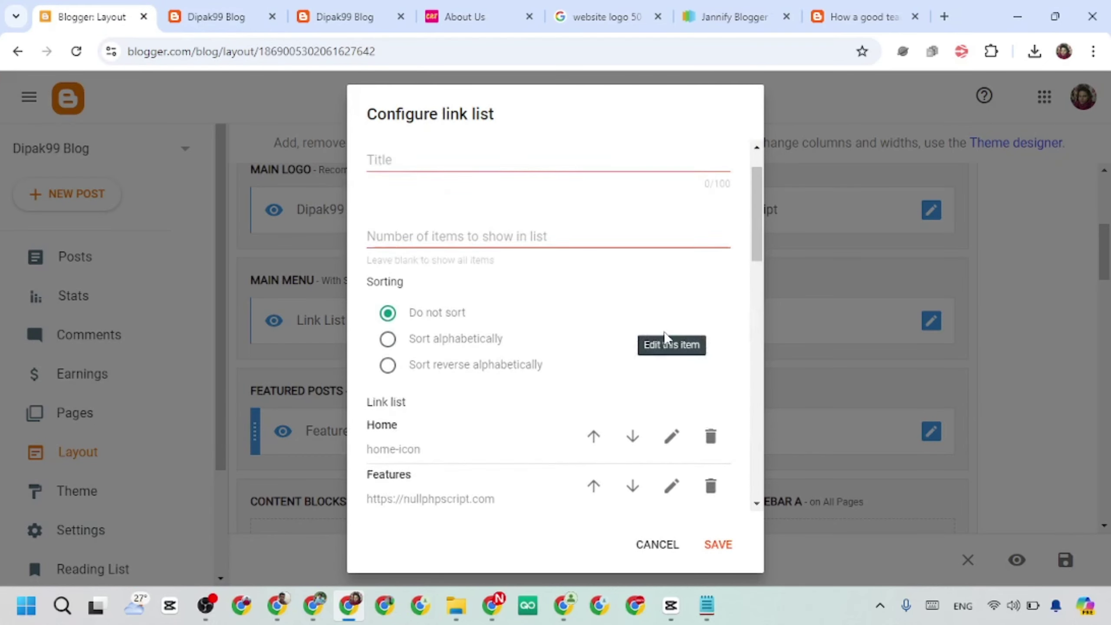
scroll(634, 359, down, 3)
scroll(723, 373, down, 15)
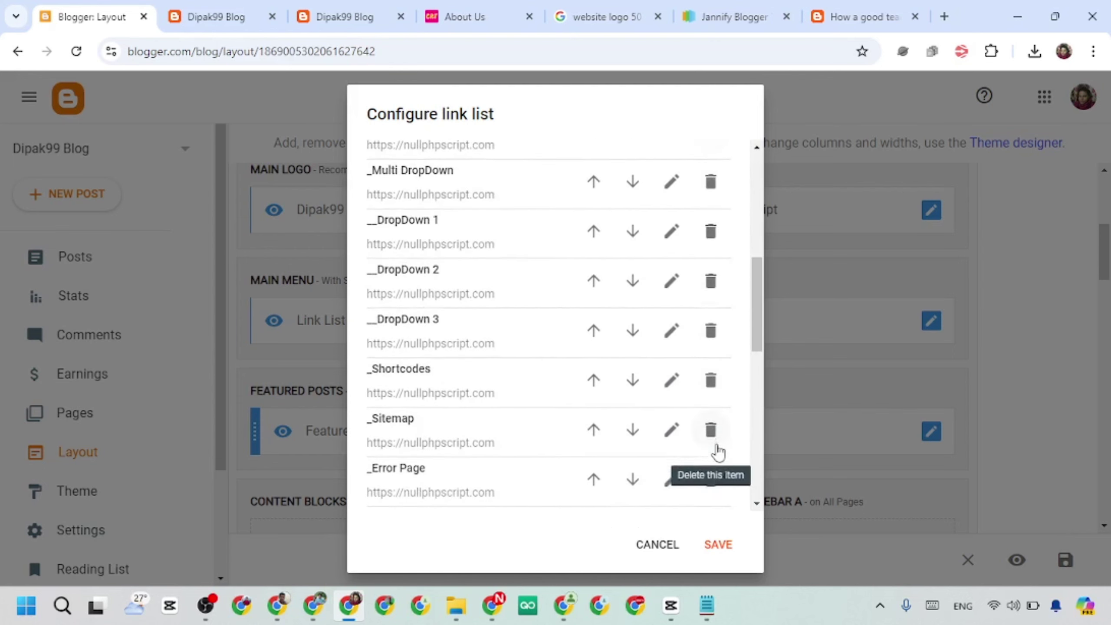
Delete the Main Menu items from Results back through Mega, including Documentation, its sub-links and Mega Tabs.
click(711, 460)
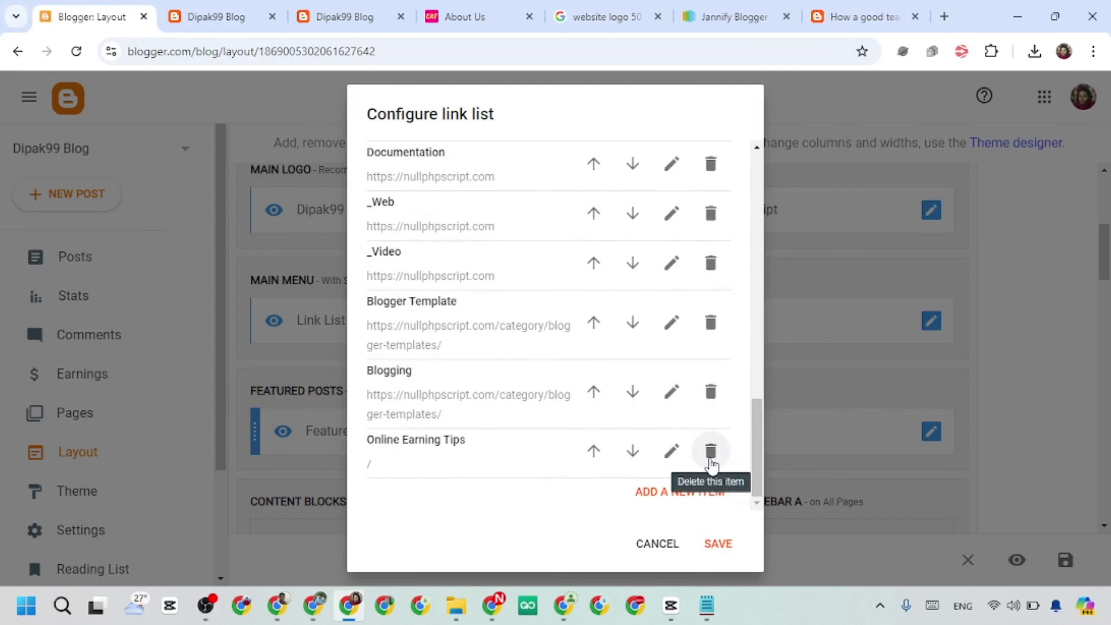
click(710, 459)
click(710, 459)
click(711, 460)
click(710, 459)
click(711, 460)
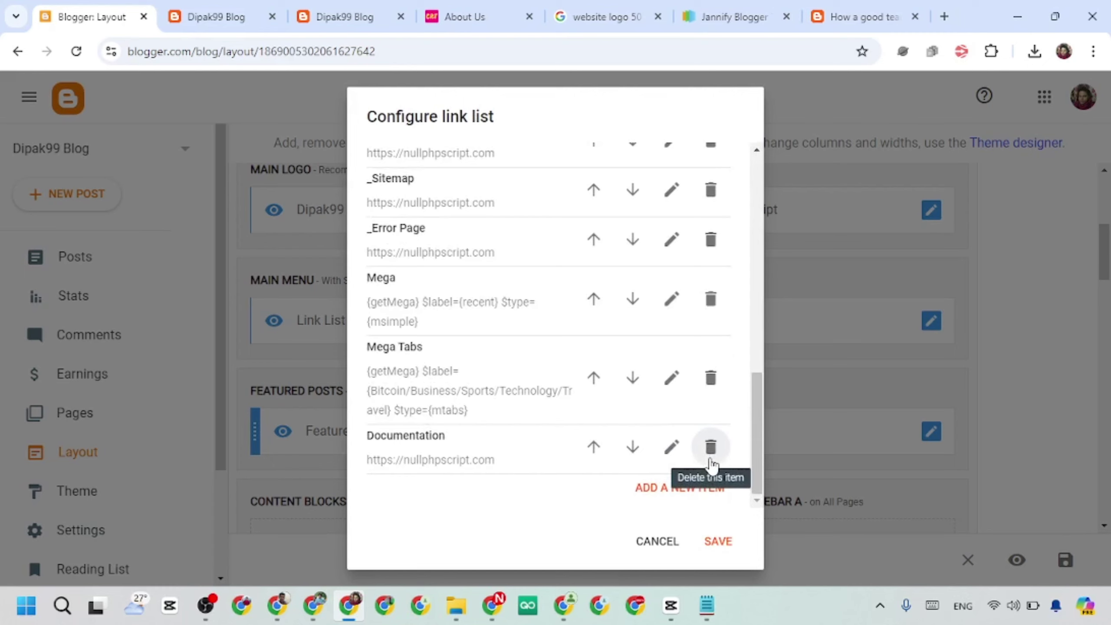
click(710, 459)
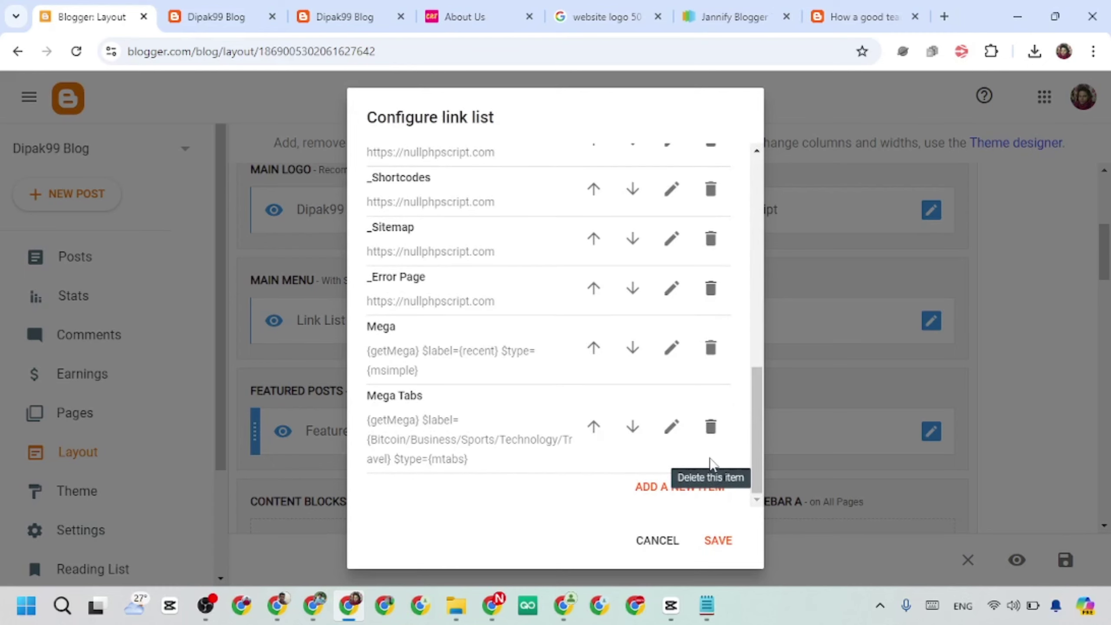
click(711, 429)
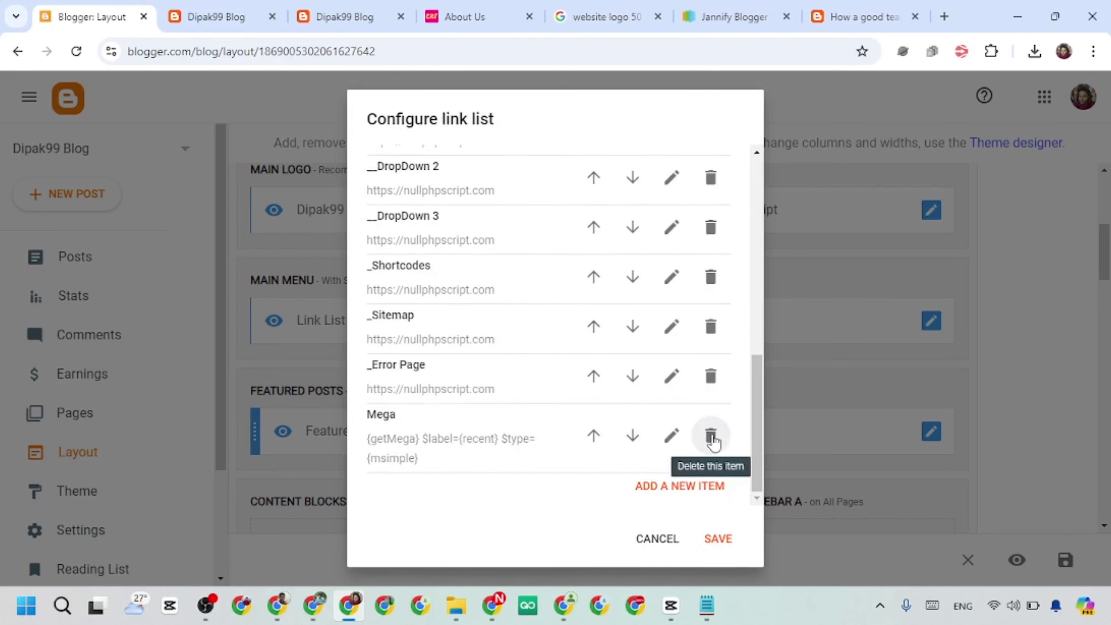
click(712, 435)
Delete the remaining Main Menu items from Error Page back through Features, keeping only Home, and save the link list.
scroll(684, 373, up, 5)
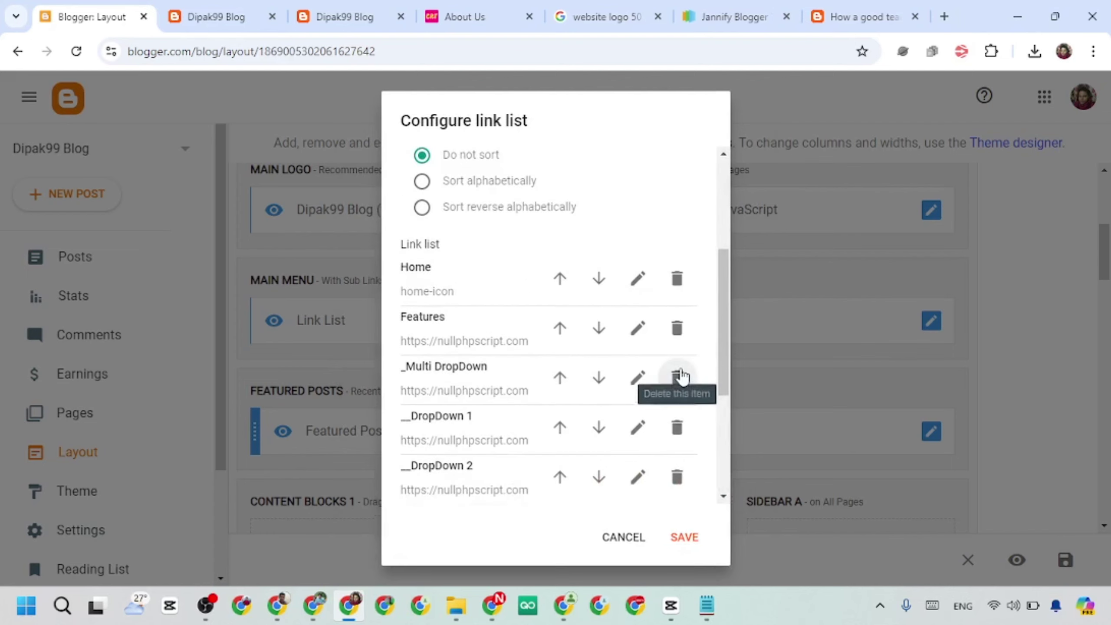
scroll(682, 368, down, 5)
click(675, 464)
click(675, 457)
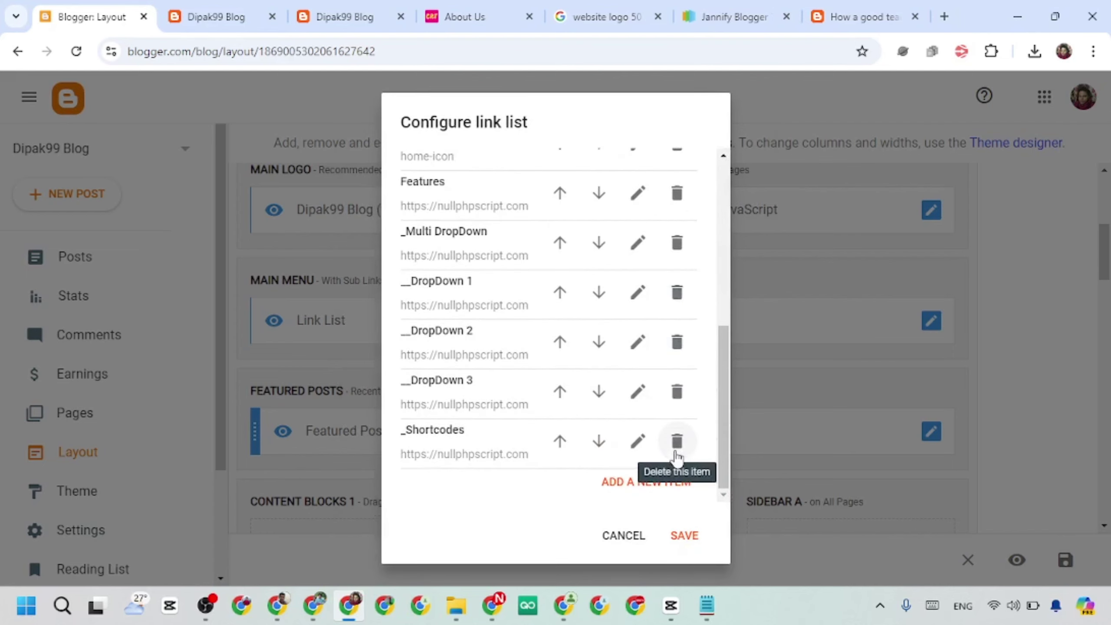
click(675, 450)
click(675, 450)
click(675, 449)
click(675, 449)
click(675, 448)
click(675, 447)
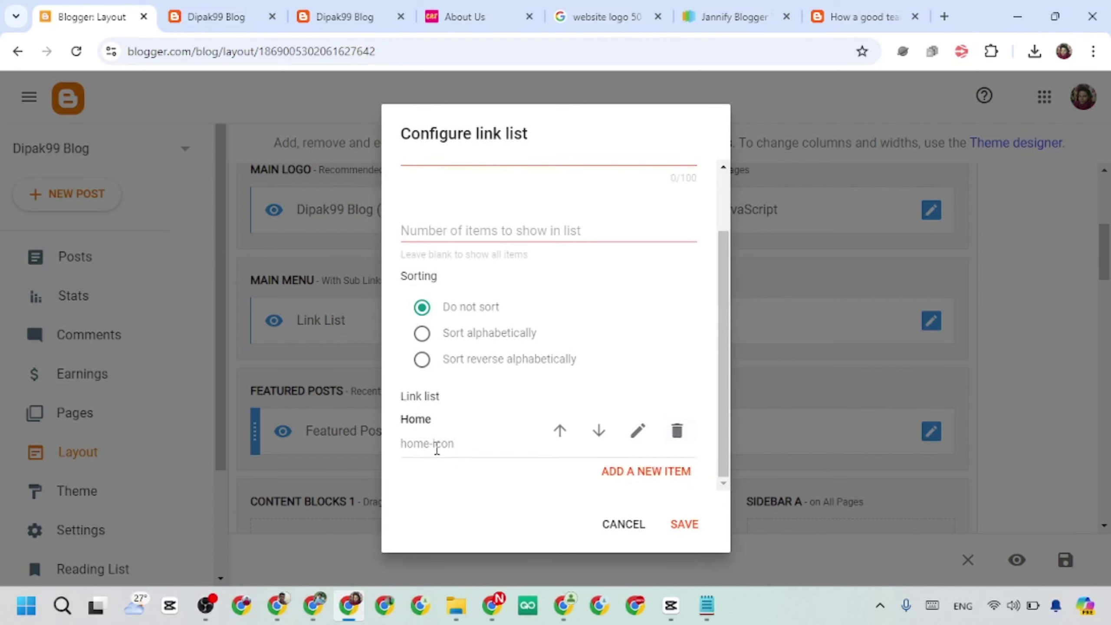
click(693, 526)
Reload the live blog to check the header without the ad and the reduced main menu.
click(225, 7)
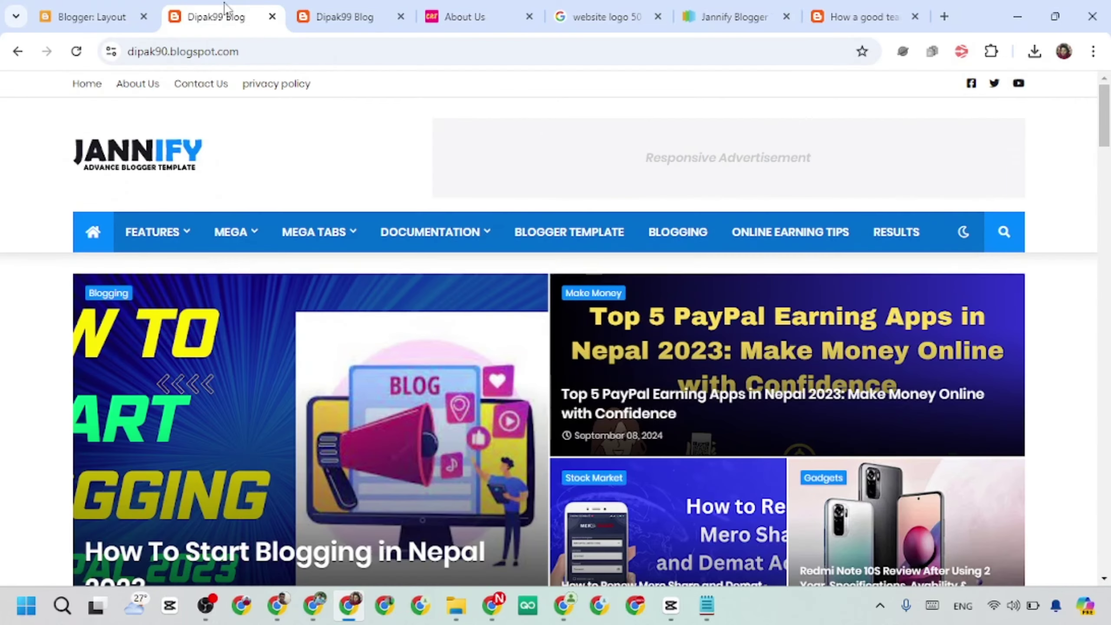
key(F5)
mouse_move(484, 266)
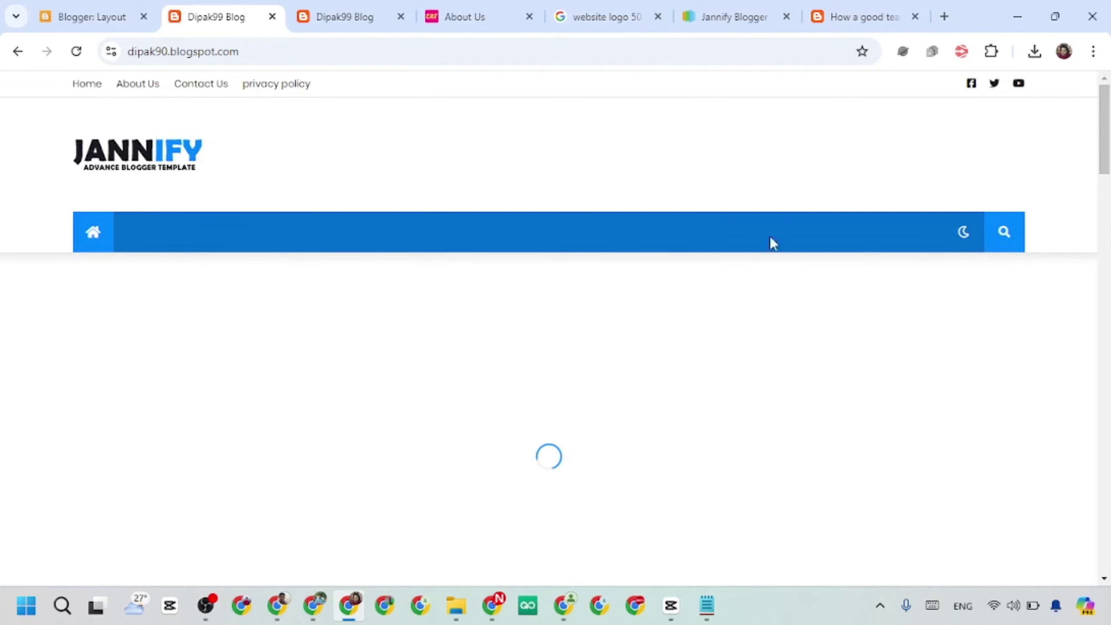
click(963, 236)
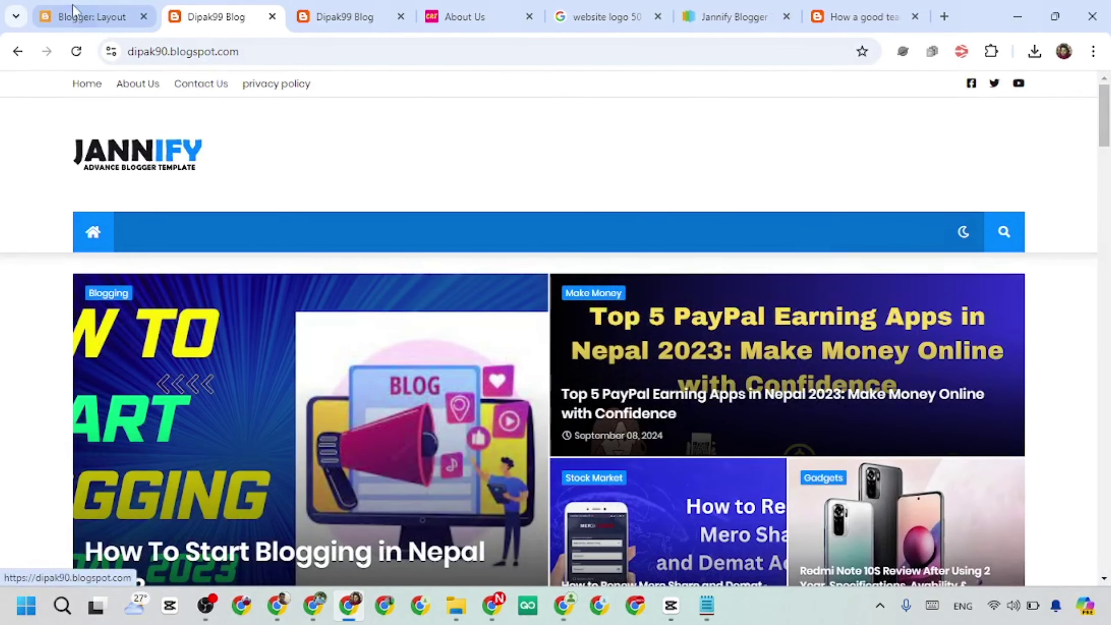
Reopen the Main Menu link list, add a new item named Blogging and clear its prefilled site URL.
click(72, 4)
scroll(315, 409, down, 1)
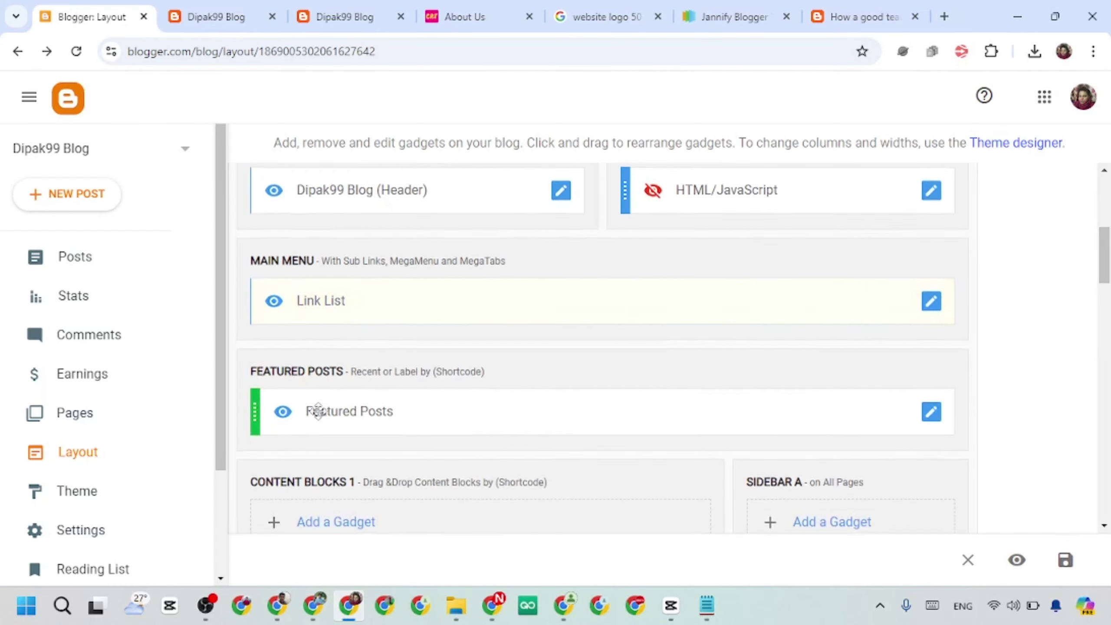
scroll(396, 418, up, 2)
click(930, 396)
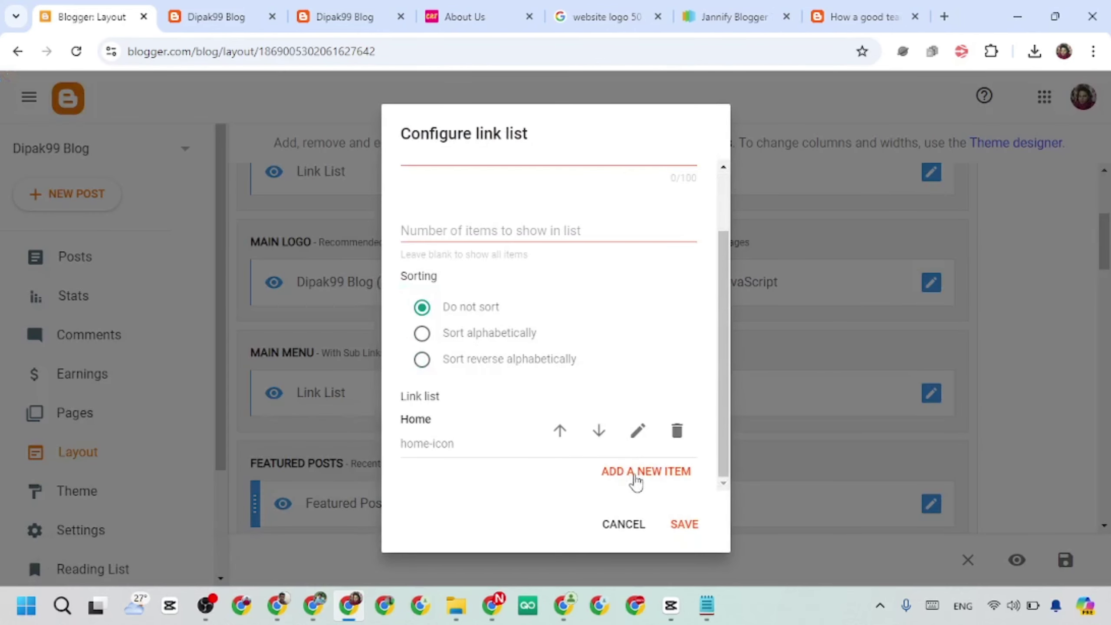
click(639, 472)
scroll(588, 390, down, 2)
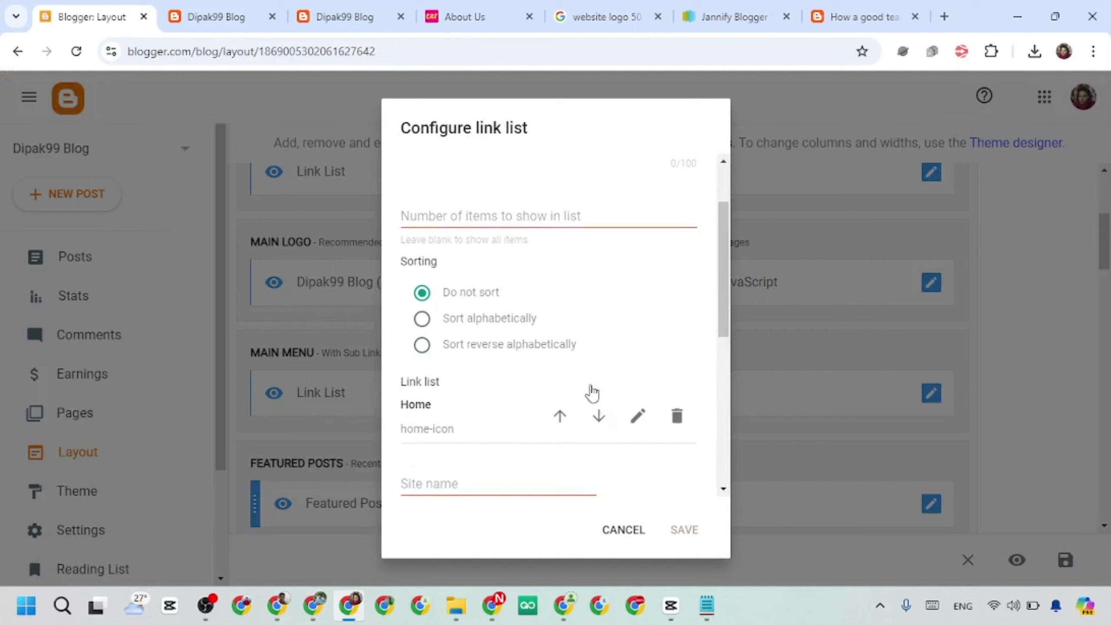
click(420, 369)
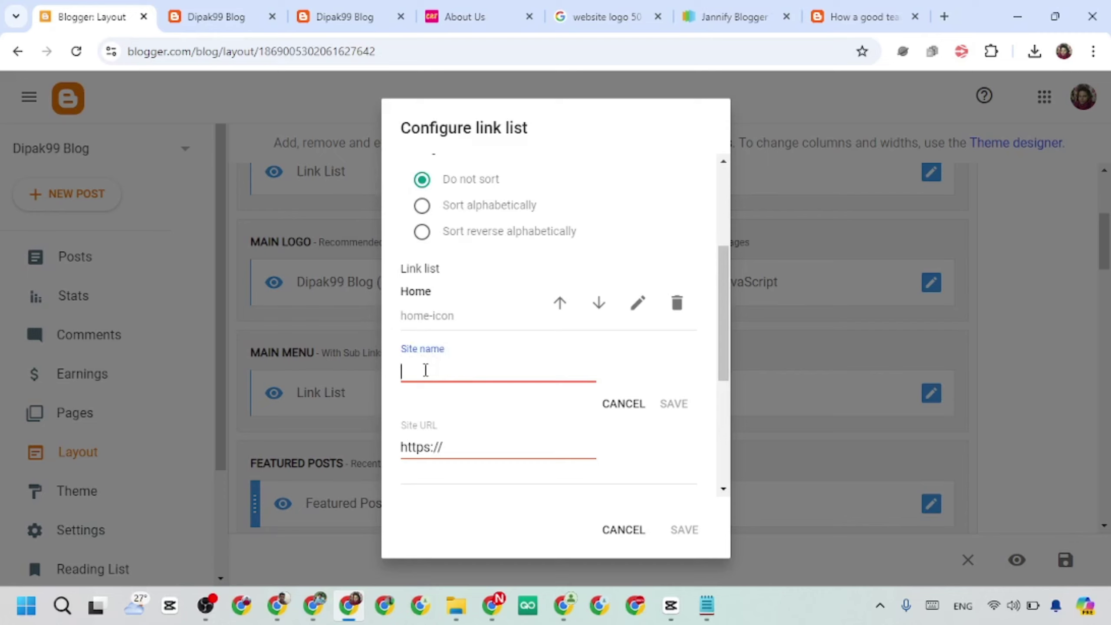
text(Blogging)
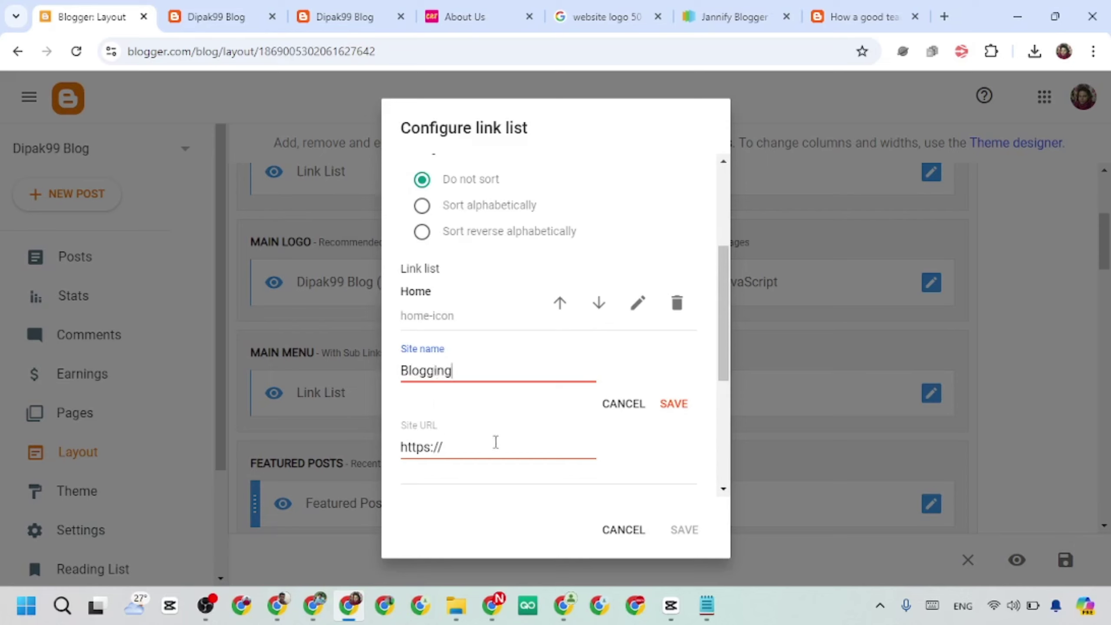
click(460, 451)
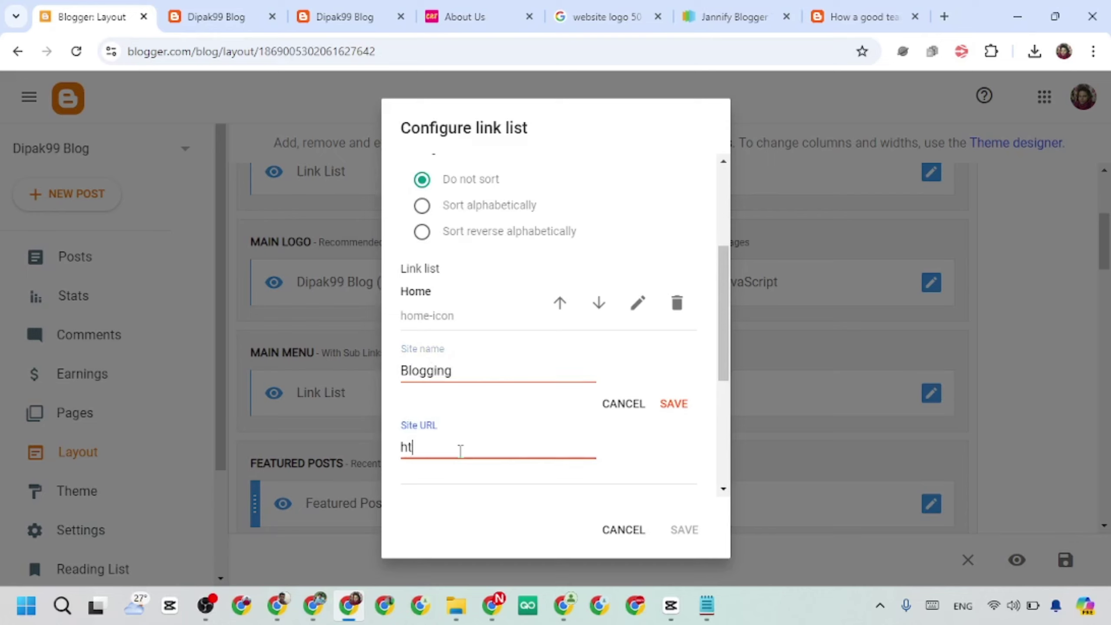
key(BackSpace)
key(BackSpace)
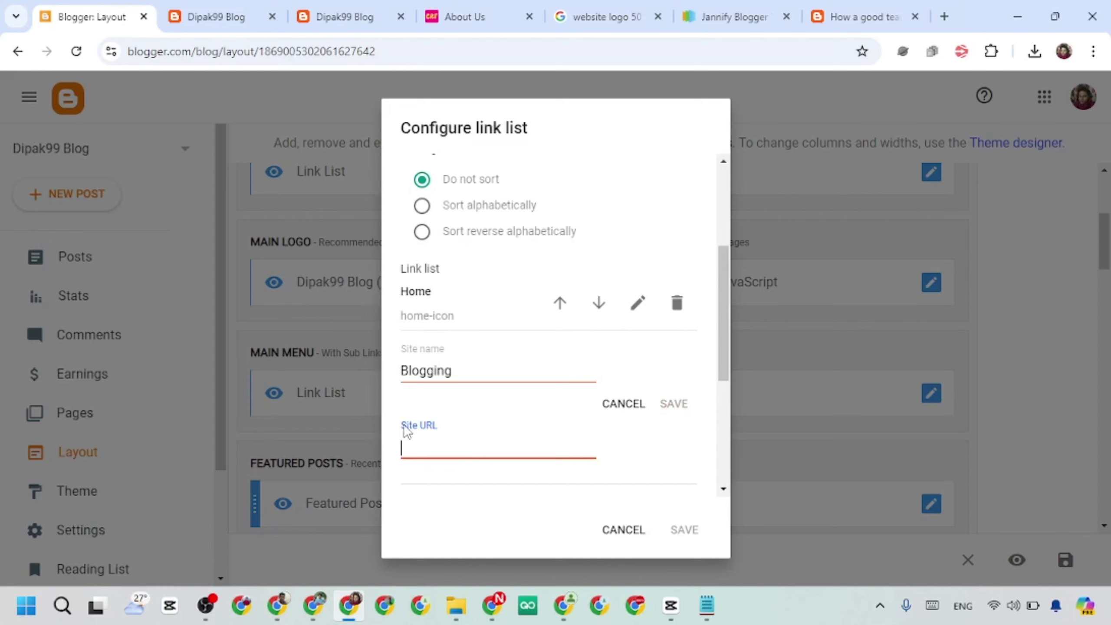
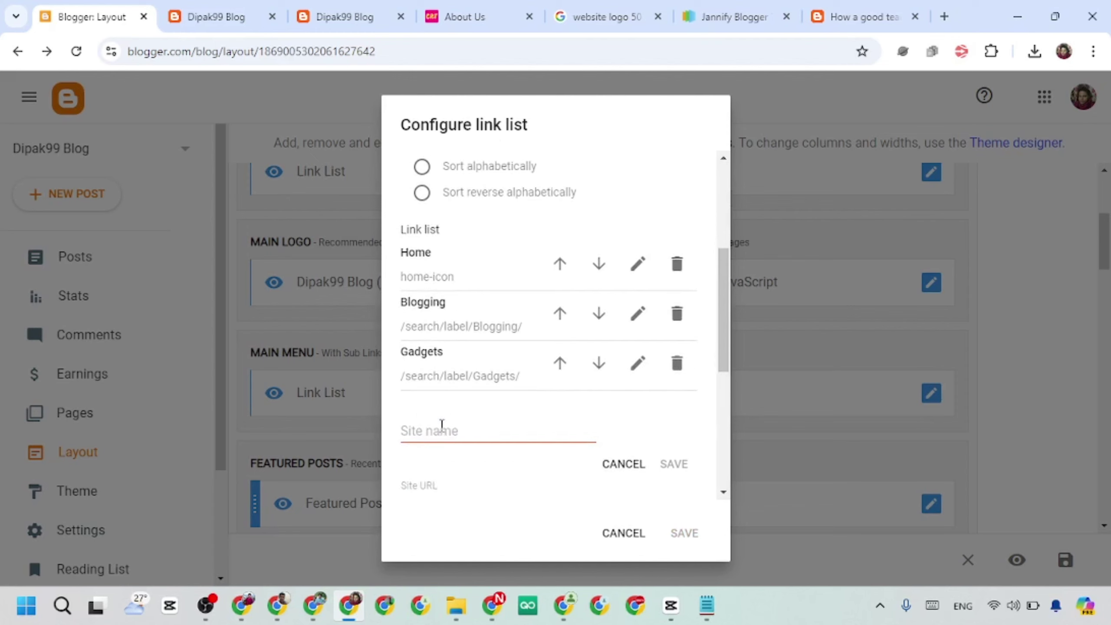
Add the menu item Social Media with the site URL /search/label/Social Media/ and save the item.
click(442, 425)
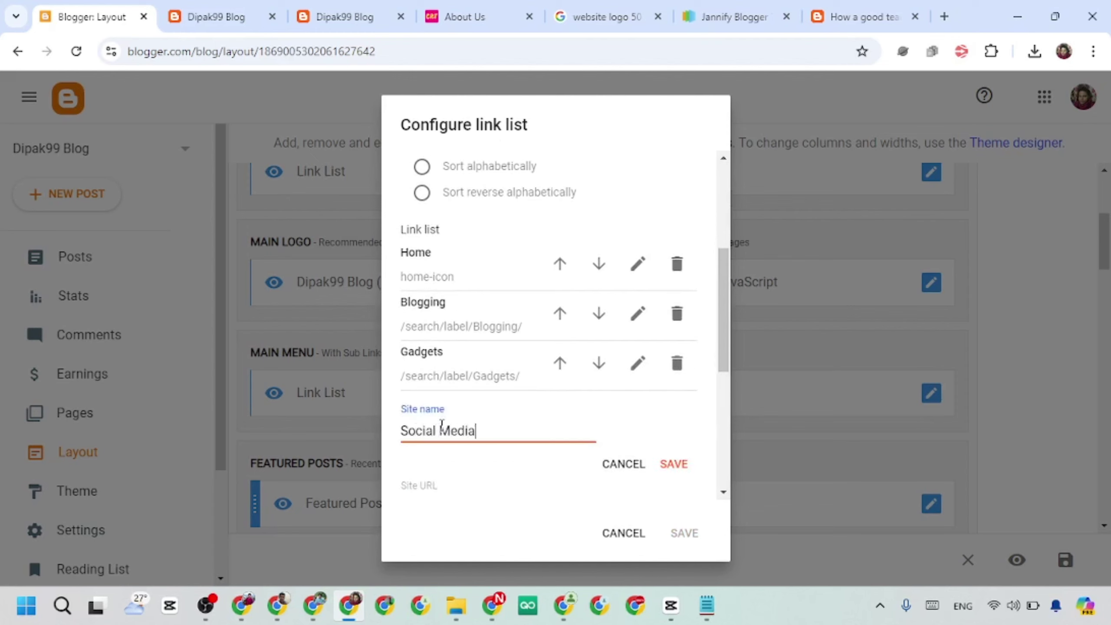
scroll(474, 496, down, 2)
click(446, 427)
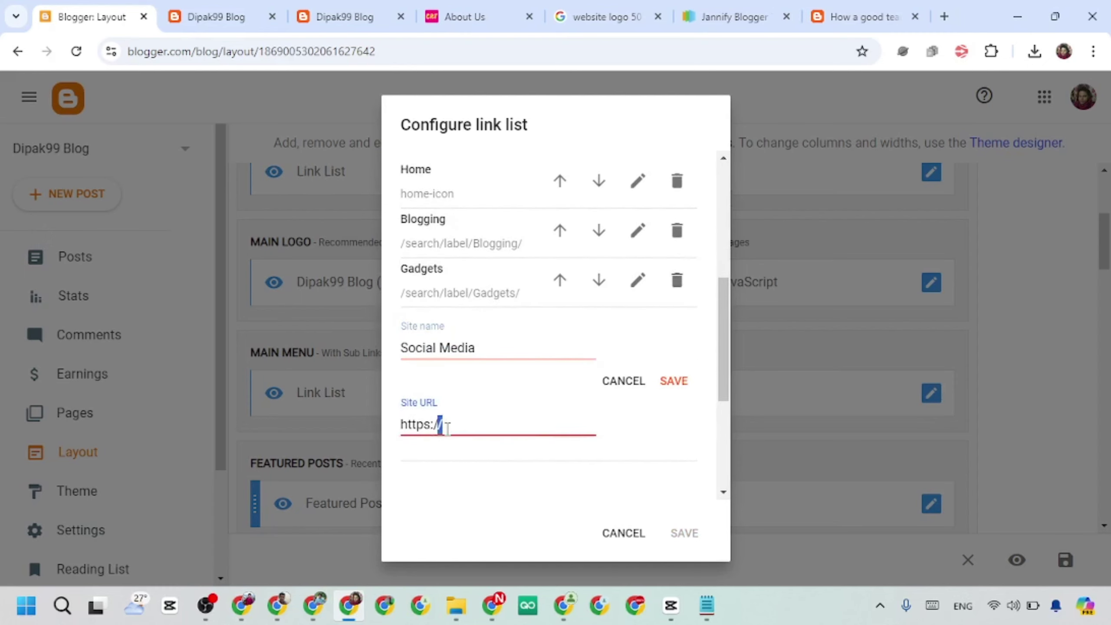
key(ctrl+a)
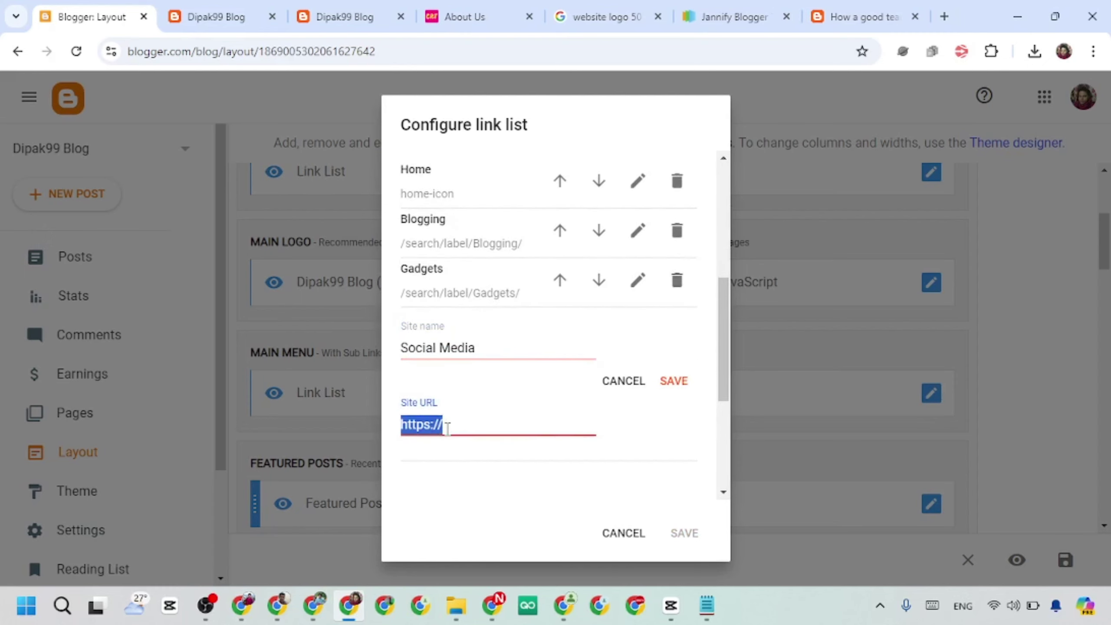
text(/search/label/Gadgets)
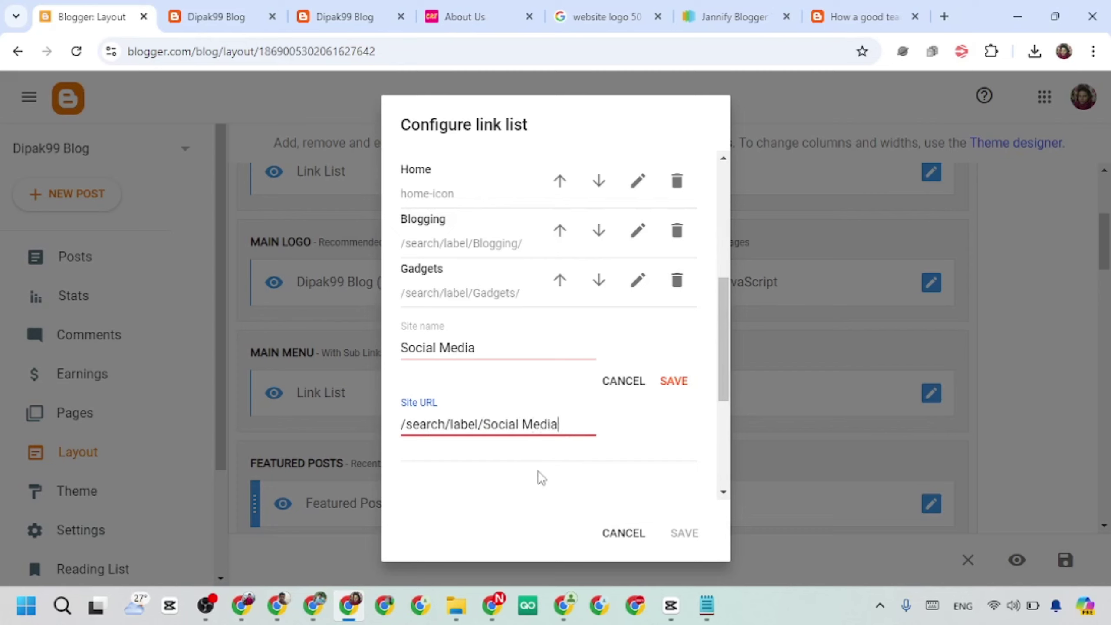
click(673, 381)
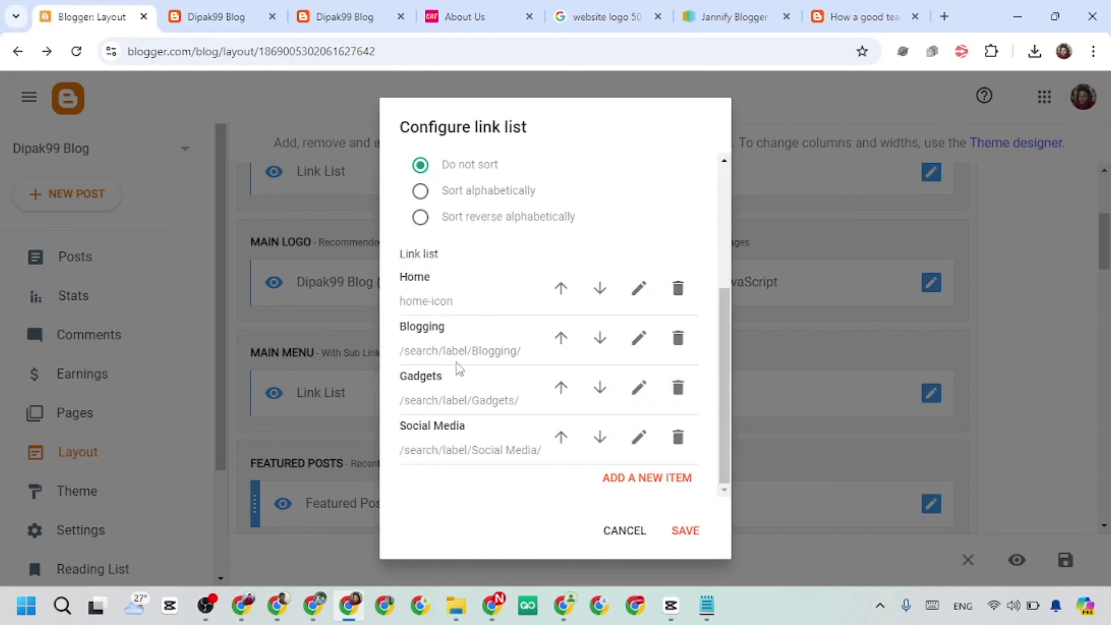
Add the menu item Make Money with the site URL /search/label/Make Money/ and save the Main Menu link list.
click(642, 478)
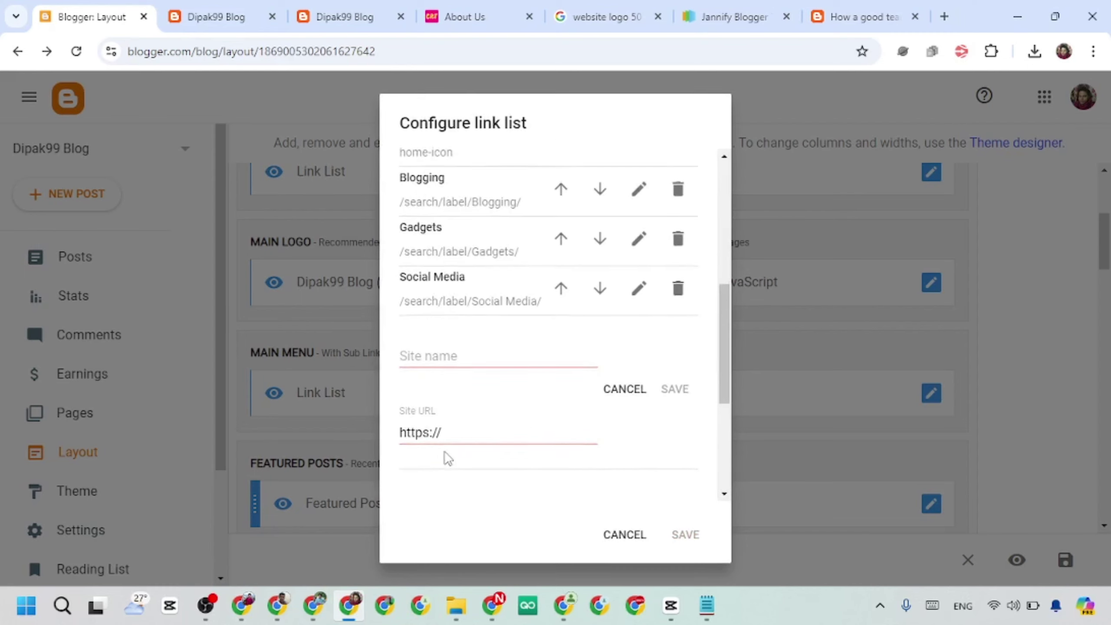
click(442, 348)
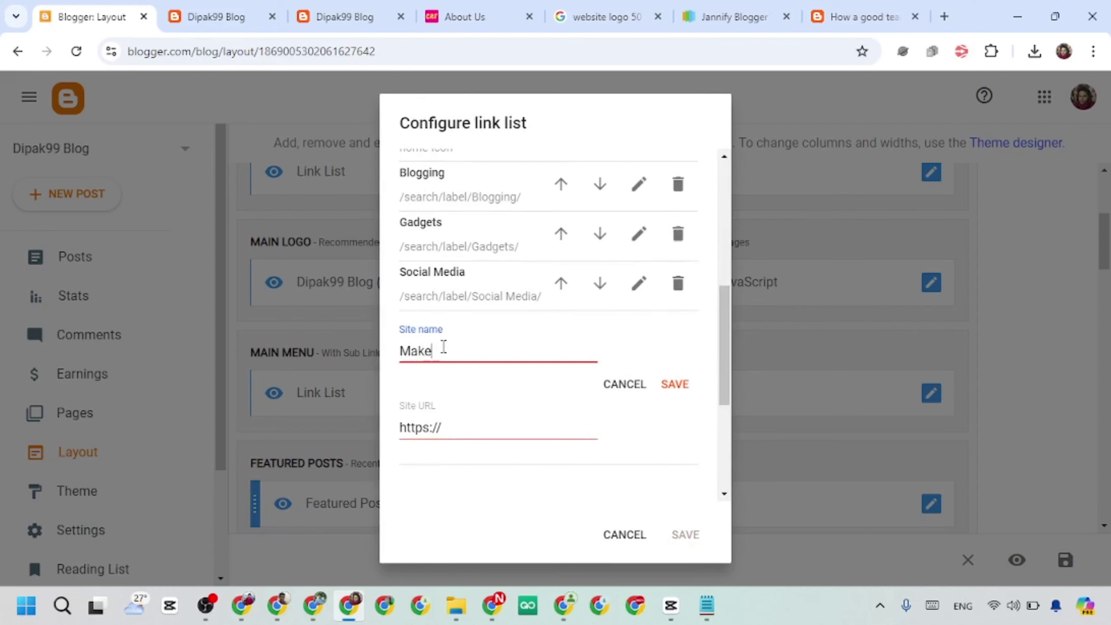
click(441, 431)
key(ctrl+a)
text(/search/label/Gadgets)
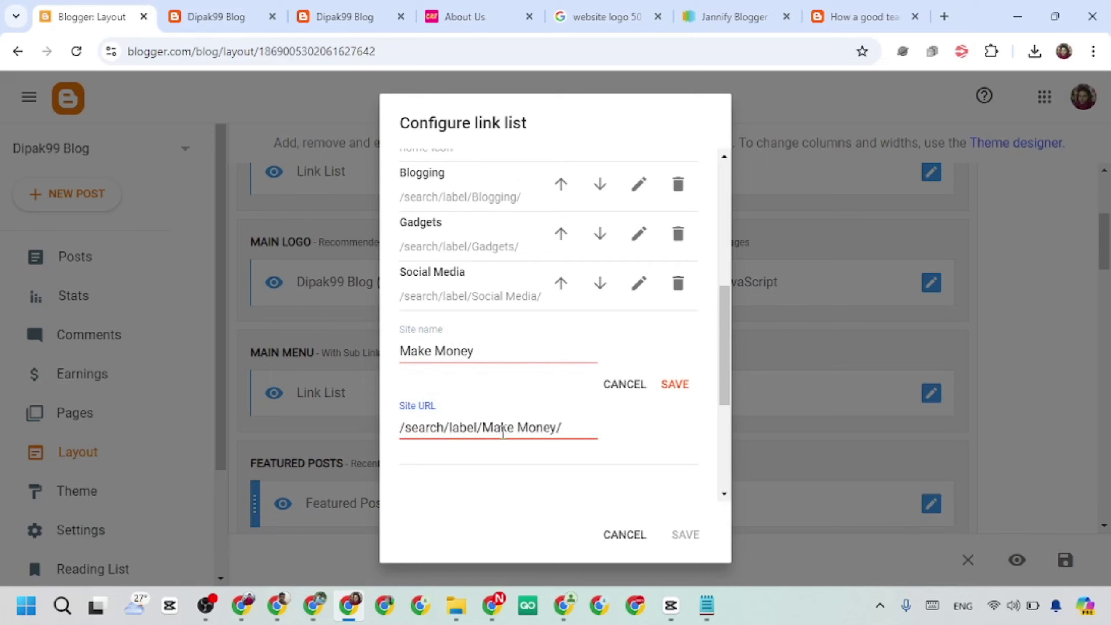
click(663, 385)
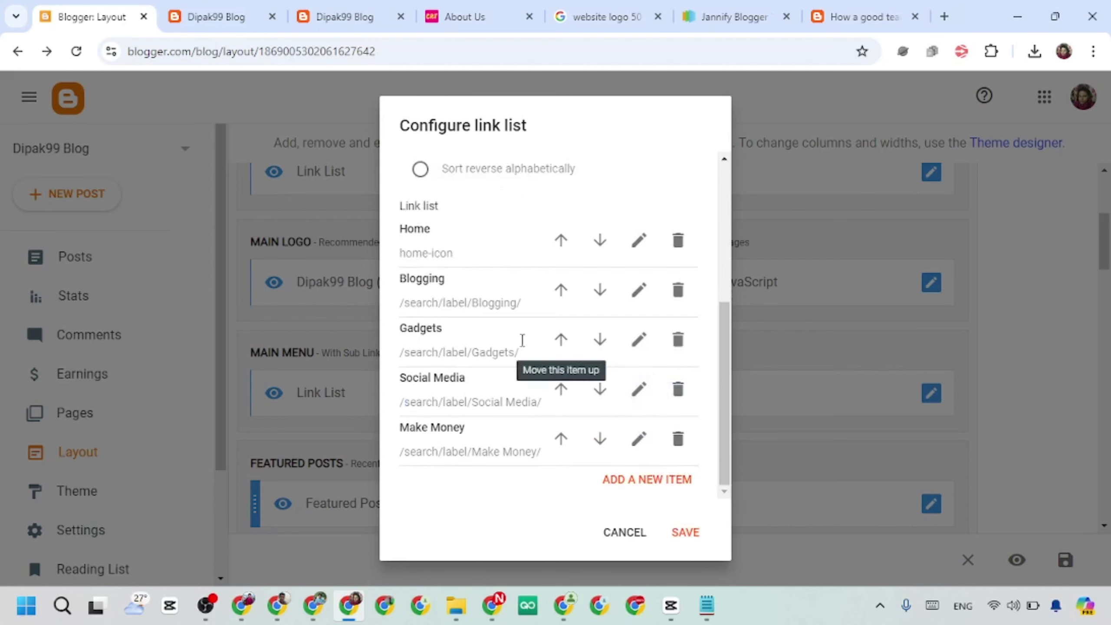
click(684, 532)
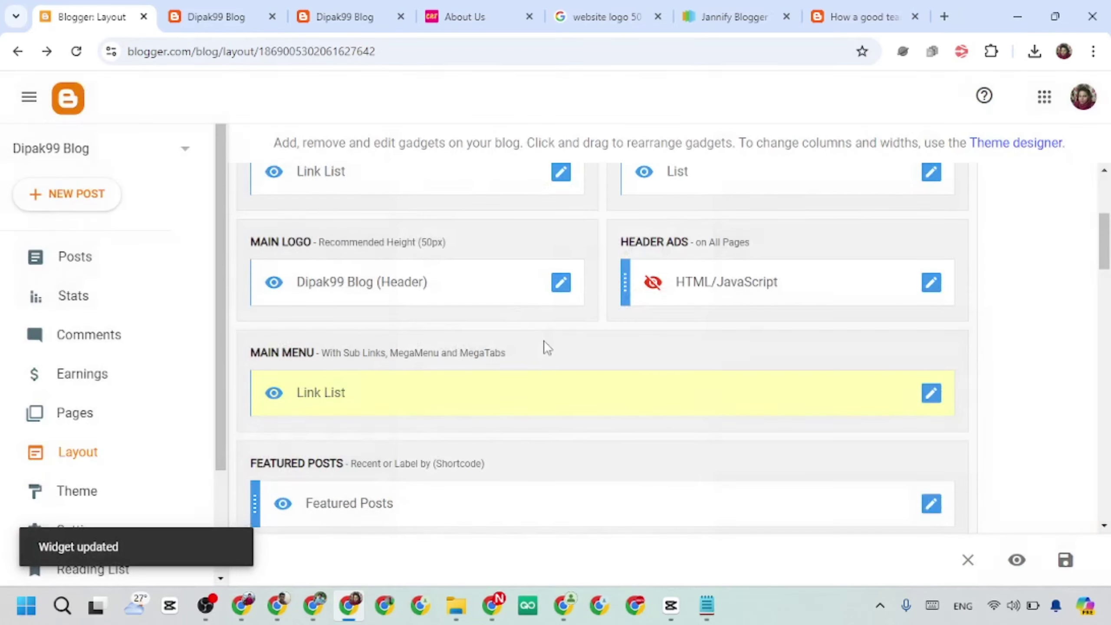
Reload the live blog to check the new main menu items, and toggle dark mode on and off.
click(221, 17)
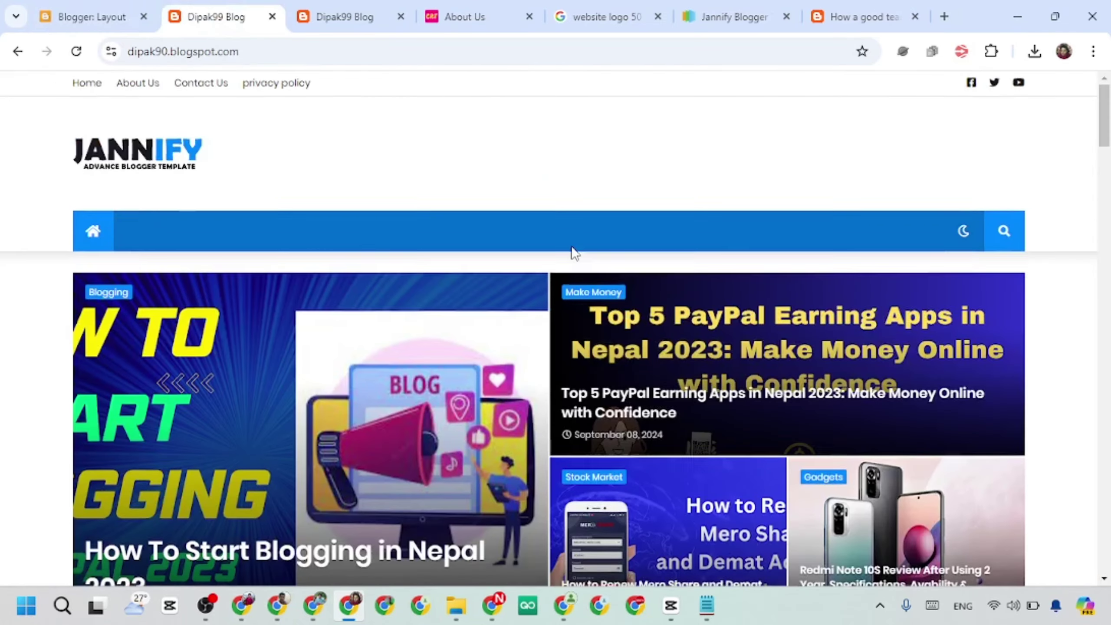
scroll(570, 250, down, 1)
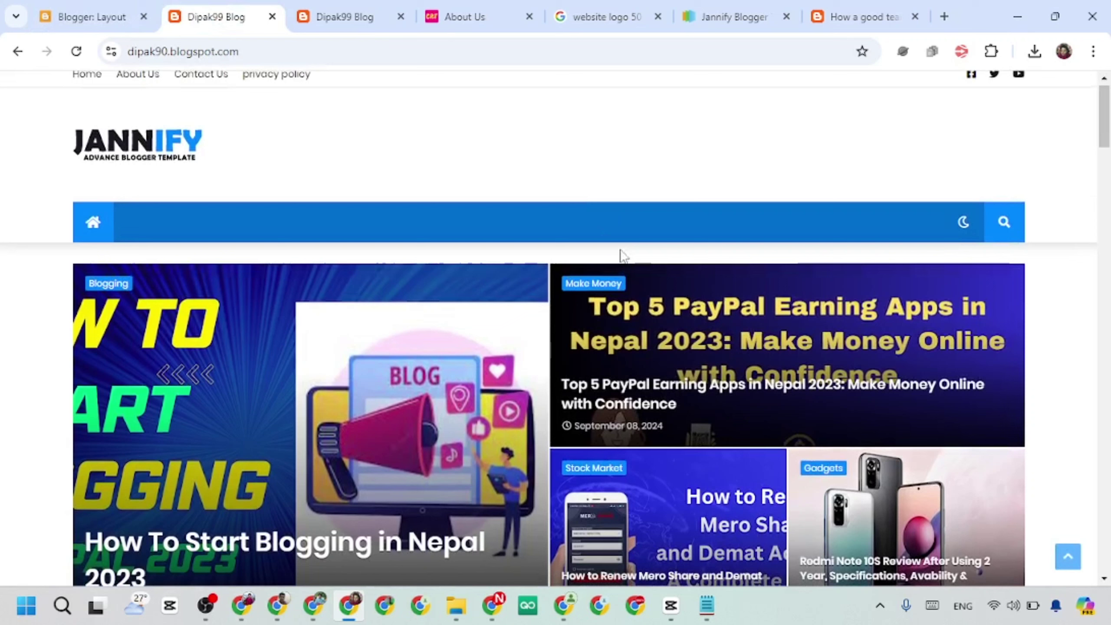
click(77, 53)
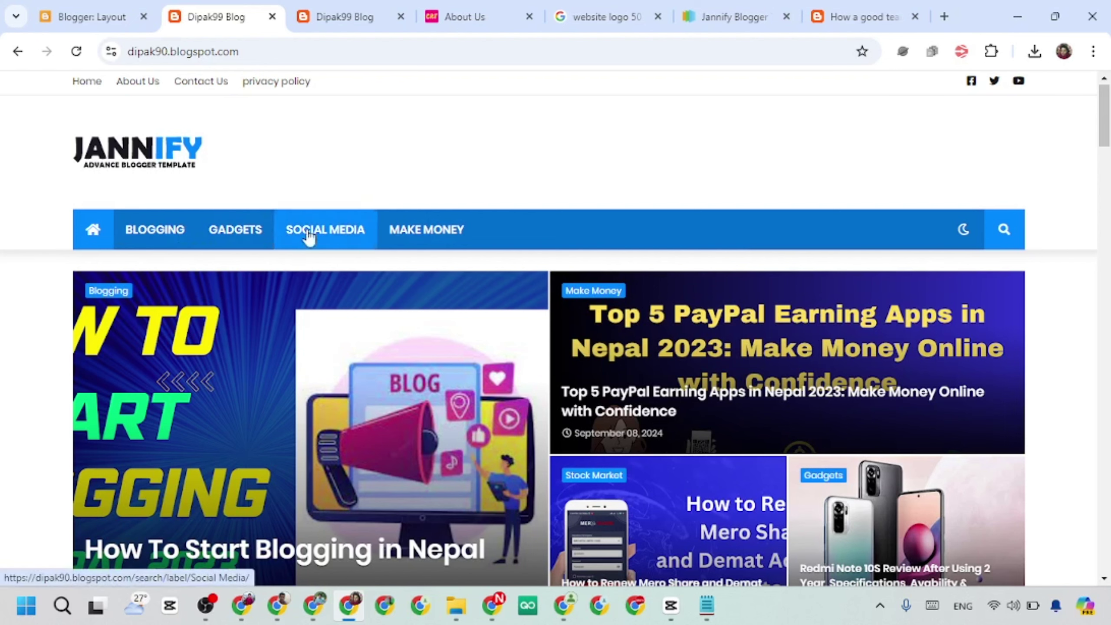
click(960, 238)
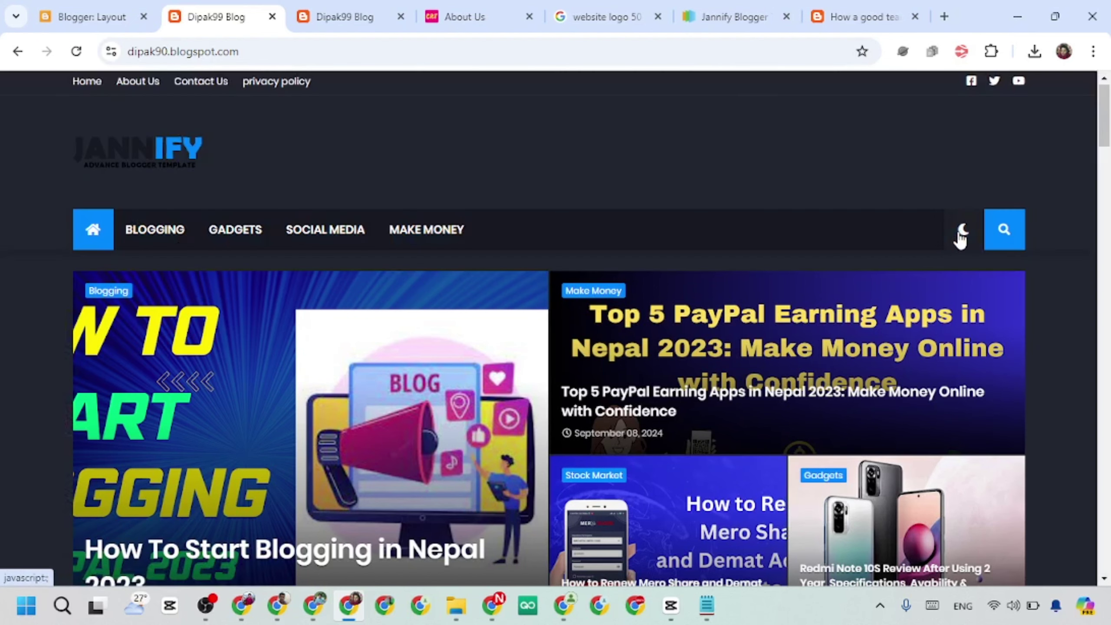
click(960, 238)
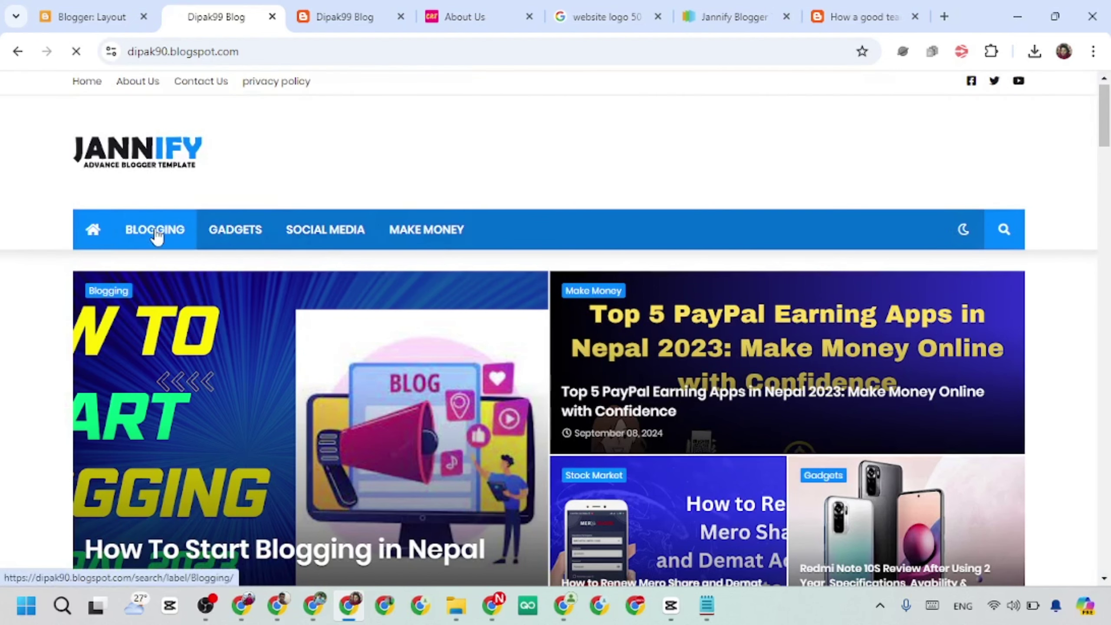
Check the posts listed on the live blog's Blogging and Make Money menu pages.
scroll(515, 302, down, 3)
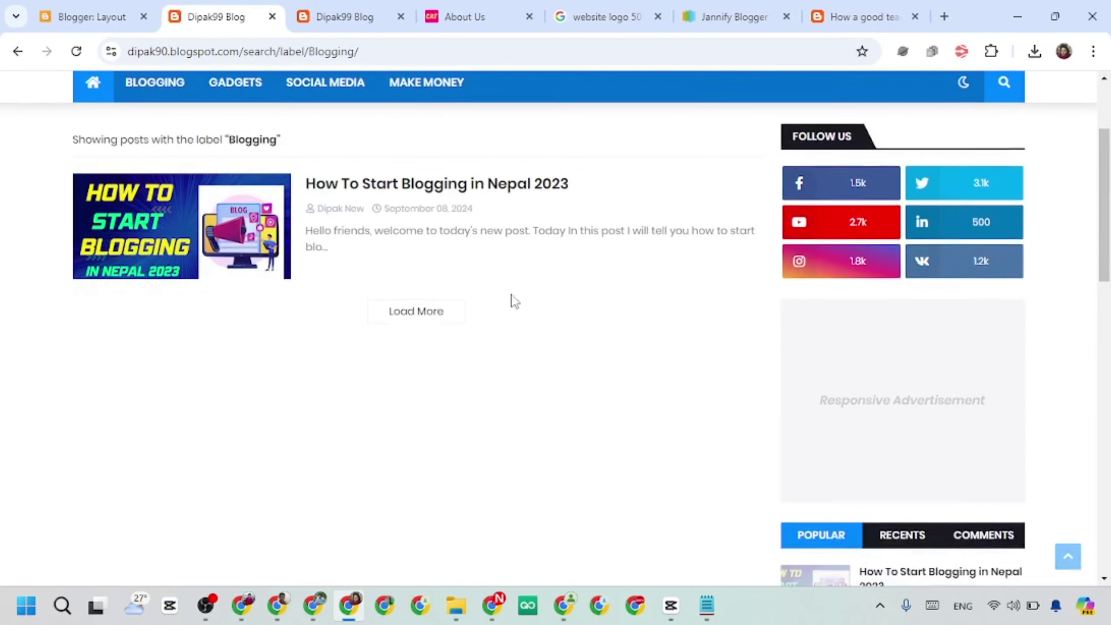
click(419, 311)
scroll(504, 258, up, 1)
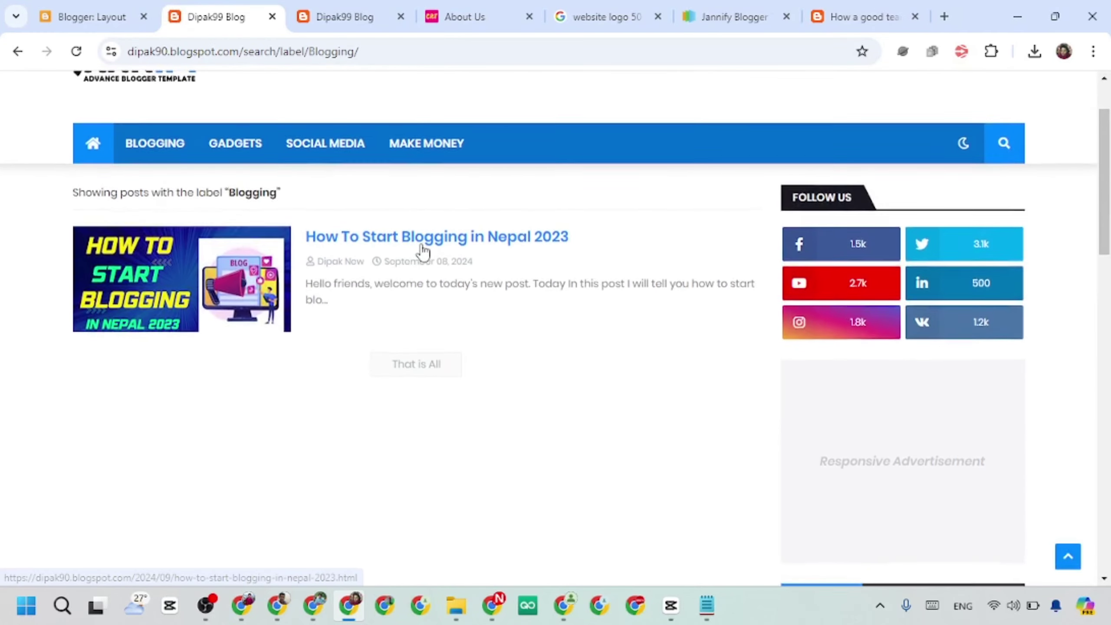
scroll(422, 253, up, 1)
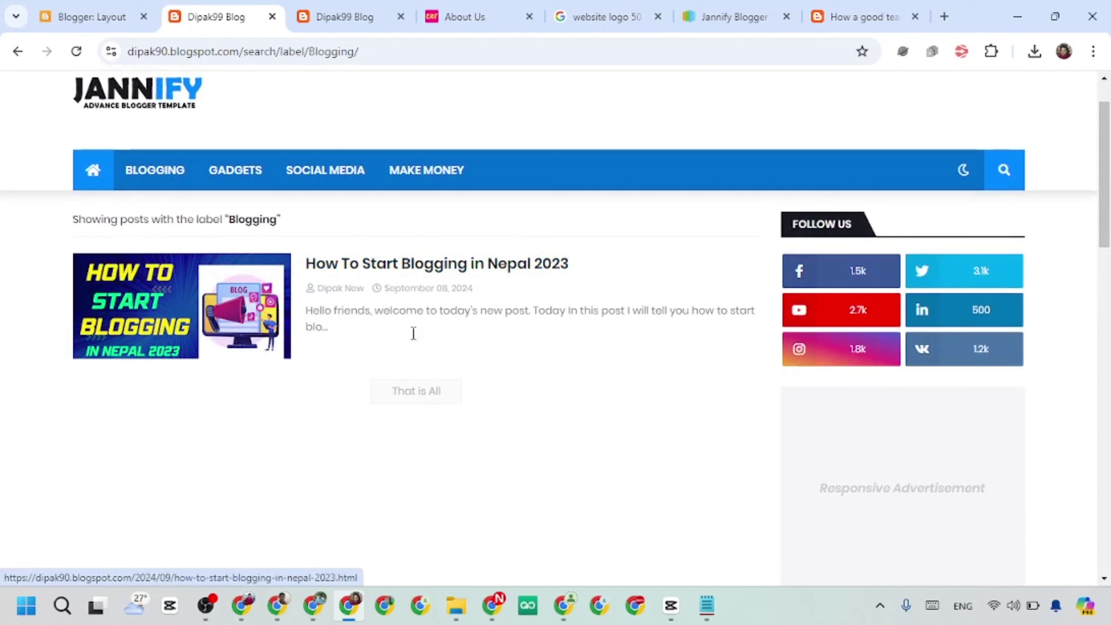
click(428, 170)
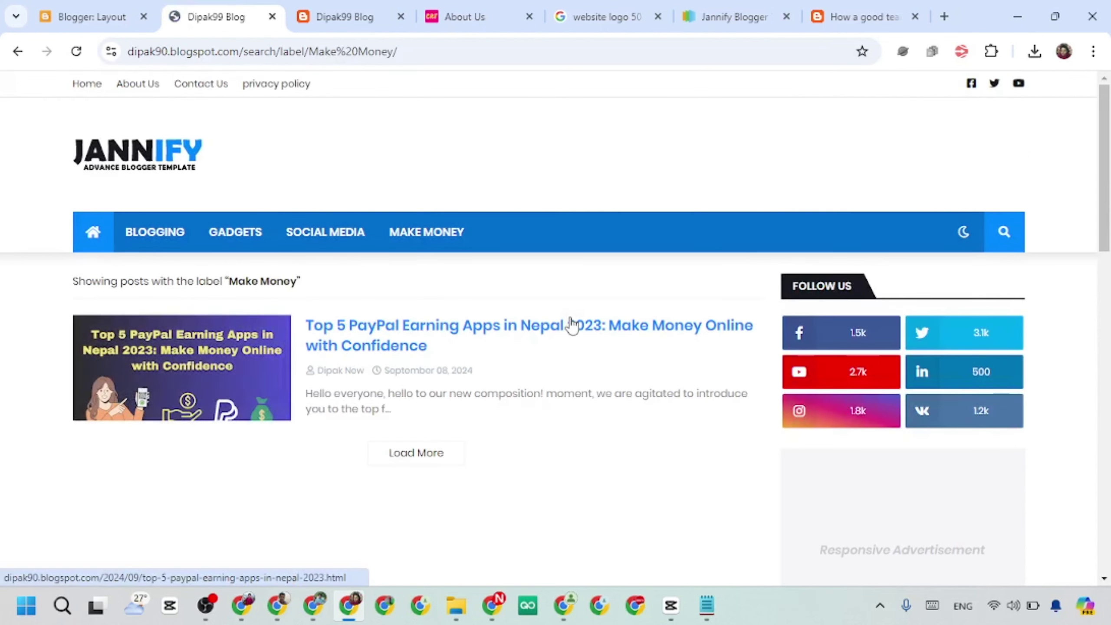
scroll(571, 325, down, 2)
scroll(363, 284, up, 1)
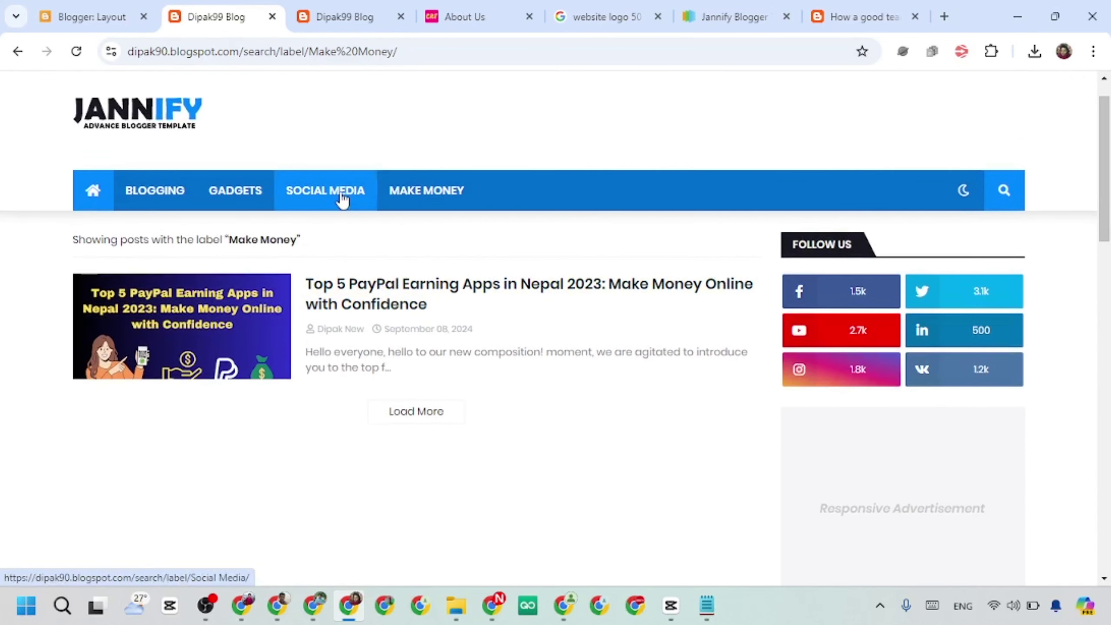
Check the posts listed on the live blog's Social Media and Gadgets menu pages.
click(342, 200)
scroll(516, 398, down, 1)
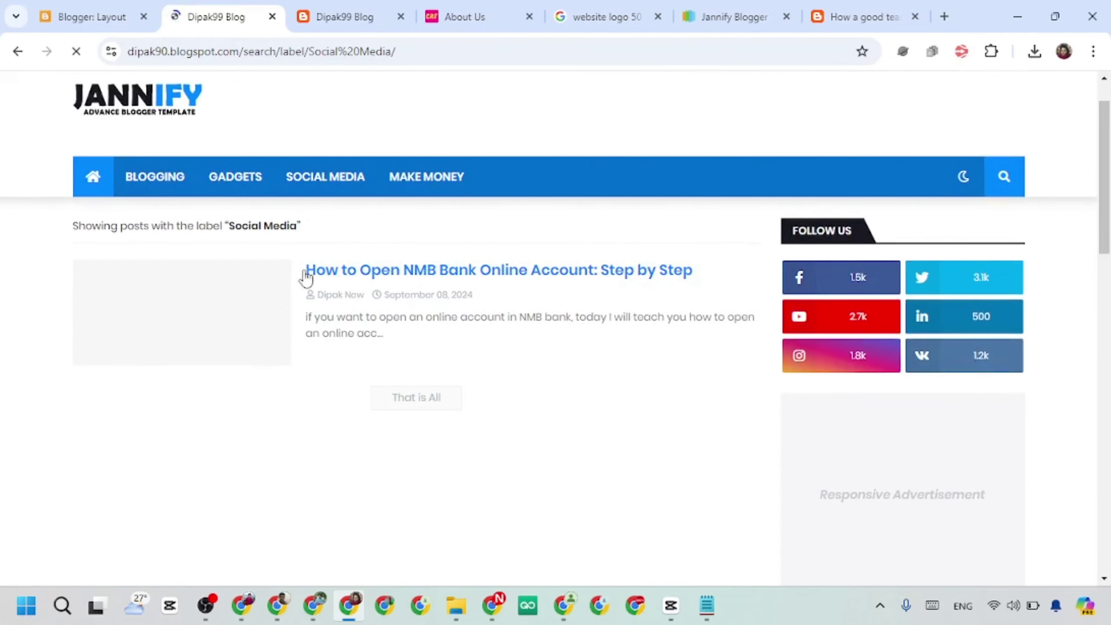
scroll(355, 263, up, 1)
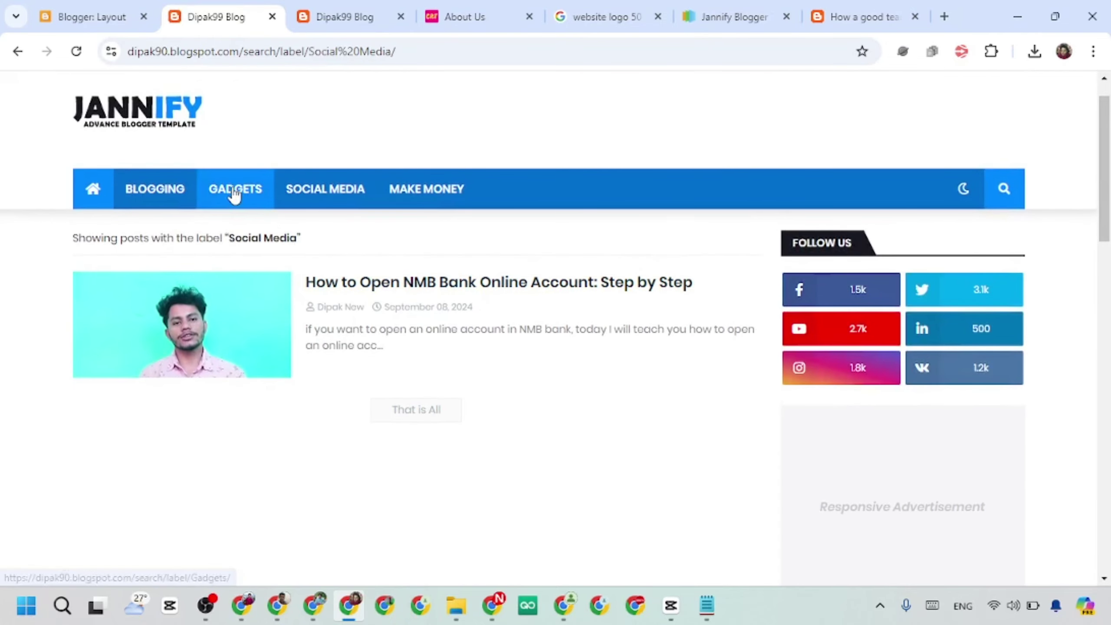
click(235, 192)
scroll(352, 298, down, 1)
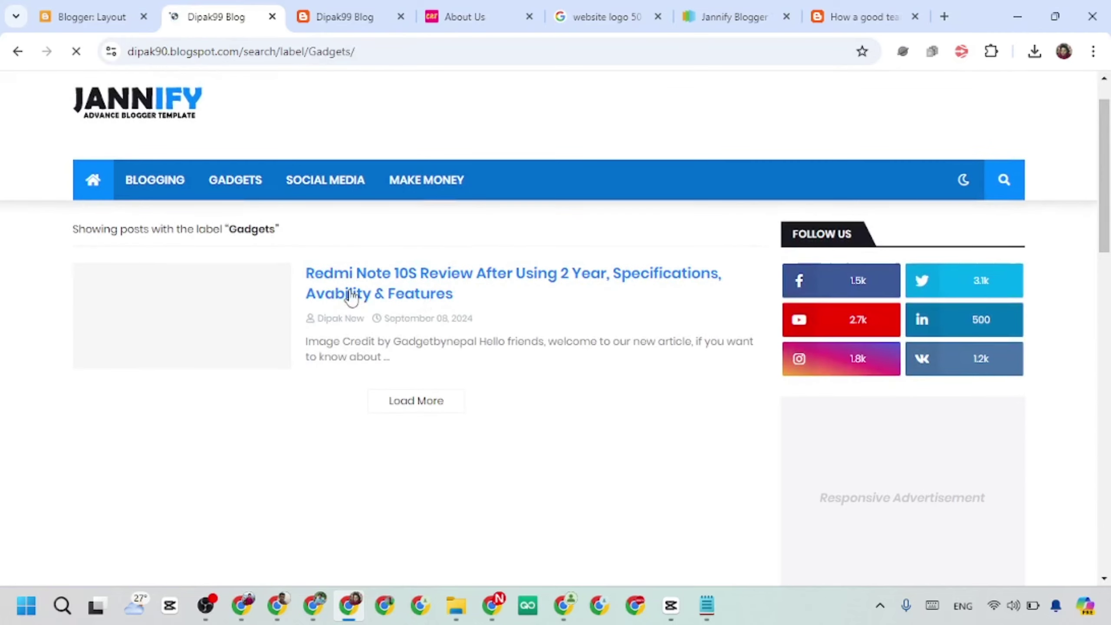
scroll(437, 361, up, 1)
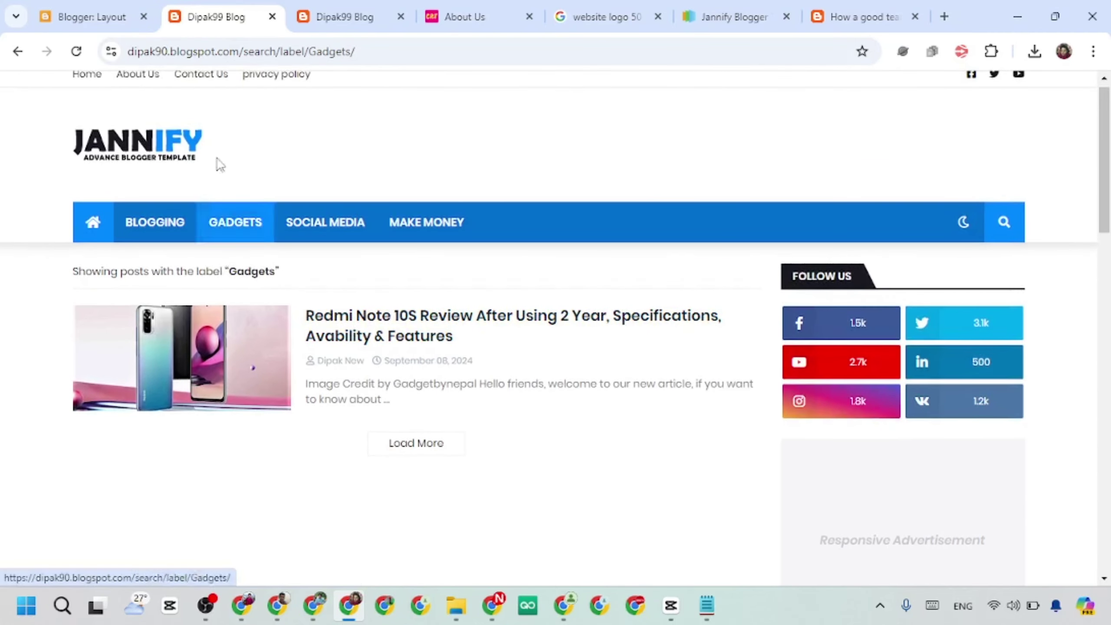
Open the posts list in a separate browser tab and display the label suggestions of the post How To Start Blogging in Nepal 2023.
click(125, 19)
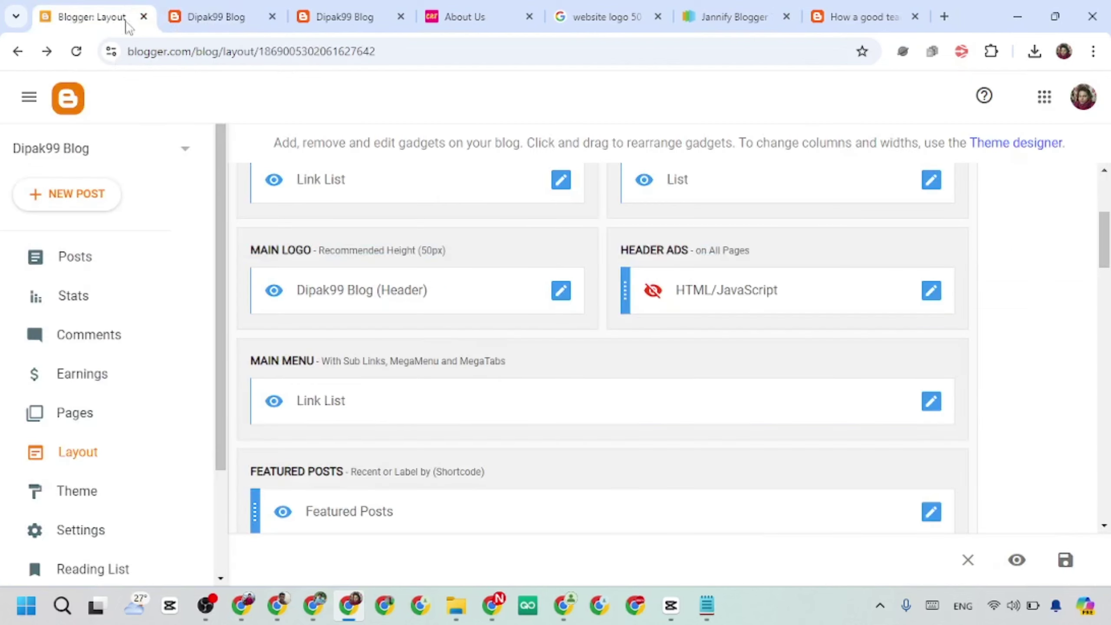
middle_click(62, 258)
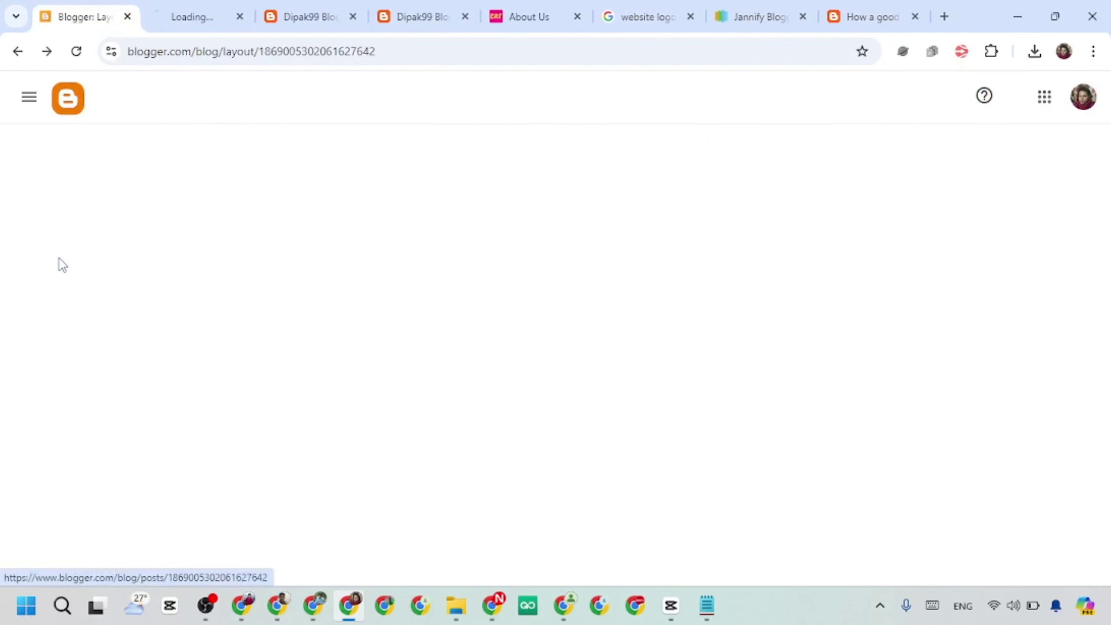
drag(174, 16, 72, 16)
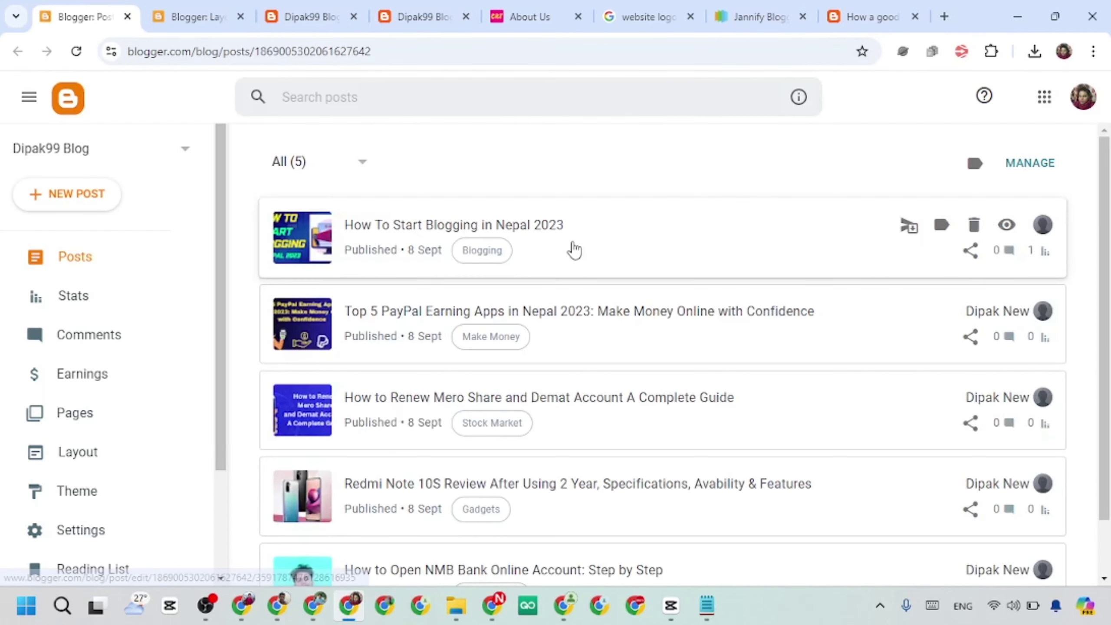
click(571, 248)
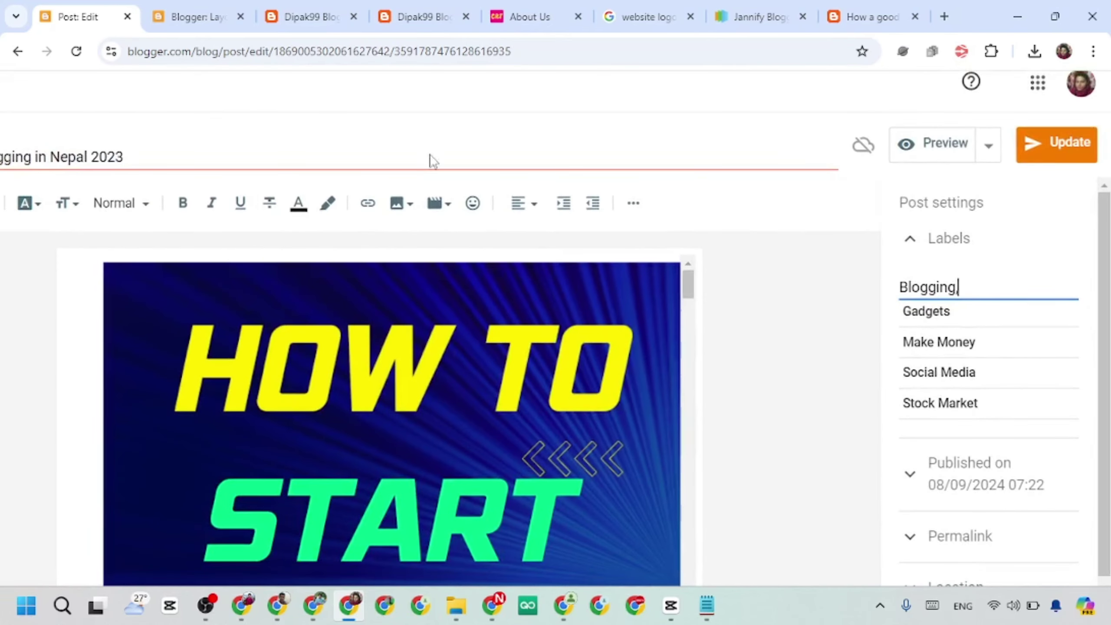
text(,)
Compare the post's Blogging label with the live blog's menu, leave the post editor without saving, and return to the layout page.
click(199, 16)
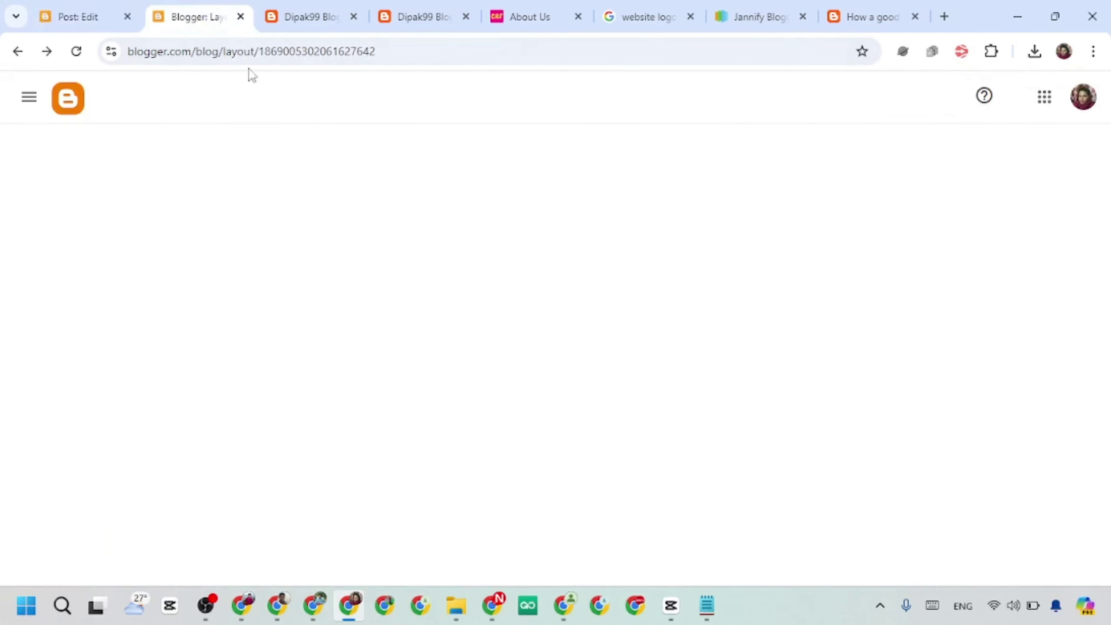
click(280, 27)
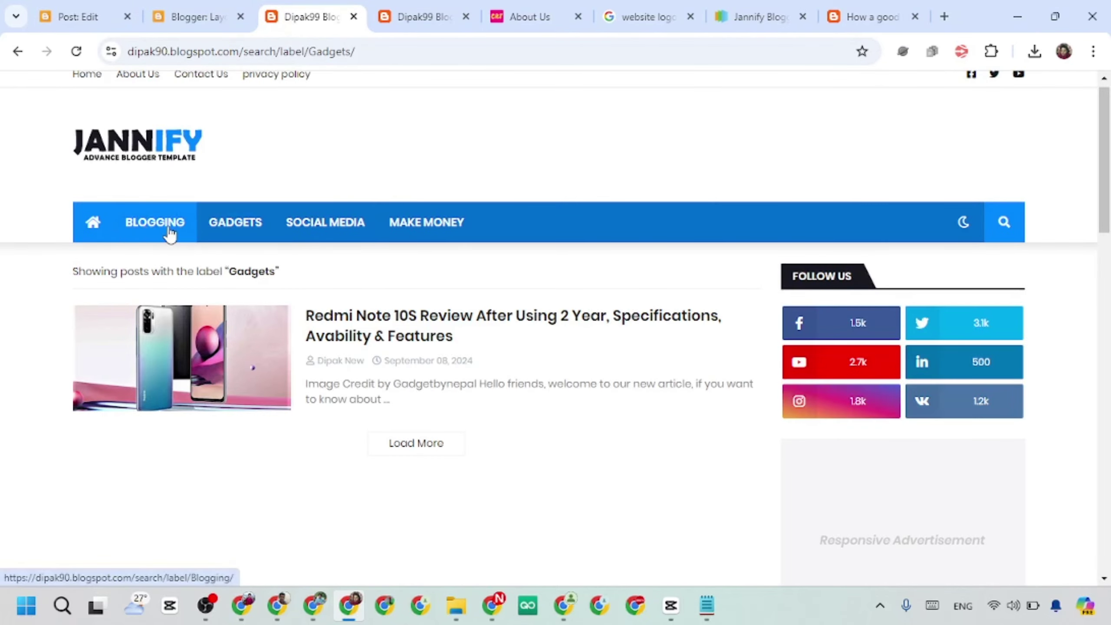
click(77, 17)
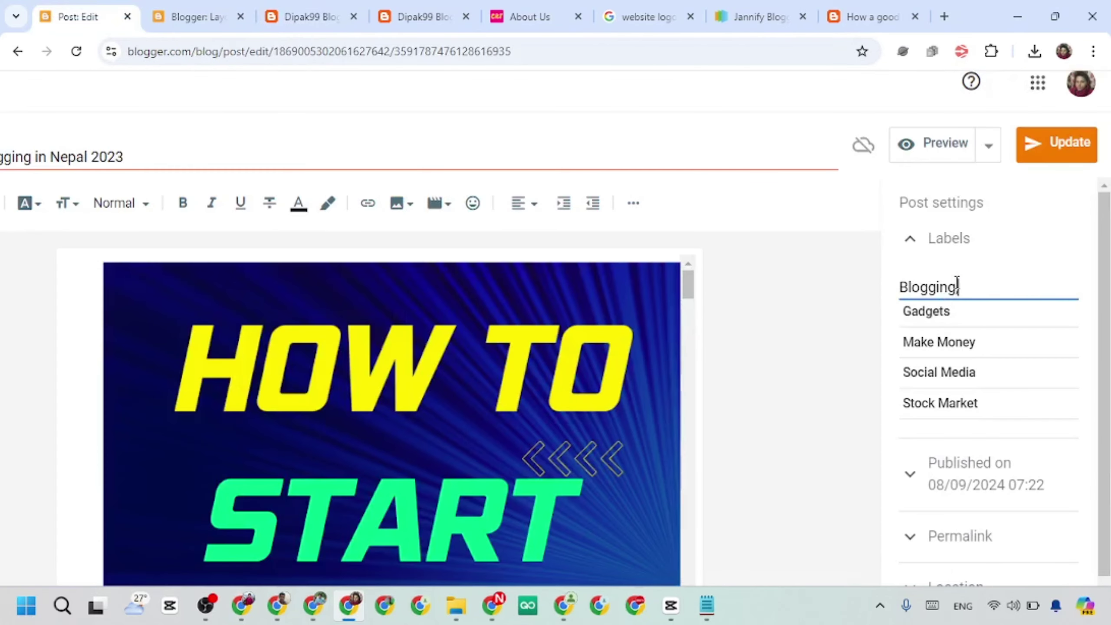
click(197, 17)
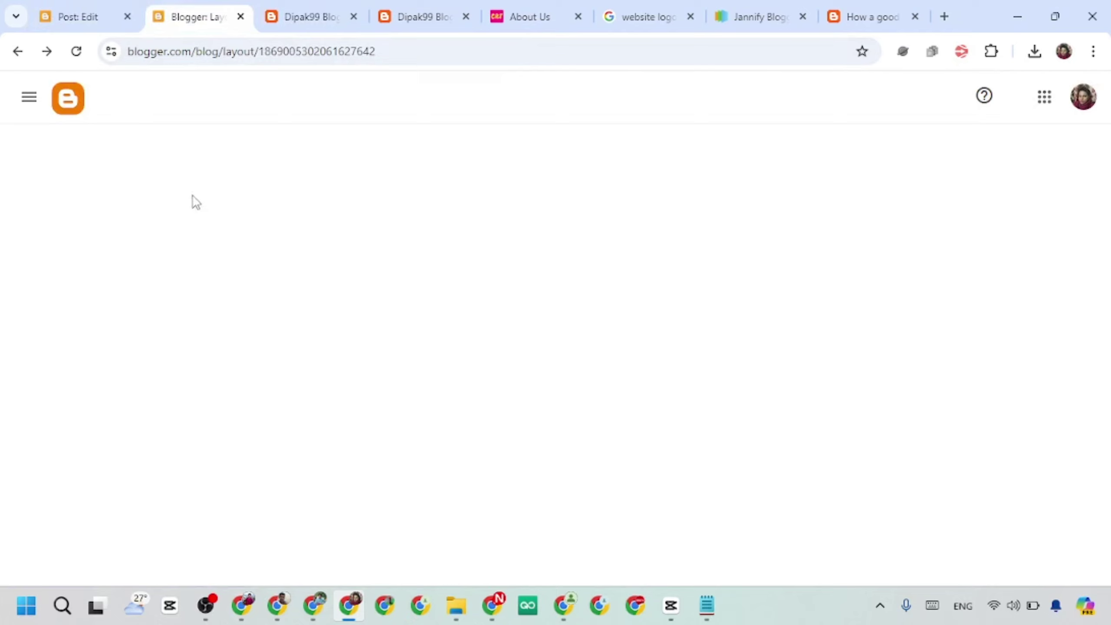
click(88, 13)
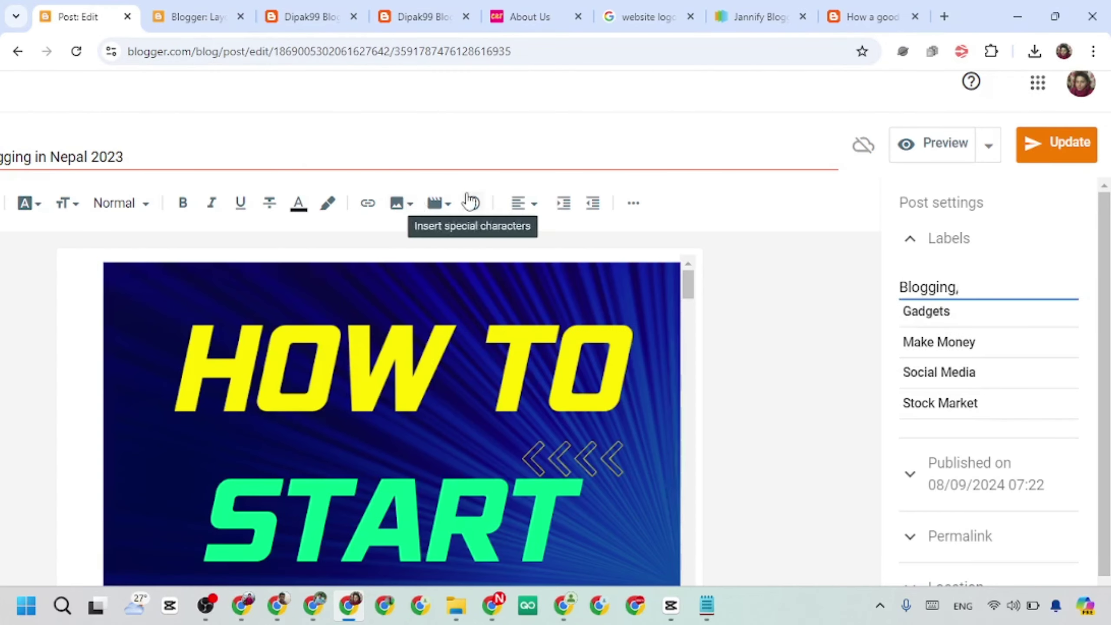
click(27, 100)
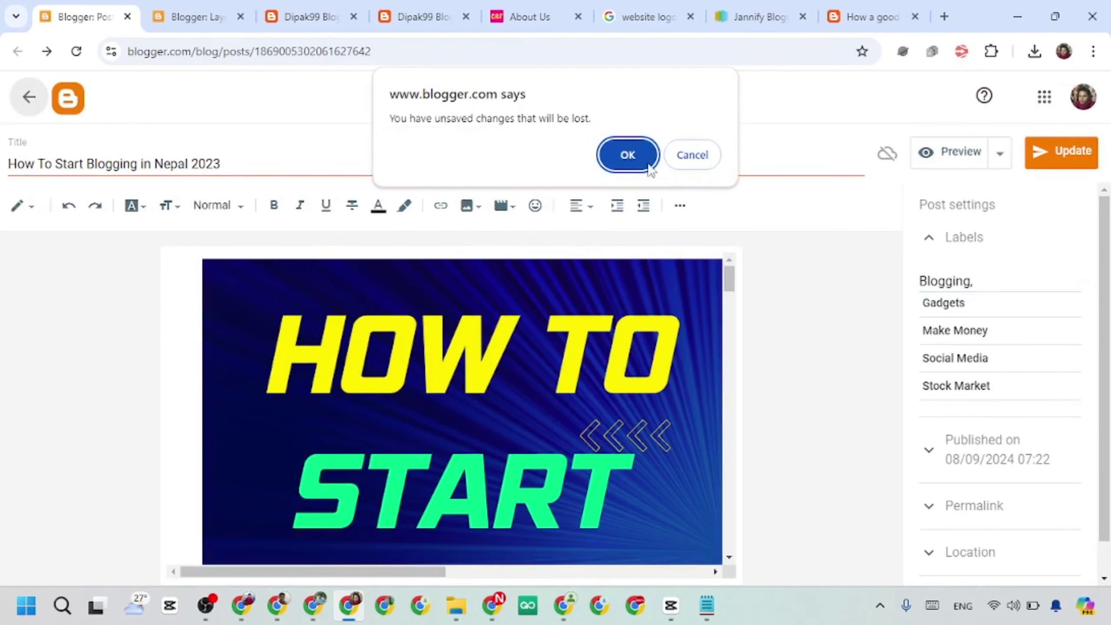
click(180, 18)
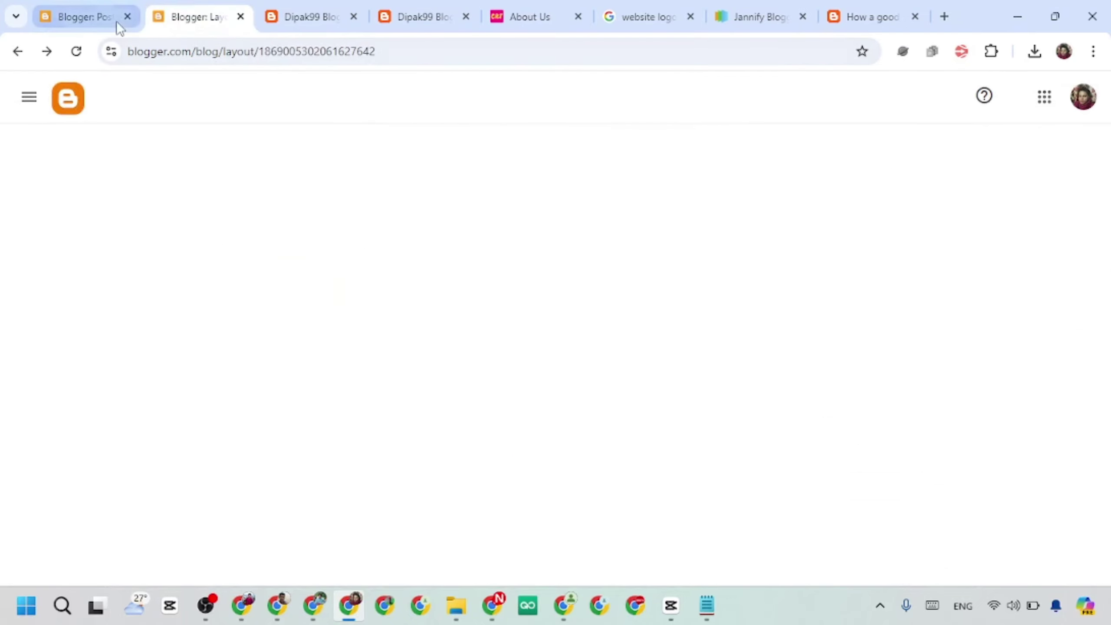
Leave the post editor for How To Start Blogging in Nepal 2023, discarding its unsaved changes, and reload the layout page.
click(88, 18)
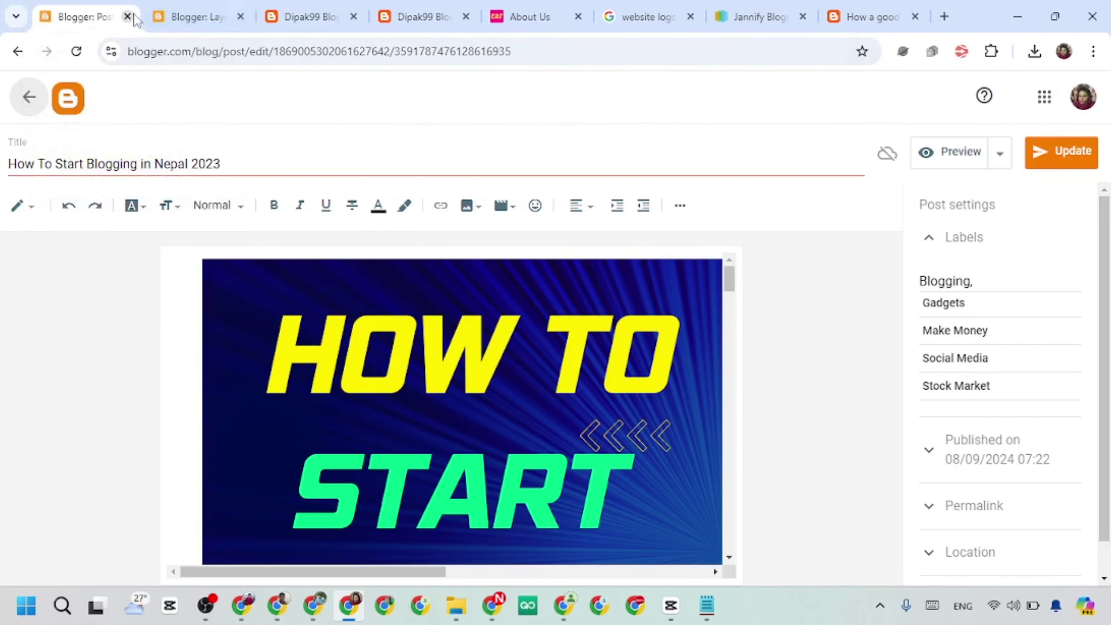
click(29, 97)
click(630, 154)
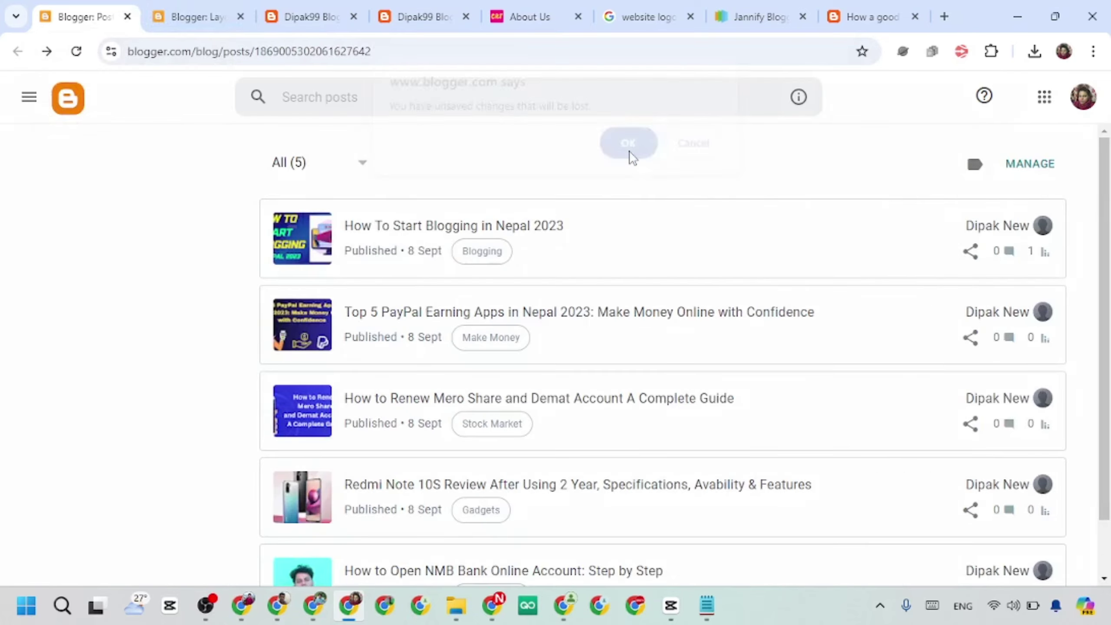
click(183, 17)
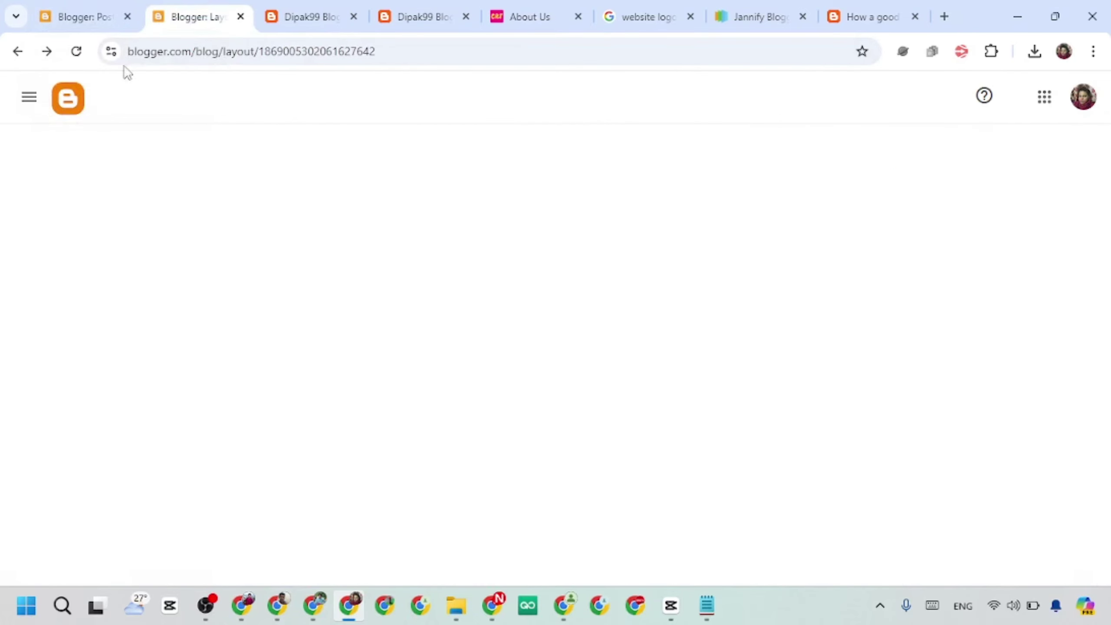
click(76, 52)
Look over the Gadgets label page on the live blog and go back to the blog's home page.
click(306, 17)
scroll(251, 215, down, 3)
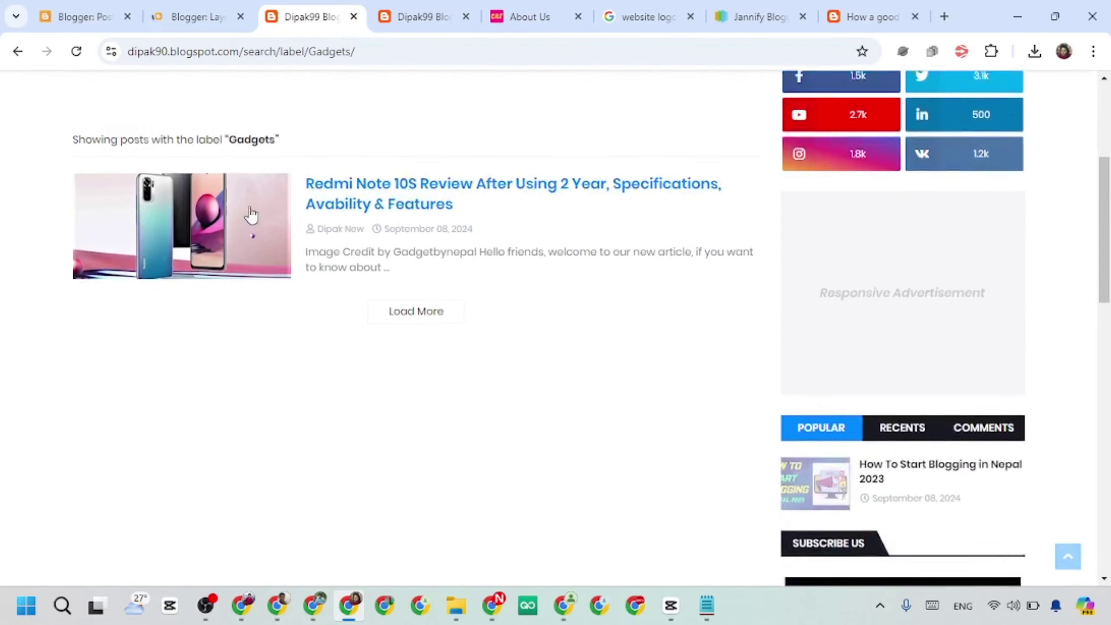
scroll(252, 214, up, 3)
scroll(681, 297, down, 3)
scroll(652, 293, up, 3)
click(129, 248)
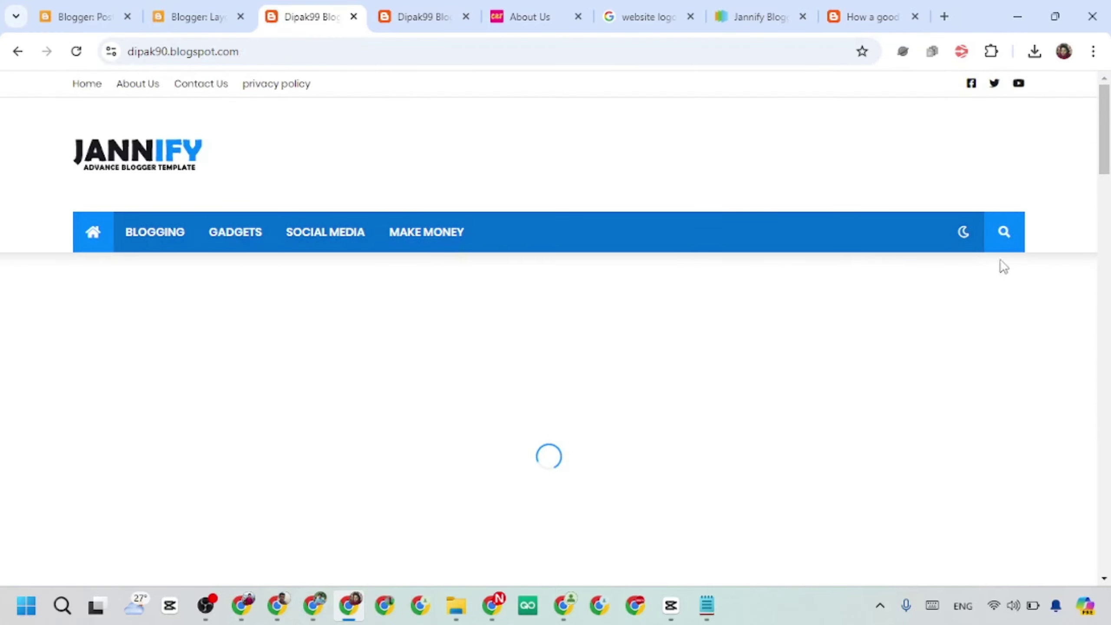
Test the live blog's dark mode, return to light mode and look over the home page.
click(970, 246)
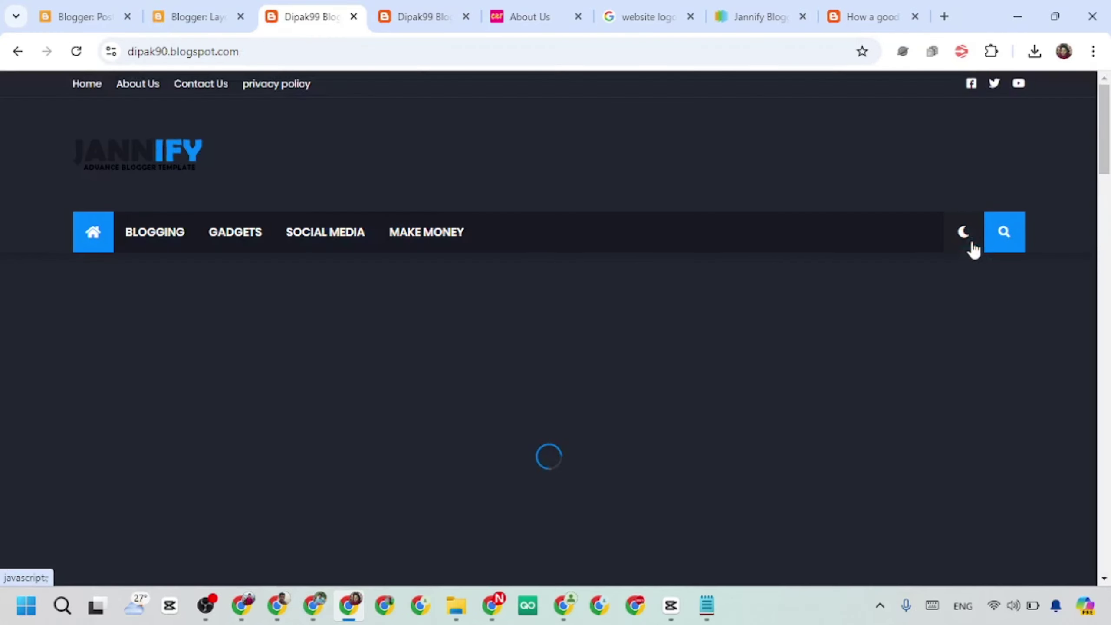
click(963, 237)
click(961, 237)
click(961, 236)
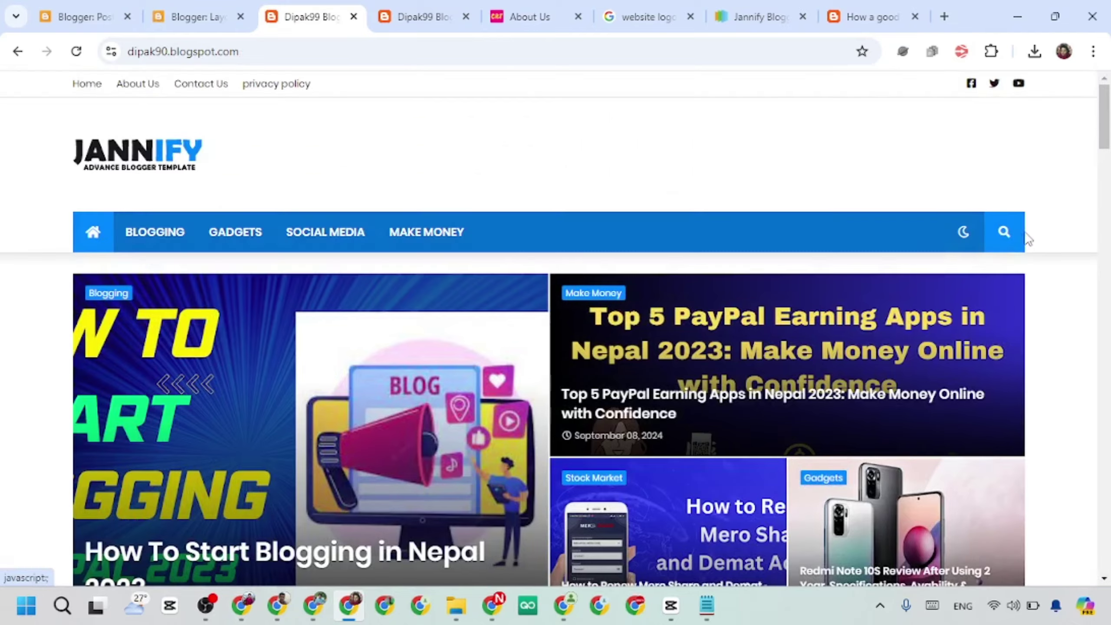
scroll(637, 308, down, 3)
scroll(179, 159, up, 2)
Review the posts list, open the layout's Featured Posts gadget, check its shortcode for recent posts and save the gadget.
click(81, 17)
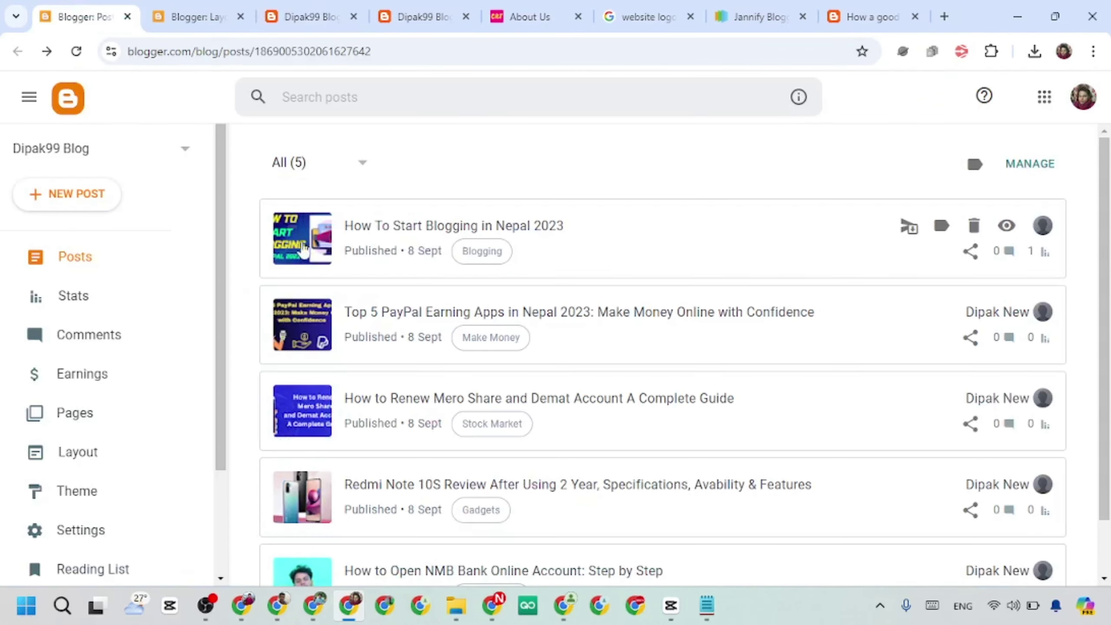
scroll(169, 372, down, 3)
click(201, 17)
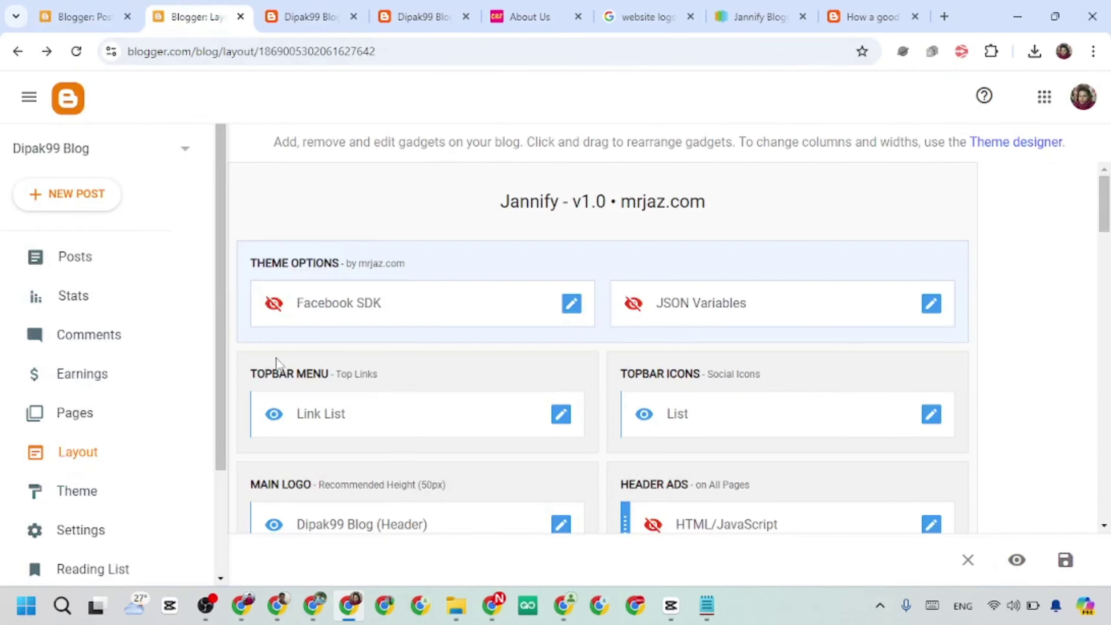
scroll(665, 301, down, 10)
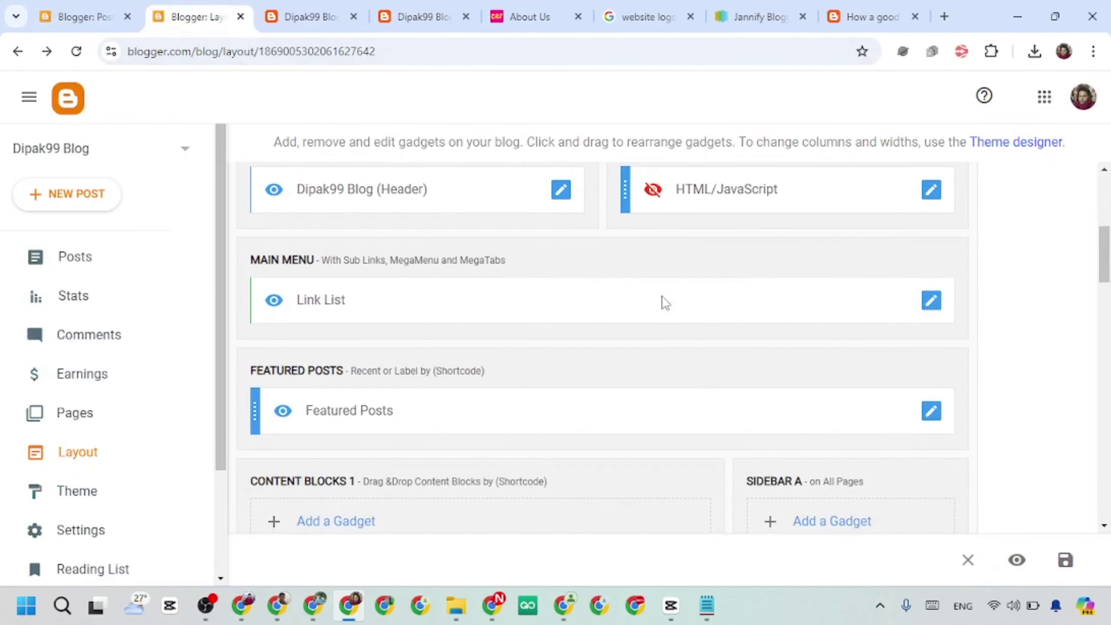
scroll(662, 300, up, 2)
scroll(572, 303, down, 1)
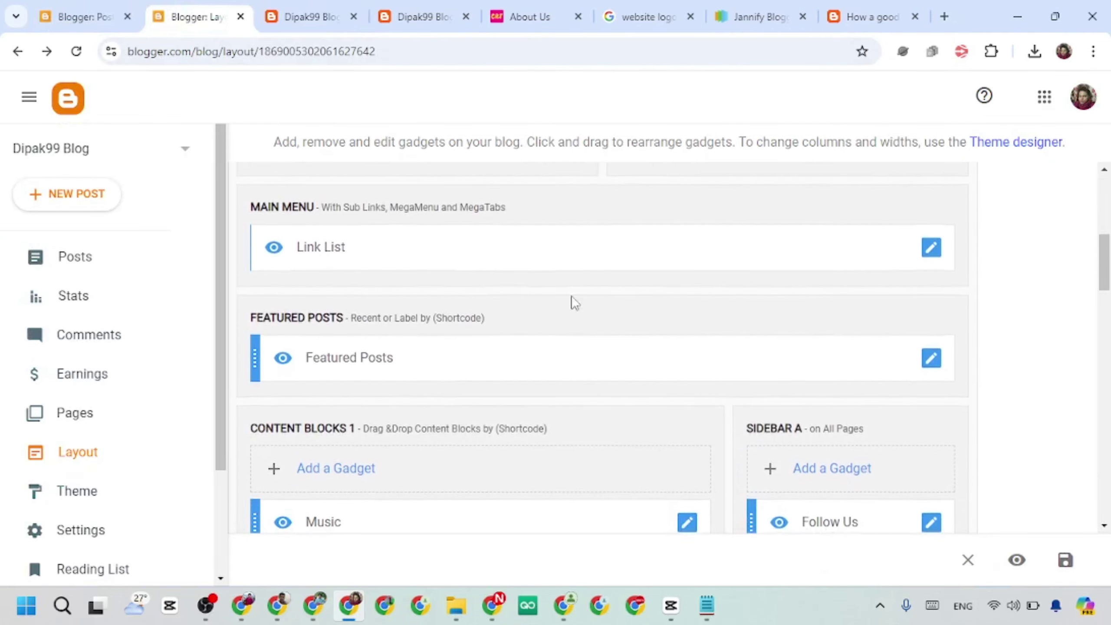
scroll(406, 207, down, 1)
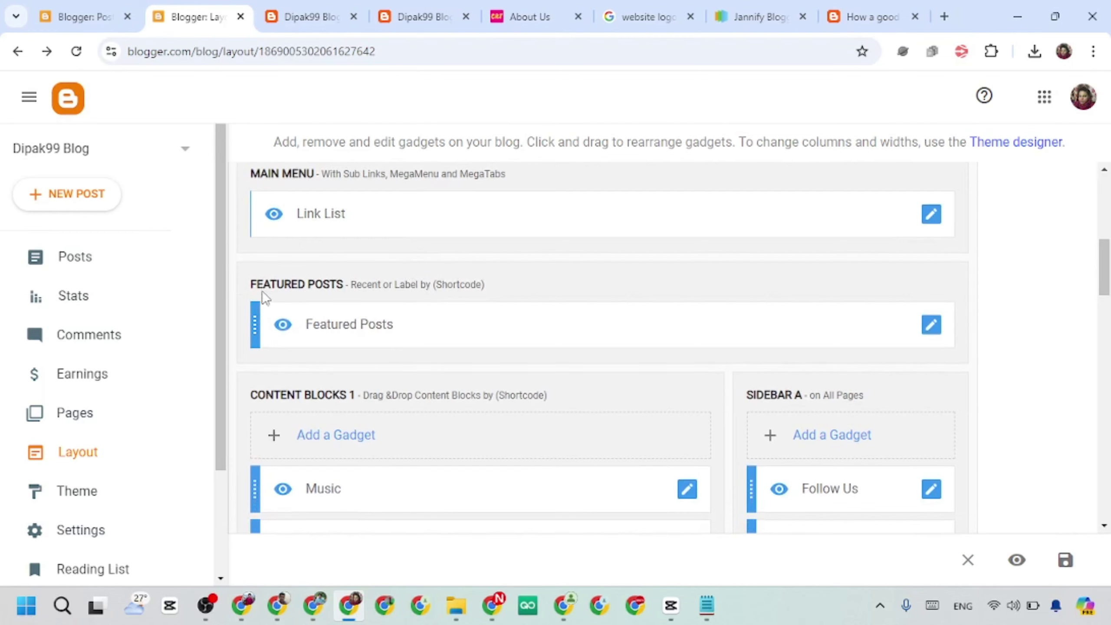
click(932, 332)
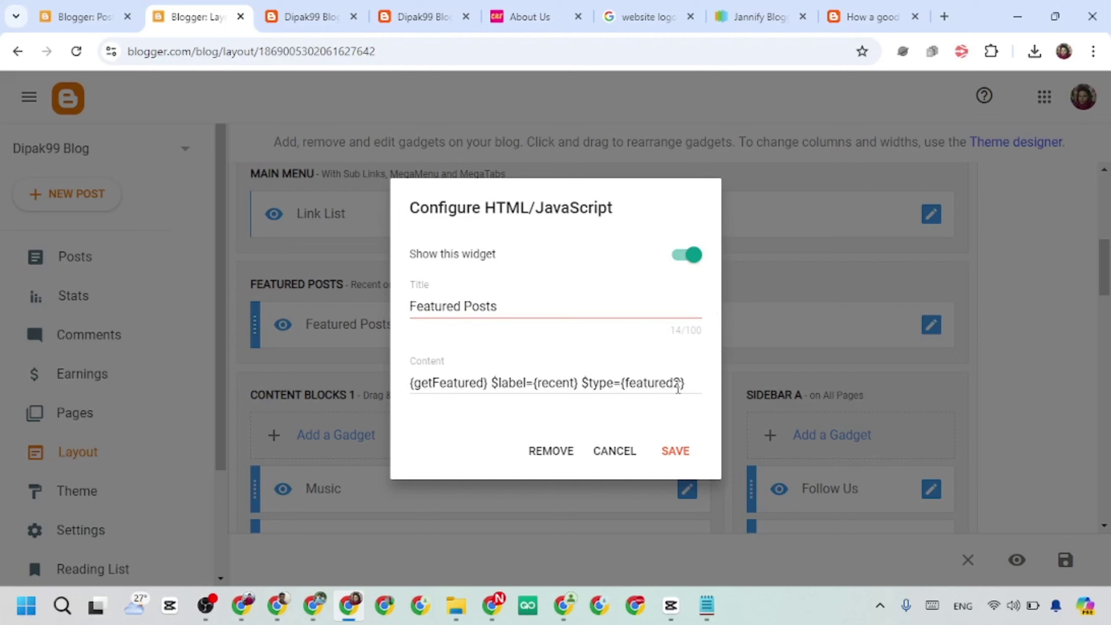
click(676, 453)
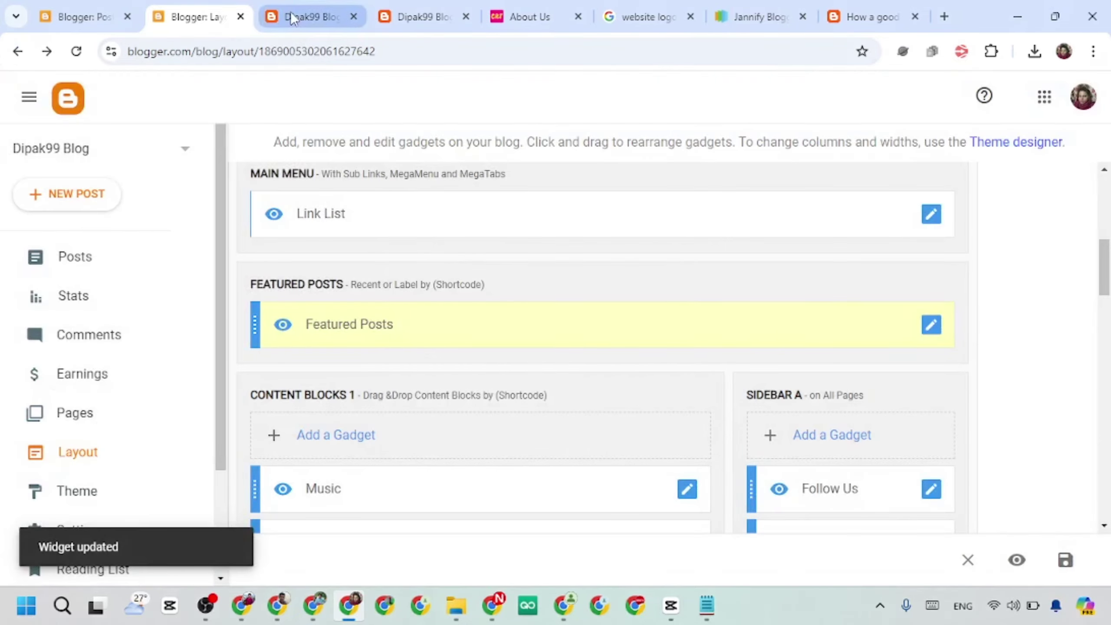
Examine the featured posts block on the live blog's home page.
click(307, 21)
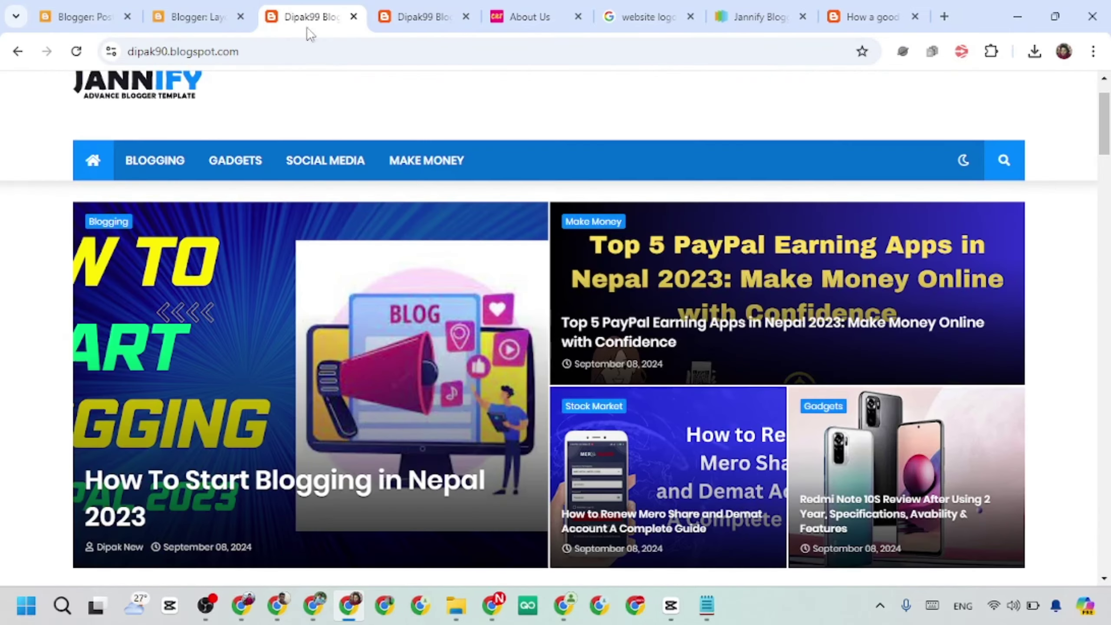
scroll(716, 295, down, 3)
scroll(441, 370, up, 1)
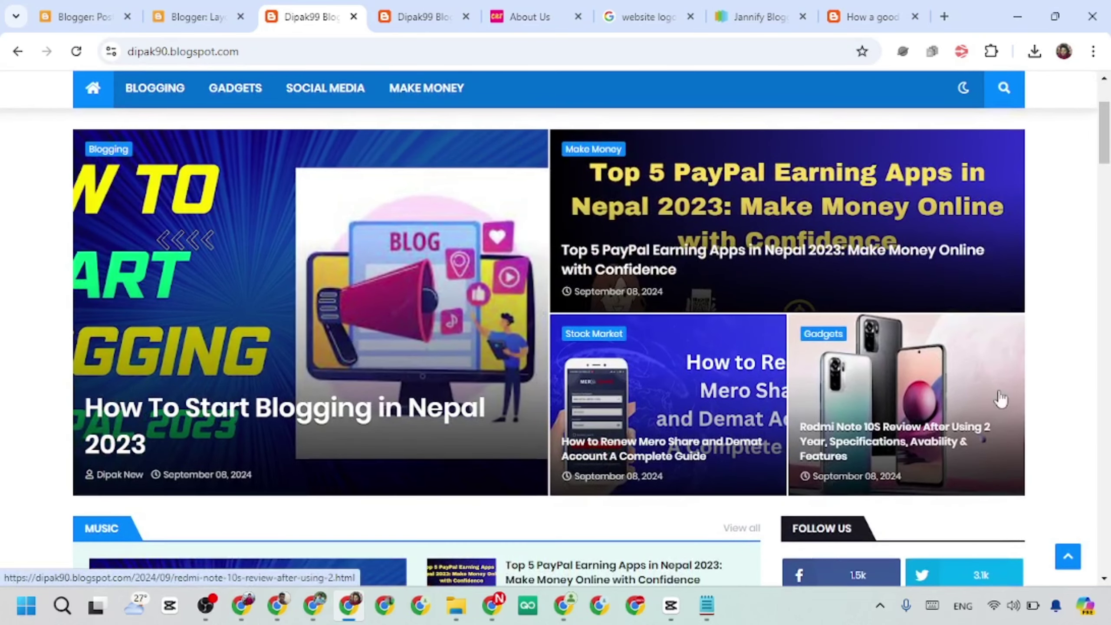
scroll(503, 324, down, 1)
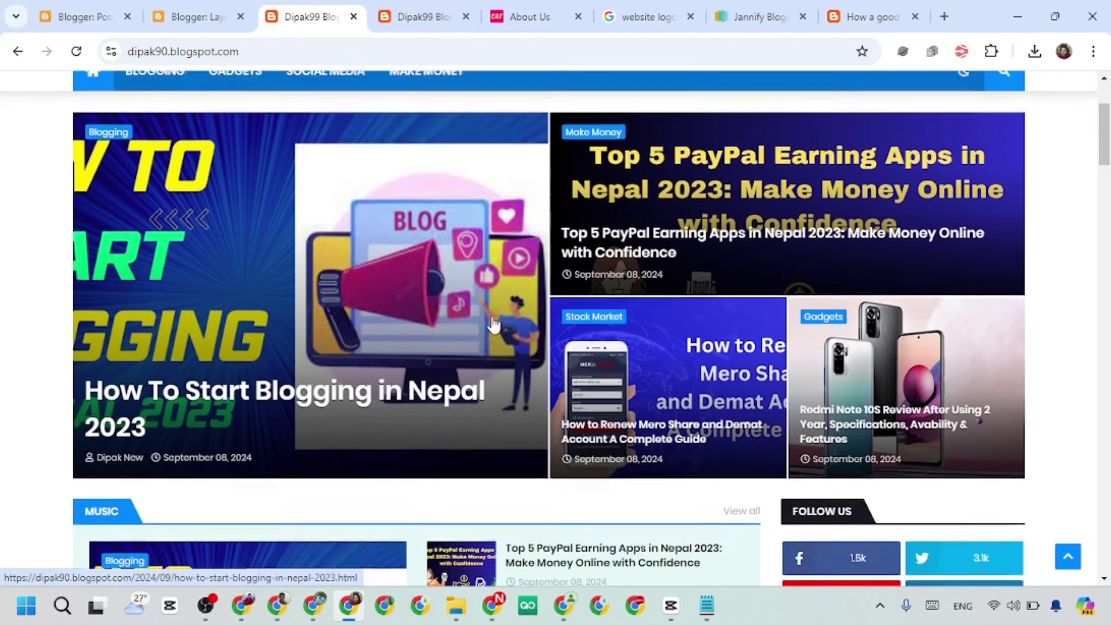
scroll(487, 339, up, 1)
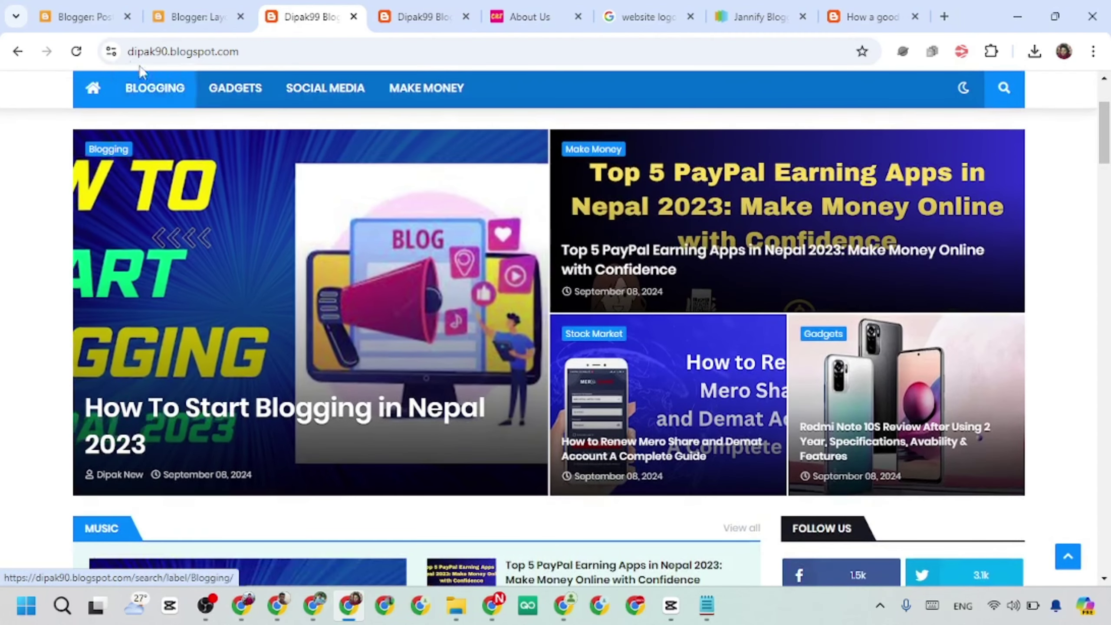
Review the blog's post list and the Featured Posts gadget's configuration in the layout, leaving the gadget unchanged.
click(82, 17)
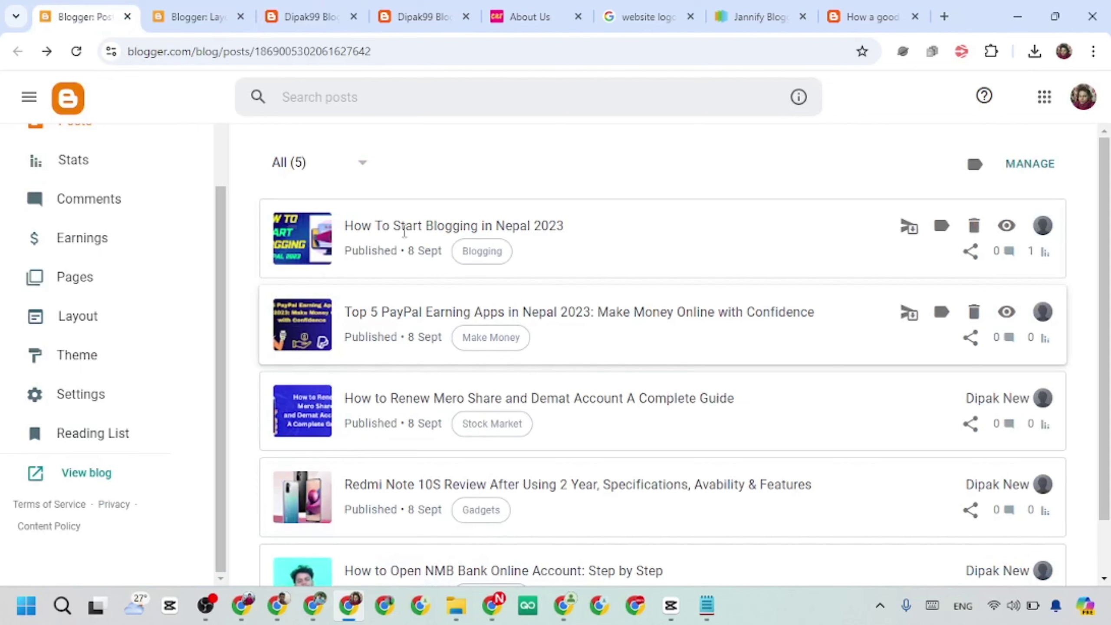
click(197, 16)
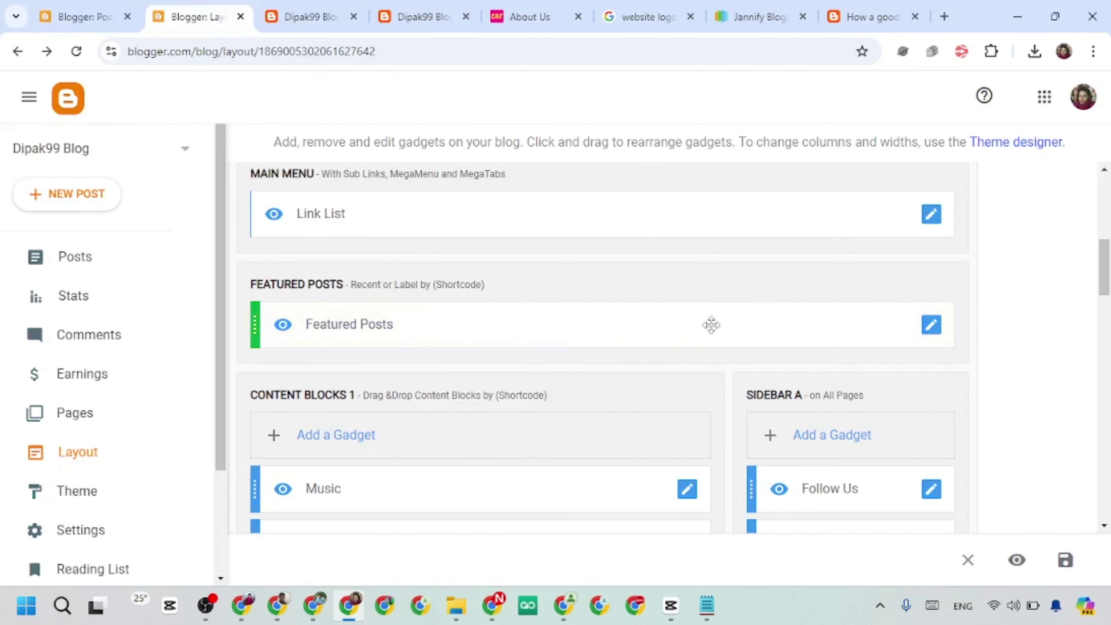
scroll(448, 332, down, 1)
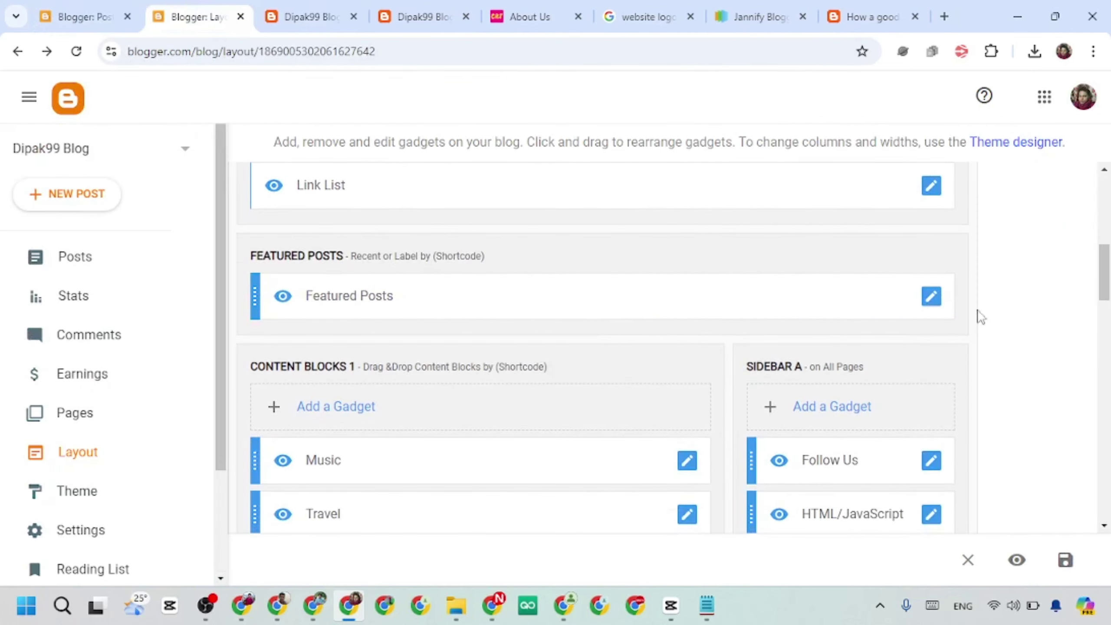
click(932, 302)
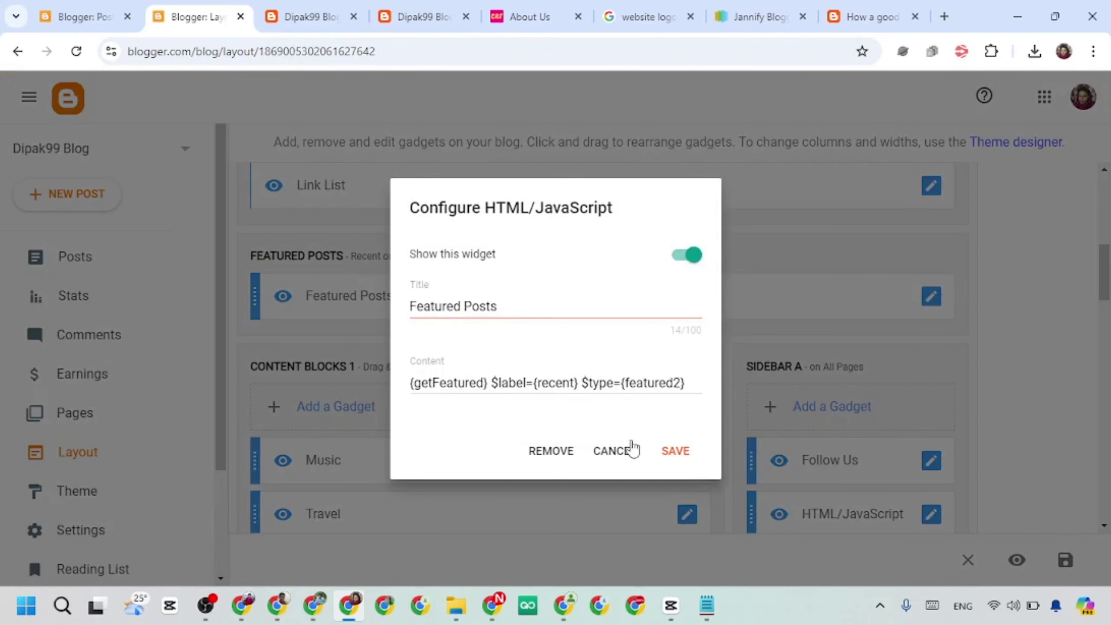
click(625, 457)
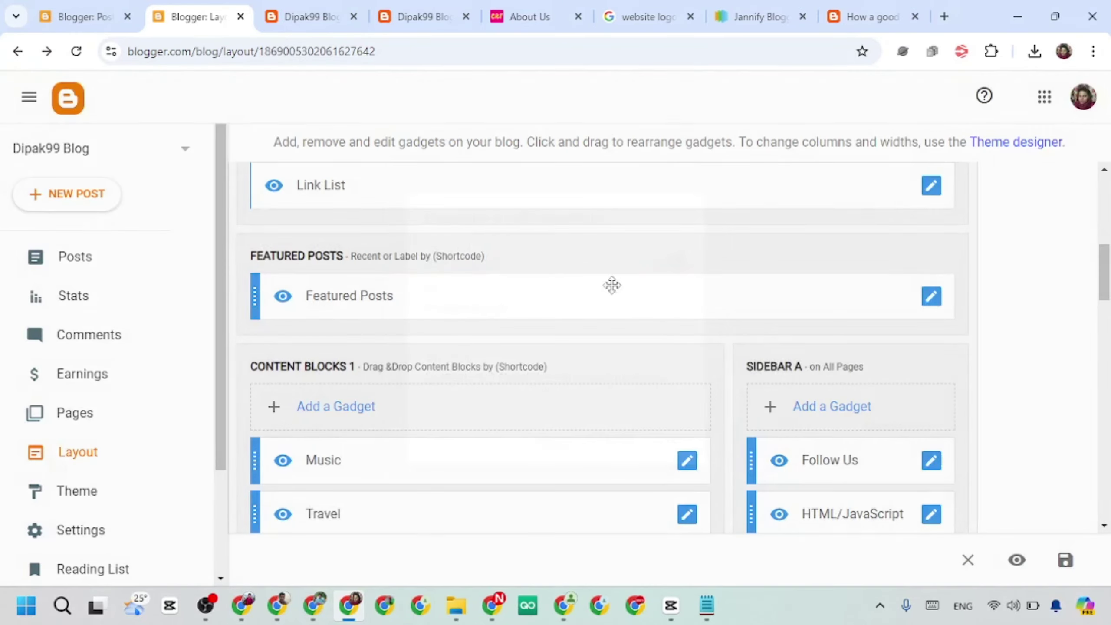
Compare the Content Blocks 1 gadgets in the layout with the Music, Travel, Nature, Bitcoin and Business sections on the live homepage.
scroll(347, 300, down, 2)
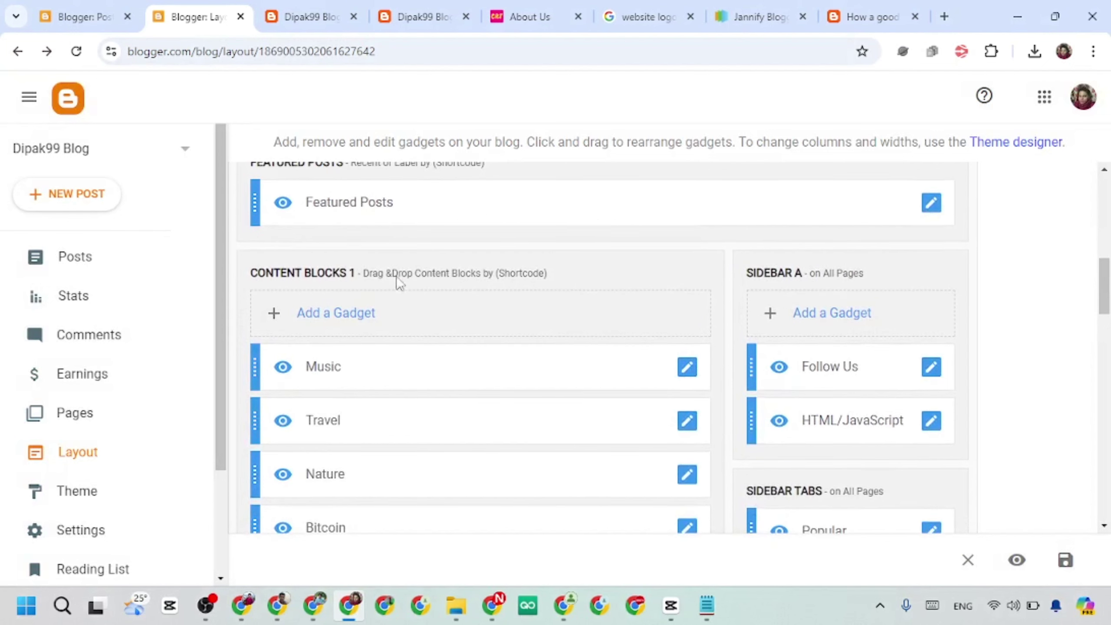
scroll(488, 315, down, 3)
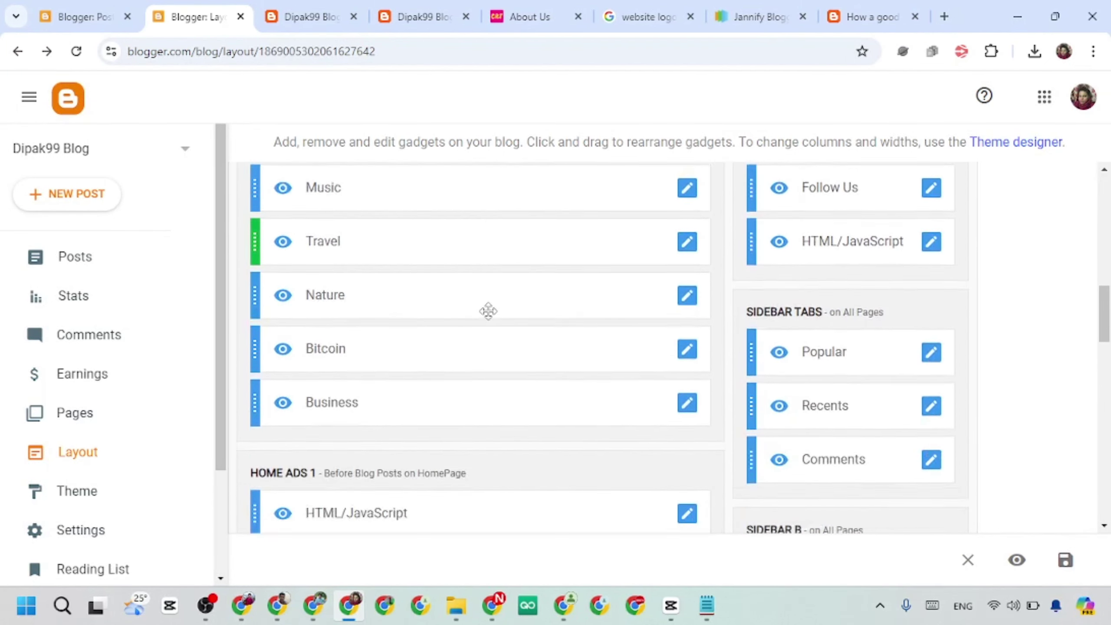
click(289, 16)
scroll(441, 312, down, 5)
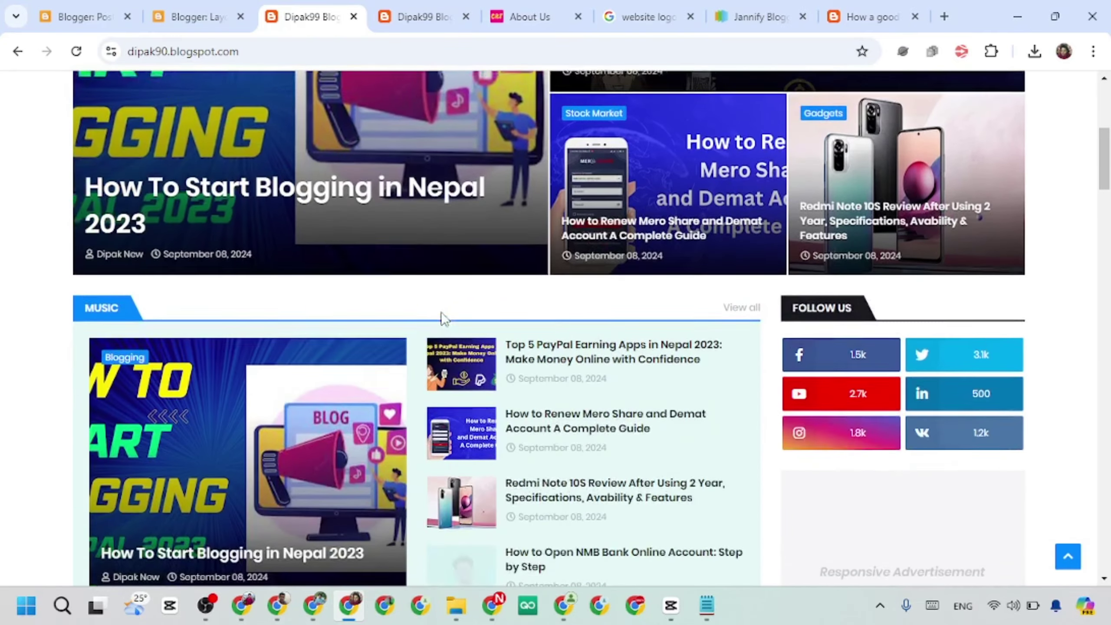
scroll(441, 311, down, 1)
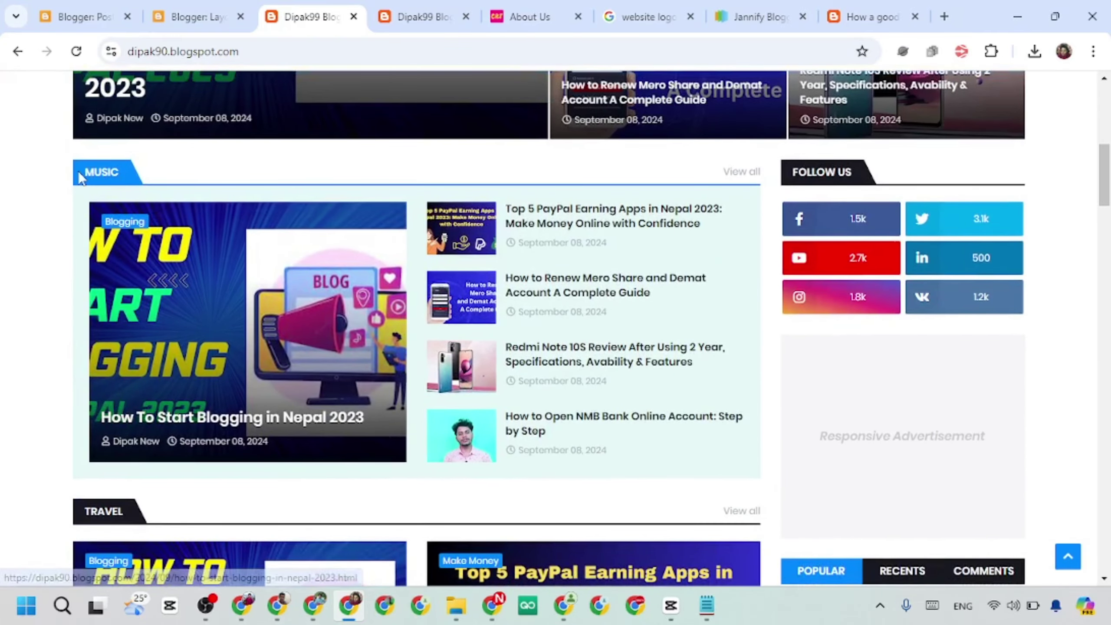
scroll(261, 399, down, 10)
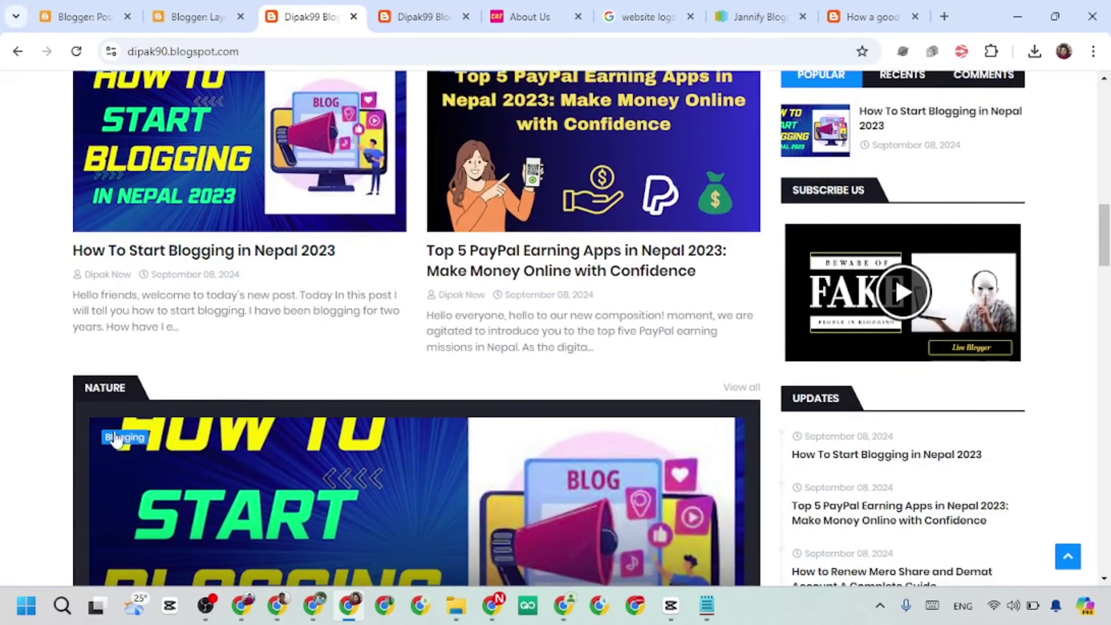
scroll(131, 385, down, 1)
scroll(91, 363, down, 9)
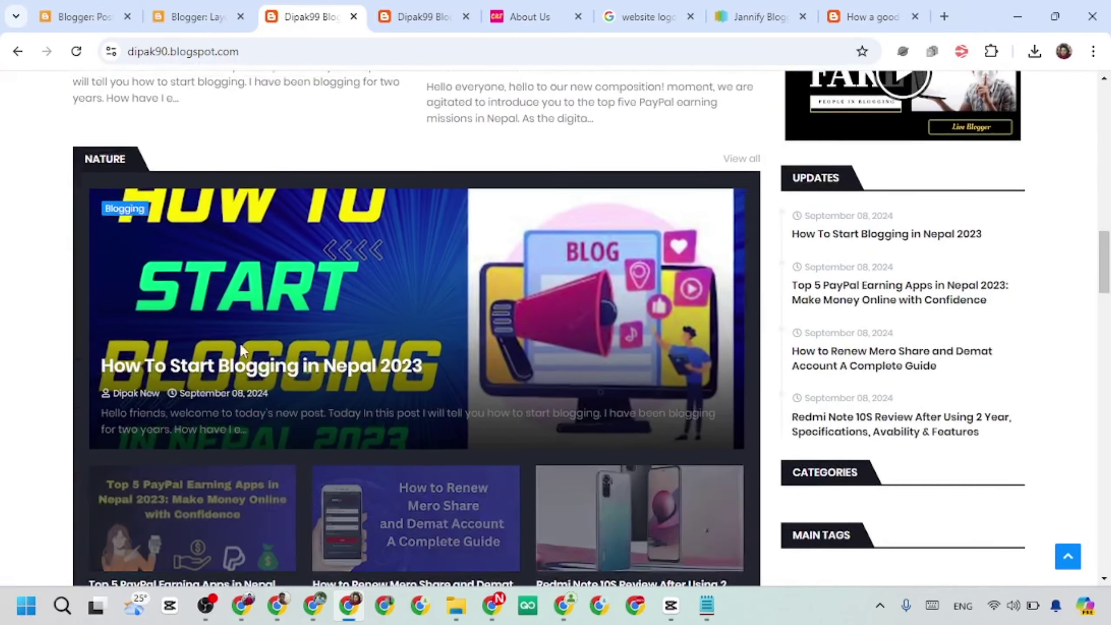
scroll(428, 458, down, 9)
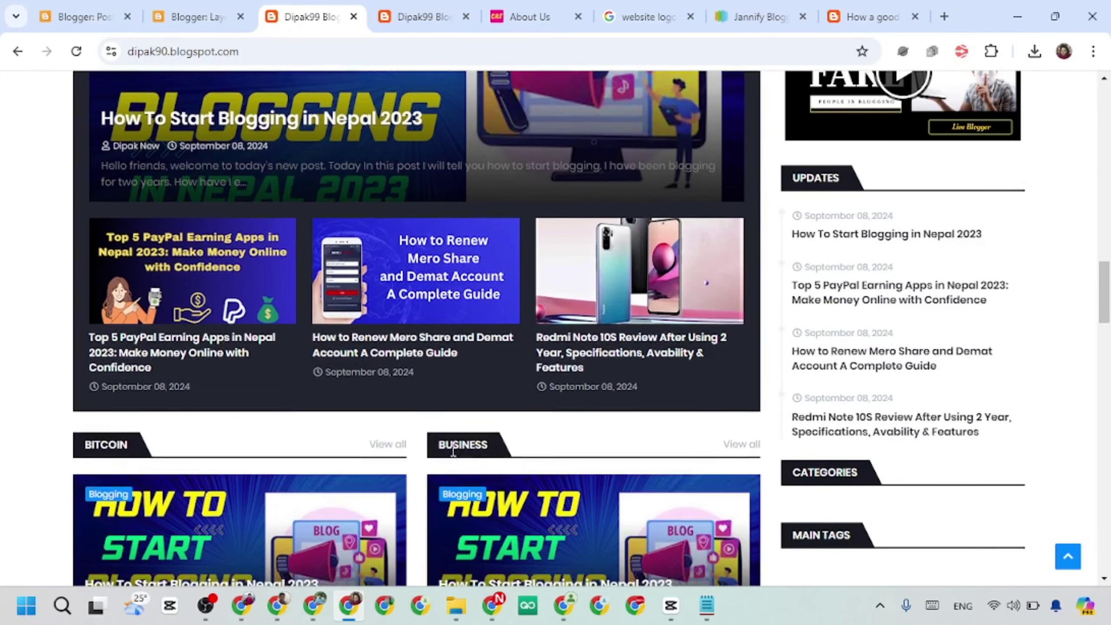
scroll(301, 430, down, 3)
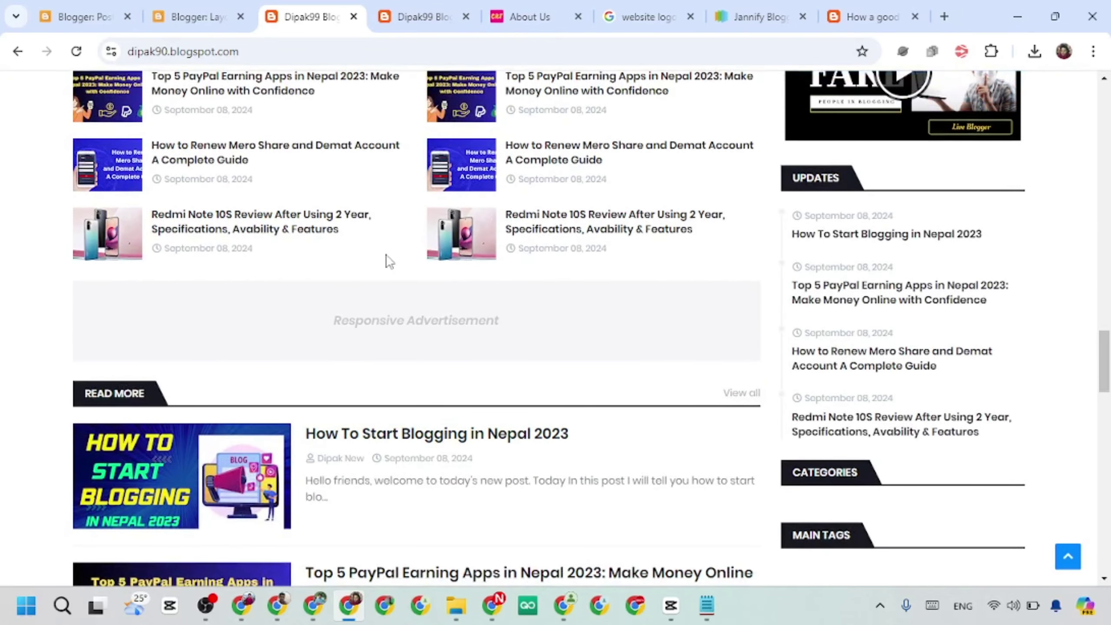
scroll(297, 218, up, 5)
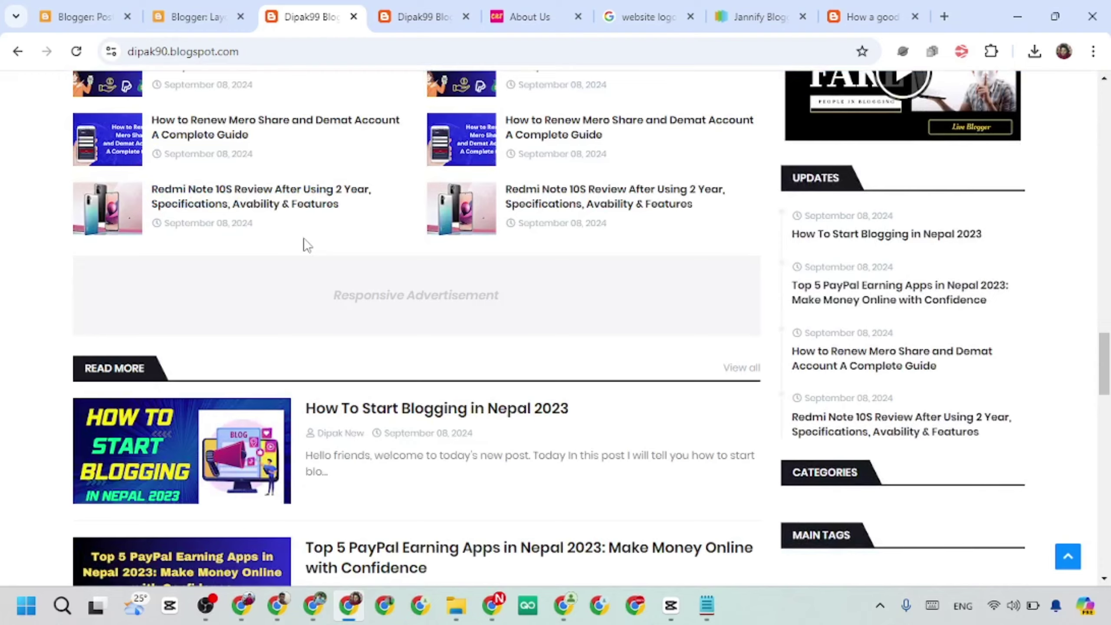
scroll(352, 313, down, 3)
scroll(344, 315, up, 10)
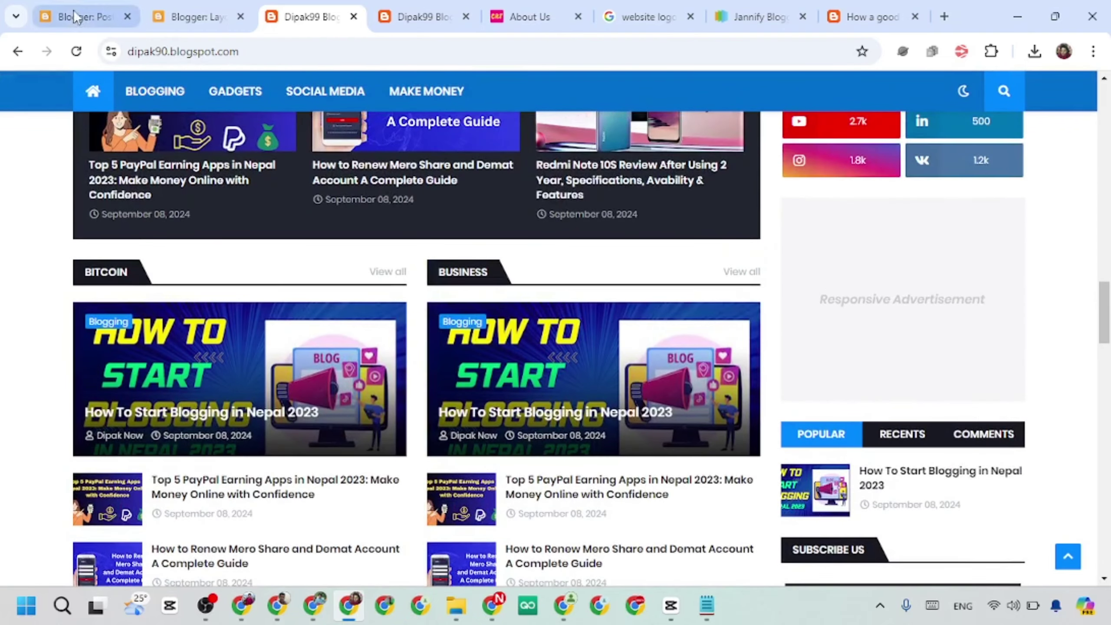
Check the post labels and inspect the Business gadget's shortcode in Content Blocks 1, closing it without changes.
click(74, 16)
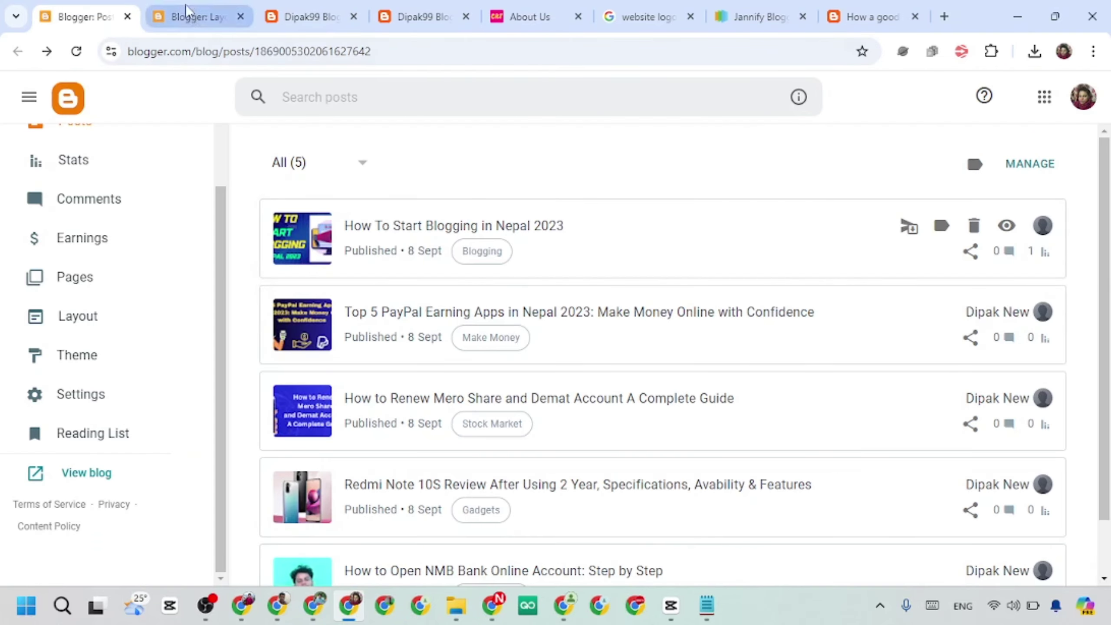
click(192, 17)
scroll(481, 376, up, 2)
scroll(411, 420, down, 3)
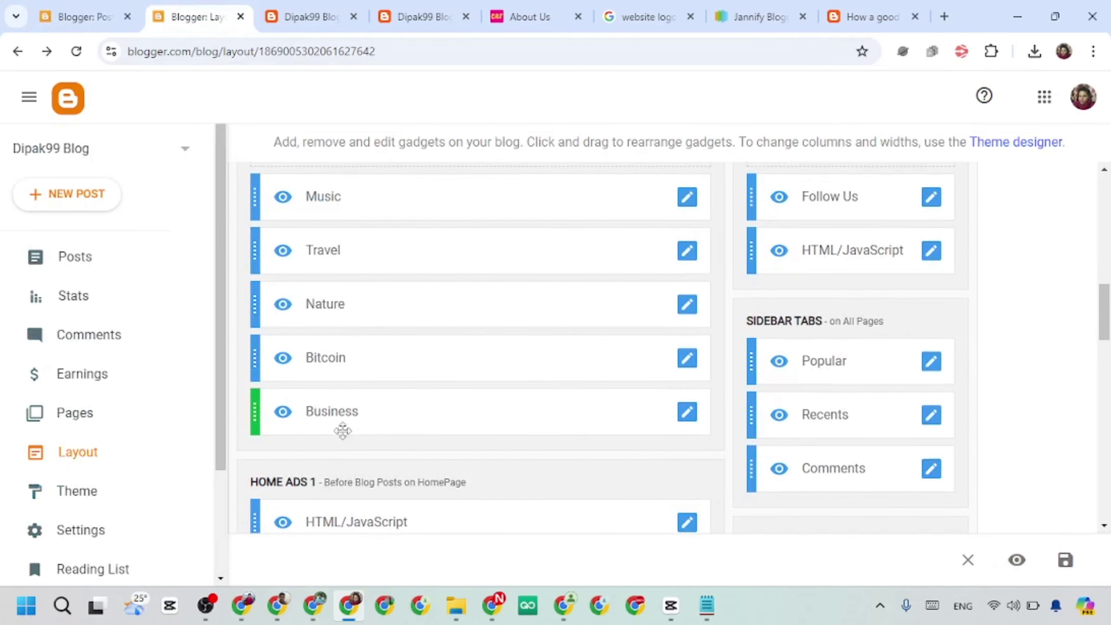
click(685, 416)
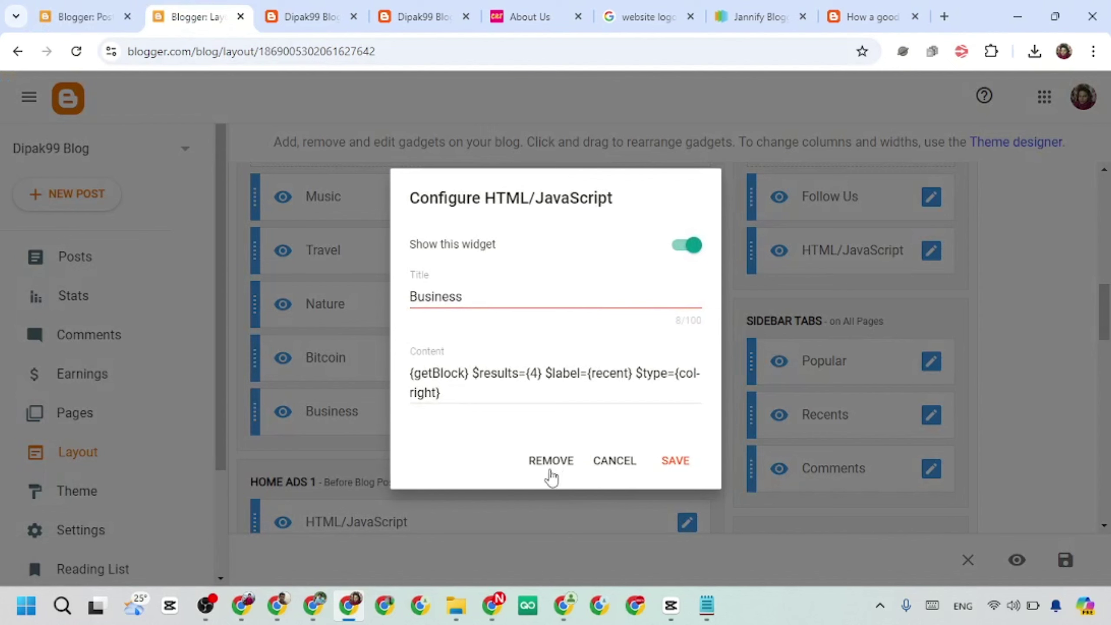
click(617, 462)
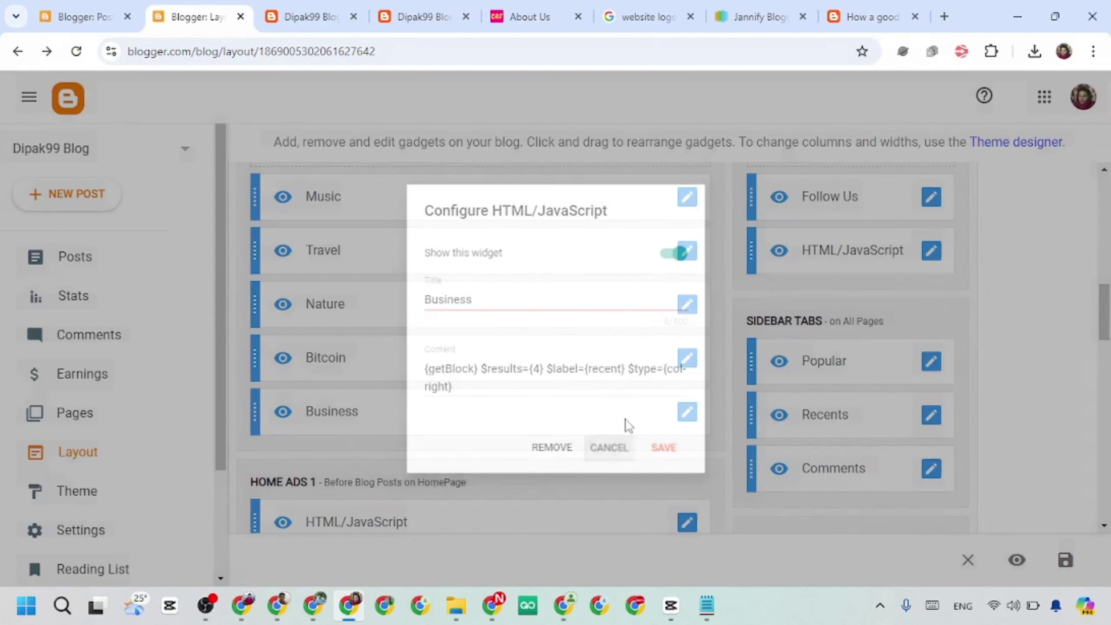
Open the Music gadget in Content Blocks 1 for editing and change its title to Blogging.
click(687, 288)
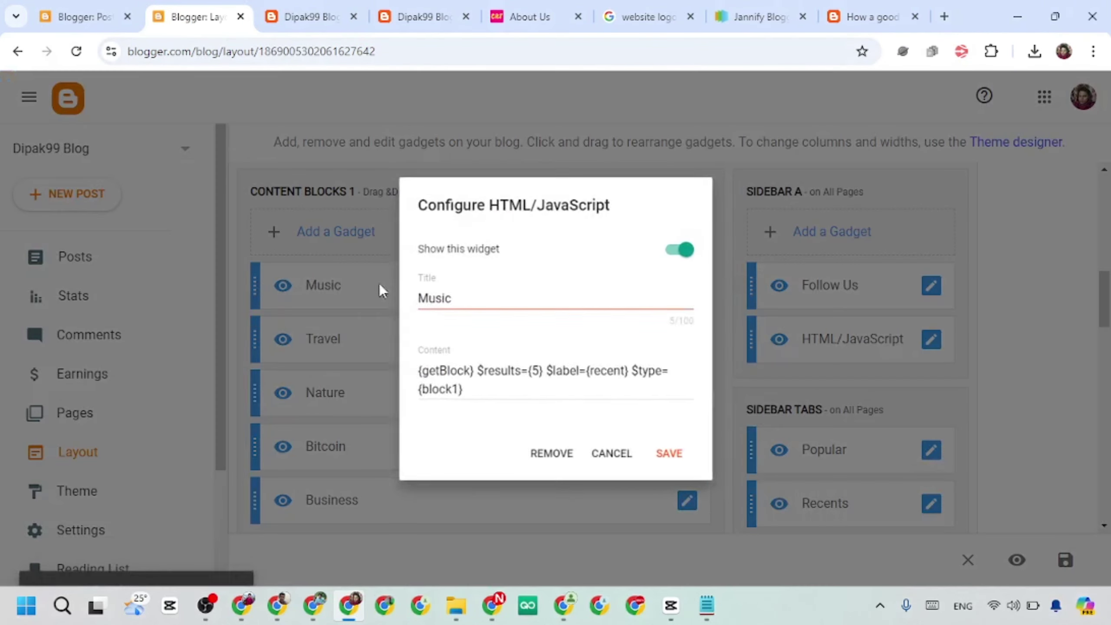
key(shift+Left)
key(shift+Left)
key(shift+Left)
key(shift+Left)
key(shift+Left)
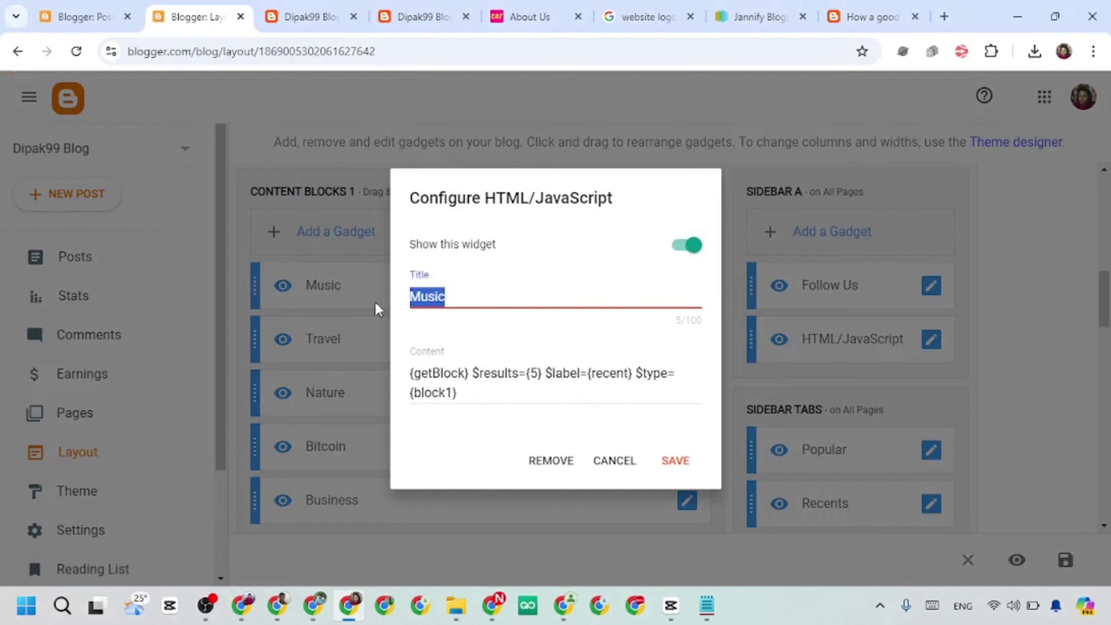
text(Blogging)
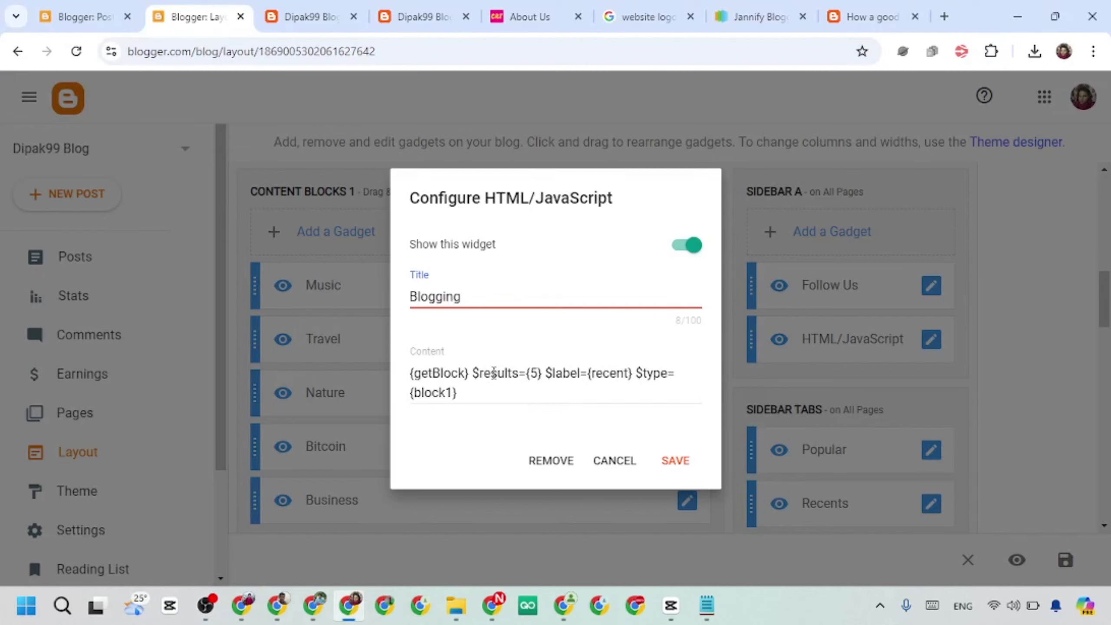
click(538, 377)
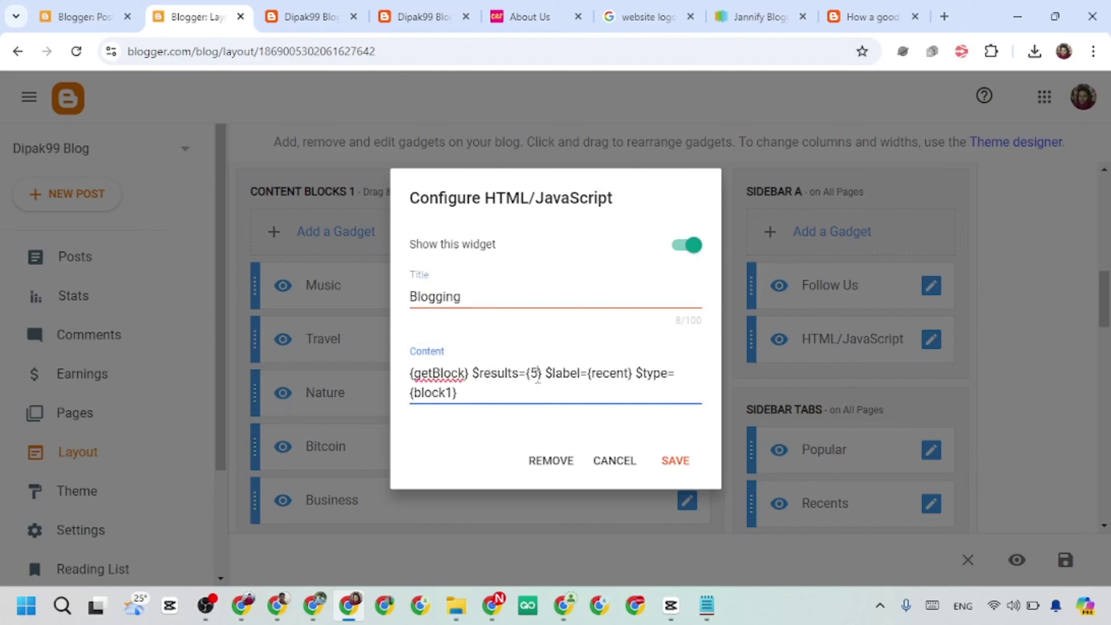
key(BackSpace)
text(5)
key(BackSpace)
key(BackSpace)
key(BackSpace)
key(BackSpace)
key(BackSpace)
key(BackSpace)
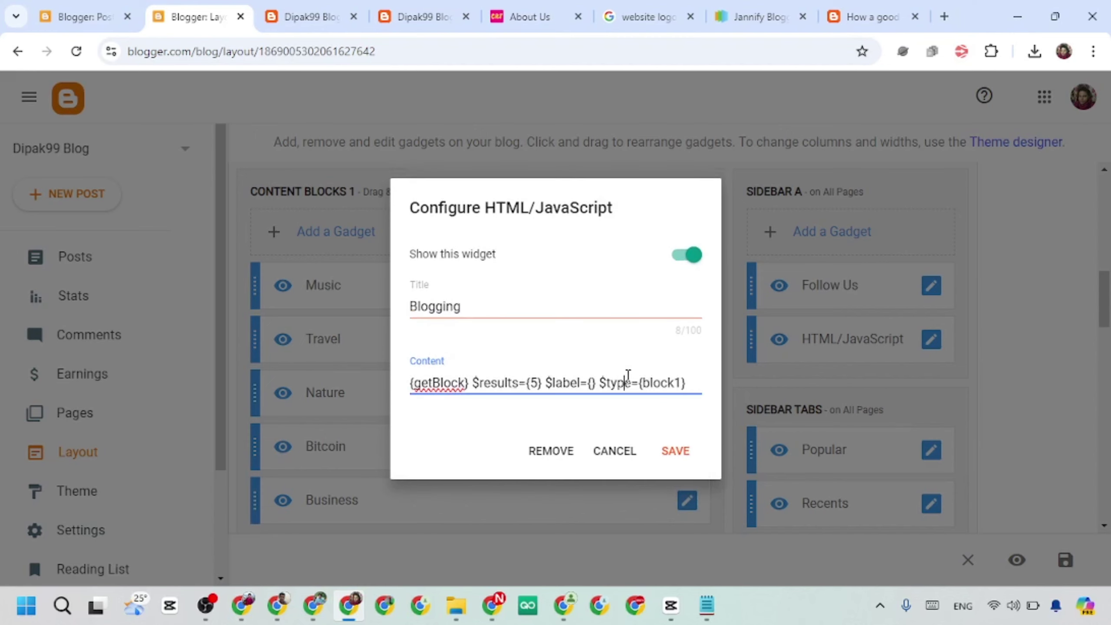
text(Bl)
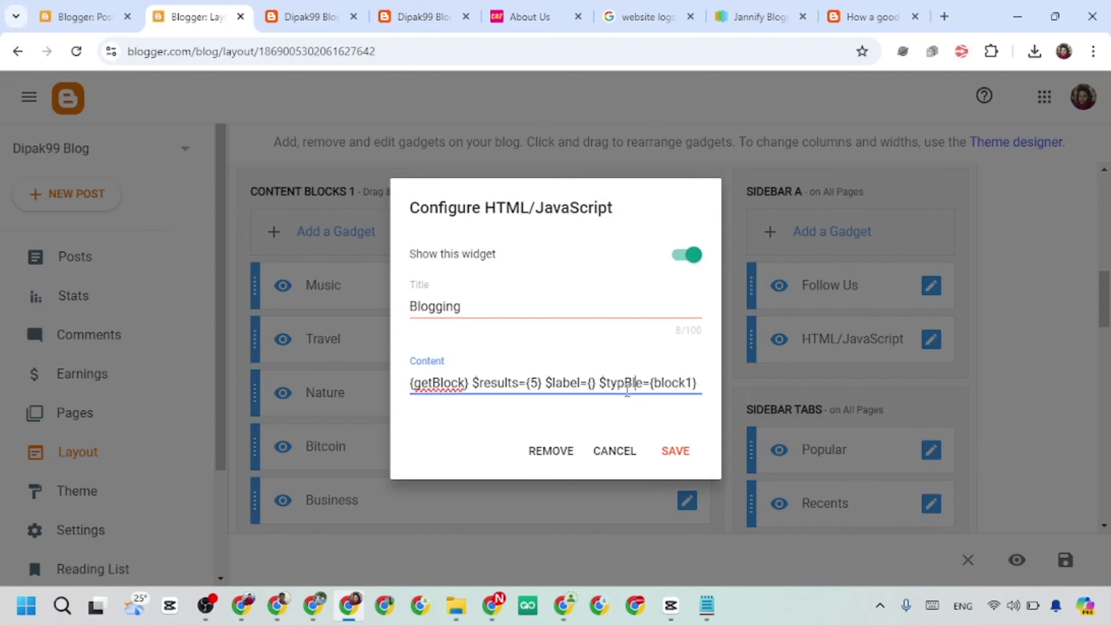
key(ctrl+z)
key(ctrl+z)
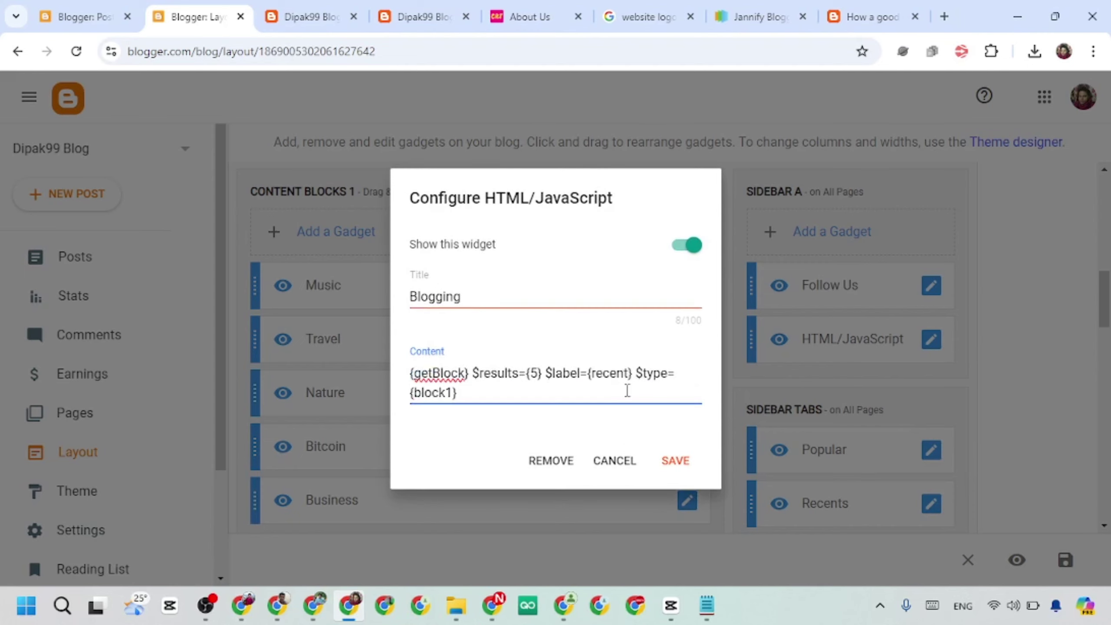
Replace the label value "recent" in the gadget's shortcode with Blogging and save the gadget.
key(BackSpace)
key(BackSpace)
key(BackSpace)
key(BackSpace)
key(BackSpace)
key(BackSpace)
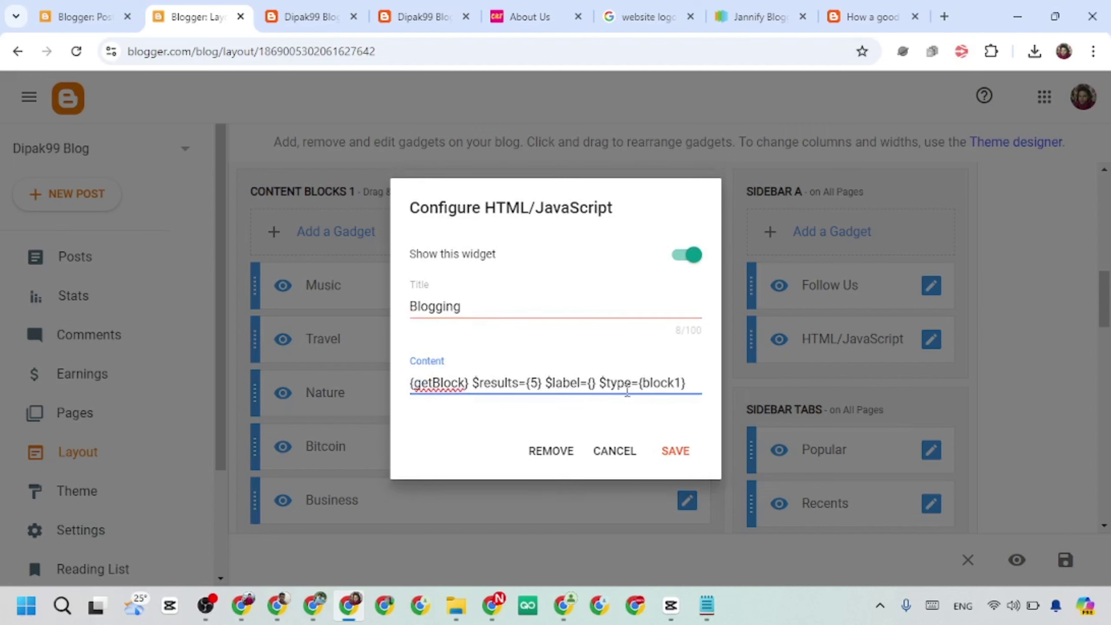
text(Blogging)
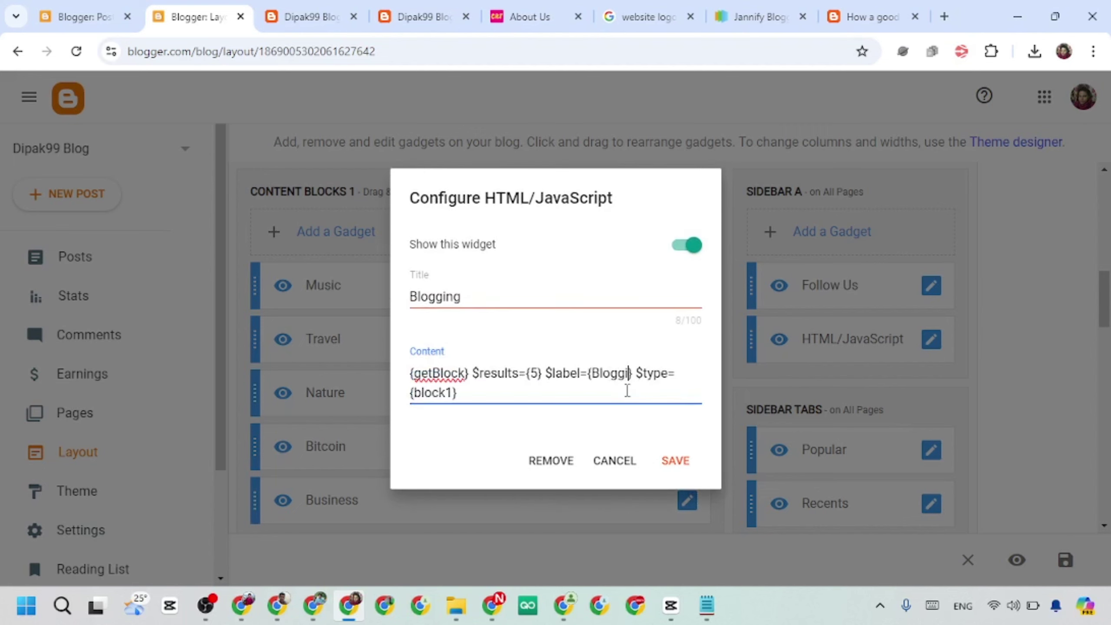
click(671, 466)
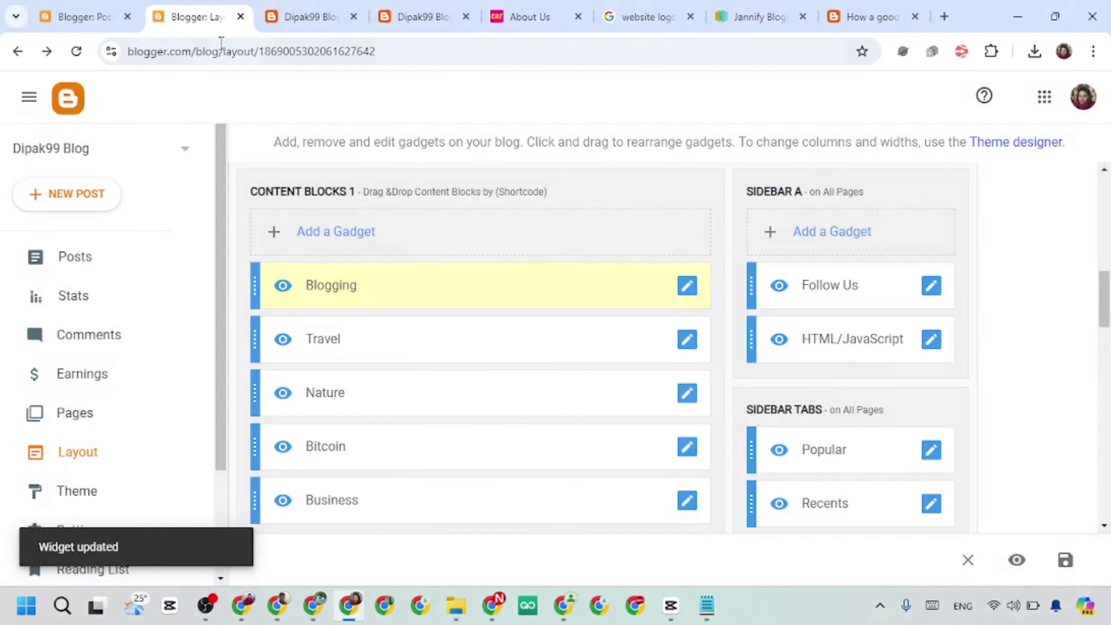
Reload the live blog homepage and check the updated Blogging section.
click(287, 18)
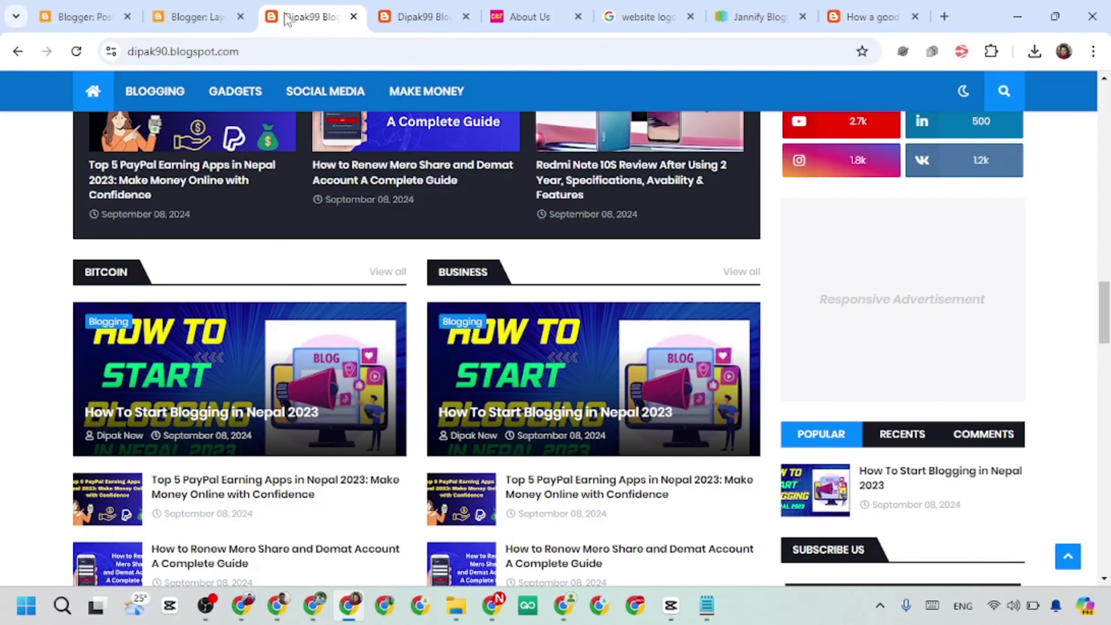
key(F5)
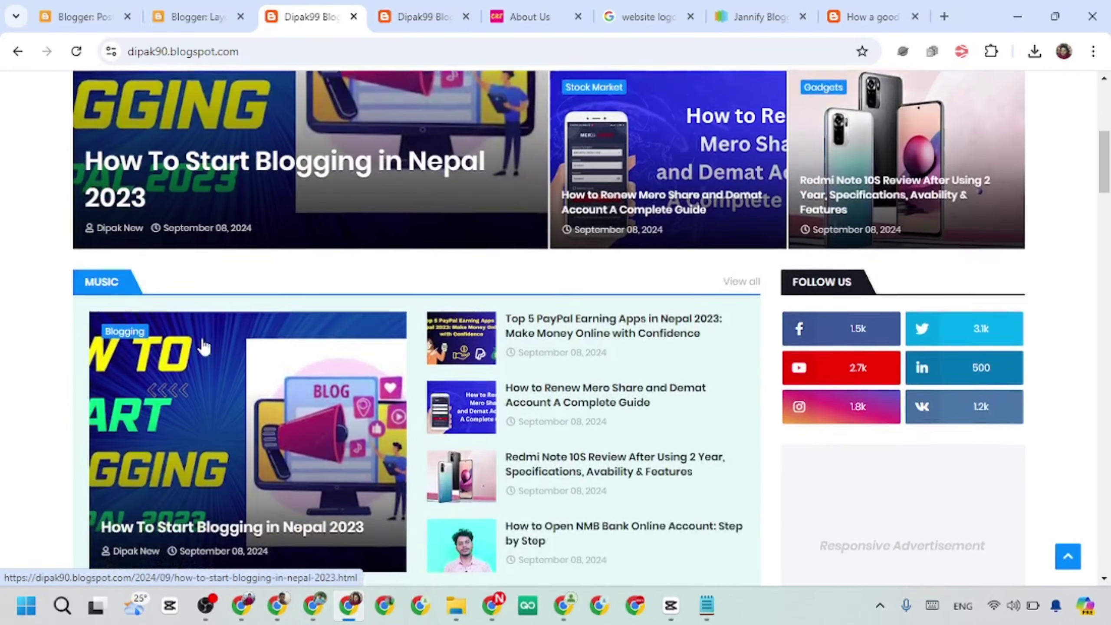
scroll(262, 307, down, 2)
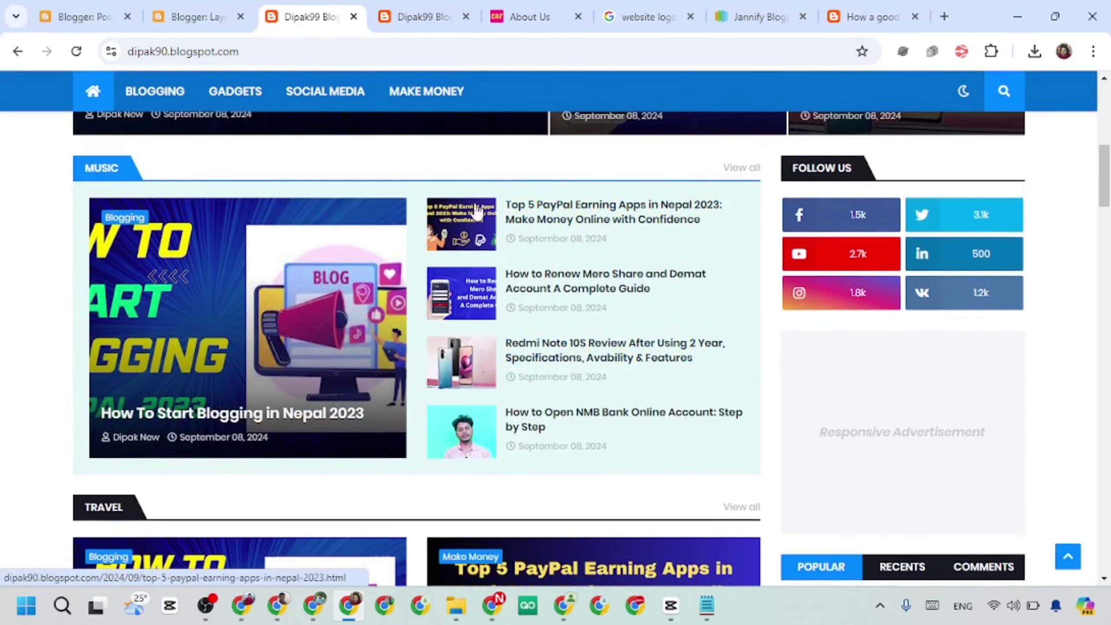
click(75, 55)
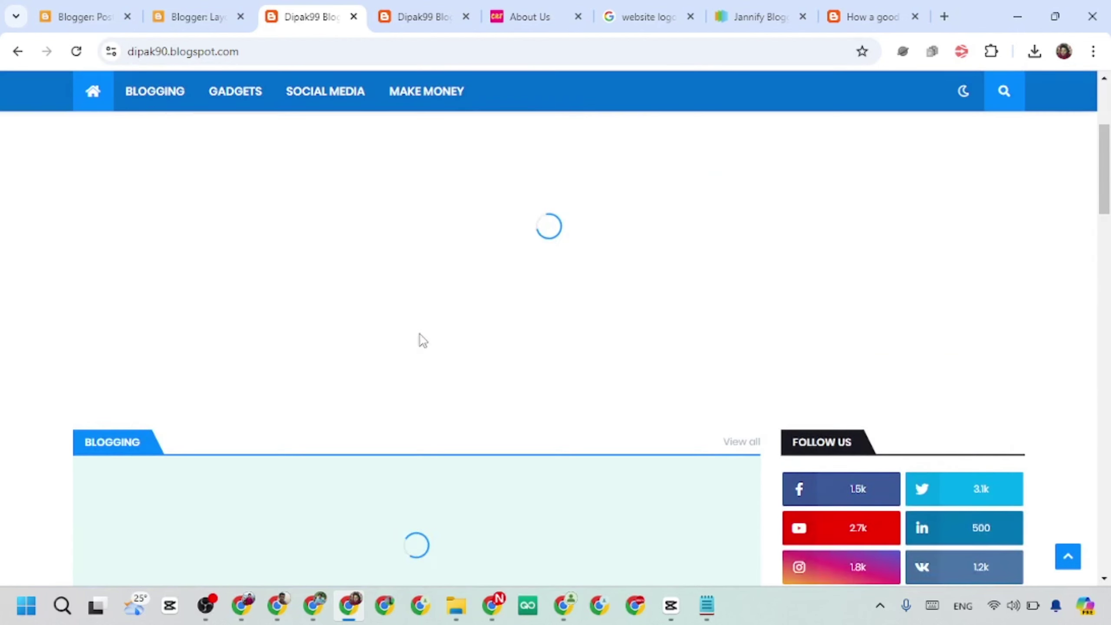
scroll(437, 350, down, 10)
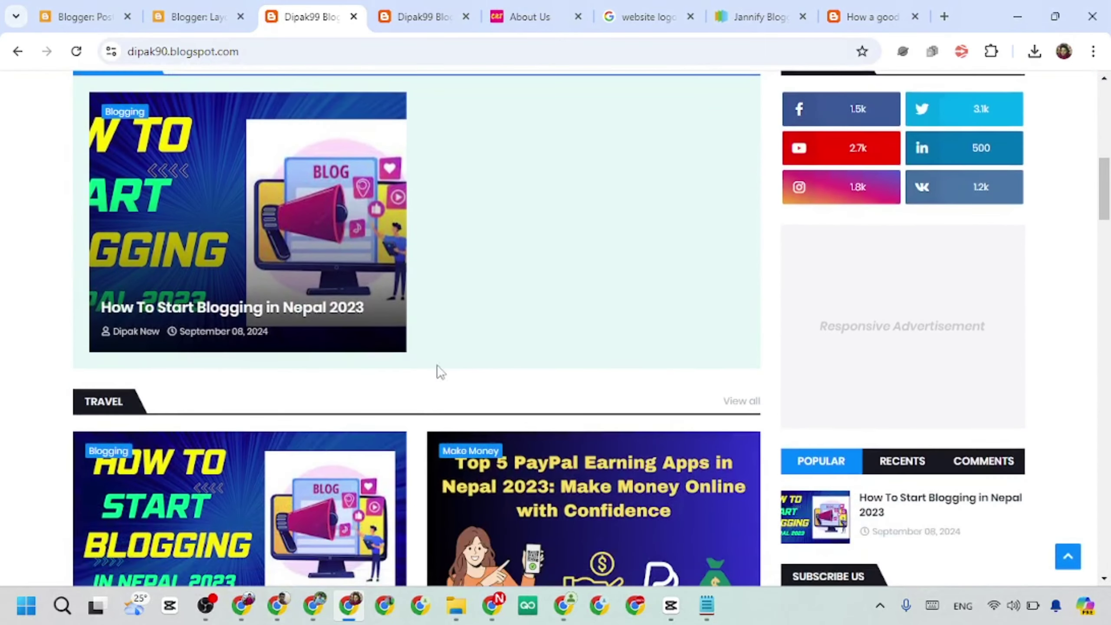
scroll(440, 372, up, 2)
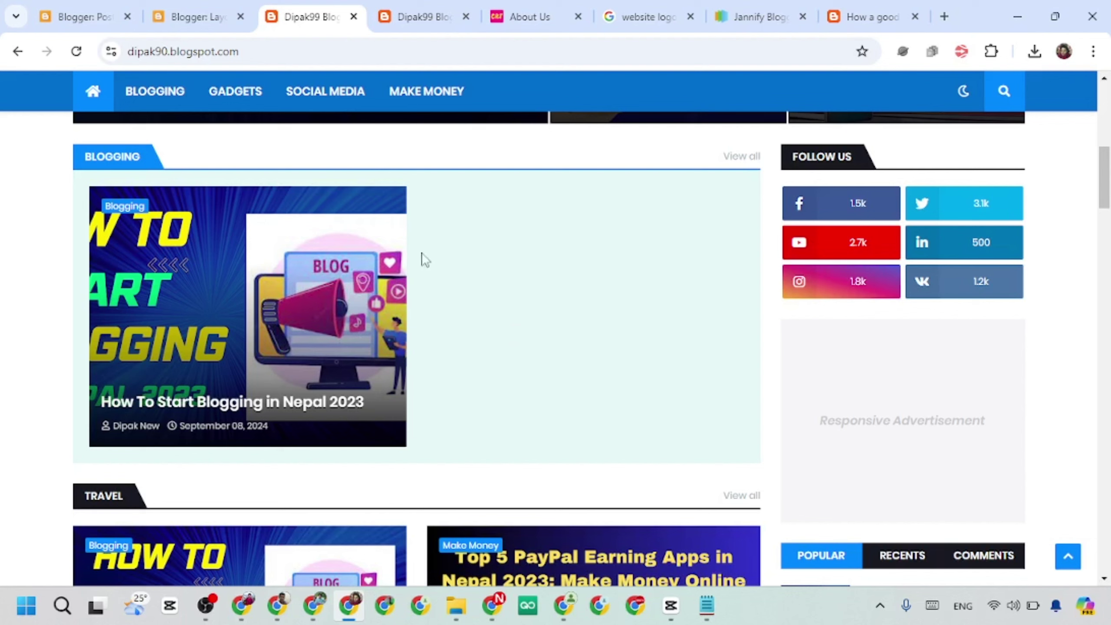
Open the Travel gadget in Content Blocks 1 of the blog layout and change its title to Gadgets.
key(ctrl+shift+Tab)
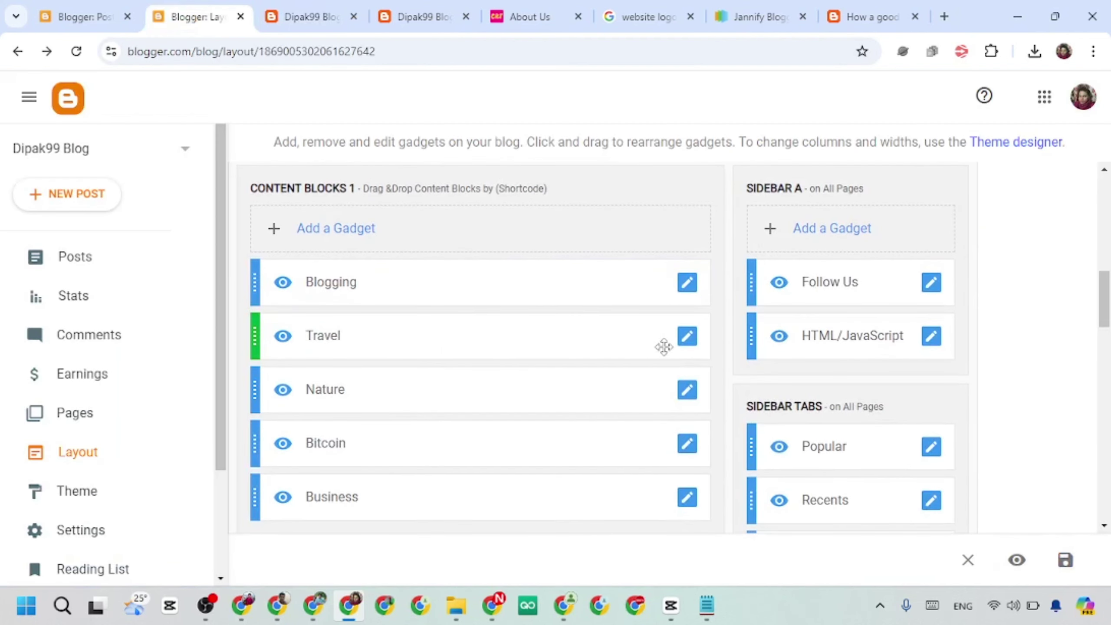
click(686, 342)
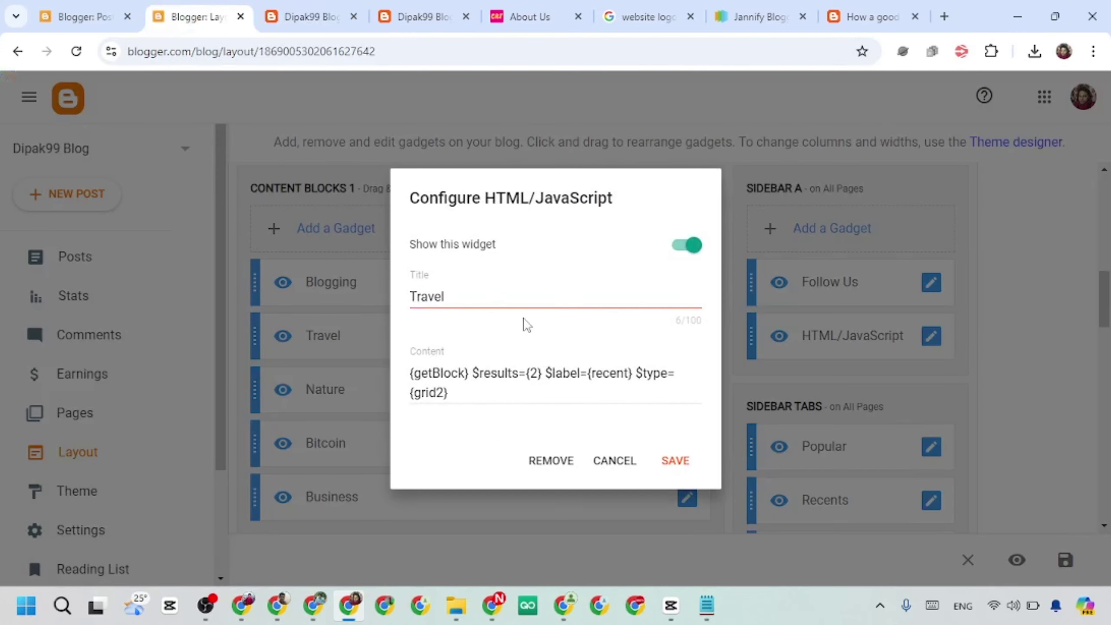
drag(471, 296, 372, 308)
text(Gadgest)
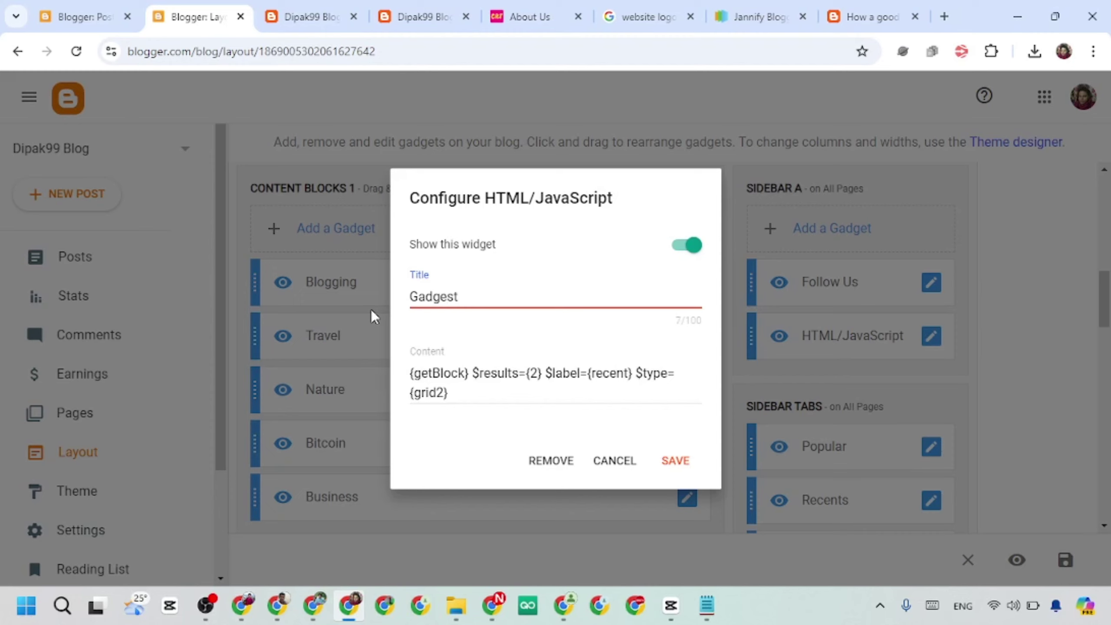
key(BackSpace)
key(BackSpace)
text(ts)
Replace the label value "recent" in the gadget's shortcode with Gadgets and save the gadget.
click(629, 383)
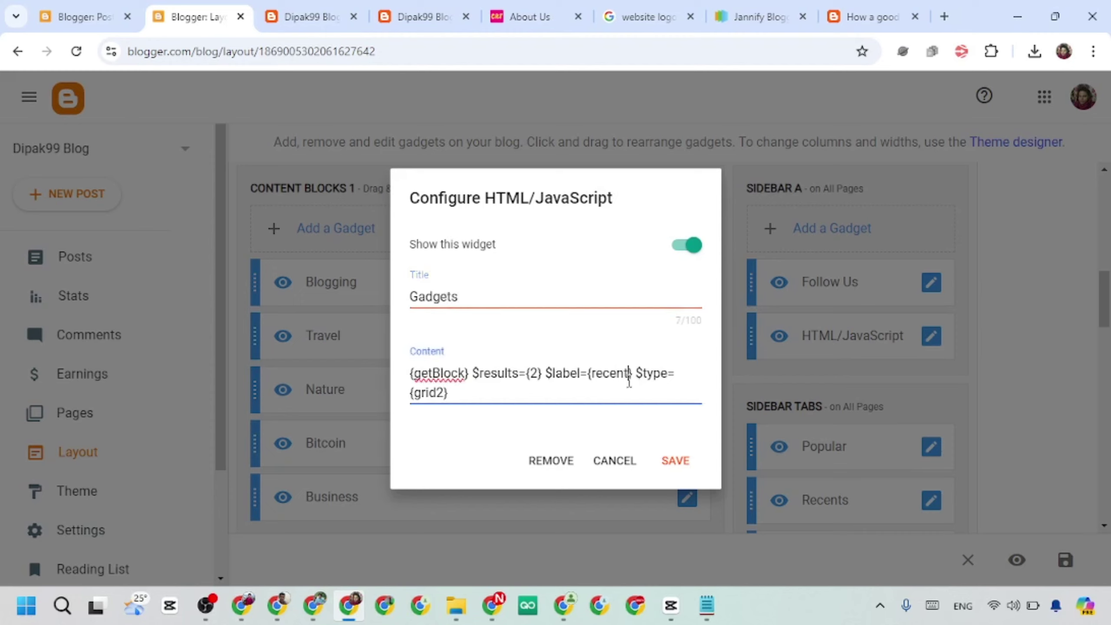
key(BackSpace)
key(BackSpace)
key(BackSpace)
key(BackSpace)
key(BackSpace)
key(BackSpace)
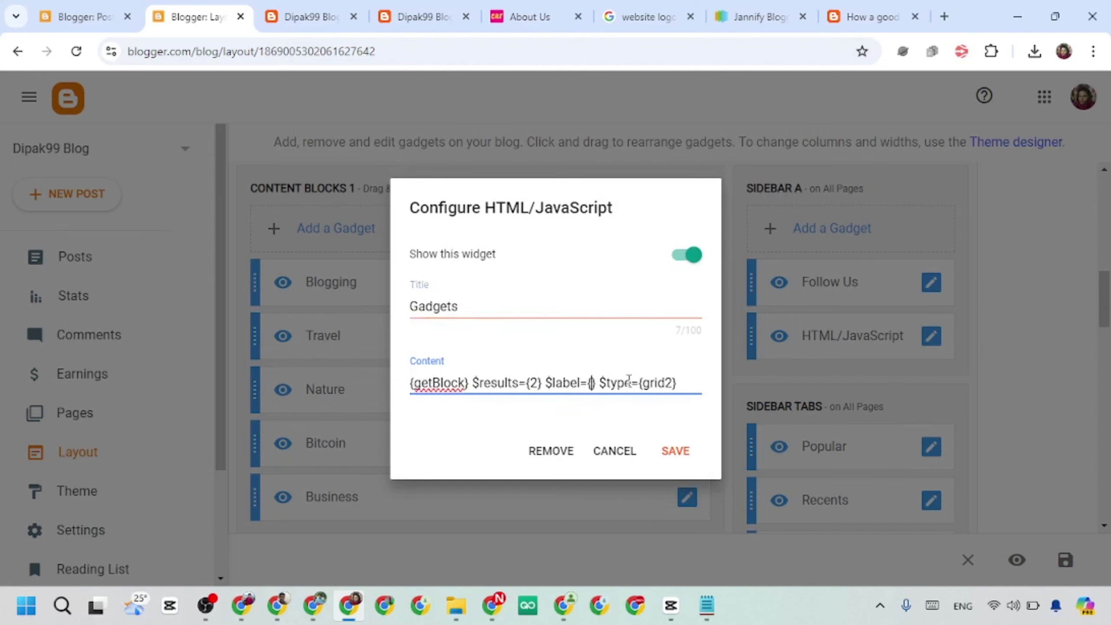
text(Gadgets)
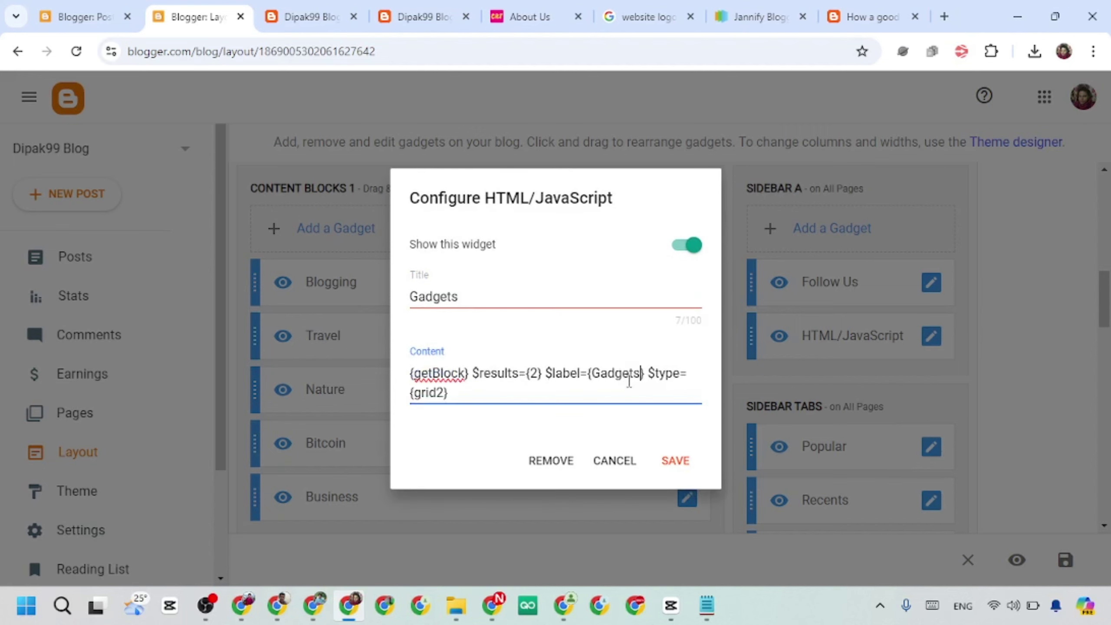
click(676, 462)
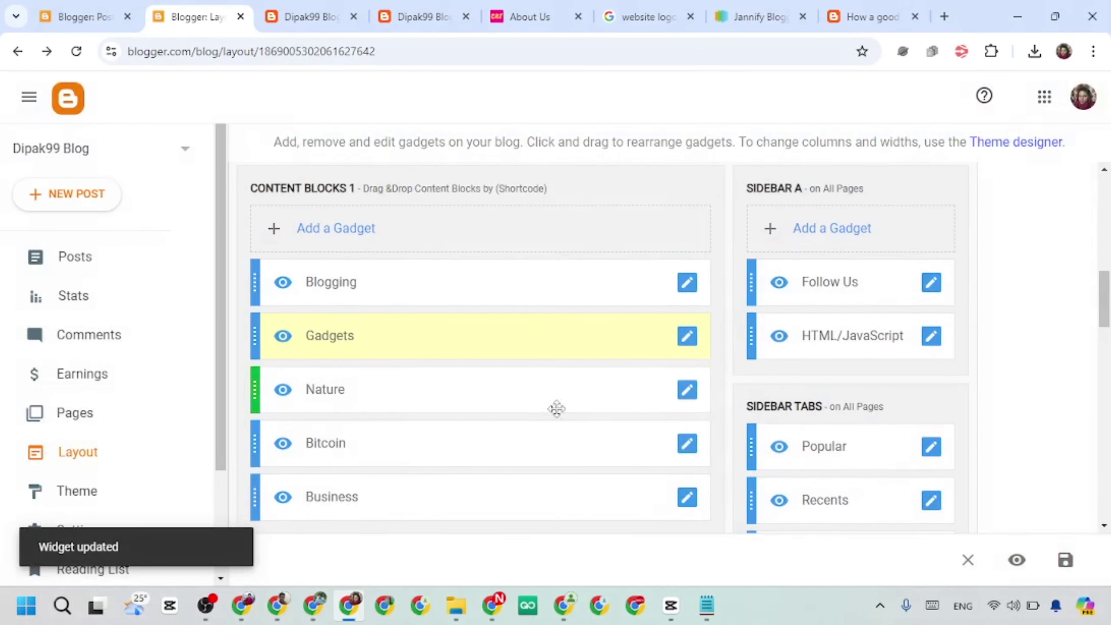
Open the Nature gadget in Content Blocks 1 and change its title to Social Media.
scroll(612, 394, down, 1)
click(687, 352)
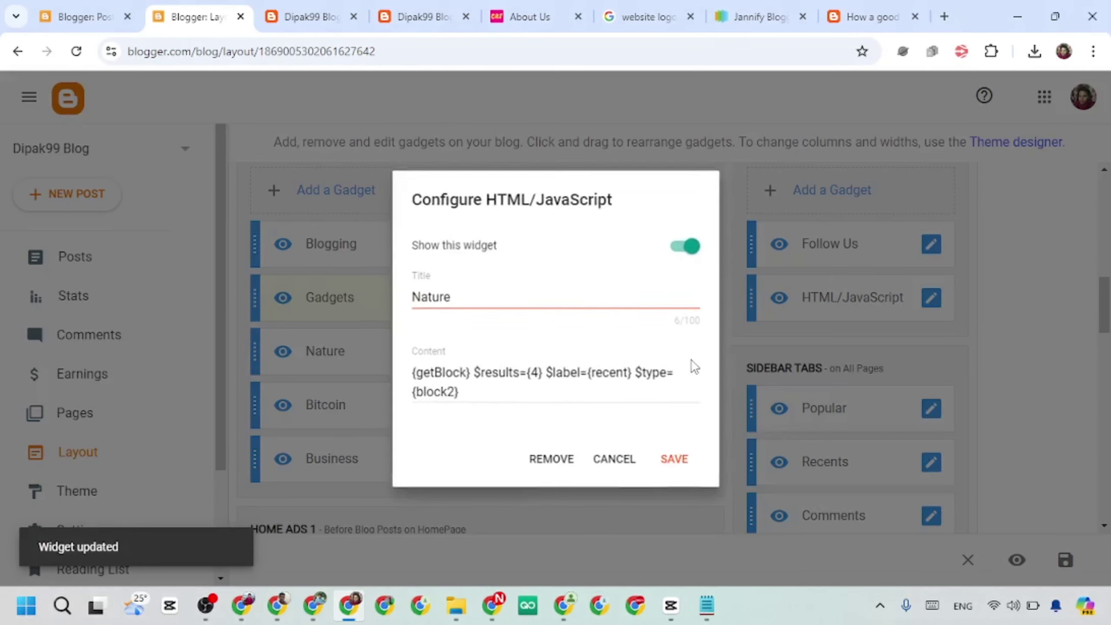
drag(457, 290, 406, 303)
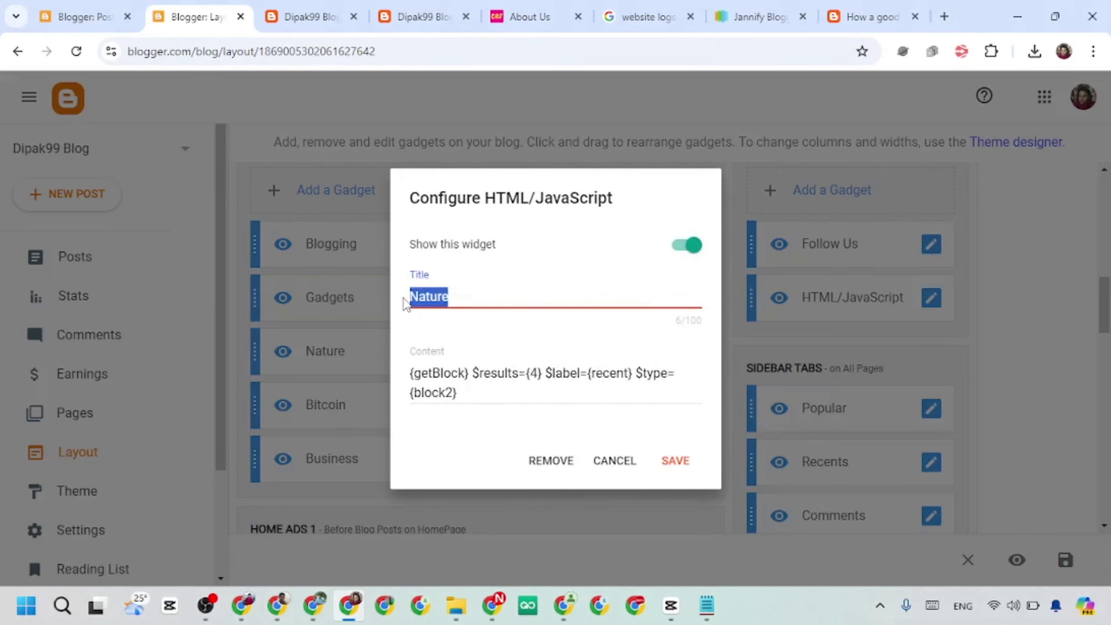
text(Social Media)
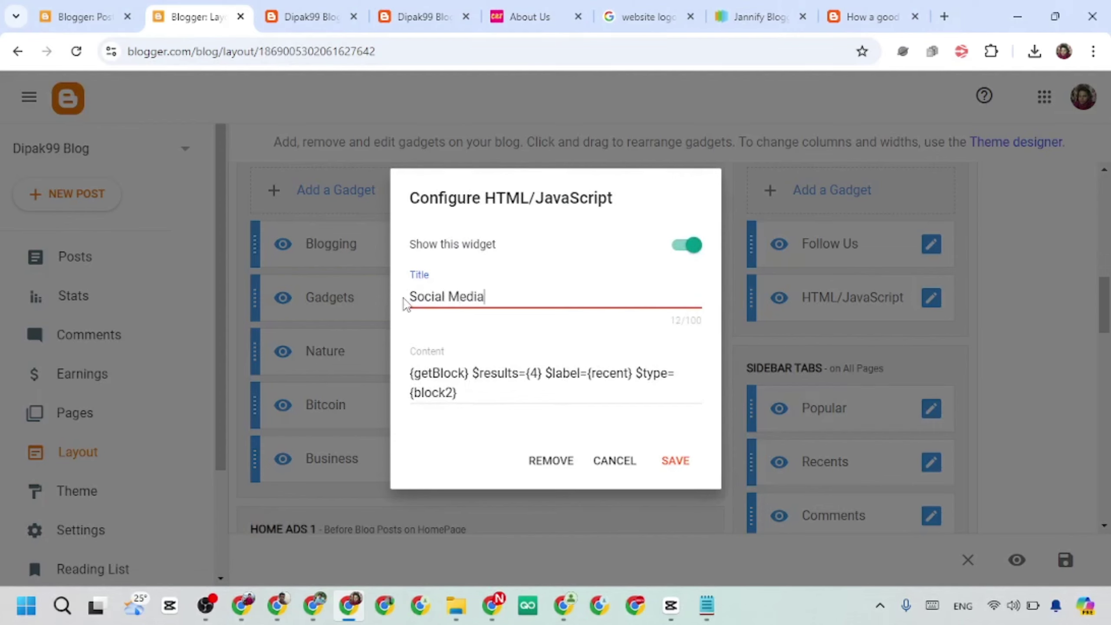
Replace the label value "recent" in the gadget's shortcode with Social Media and save the gadget.
click(626, 375)
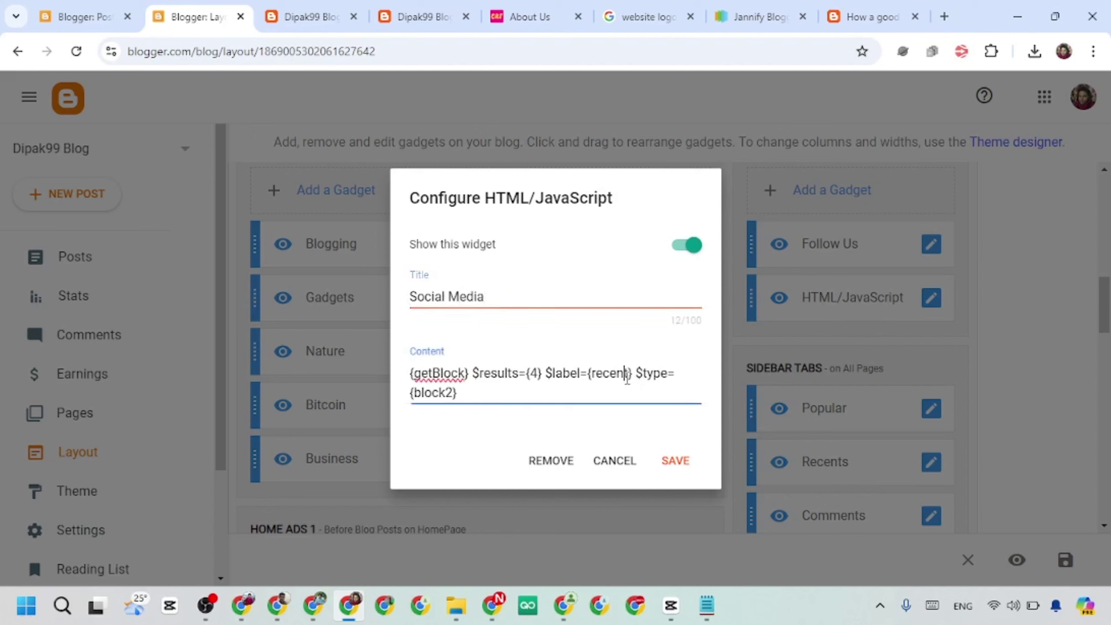
key(BackSpace)
key(BackSpace)
key(BackSpace)
key(BackSpace)
key(BackSpace)
key(BackSpace)
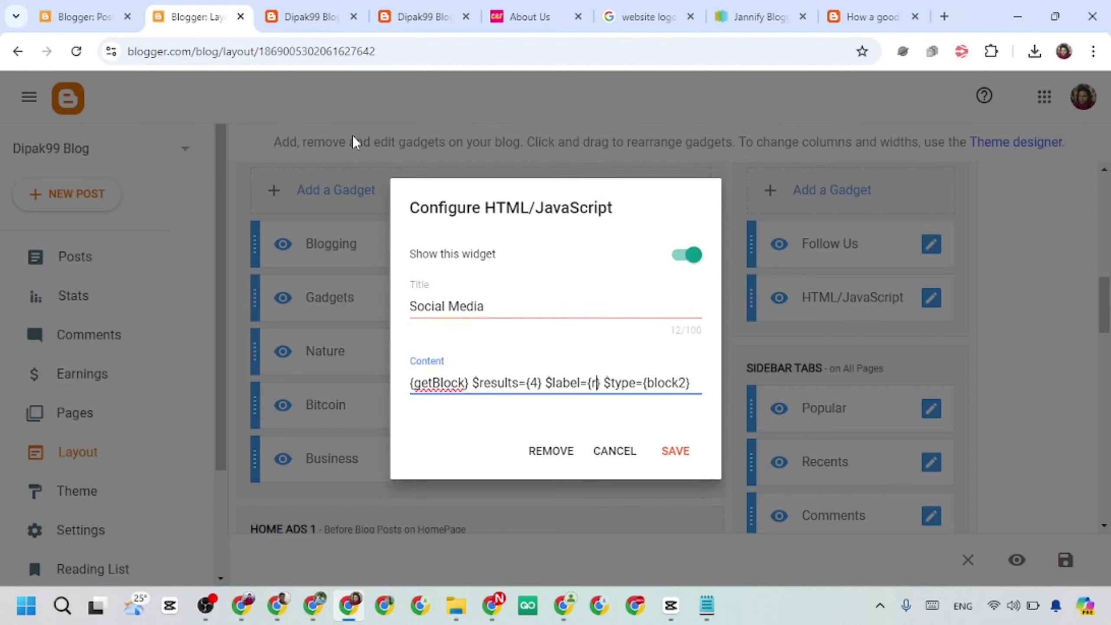
text(Social M)
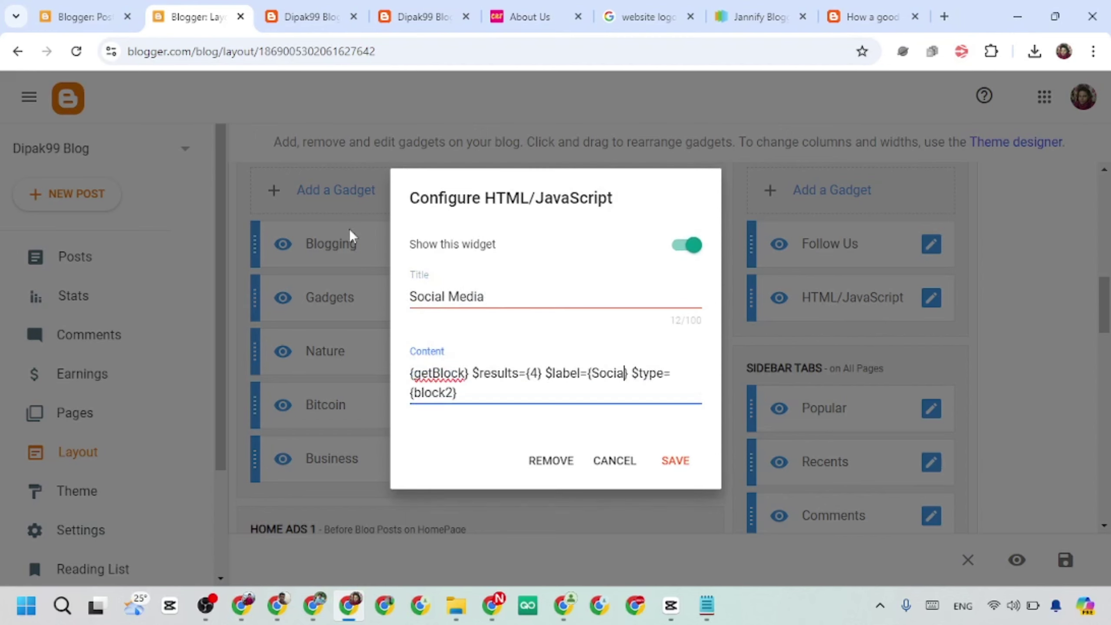
text(edia)
click(674, 461)
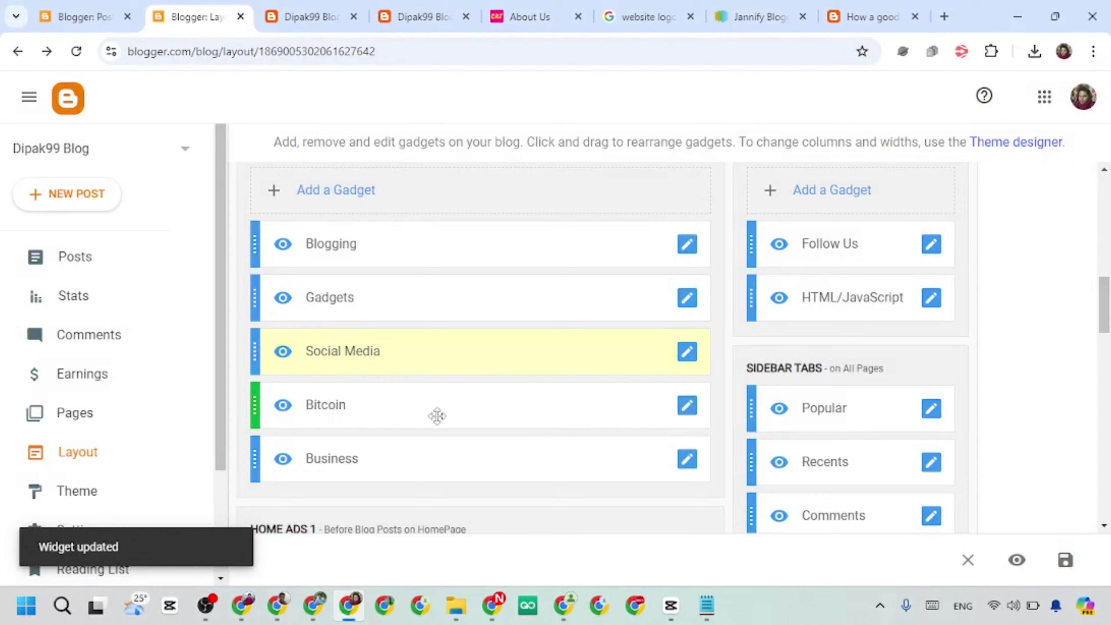
Open the Bitcoin gadget in Content Blocks 1 and change its title to Make Money.
click(687, 413)
drag(450, 297, 364, 299)
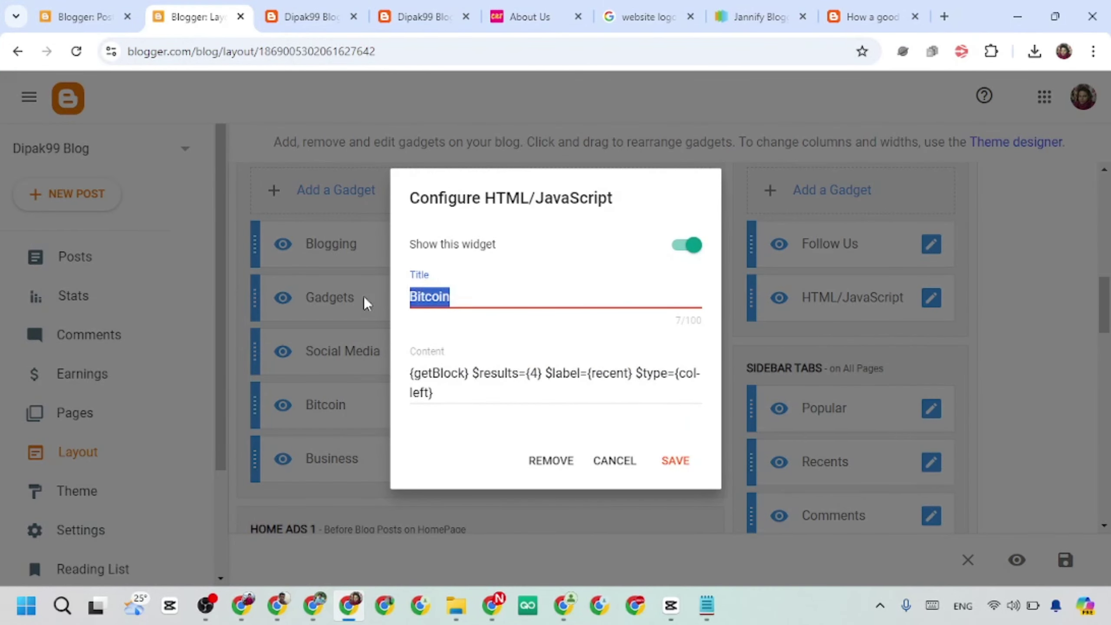
key(BackSpace)
text(Ma)
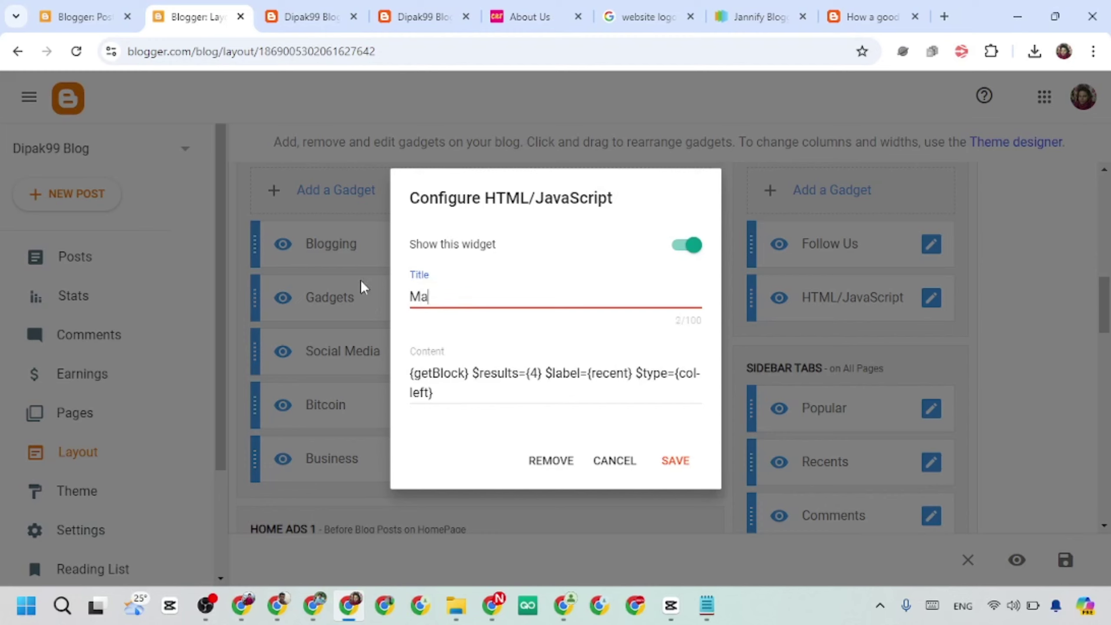
text(ke Money)
Replace the label value "recent" in the gadget's shortcode with Make Money and save the gadget.
click(629, 374)
key(BackSpace)
key(BackSpace)
key(BackSpace)
key(BackSpace)
key(BackSpace)
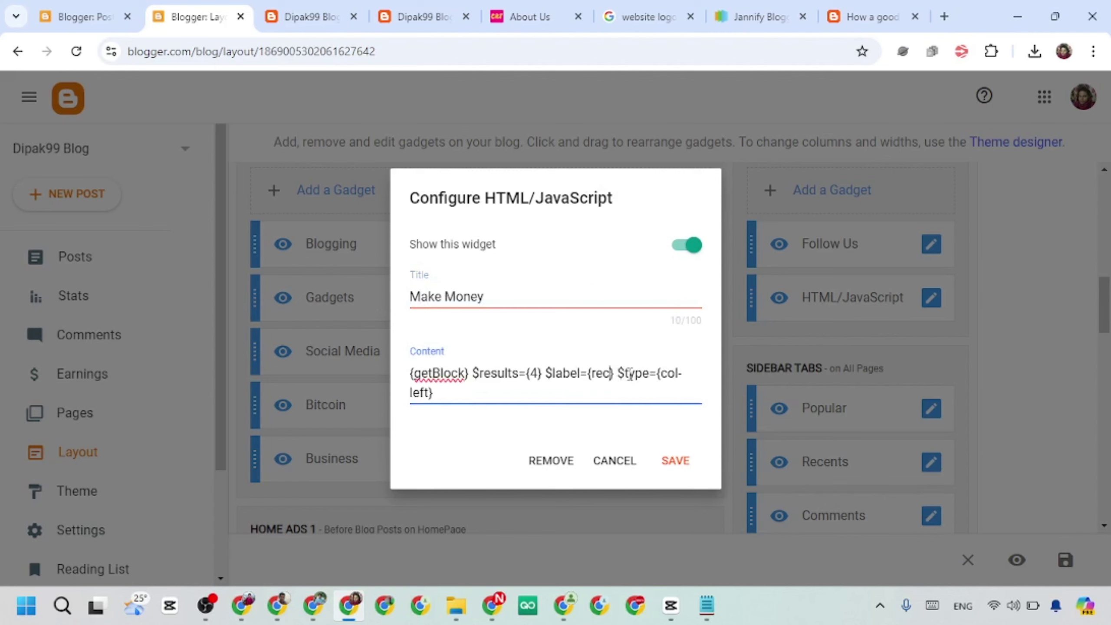
key(BackSpace)
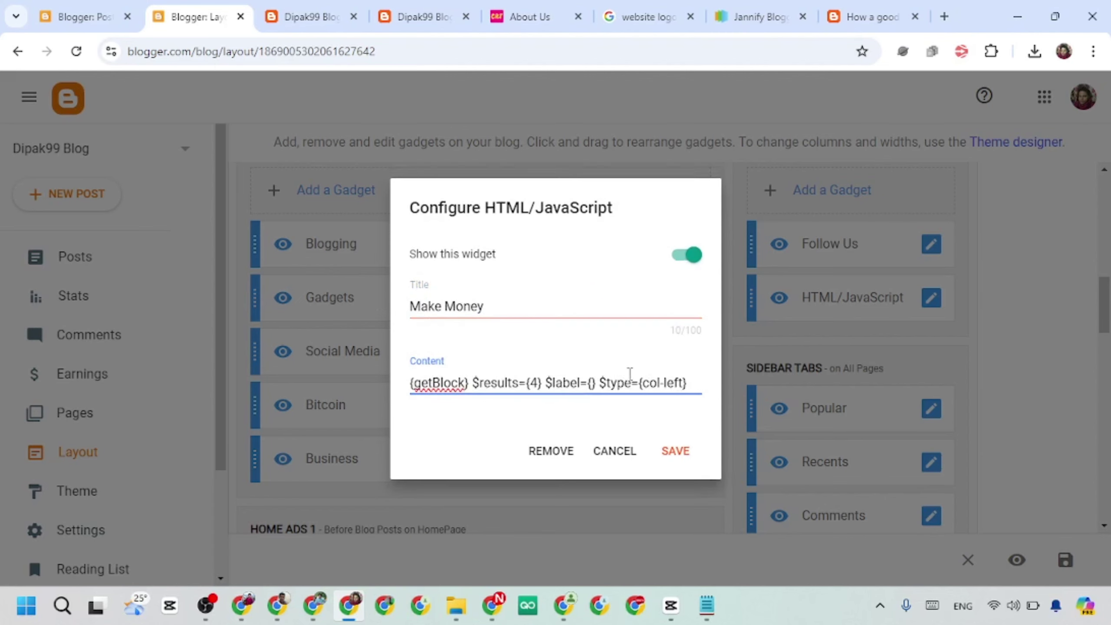
text(M)
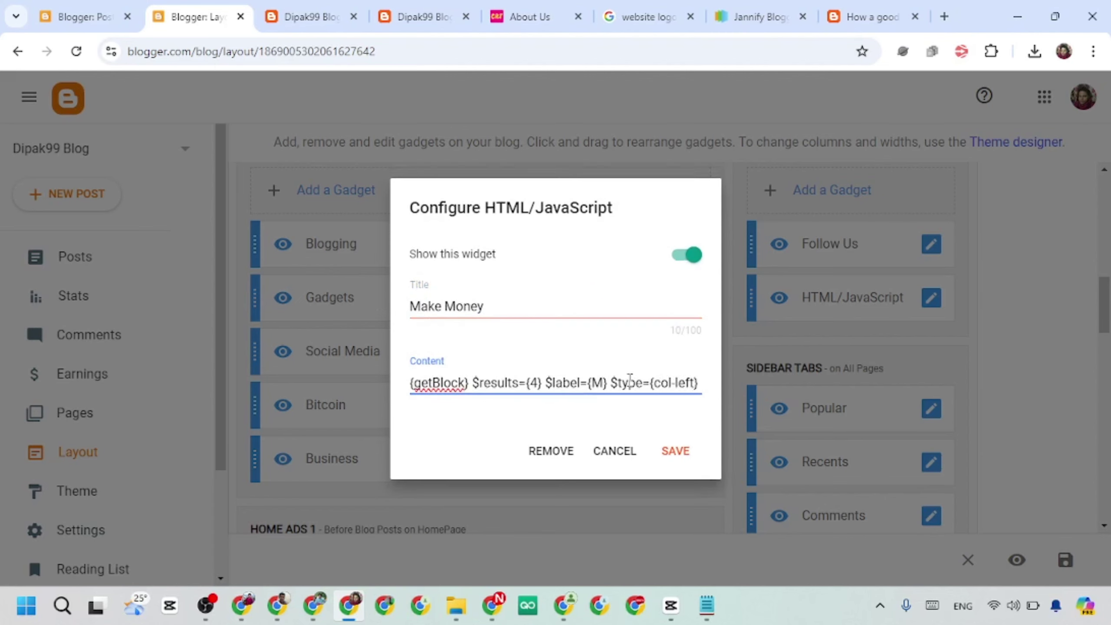
text(ake Money)
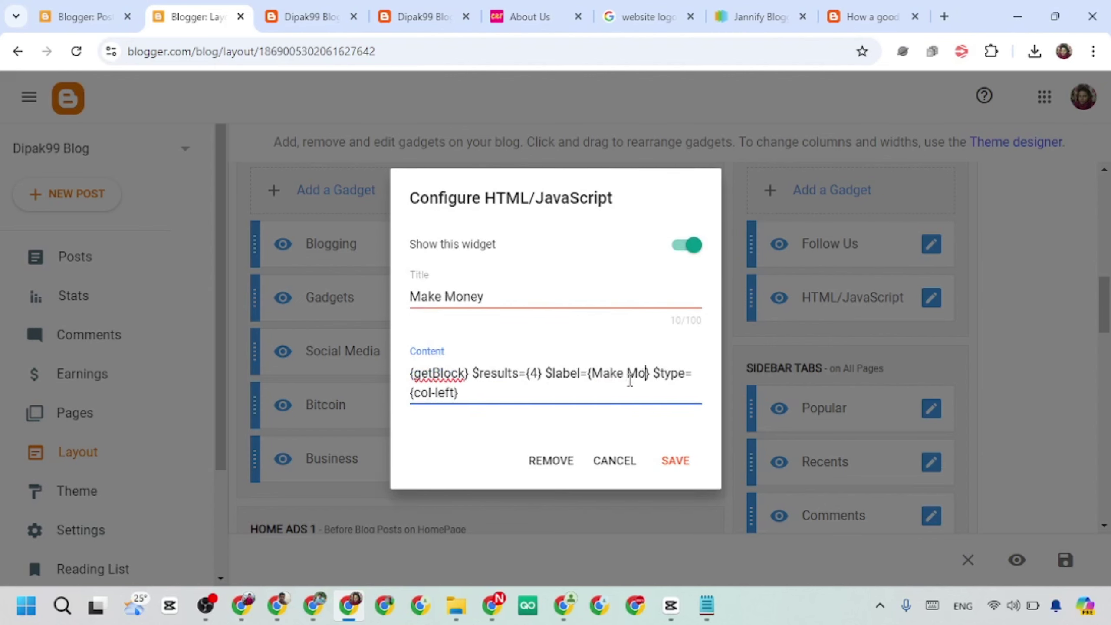
click(676, 460)
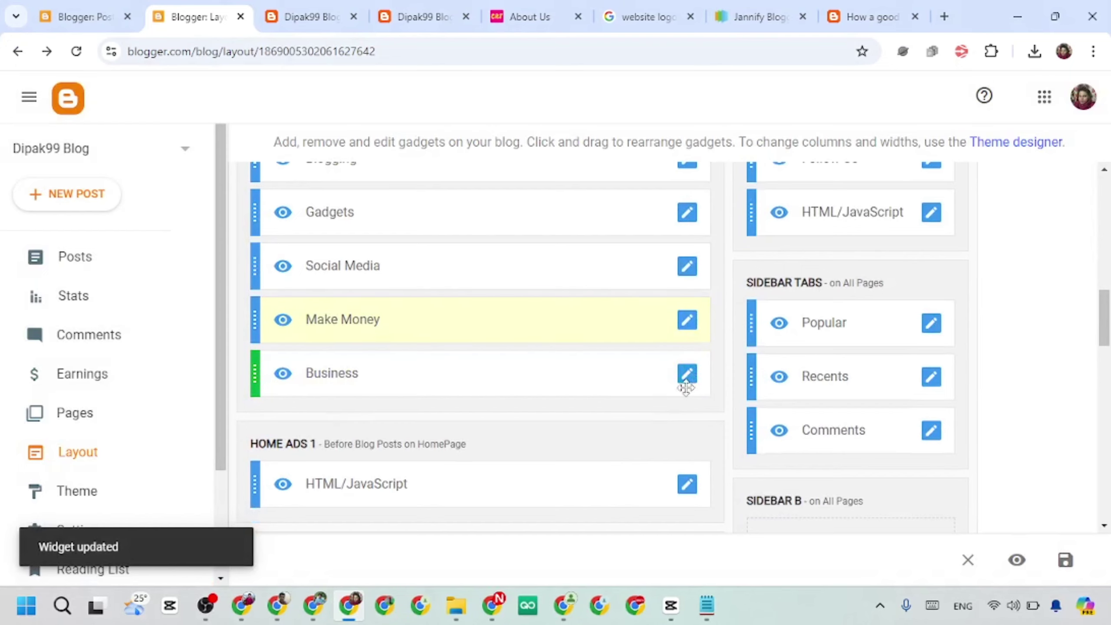
Remove the Business gadget from Content Blocks 1.
click(687, 373)
click(538, 461)
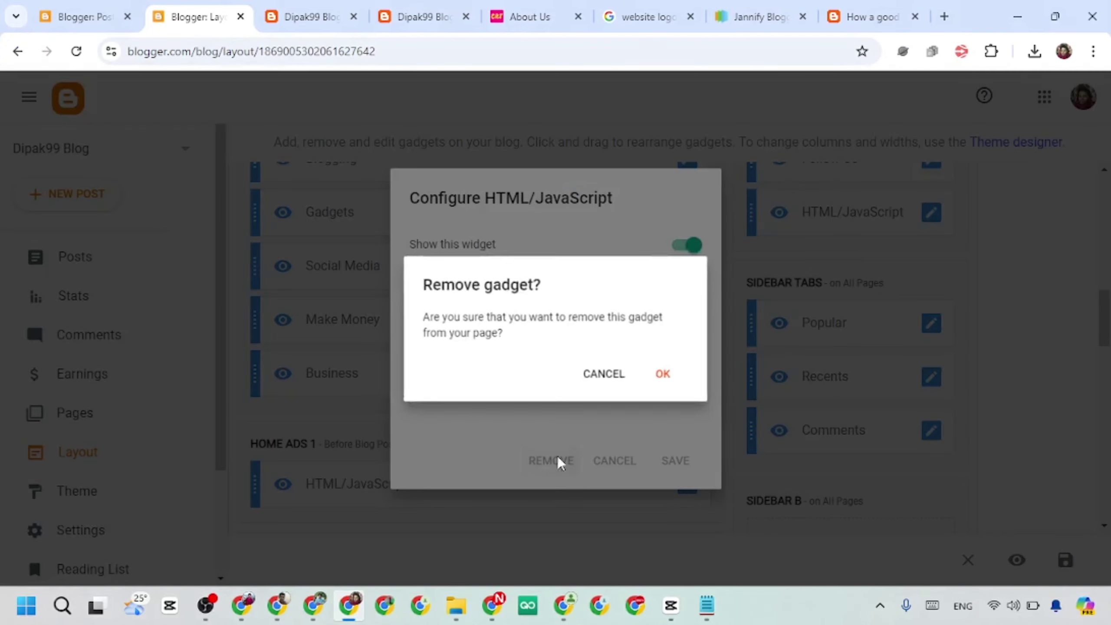
click(659, 375)
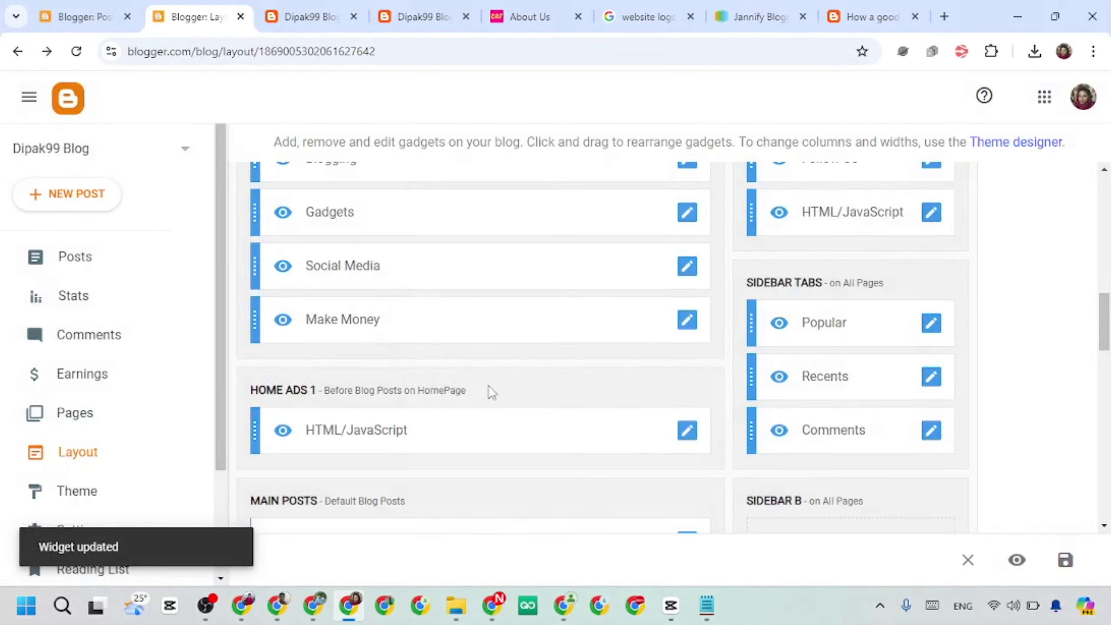
Reload the live blog homepage and check the Gadgets, Social Media and Make Money sections.
click(312, 16)
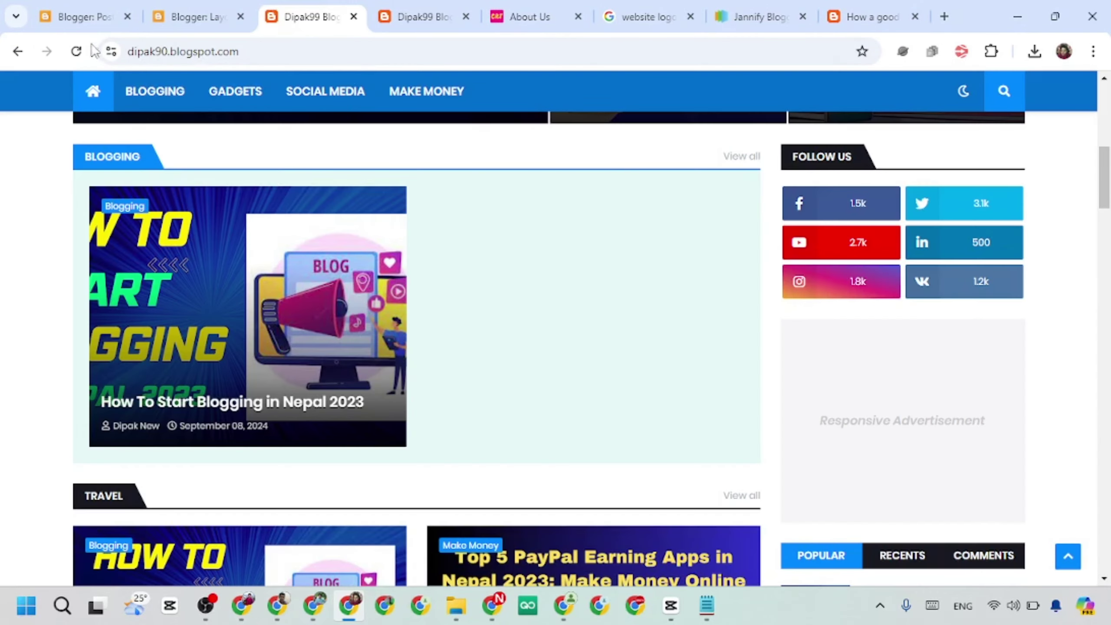
click(76, 52)
scroll(555, 305, down, 5)
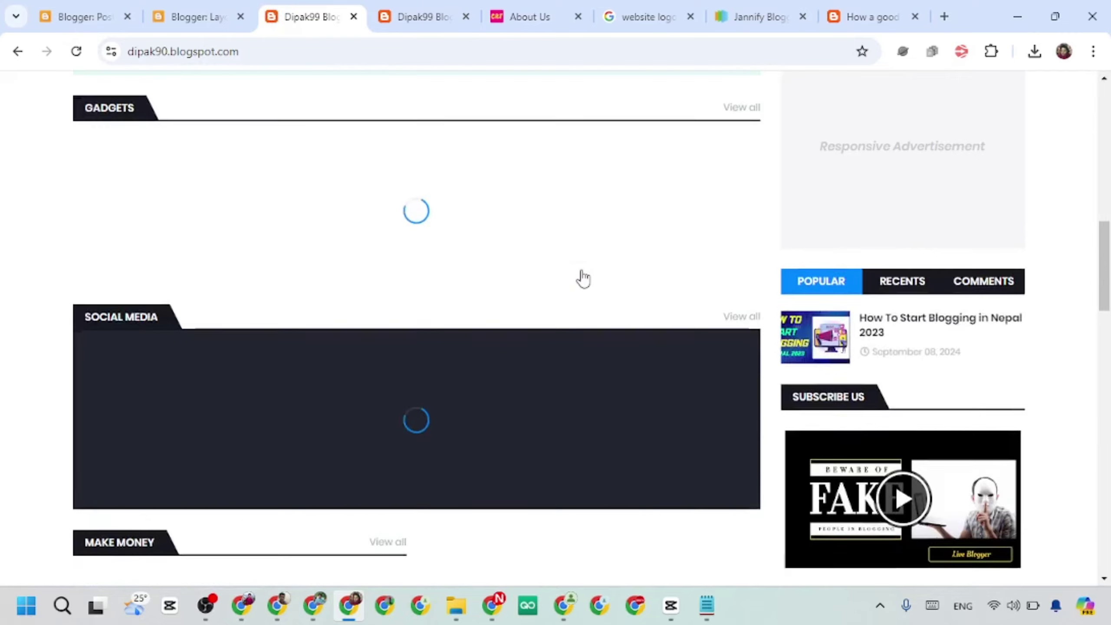
scroll(369, 285, down, 9)
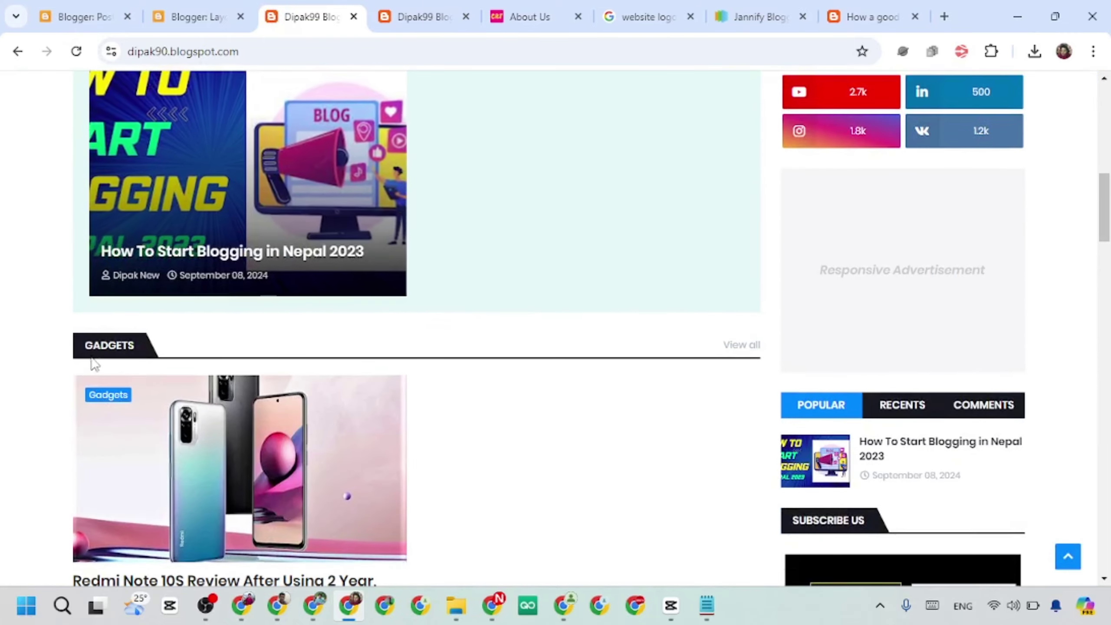
scroll(369, 285, down, 10)
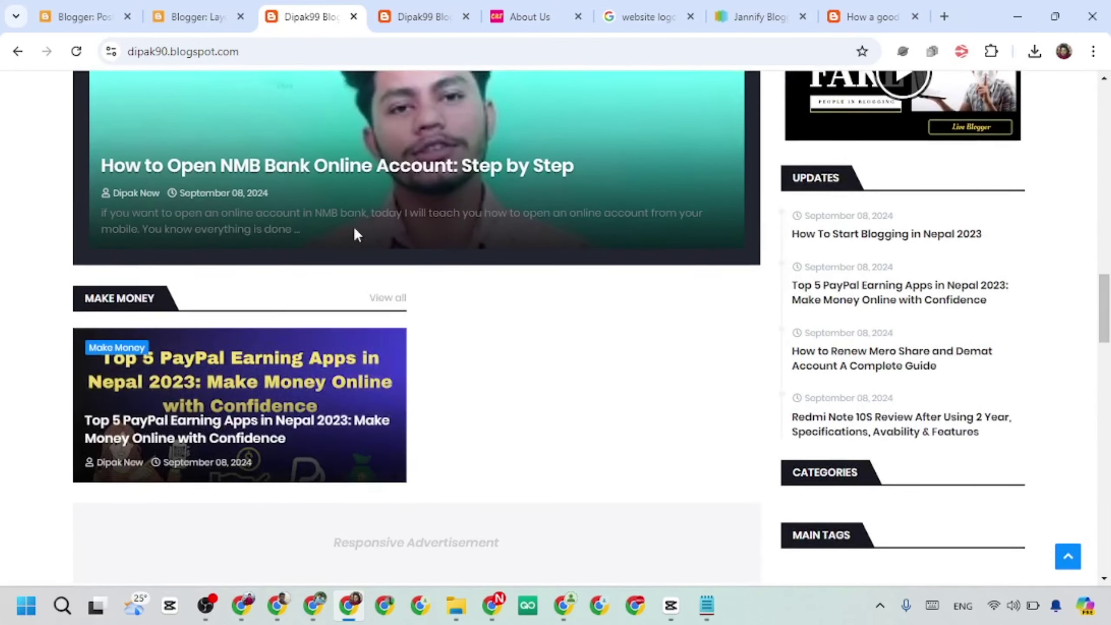
scroll(378, 273, down, 6)
scroll(640, 348, up, 15)
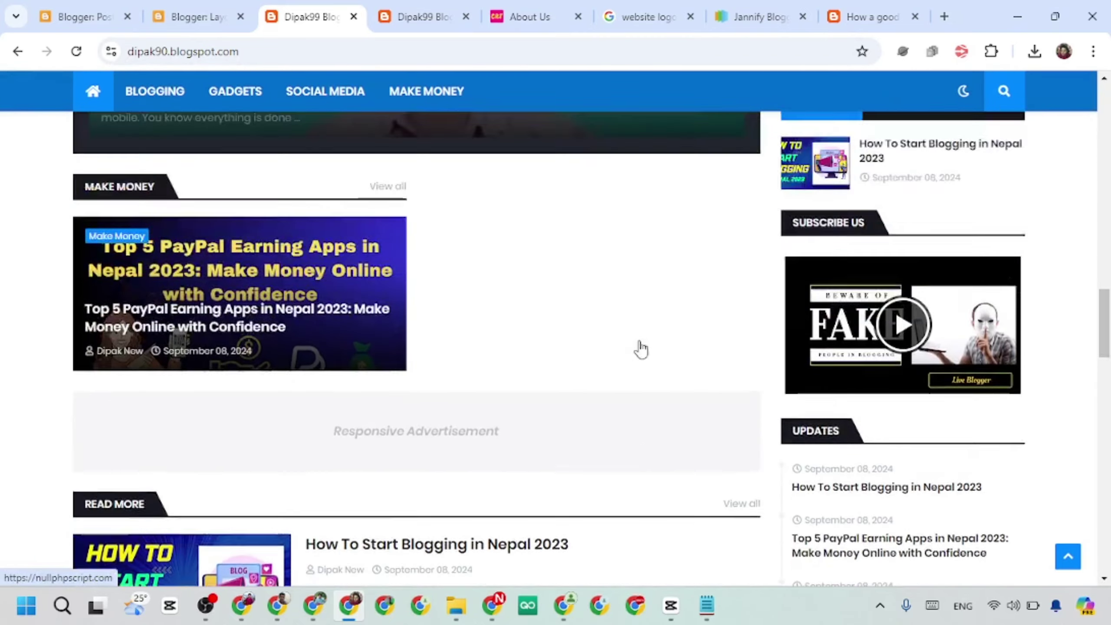
Load more posts in the homepage's Read More list and inspect the Sports section below it.
scroll(511, 347, down, 15)
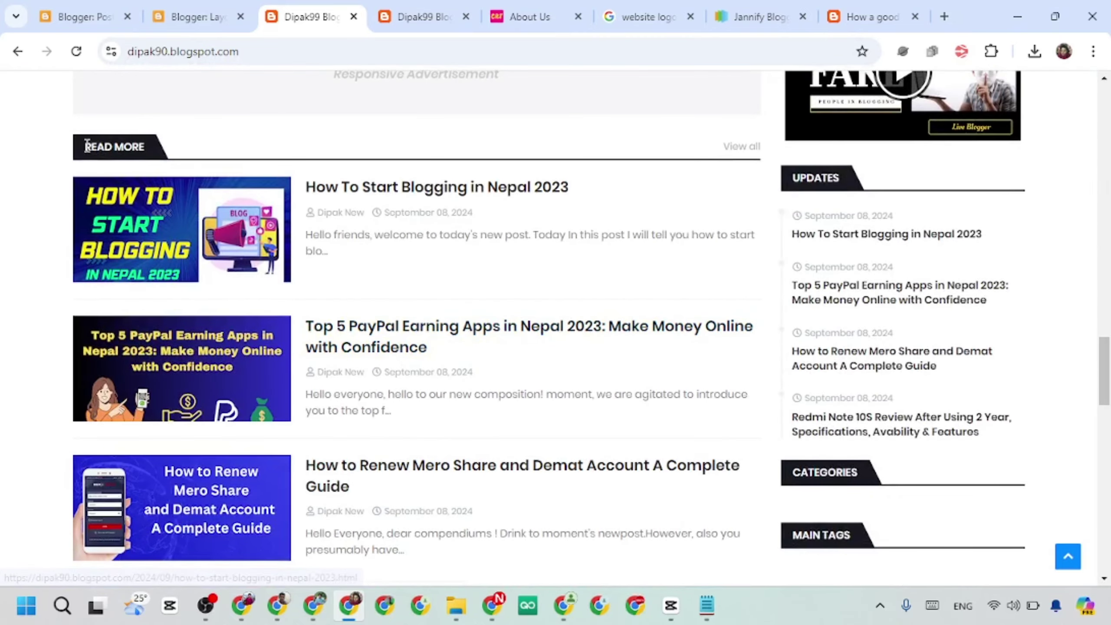
scroll(431, 205, down, 4)
scroll(441, 377, up, 8)
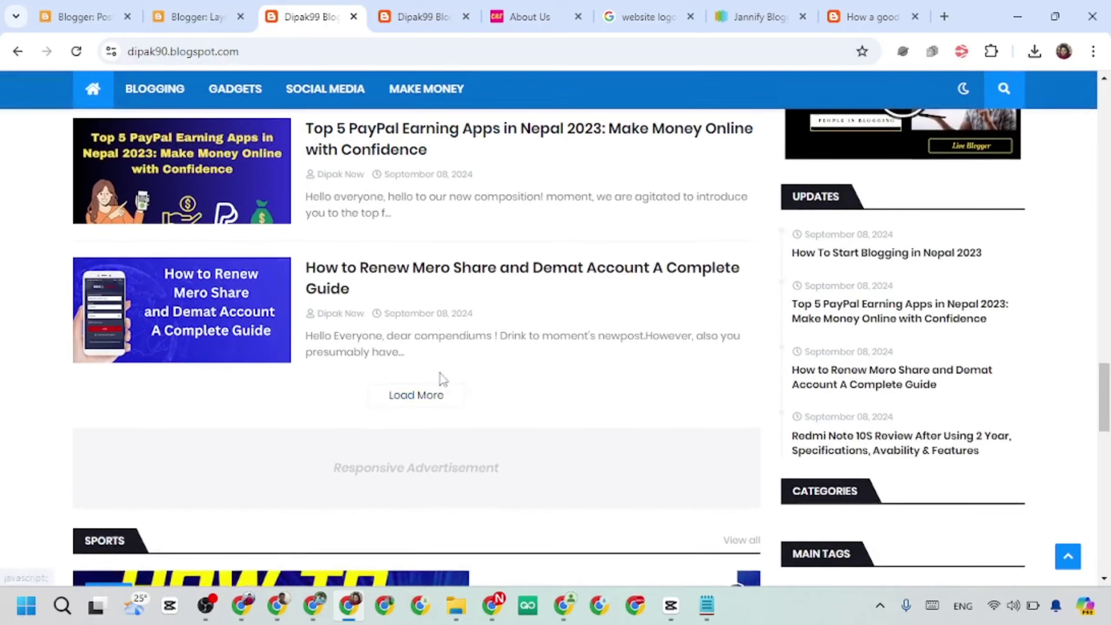
scroll(339, 350, down, 1)
scroll(339, 351, down, 5)
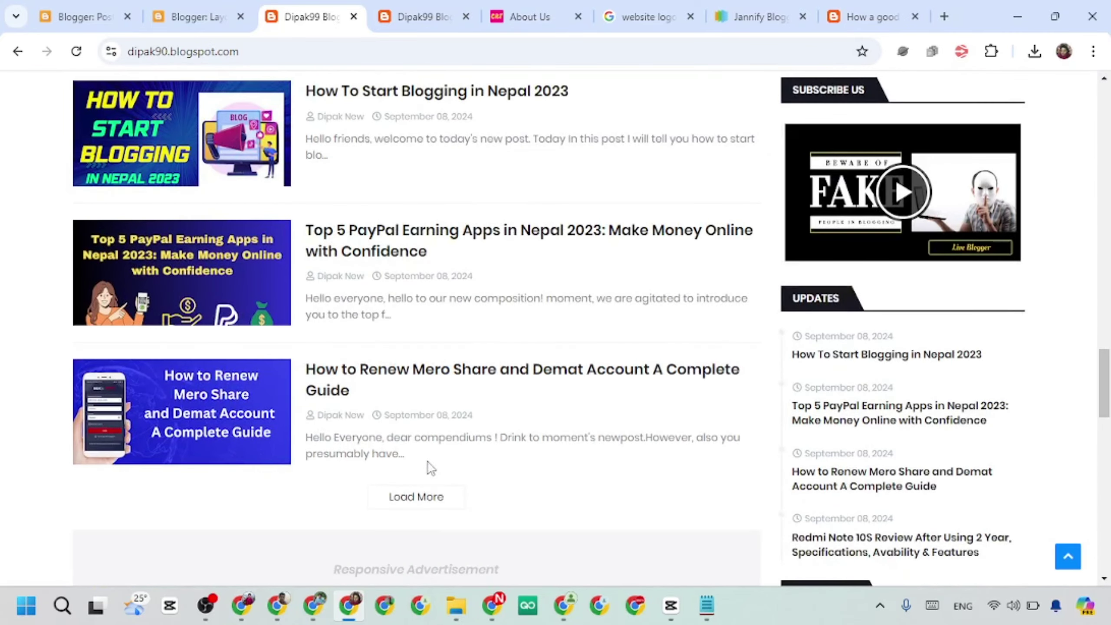
click(416, 494)
scroll(359, 285, down, 8)
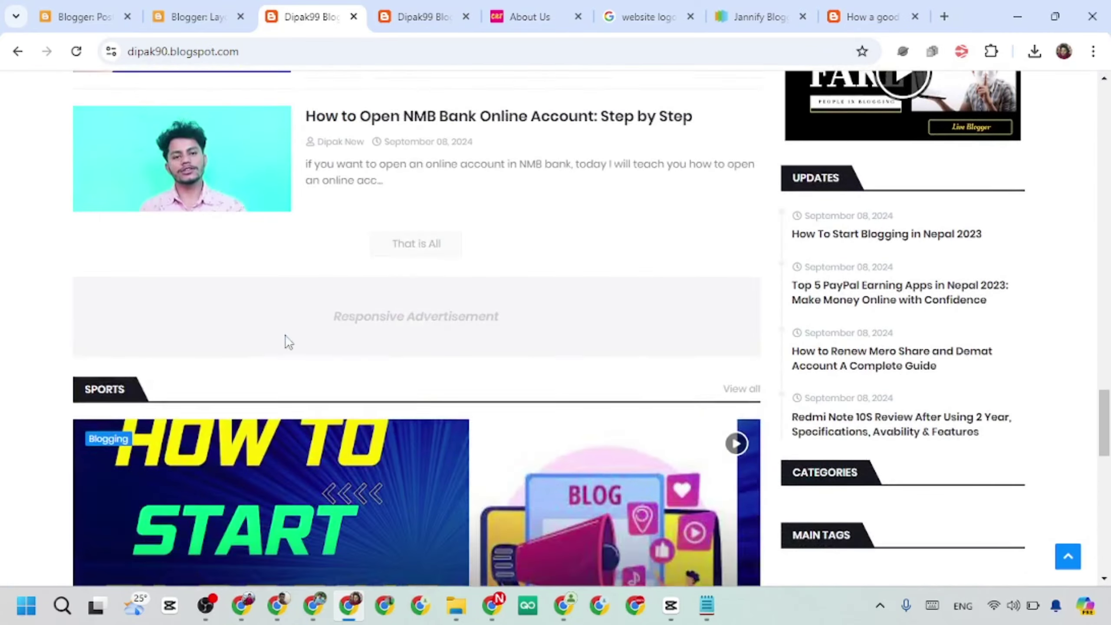
scroll(402, 330, up, 4)
scroll(400, 323, down, 12)
scroll(400, 323, up, 5)
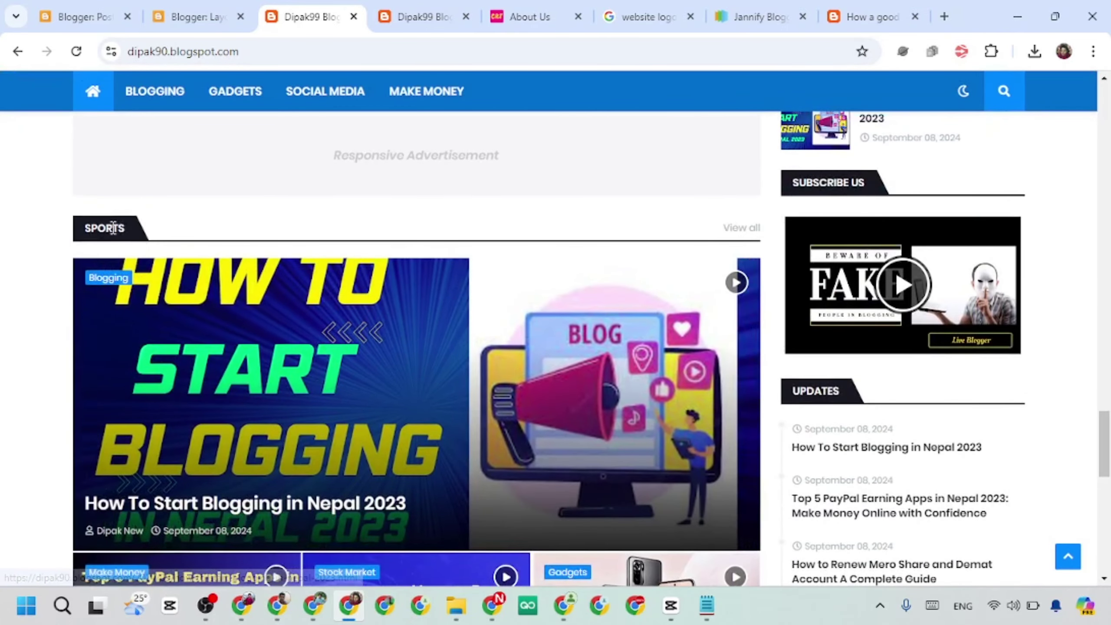
Return to the blog layout and review the sections from Content Blocks 1 down to the About Section.
click(79, 17)
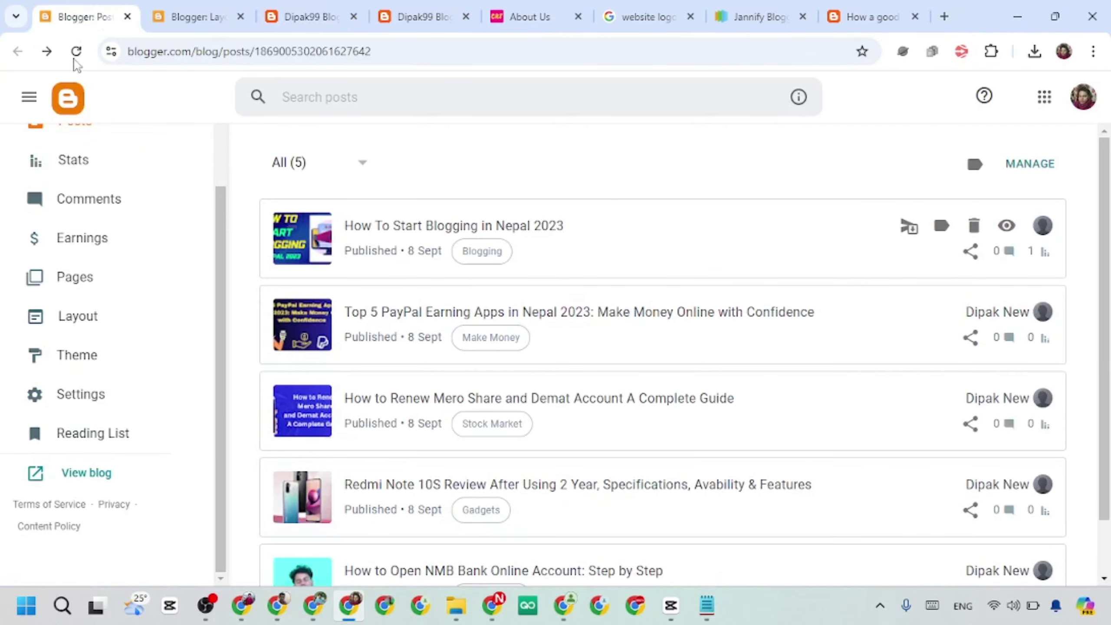
click(204, 18)
scroll(582, 394, down, 15)
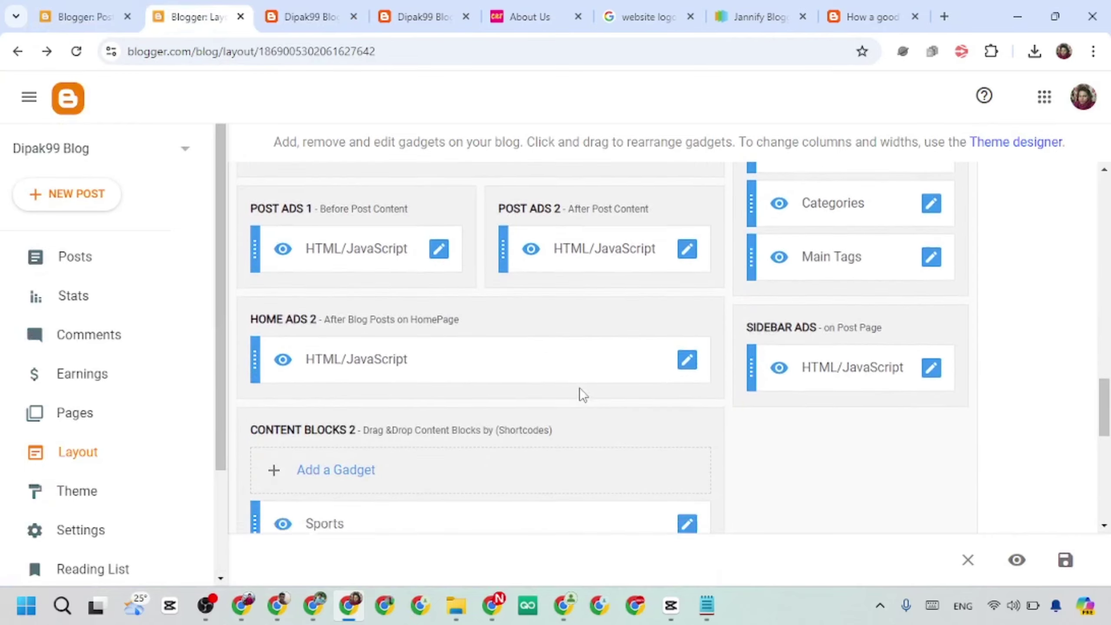
scroll(398, 299, up, 3)
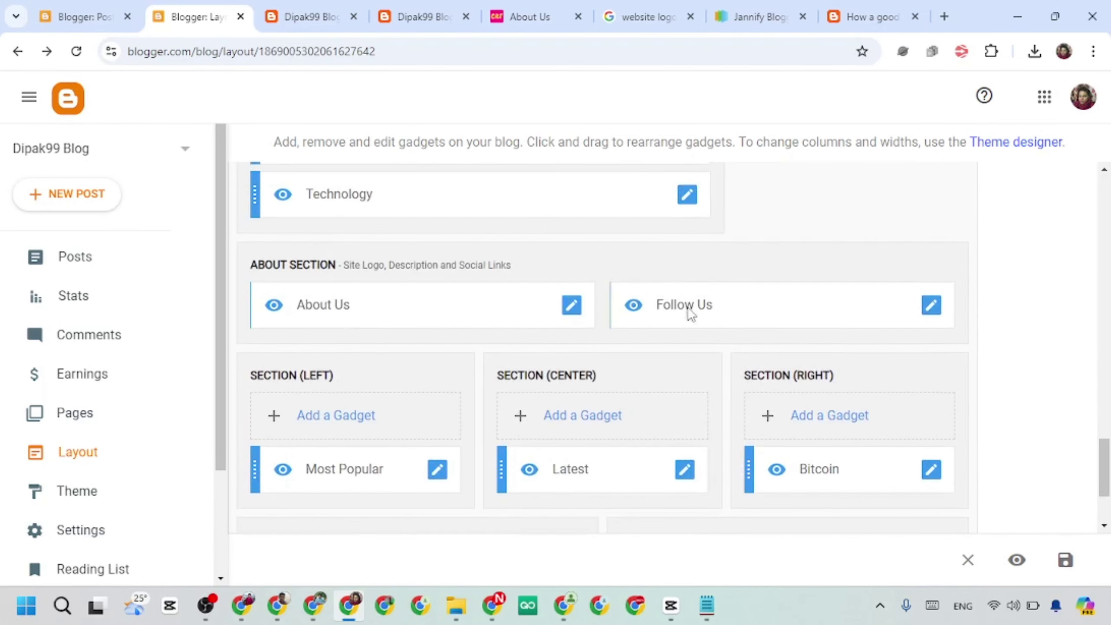
scroll(504, 325, up, 10)
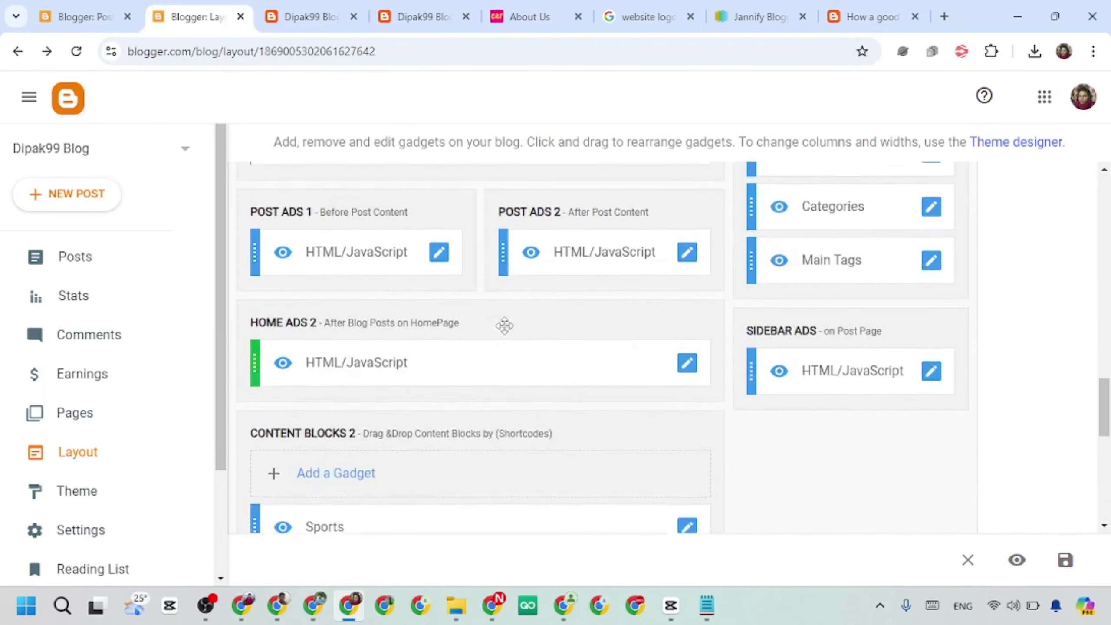
scroll(310, 206, up, 2)
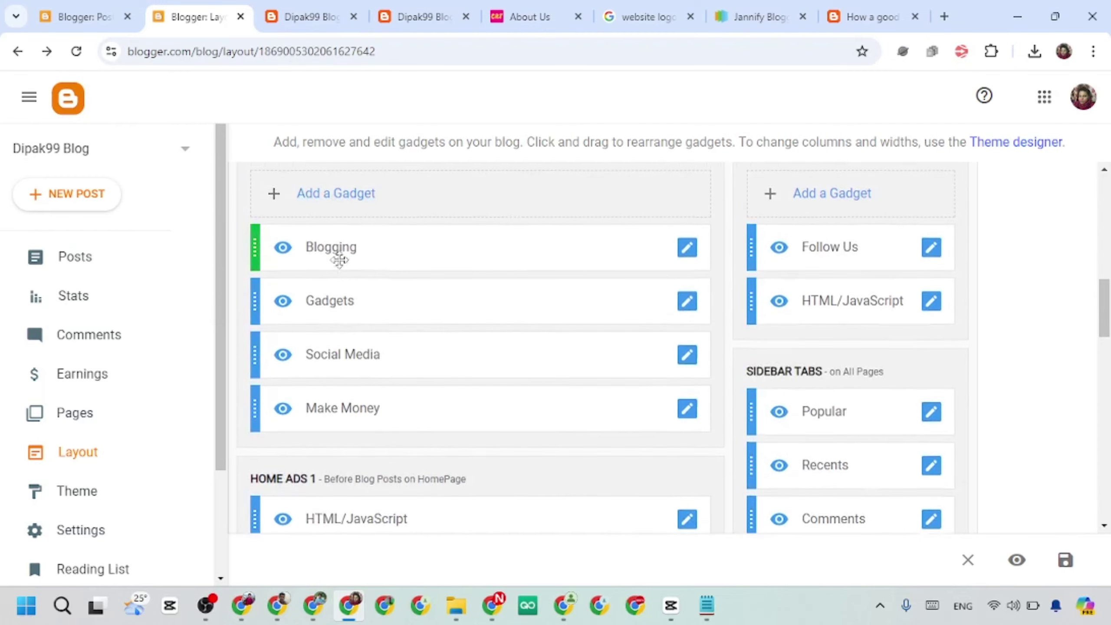
scroll(442, 240, down, 4)
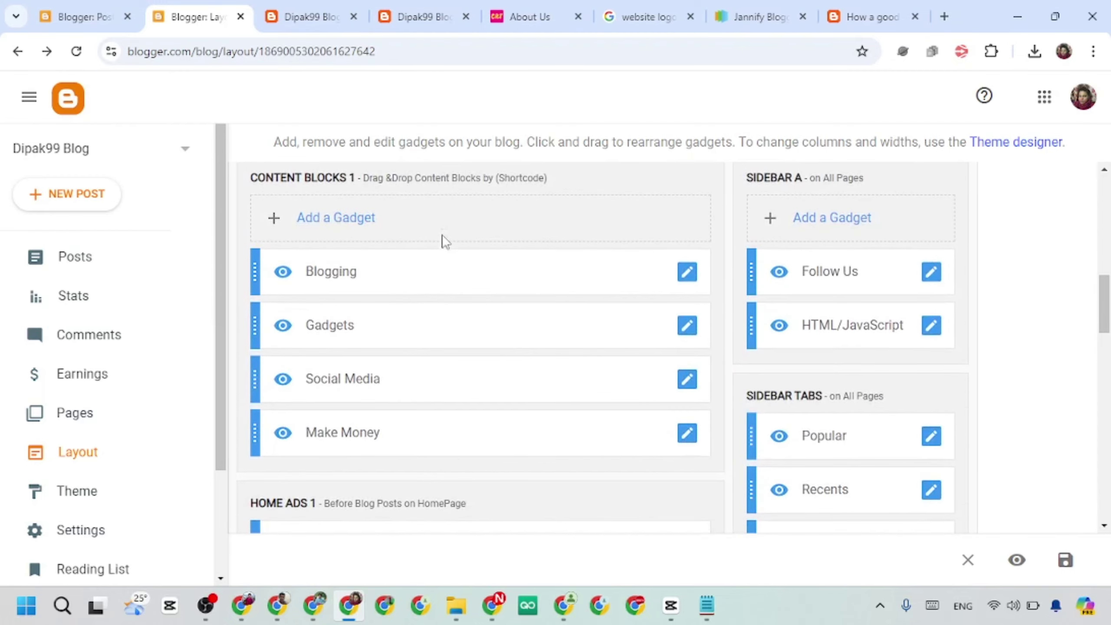
scroll(442, 278, down, 1)
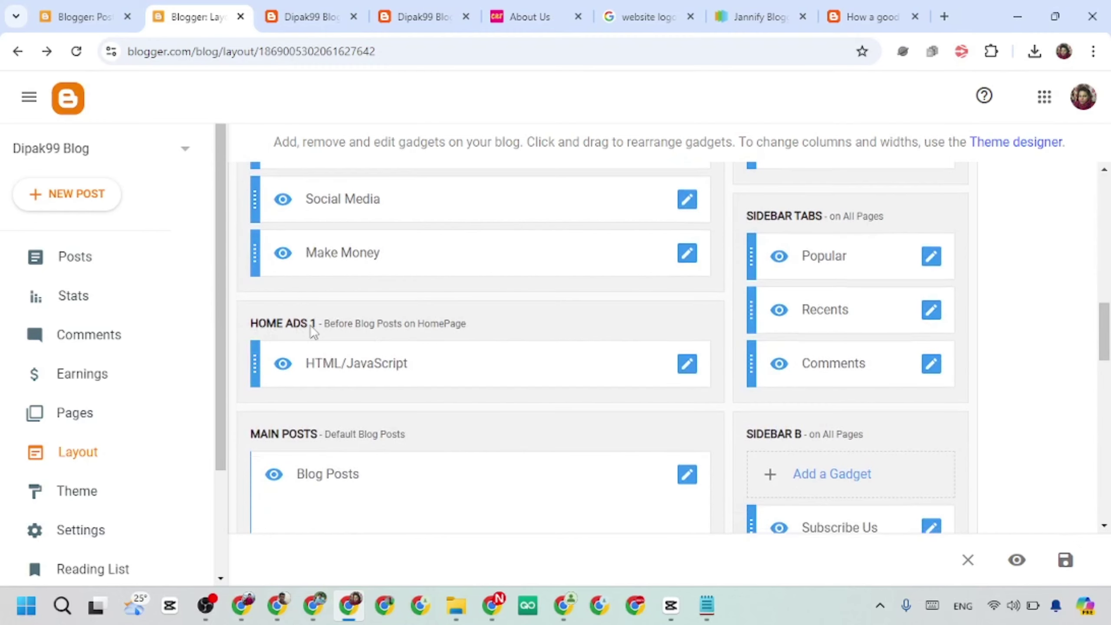
Check the ad area on the live homepage, hide the HTML/JavaScript gadget in Home Ads 1 and save it.
click(692, 378)
click(312, 16)
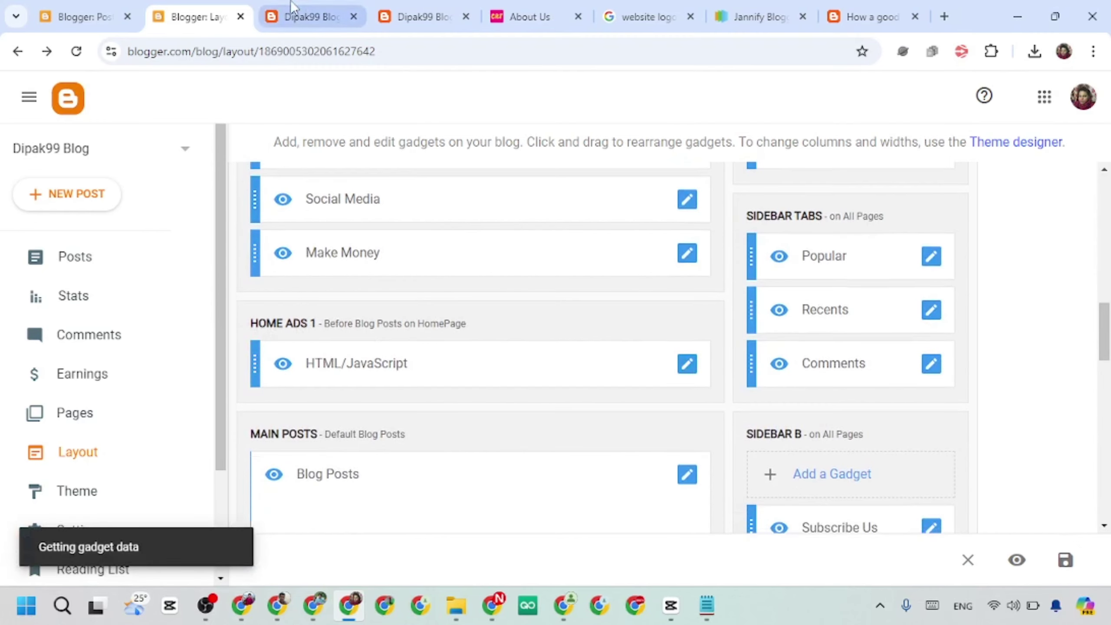
scroll(590, 342, up, 3)
scroll(590, 341, up, 2)
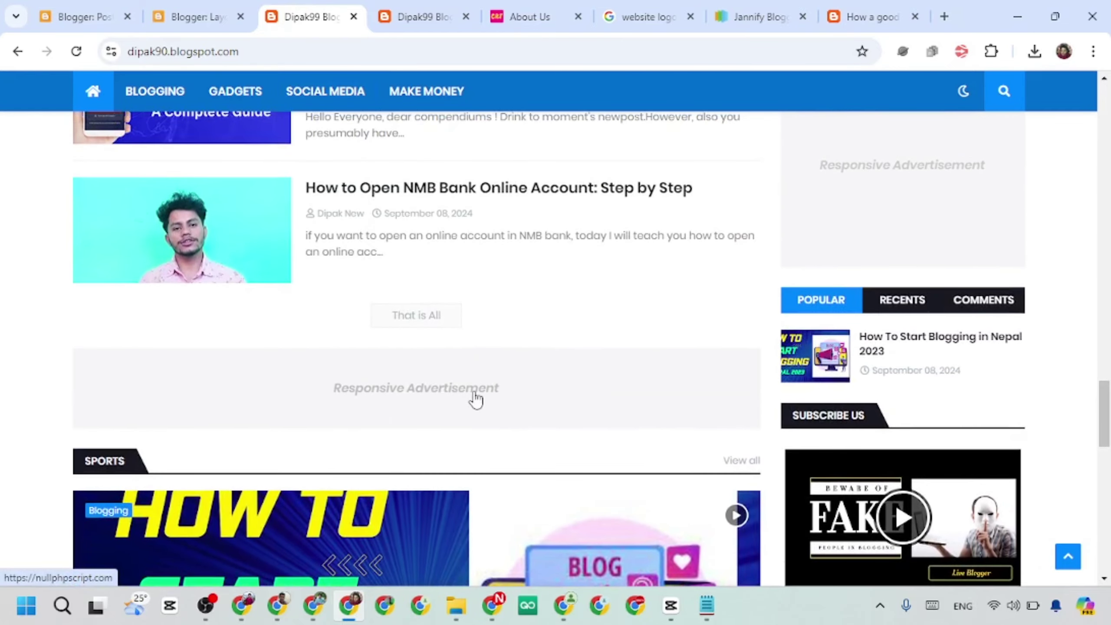
click(79, 16)
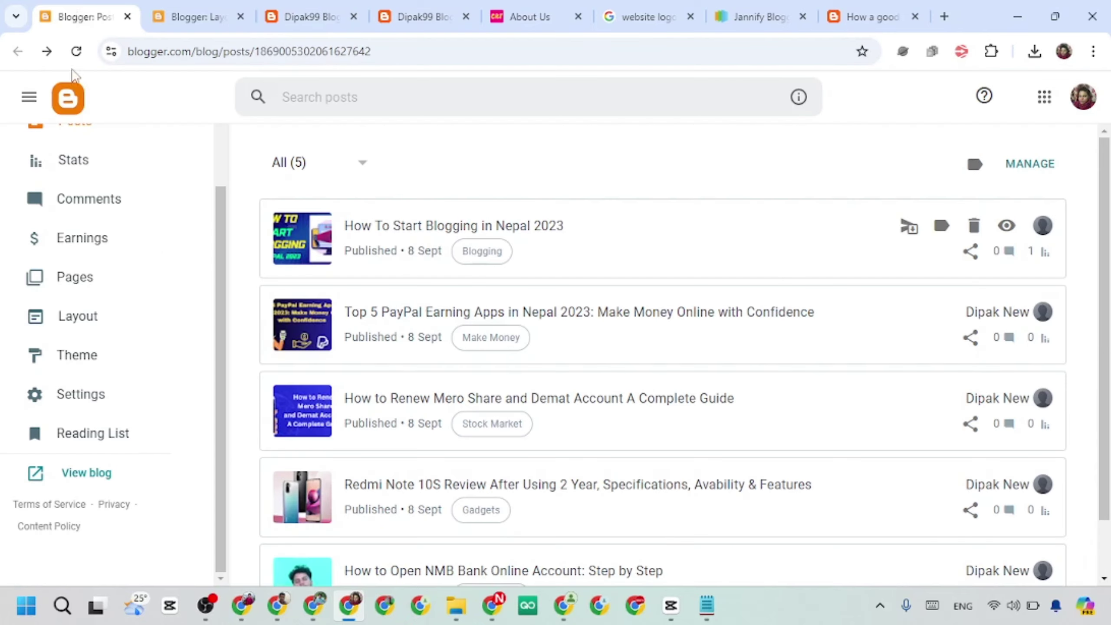
click(203, 13)
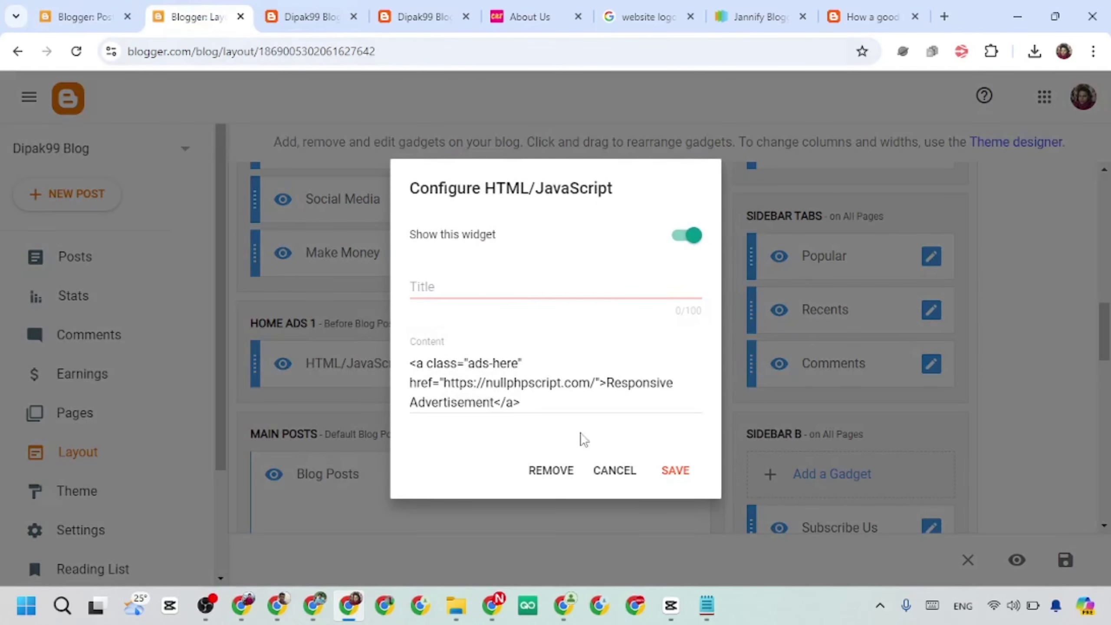
click(686, 236)
click(674, 469)
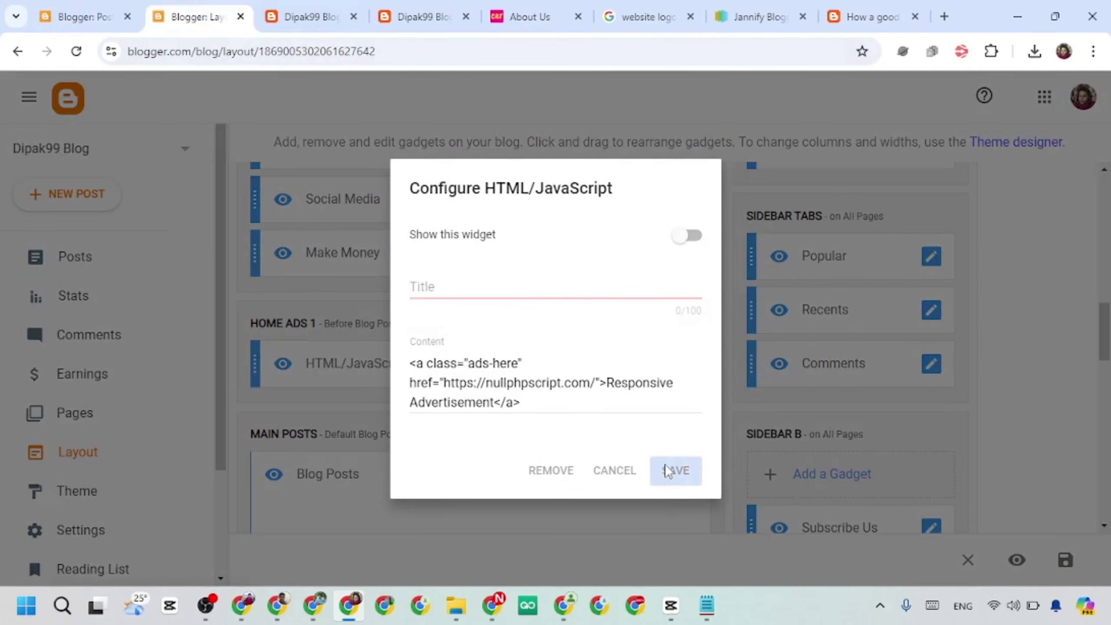
Set the number of posts on the main page to 10 in the Main Posts gadget and save it.
scroll(640, 414, down, 3)
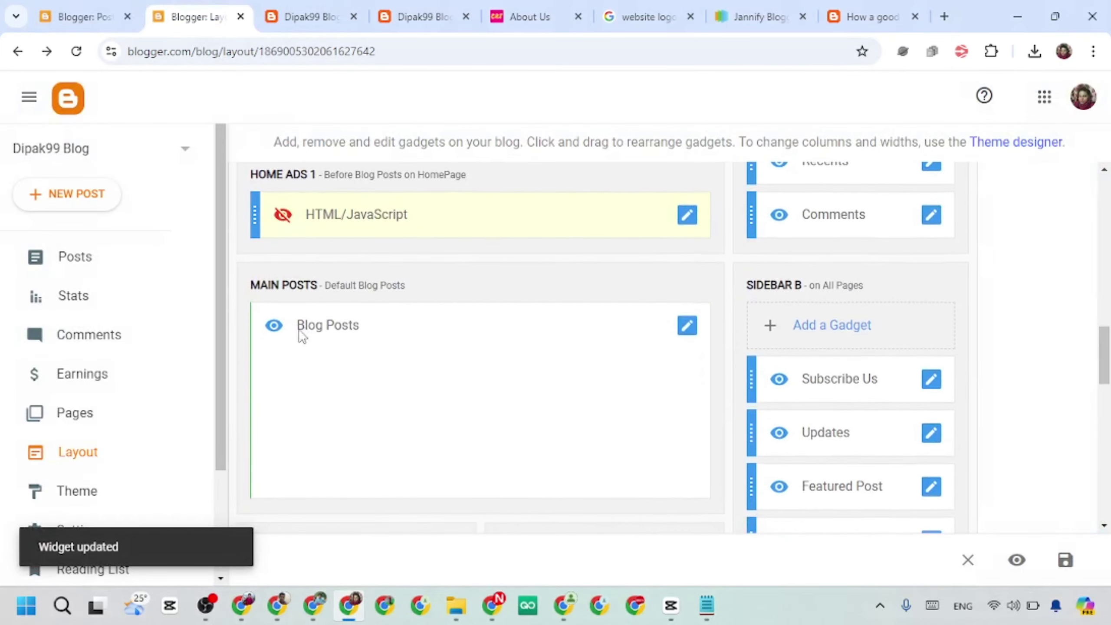
scroll(675, 365, down, 1)
click(687, 303)
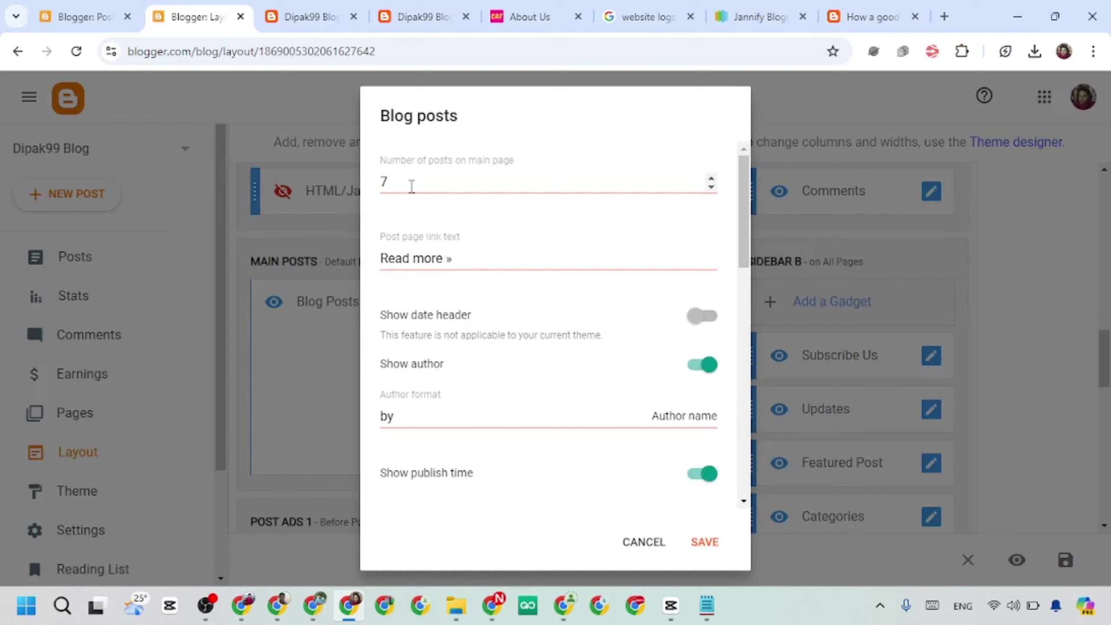
double_click(410, 186)
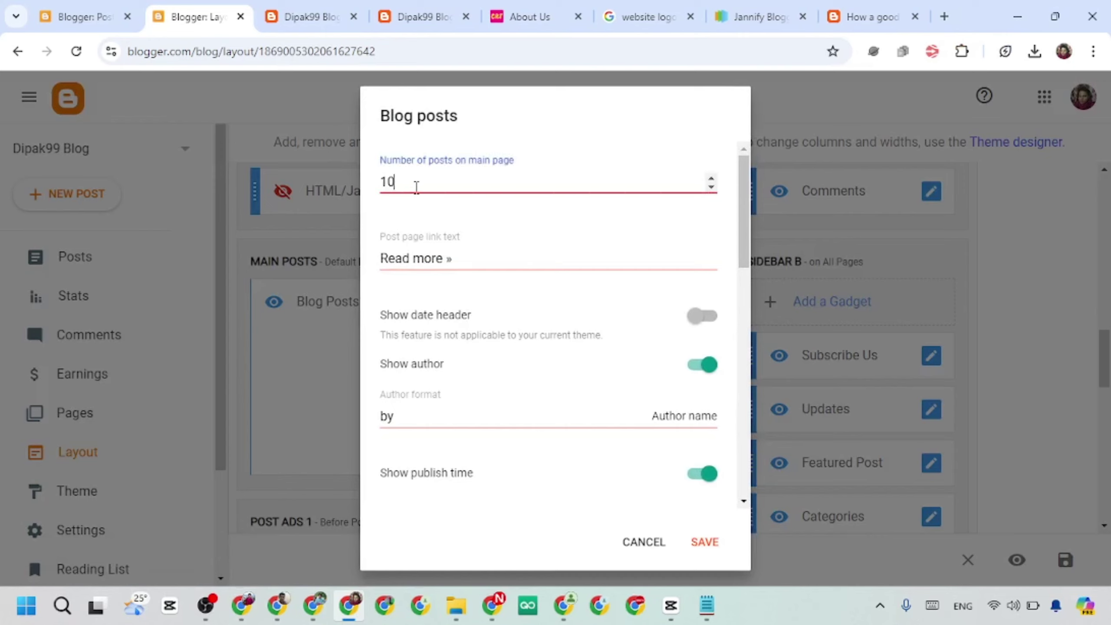
click(484, 260)
scroll(488, 387, down, 2)
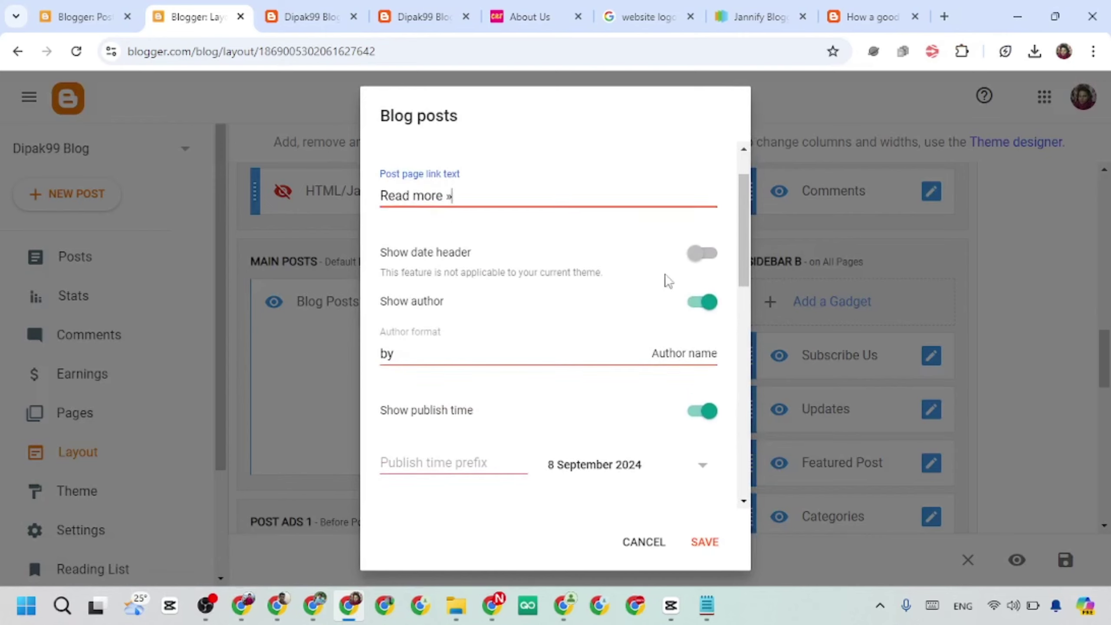
scroll(551, 296, down, 1)
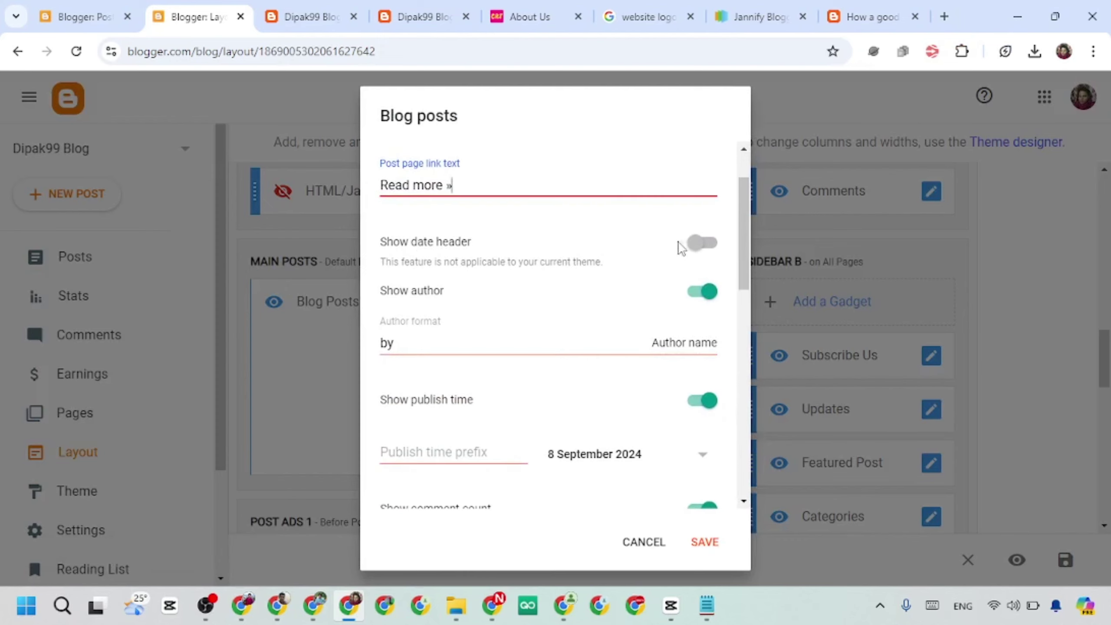
scroll(407, 301, down, 1)
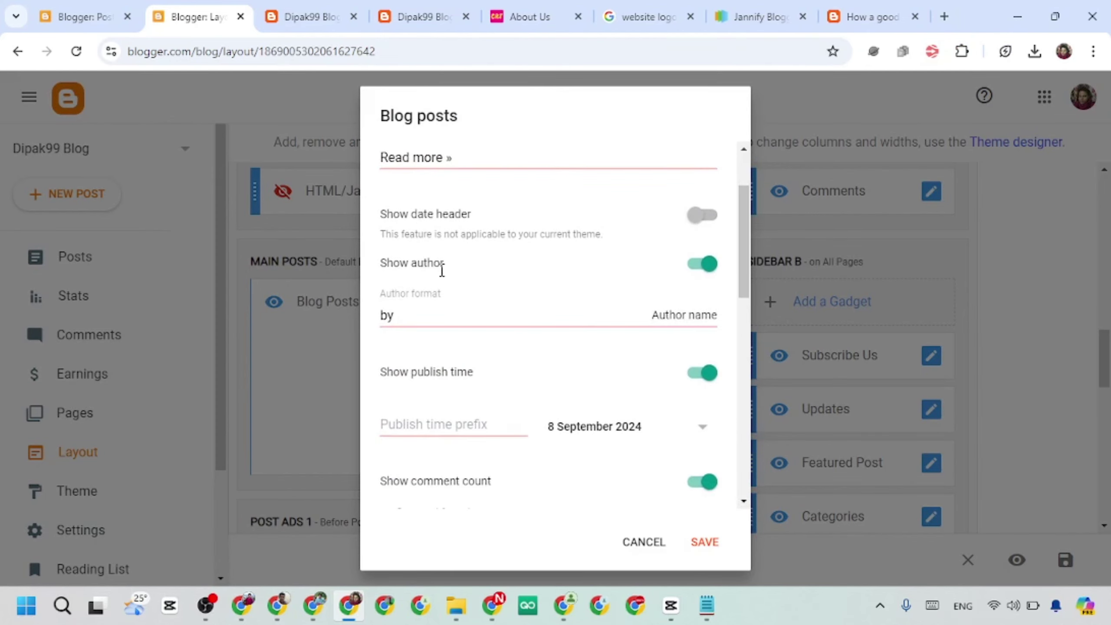
scroll(441, 268, down, 4)
scroll(534, 351, down, 8)
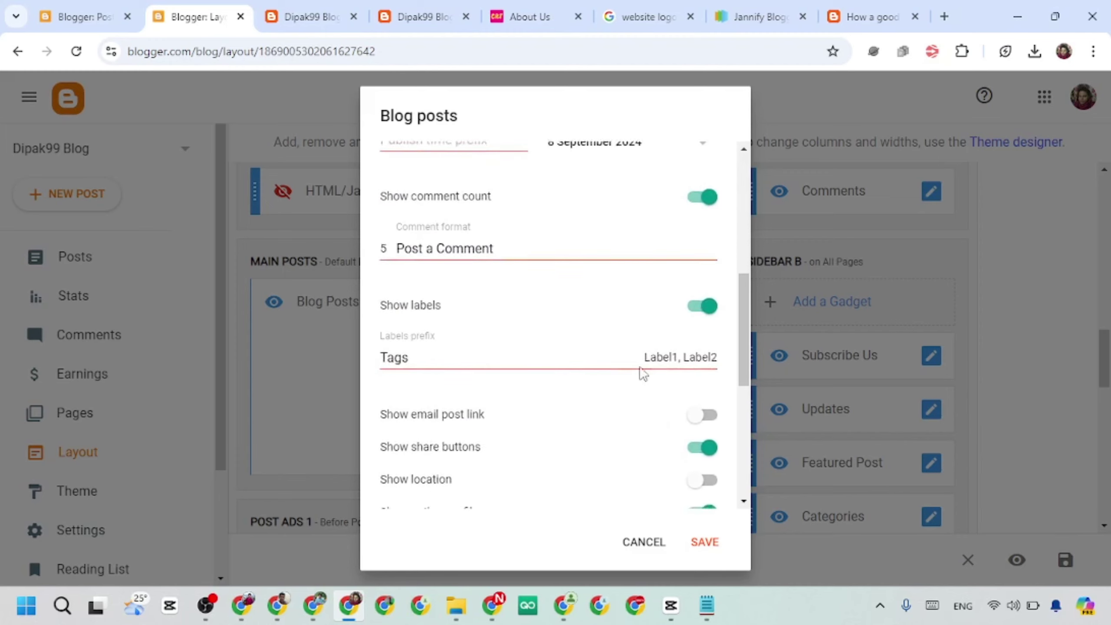
click(706, 541)
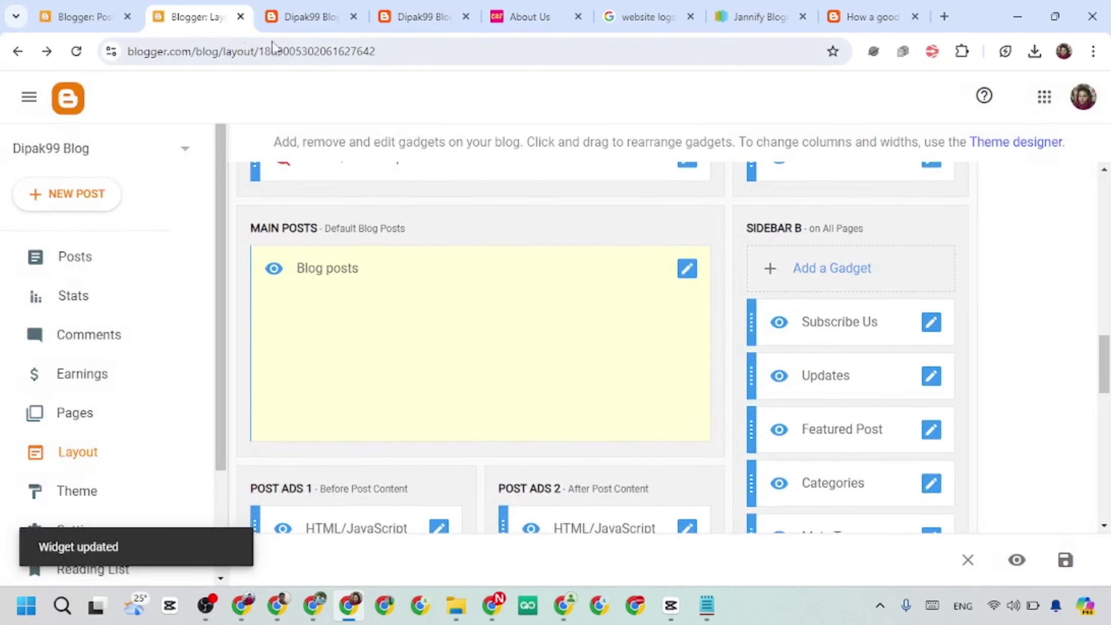
Inspect the main post list on the live blog homepage.
click(309, 16)
scroll(439, 384, down, 6)
scroll(440, 376, down, 8)
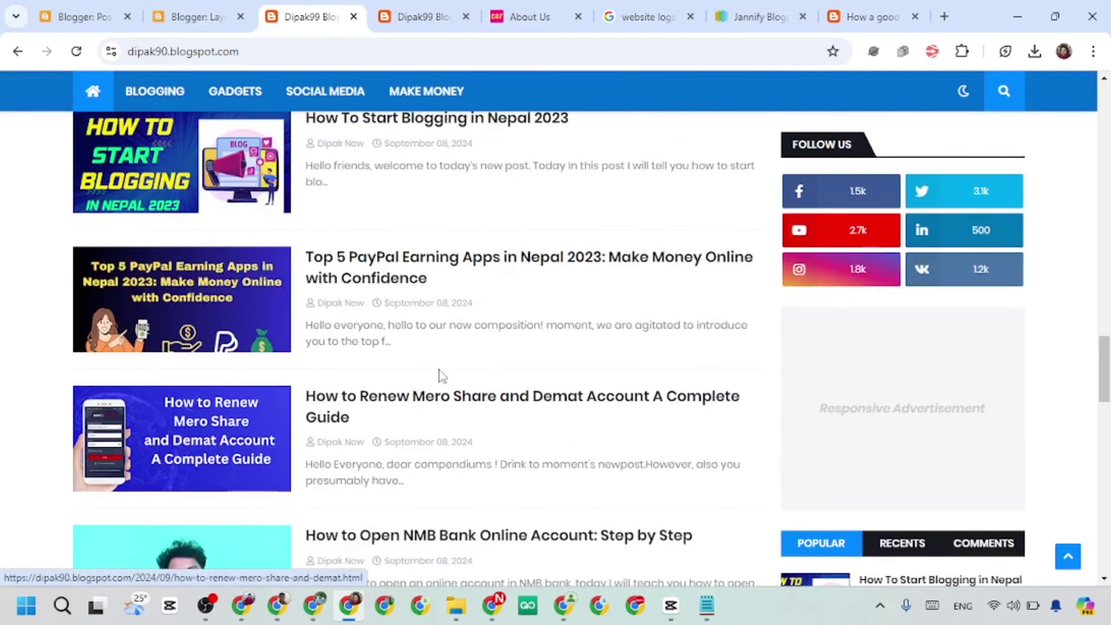
scroll(439, 374, up, 3)
scroll(433, 418, down, 2)
scroll(433, 419, down, 3)
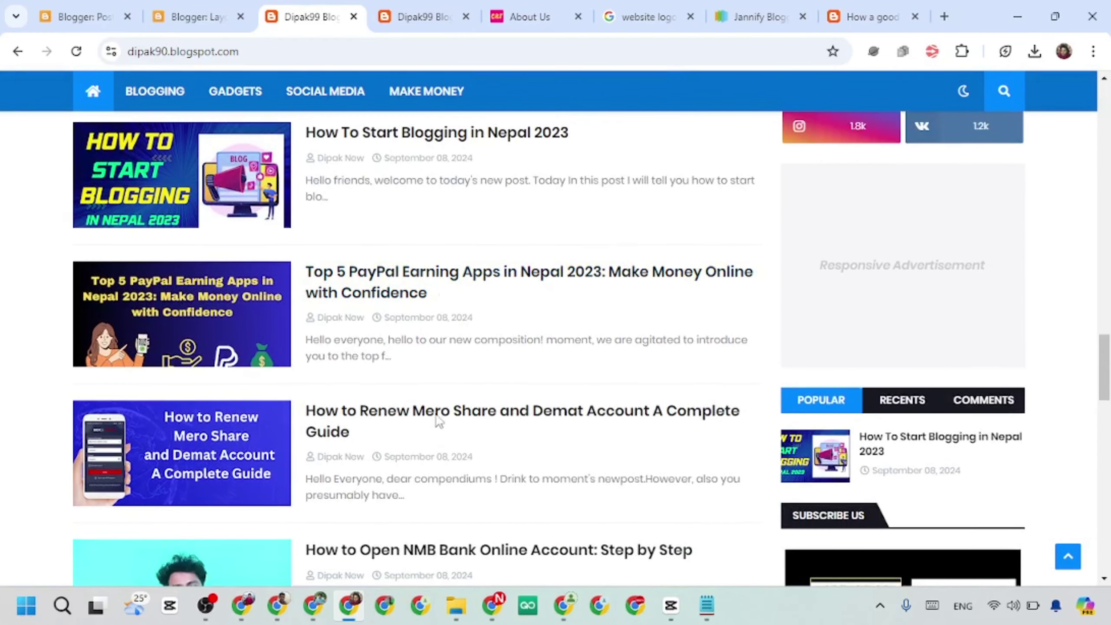
scroll(437, 422, up, 1)
Hide the HTML/JavaScript ad gadgets in Post Ads 1 and Post Ads 2 in the layout, saving each one.
click(83, 16)
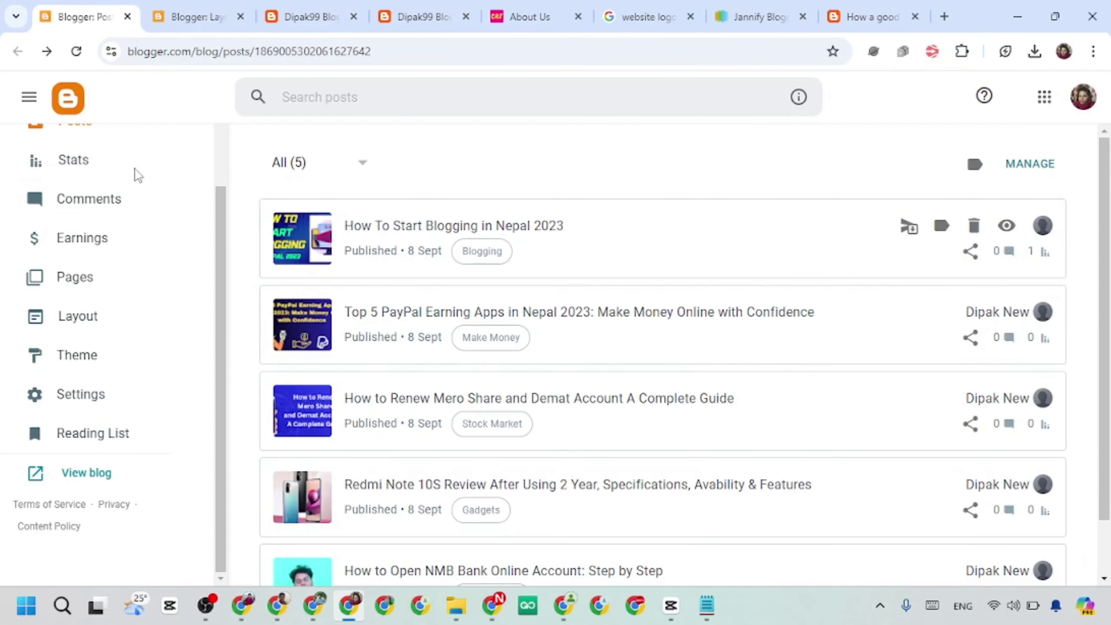
click(199, 18)
scroll(454, 275, down, 4)
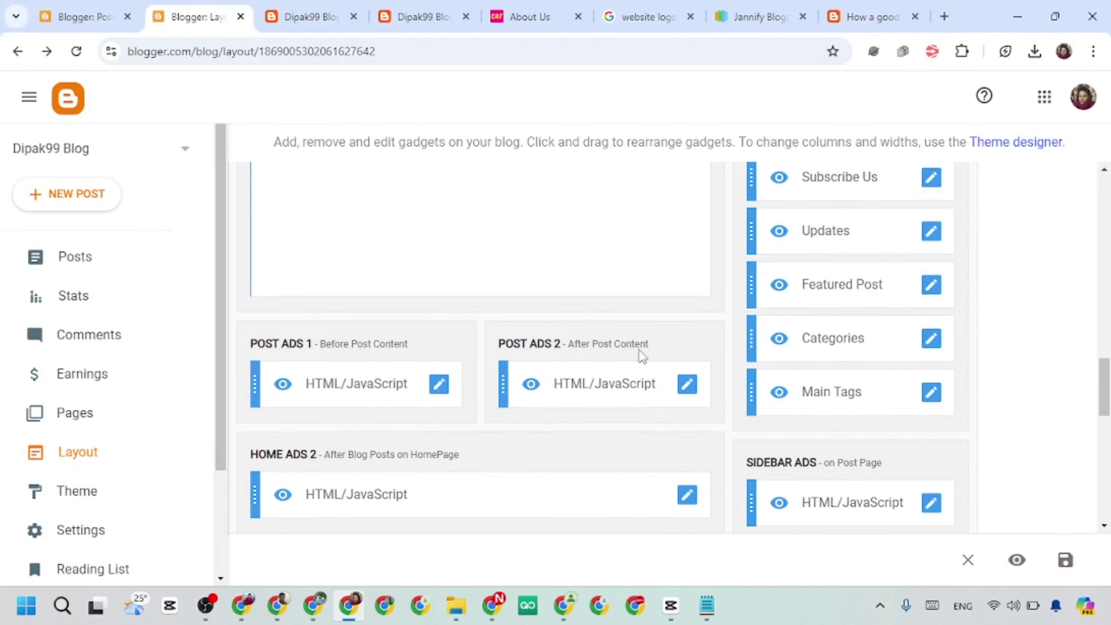
click(439, 384)
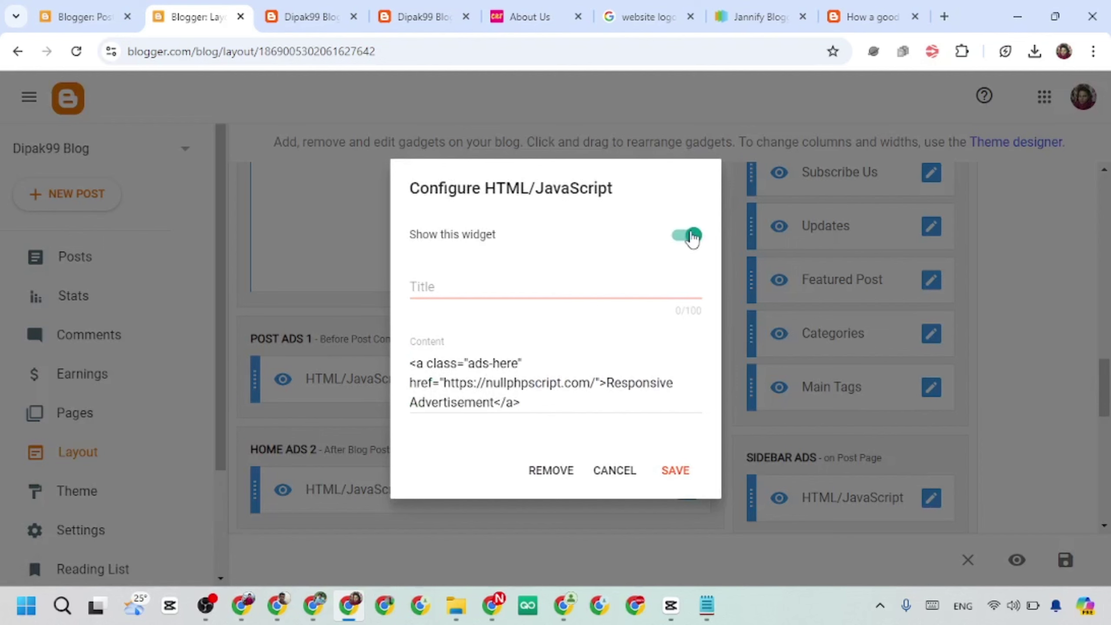
click(692, 237)
click(675, 470)
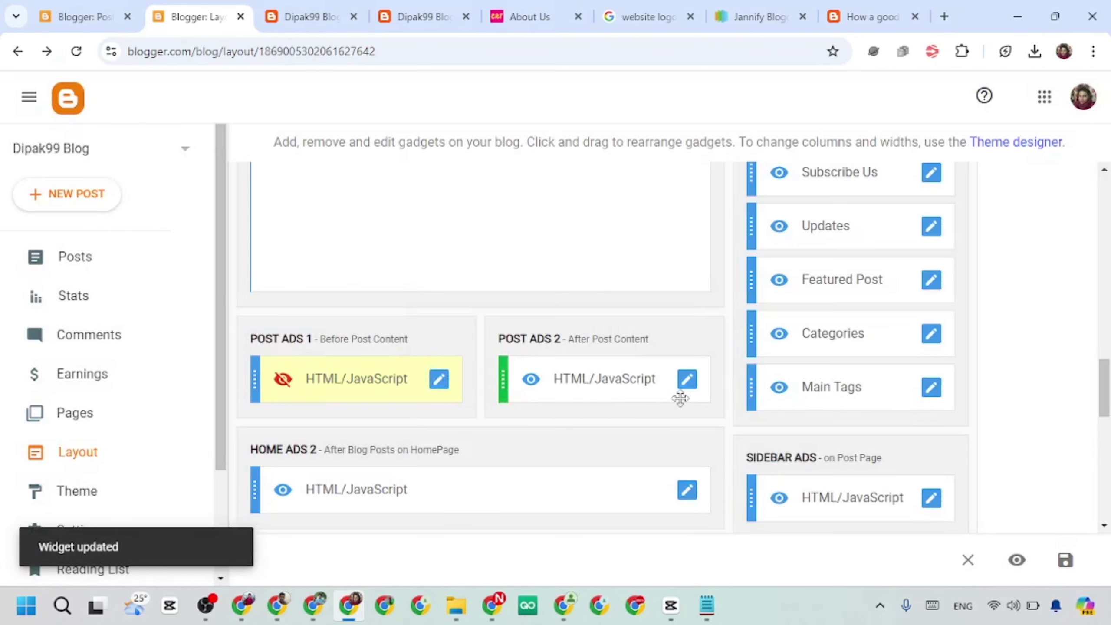
click(687, 385)
click(690, 236)
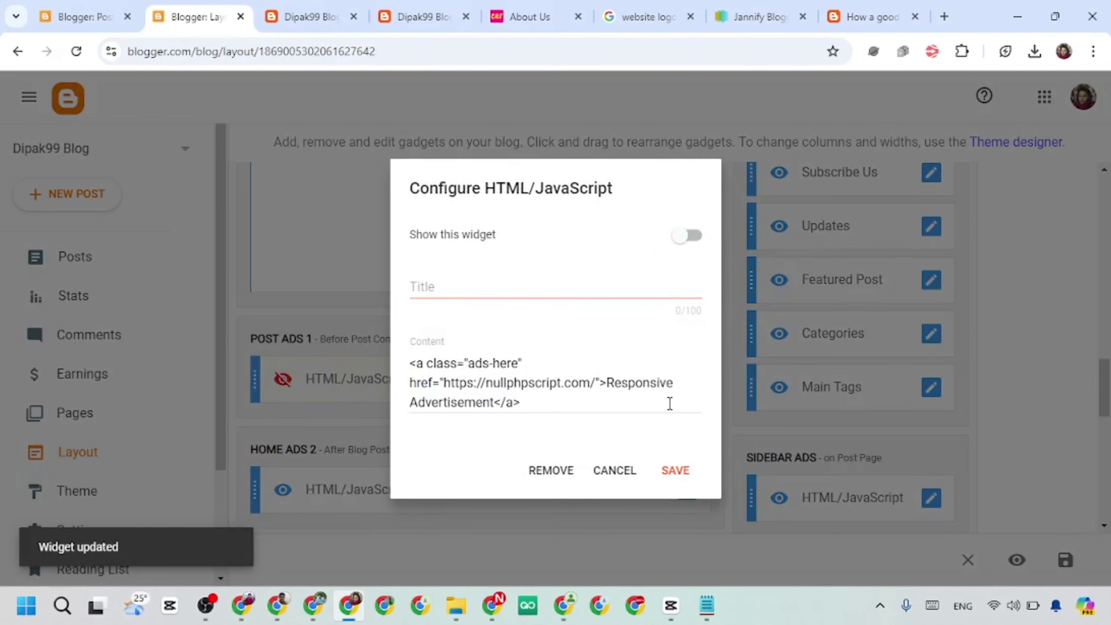
click(676, 470)
Hide the HTML/JavaScript gadget in Home Ads 2, clear its content code and save it.
scroll(612, 353, down, 3)
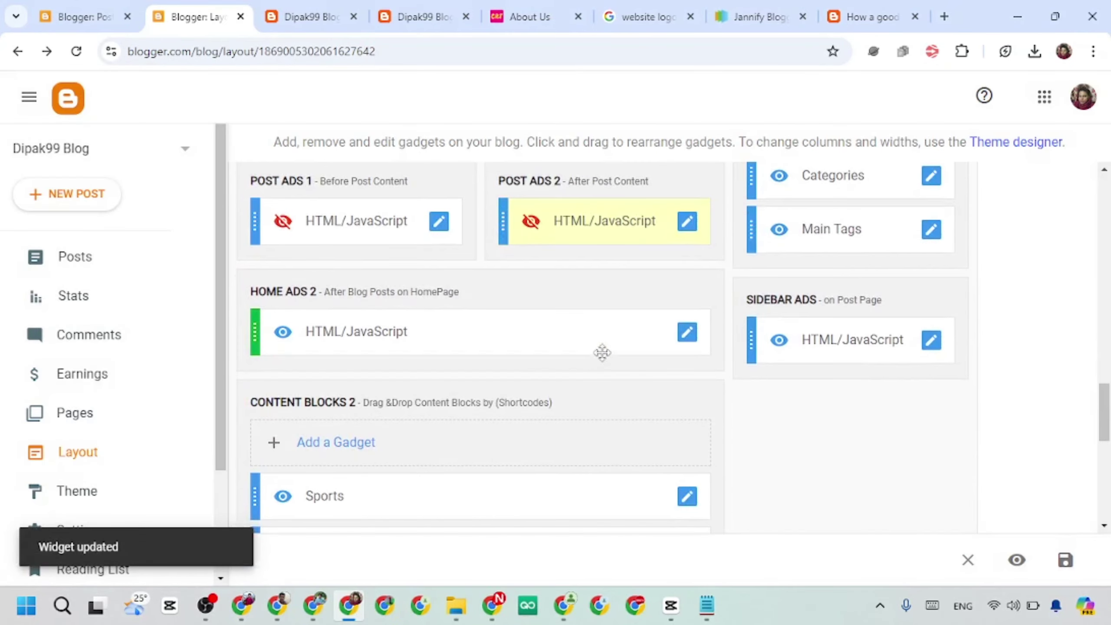
click(687, 330)
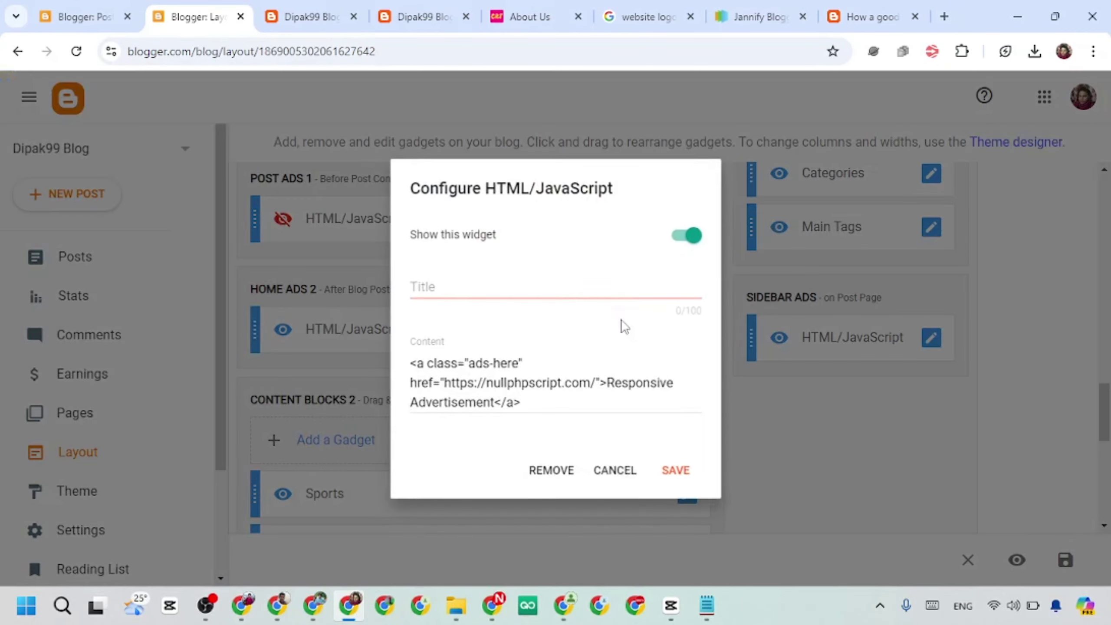
click(686, 237)
drag(568, 402, 406, 374)
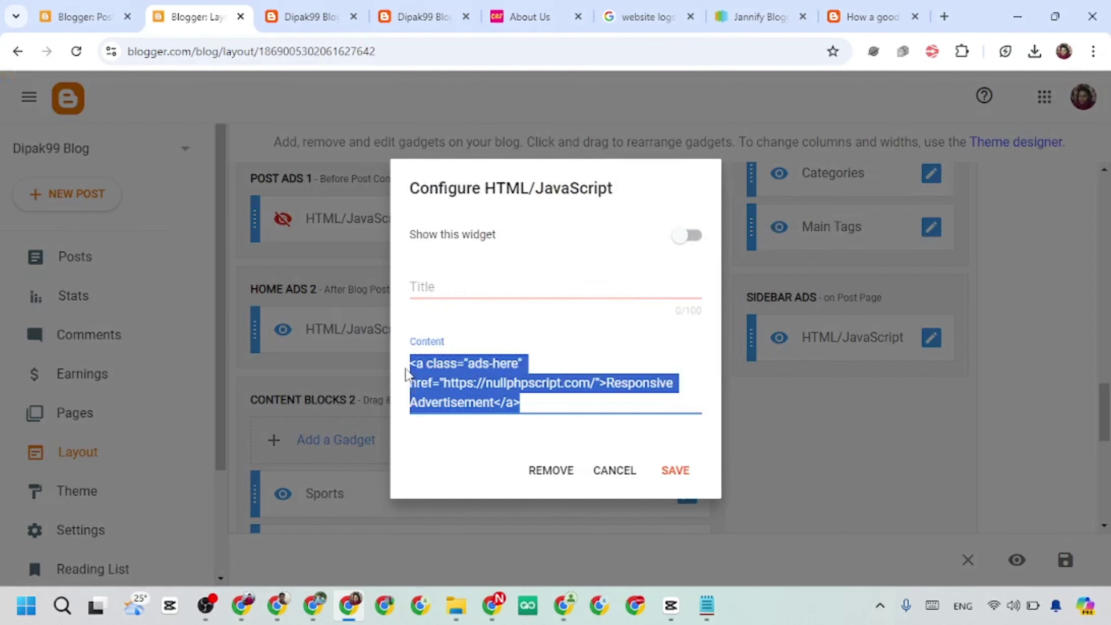
key(BackSpace)
click(675, 450)
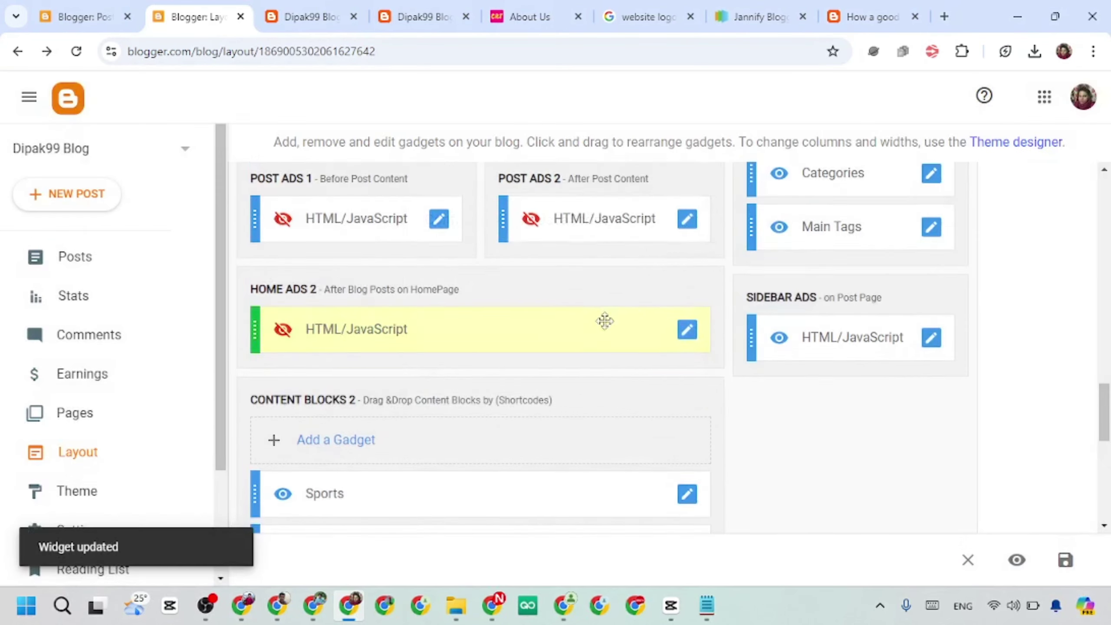
Hide the Sports gadget in Content Blocks 2 after viewing its block on the live blog, and save it.
scroll(359, 324, down, 3)
scroll(286, 294, down, 1)
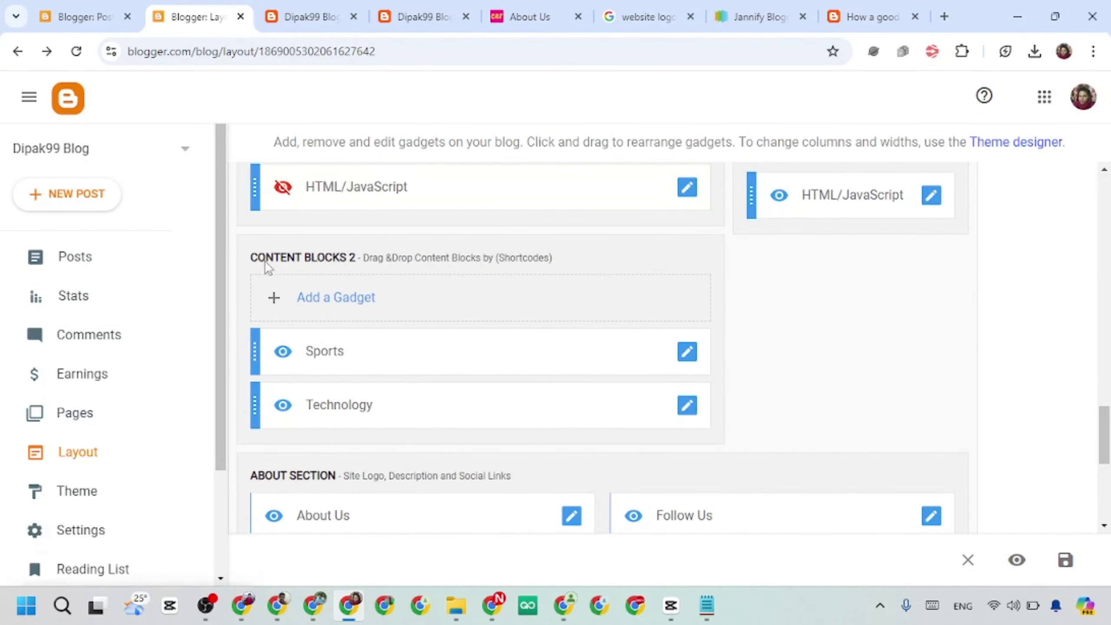
click(687, 344)
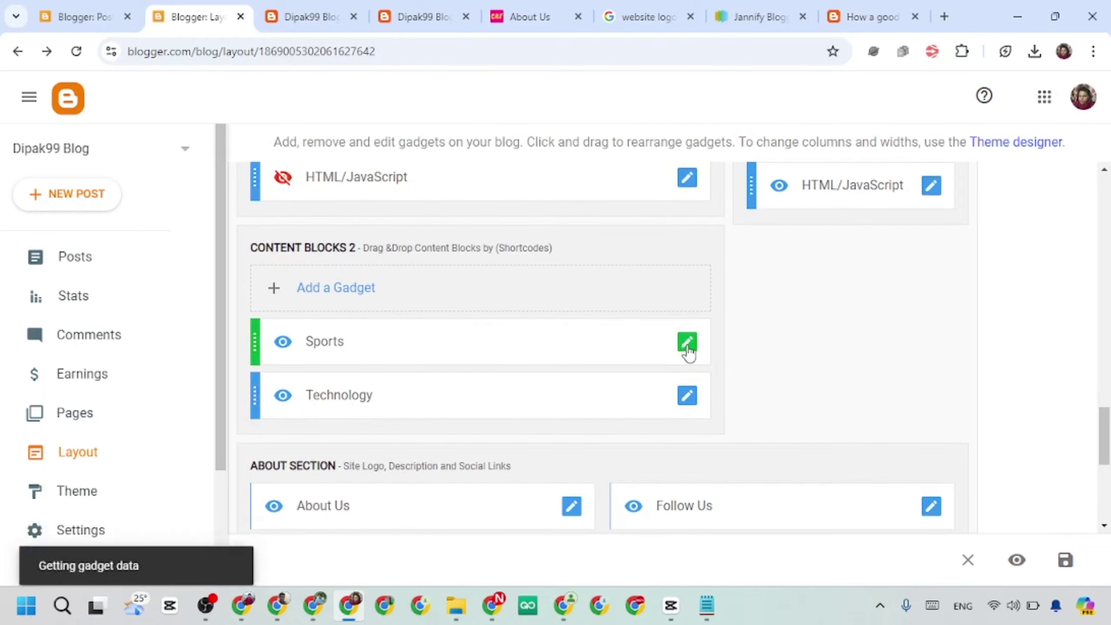
click(307, 17)
scroll(426, 300, down, 15)
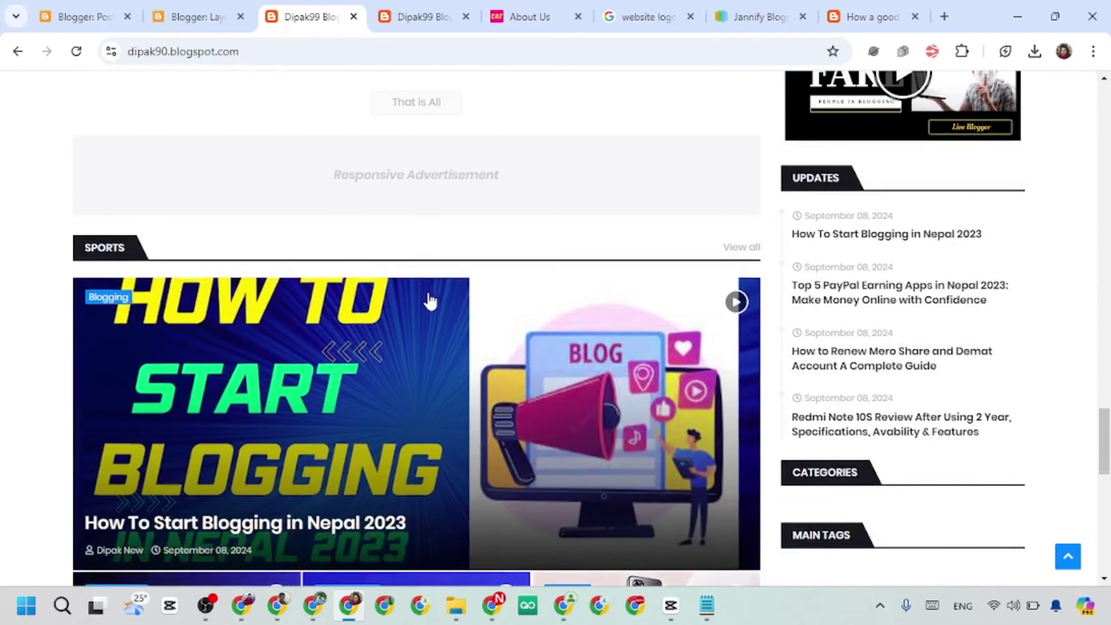
scroll(413, 333, down, 5)
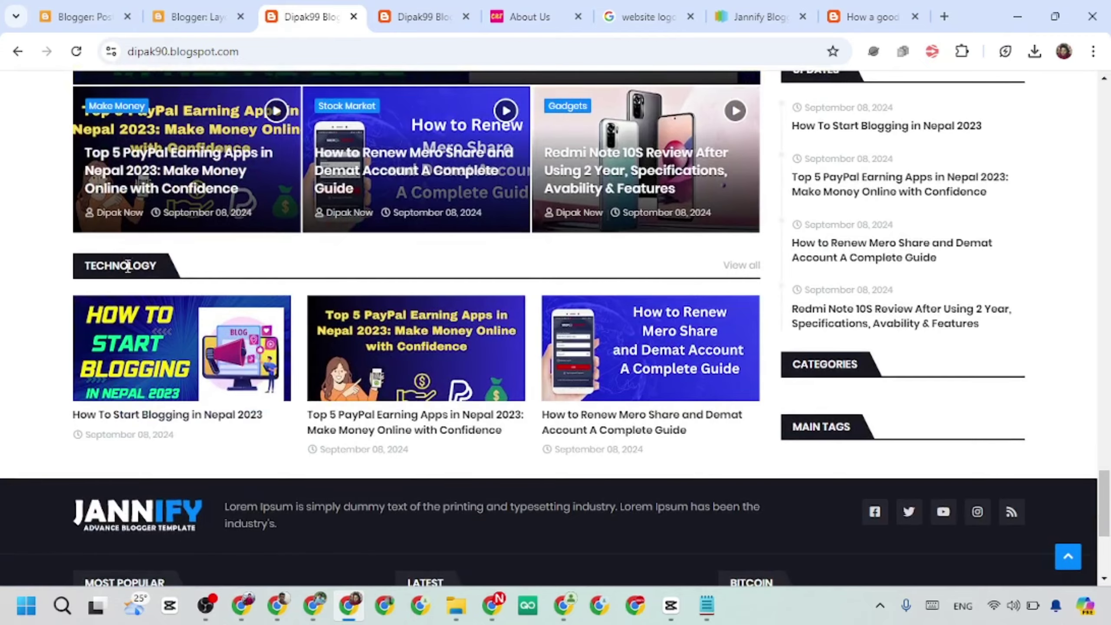
scroll(411, 307, up, 5)
click(81, 17)
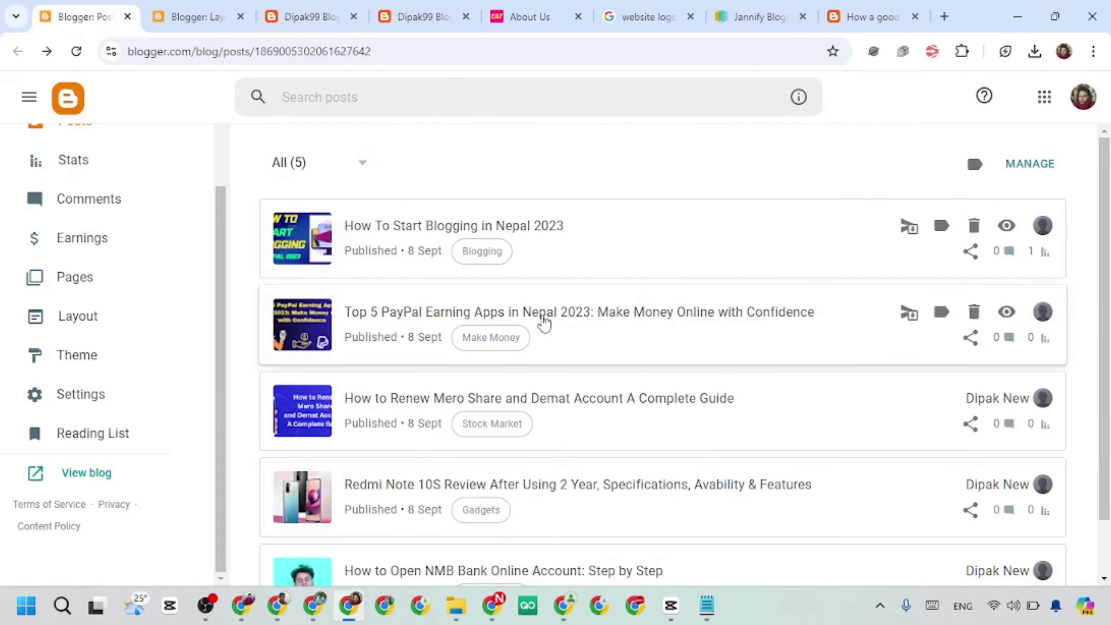
click(198, 17)
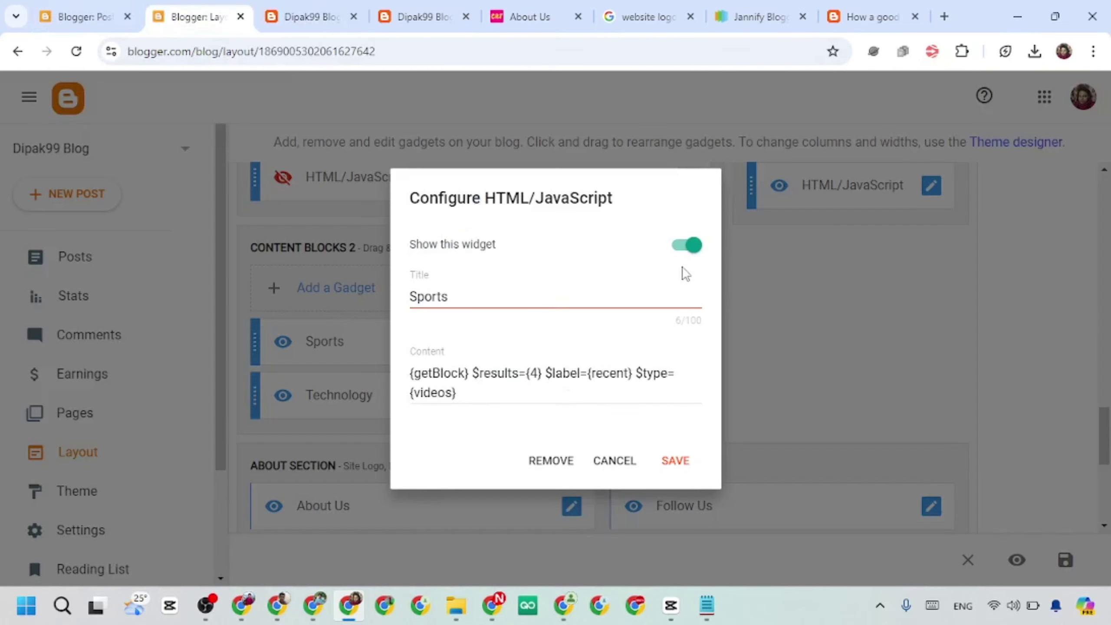
click(684, 249)
click(681, 461)
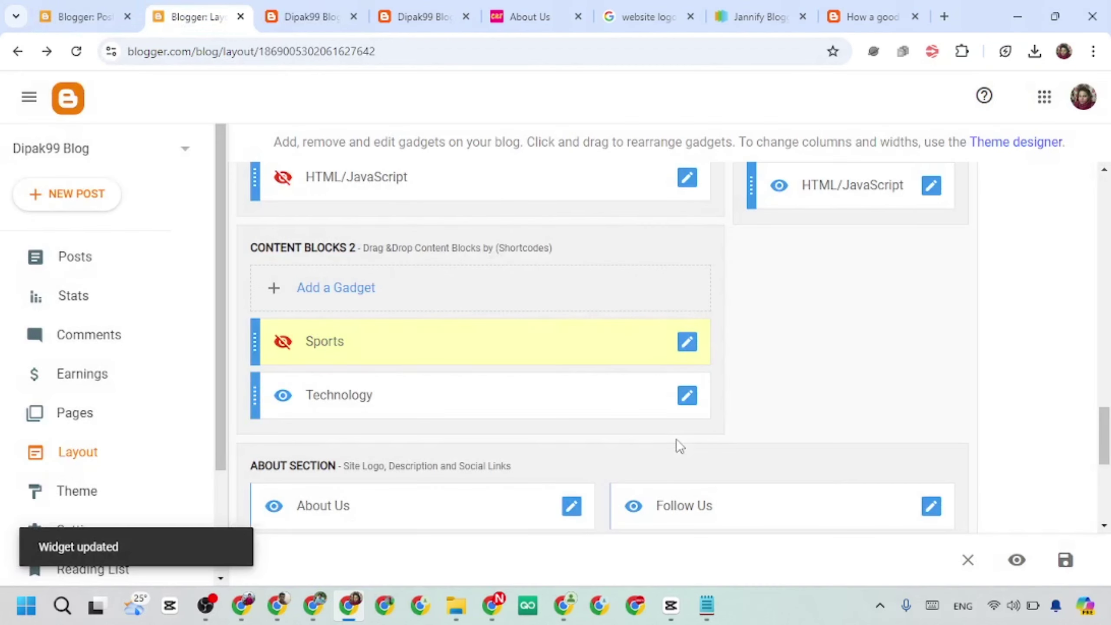
Hide the Technology gadget in Content Blocks 2 and save it.
click(687, 395)
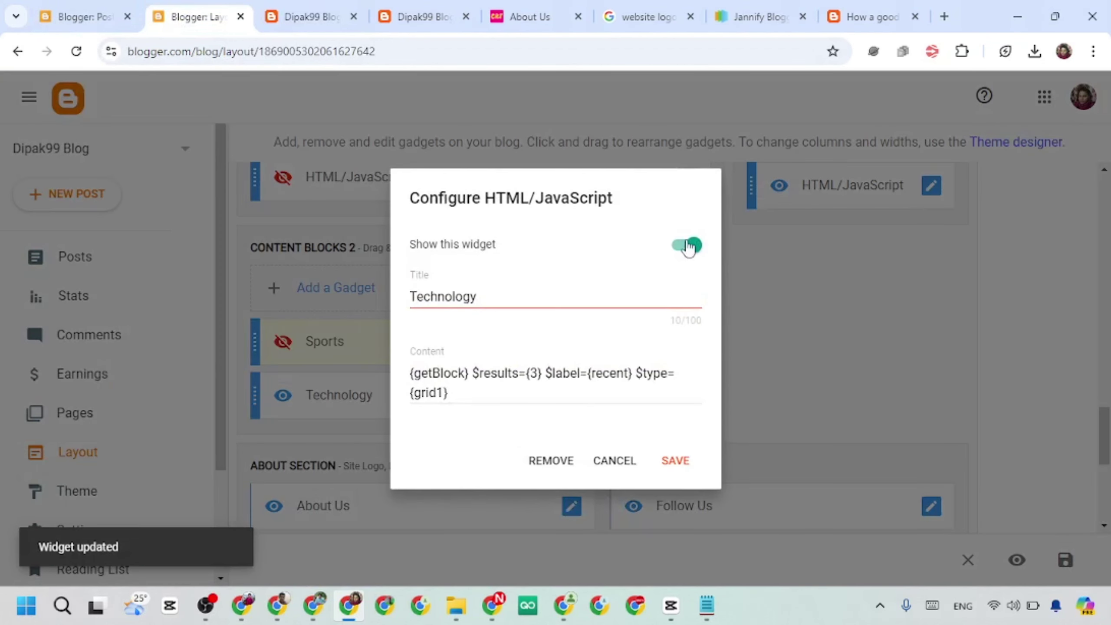
click(686, 246)
click(674, 461)
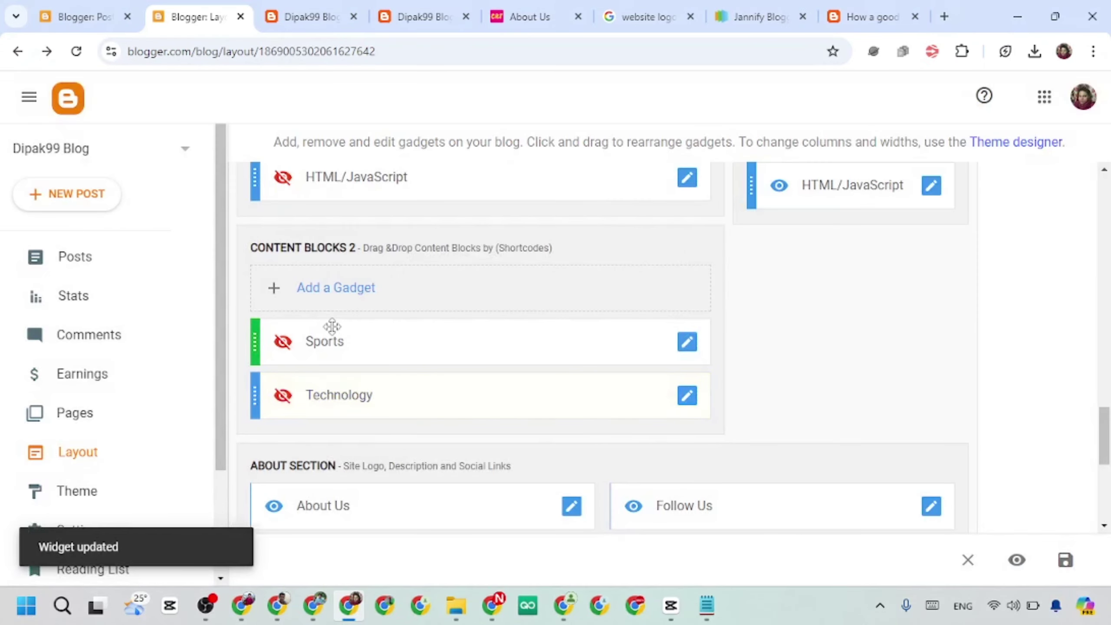
Reload the live blog homepage and check the area below the main posts down to the footer.
click(312, 18)
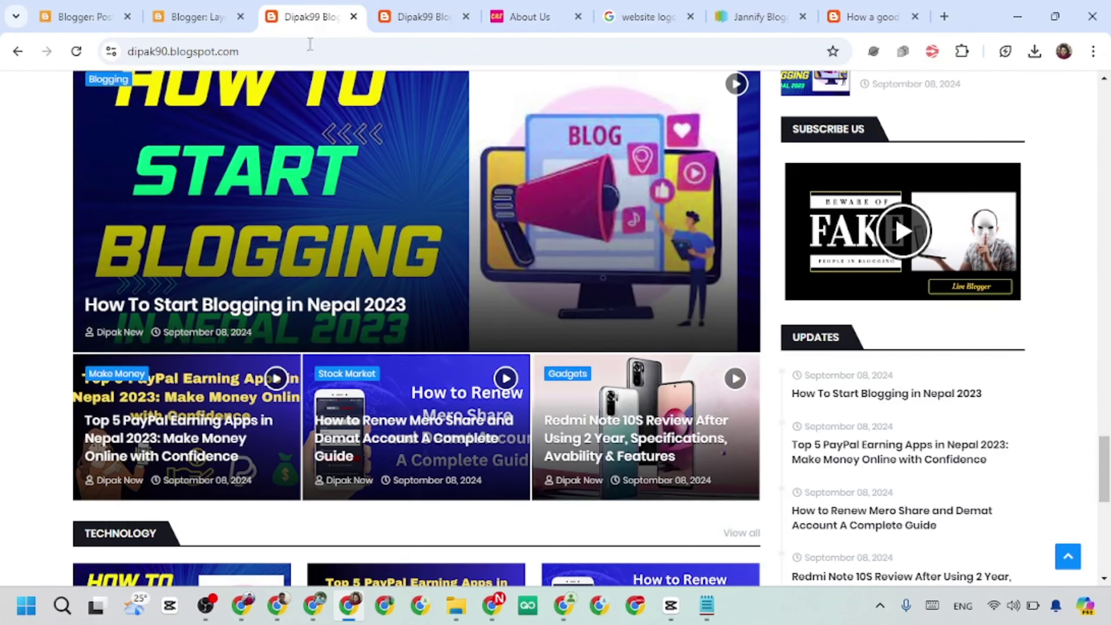
click(76, 52)
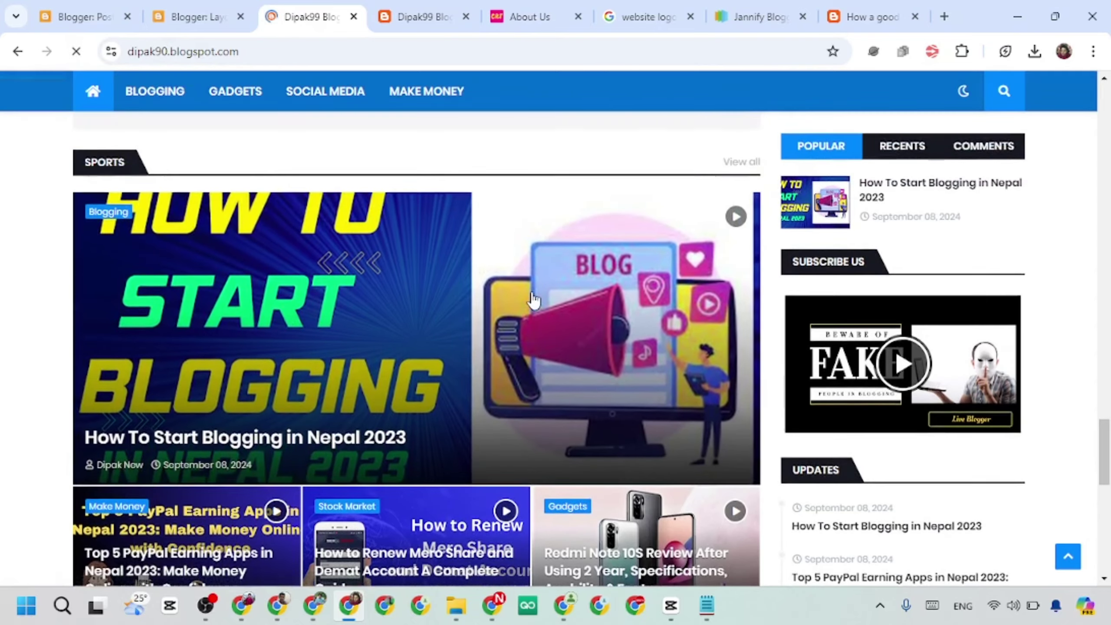
scroll(374, 337, down, 5)
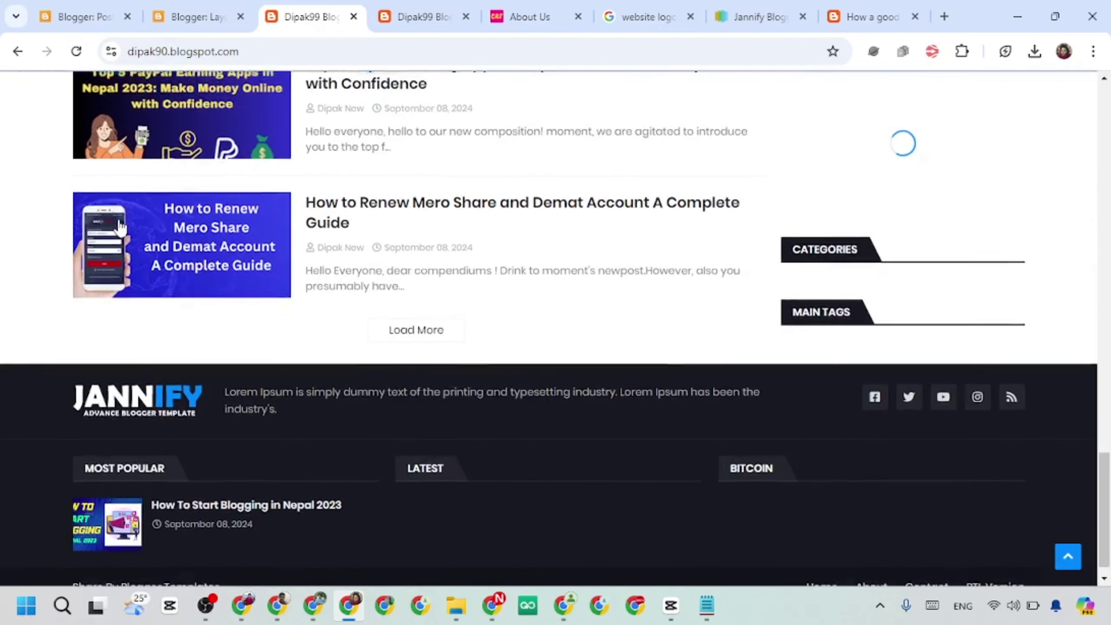
scroll(512, 463, down, 5)
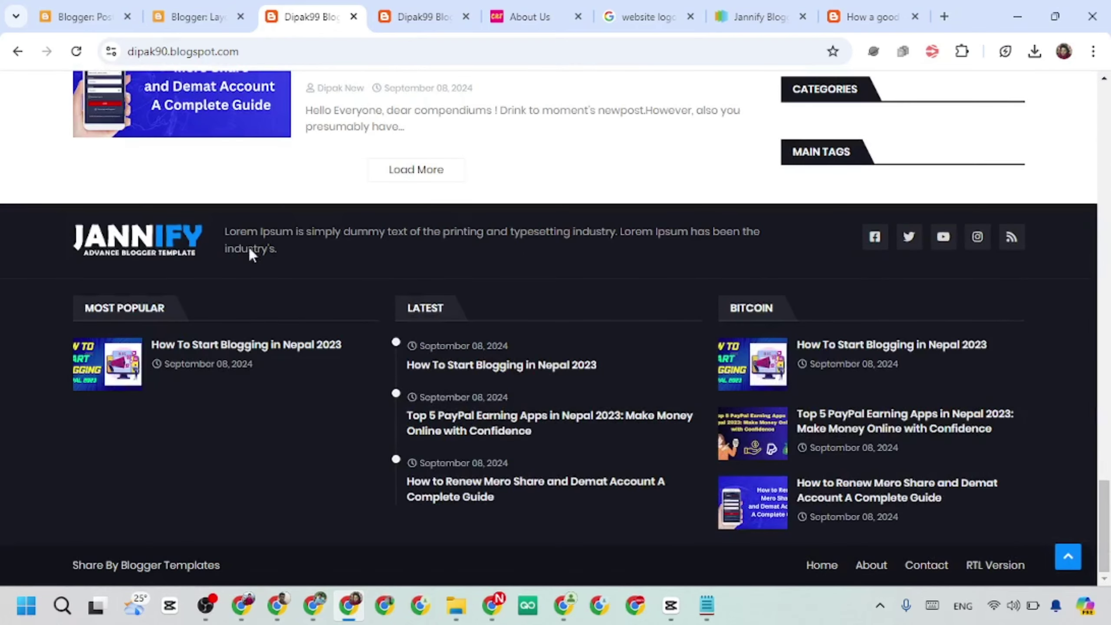
Compare the layout's About Section with the logo, description and social icons in the live blog's footer.
click(199, 16)
scroll(424, 365, down, 1)
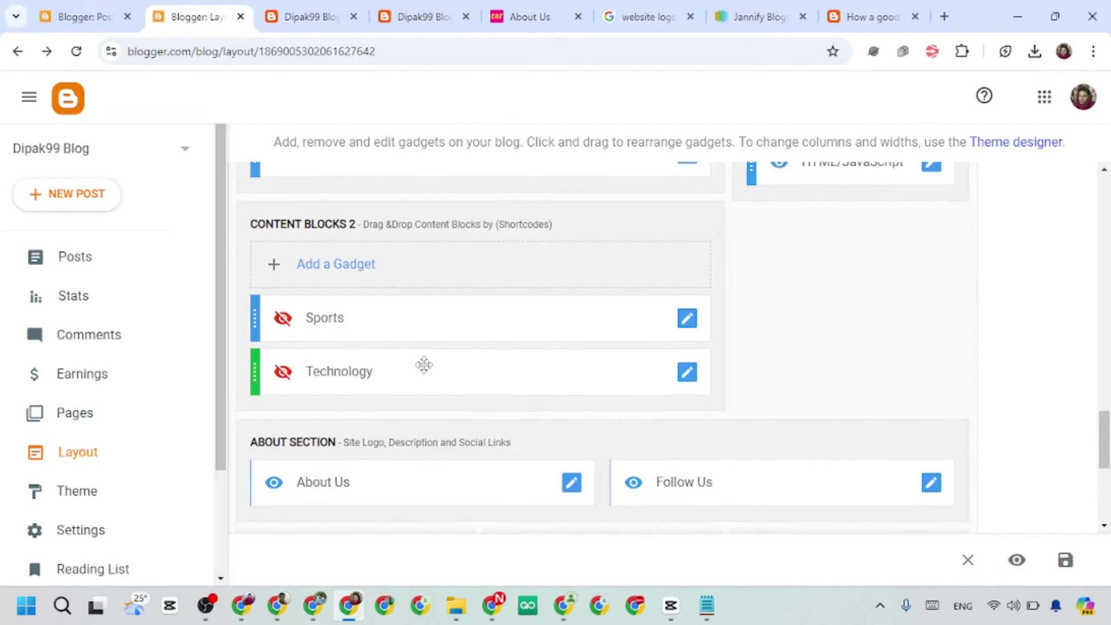
scroll(402, 240, down, 3)
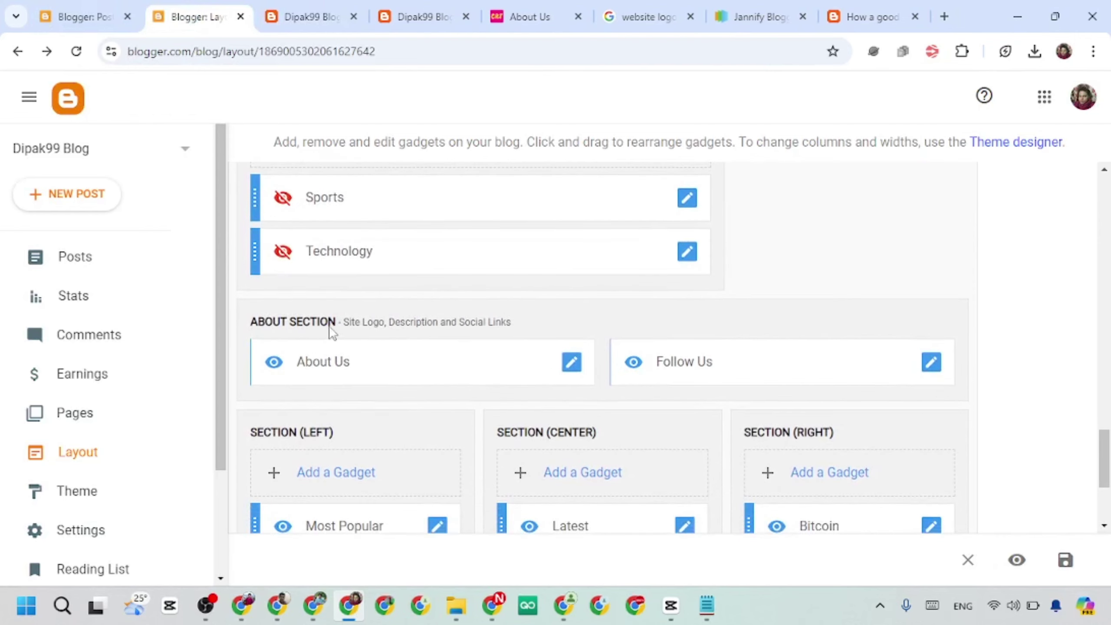
click(304, 19)
scroll(412, 310, up, 1)
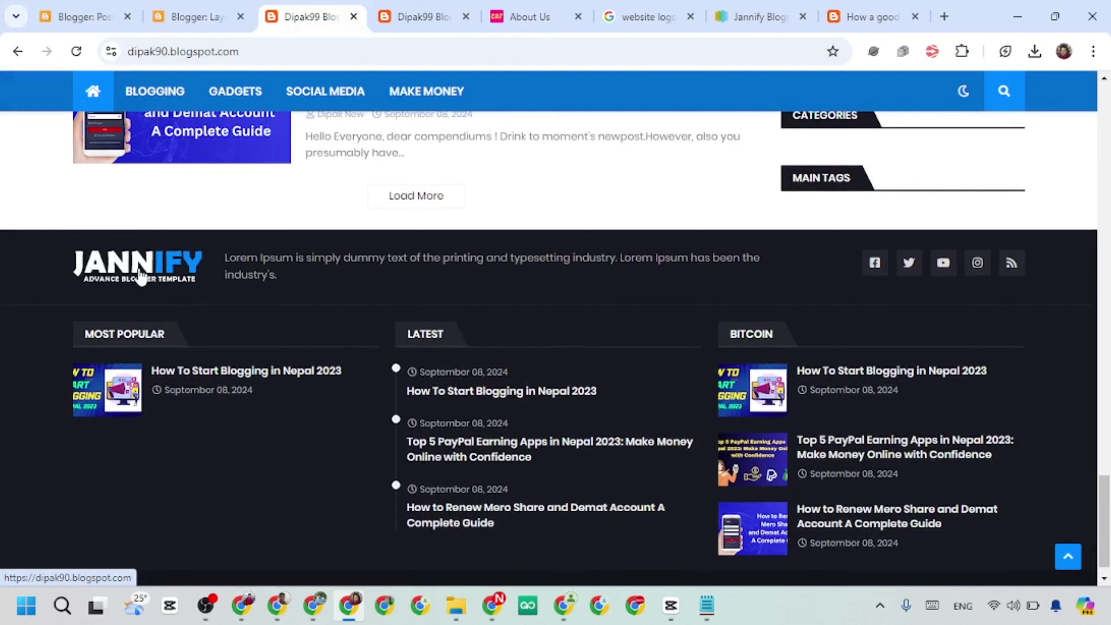
drag(226, 258, 300, 281)
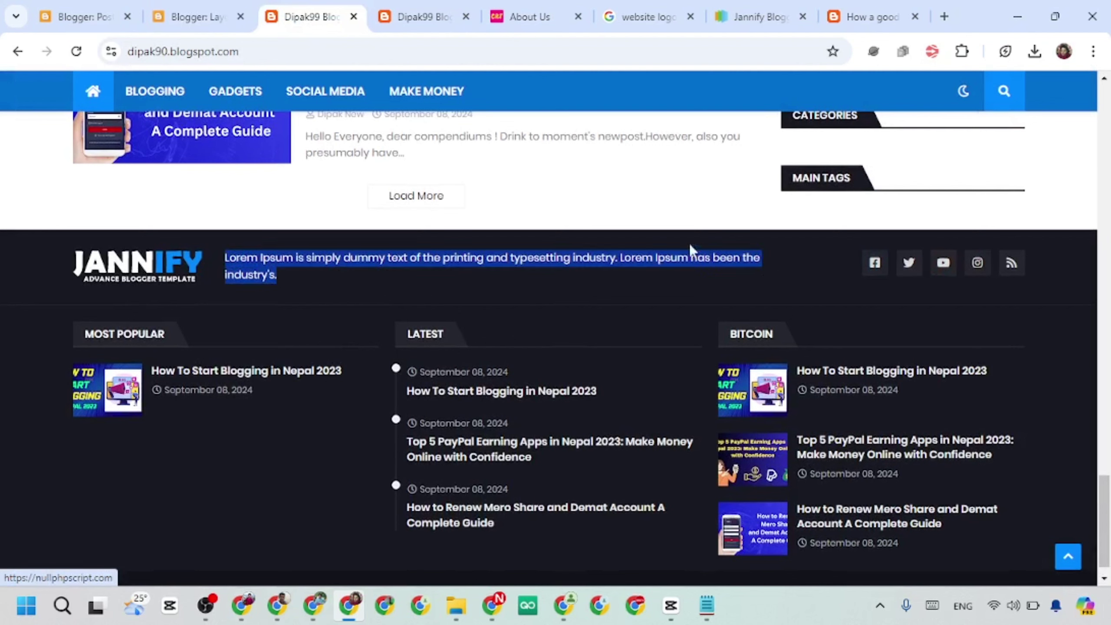
Open the About Us gadget in the About Section, keep the image set by URL and clear the placeholder caption.
click(192, 16)
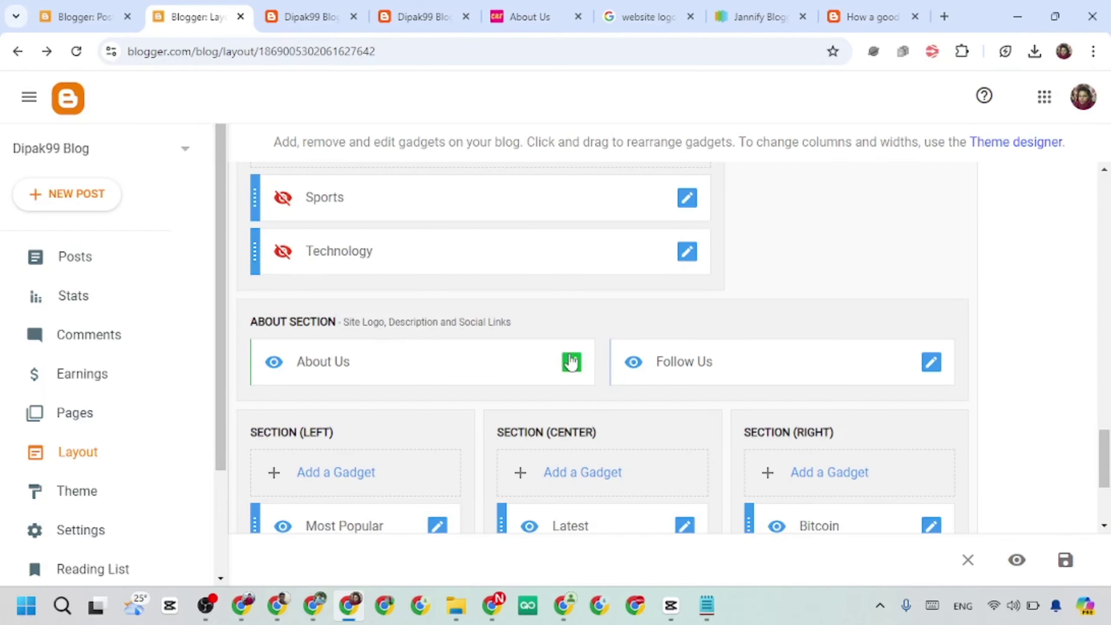
click(571, 361)
scroll(454, 340, down, 3)
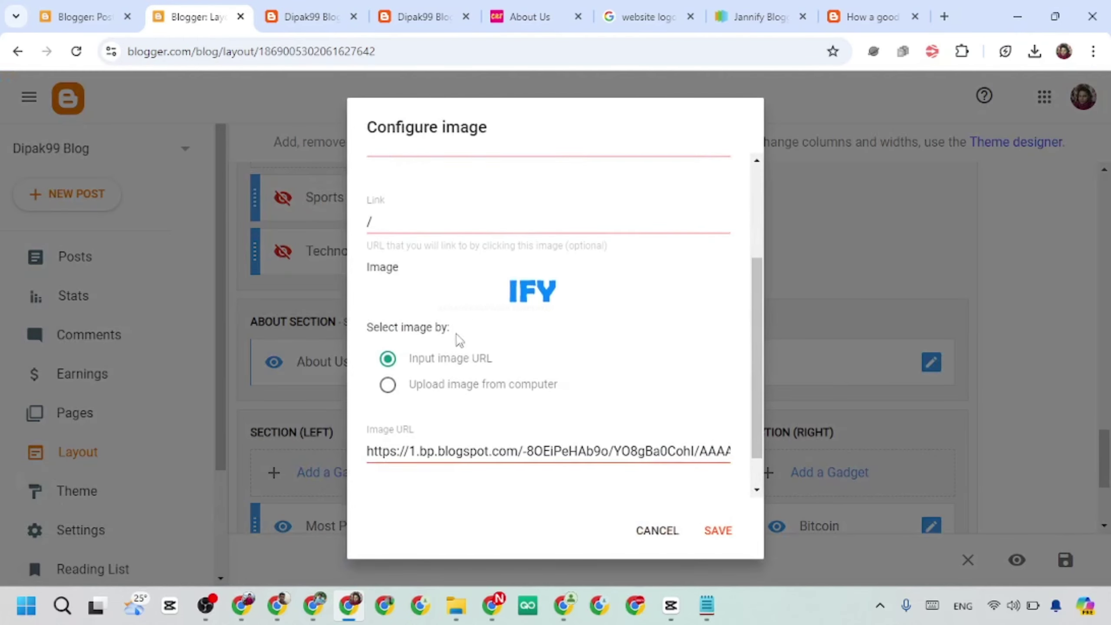
click(388, 385)
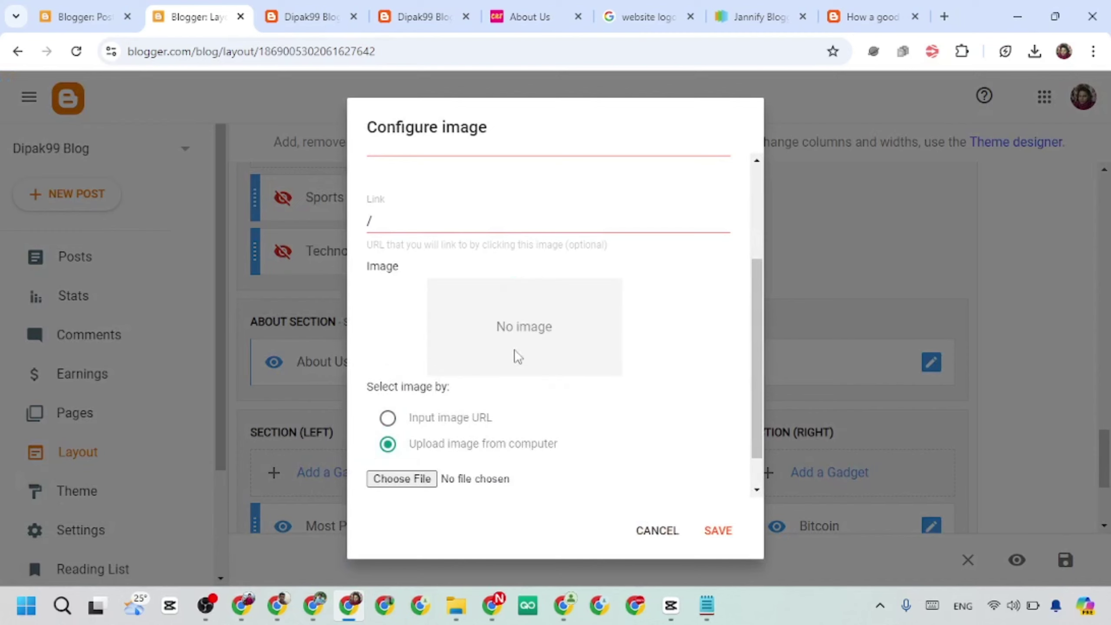
click(393, 419)
scroll(559, 334, down, 1)
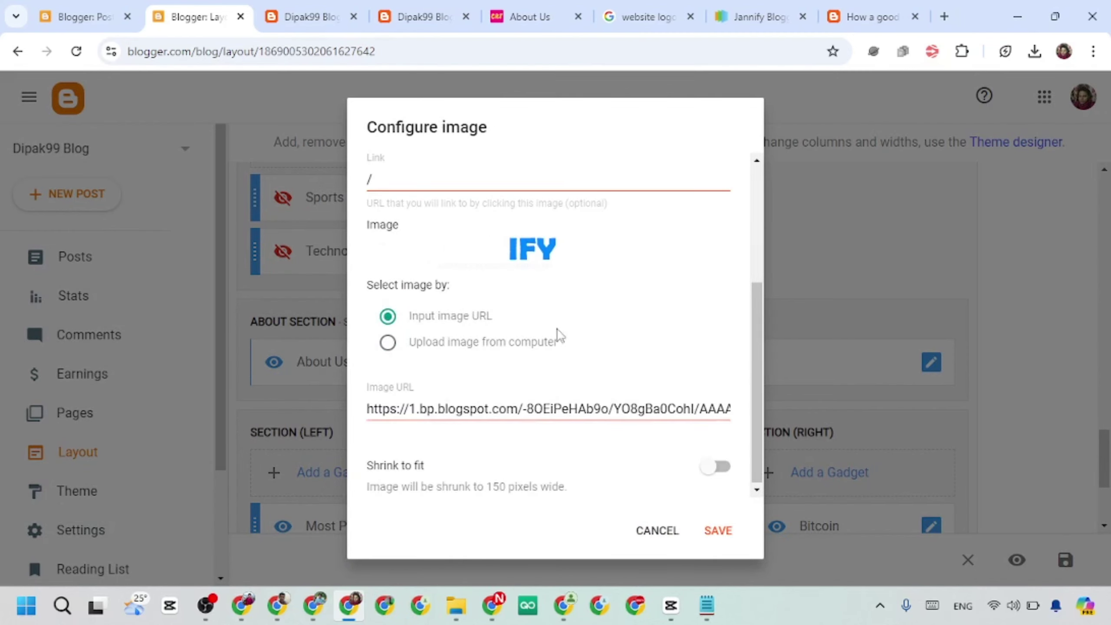
scroll(559, 333, up, 5)
click(443, 226)
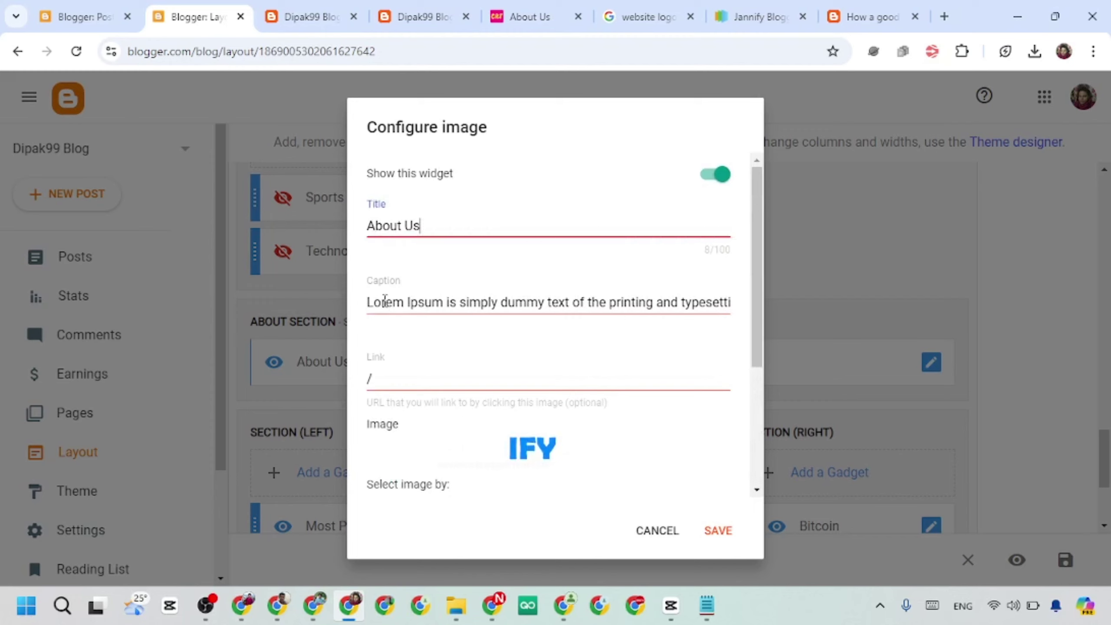
drag(370, 302, 871, 316)
key(BackSpace)
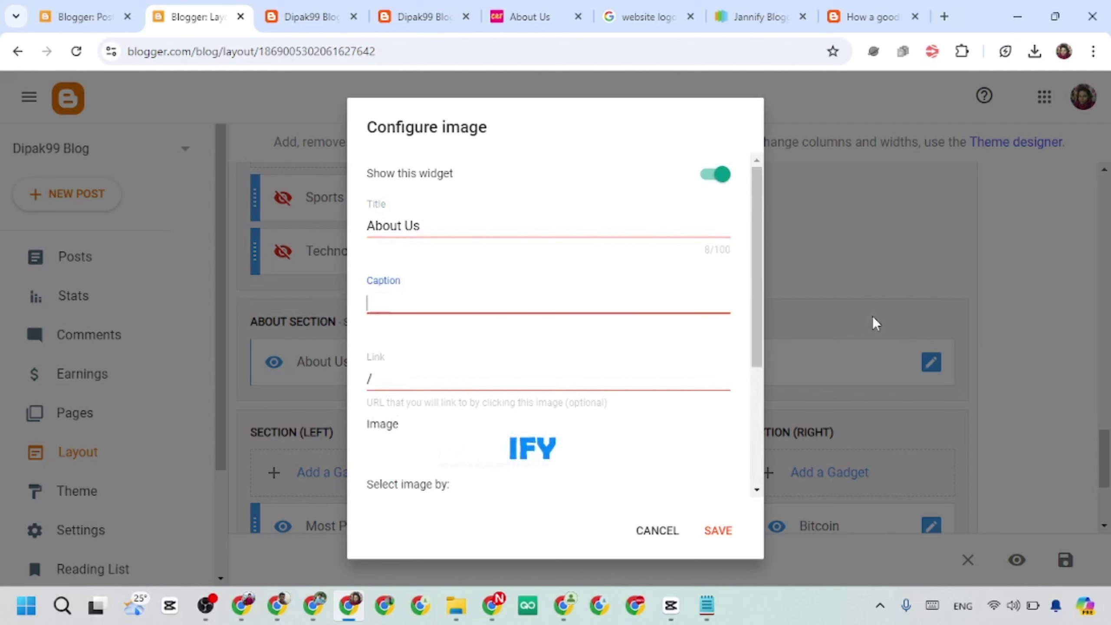
Copy the introductory paragraph about CRT Nepal from the About Us page on crtnepal.com.
click(511, 17)
scroll(605, 213, down, 3)
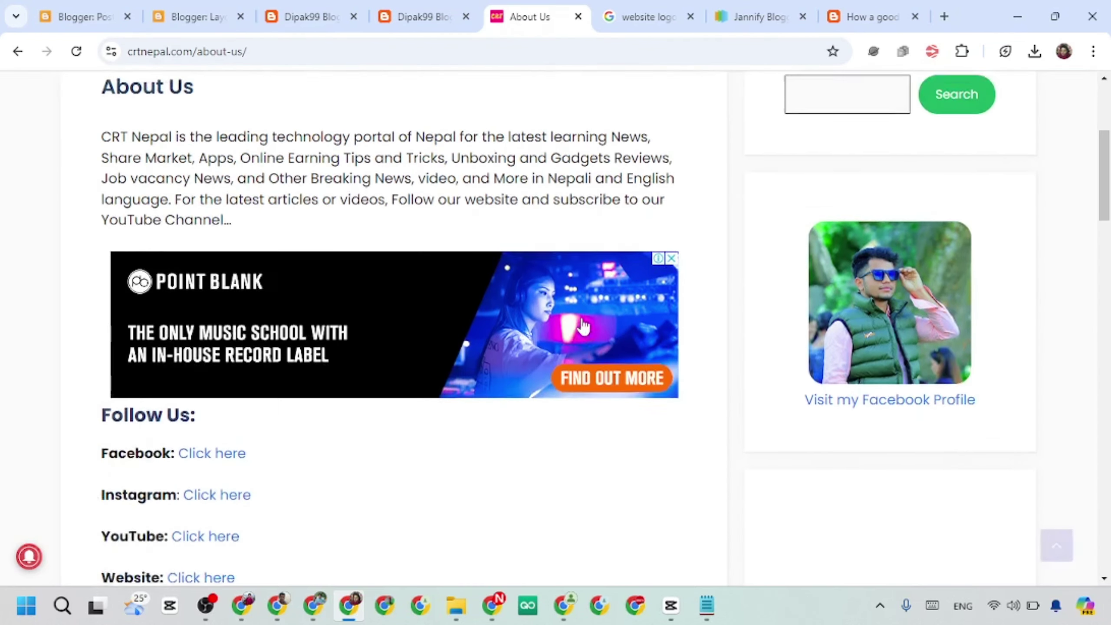
scroll(605, 213, up, 3)
drag(103, 248, 349, 350)
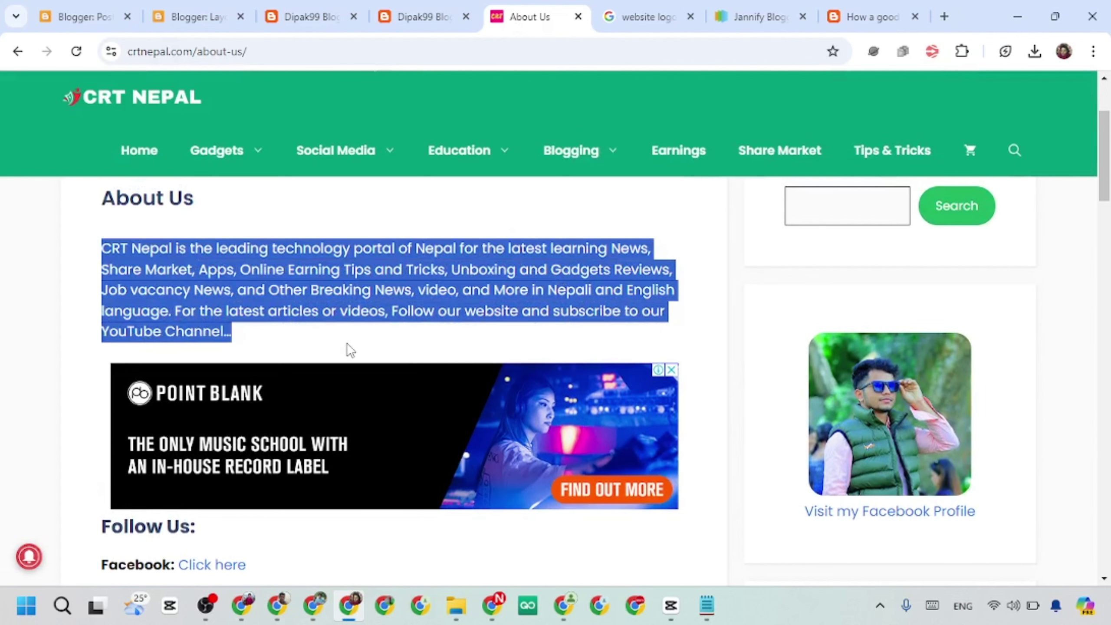
Paste the copied paragraph as the About Us gadget's caption, save it and reload the live blog to check the footer.
click(195, 16)
key(ctrl+v)
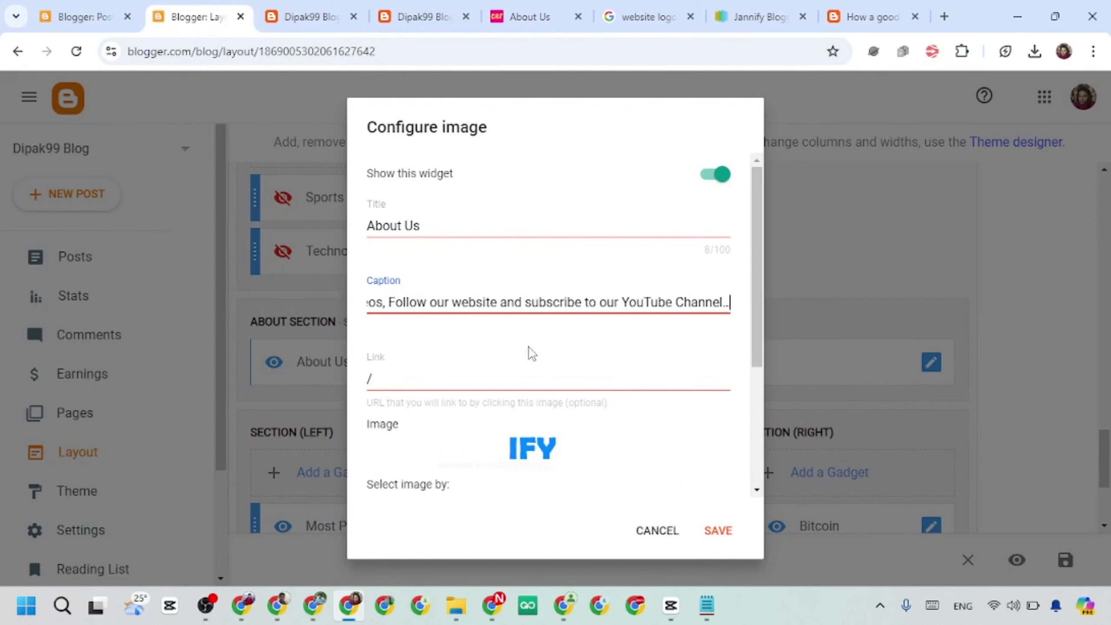
click(720, 535)
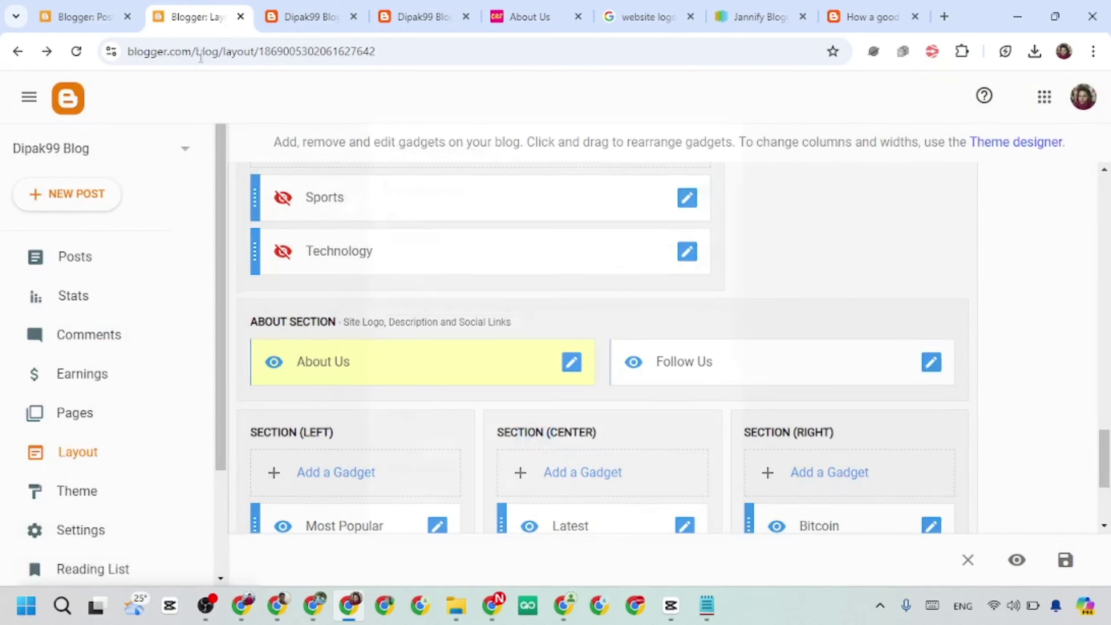
click(285, 19)
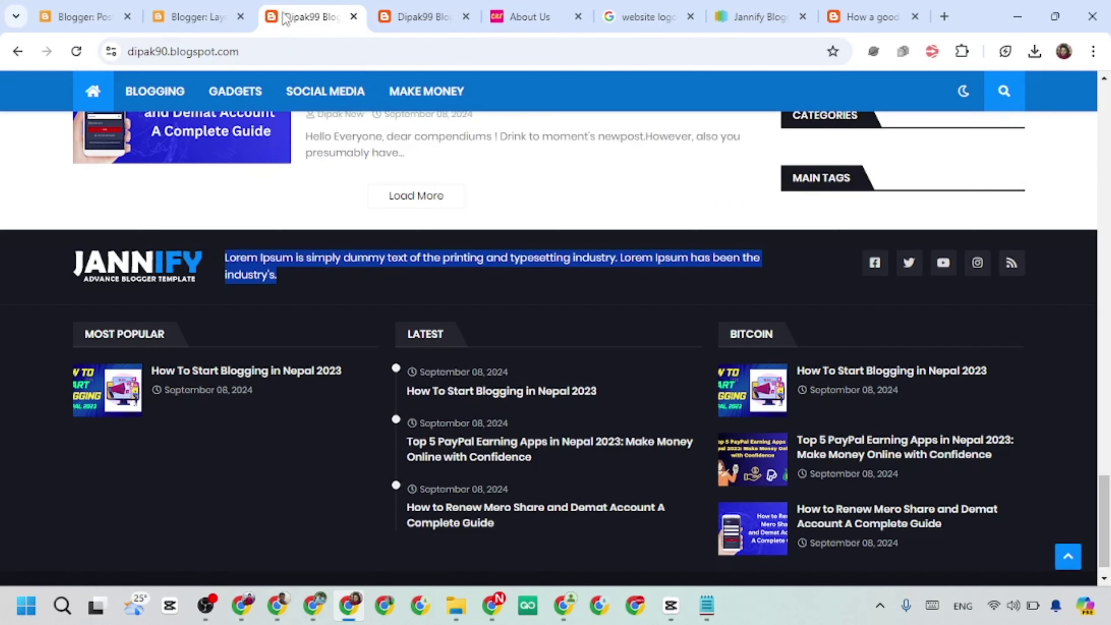
click(76, 51)
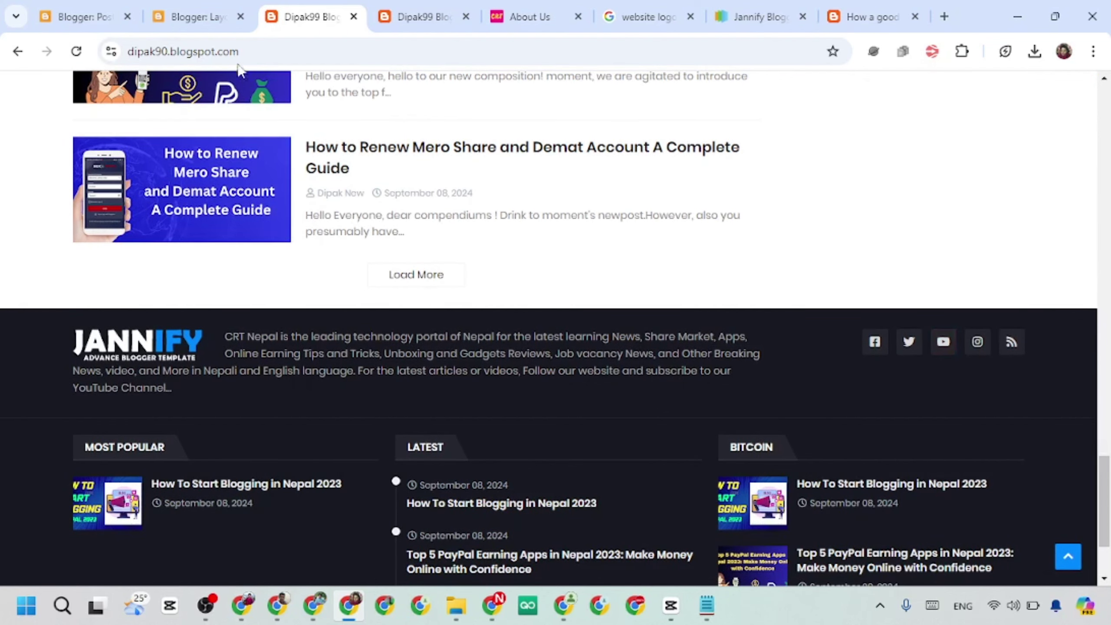
Review the sorting options and social link items of the Follow Us gadget in the About Section, and save the gadget.
click(195, 19)
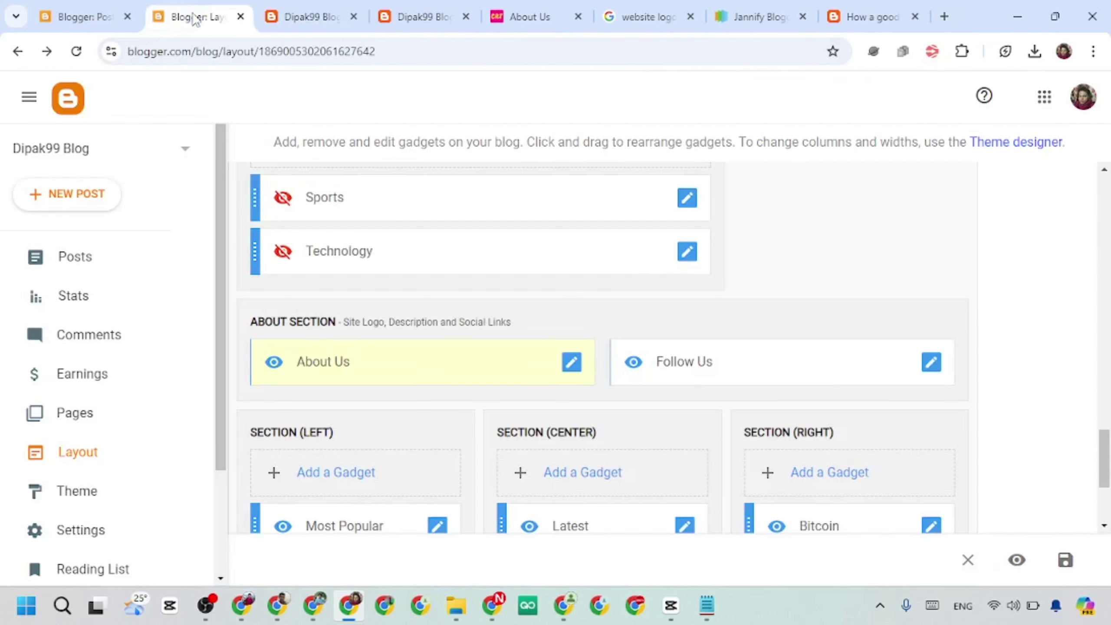
click(932, 362)
scroll(588, 363, down, 5)
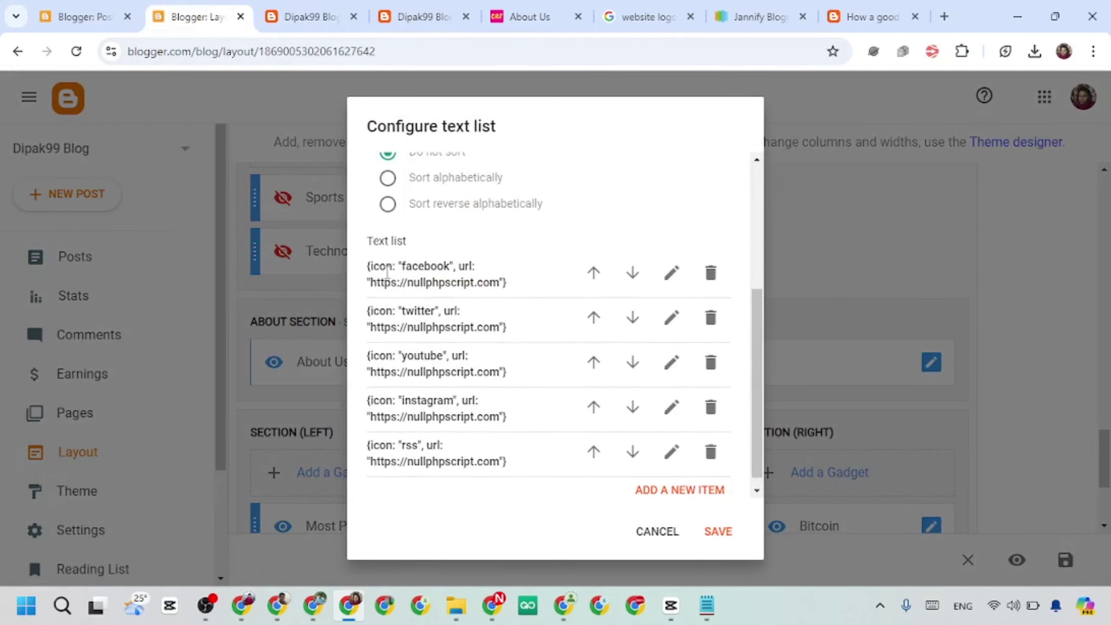
scroll(459, 230, up, 2)
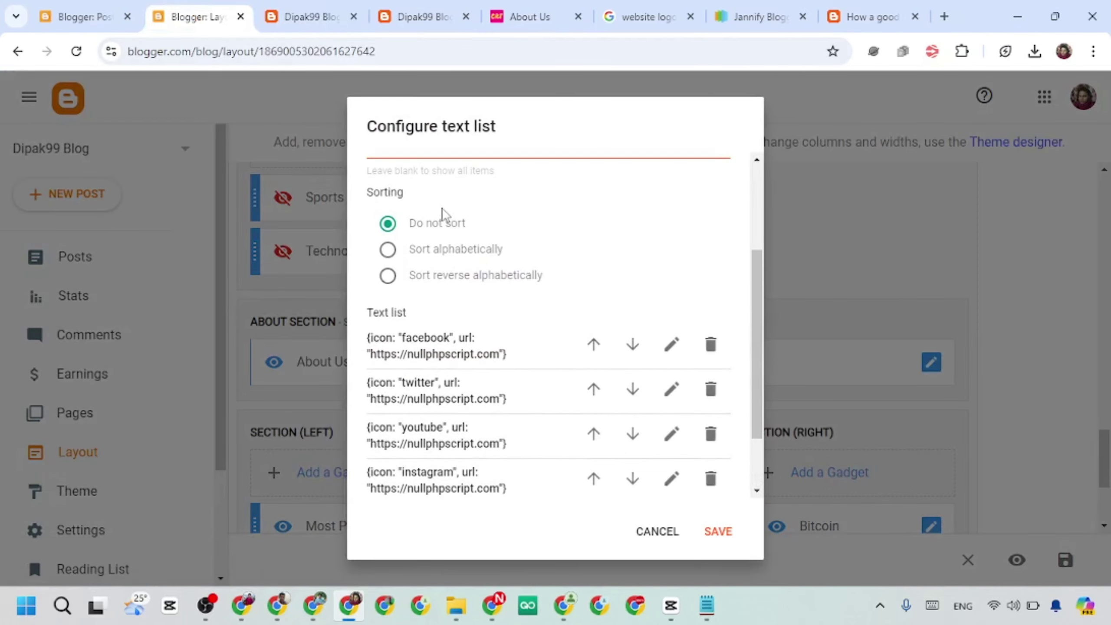
scroll(494, 325, up, 1)
scroll(568, 394, down, 2)
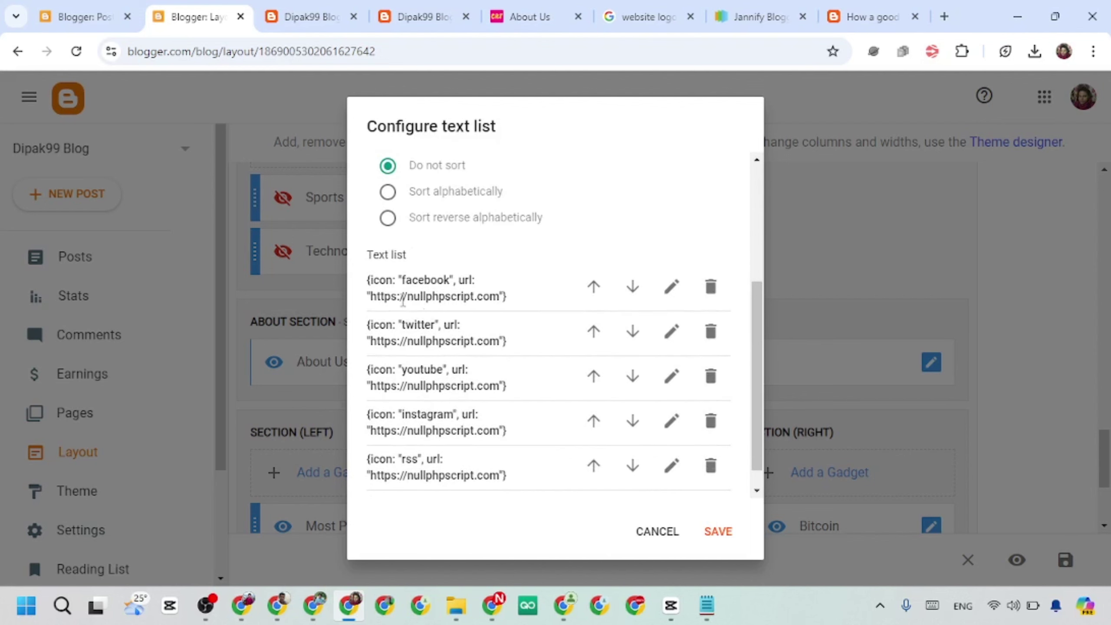
scroll(539, 307, up, 5)
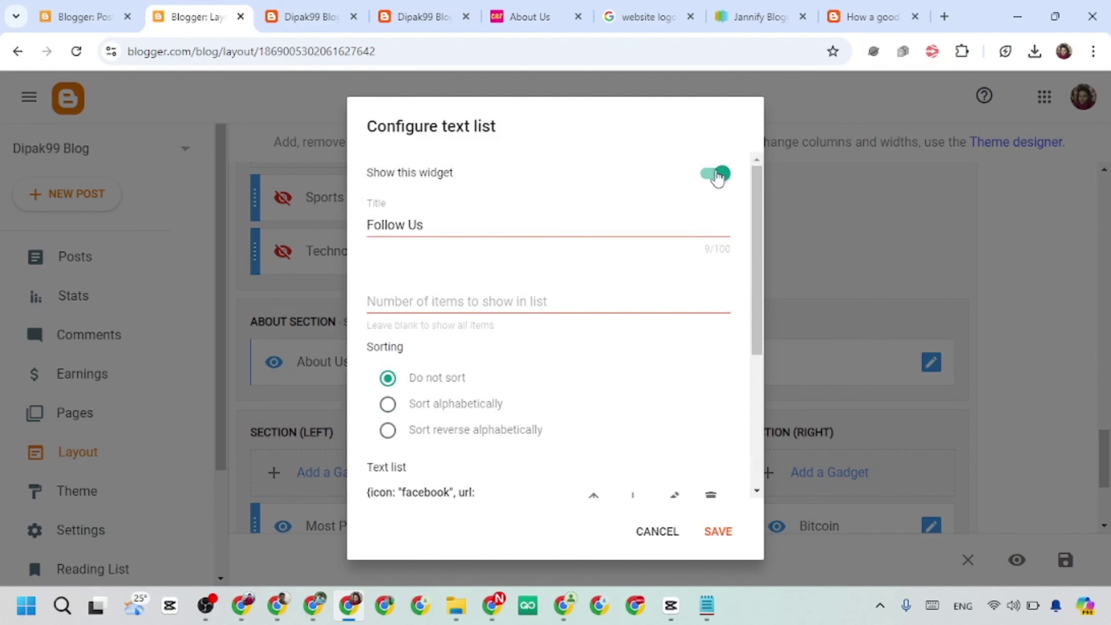
click(721, 541)
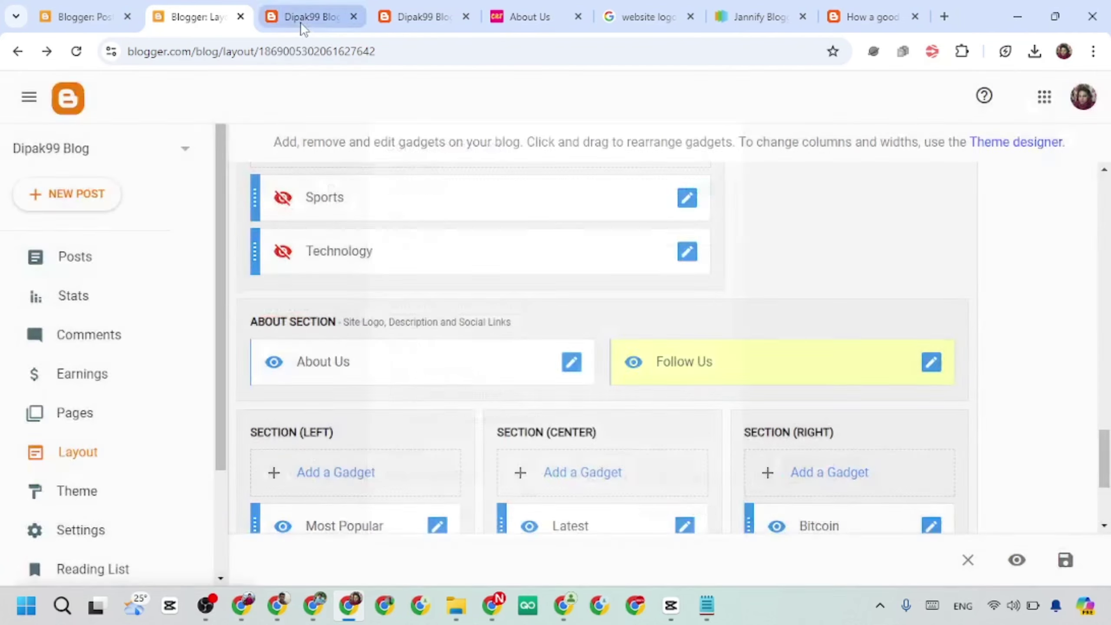
Compare the live blog's three footer columns, Most Popular, Latest and Bitcoin, with the matching footer sections in the layout.
click(311, 16)
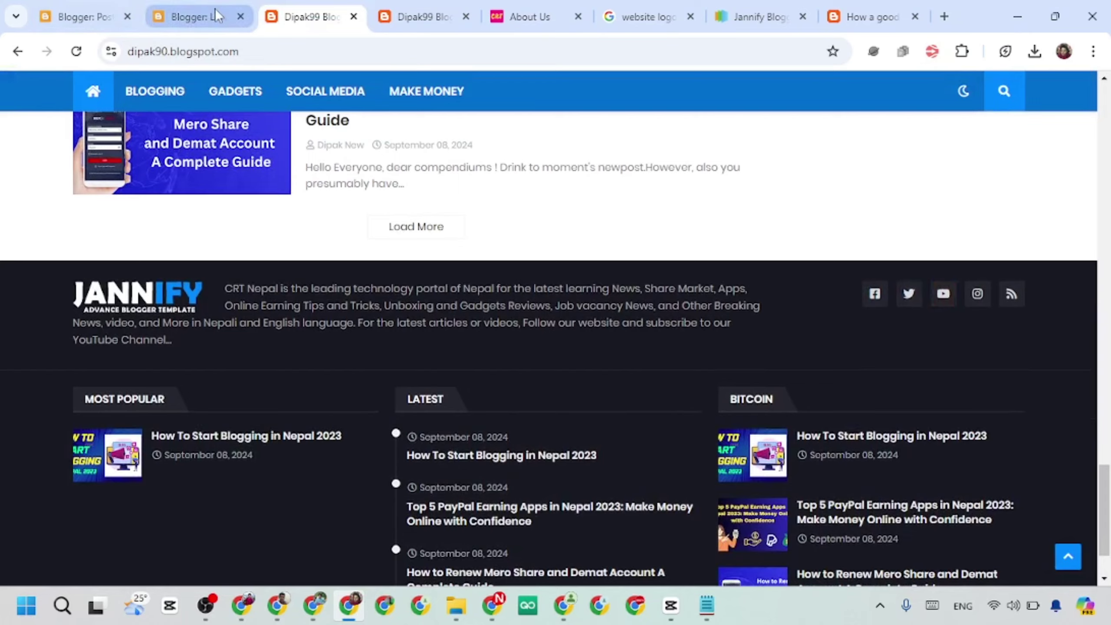
click(197, 16)
scroll(716, 398, down, 1)
scroll(716, 398, down, 2)
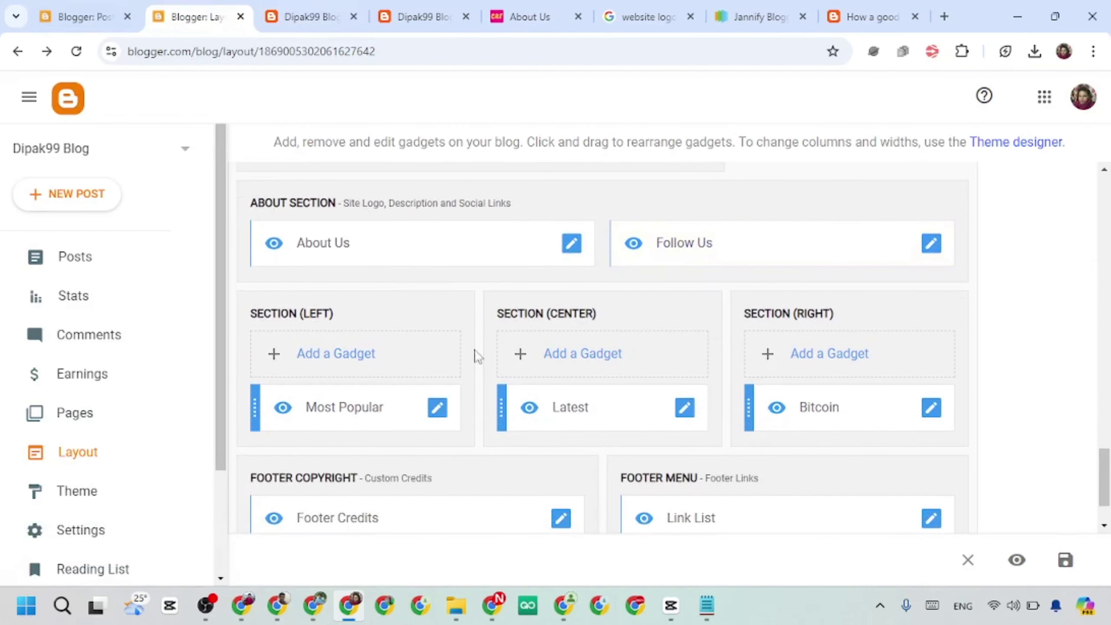
scroll(277, 318, down, 1)
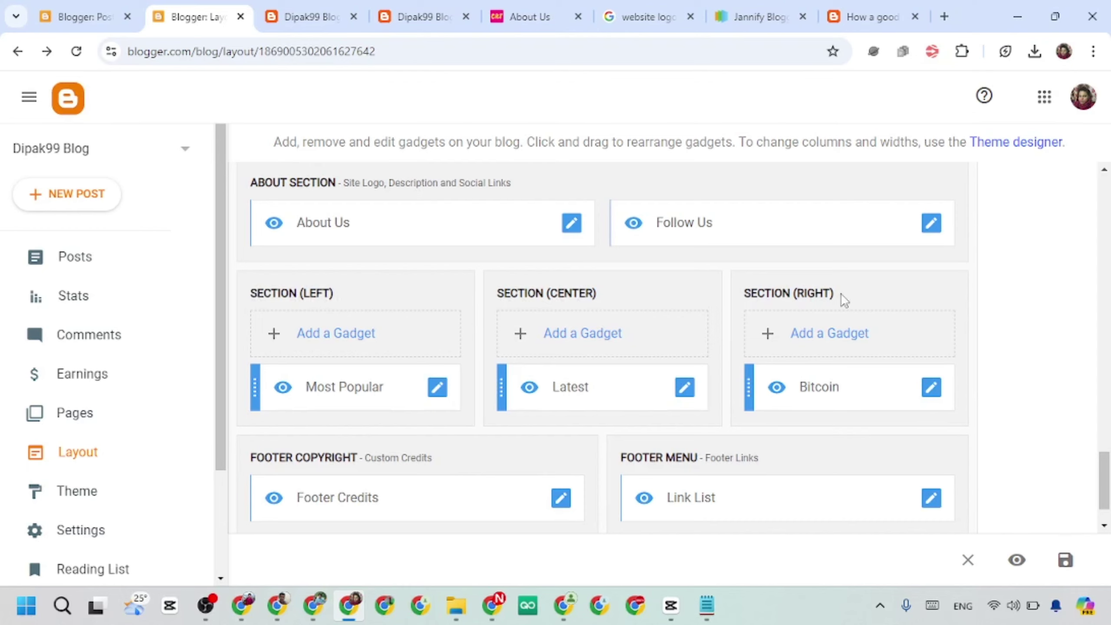
click(313, 17)
scroll(710, 342, down, 2)
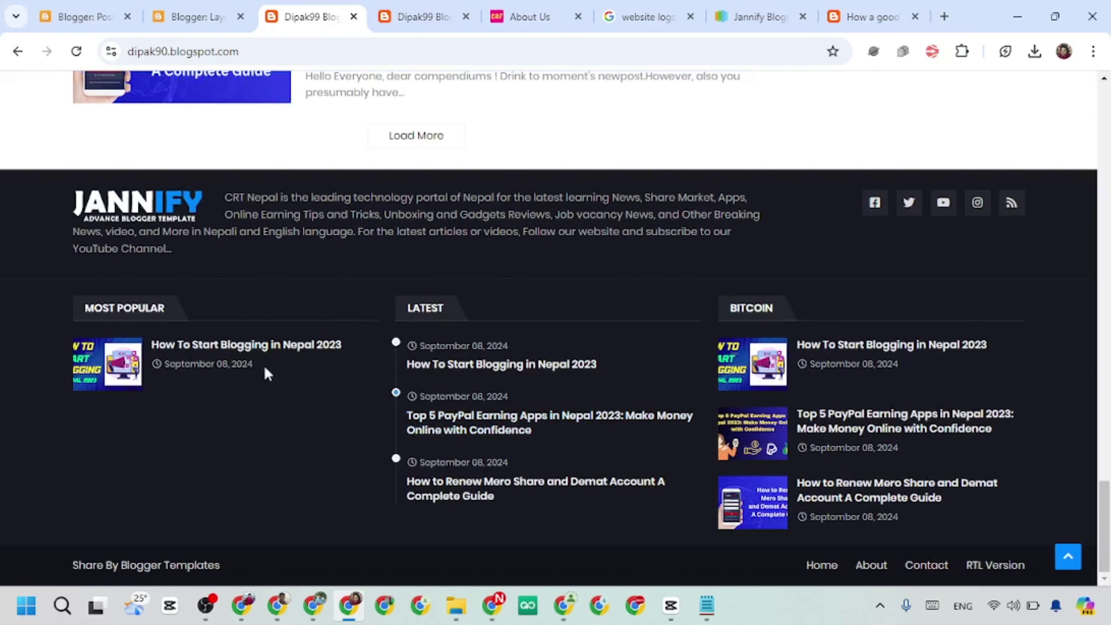
drag(91, 300, 979, 462)
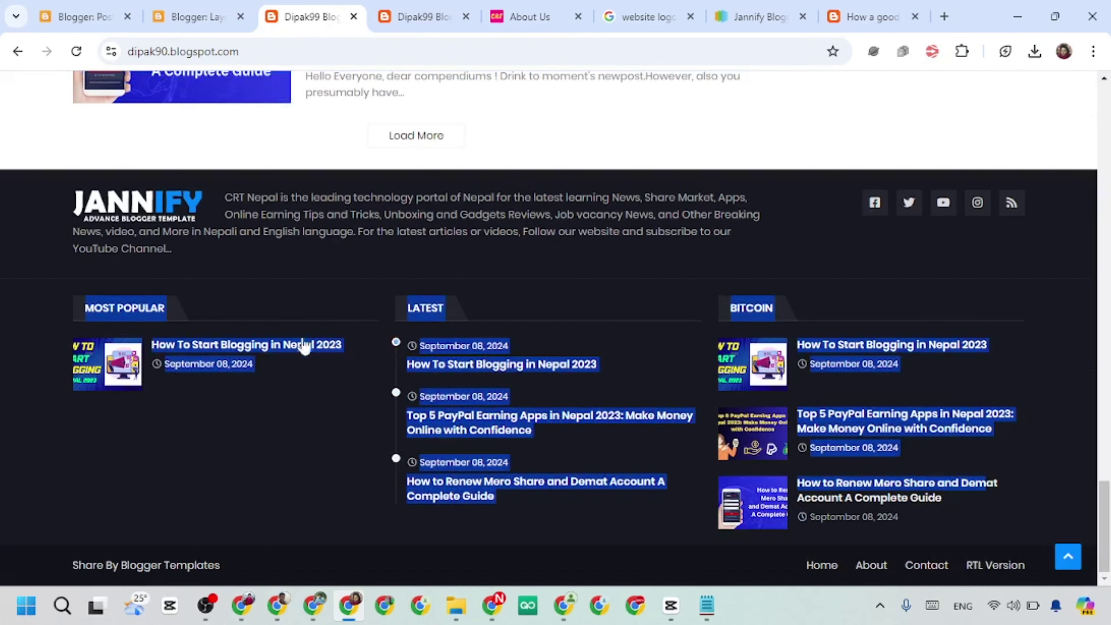
click(170, 305)
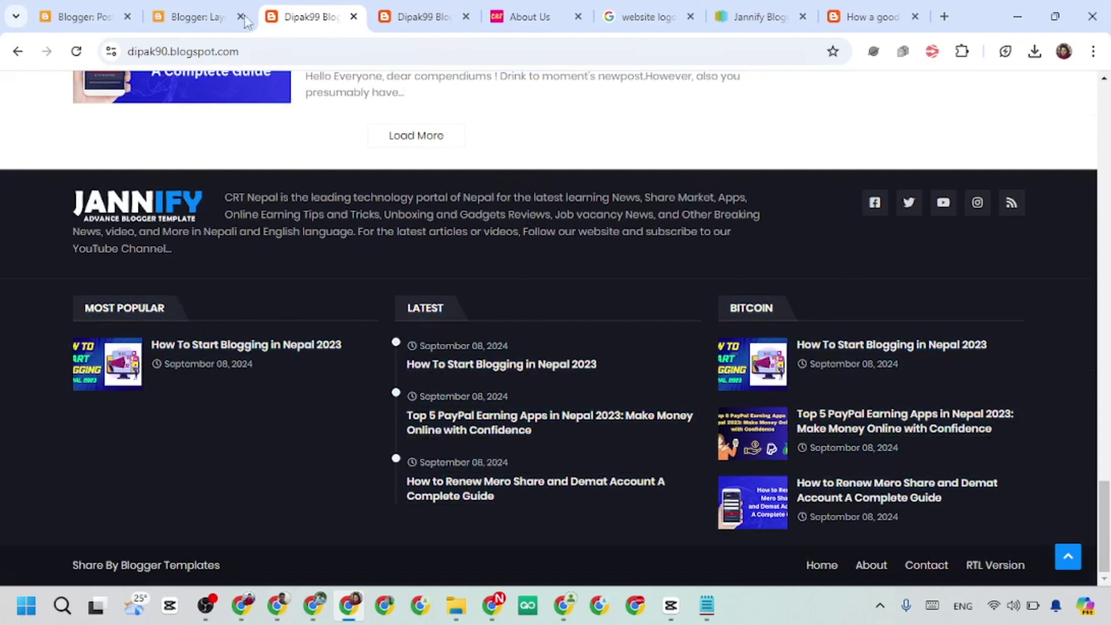
click(197, 17)
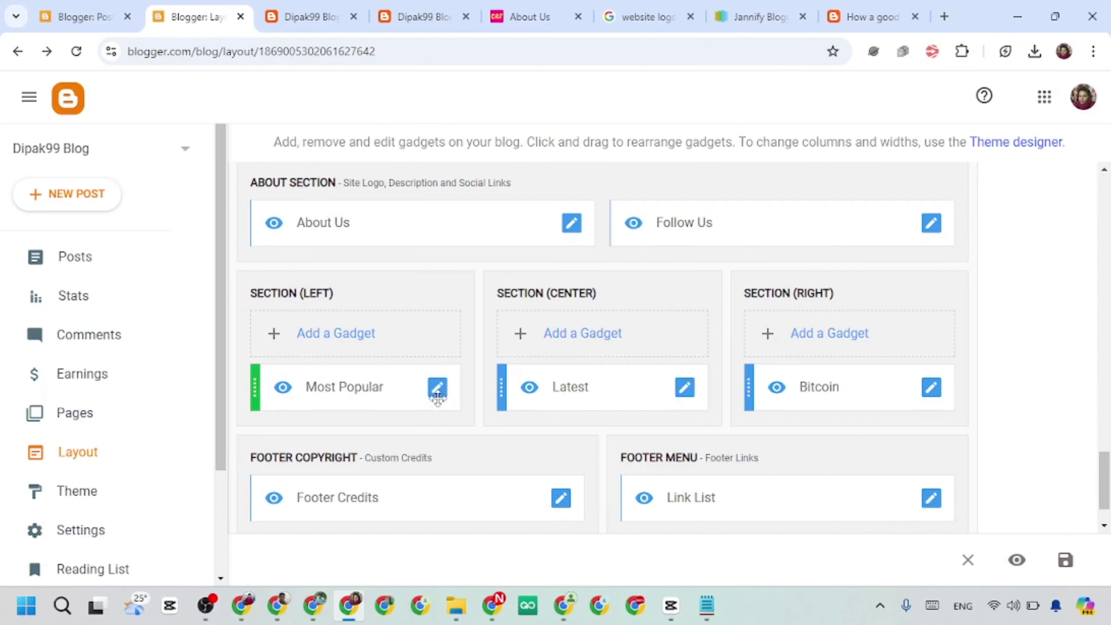
Hide the Most Popular gadget in Section (Left) and save it, without removing it from the layout.
click(436, 387)
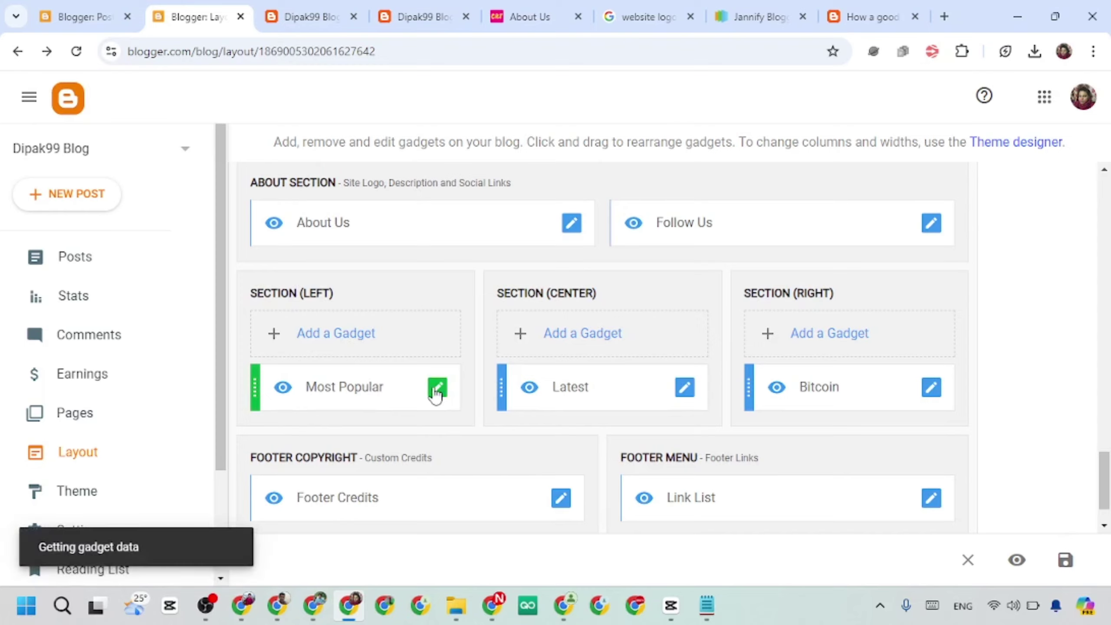
scroll(520, 472, down, 1)
click(548, 520)
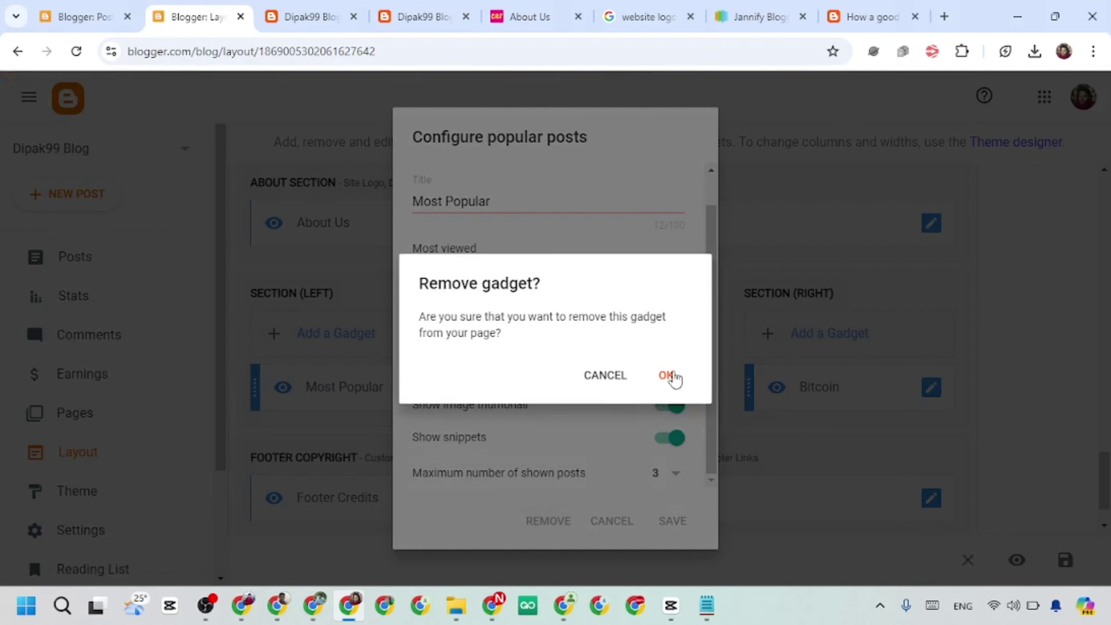
click(339, 317)
scroll(623, 264, up, 1)
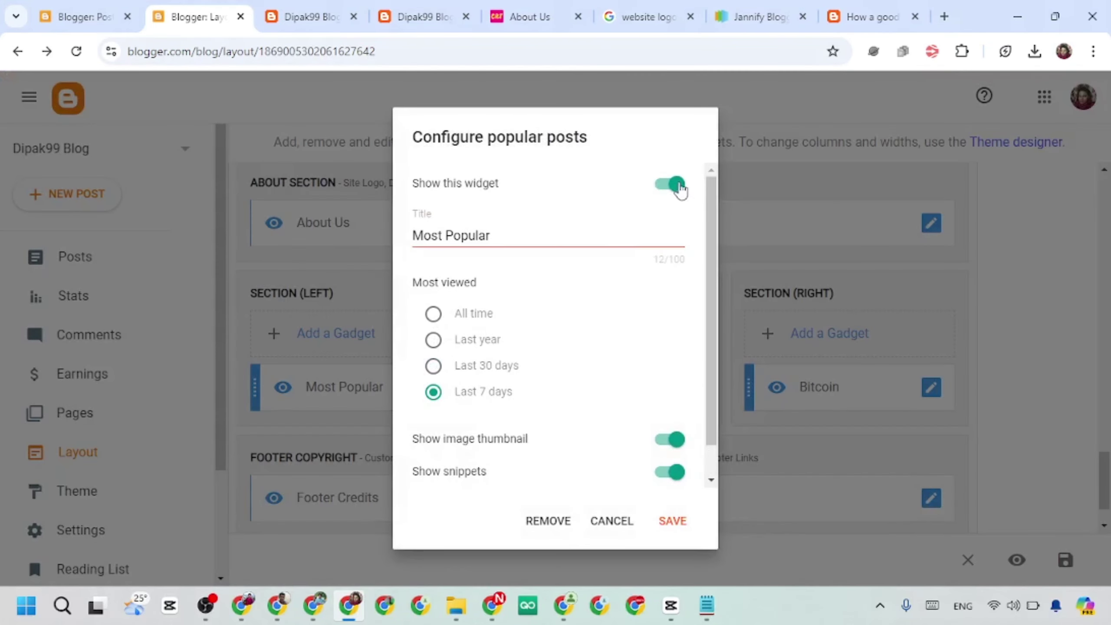
click(669, 184)
click(684, 539)
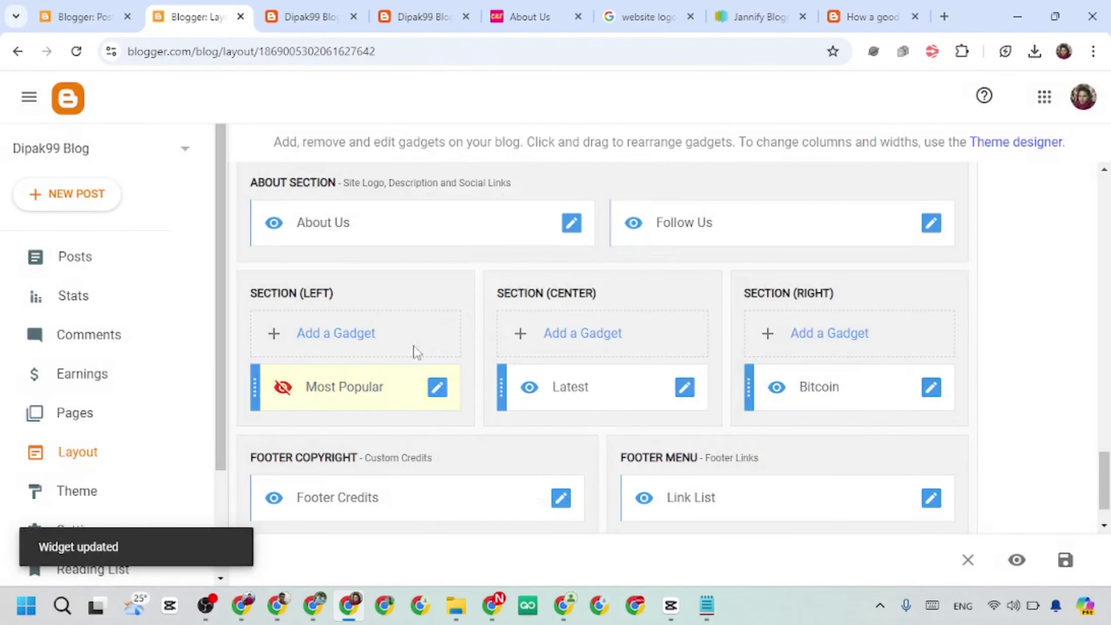
click(415, 350)
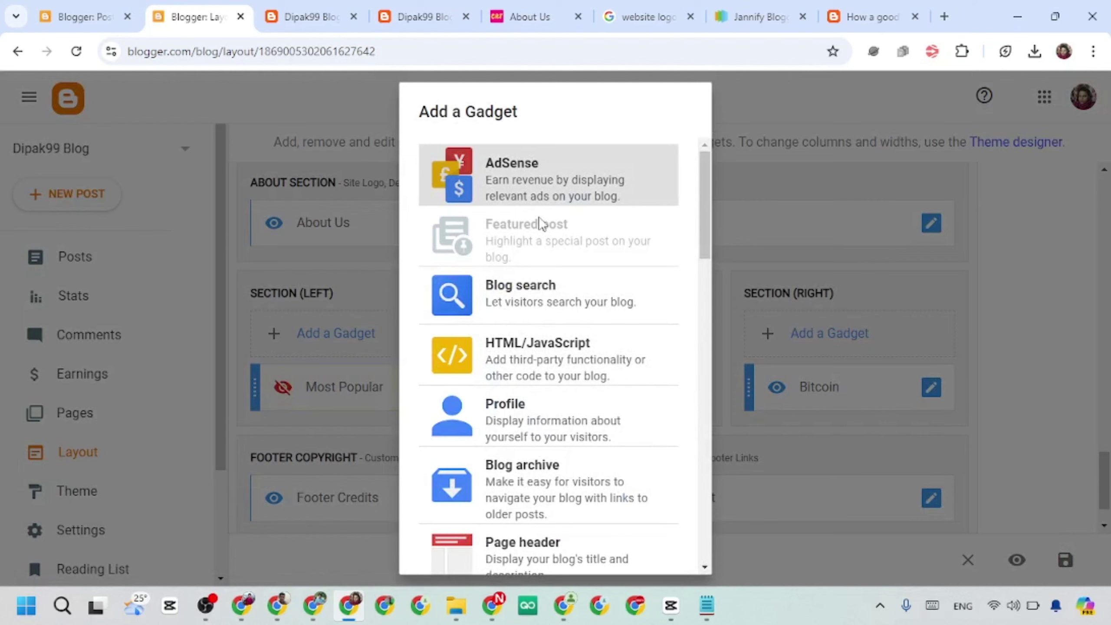
scroll(564, 381, down, 6)
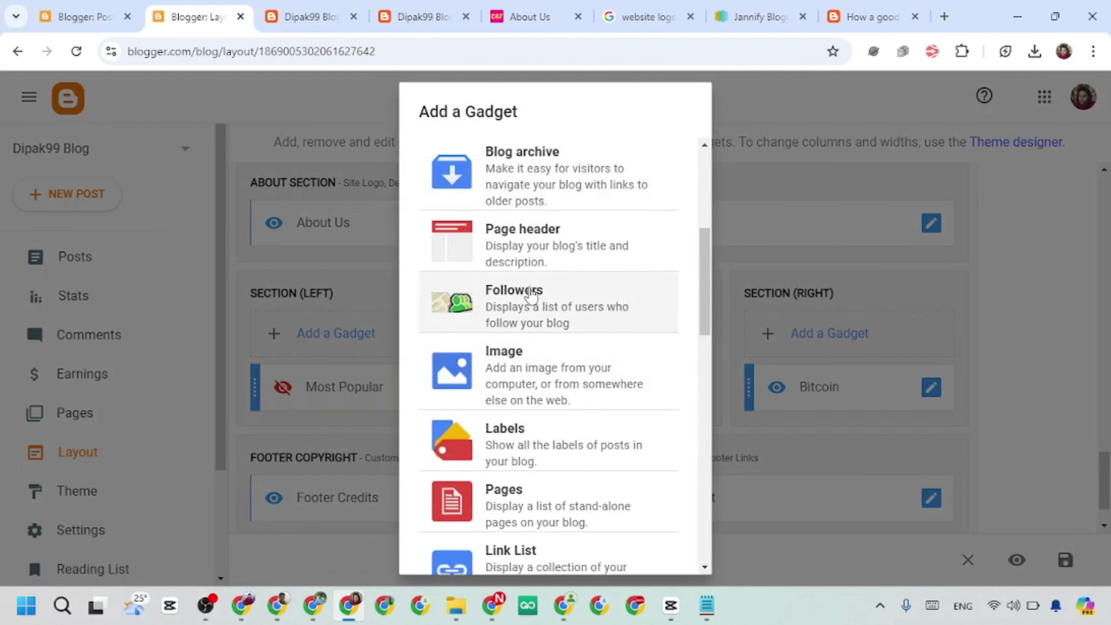
scroll(565, 394, down, 4)
scroll(567, 413, up, 7)
click(361, 274)
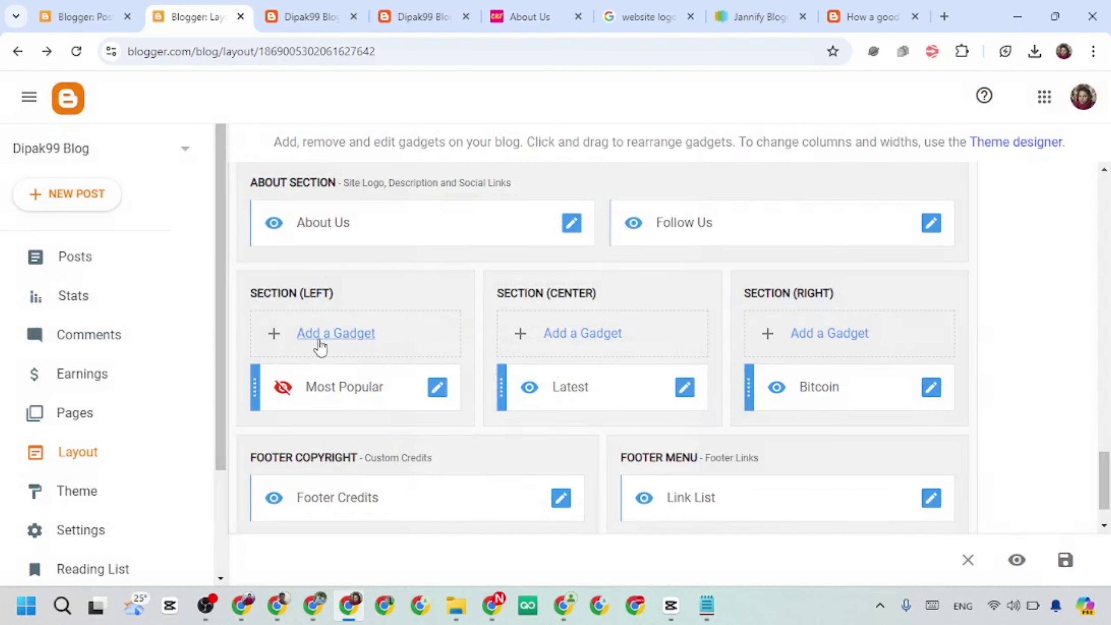
Browse the gadgets available for Section (Left), add a Labels gadget and title it Categories.
click(339, 340)
scroll(556, 327, down, 5)
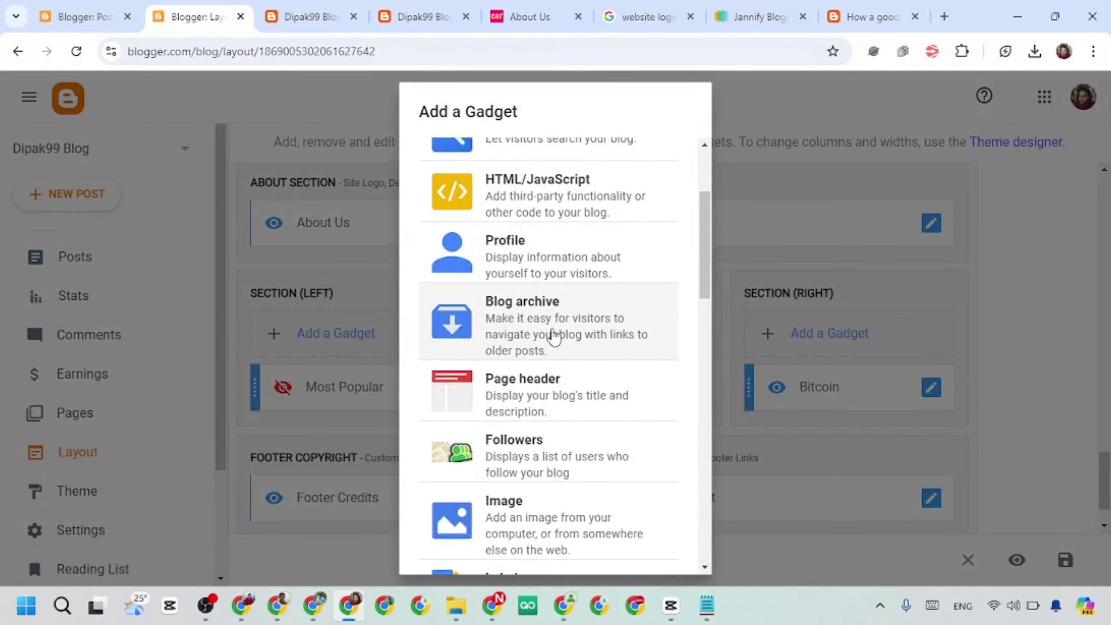
scroll(554, 335, down, 6)
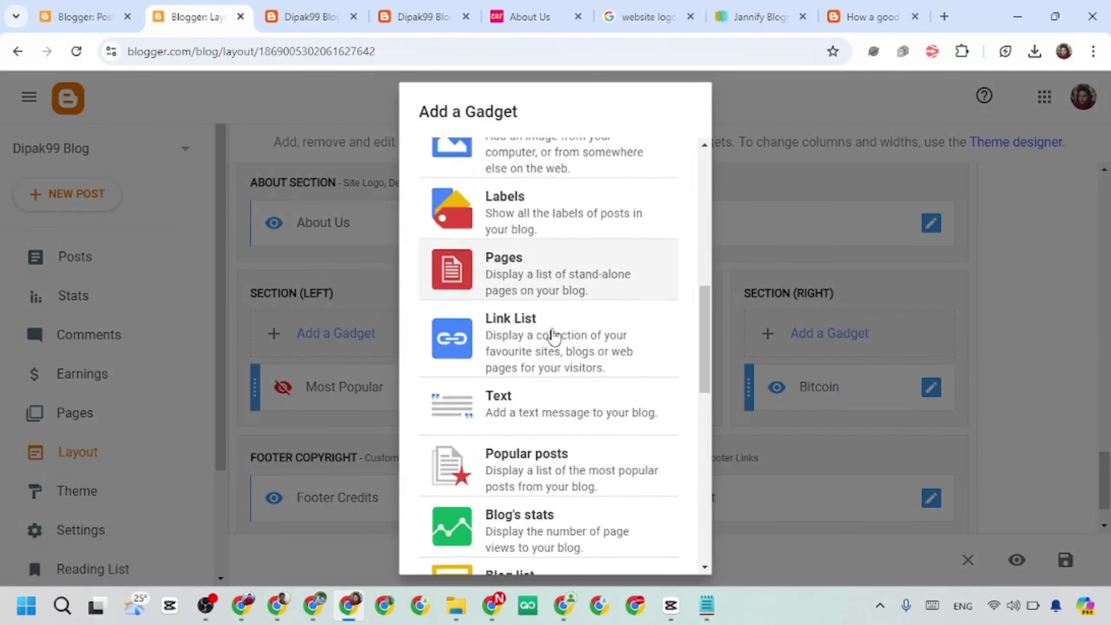
scroll(555, 335, up, 1)
scroll(555, 334, down, 9)
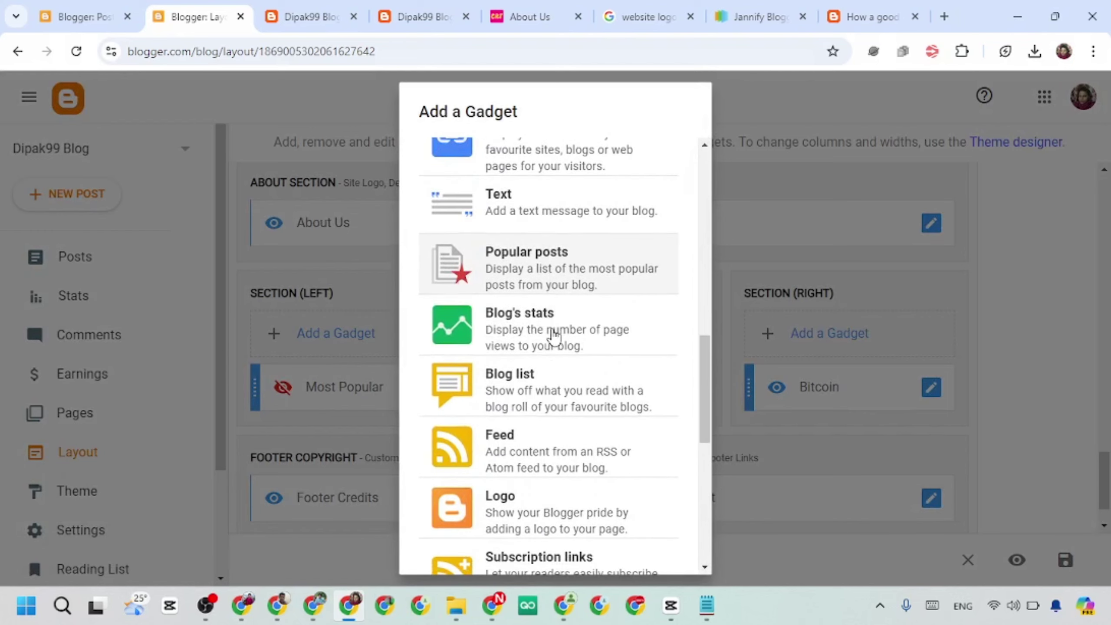
scroll(549, 438, down, 6)
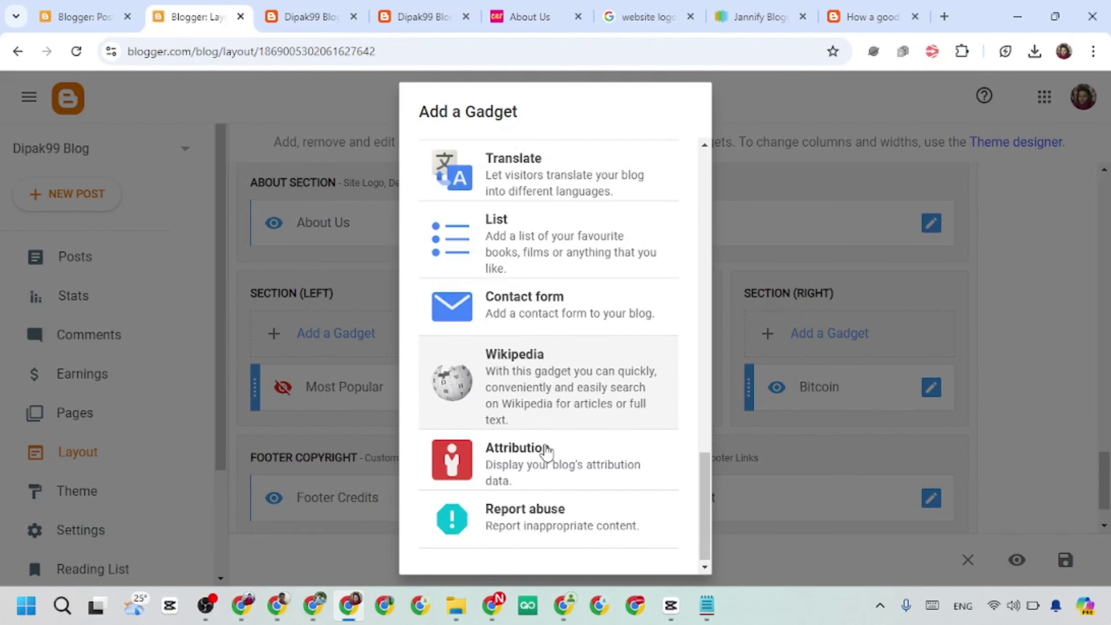
scroll(542, 446, up, 4)
scroll(568, 306, up, 8)
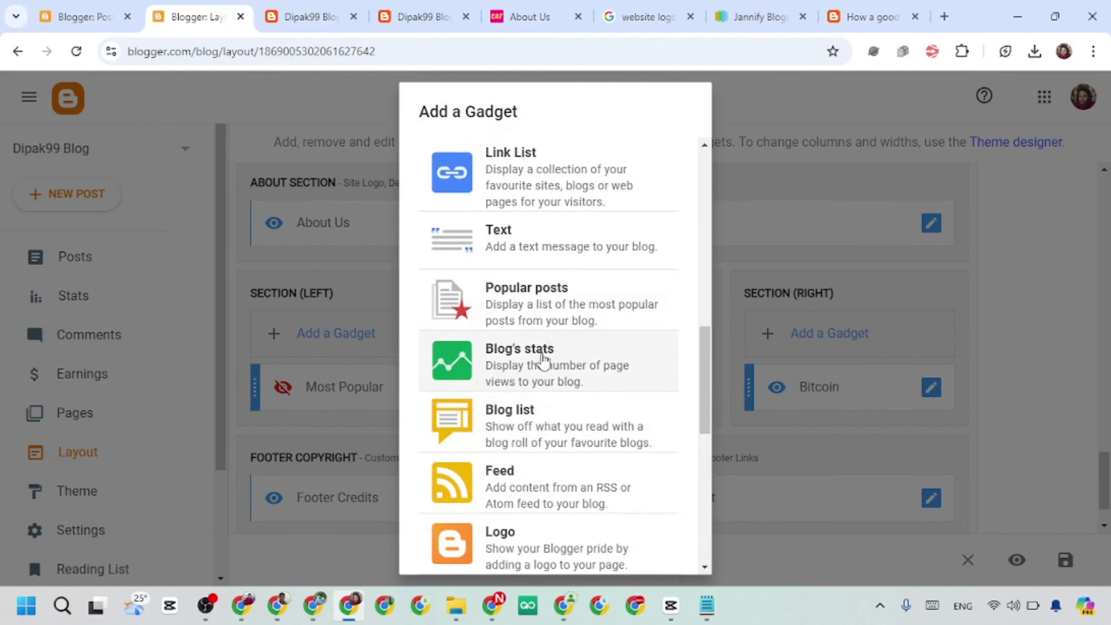
scroll(545, 307, up, 7)
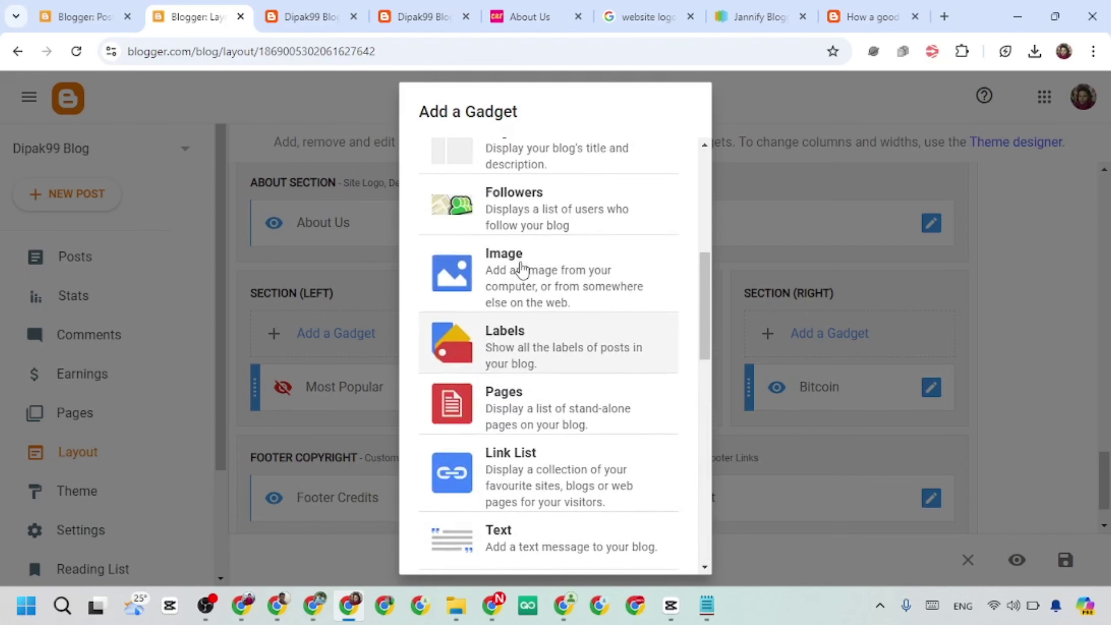
scroll(543, 247, up, 6)
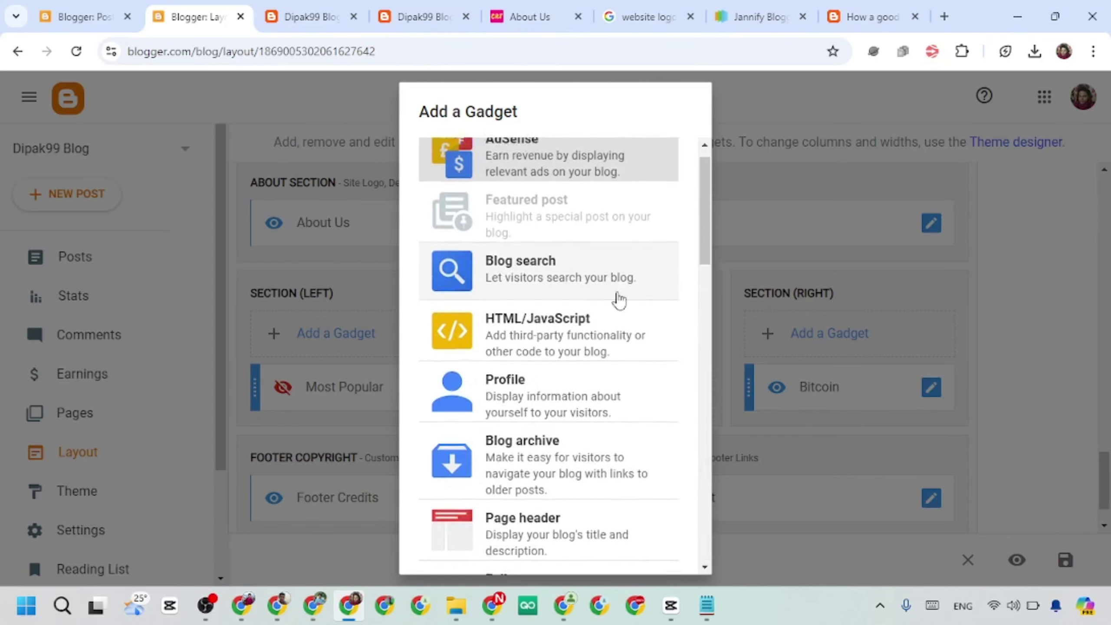
scroll(537, 333, down, 3)
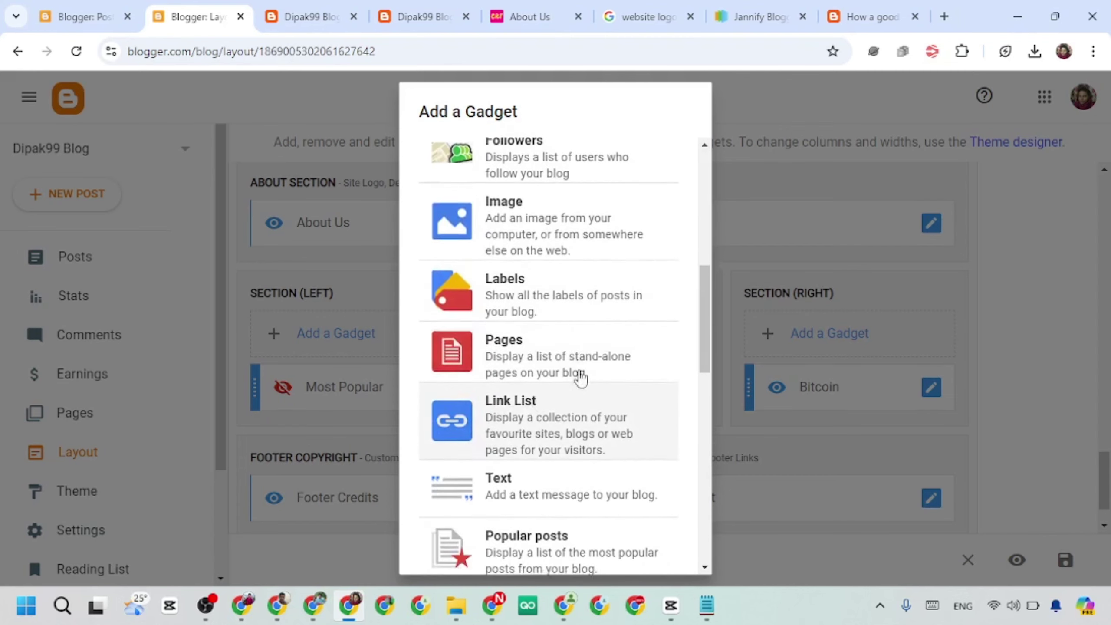
click(530, 321)
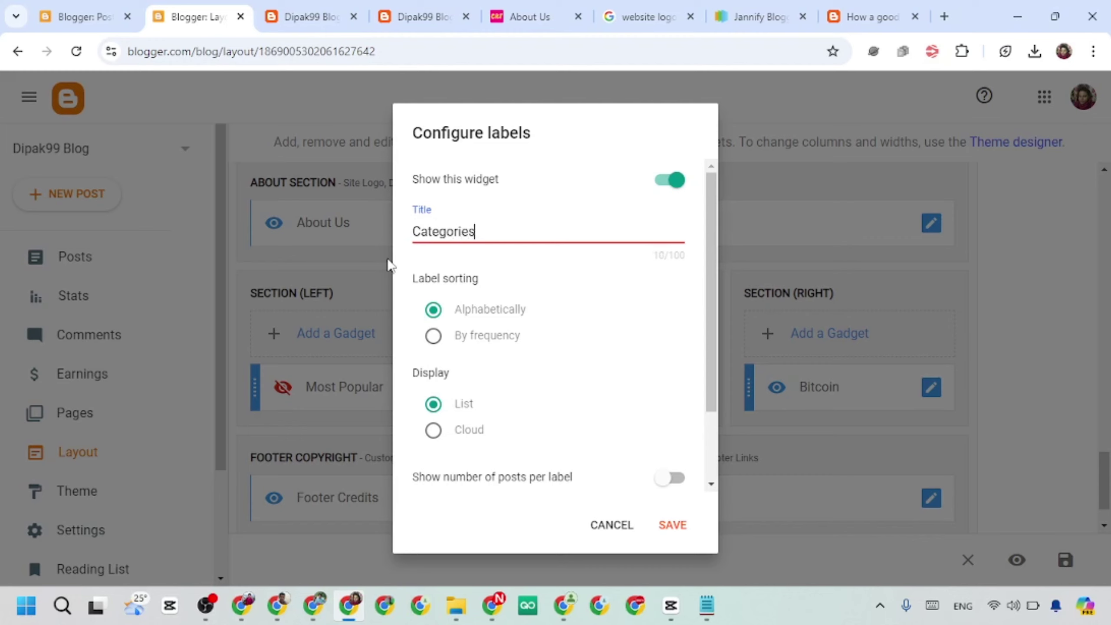
Keep the Categories gadget displayed as a list and turn on the number of posts per label.
scroll(524, 389, down, 2)
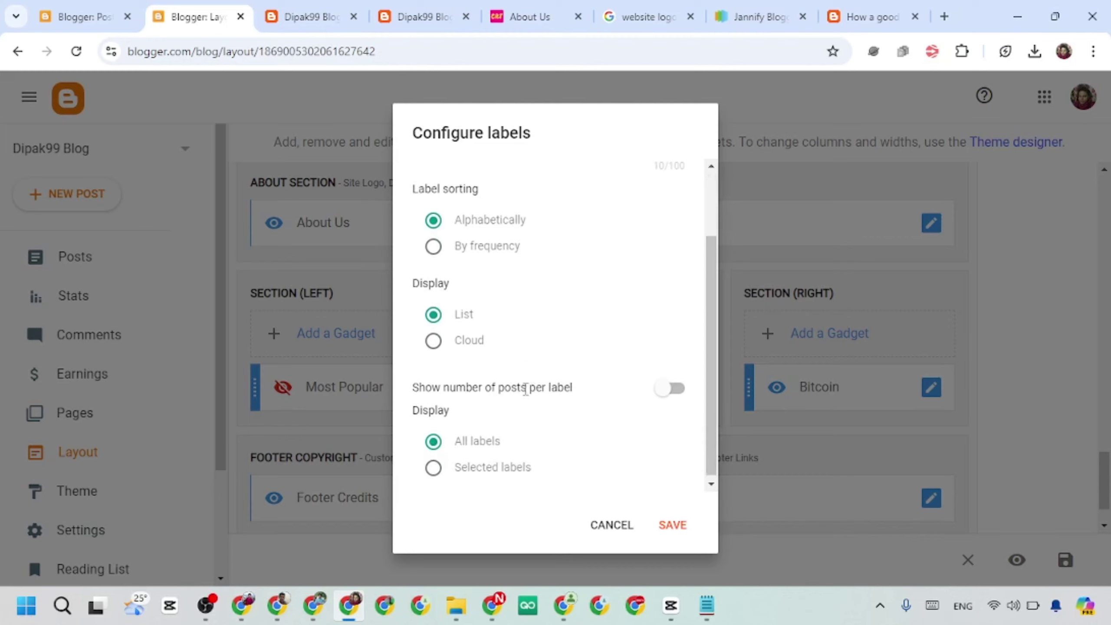
click(434, 342)
click(432, 317)
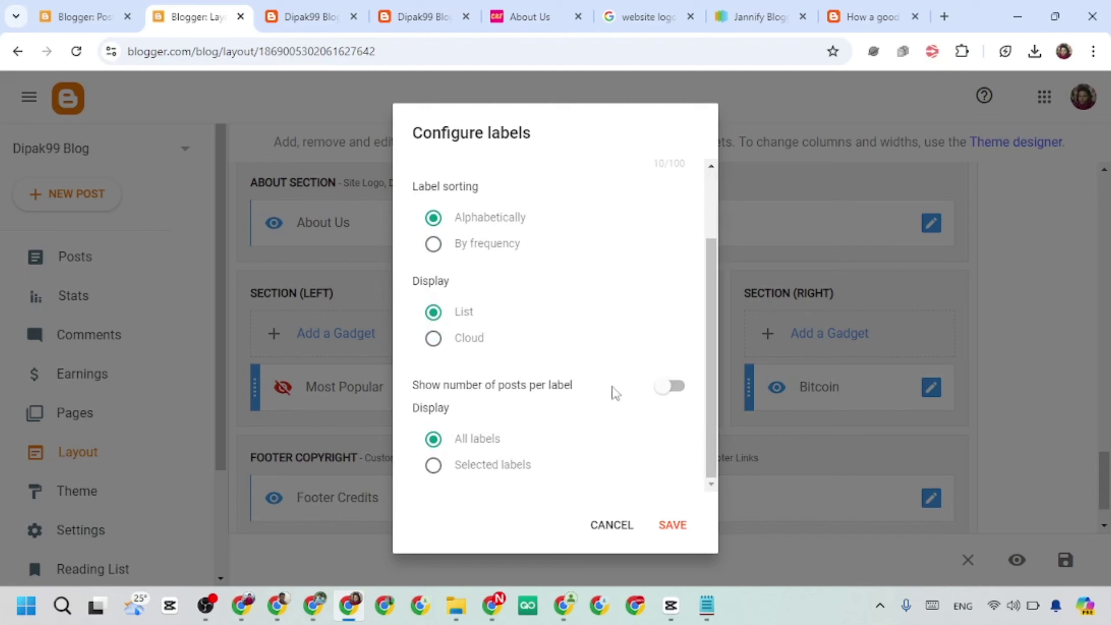
click(670, 394)
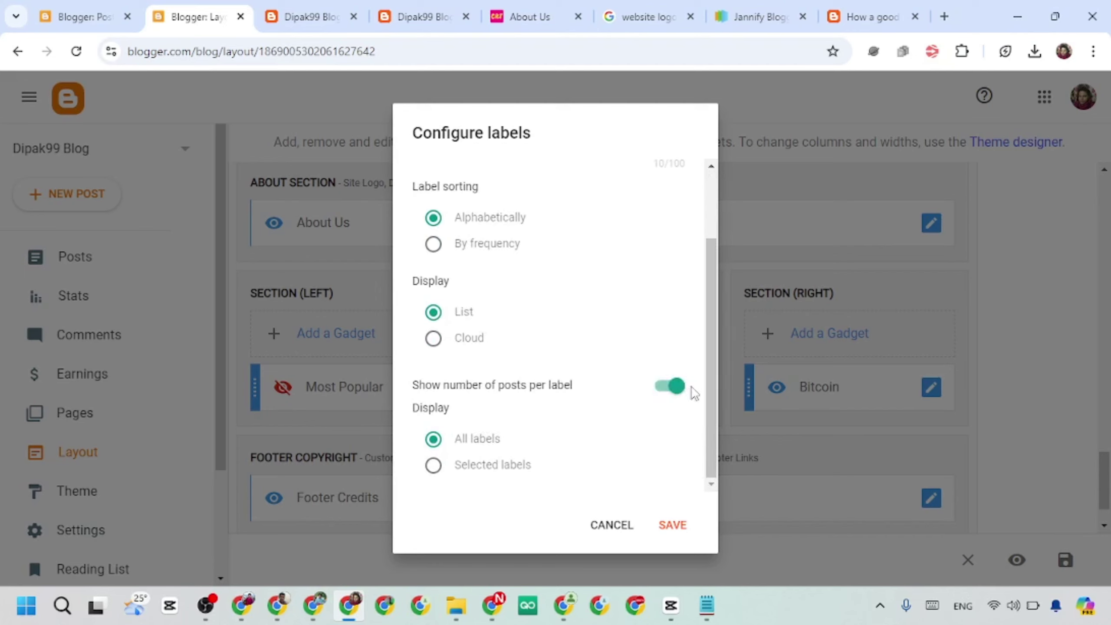
Try the selected labels option of the Categories gadget, checking its label list, and return to displaying all labels.
click(434, 464)
scroll(481, 431, down, 5)
scroll(472, 345, up, 1)
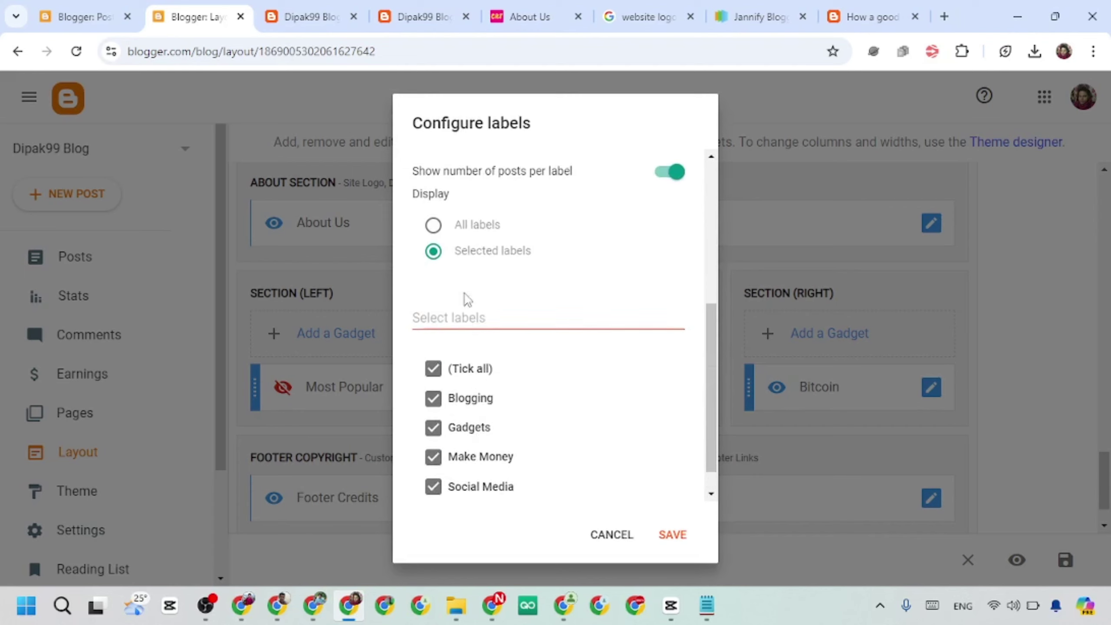
scroll(494, 420, down, 1)
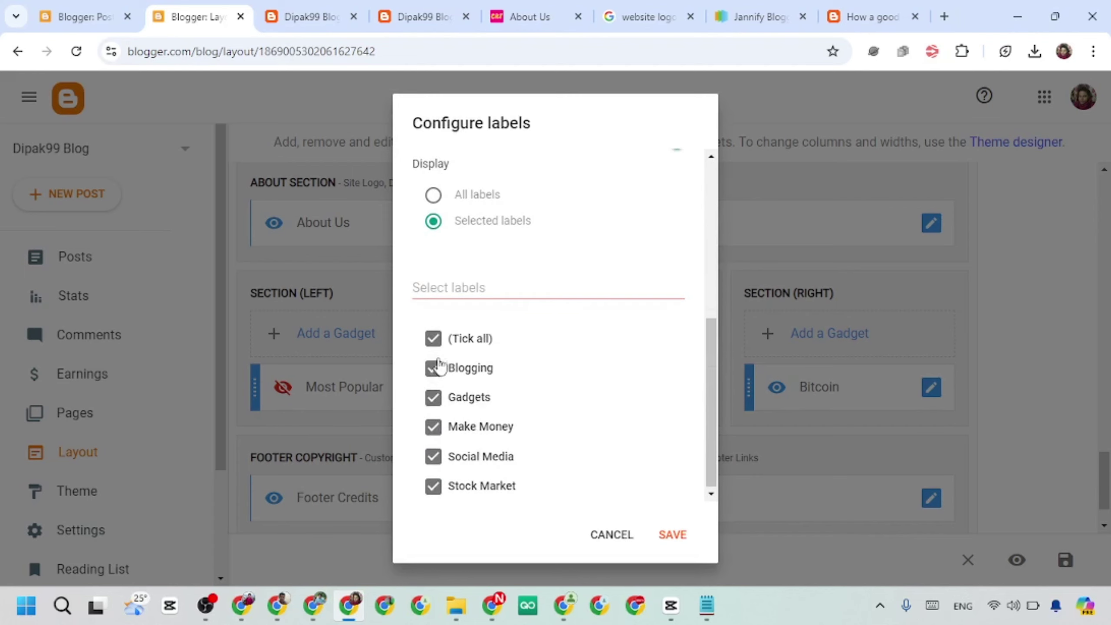
click(440, 337)
click(434, 338)
scroll(499, 410, up, 1)
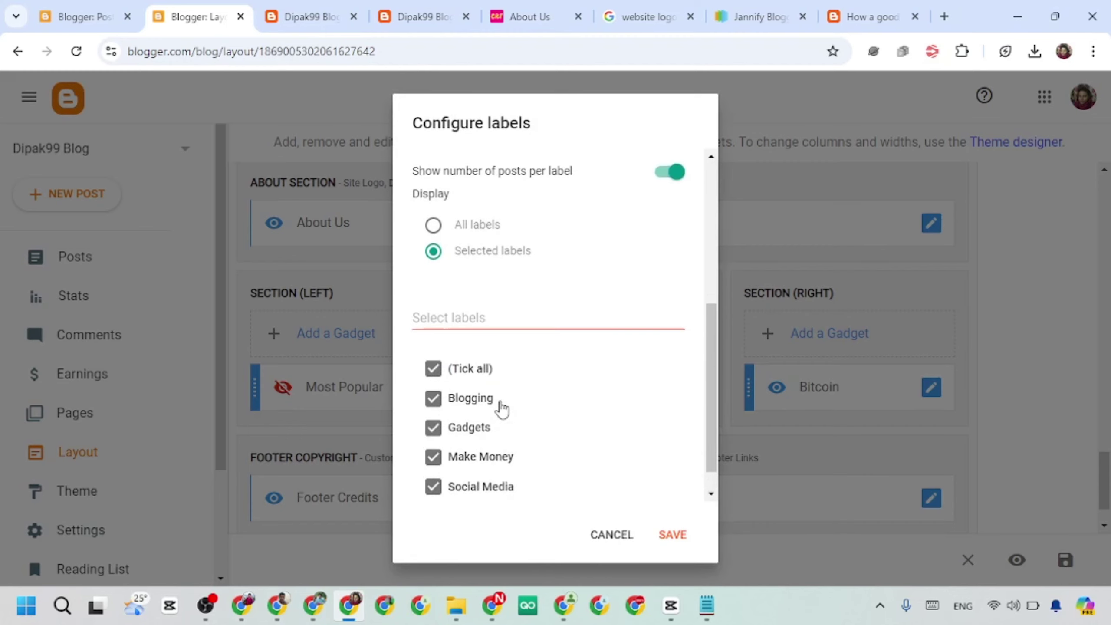
click(433, 225)
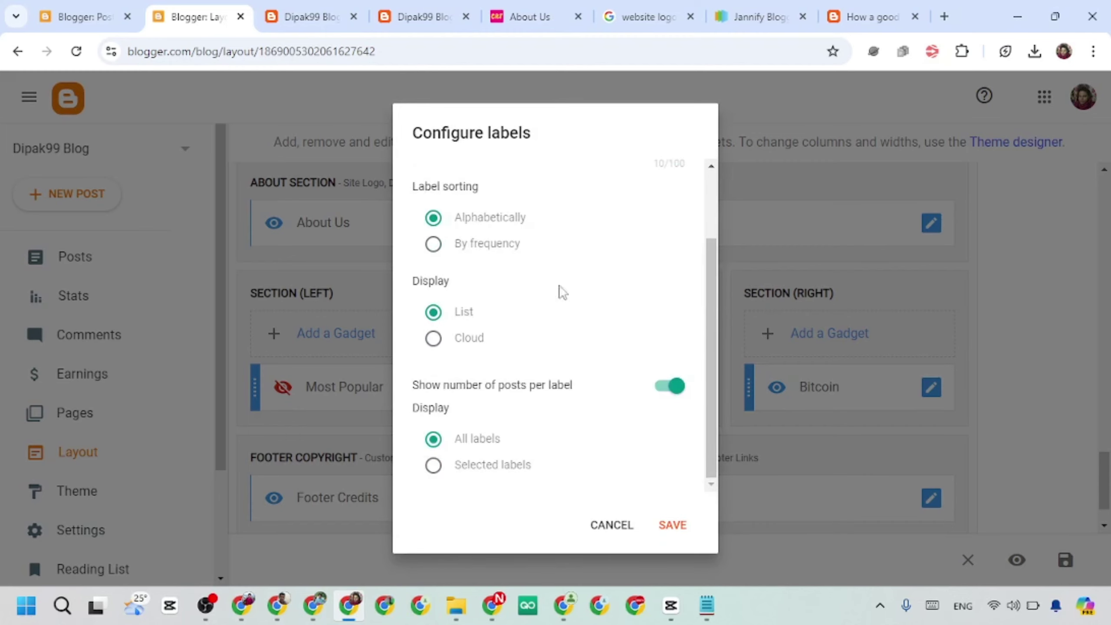
Save the Categories gadget and reload the live blog to check the left footer column.
click(672, 533)
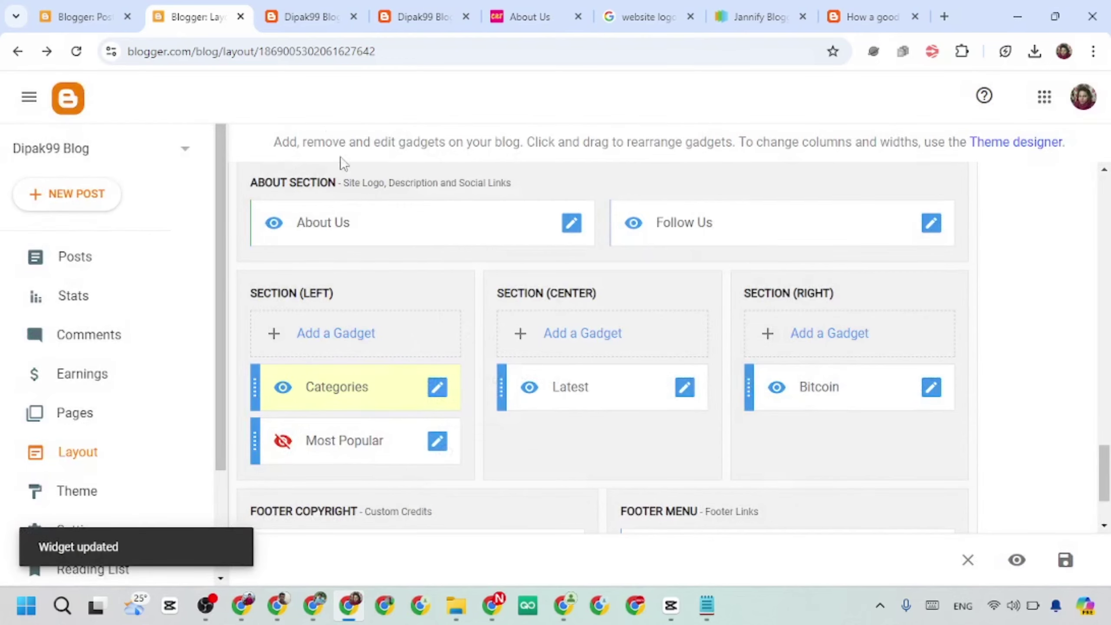
click(307, 17)
key(F5)
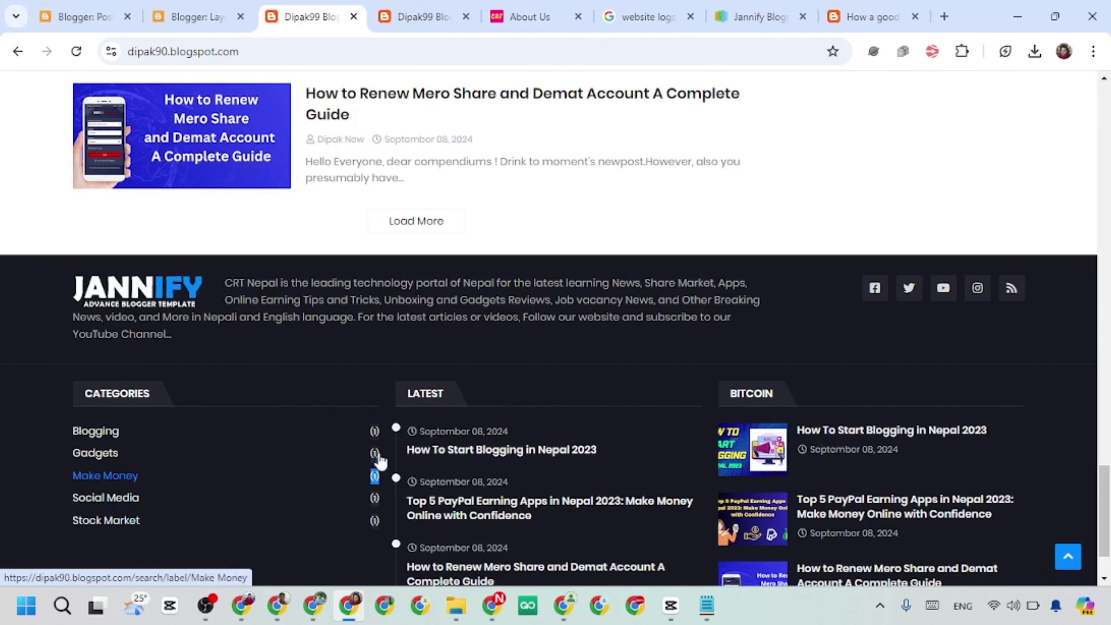
scroll(372, 460, down, 2)
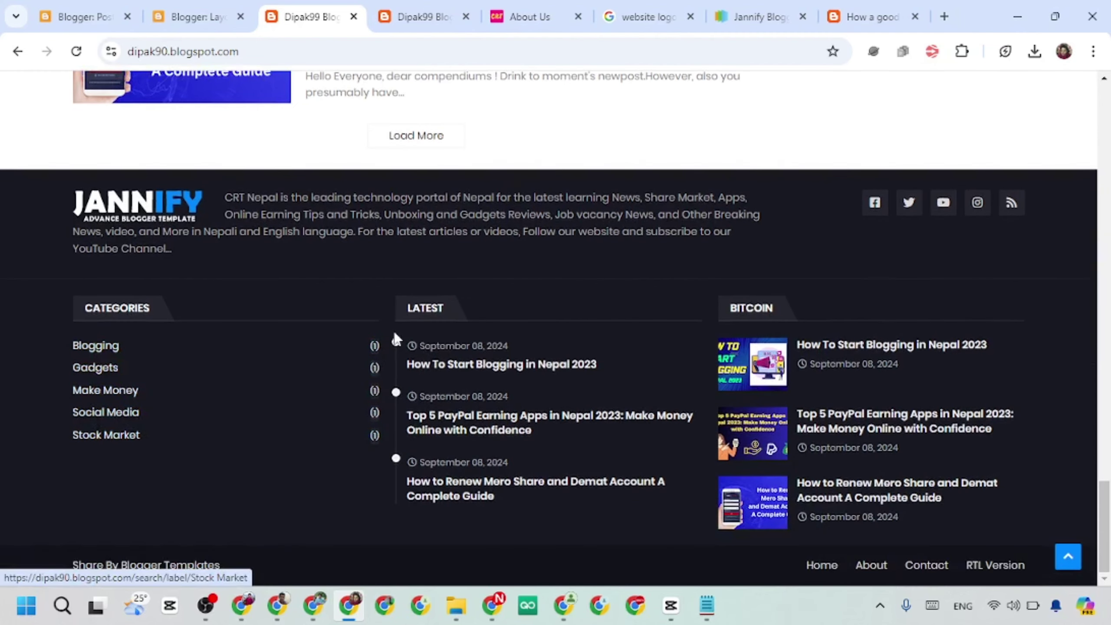
Return to the blog layout and look over the gadgets available for Section (Center) and the Latest gadget's settings.
click(188, 17)
scroll(445, 380, down, 1)
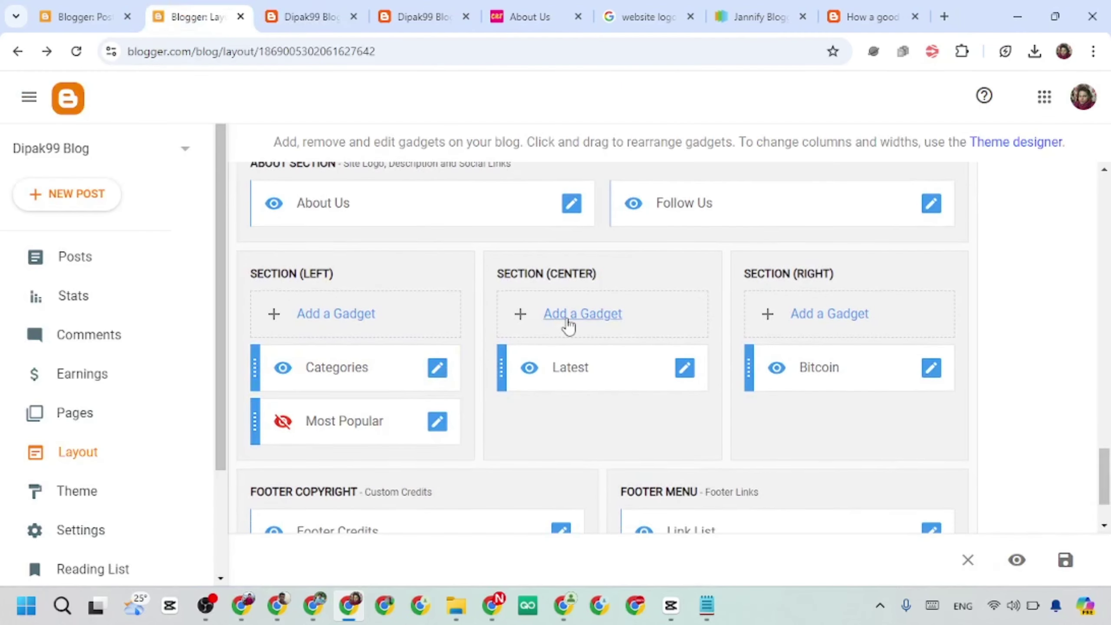
click(607, 315)
scroll(564, 372, down, 5)
scroll(597, 343, up, 3)
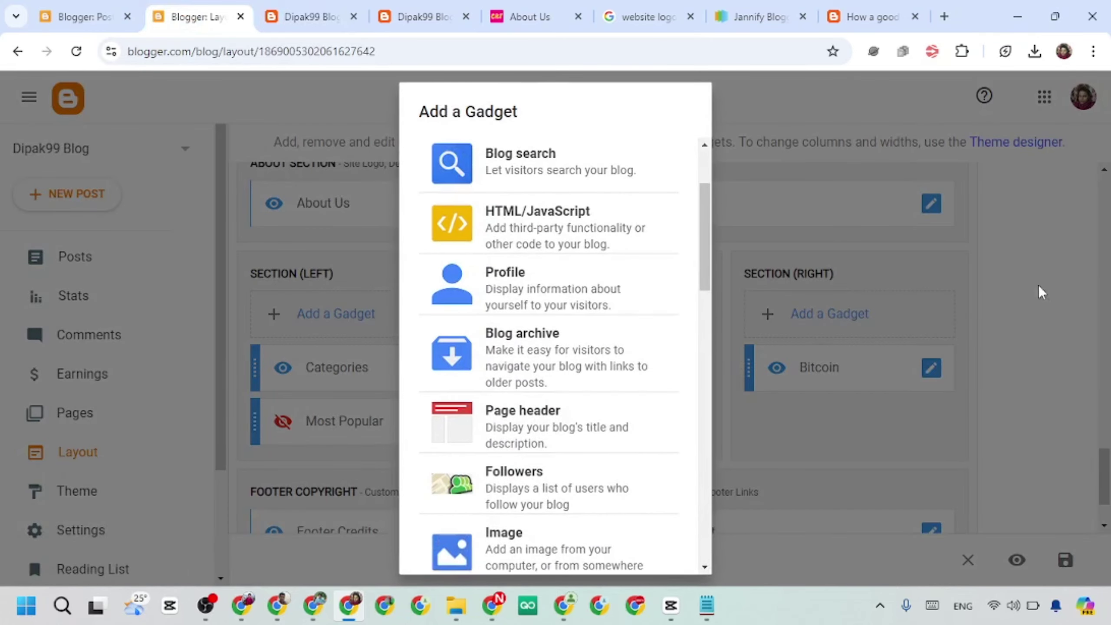
click(1039, 285)
click(684, 370)
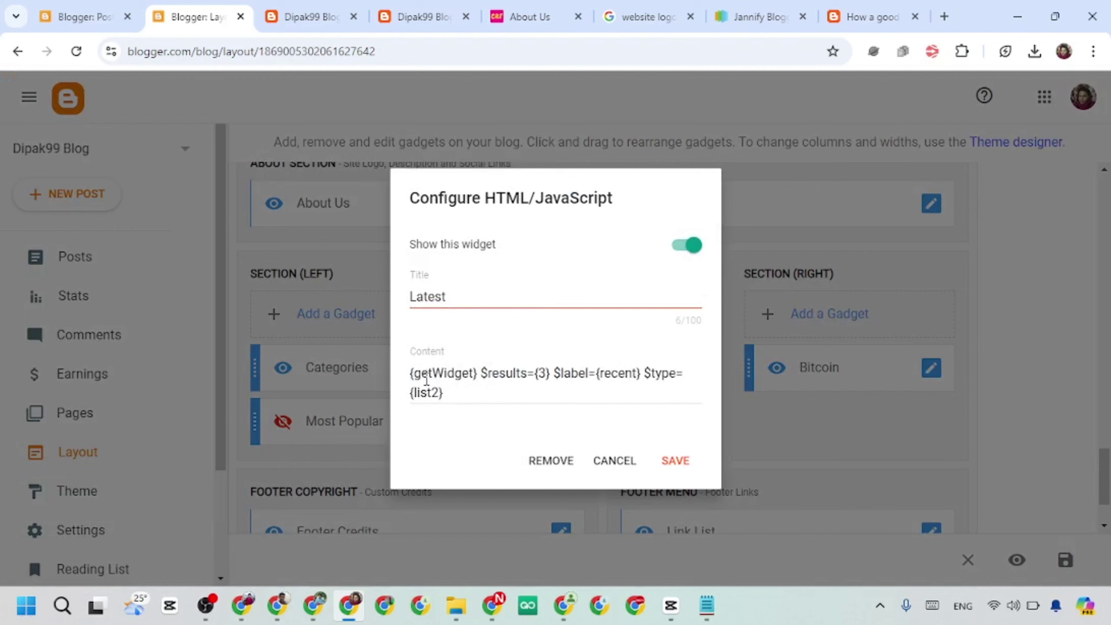
click(609, 461)
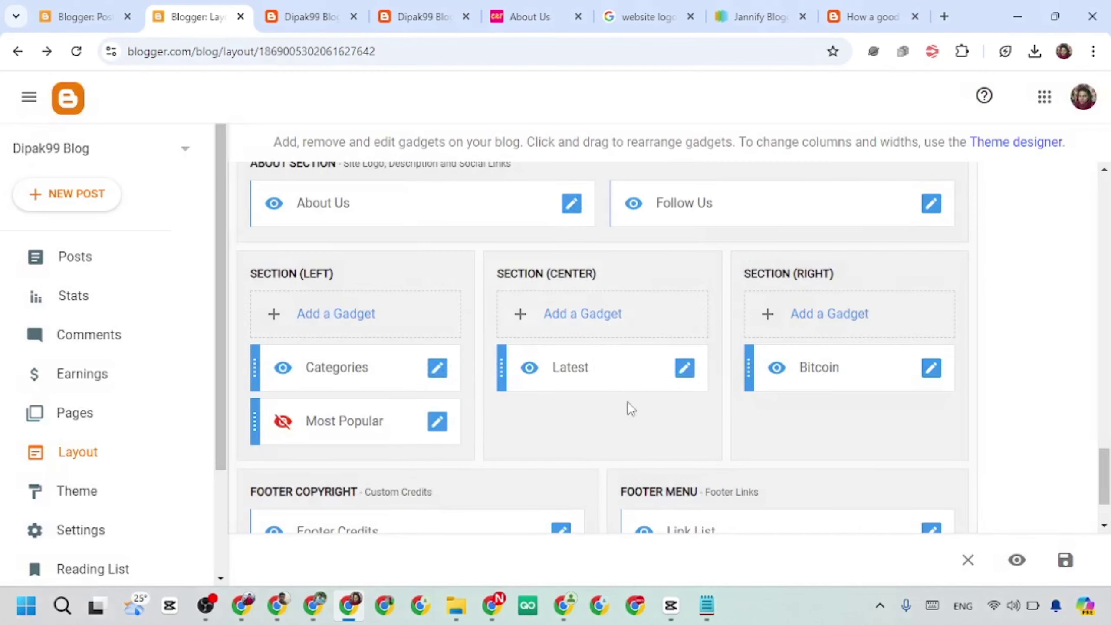
Hide the Latest gadget in Section (Center) and save the change.
click(685, 369)
click(687, 246)
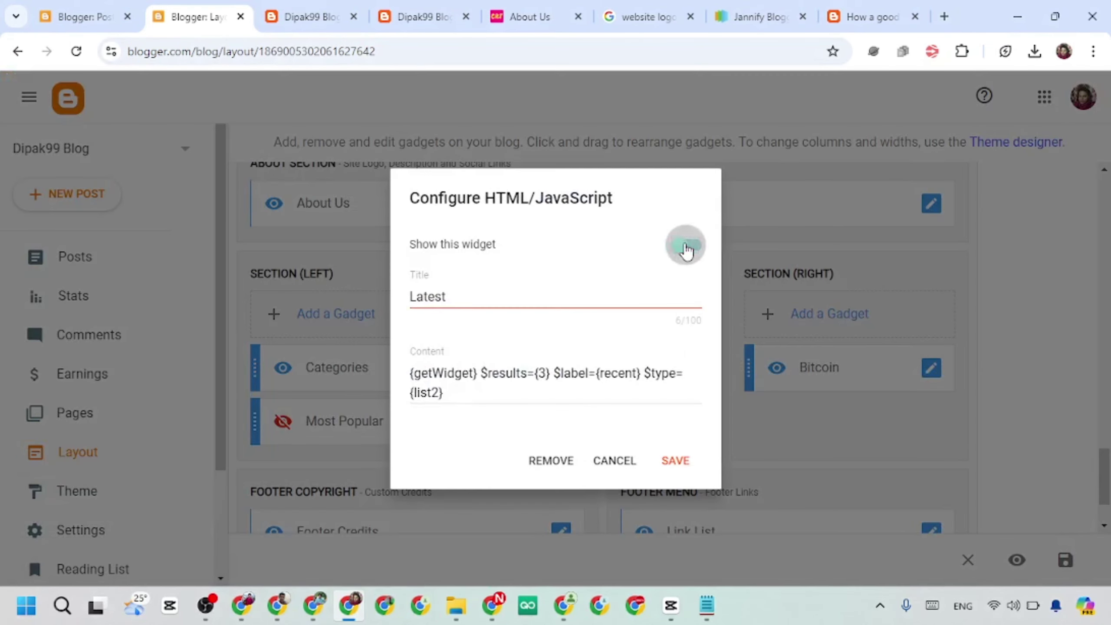
click(678, 471)
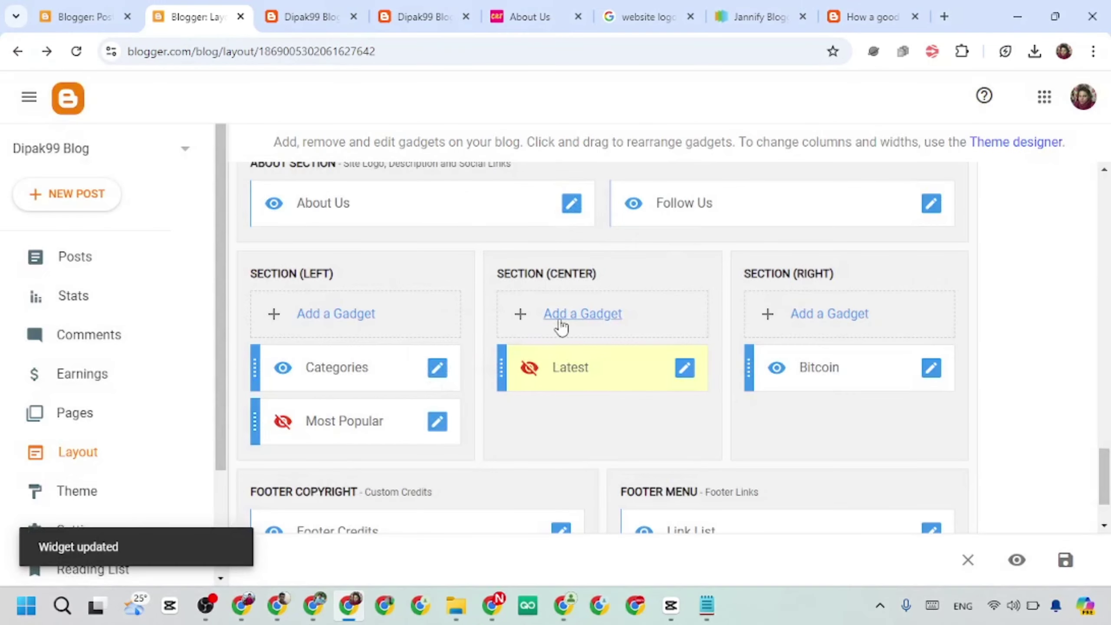
Add a Popular posts gadget to Section (Center), change its maximum number of shown posts, save it and check it on the reloaded live blog.
click(576, 325)
scroll(568, 389, down, 8)
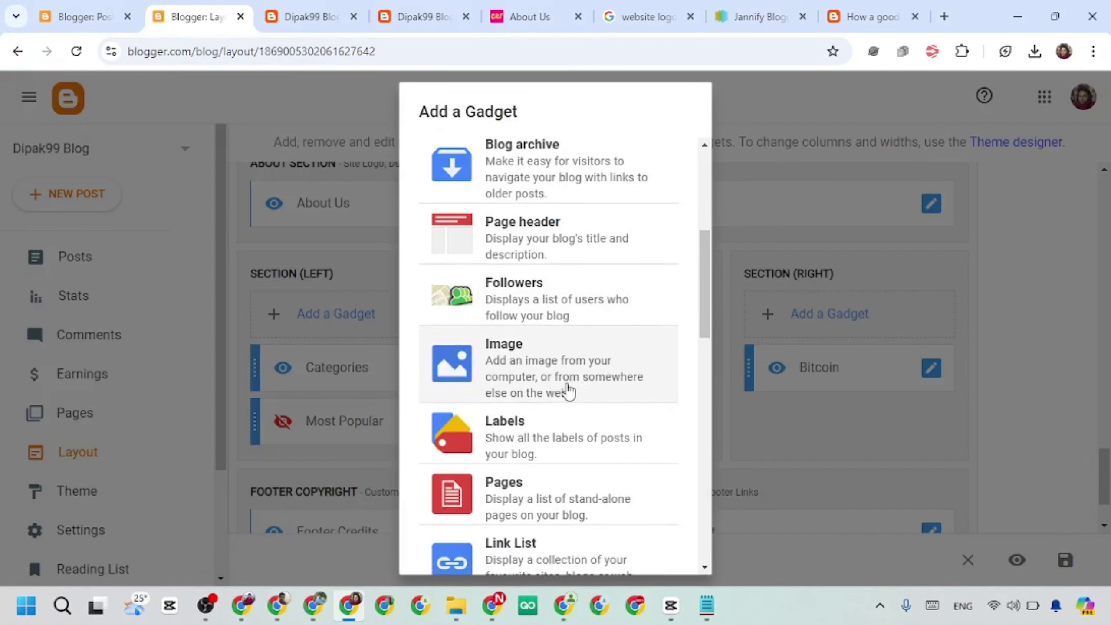
scroll(547, 389, down, 4)
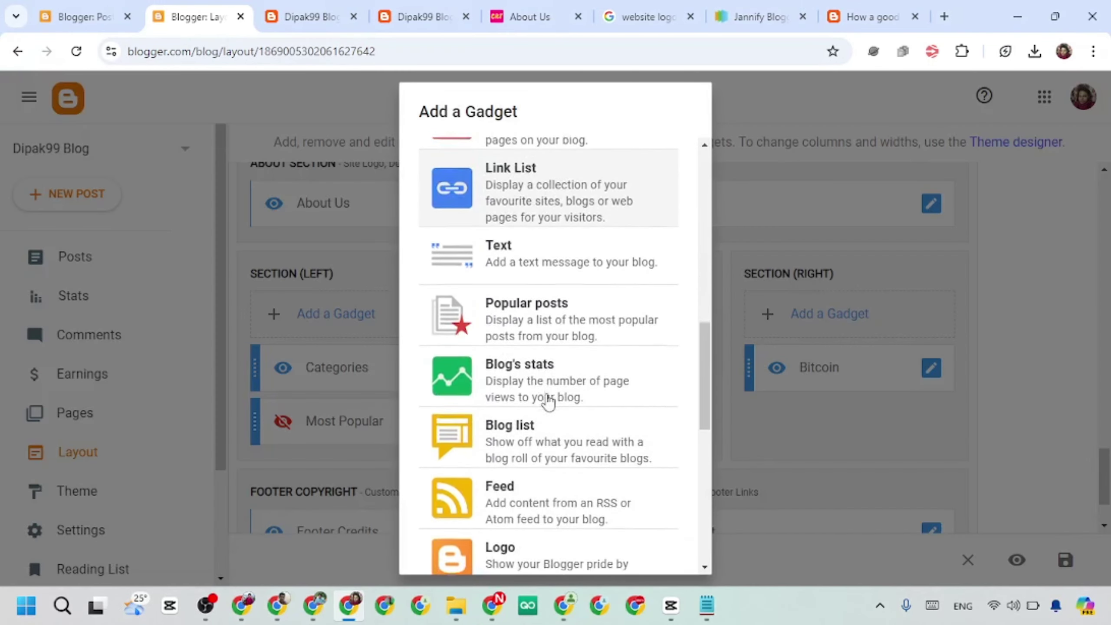
click(541, 317)
scroll(529, 340, down, 1)
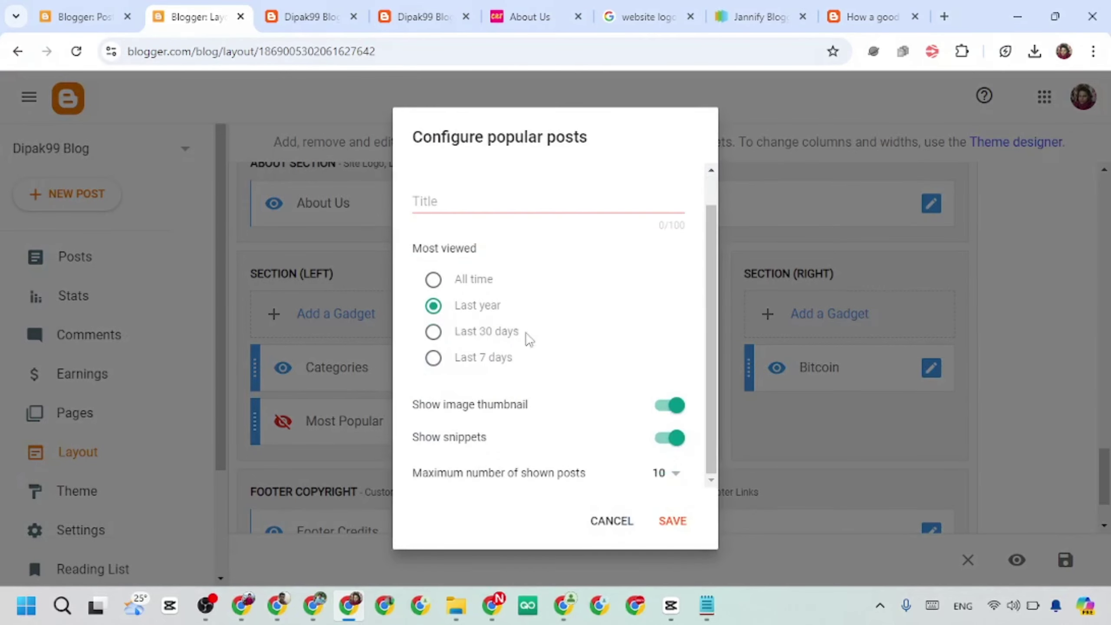
click(668, 478)
click(661, 302)
click(674, 522)
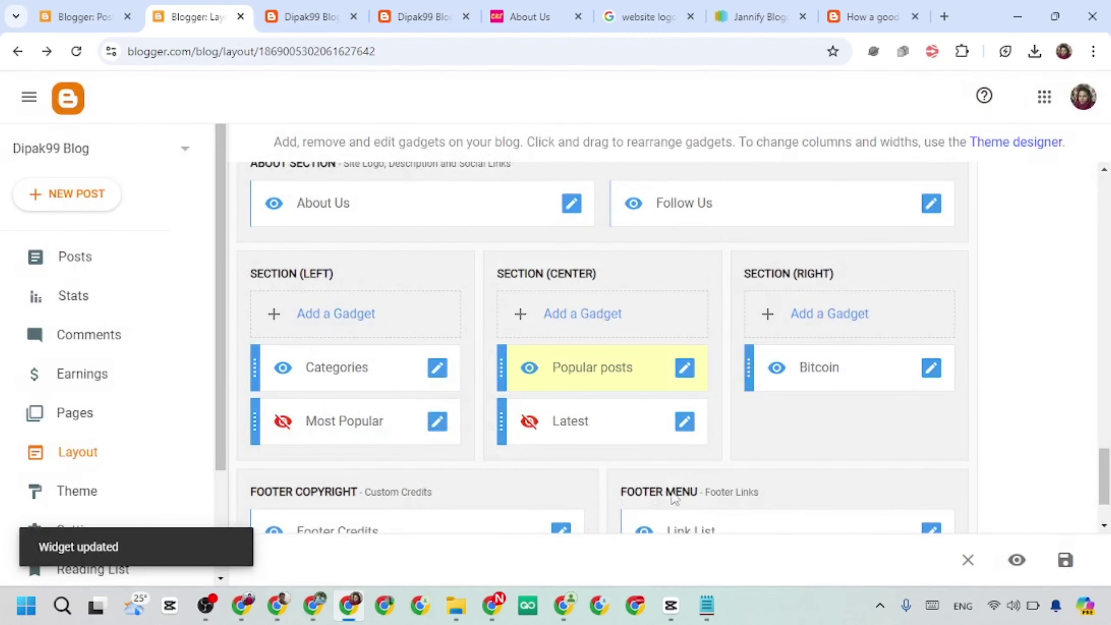
click(306, 16)
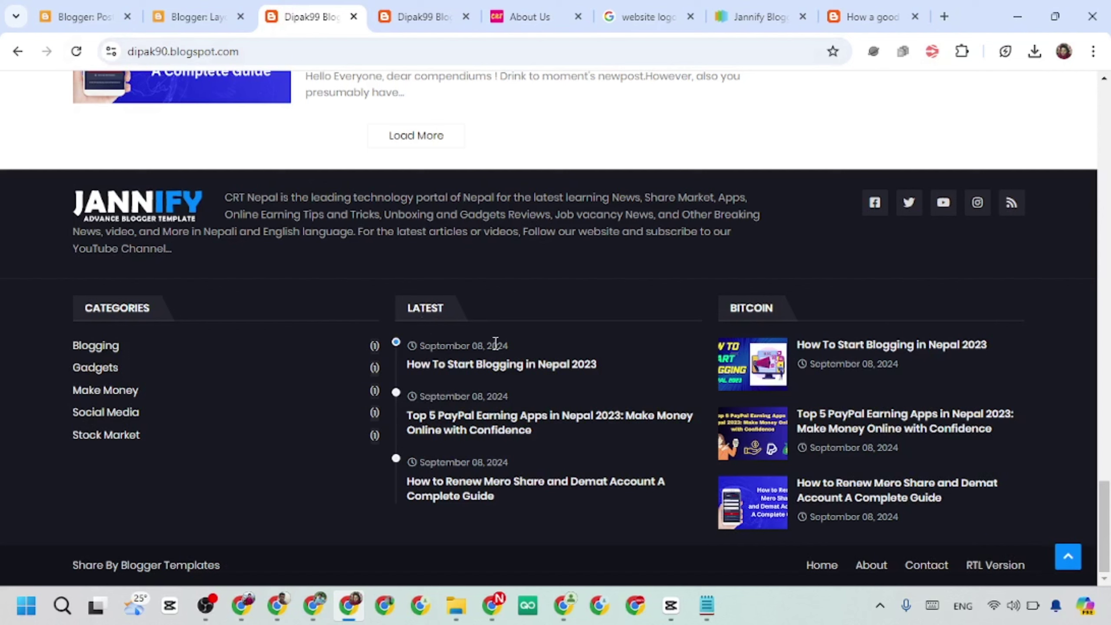
click(76, 52)
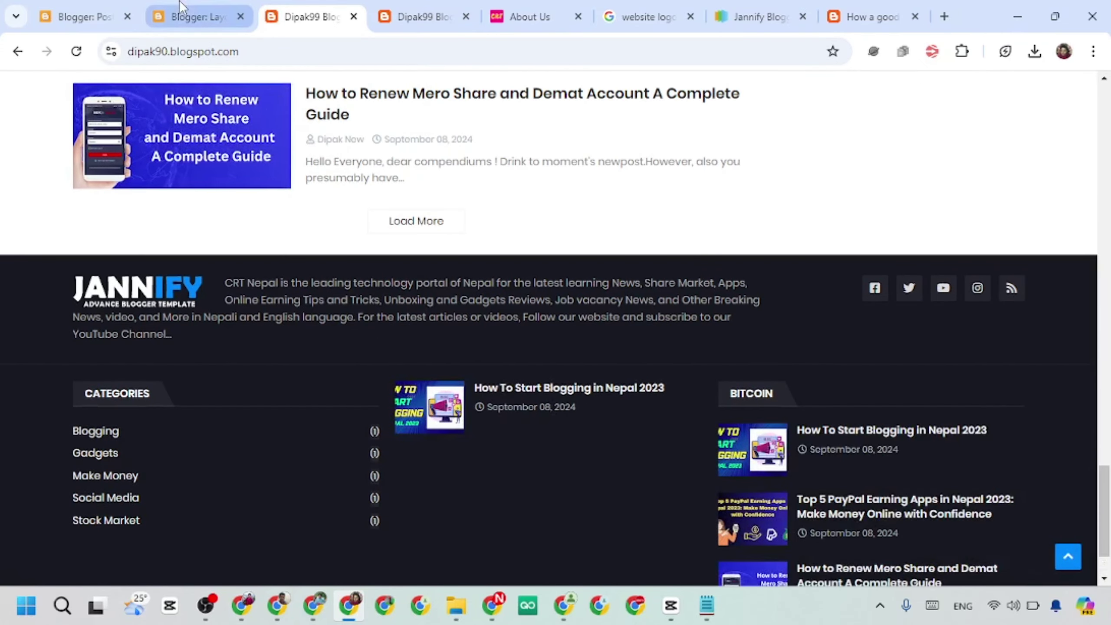
Give the new gadget in Section (Center) the title "popular posts", save it and reload the live blog to check the heading.
click(197, 17)
click(679, 378)
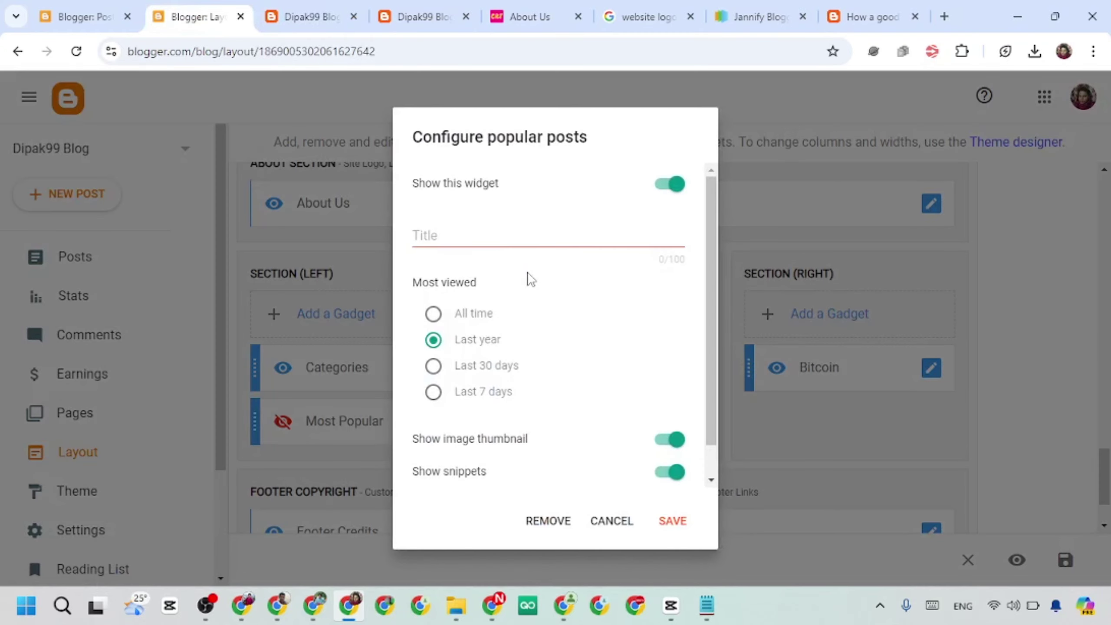
click(458, 230)
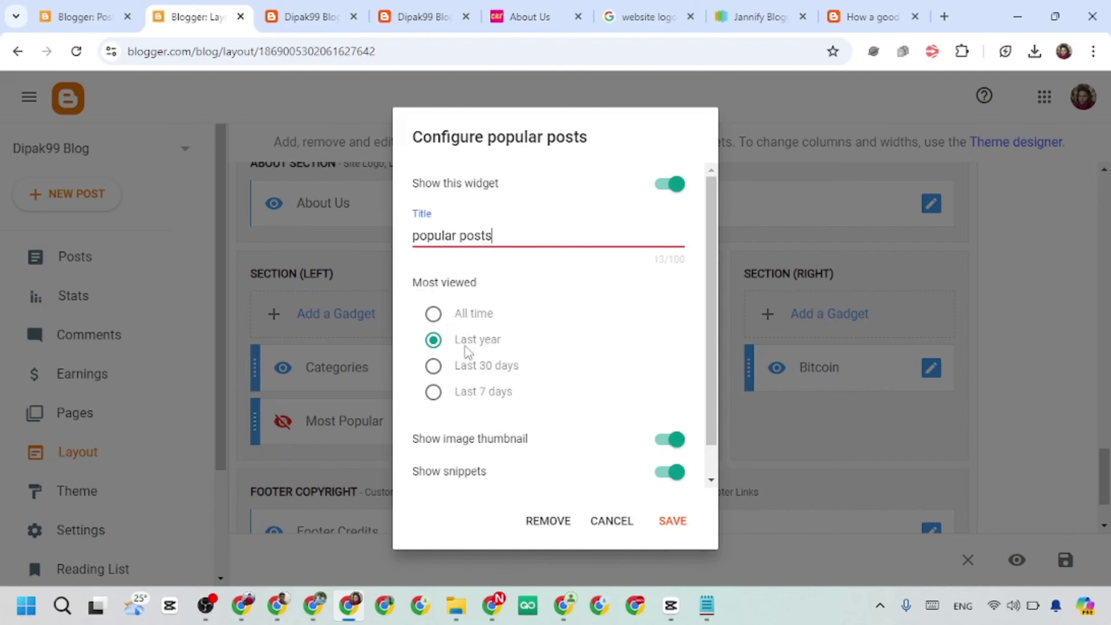
click(673, 521)
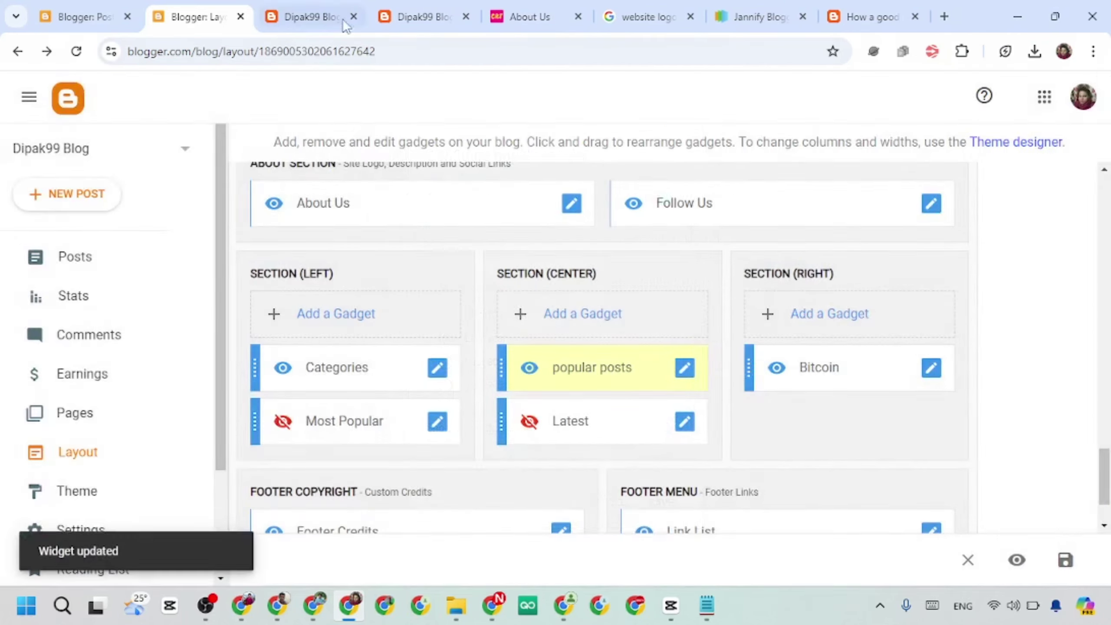
click(312, 16)
click(77, 52)
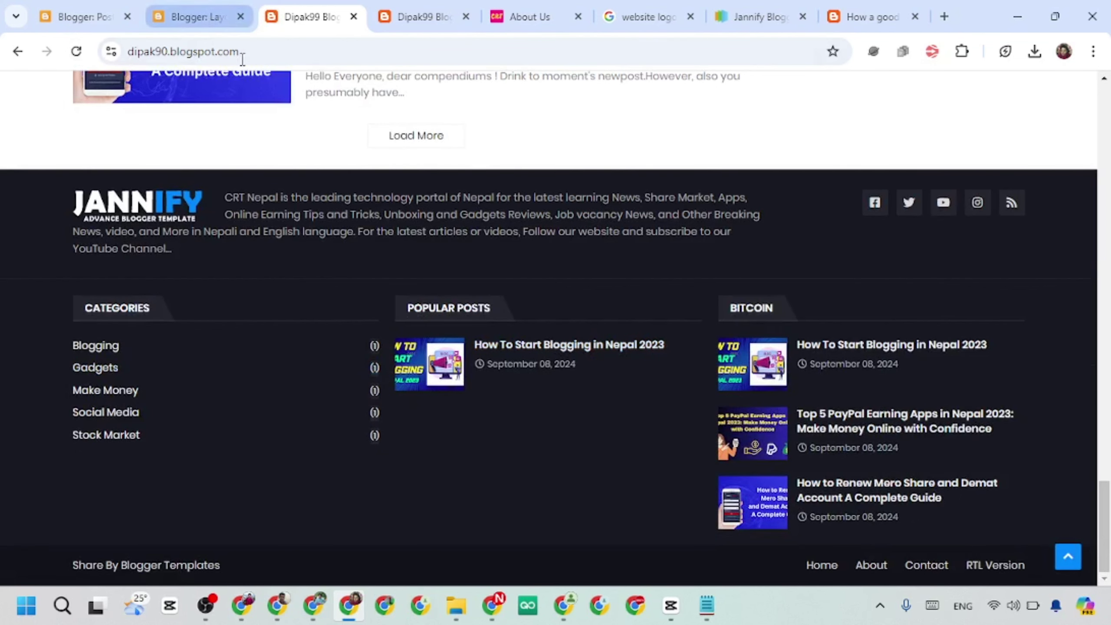
Hide the Bitcoin gadget in Section (Right) of the layout and save the change.
click(192, 16)
scroll(787, 306, down, 1)
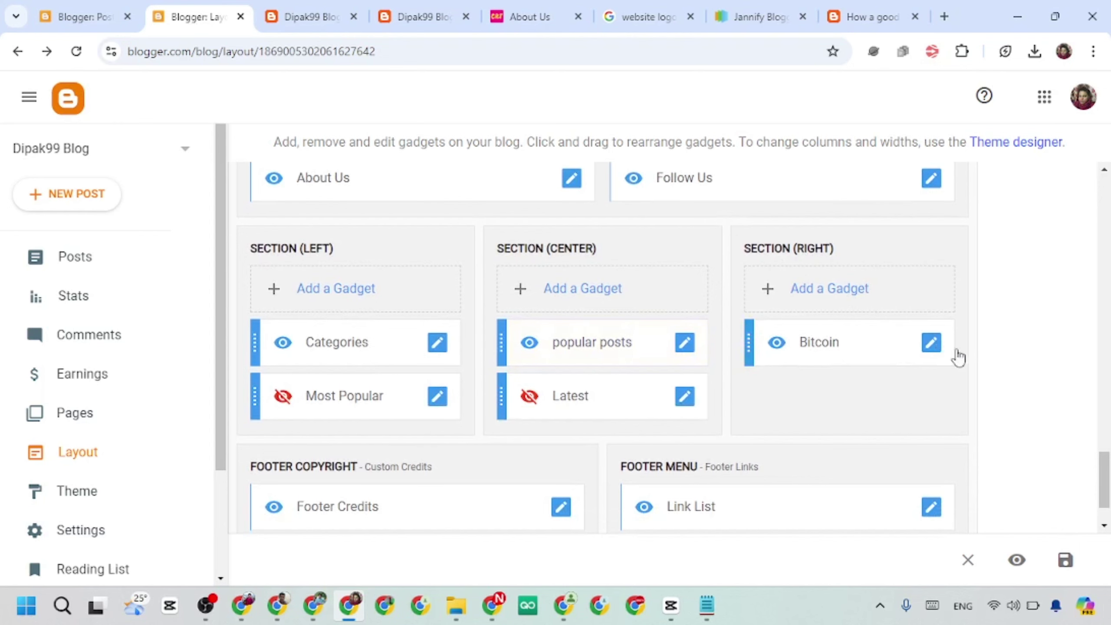
click(934, 349)
click(688, 246)
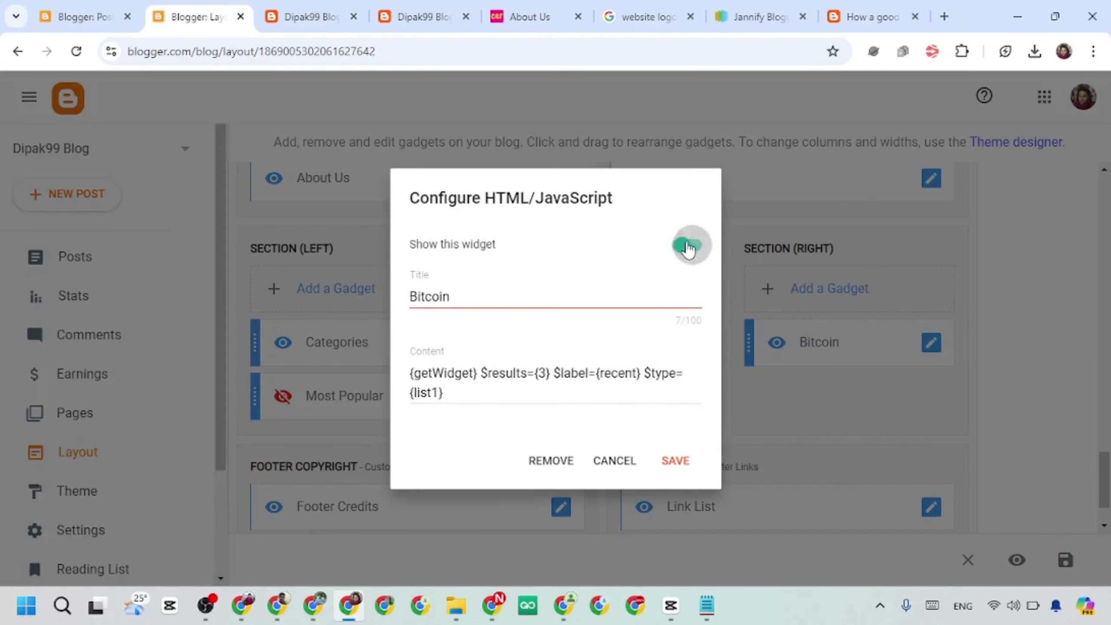
click(695, 461)
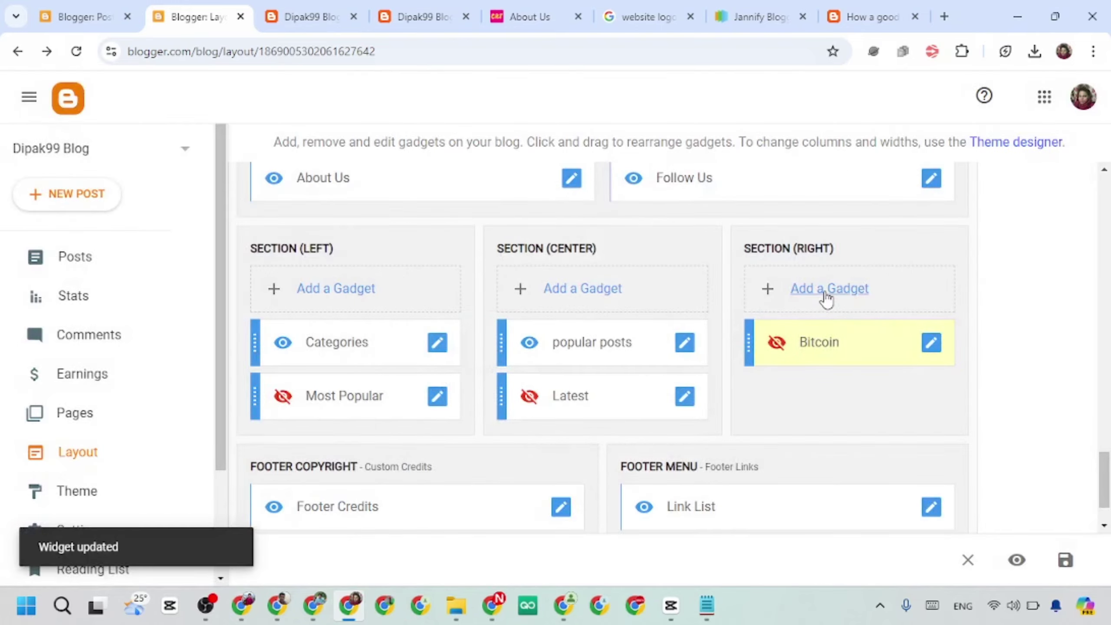
Add a Blog search gadget titled Search to Section (Right), save it and reload the live blog to check the footer.
click(825, 289)
scroll(546, 330, down, 3)
scroll(565, 409, down, 2)
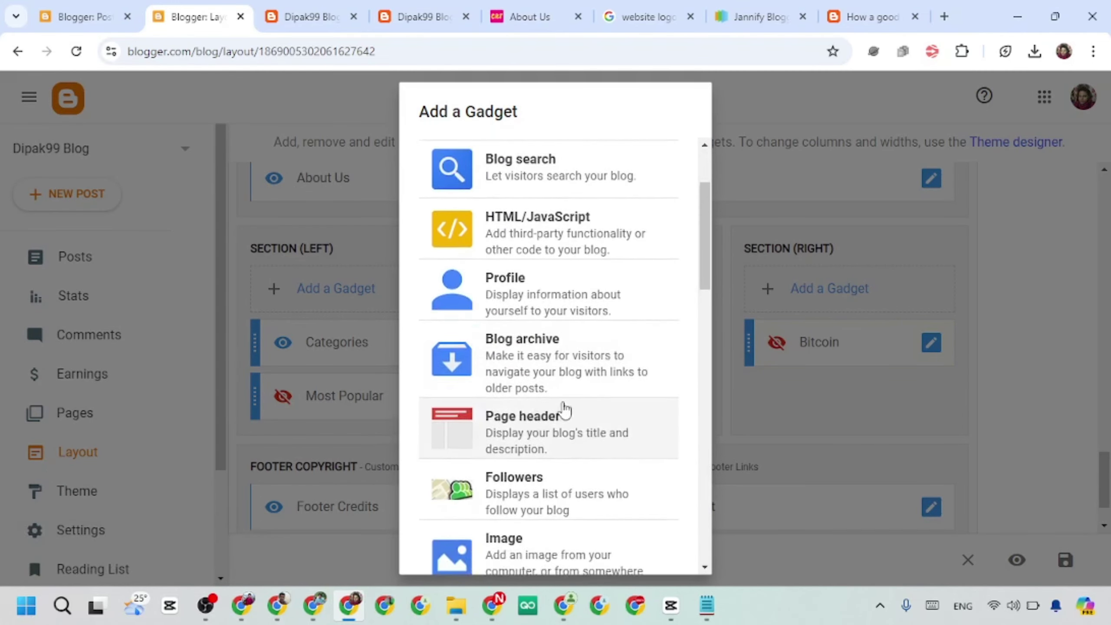
scroll(564, 374, up, 3)
click(523, 245)
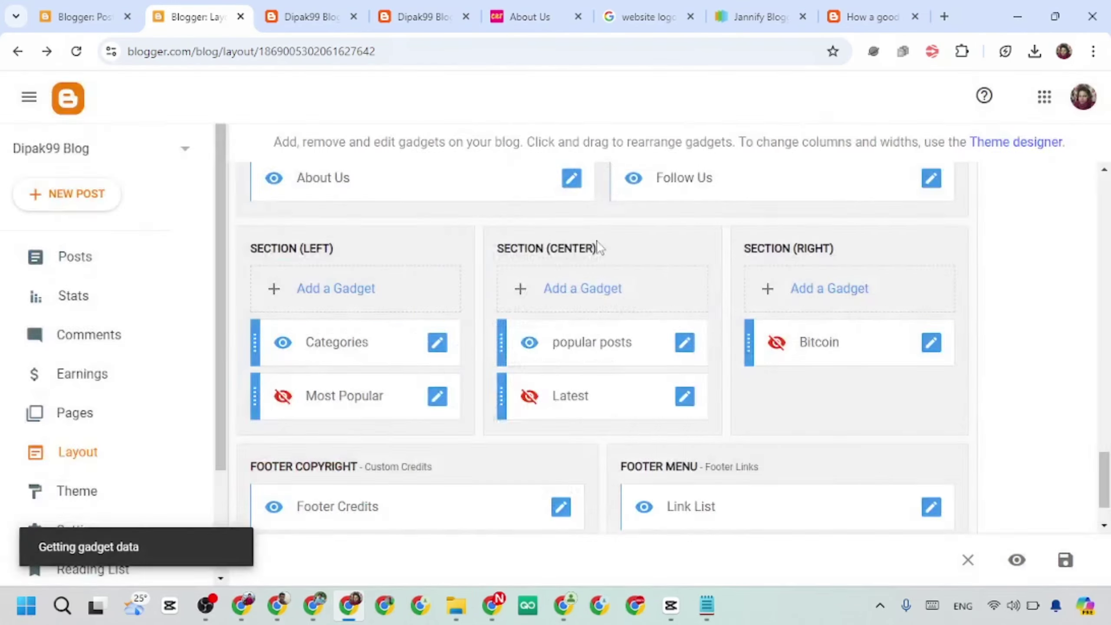
drag(460, 345, 534, 342)
key(BackSpace)
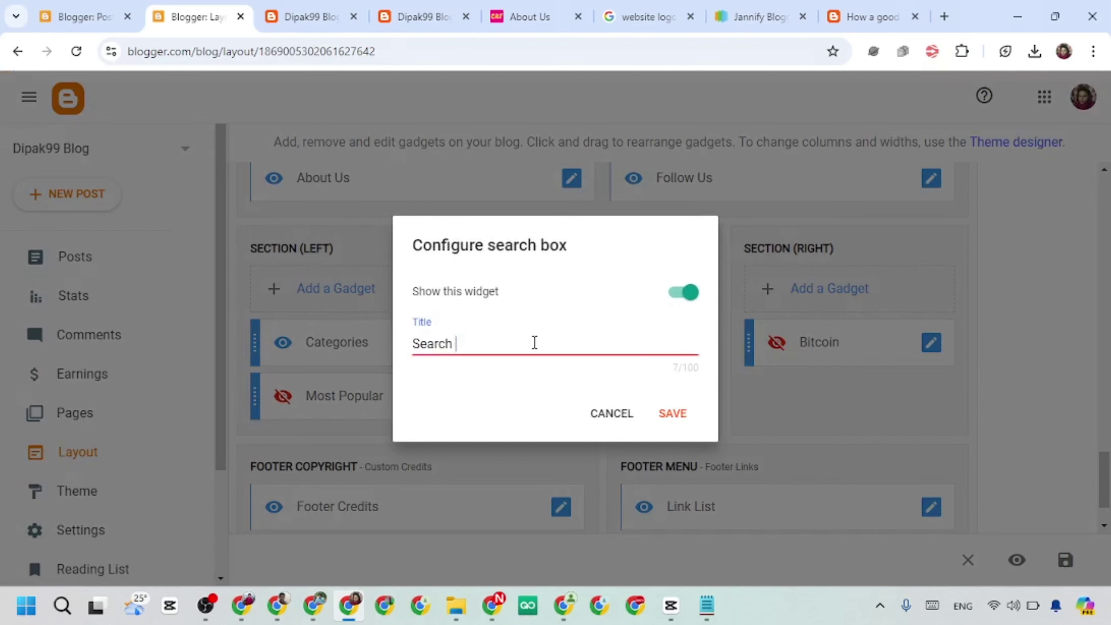
click(673, 416)
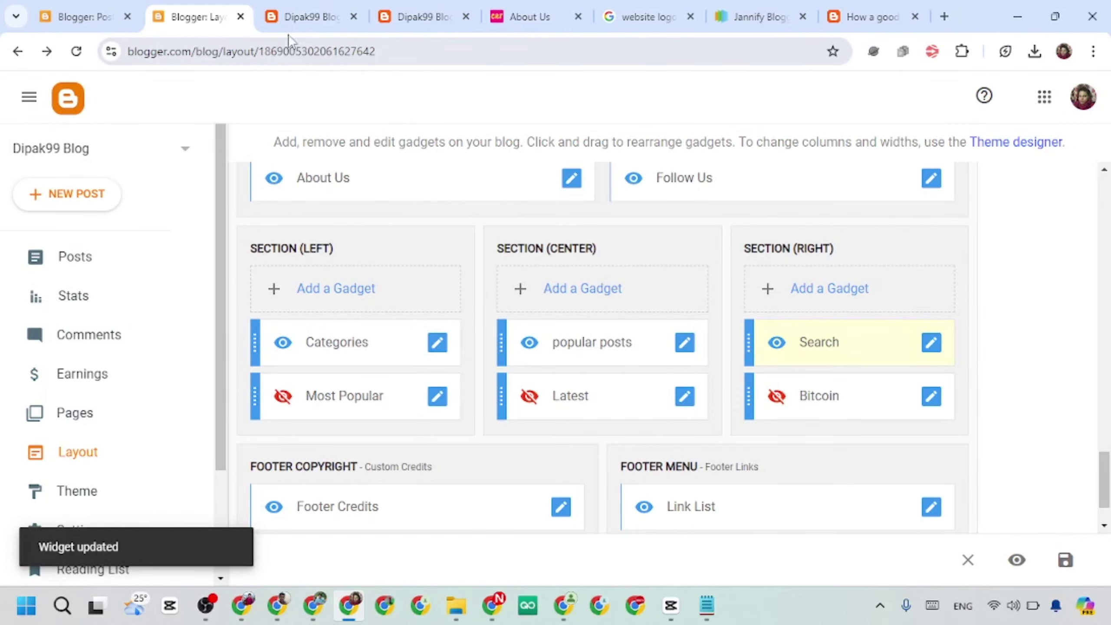
click(302, 16)
key(F5)
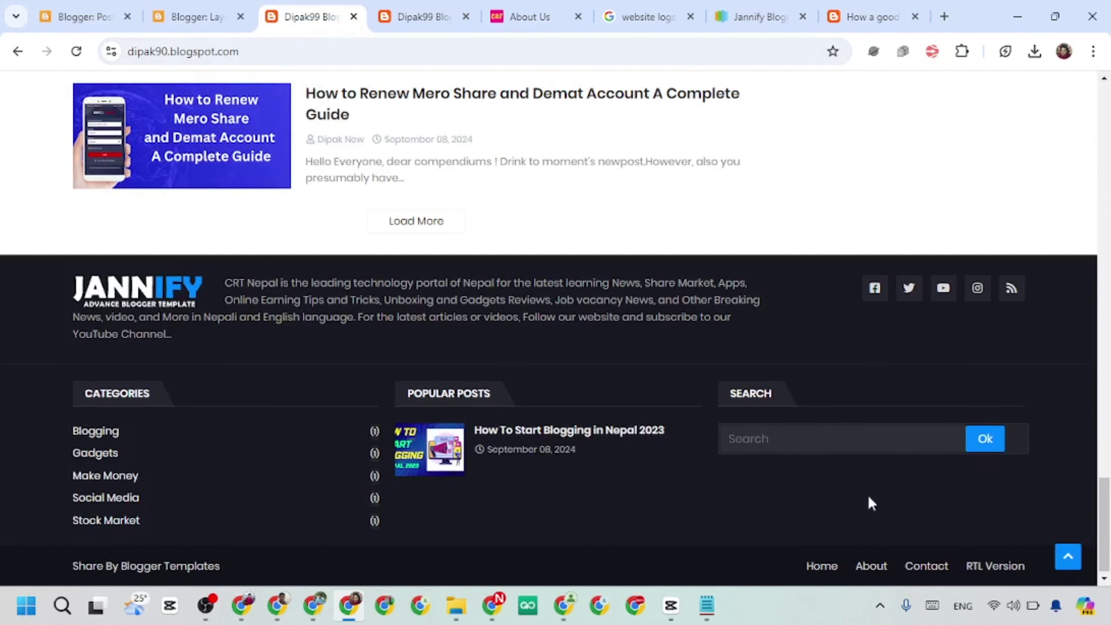
Add a Followers gadget to Section (Right), keeping the title Followers, and save it.
click(197, 16)
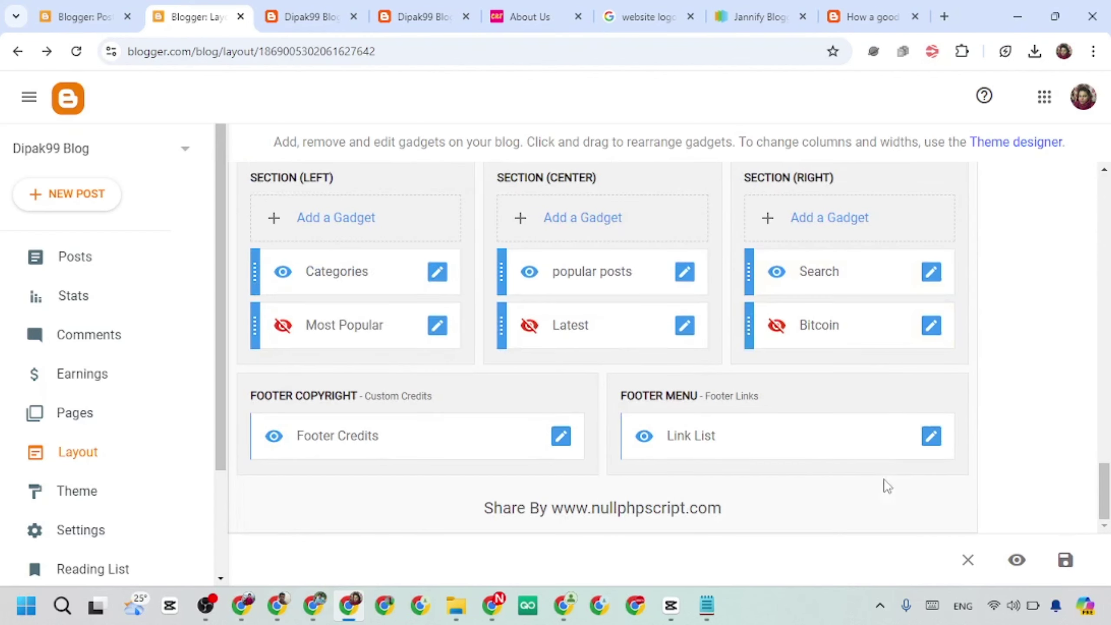
click(826, 219)
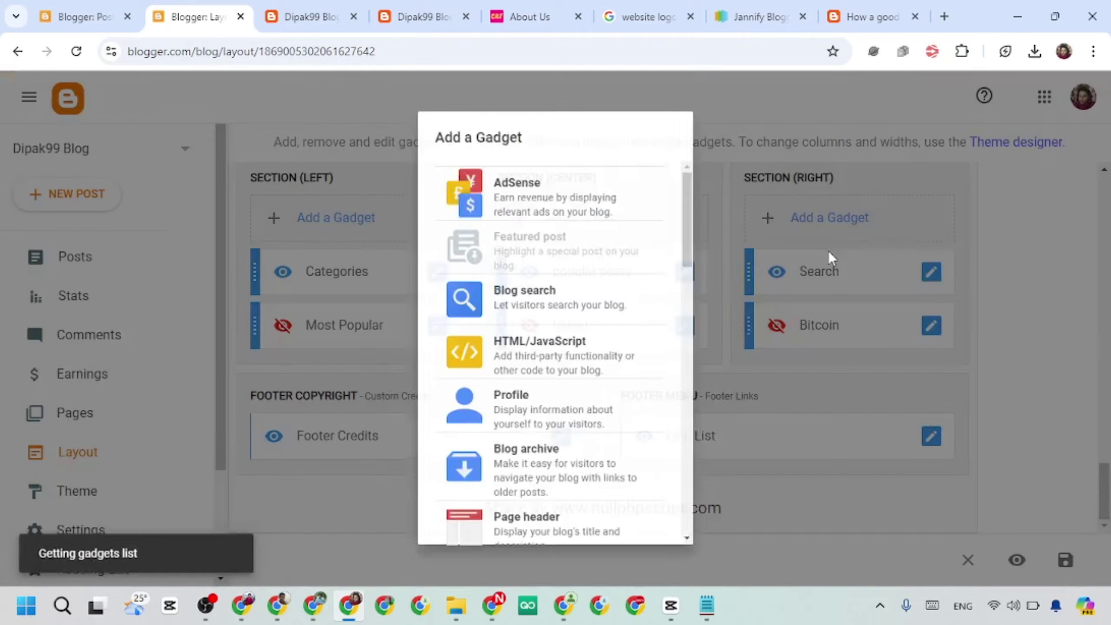
scroll(593, 401, down, 5)
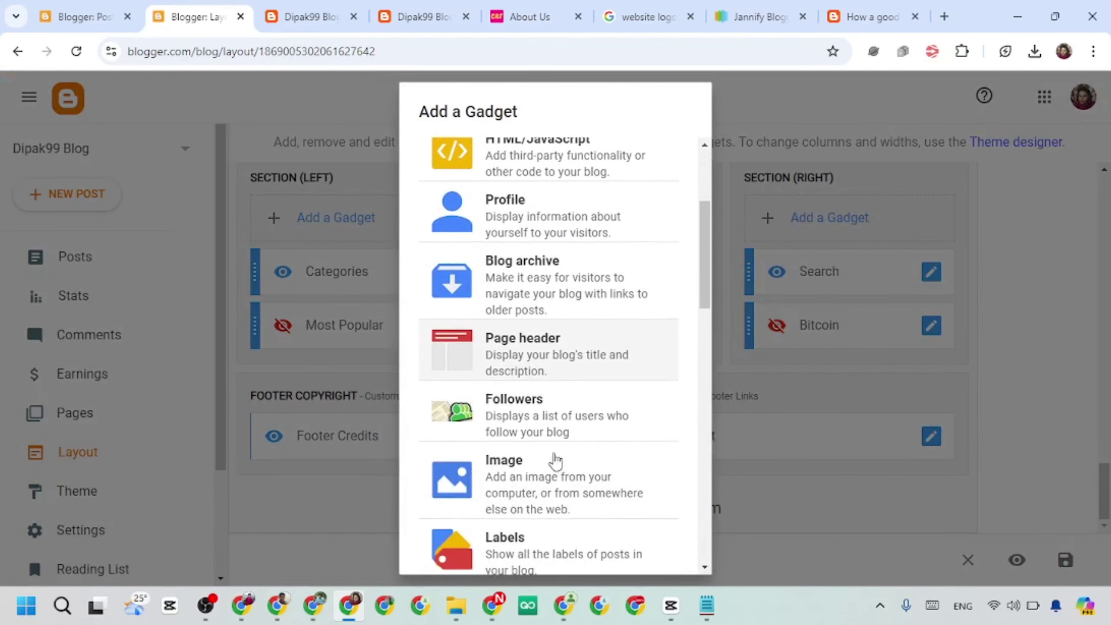
click(511, 426)
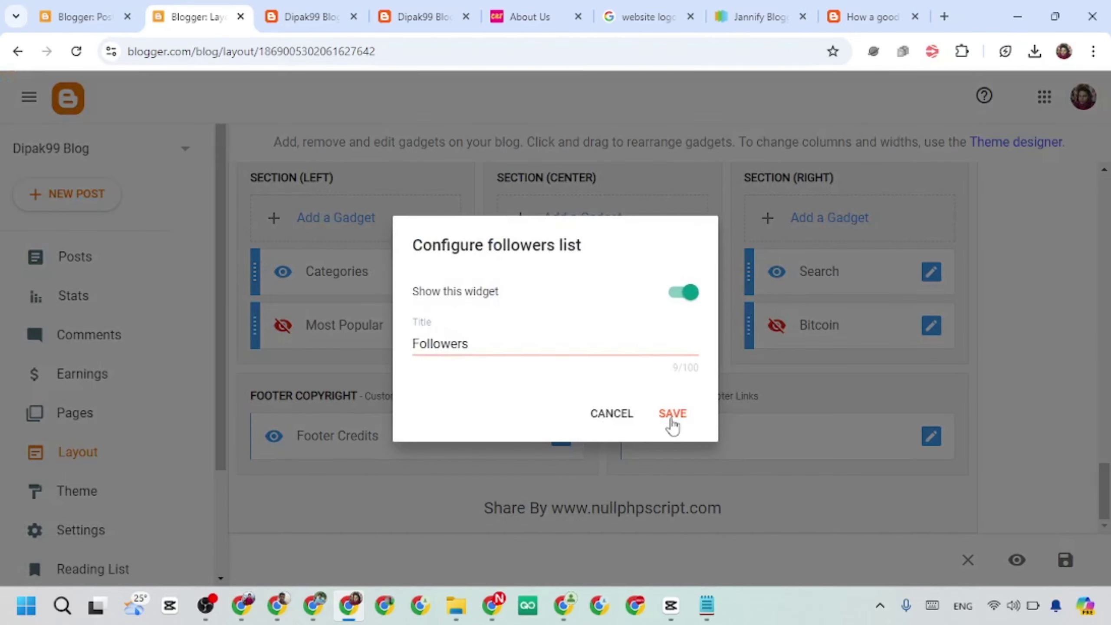
click(672, 420)
Remove the Bitcoin gadget from Section (Right) and confirm the removal.
drag(855, 218, 860, 313)
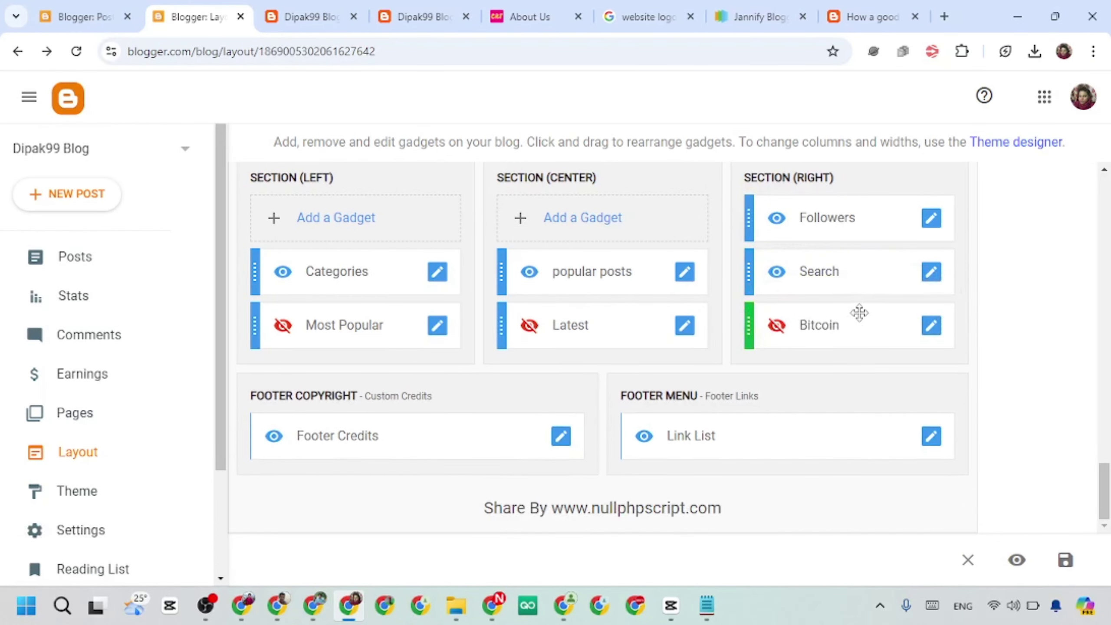
mouse_move(840, 270)
mouse_down()
mouse_move(875, 179)
mouse_move(853, 270)
mouse_up()
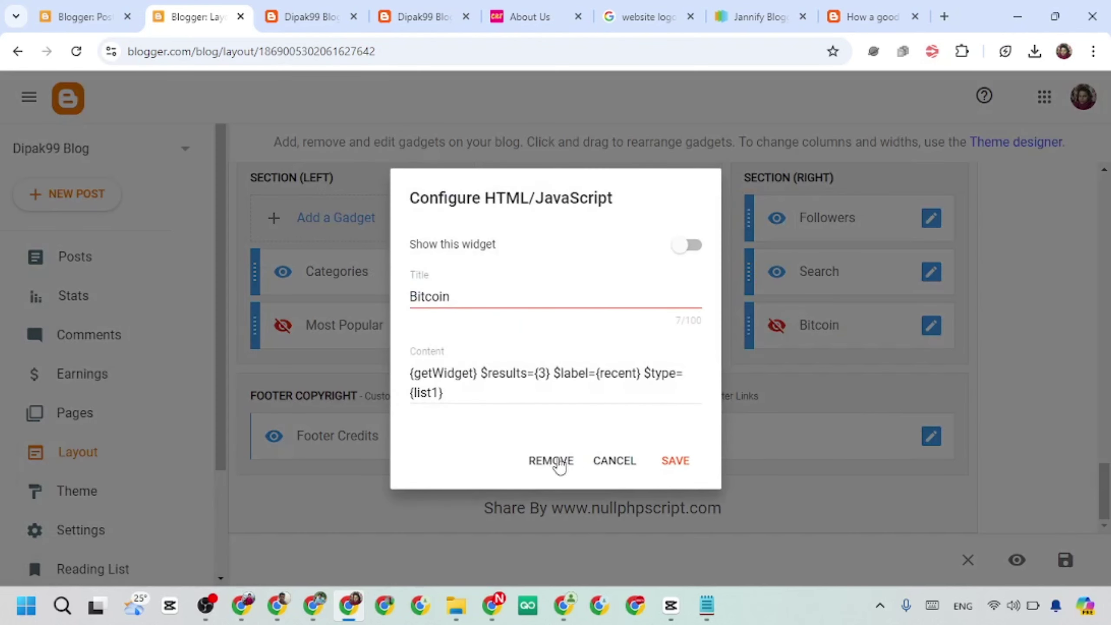
click(550, 460)
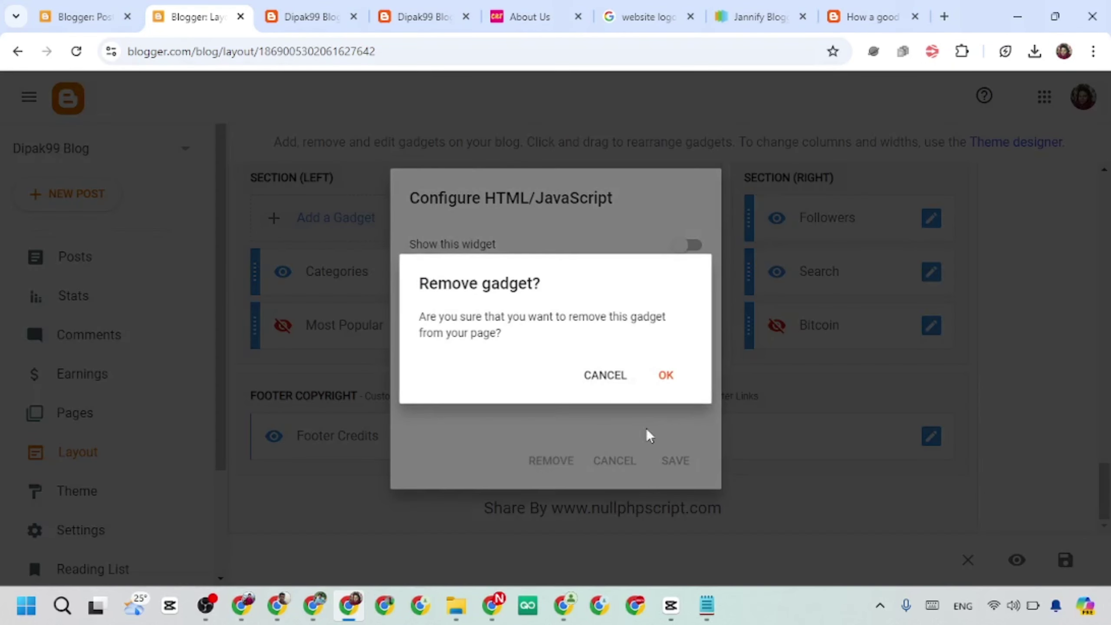
click(678, 376)
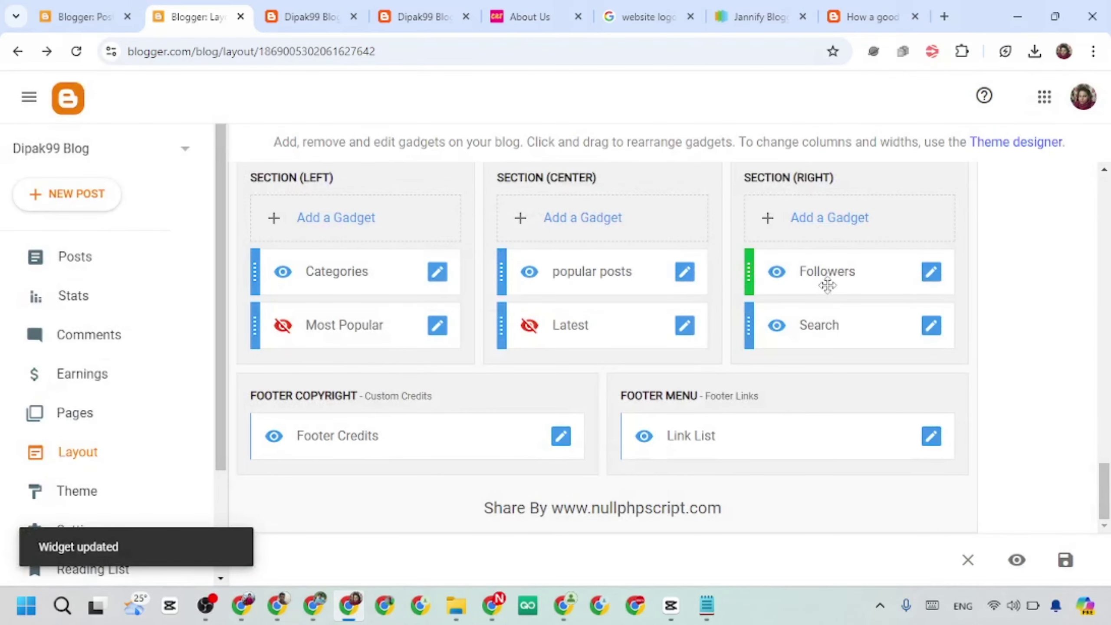
Move the Followers gadget below Search in Section (Right) and save the layout.
drag(828, 285, 833, 311)
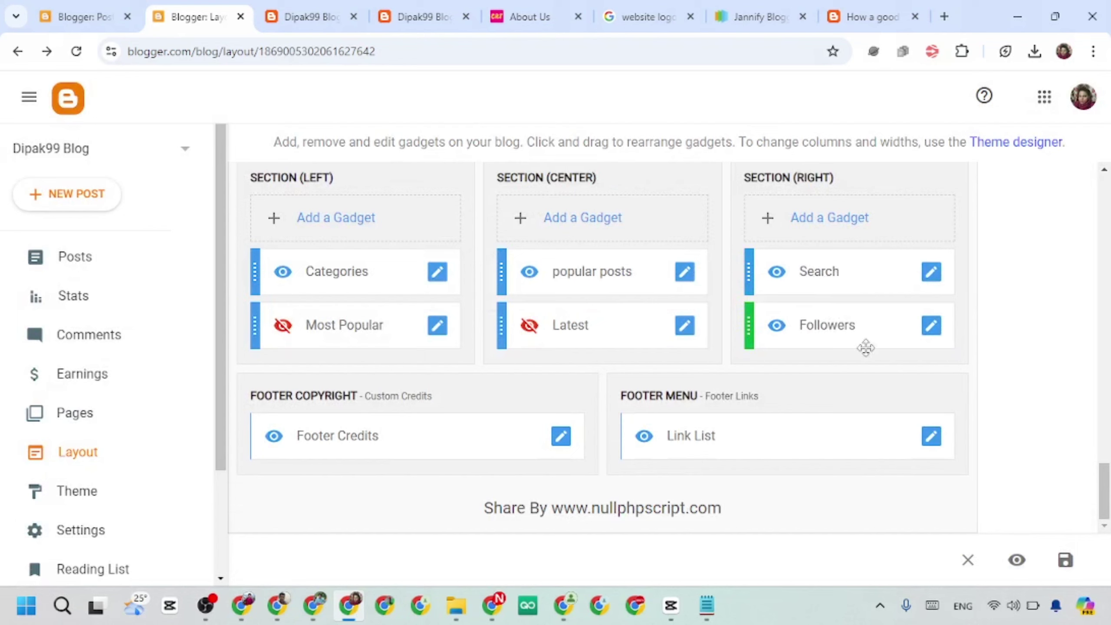
click(1069, 570)
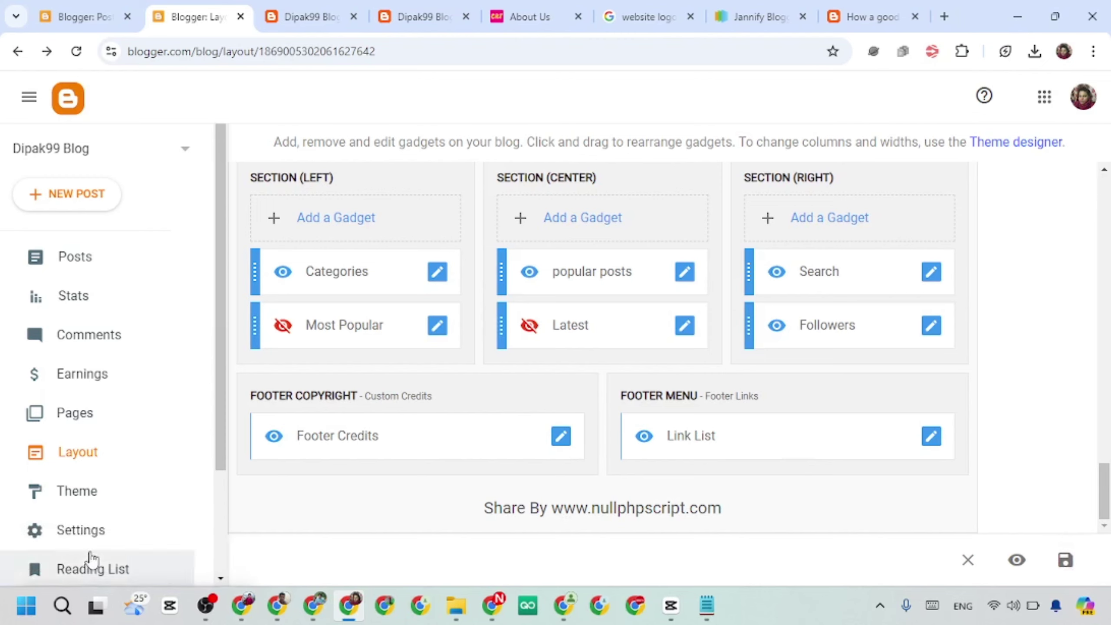
Reload the live blog and check the footer's Follow button, closing the follow confirmation without following.
click(305, 20)
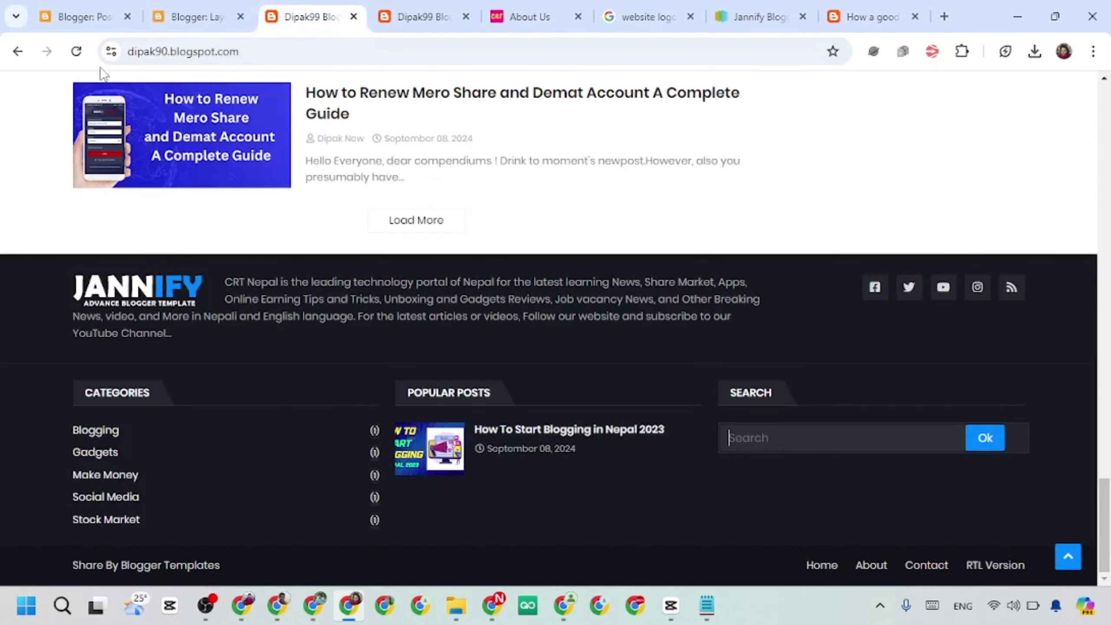
click(76, 51)
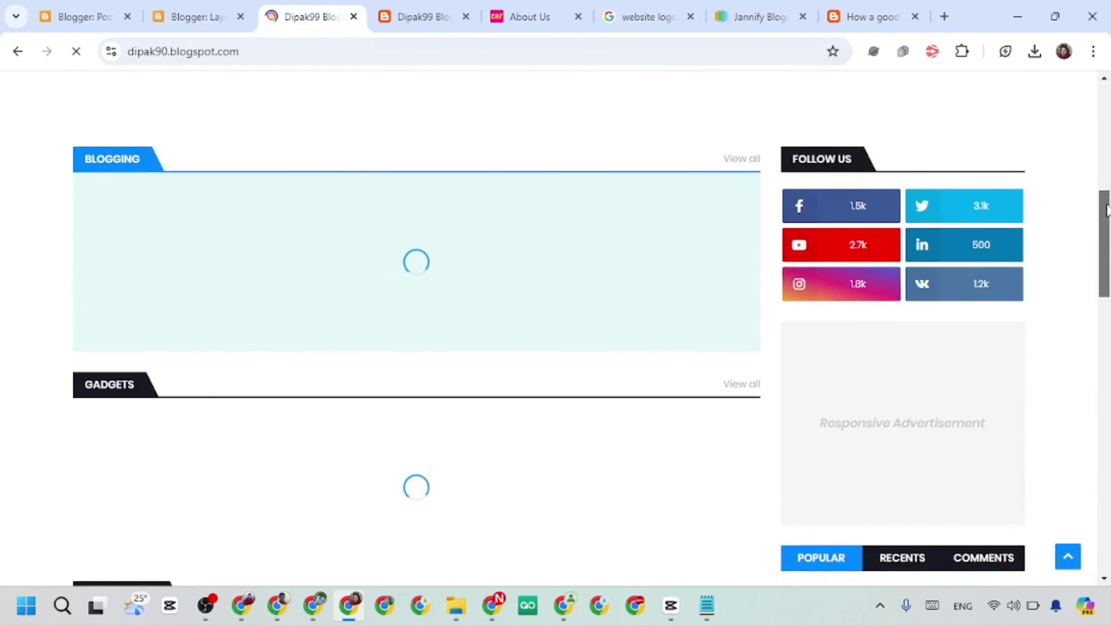
drag(1106, 210, 1105, 499)
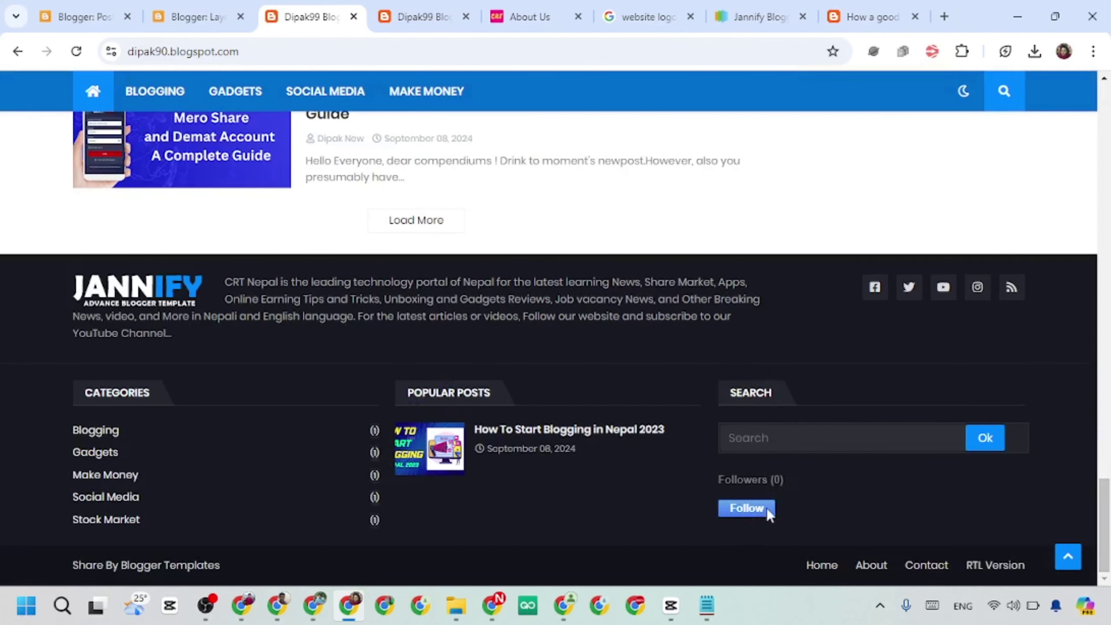
click(747, 508)
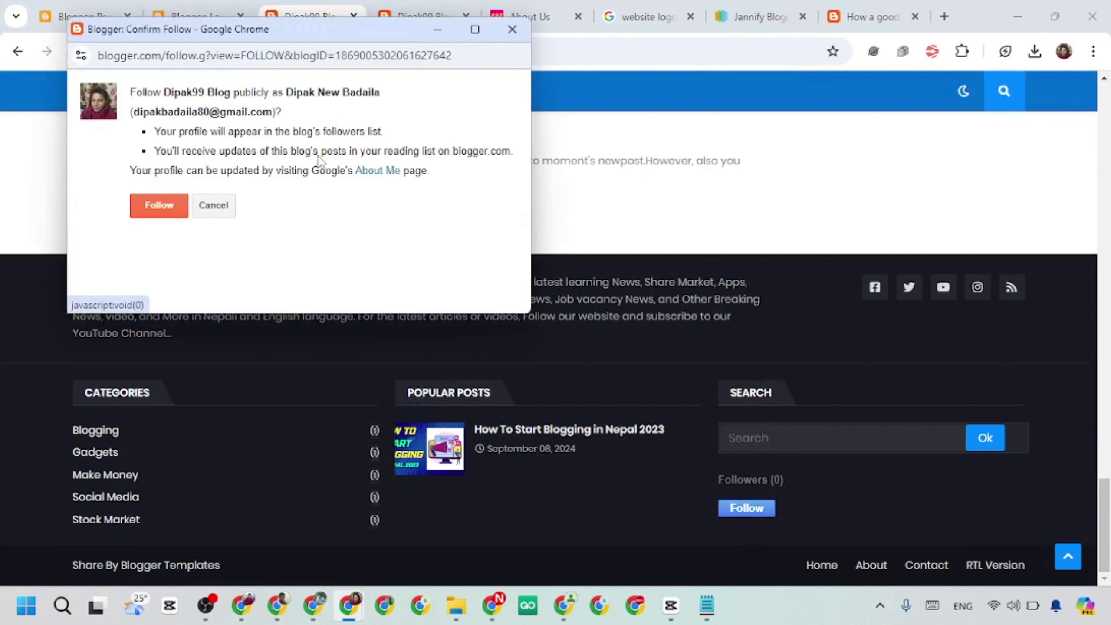
click(513, 30)
click(195, 17)
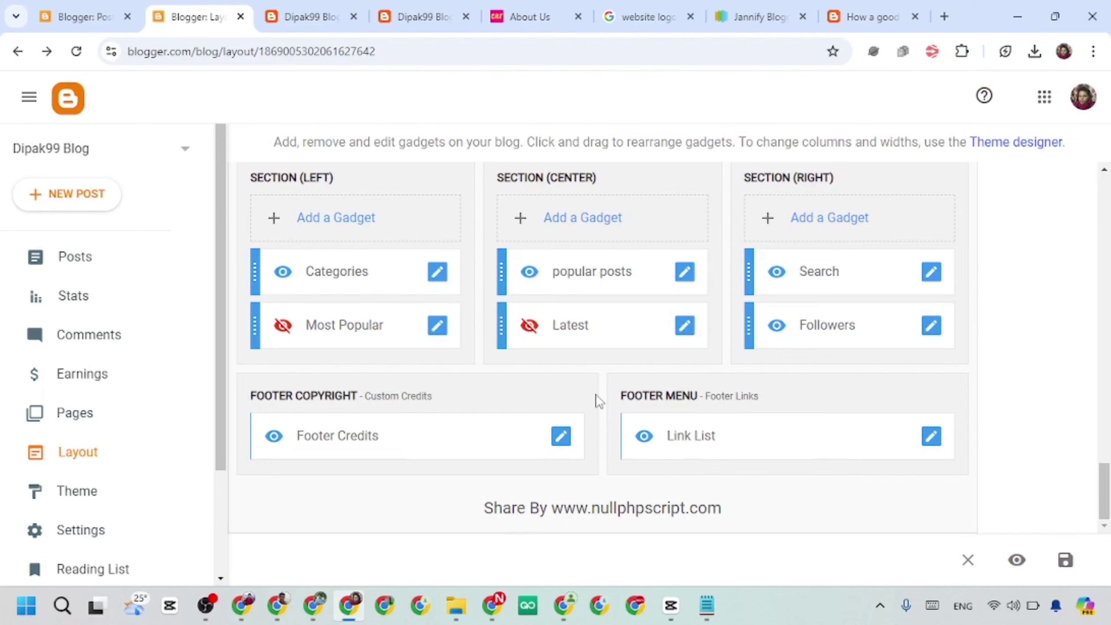
click(556, 440)
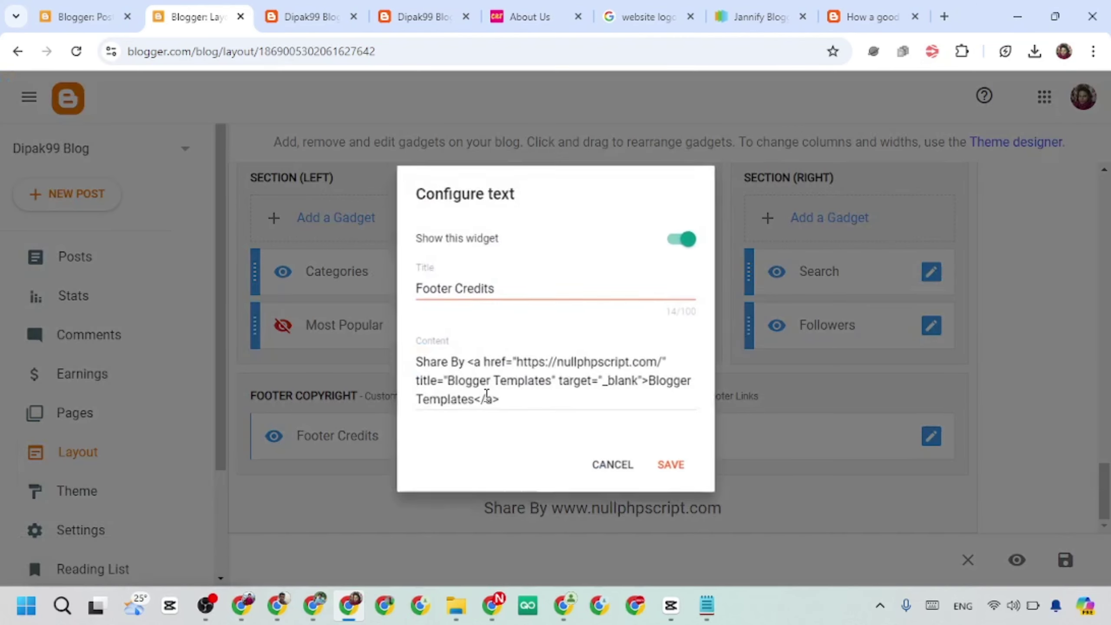
click(309, 17)
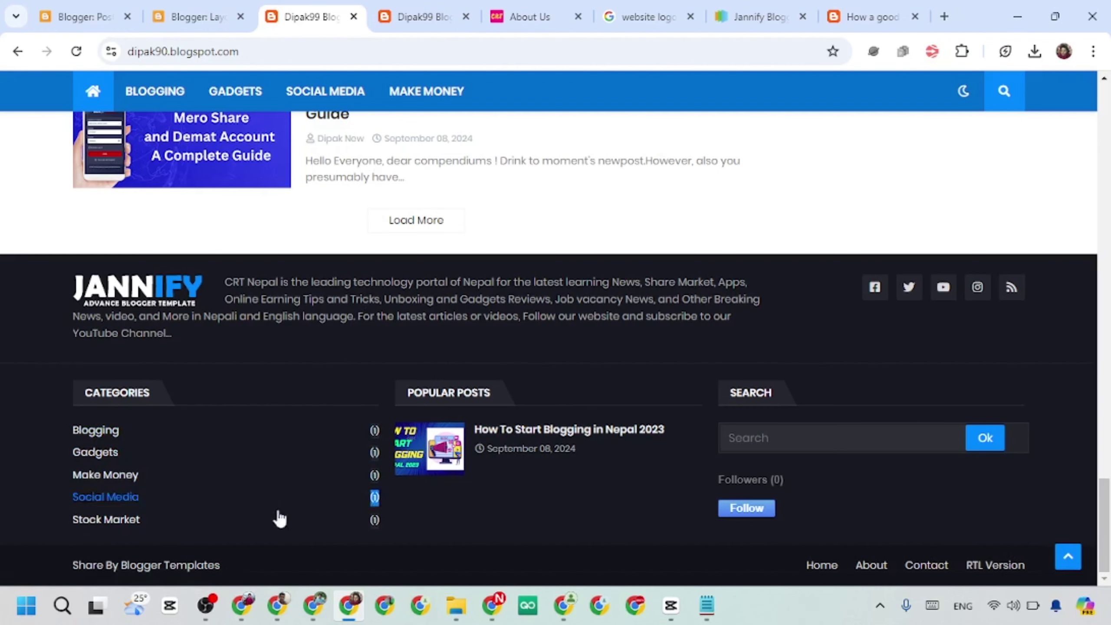
key(ctrl+shift+Tab)
drag(514, 404, 406, 374)
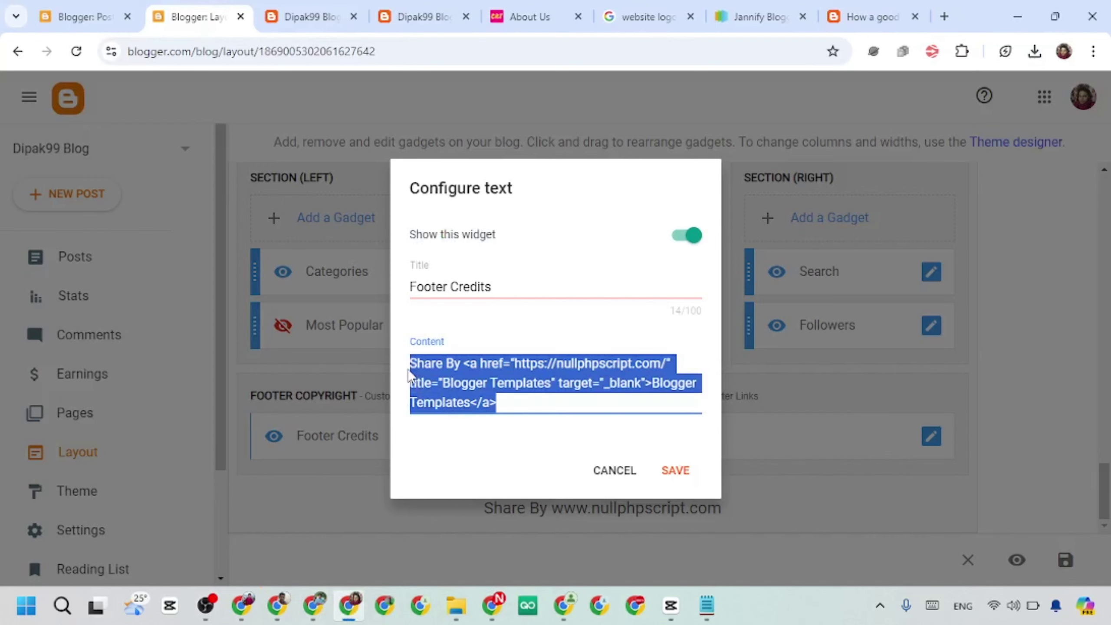
key(BackSpace)
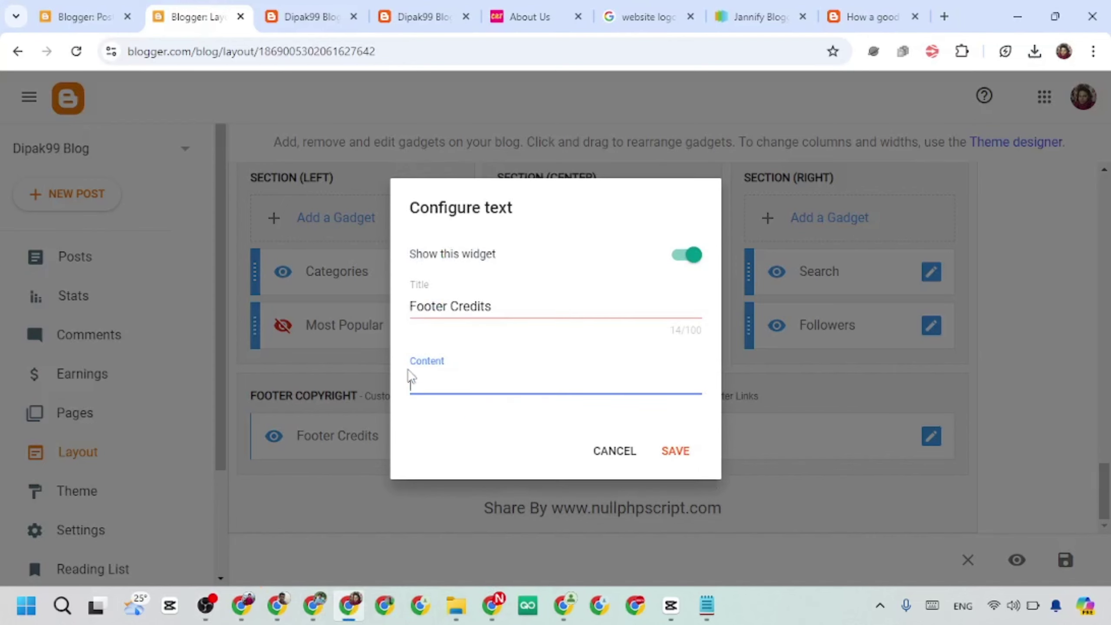
text(Copyright © 2024 <a href='https://crtnepal.com/'>CRT Nepal</a> All Right Reserved.)
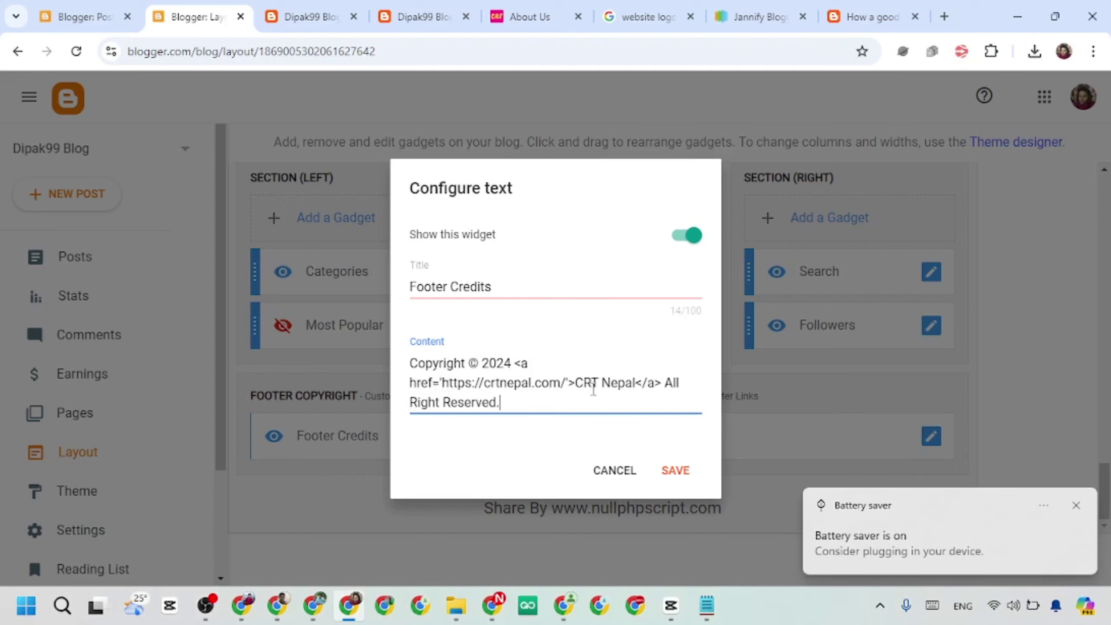
drag(575, 383, 630, 383)
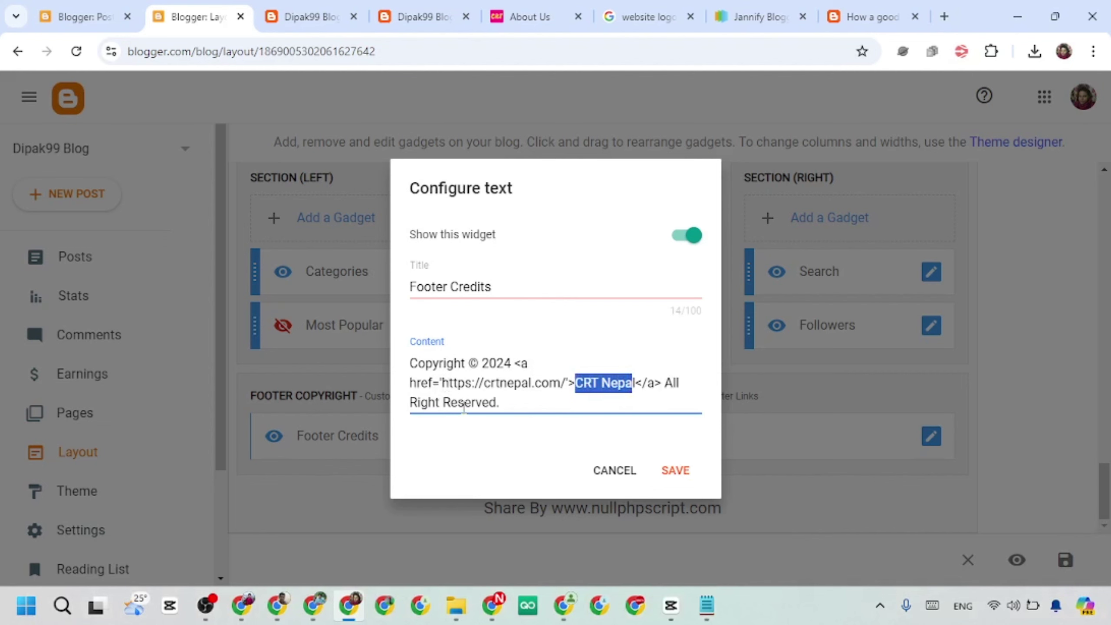
click(684, 478)
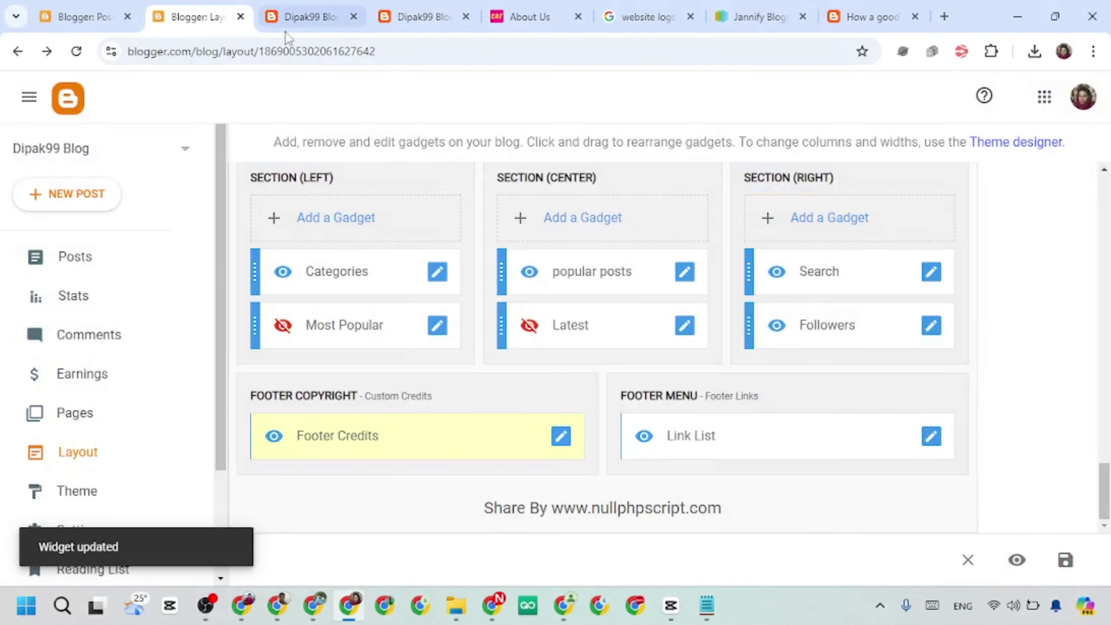
Reload the live blog, test the CRT Nepal link in the footer copyright line and return to the blog.
click(288, 22)
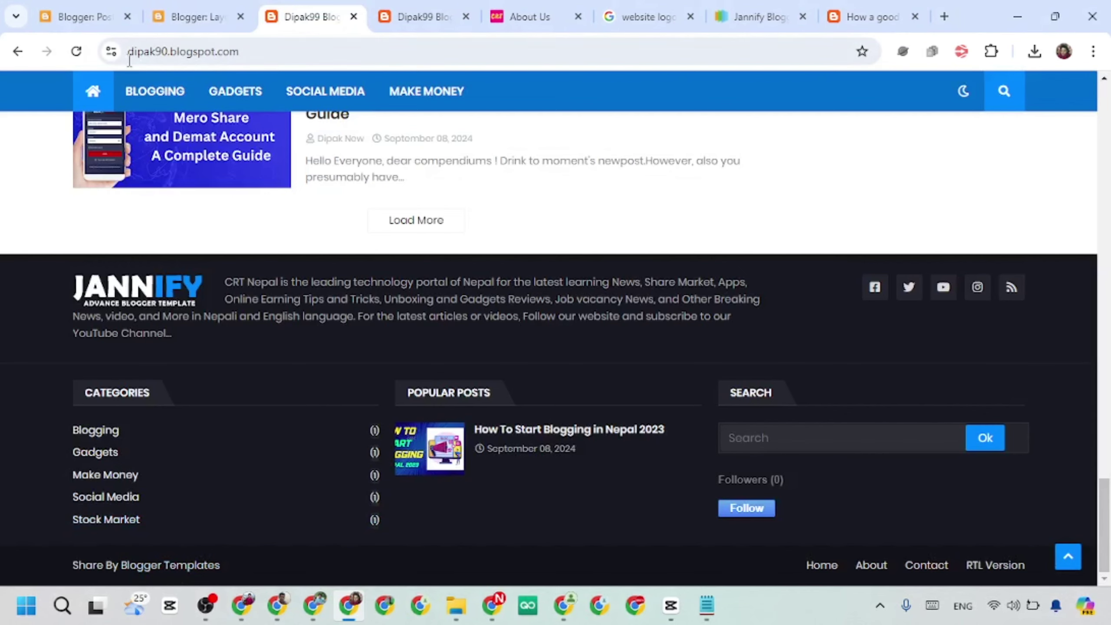
click(70, 53)
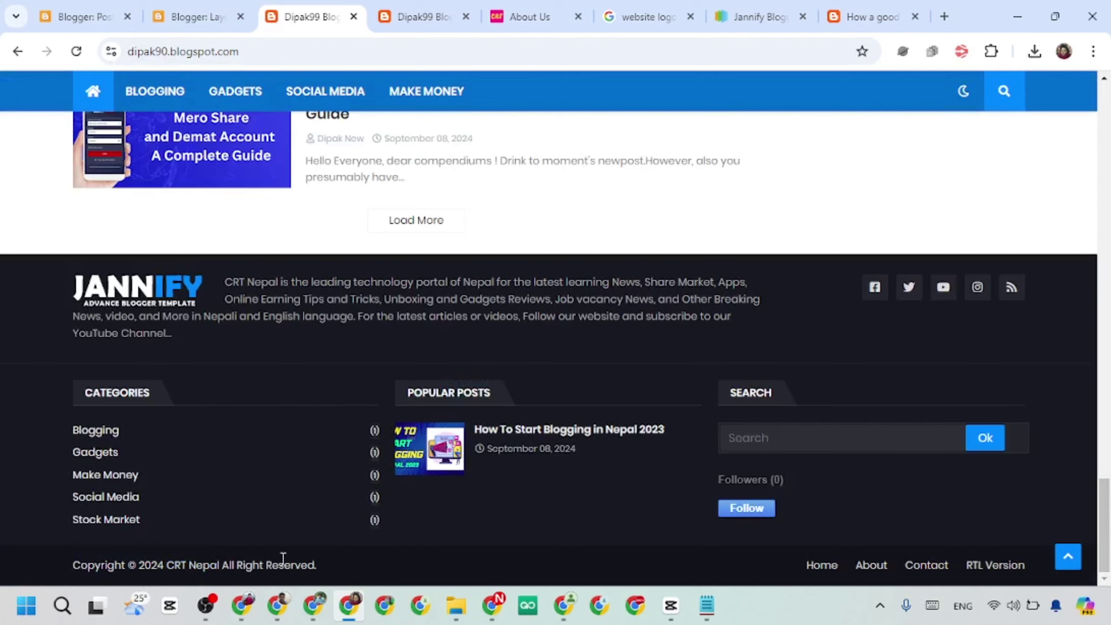
click(185, 565)
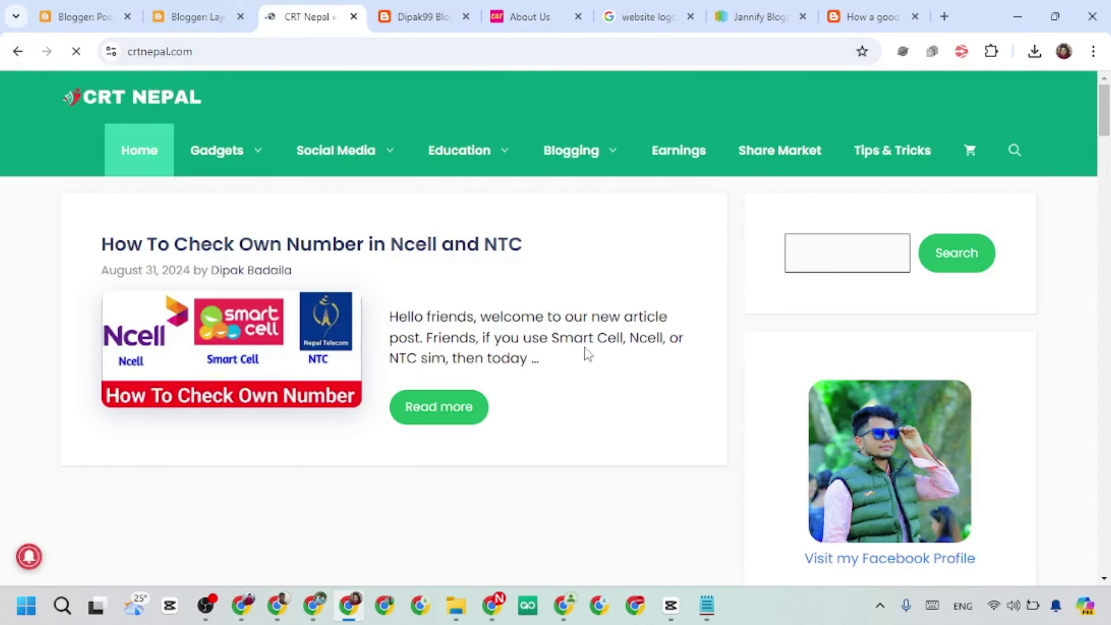
scroll(588, 354, down, 6)
scroll(514, 320, up, 5)
click(18, 51)
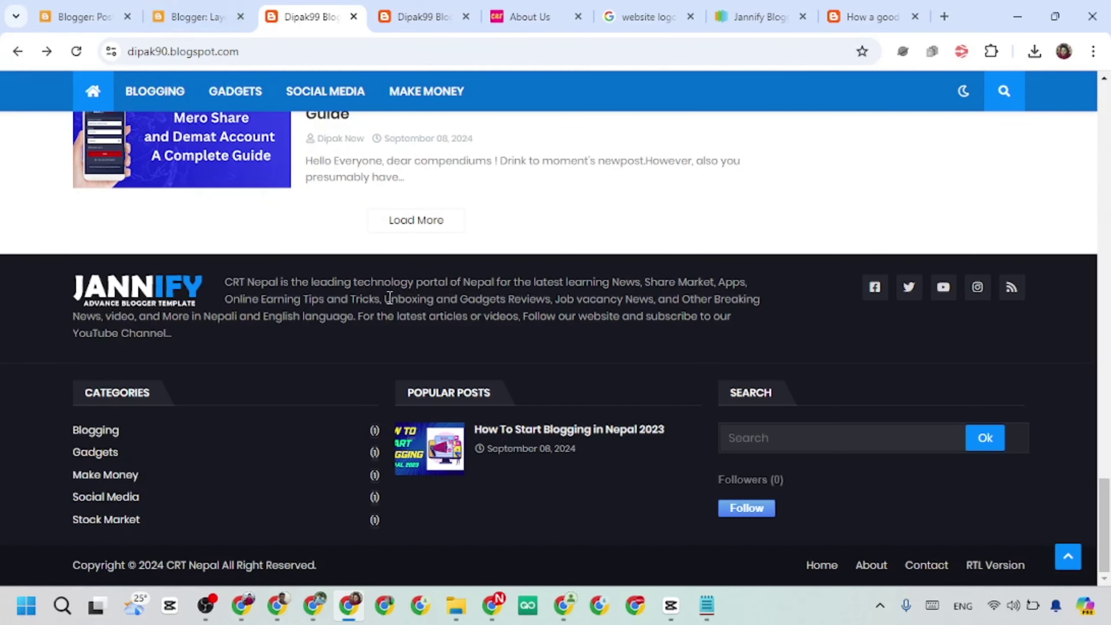
Delete the RTL Version item from the Footer Menu's link list.
click(197, 16)
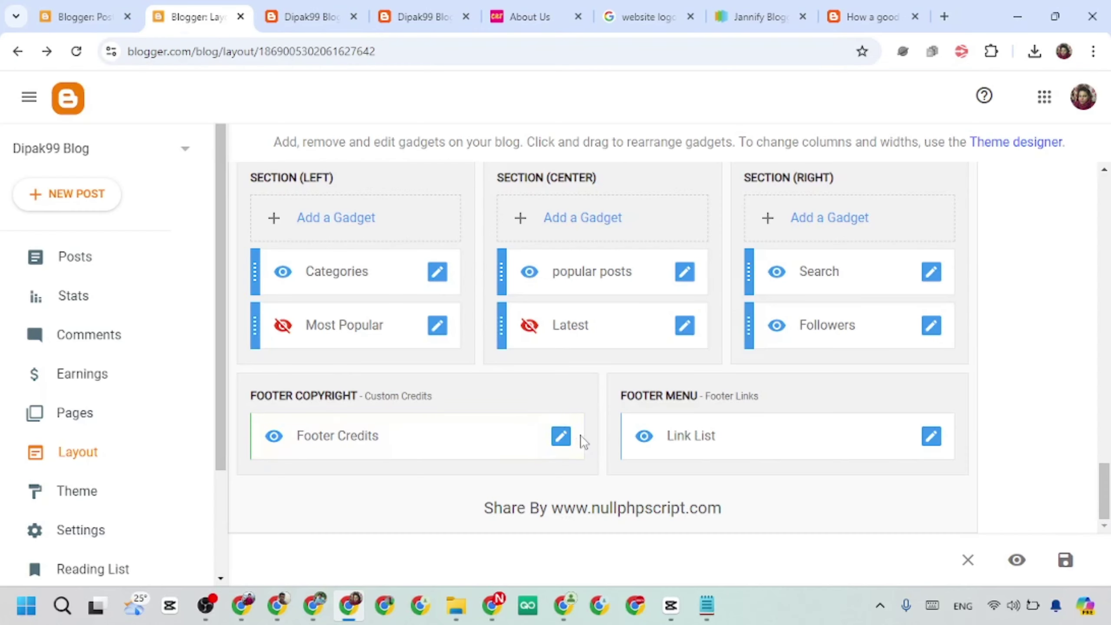
click(932, 440)
scroll(559, 387, down, 5)
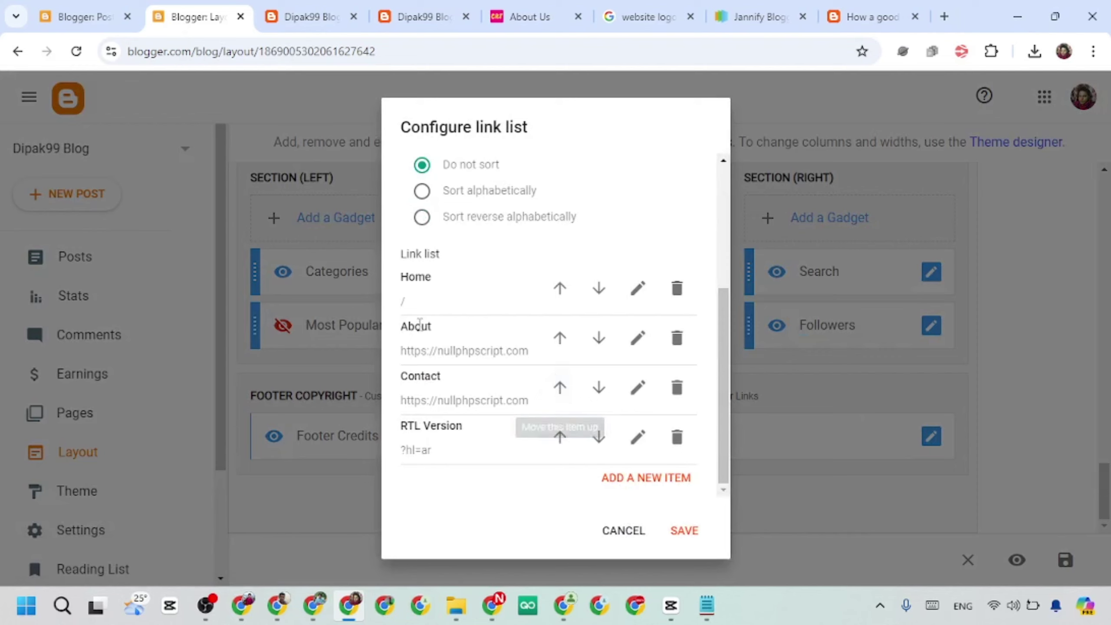
click(678, 438)
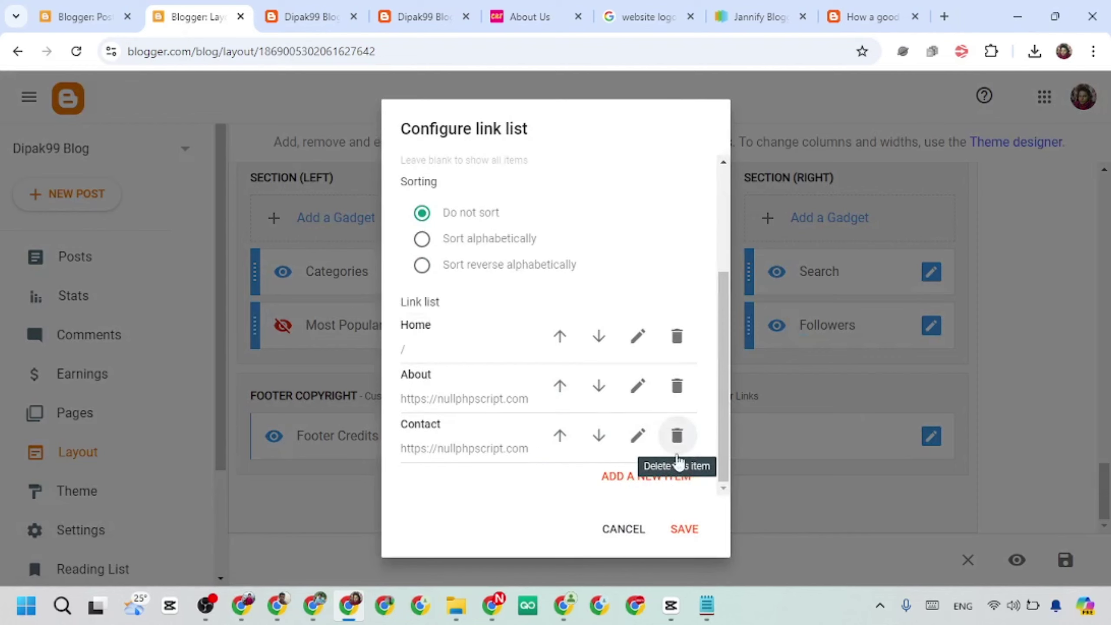
Add a Privacy Policy item with the site URL / to the Footer Menu's link list and save the item.
click(661, 477)
click(453, 303)
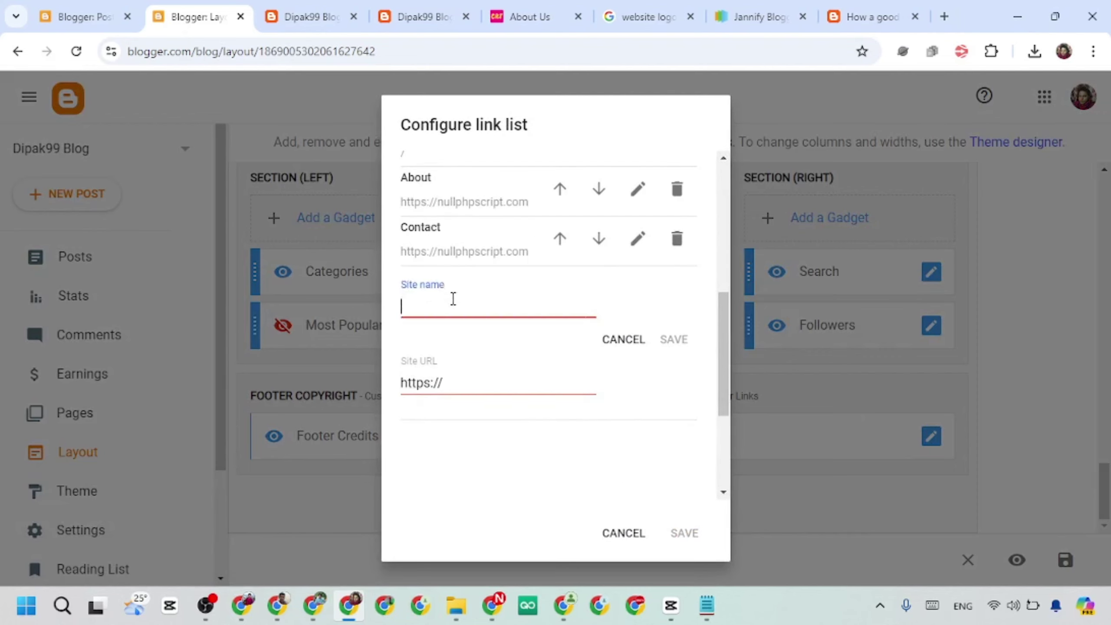
text(Privacy Polic)
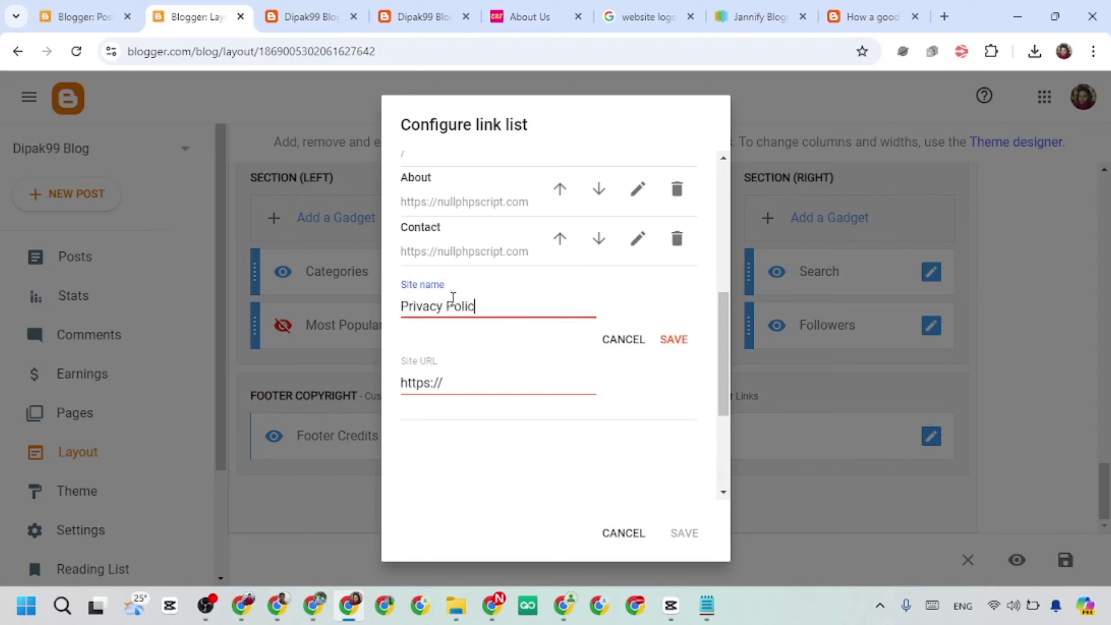
text(y)
click(463, 385)
key(shift+Left)
key(shift+Left)
key(shift+Left)
key(shift+Left)
key(shift+Left)
key(shift+Left)
key(shift+Left)
key(shift+Left)
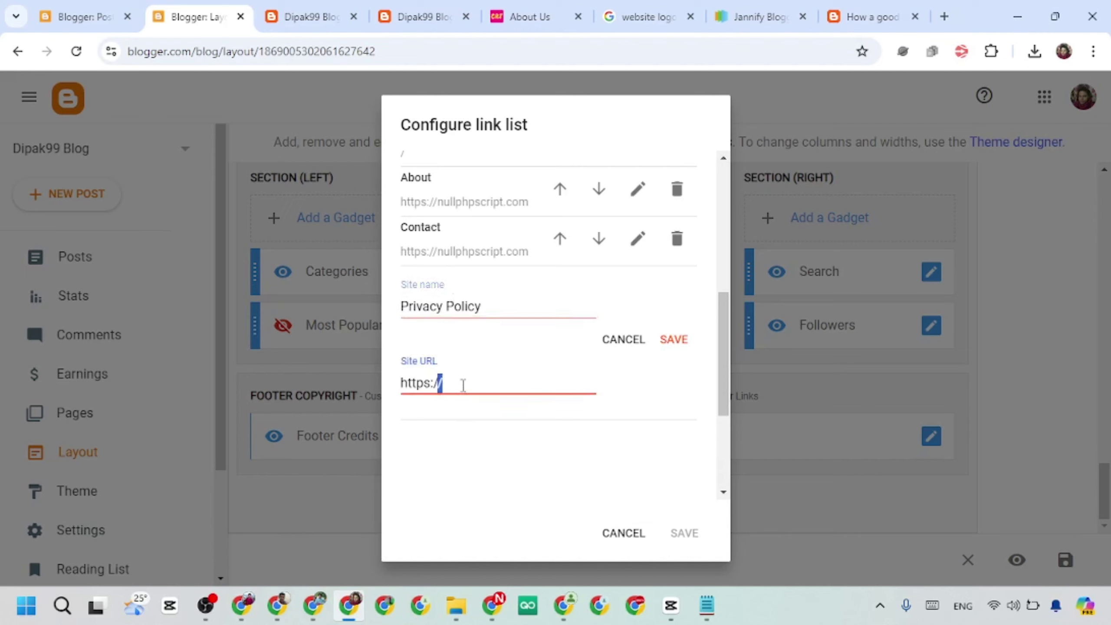
key(BackSpace)
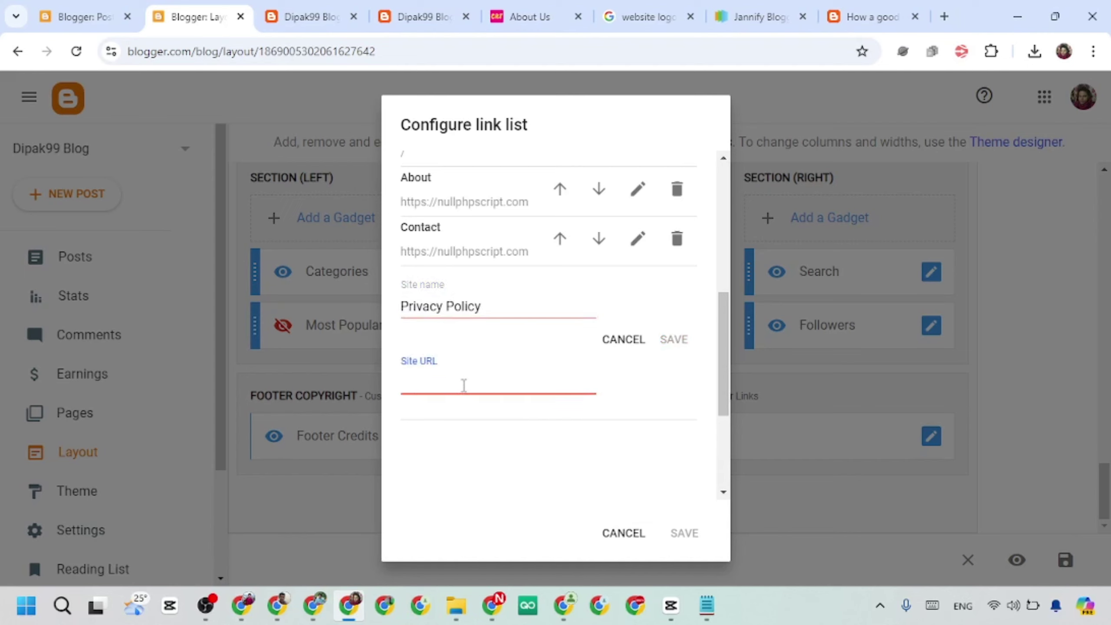
text(/)
click(668, 341)
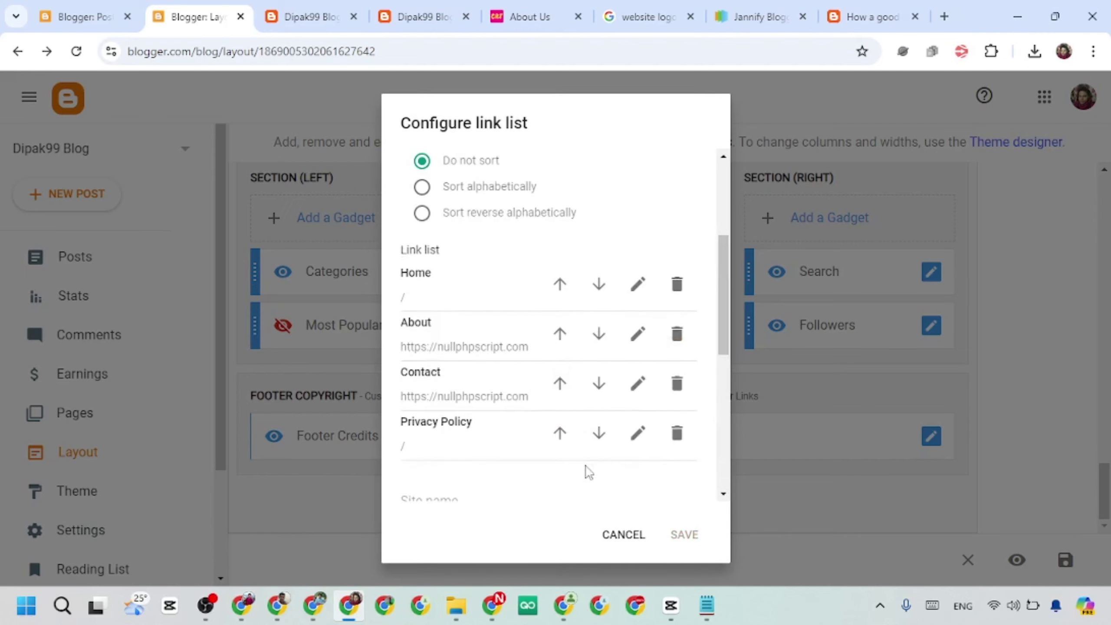
Enter Disclaiemr as the site name of another new item in the Footer Menu's link list.
scroll(486, 480, down, 3)
click(457, 370)
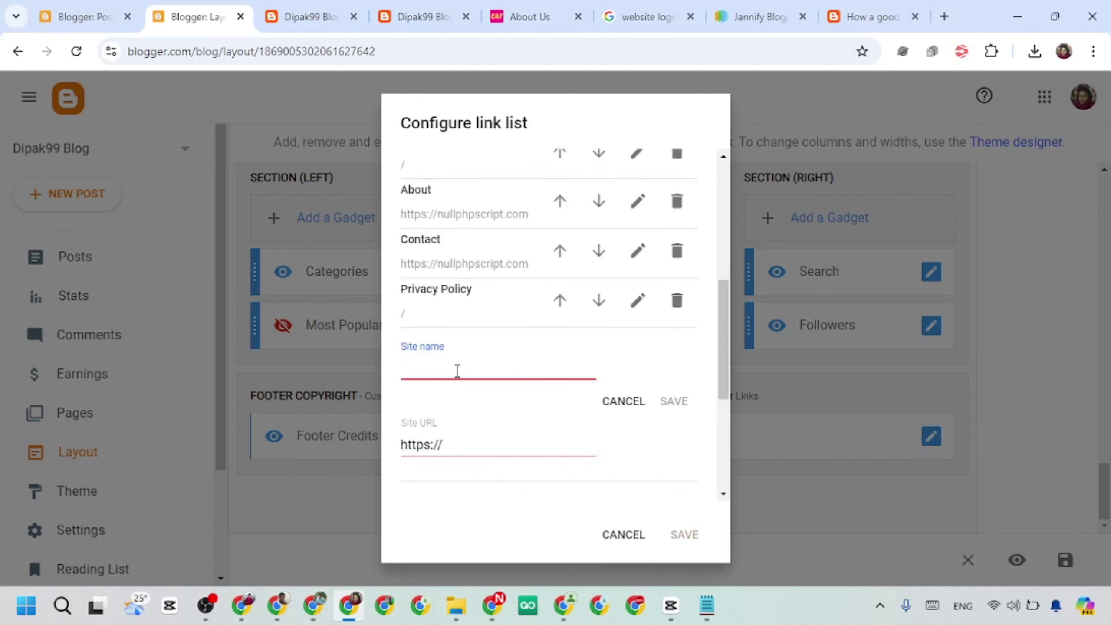
text(Disclaiemr)
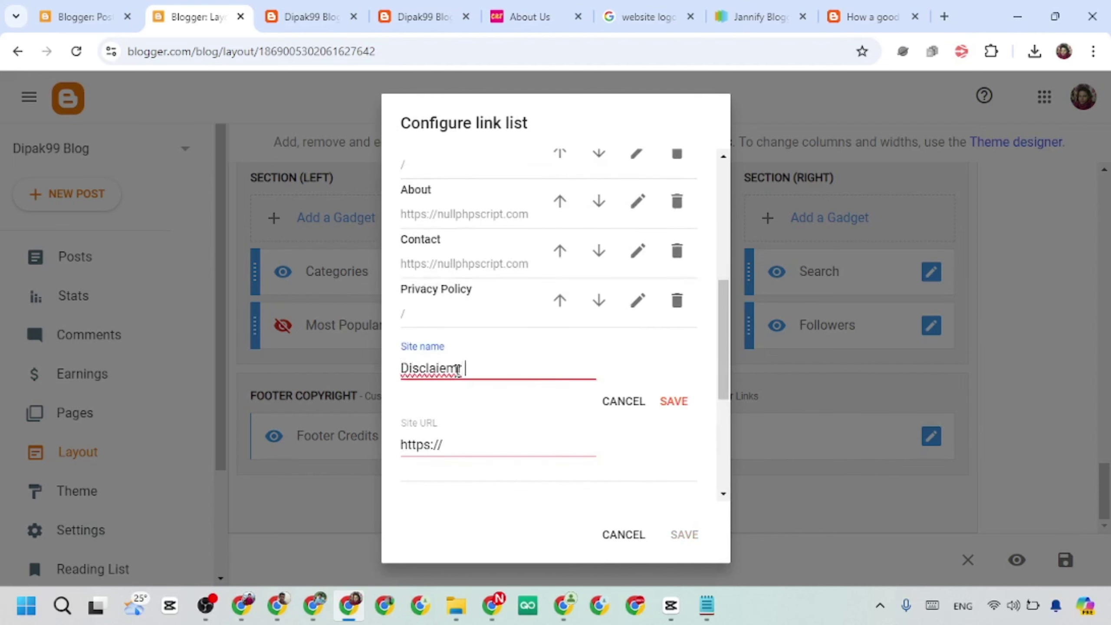
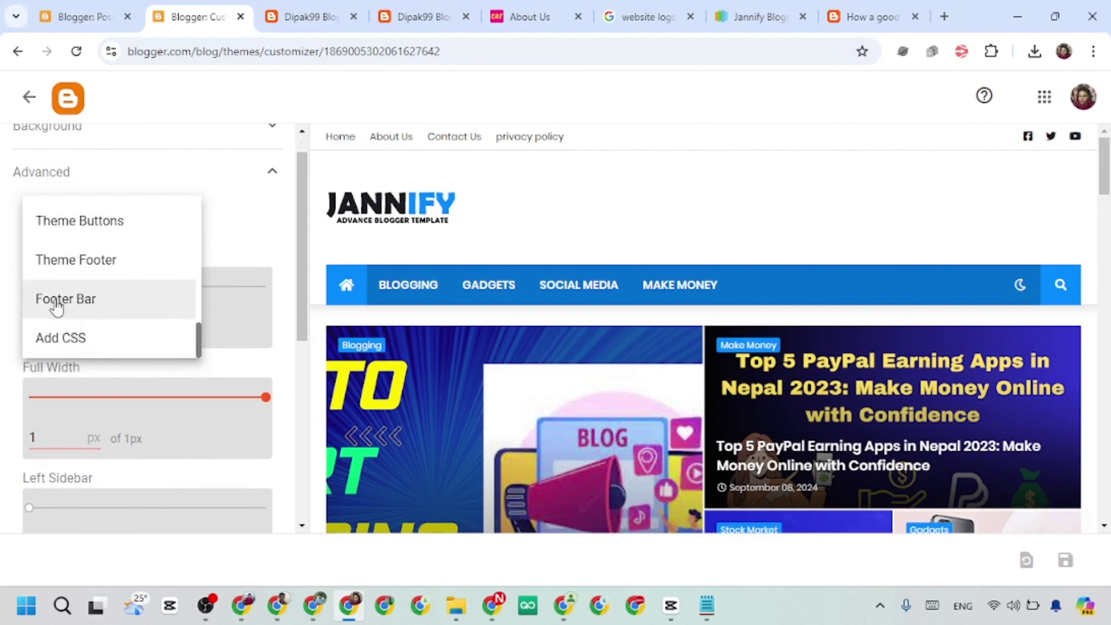
scroll(70, 282, up, 1)
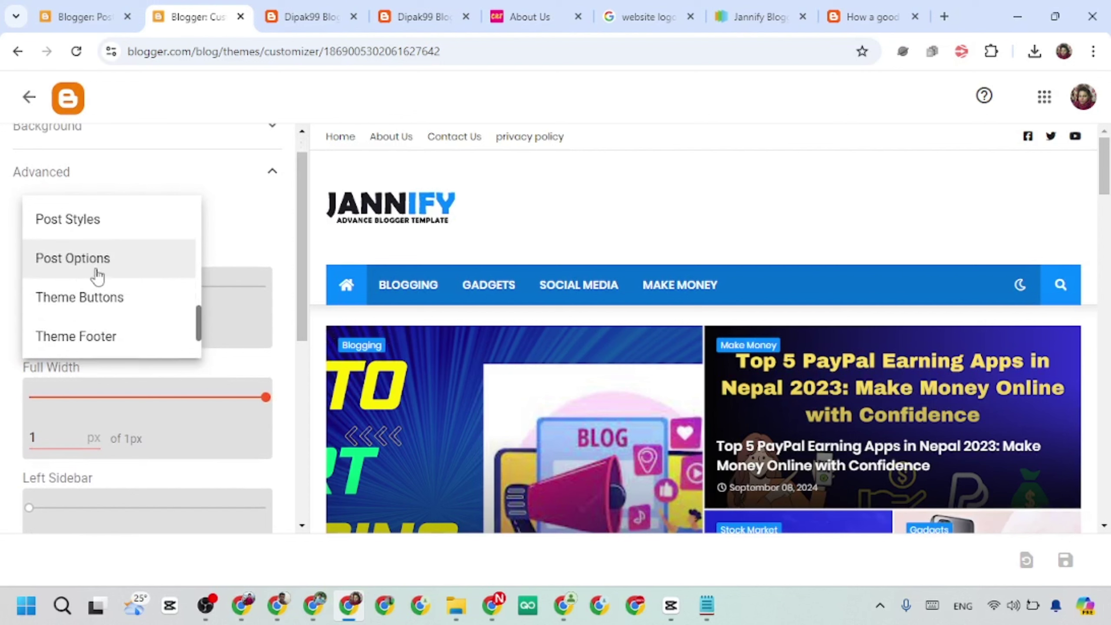
scroll(105, 278, up, 3)
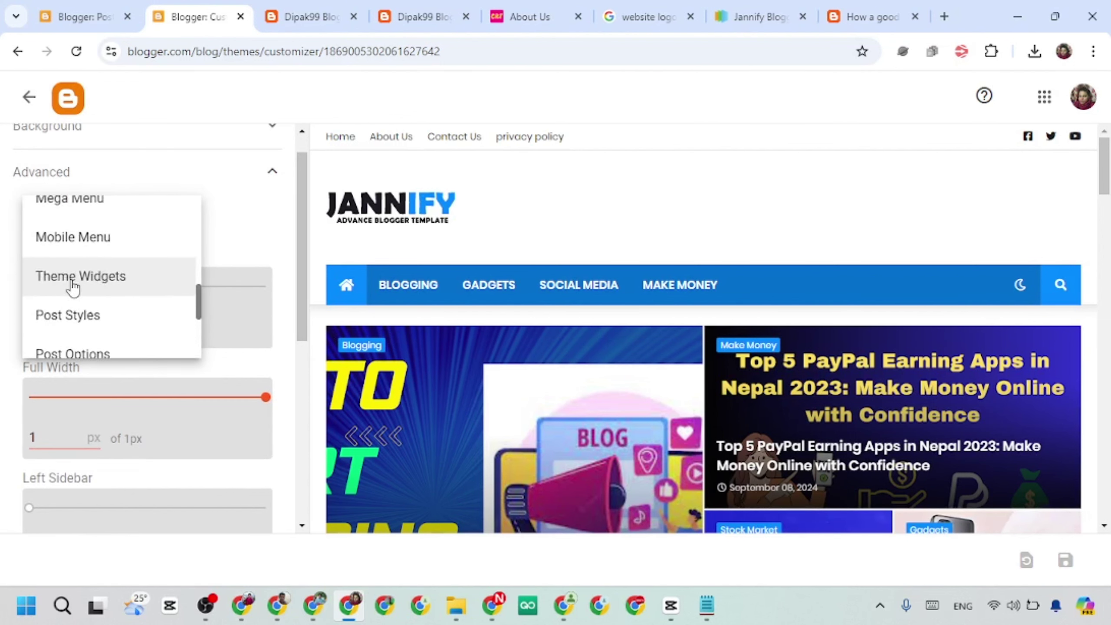
scroll(81, 297, up, 1)
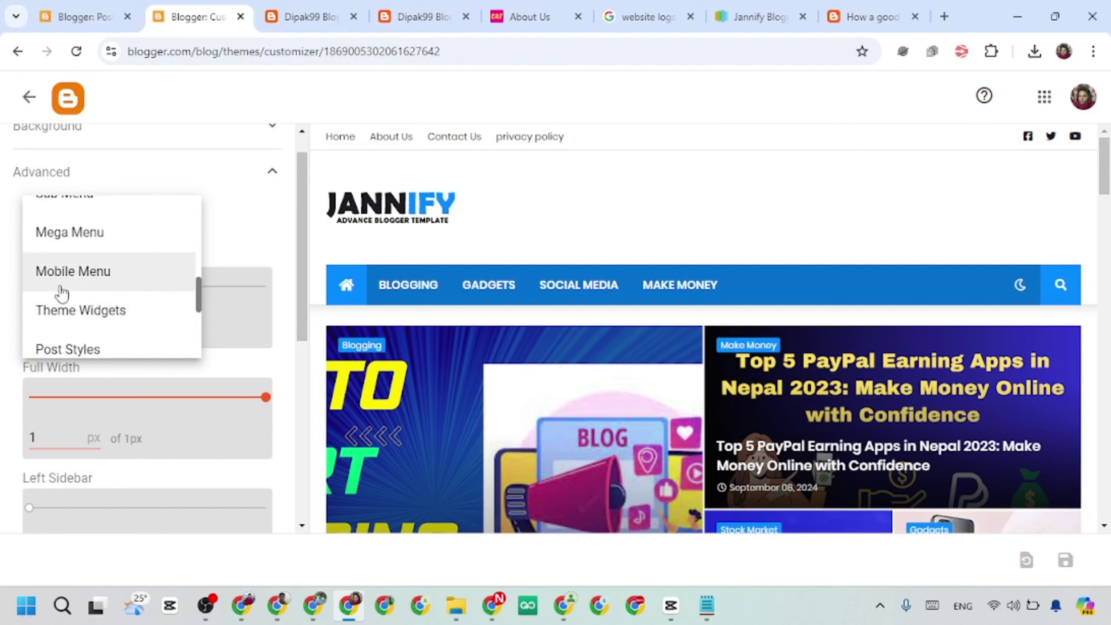
scroll(61, 293, up, 2)
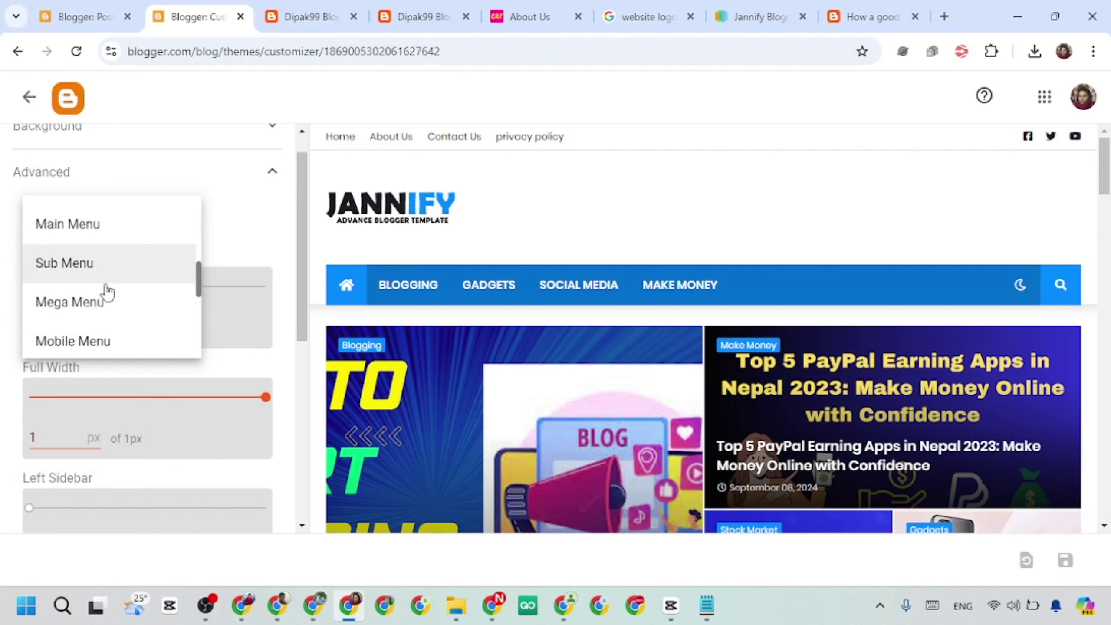
scroll(128, 276, up, 3)
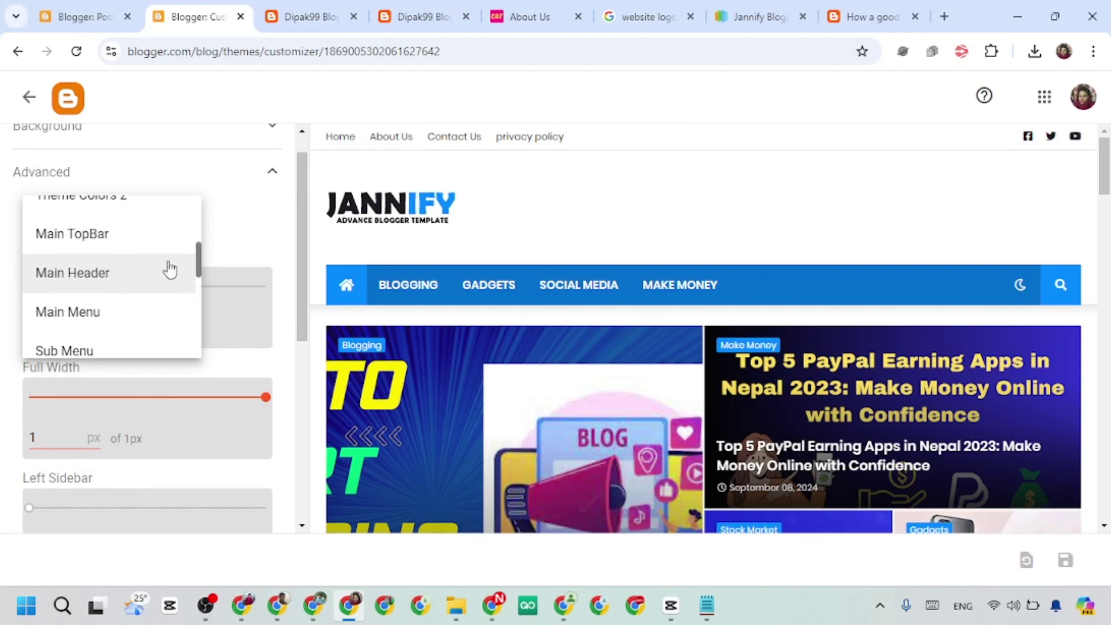
scroll(107, 297, down, 2)
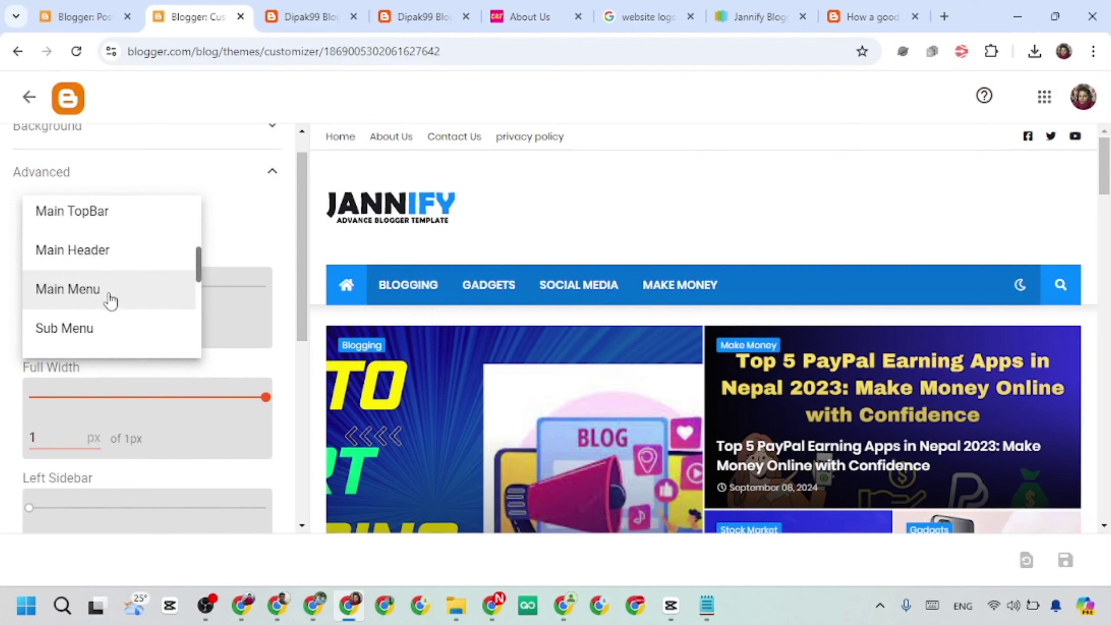
Select the Main Menu advanced settings and try orange, bright blue and light grey as the Menu Background colour.
click(74, 302)
scroll(542, 214, up, 2)
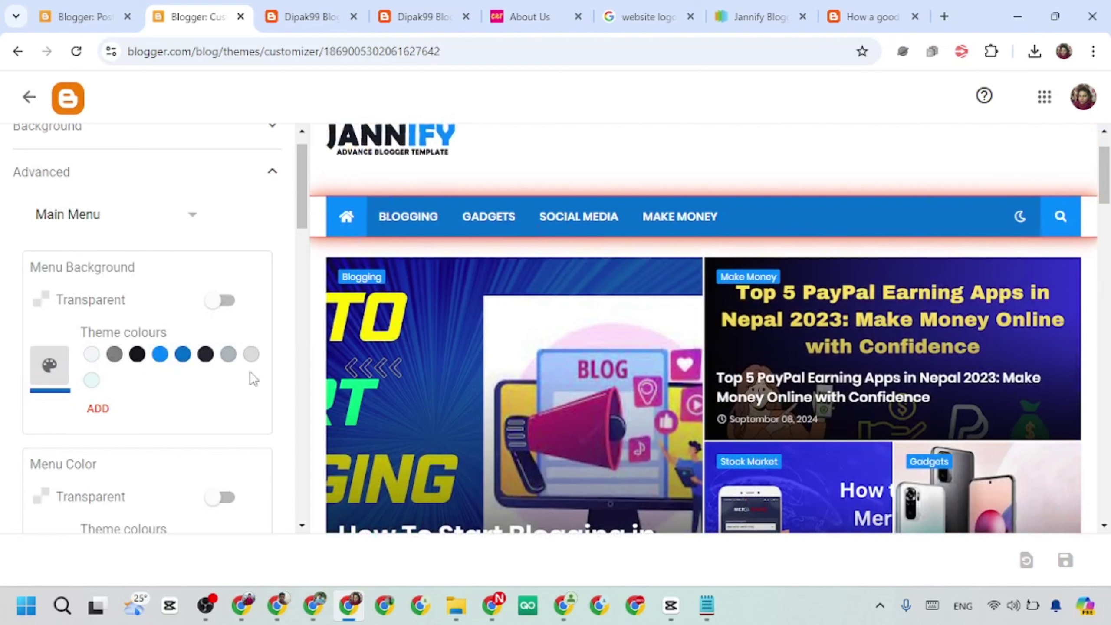
click(102, 408)
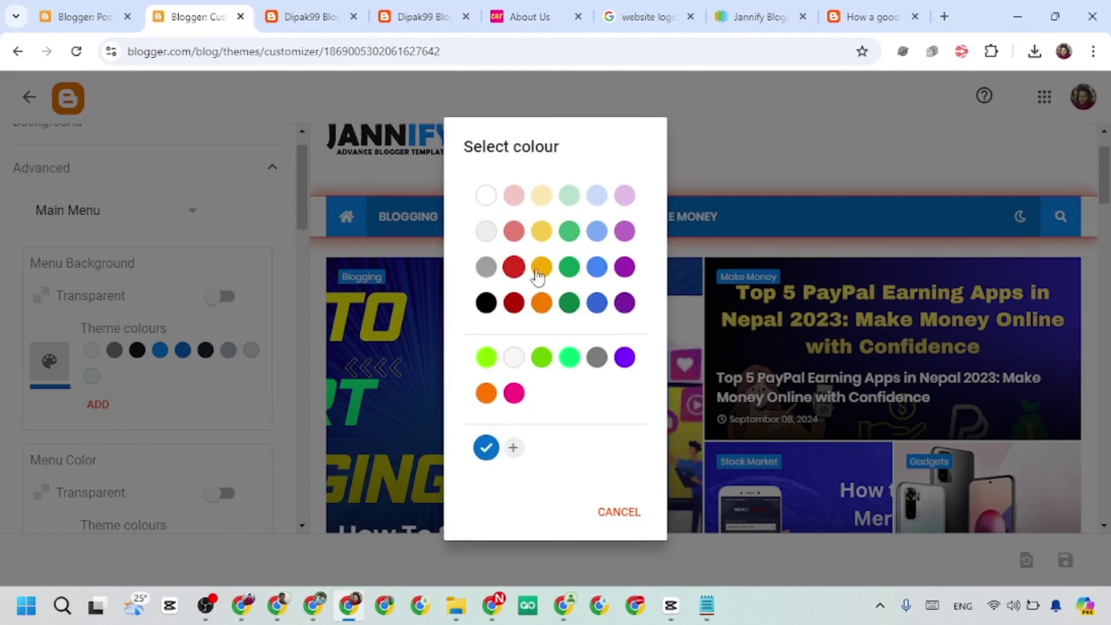
click(542, 303)
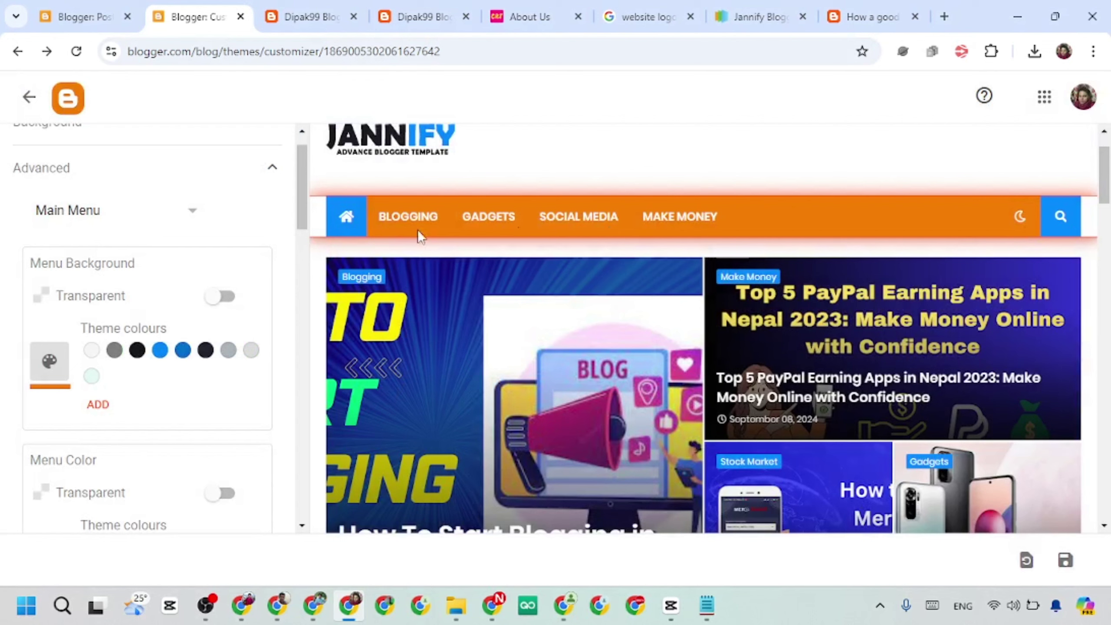
click(161, 350)
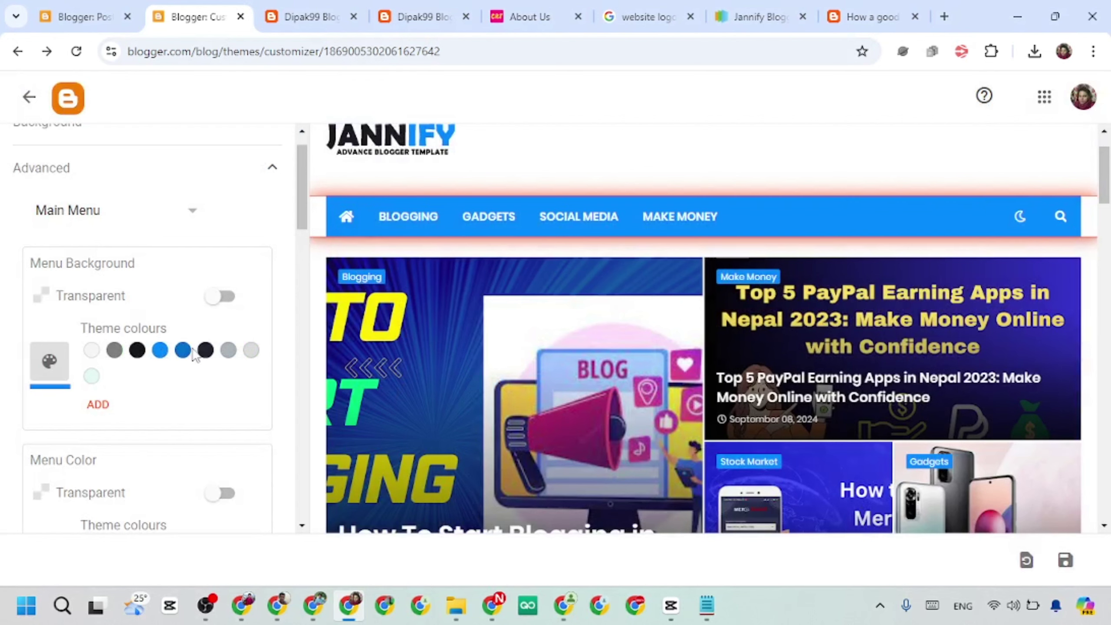
click(230, 354)
Examine the remaining Main Menu colour settings, including menu colour, item hover and icon colours.
scroll(184, 423, down, 2)
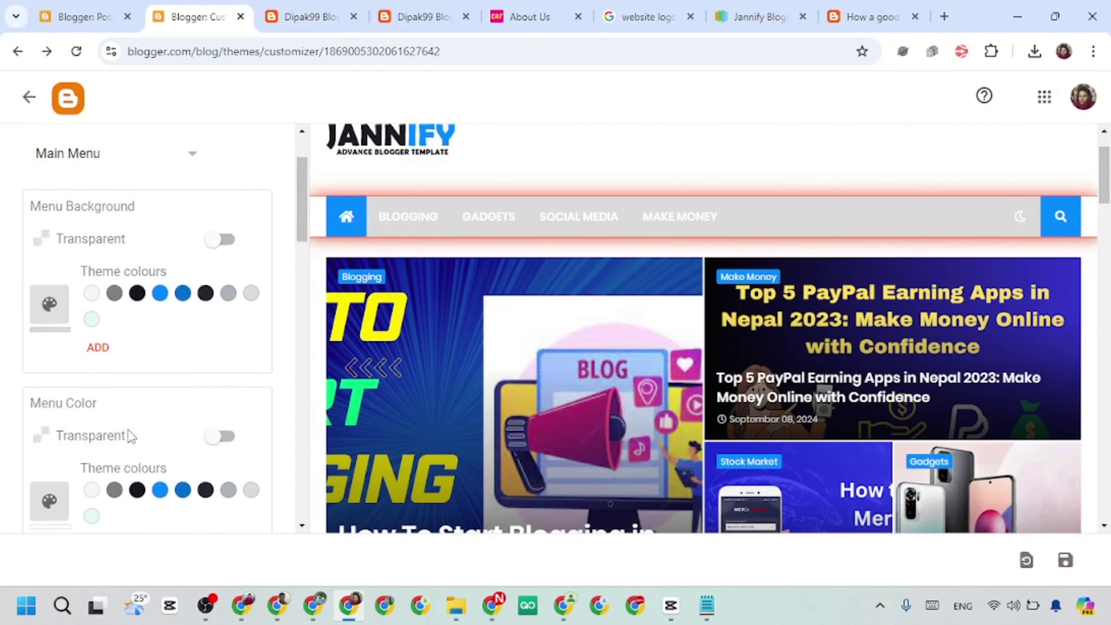
scroll(66, 374, down, 4)
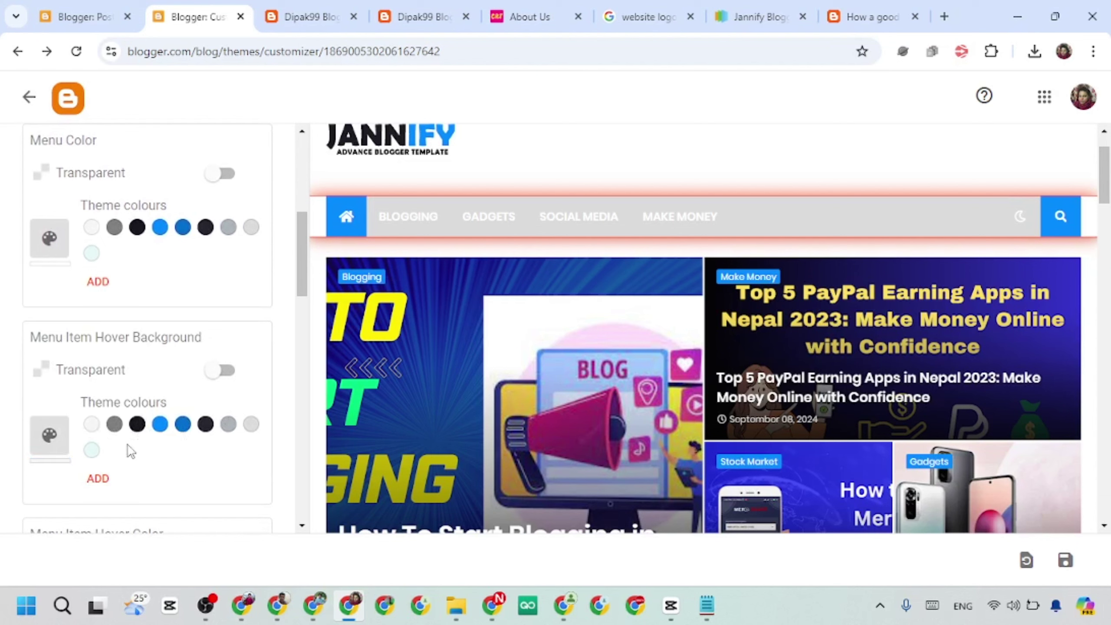
scroll(90, 431, down, 6)
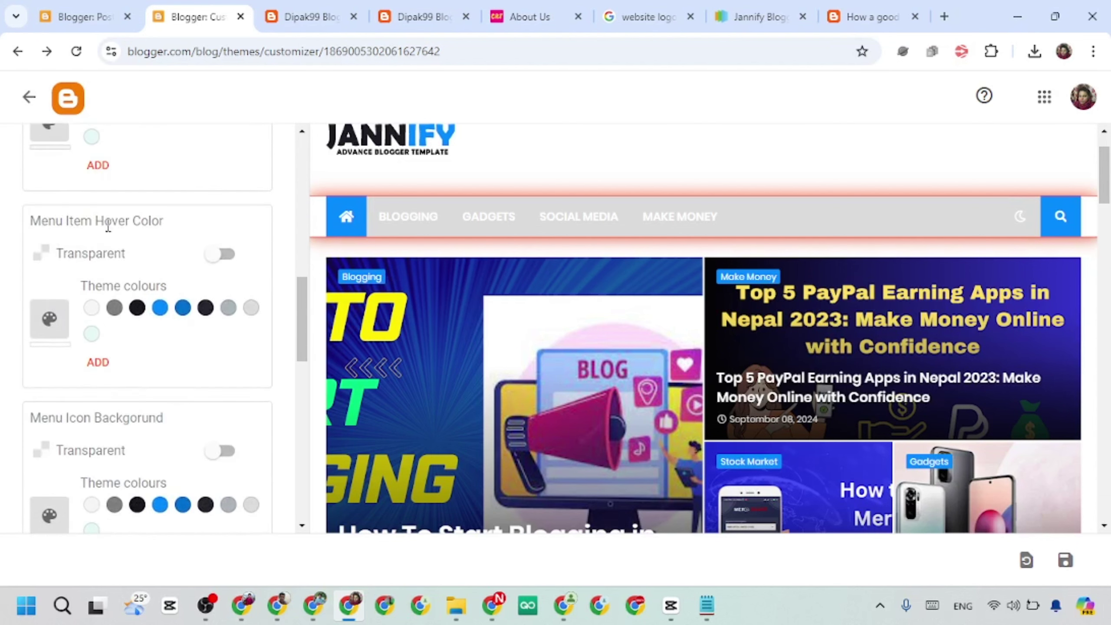
scroll(108, 226, down, 3)
scroll(84, 271, down, 1)
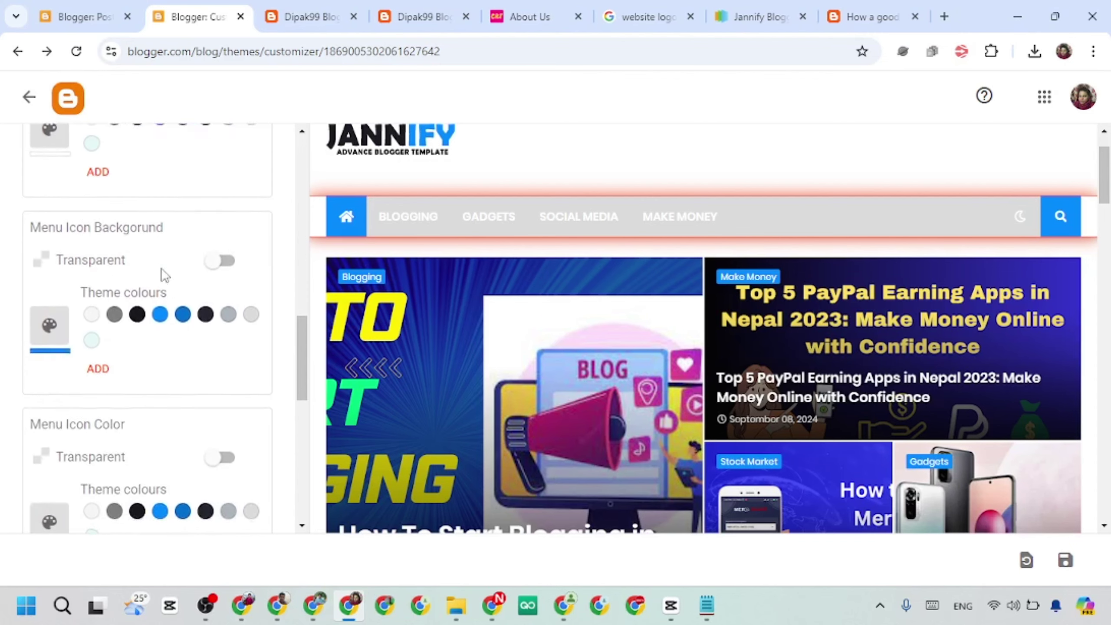
scroll(348, 184, down, 1)
scroll(348, 184, down, 2)
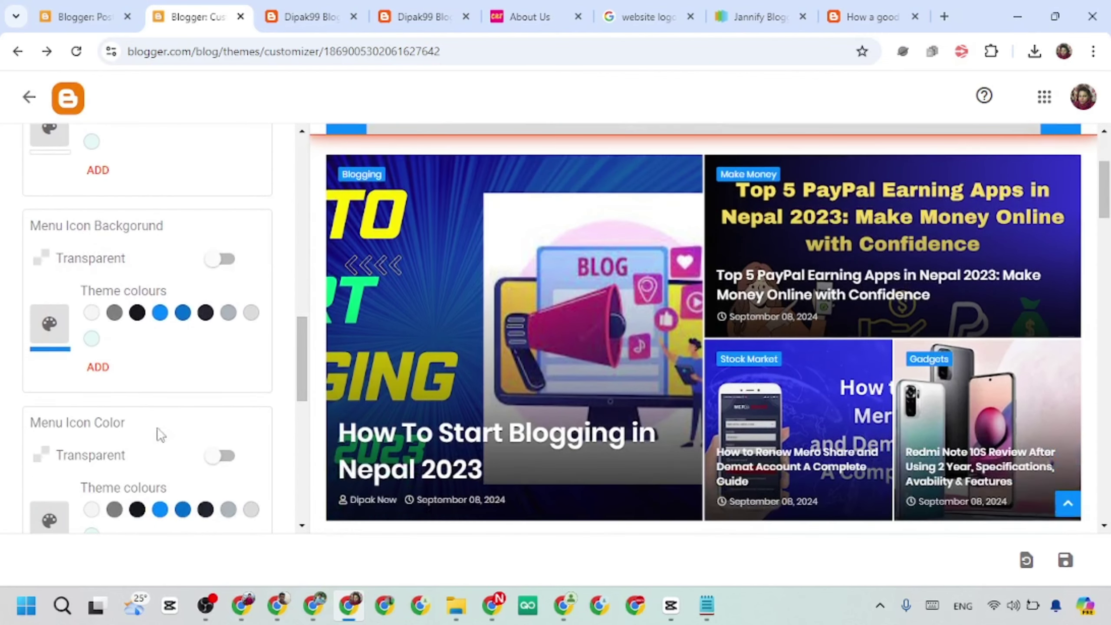
scroll(208, 379, down, 3)
scroll(270, 181, up, 15)
scroll(669, 372, down, 7)
Save the theme changes, check the menu bar on the live blog and return to the theme customizer.
click(1066, 561)
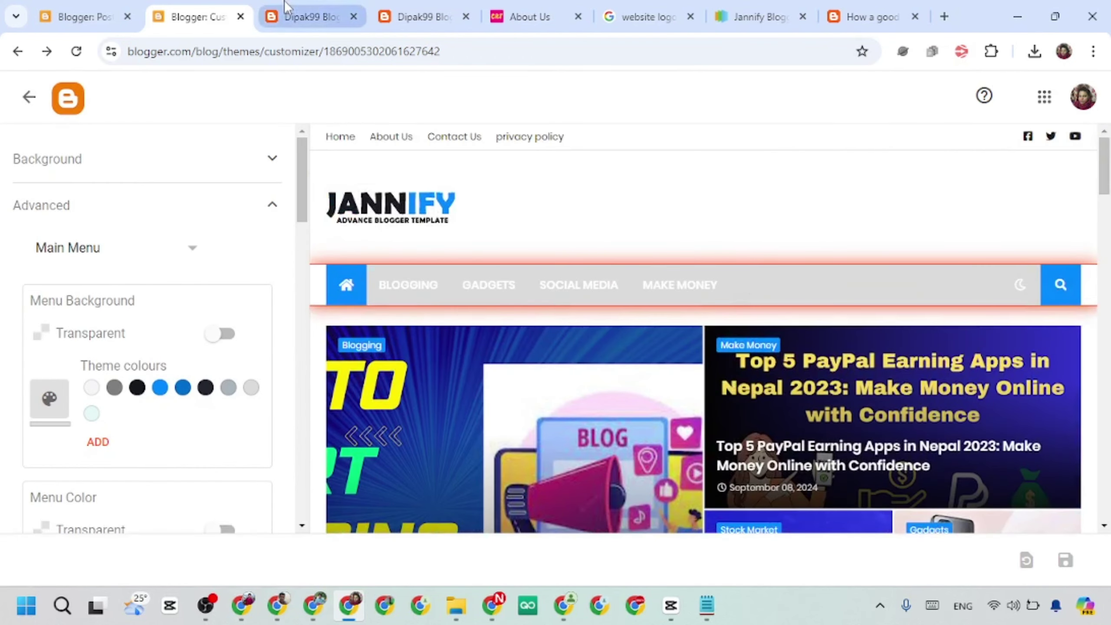
click(288, 14)
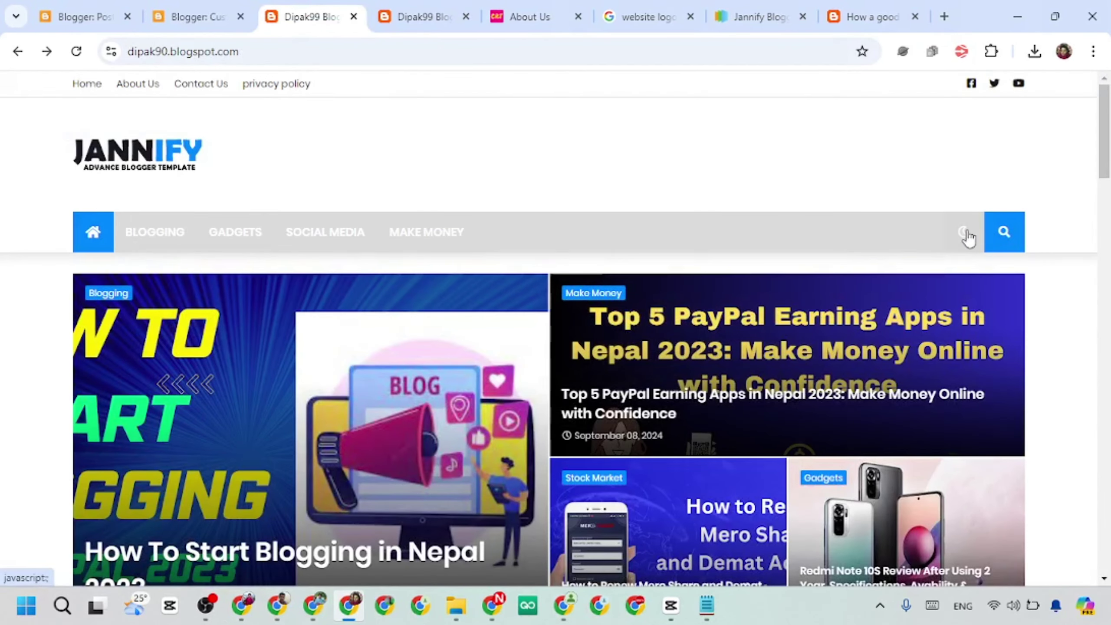
key(ctrl+shift+Tab)
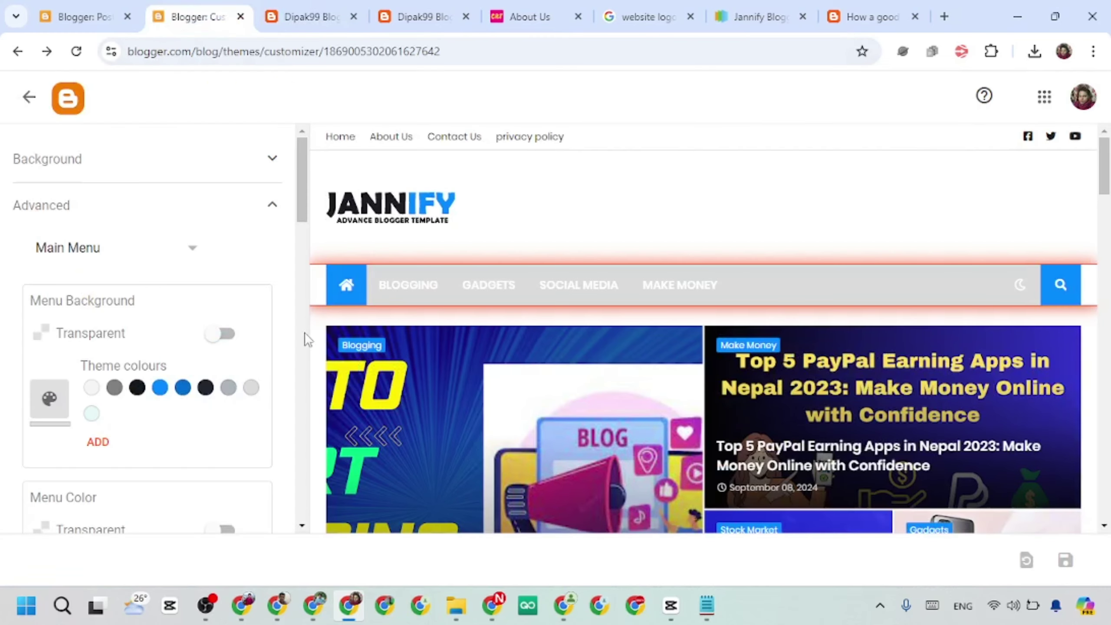
Clear the advanced changes to the Main Menu and save the theme.
scroll(200, 413, down, 3)
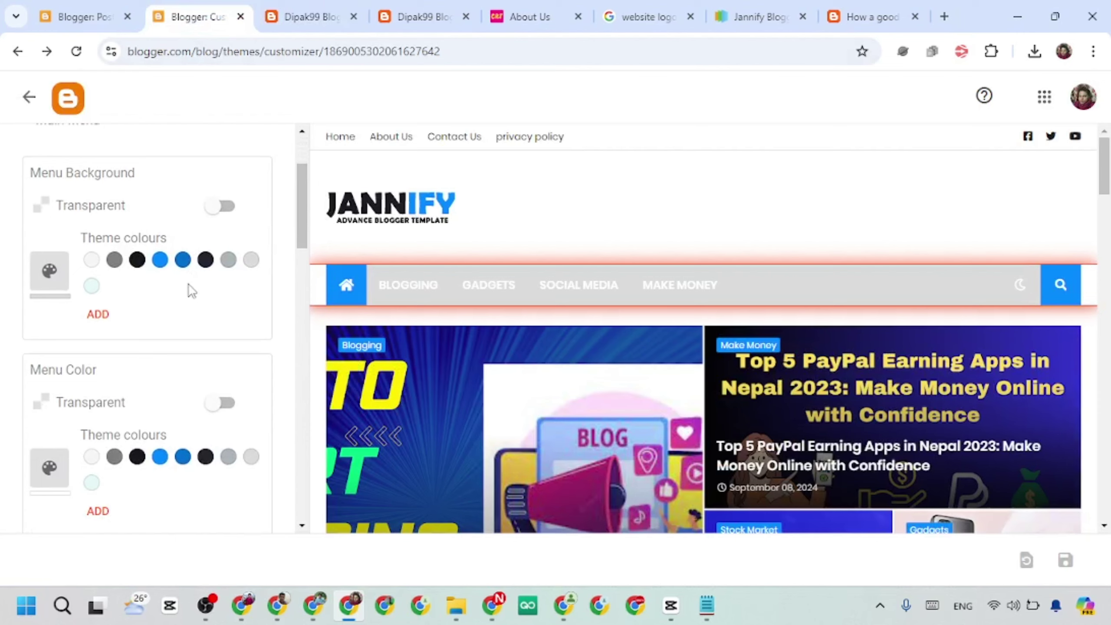
scroll(191, 291, down, 20)
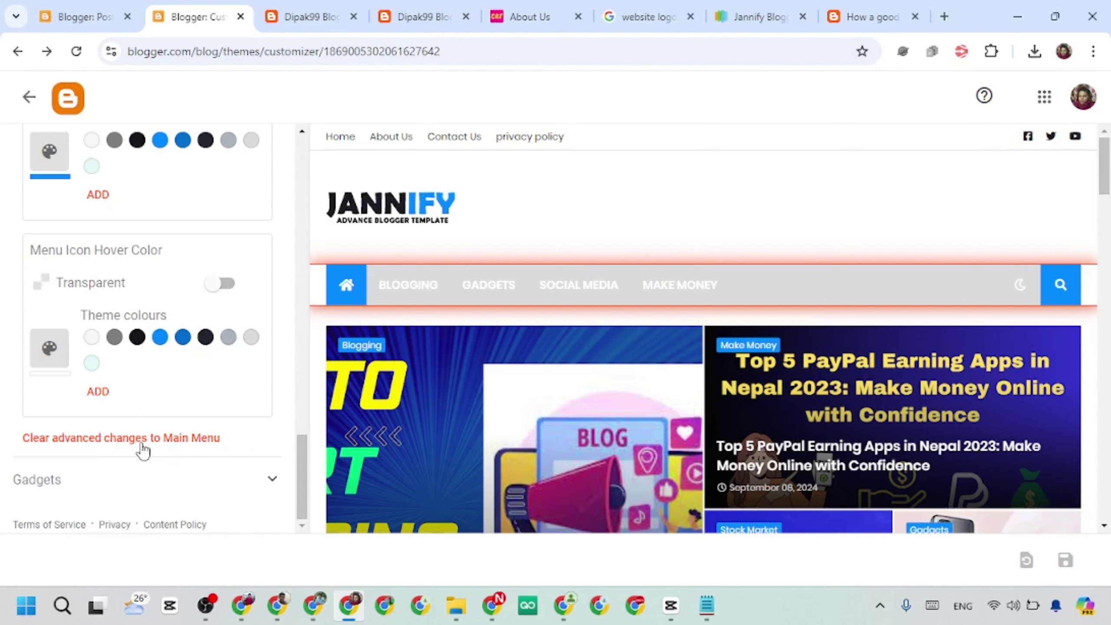
click(93, 444)
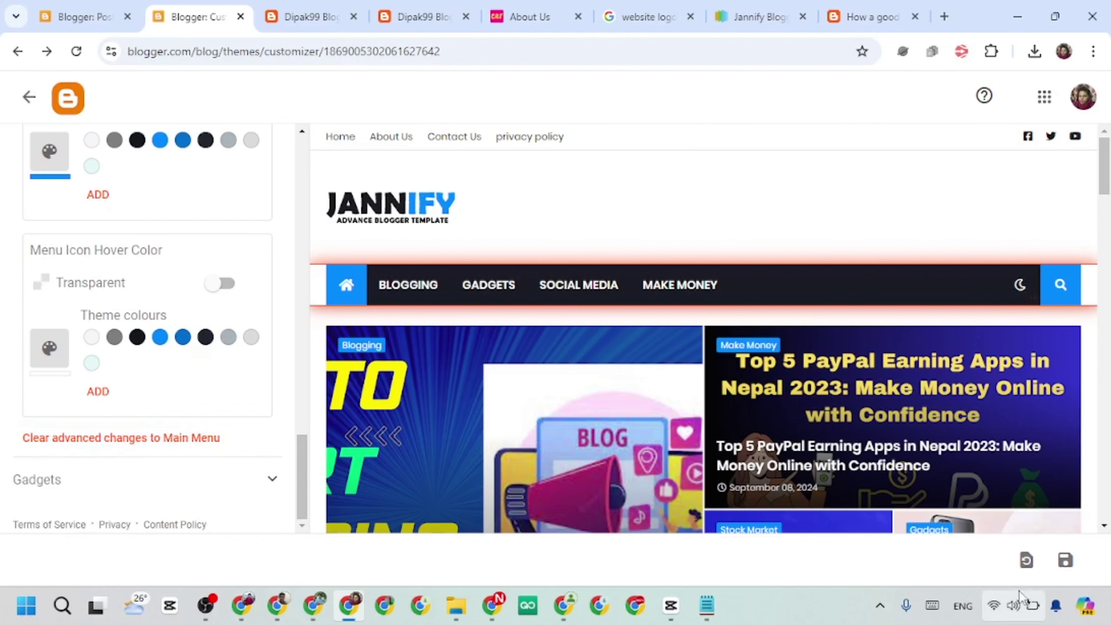
click(1065, 560)
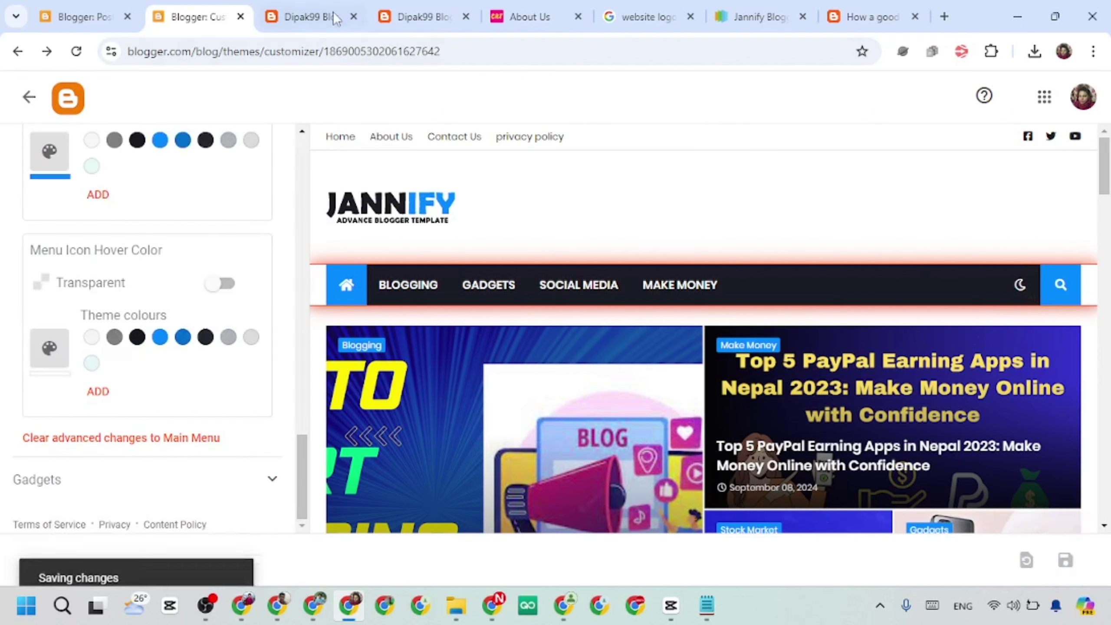
Reload the live blog's home page, check its menu bar and return to the theme customizer.
click(306, 17)
click(164, 174)
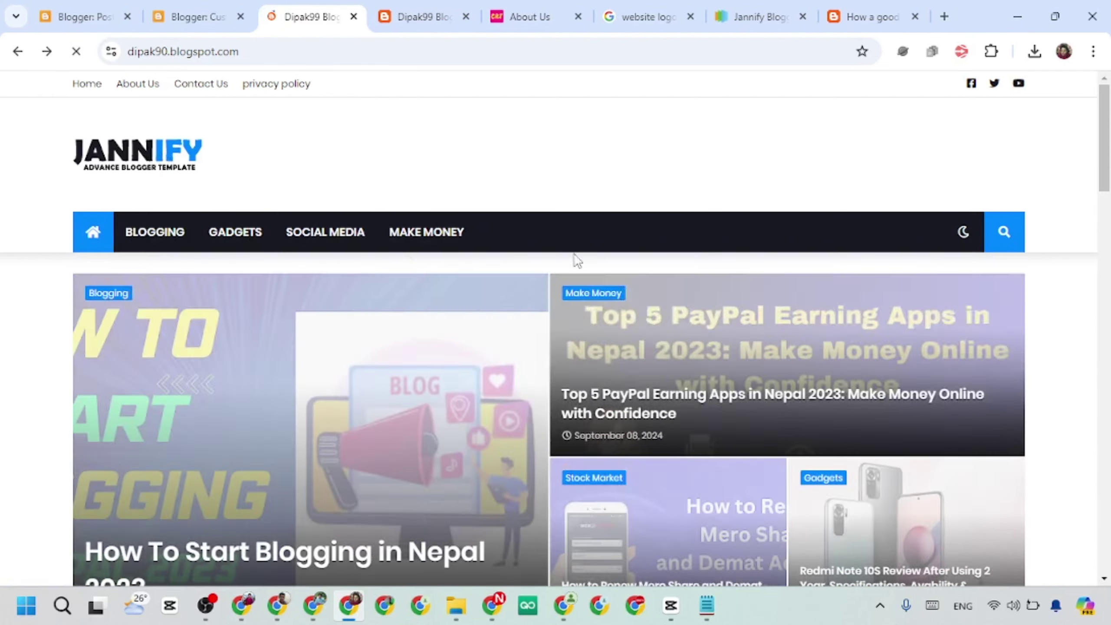
scroll(580, 280, down, 3)
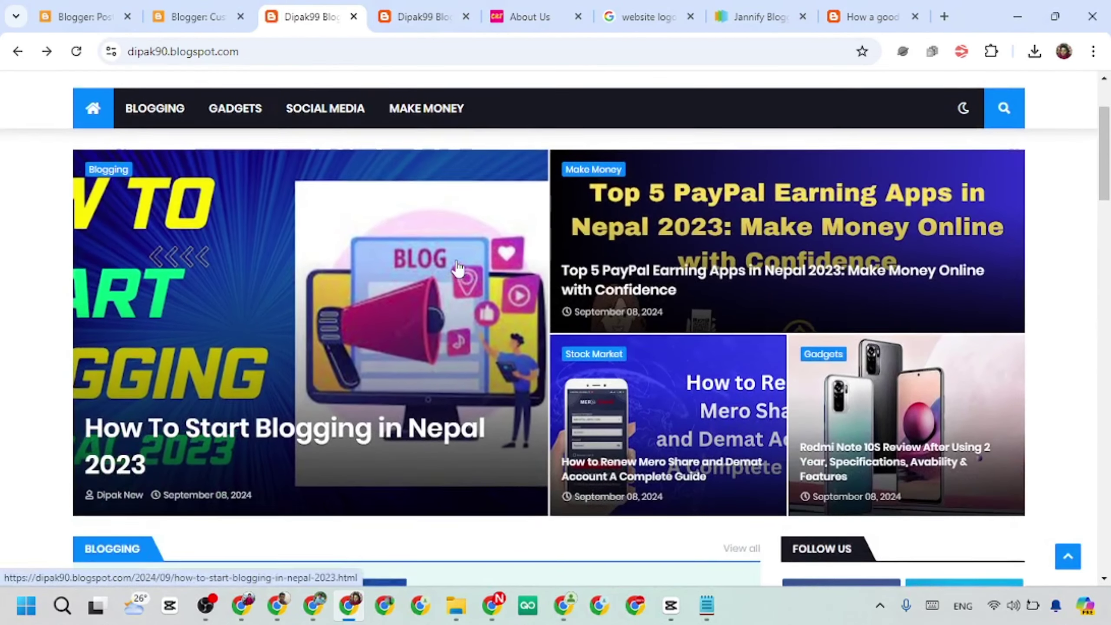
scroll(498, 293, up, 3)
click(192, 16)
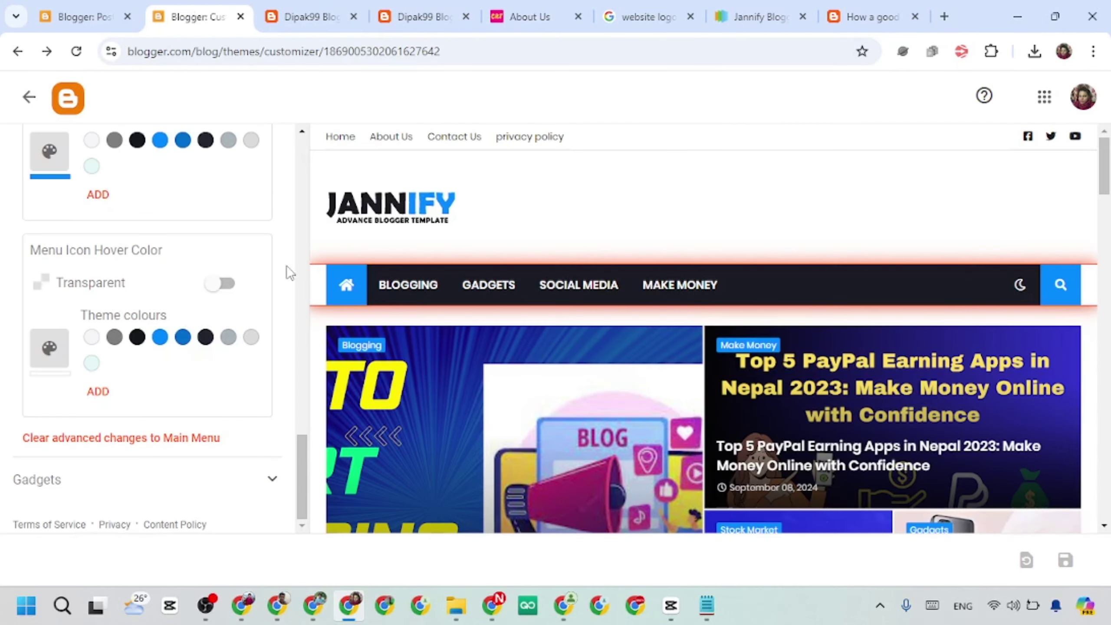
Set the Main Menu's Menu Background to the darker blue theme colour and save the theme.
scroll(166, 271, up, 10)
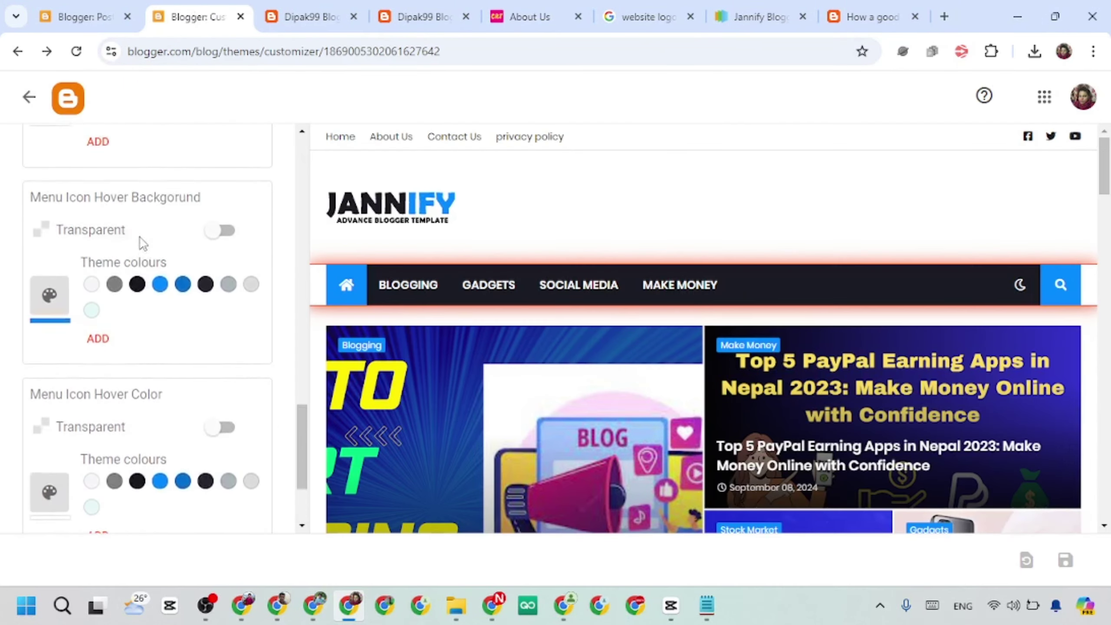
scroll(179, 301, up, 8)
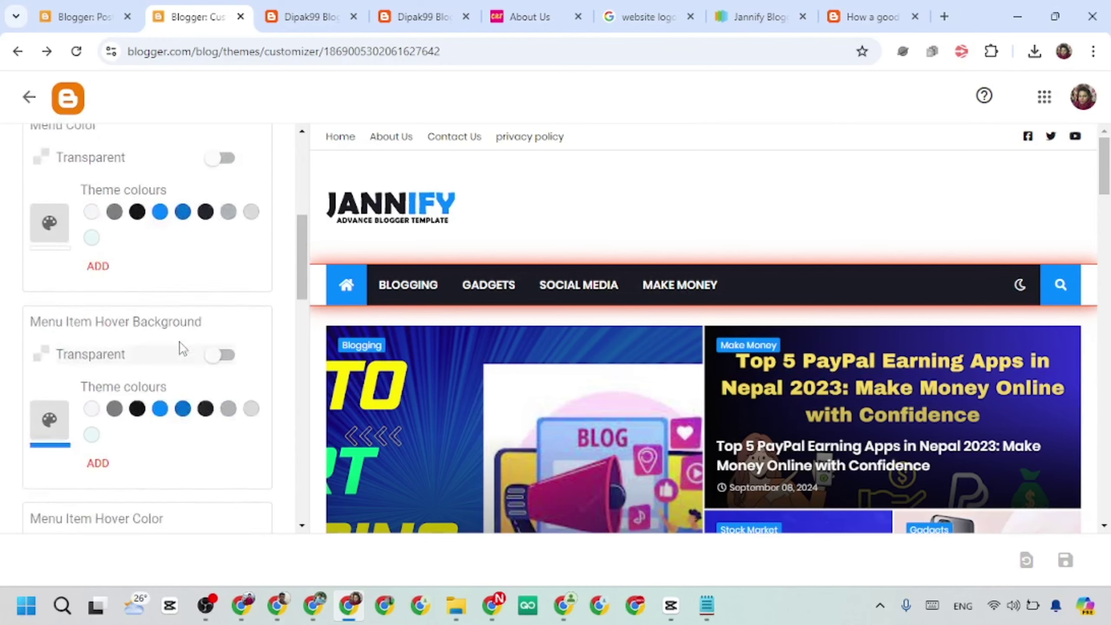
scroll(131, 284, down, 3)
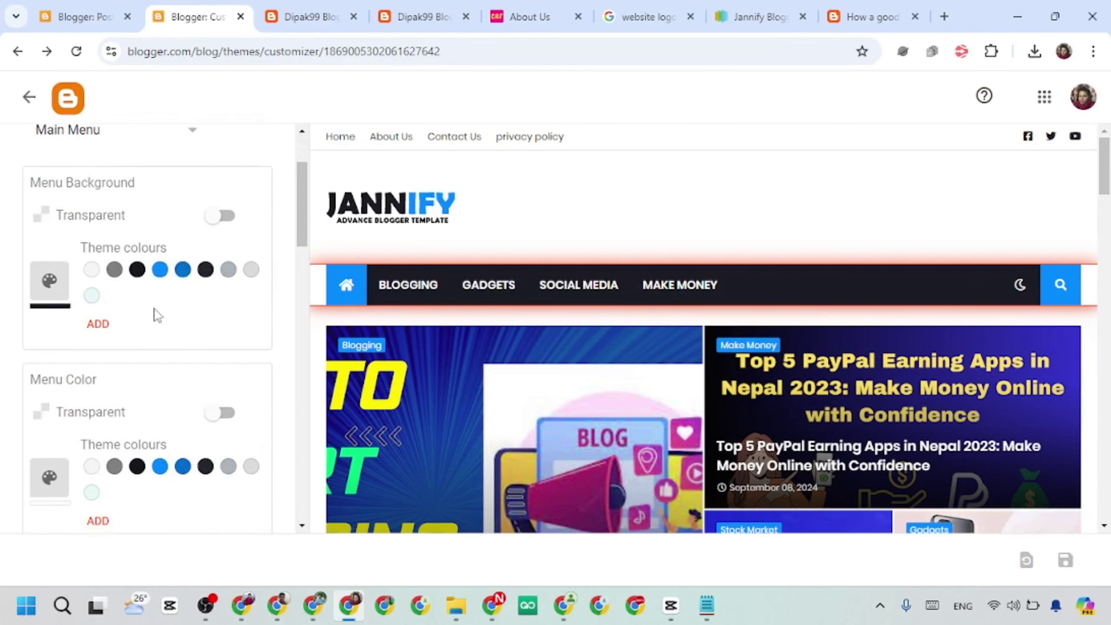
click(182, 276)
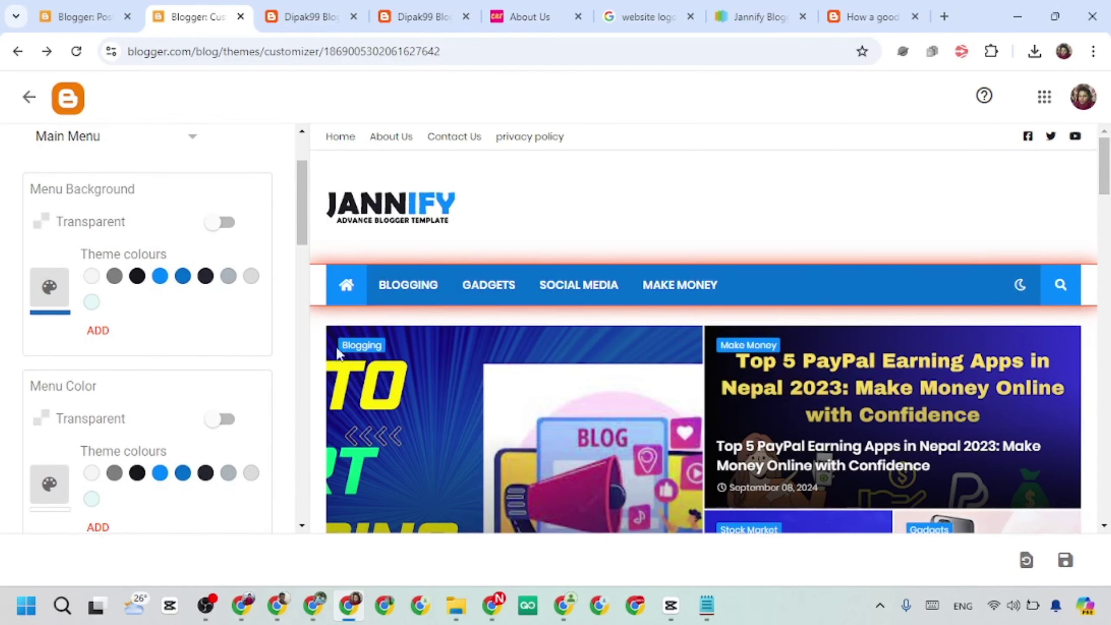
scroll(339, 354, down, 10)
click(1065, 561)
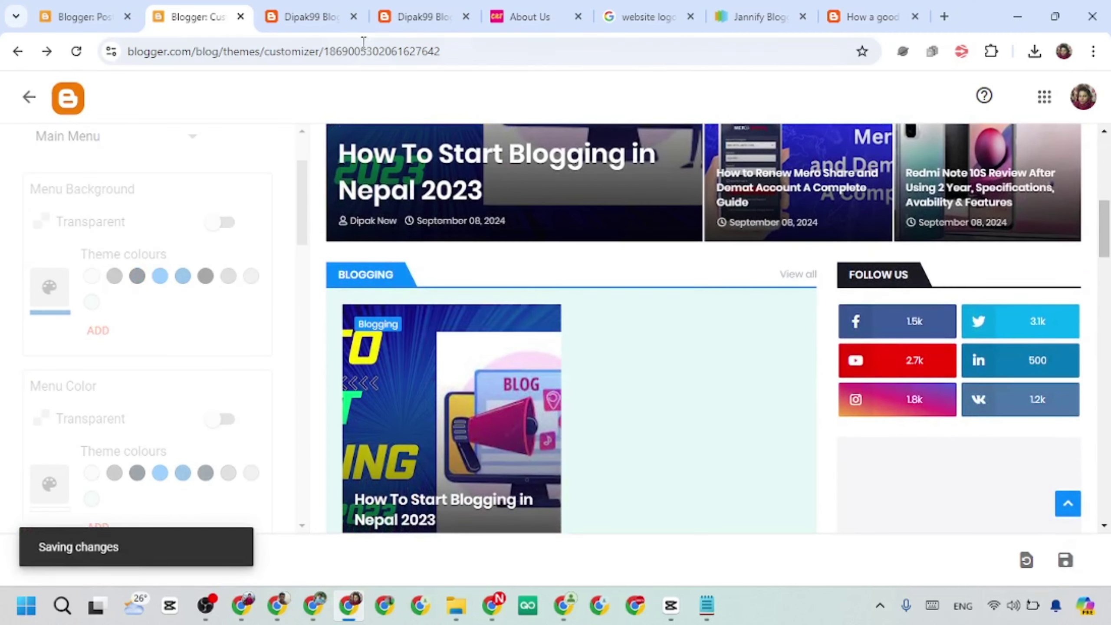
Reload the live blog's home page and look over the menu bar and page sections.
click(293, 9)
click(165, 153)
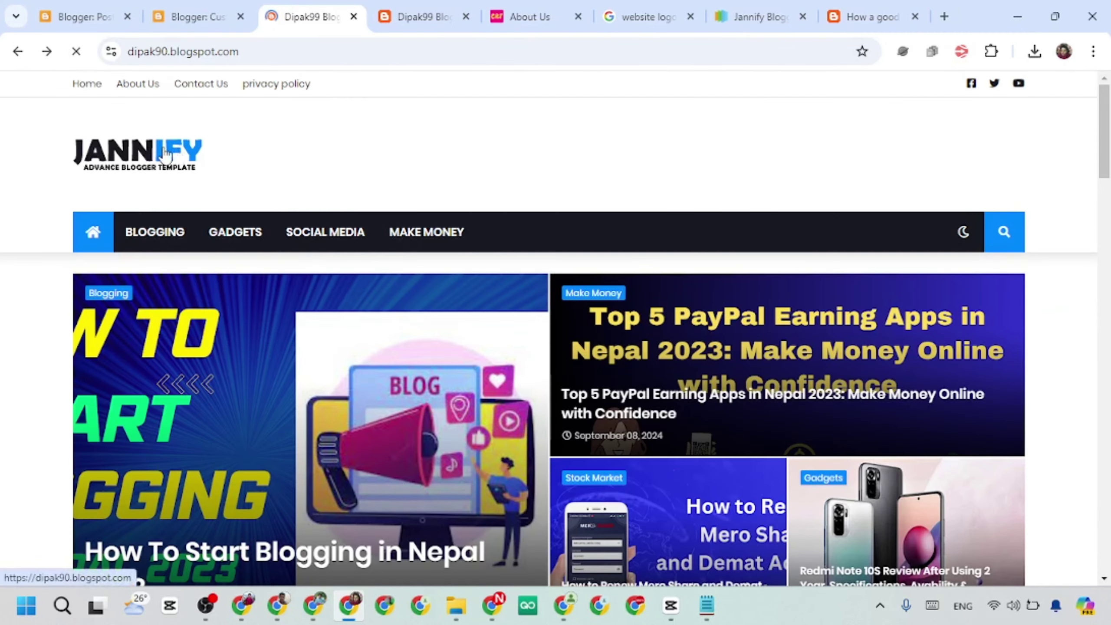
scroll(1099, 186, down, 5)
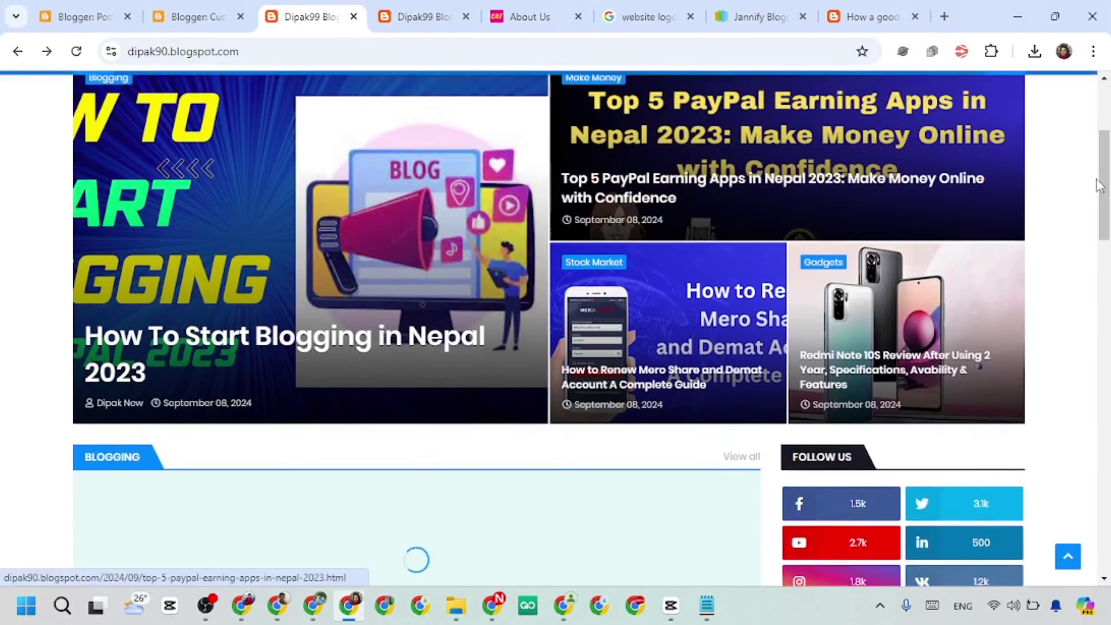
scroll(478, 233, up, 4)
scroll(838, 225, down, 15)
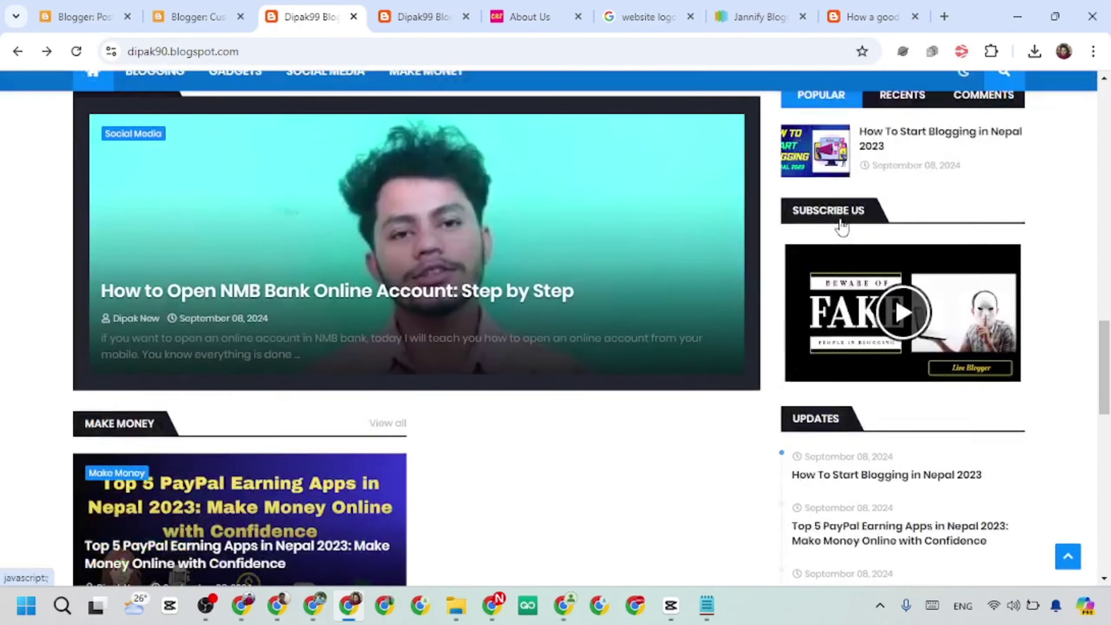
scroll(840, 226, up, 15)
Copy the live blog's address, close the other Chrome profile's Layout tab and open dipak90.blogspot.com in a new window of that profile.
click(293, 49)
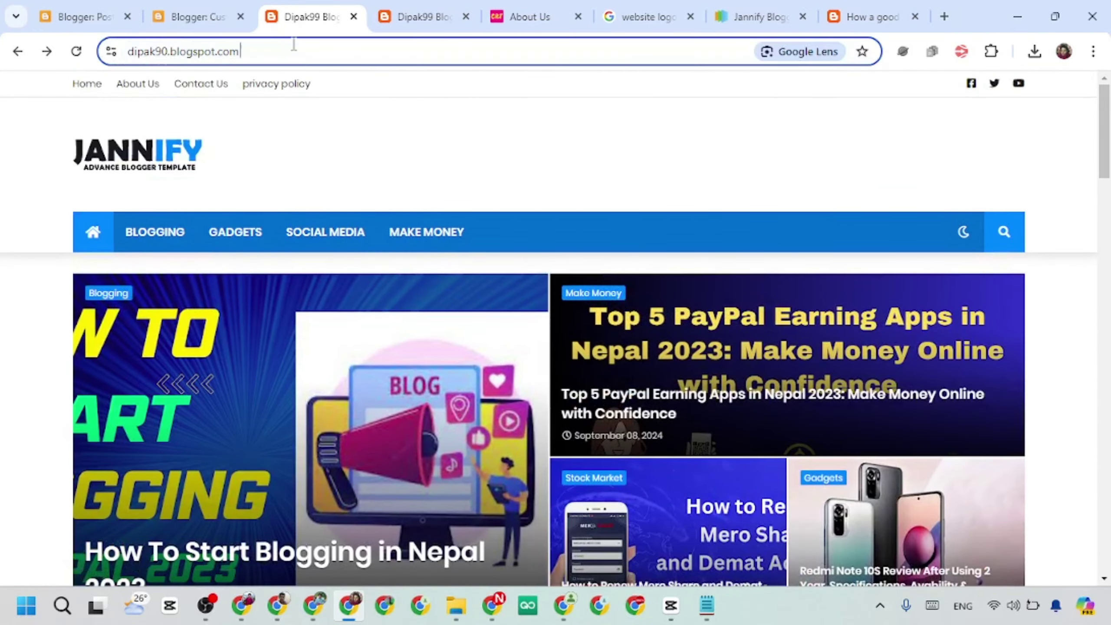
mouse_move(277, 605)
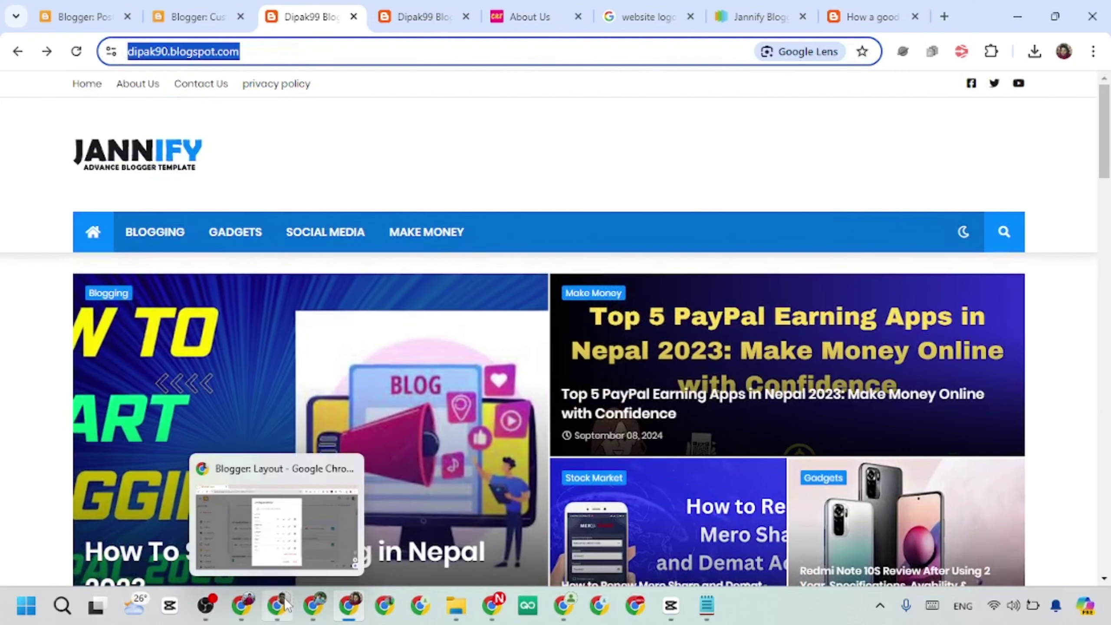
click(267, 536)
click(208, 16)
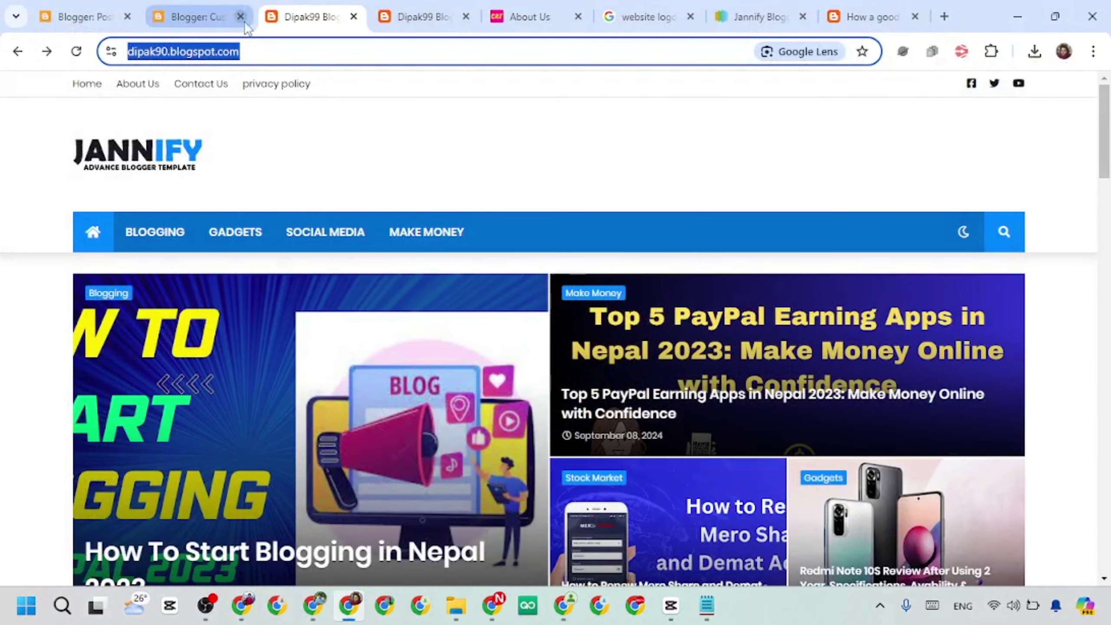
key(ctrl+n)
click(245, 52)
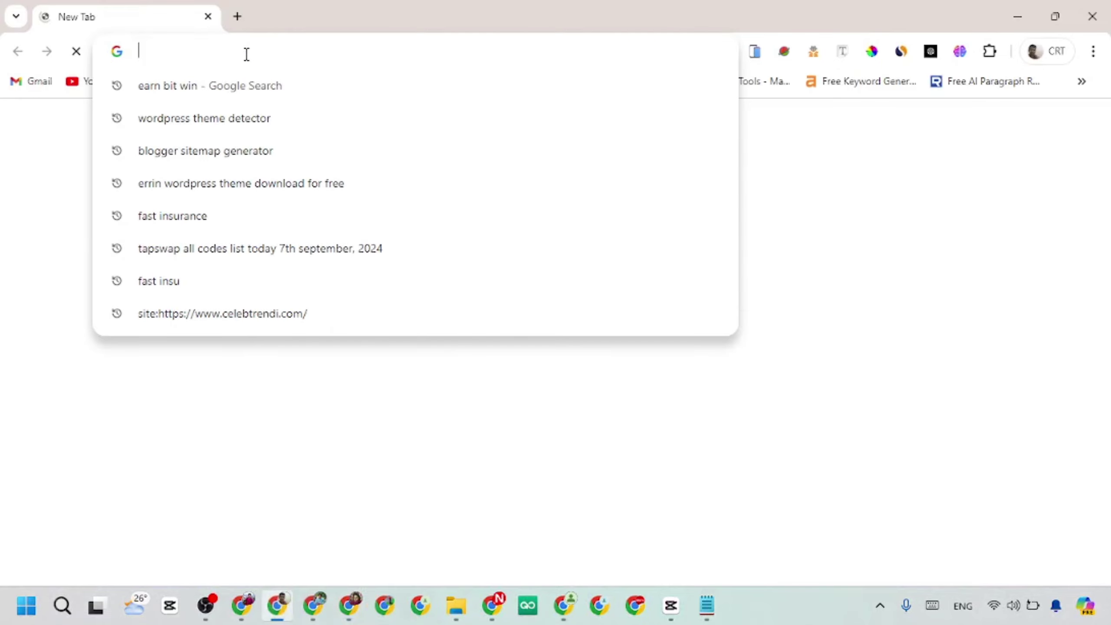
text(dipak90.blogspot.com)
key(Return)
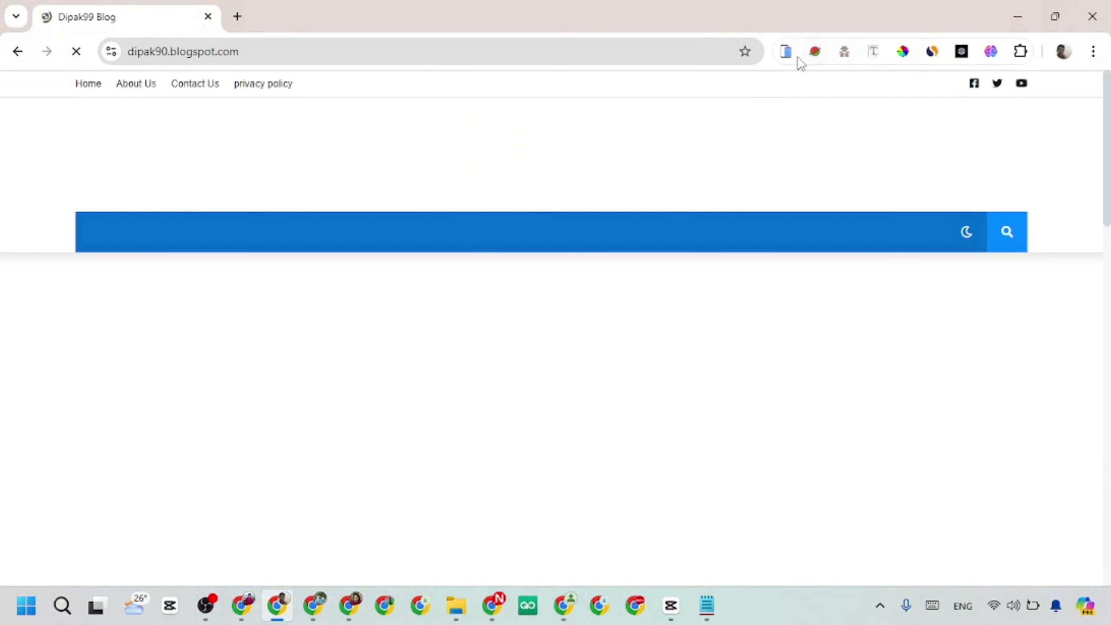
Show the blog in the mobile simulator extension and examine the phone layout down to the footer.
click(788, 52)
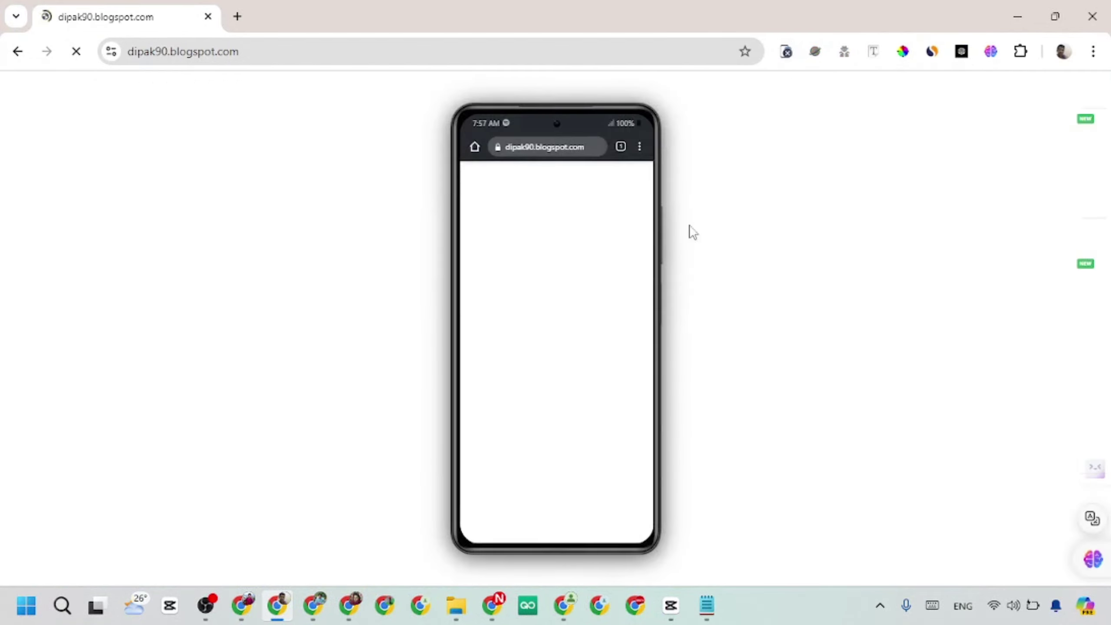
scroll(591, 348, down, 4)
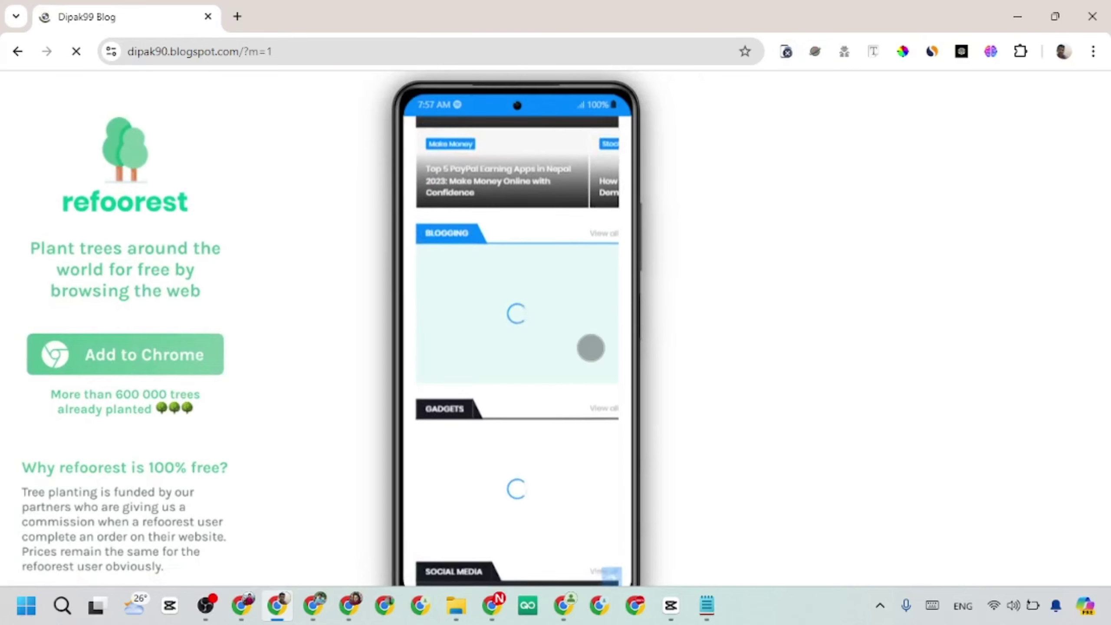
scroll(590, 348, down, 15)
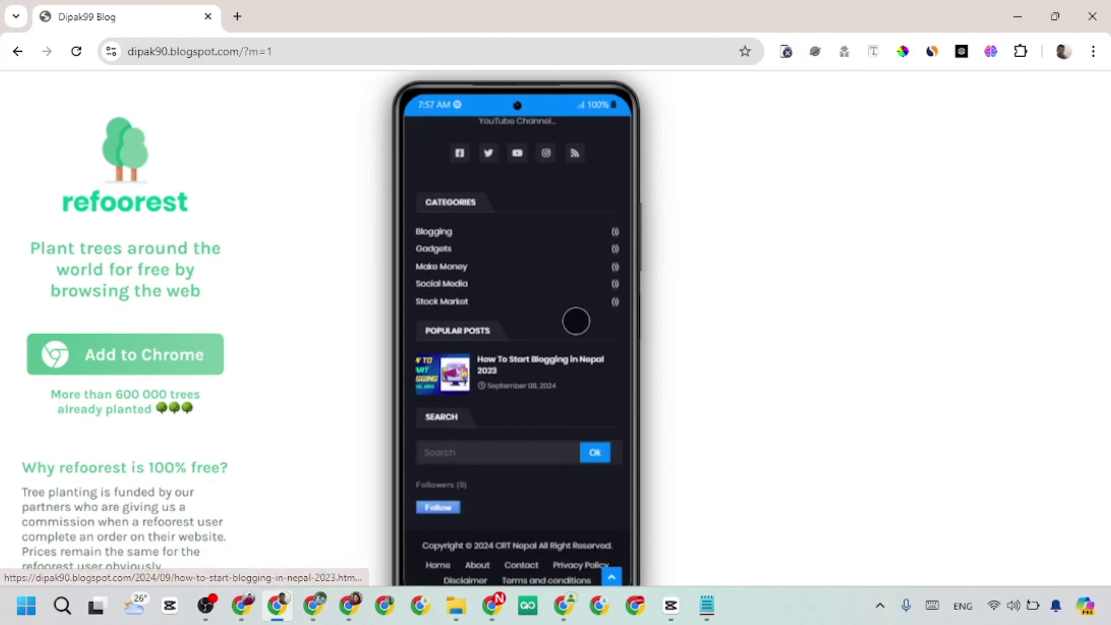
Check the slide-out menu in the phone simulator, close it, and try the blog's dark mode on and off.
scroll(590, 285, down, 6)
click(616, 136)
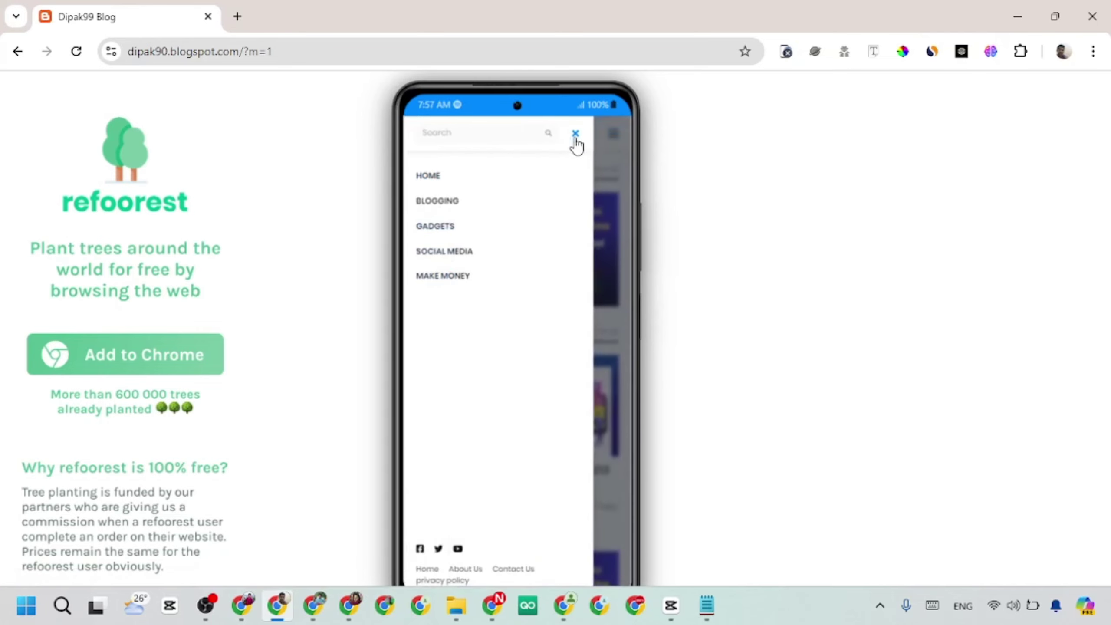
click(576, 140)
click(581, 135)
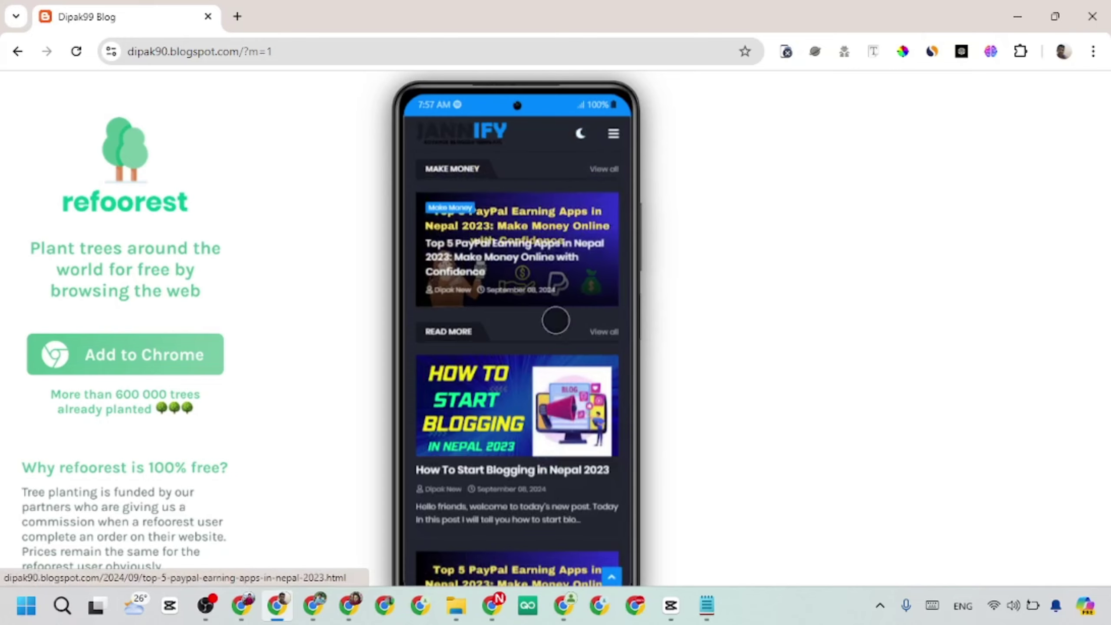
click(582, 135)
scroll(578, 243, up, 2)
scroll(381, 346, up, 1)
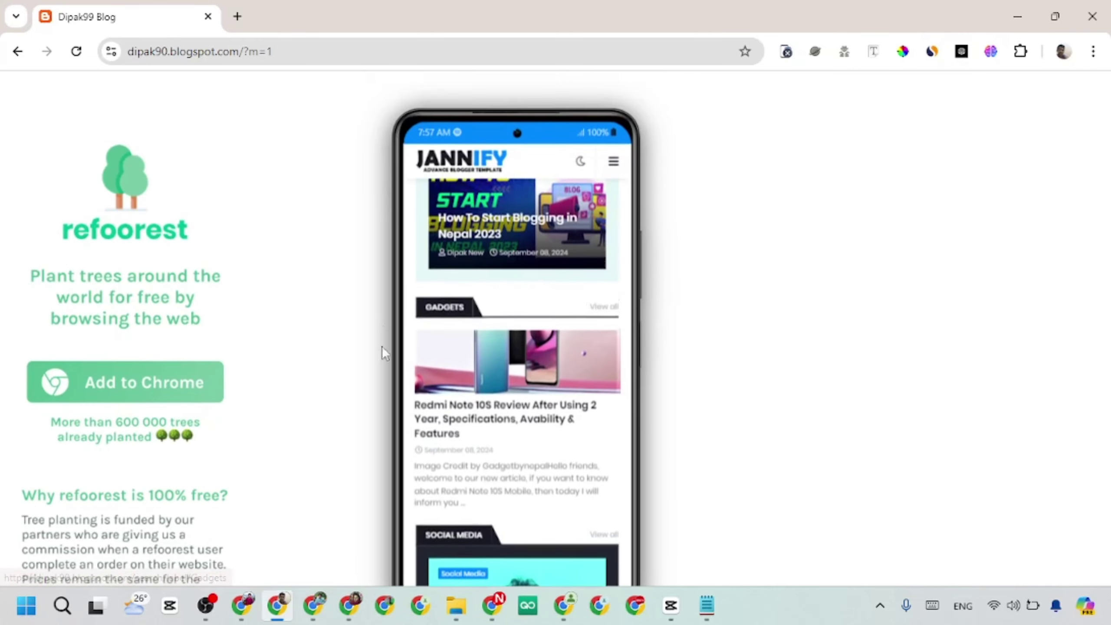
Switch to the other Chrome profile's window and examine the live blog's desktop page, from the menu bar through the sidebar sections to the footer.
mouse_move(349, 605)
click(351, 529)
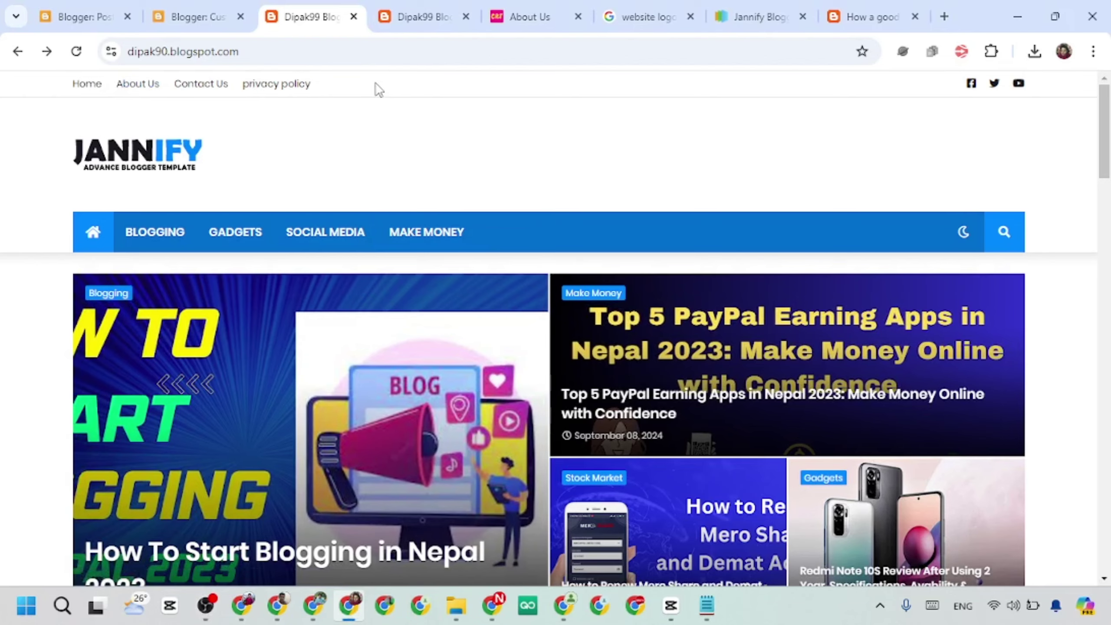
scroll(414, 215, down, 5)
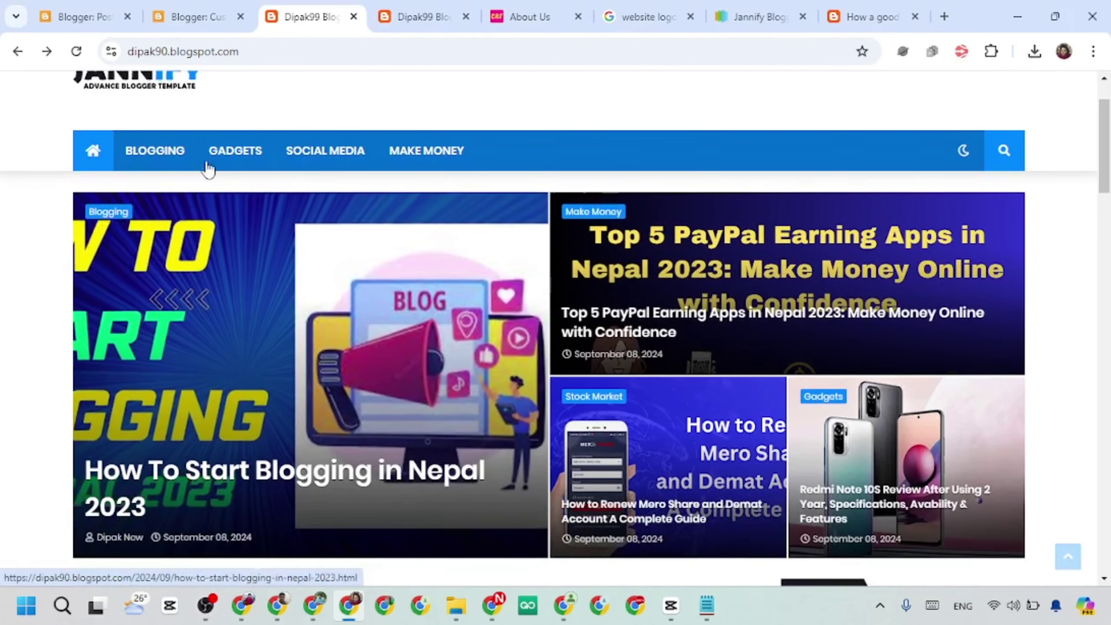
scroll(683, 180, down, 15)
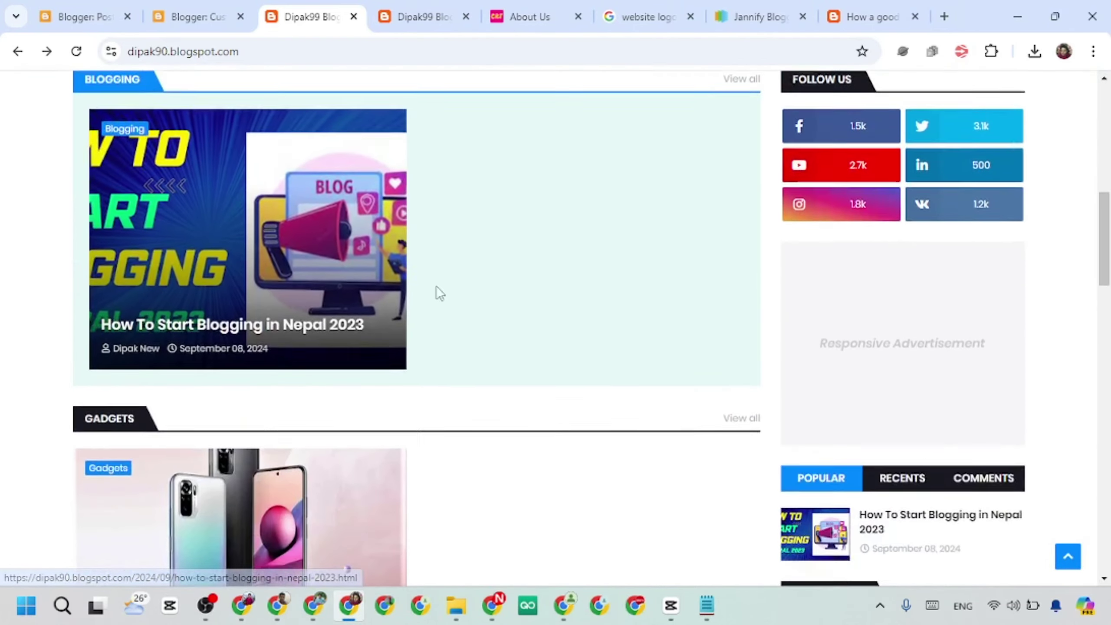
scroll(435, 335, down, 10)
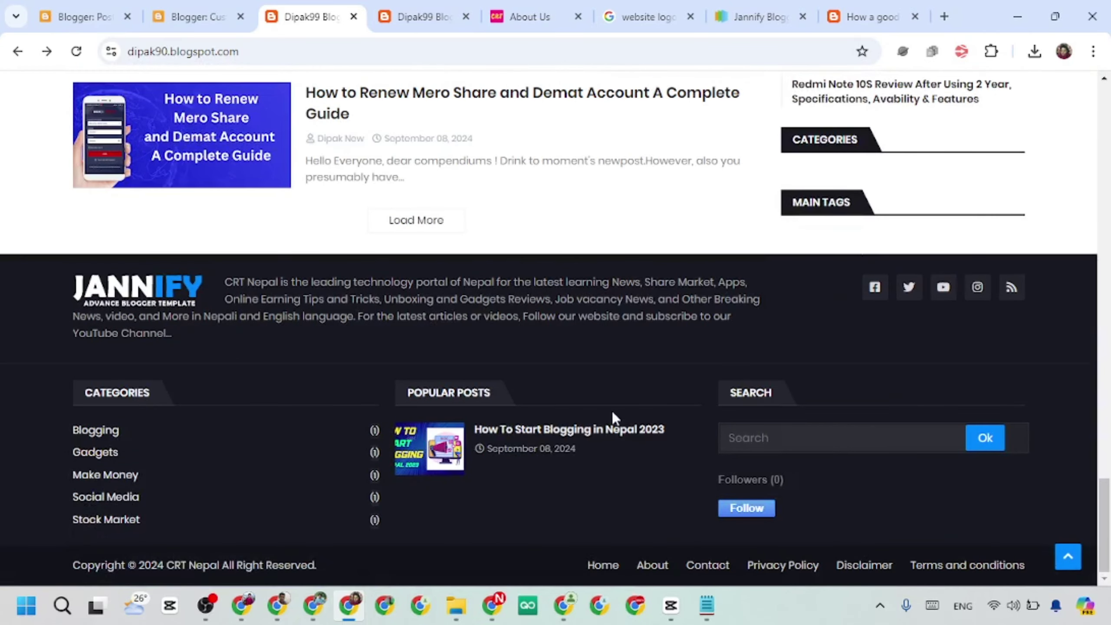
scroll(841, 337, up, 15)
scroll(900, 327, up, 6)
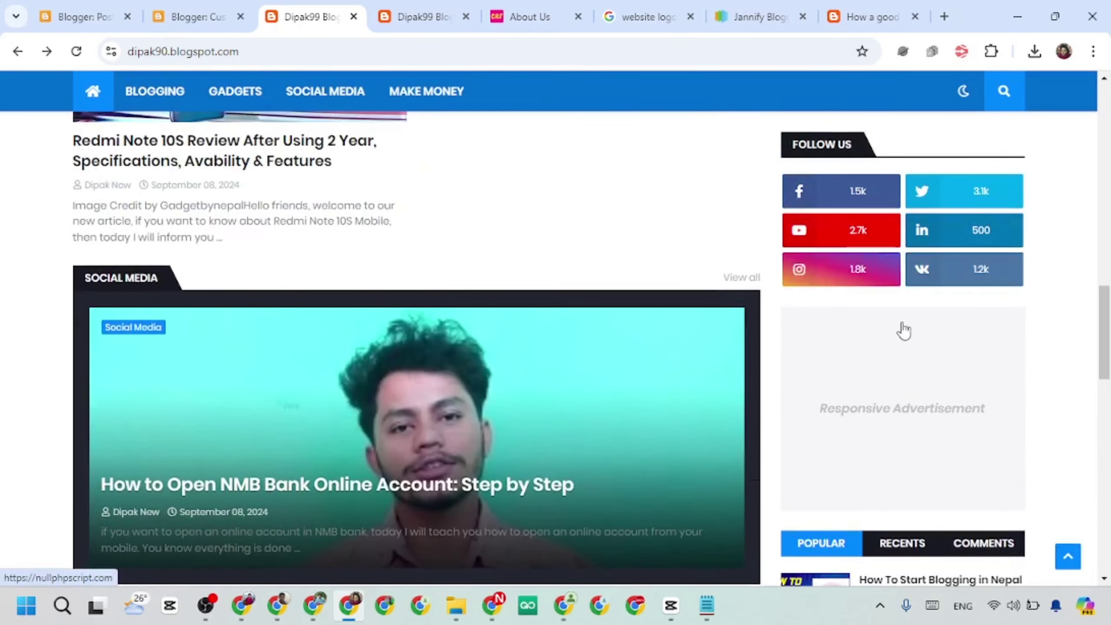
scroll(880, 342, down, 2)
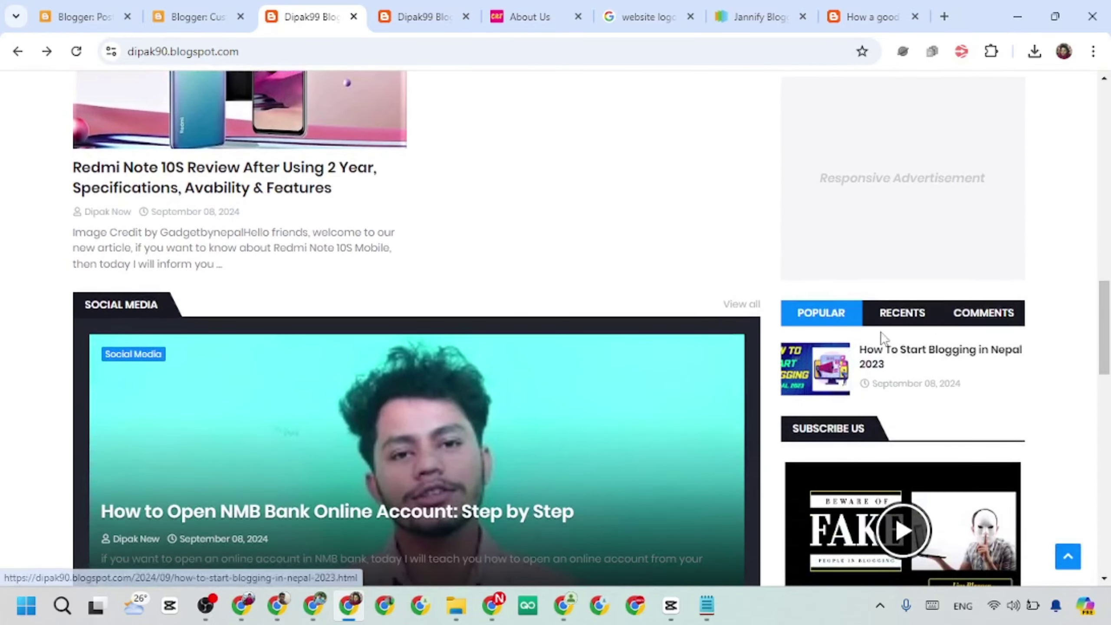
scroll(965, 318, down, 7)
scroll(912, 369, down, 6)
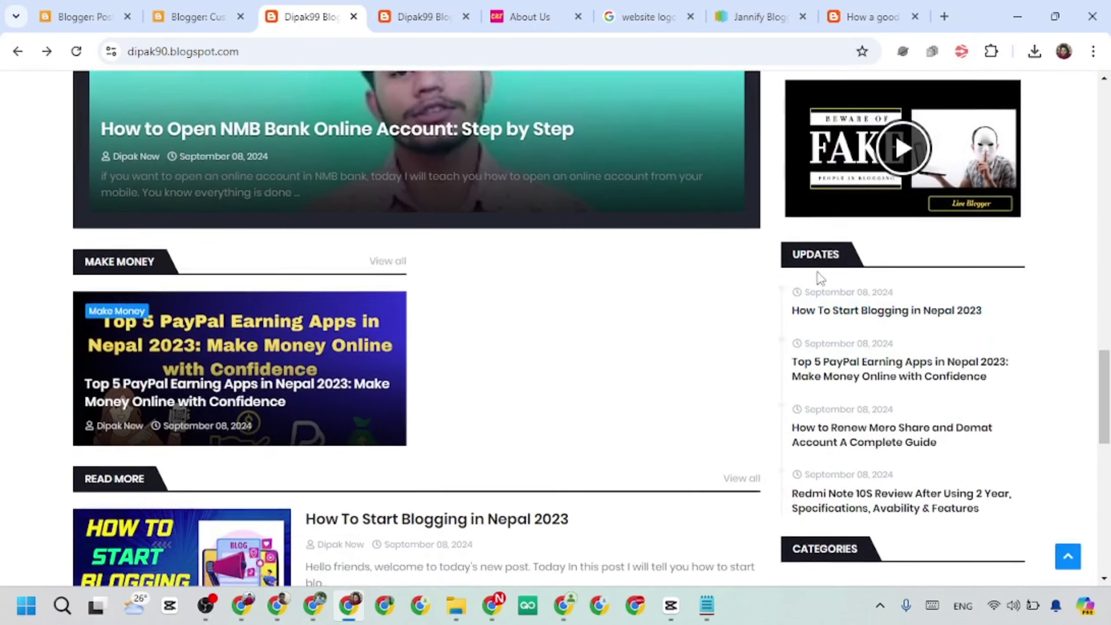
scroll(949, 251, up, 4)
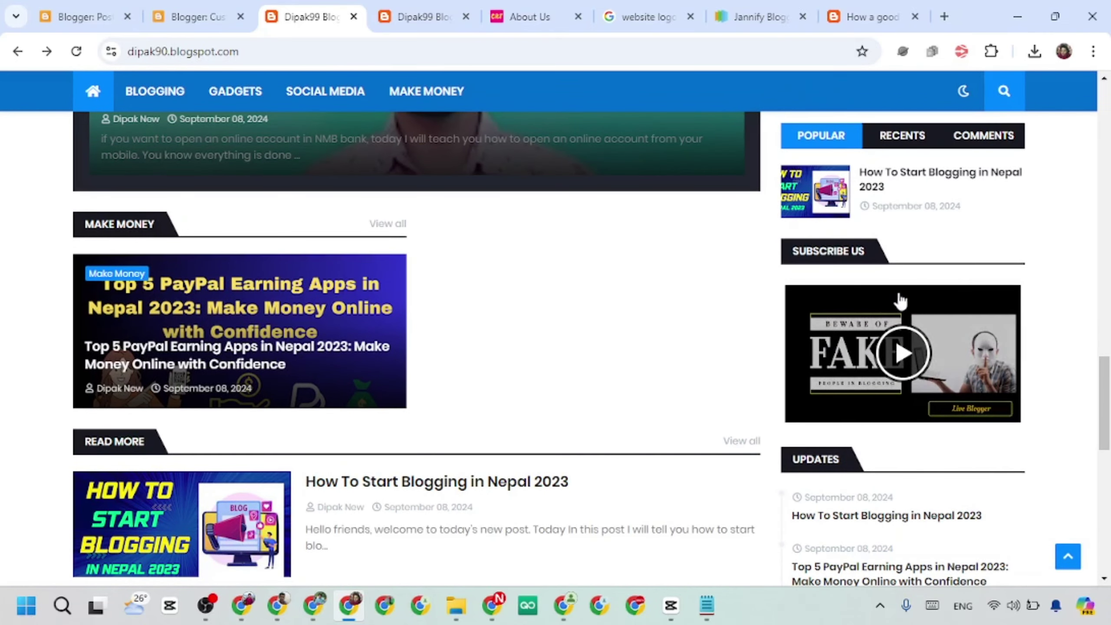
Leave the theme designer and open the blog's Layout page at the Sidebar A section.
click(193, 17)
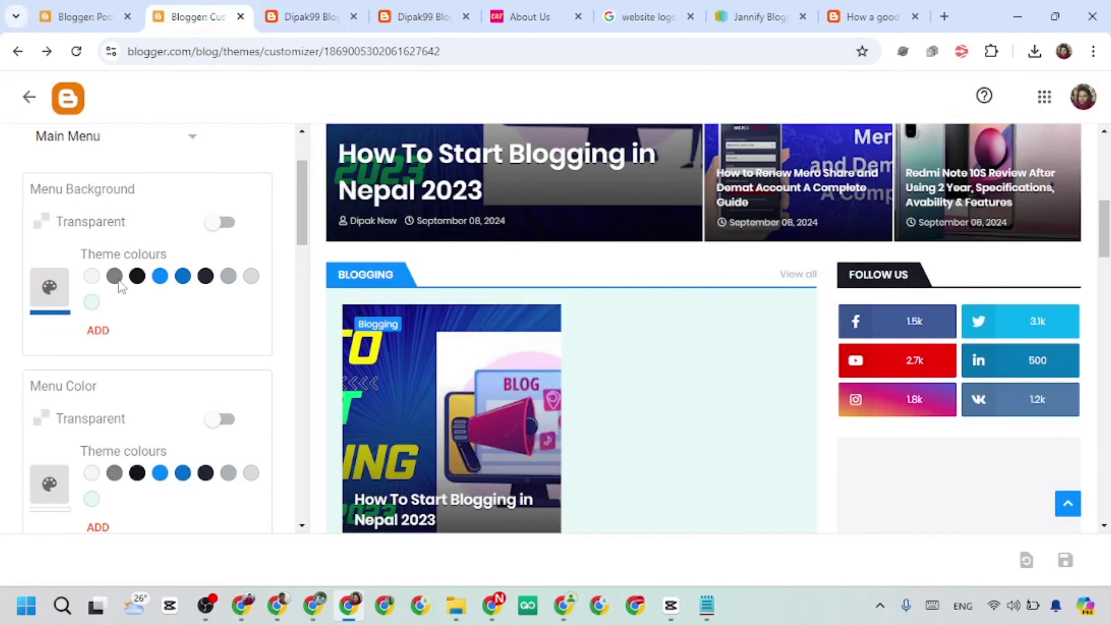
click(30, 102)
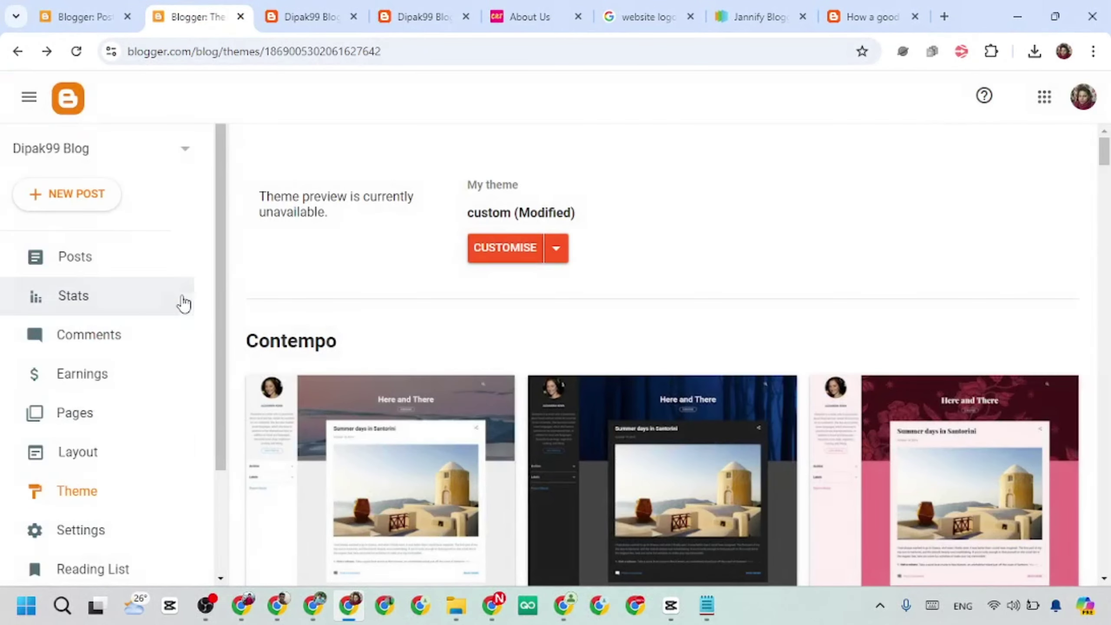
scroll(132, 479, down, 1)
click(121, 380)
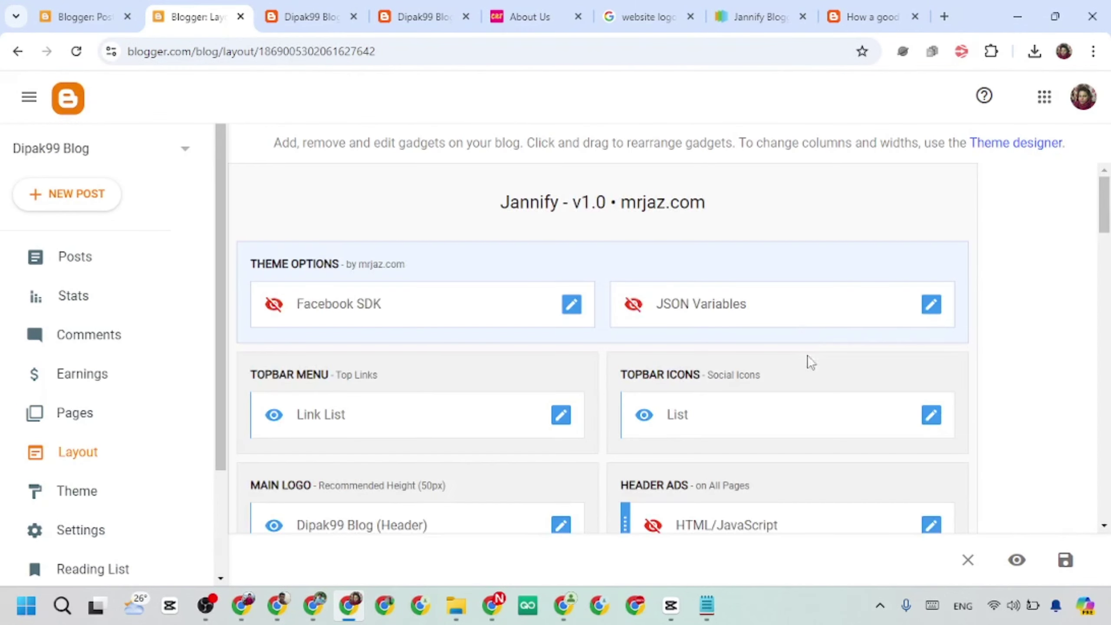
scroll(698, 399, down, 5)
scroll(698, 399, down, 3)
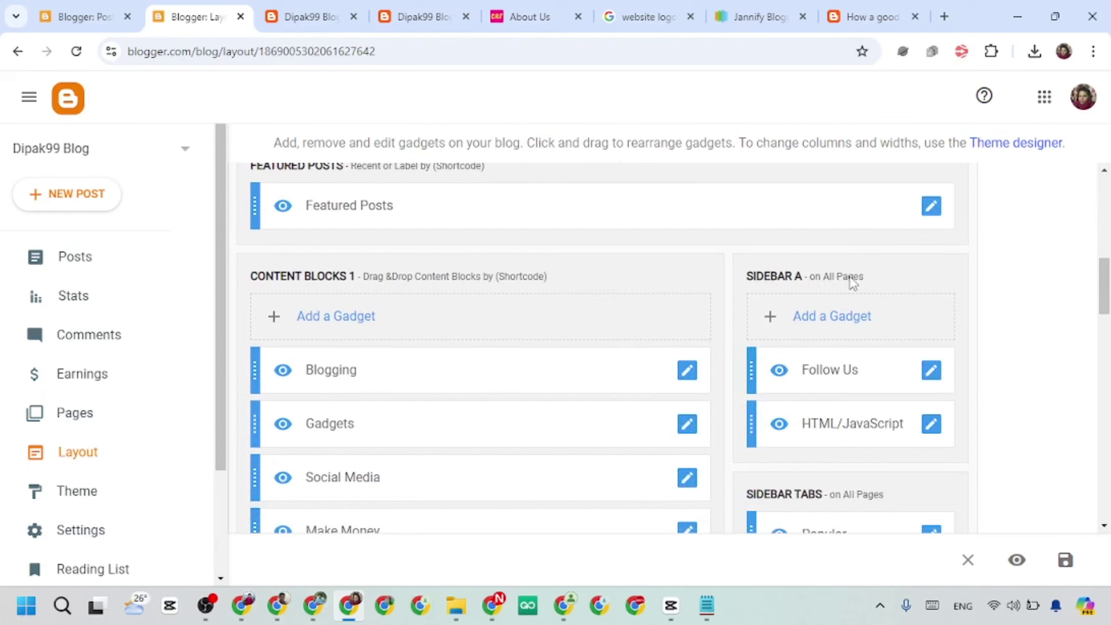
scroll(853, 283, down, 2)
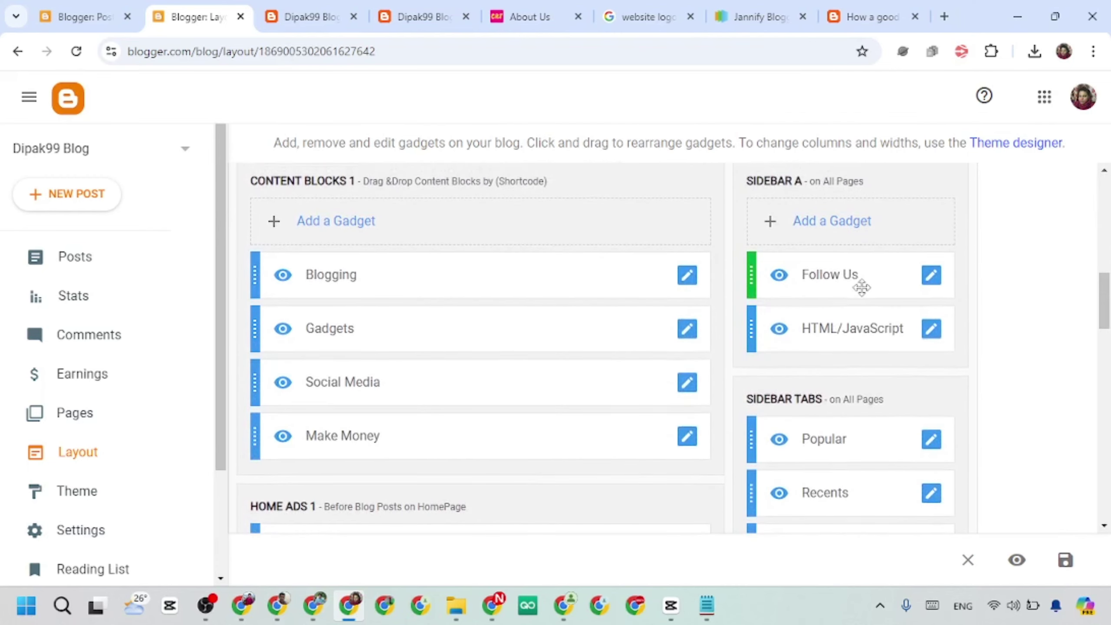
Delete the vk entry from the text list of Sidebar A's Follow Us gadget and save the gadget.
click(933, 288)
scroll(595, 420, down, 5)
scroll(467, 319, up, 1)
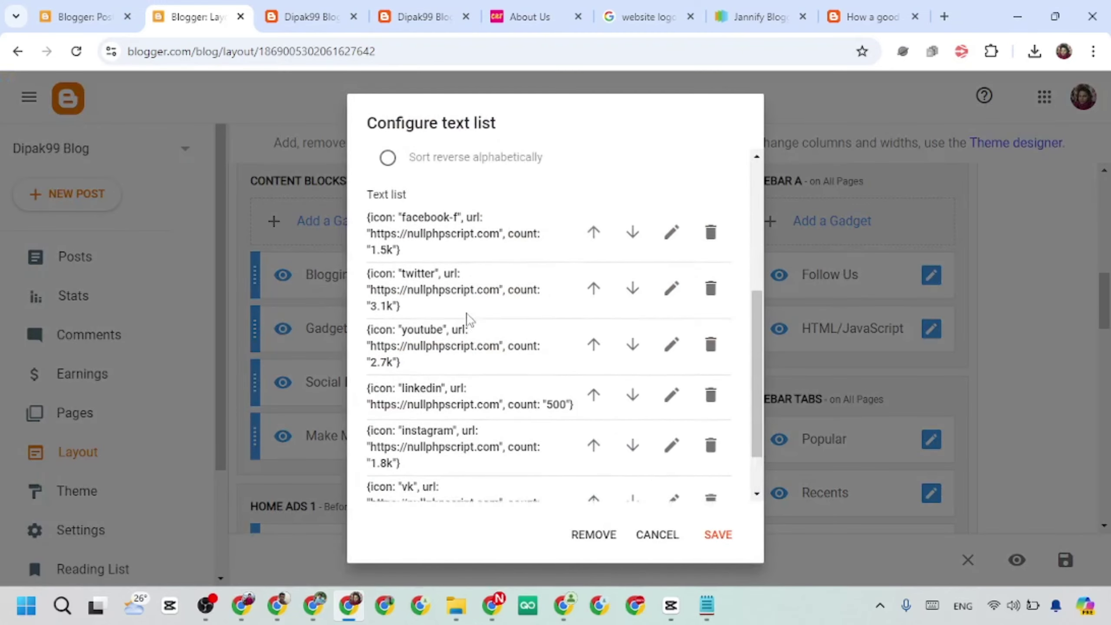
scroll(437, 289, up, 1)
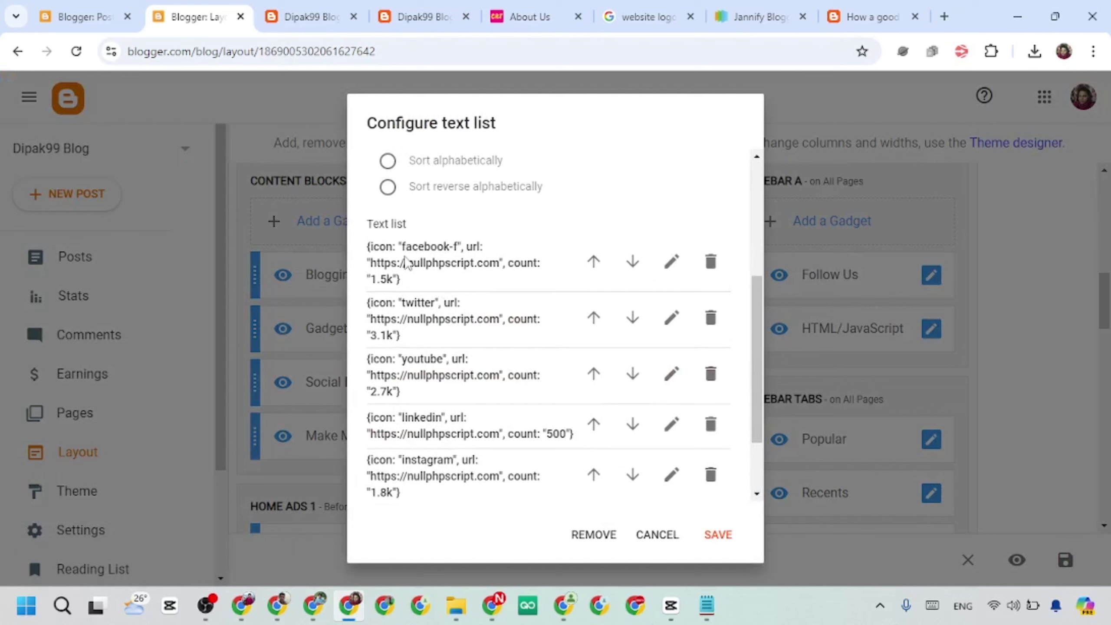
scroll(532, 274, down, 3)
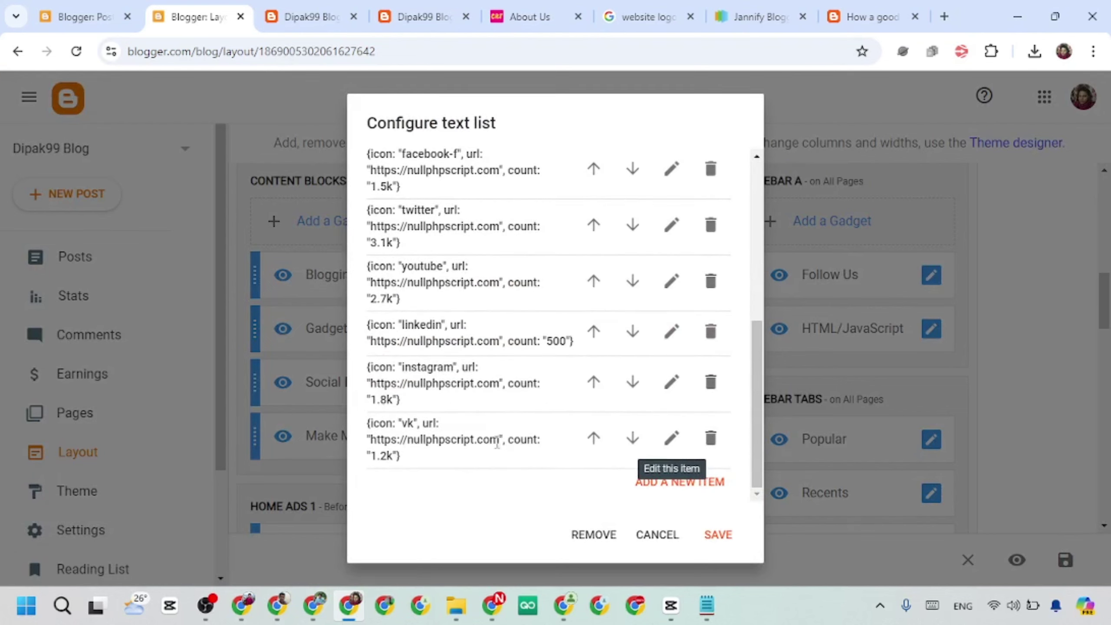
scroll(427, 246, up, 2)
scroll(496, 342, down, 2)
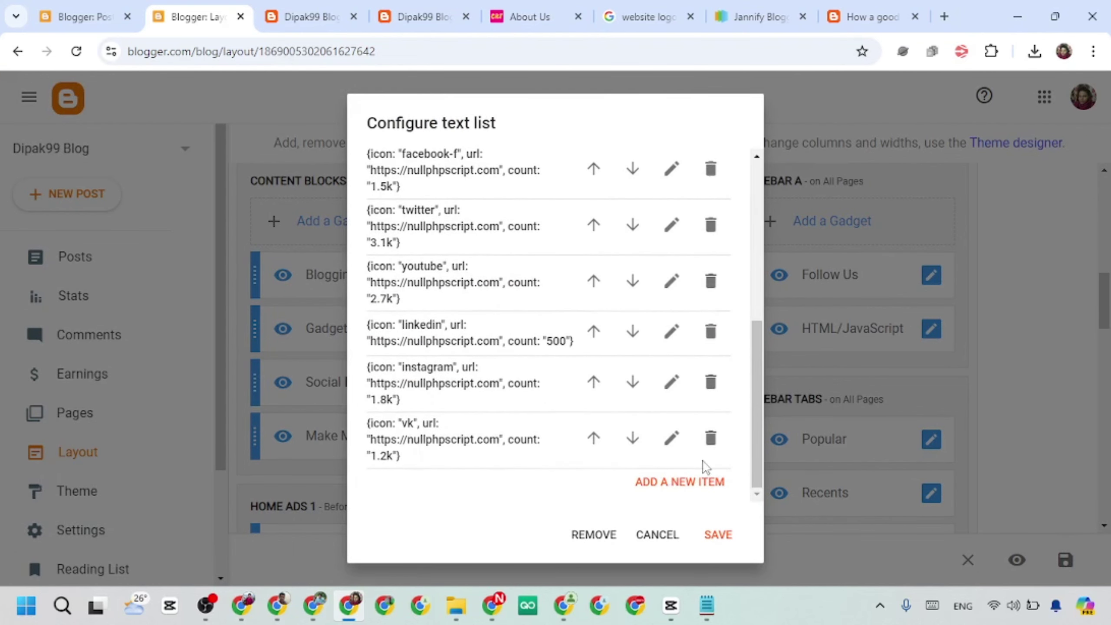
click(714, 439)
click(718, 533)
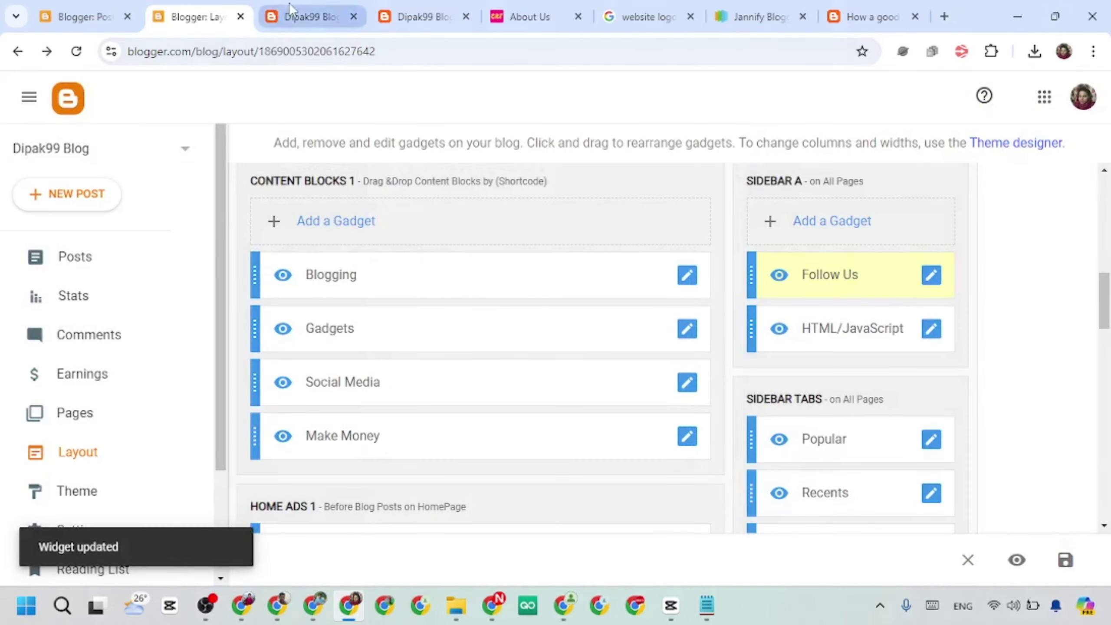
Look over the Follow Us icons and the advertisement block in the live blog's sidebar.
click(290, 7)
scroll(905, 273, up, 10)
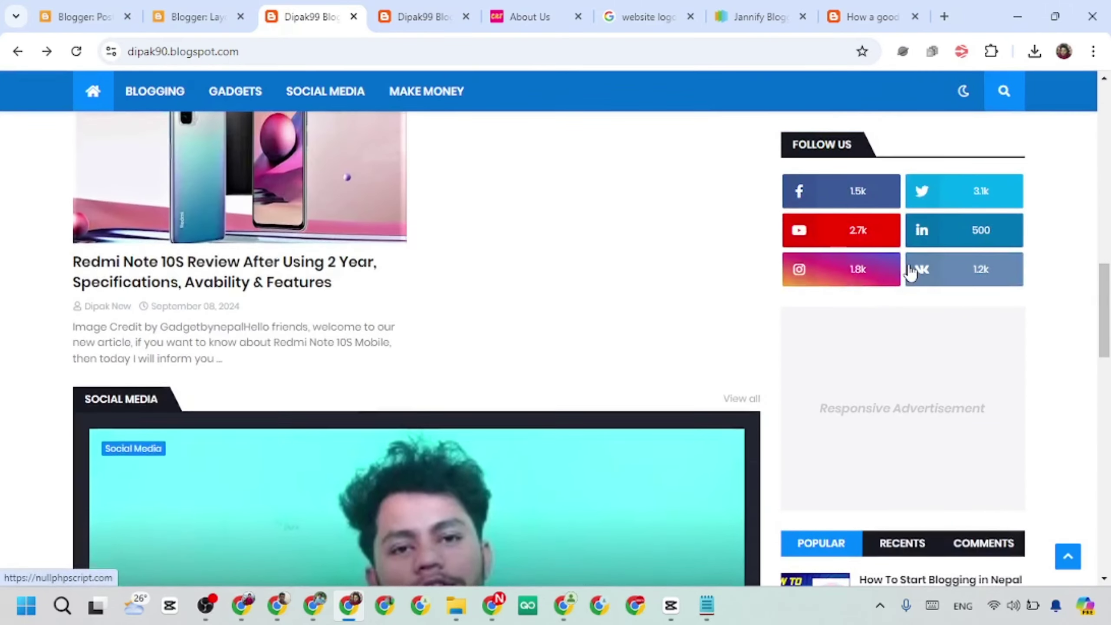
scroll(943, 243, up, 1)
scroll(888, 353, down, 1)
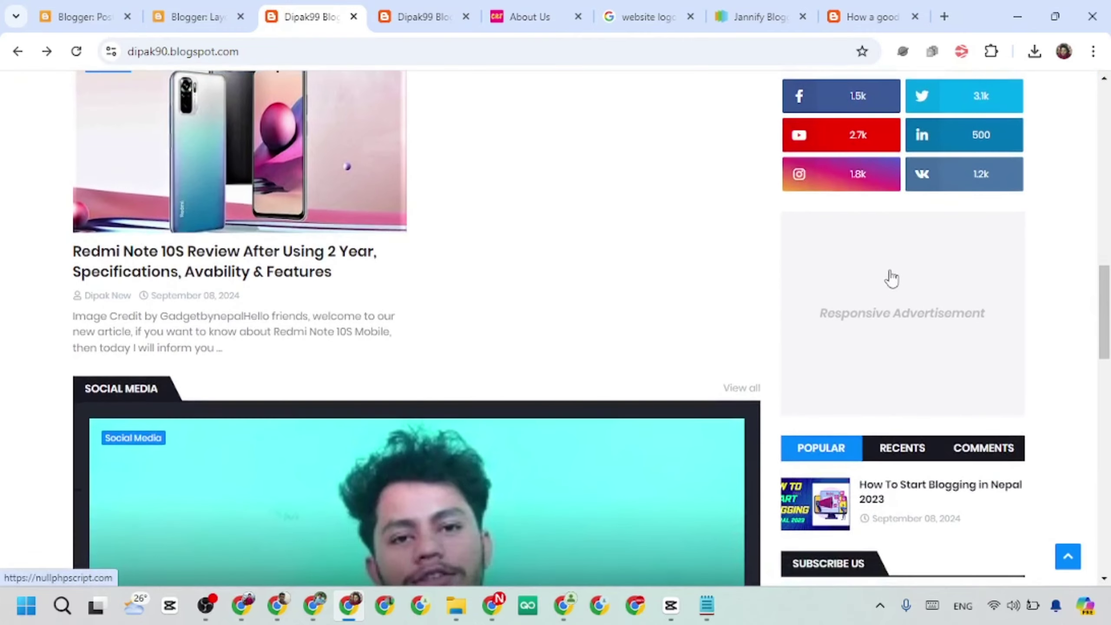
scroll(939, 323, up, 1)
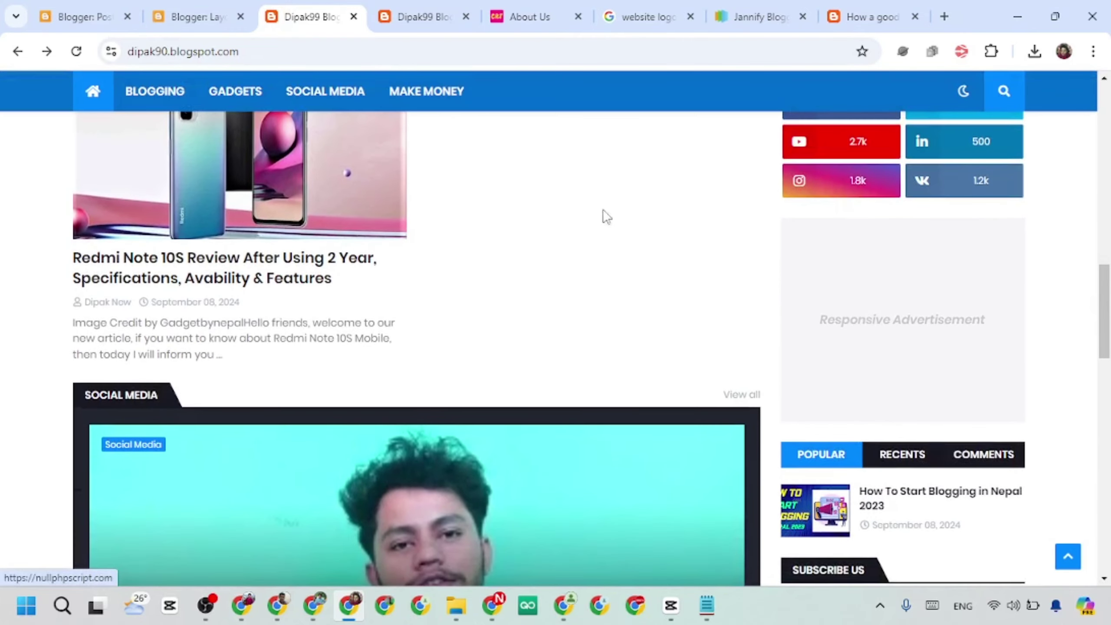
Hide Sidebar A's HTML/JavaScript gadget on the Layout page, clear its advertisement code, save it and close the dialog.
click(192, 16)
scroll(870, 346, down, 1)
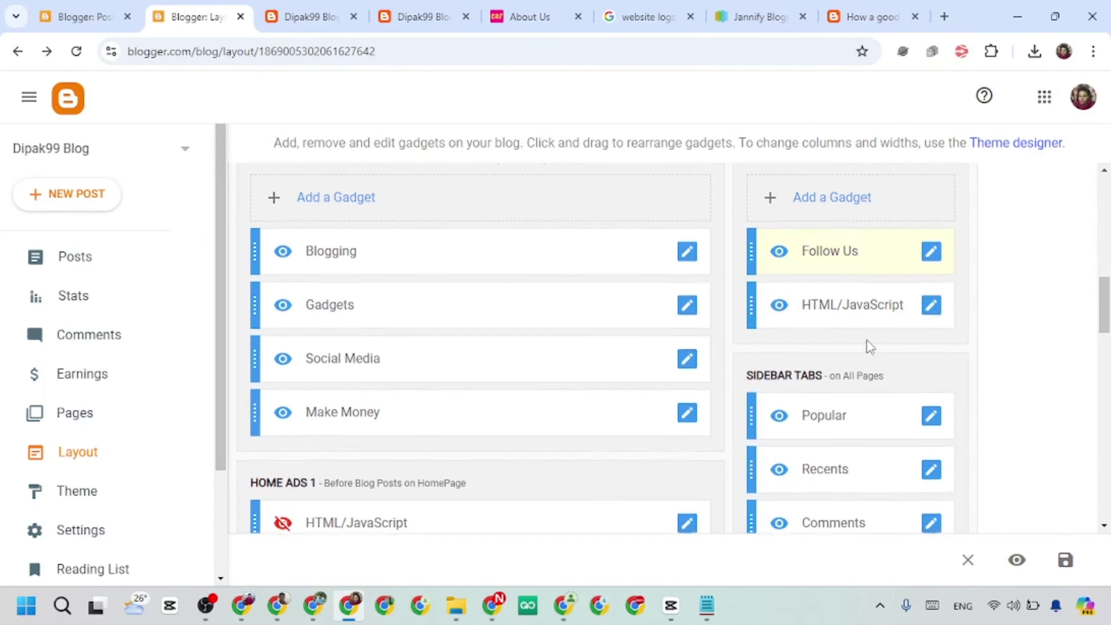
click(929, 309)
click(684, 236)
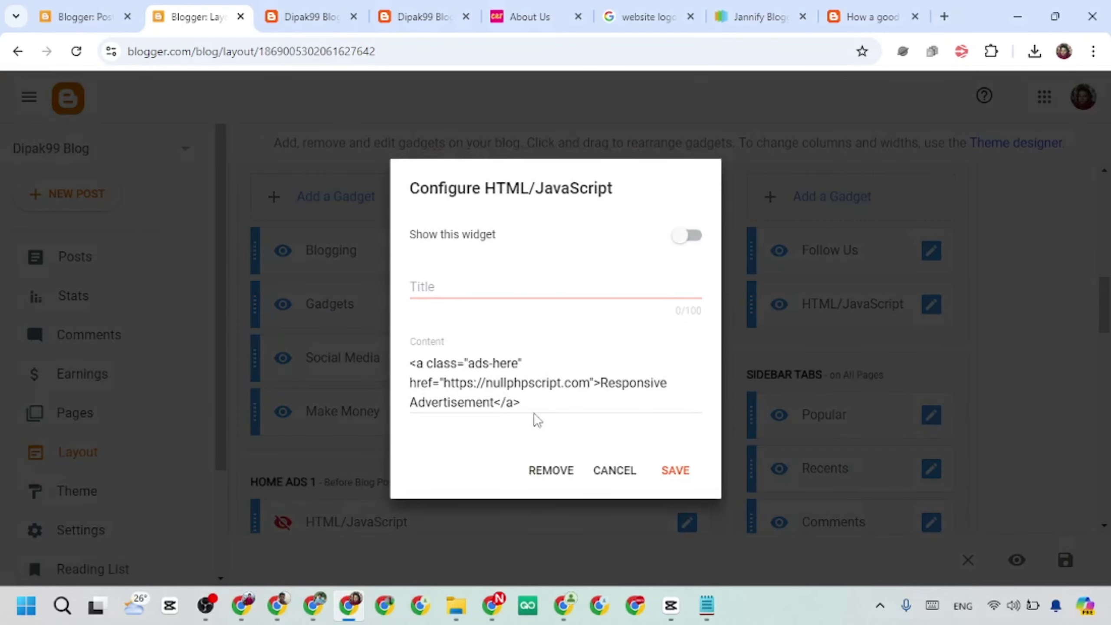
drag(533, 421, 409, 362)
key(BackSpace)
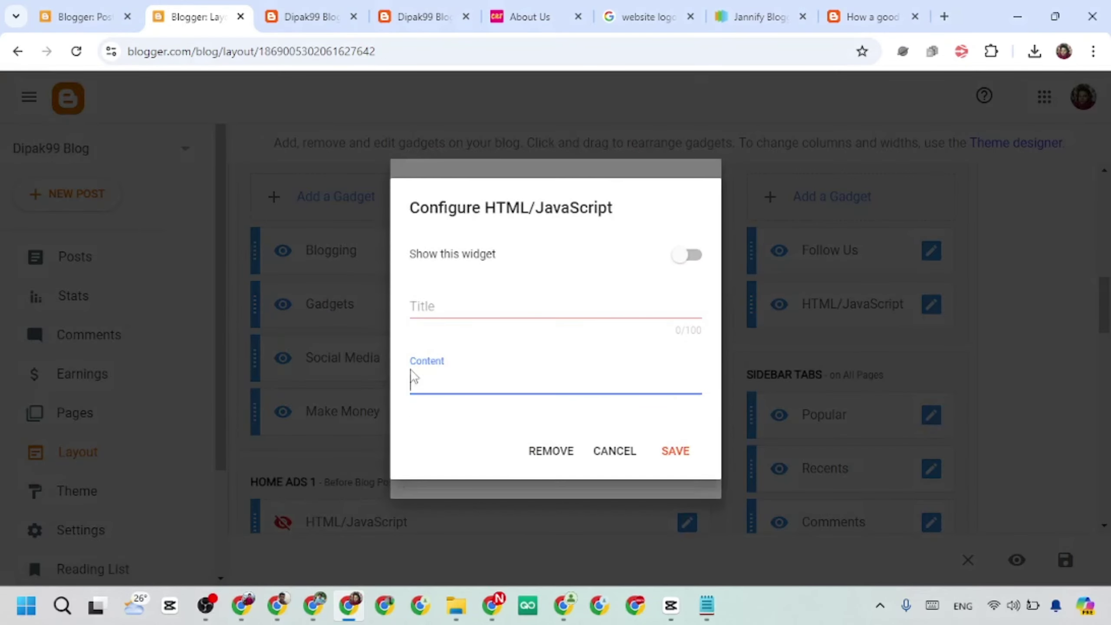
click(676, 451)
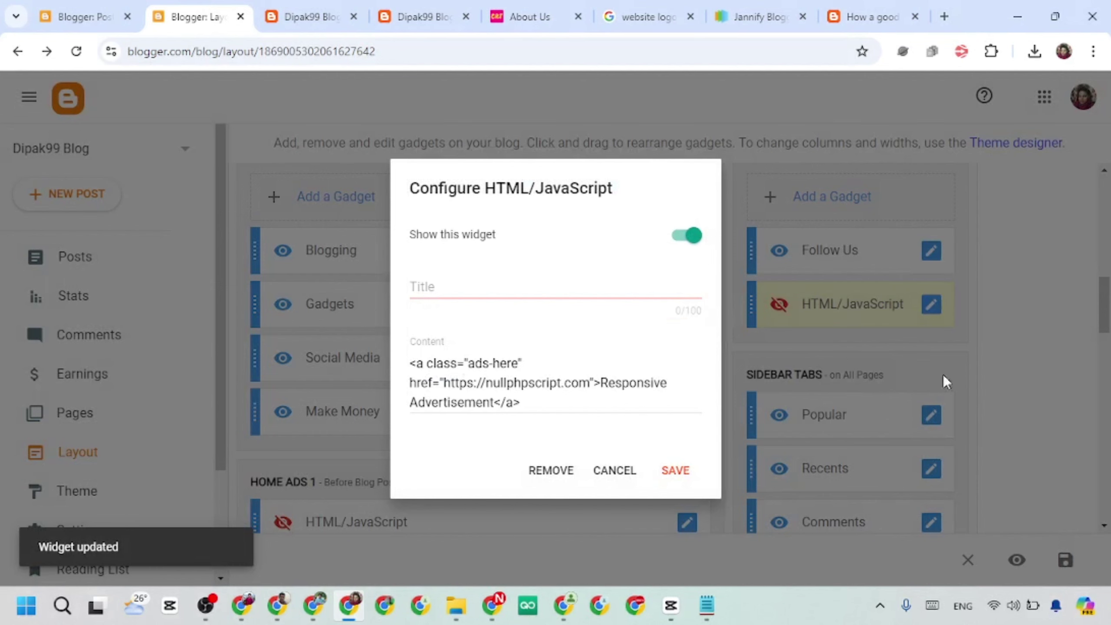
click(615, 471)
scroll(875, 359, down, 1)
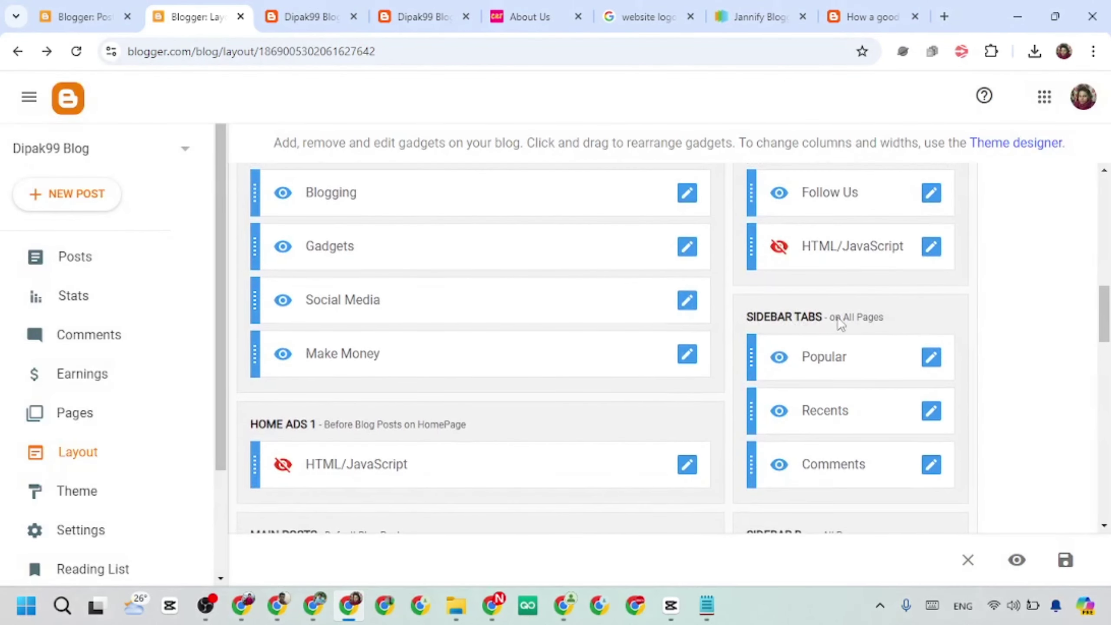
Examine the Popular, Recents and Comments tabs in the live blog's sidebar.
click(332, 17)
scroll(416, 186, down, 3)
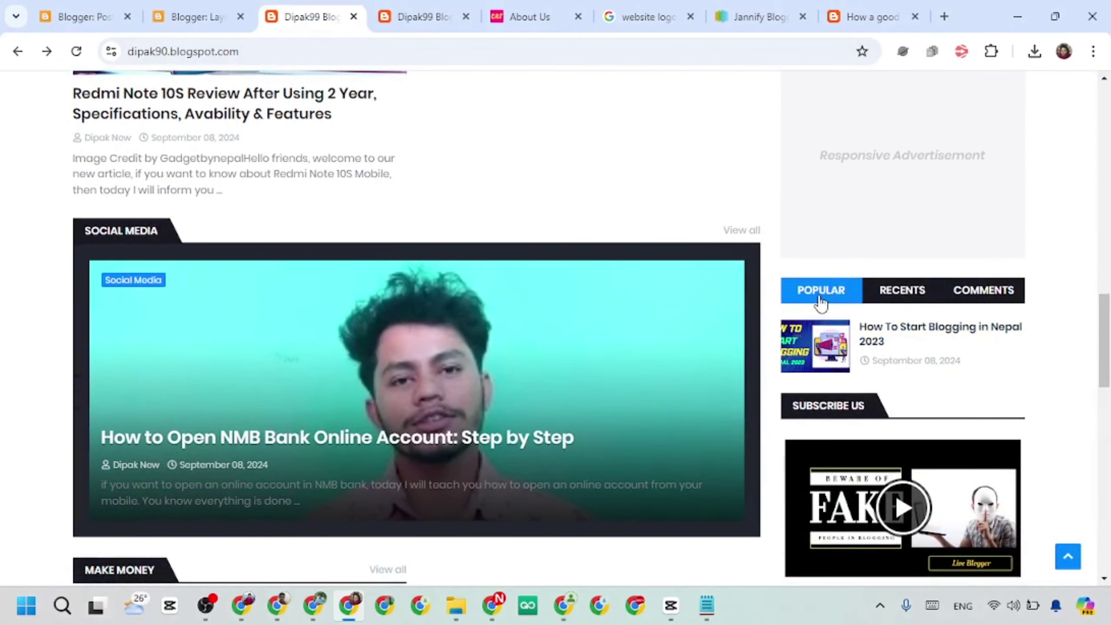
scroll(910, 315, down, 1)
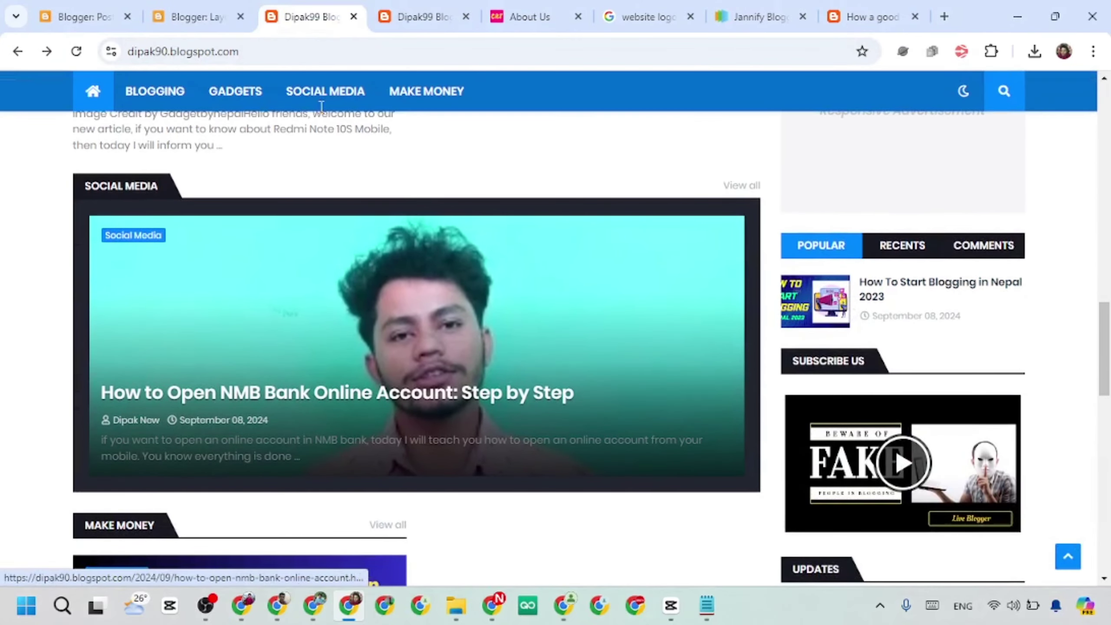
Retitle the Popular gadget in Sidebar Tabs as Popular Posts, set its maximum number of shown posts to 5 and save it.
click(200, 17)
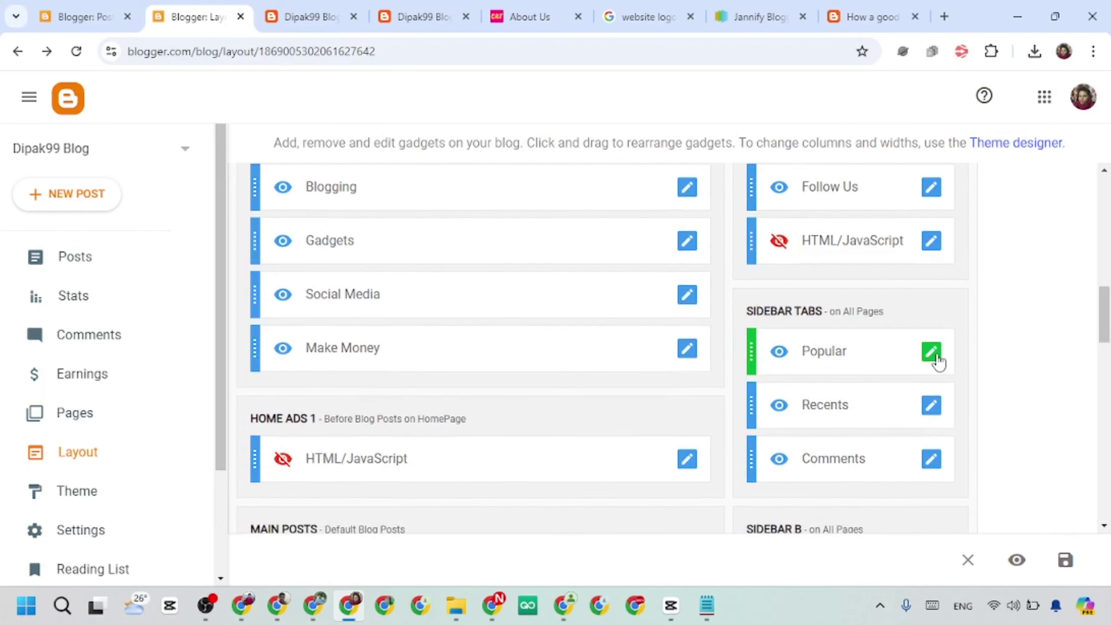
click(932, 352)
scroll(556, 327, down, 1)
scroll(510, 338, up, 1)
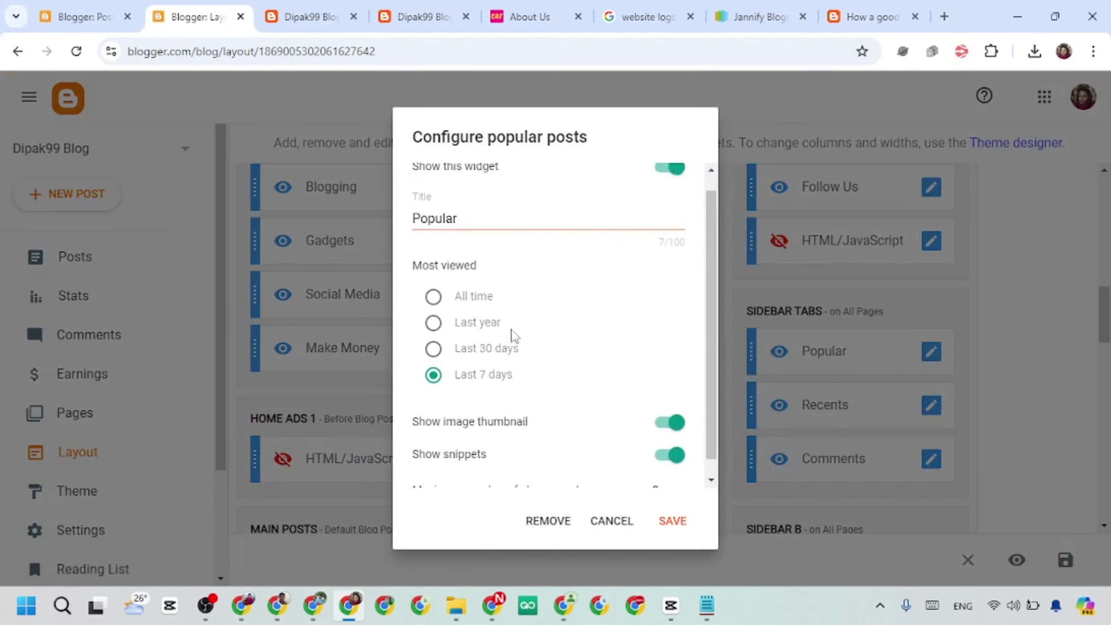
scroll(540, 279, down, 1)
click(488, 204)
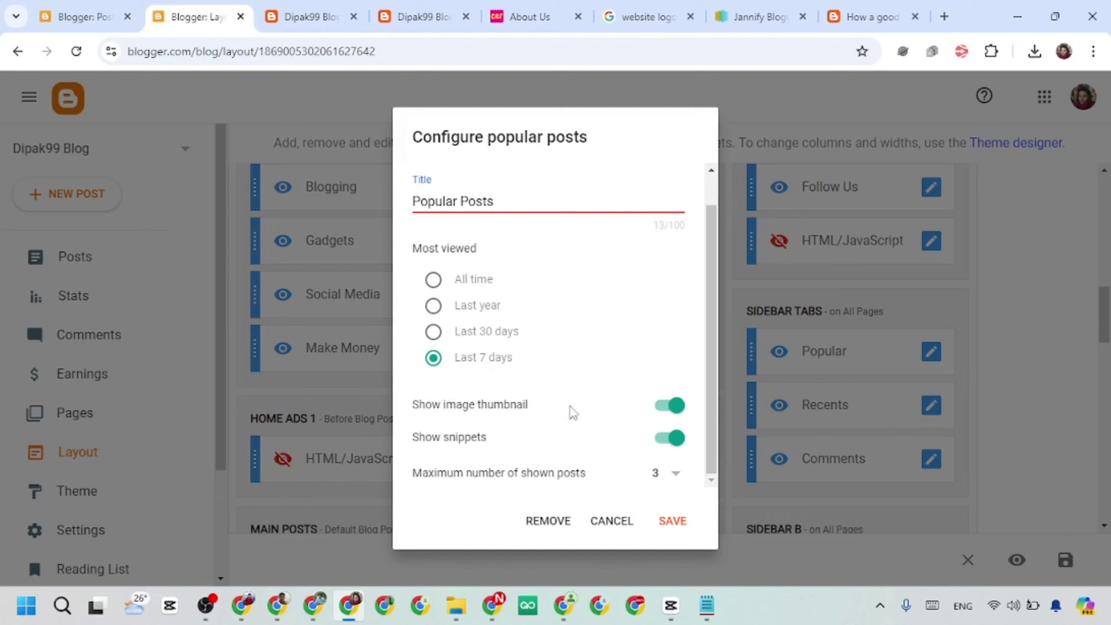
click(673, 407)
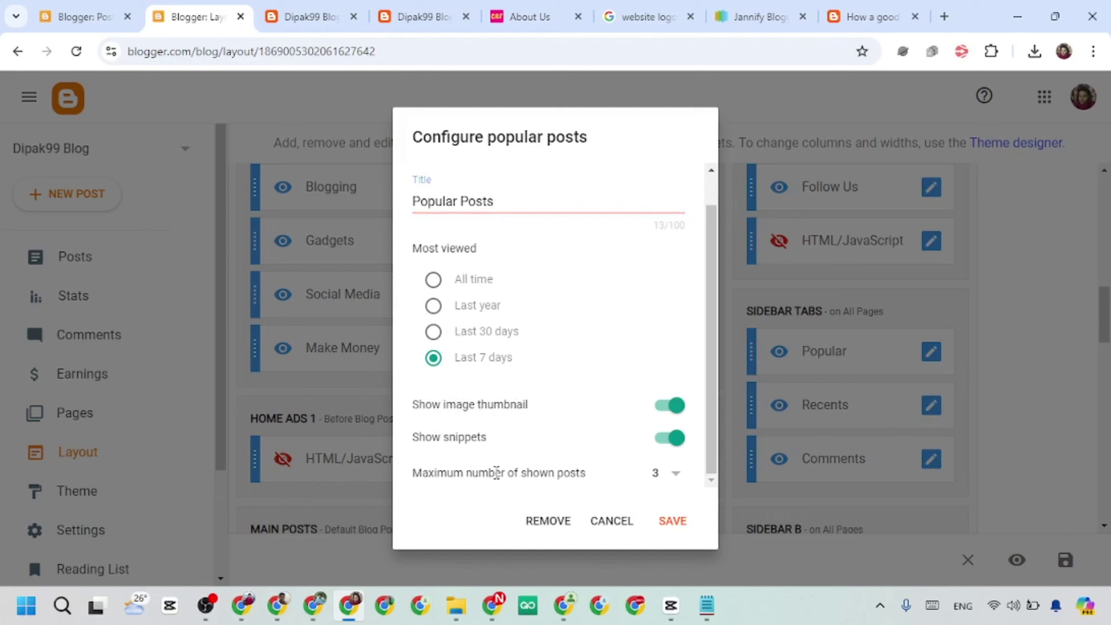
click(663, 474)
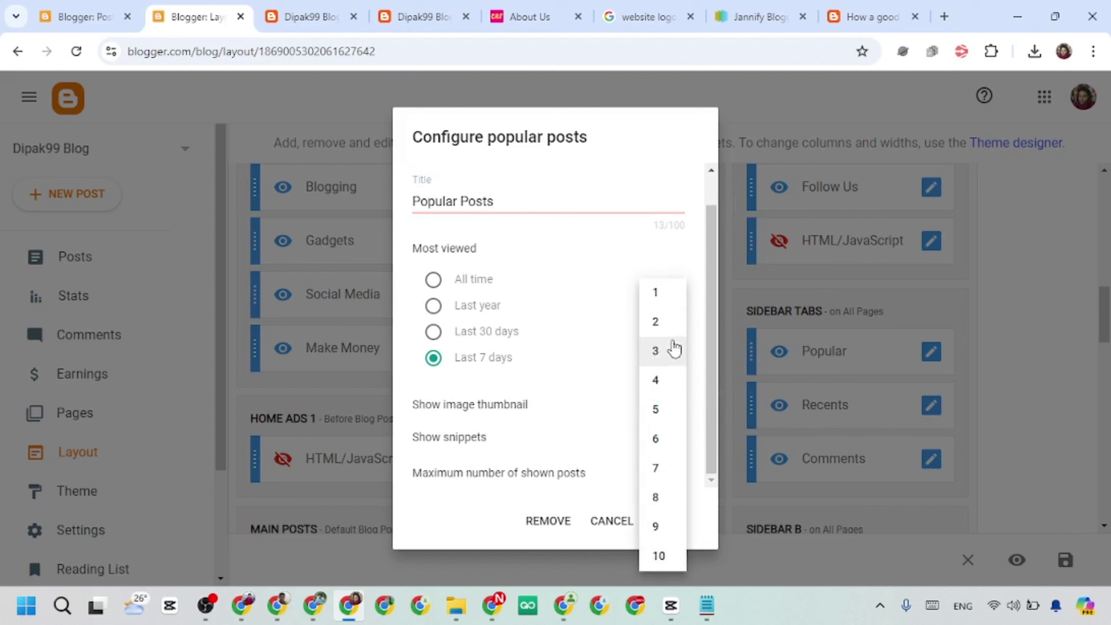
click(659, 410)
click(682, 530)
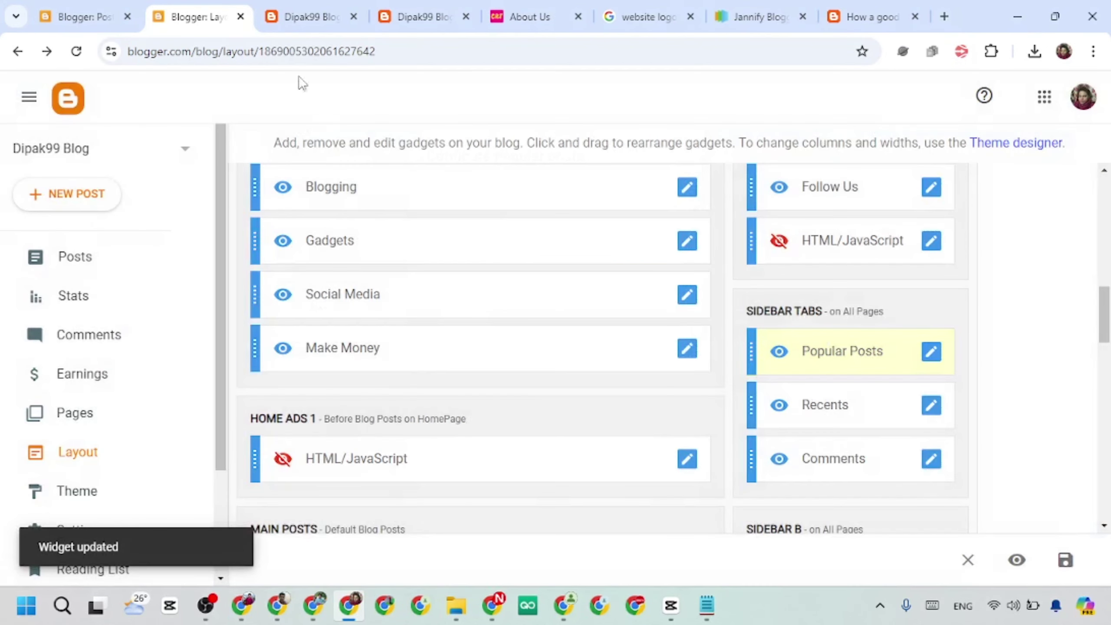
Reload the live blog and check the Popular, Recents and Comments tabs in its sidebar.
click(309, 16)
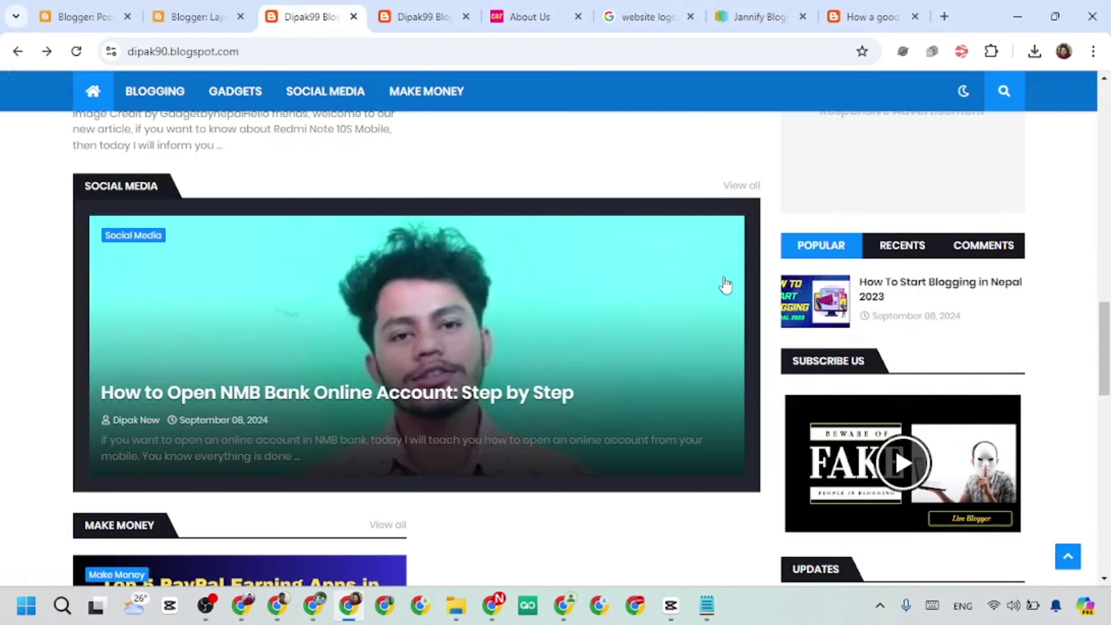
key(F5)
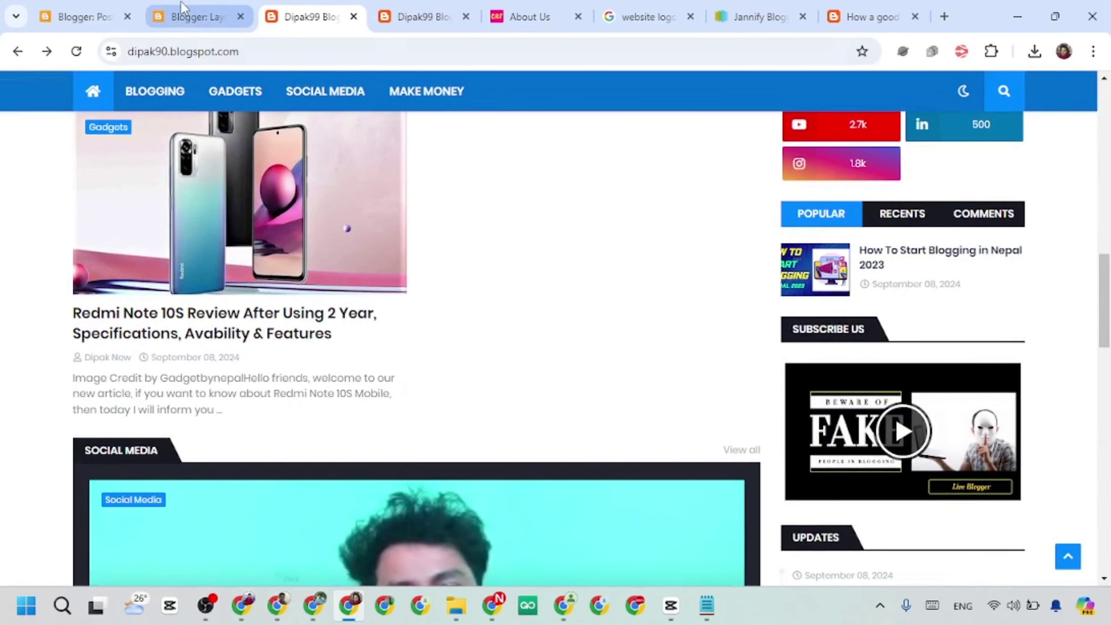
click(197, 16)
scroll(869, 369, down, 1)
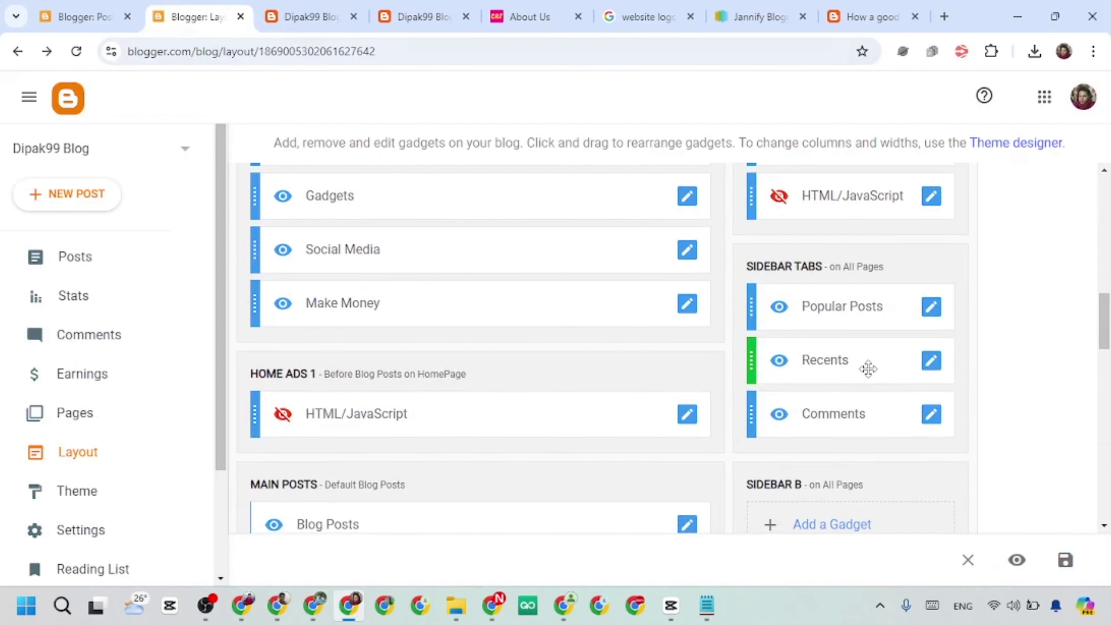
scroll(816, 360, down, 1)
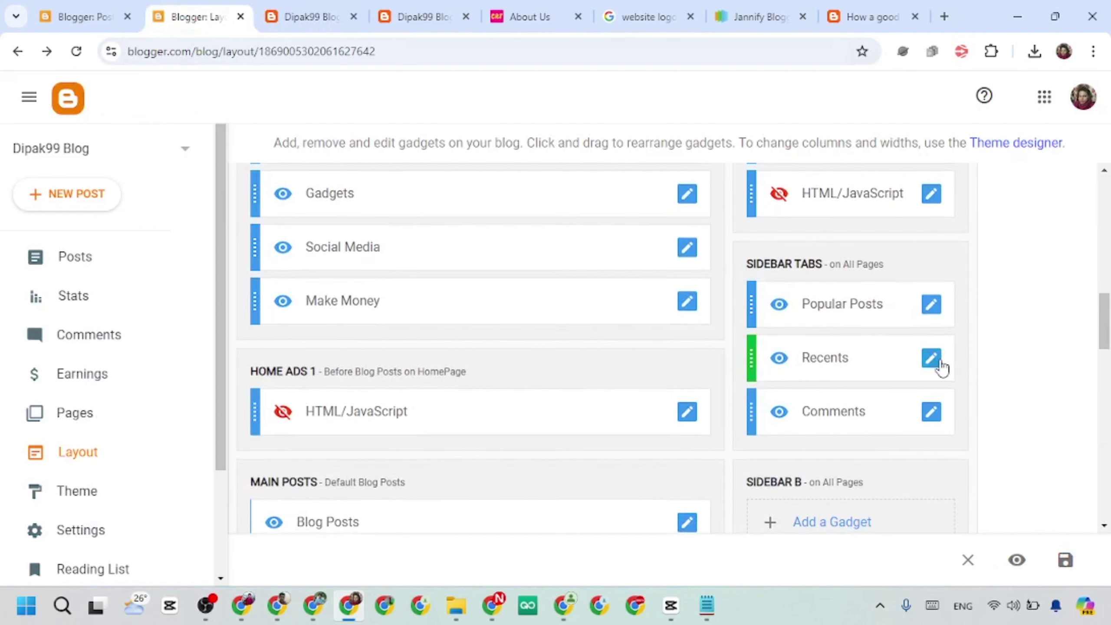
click(312, 17)
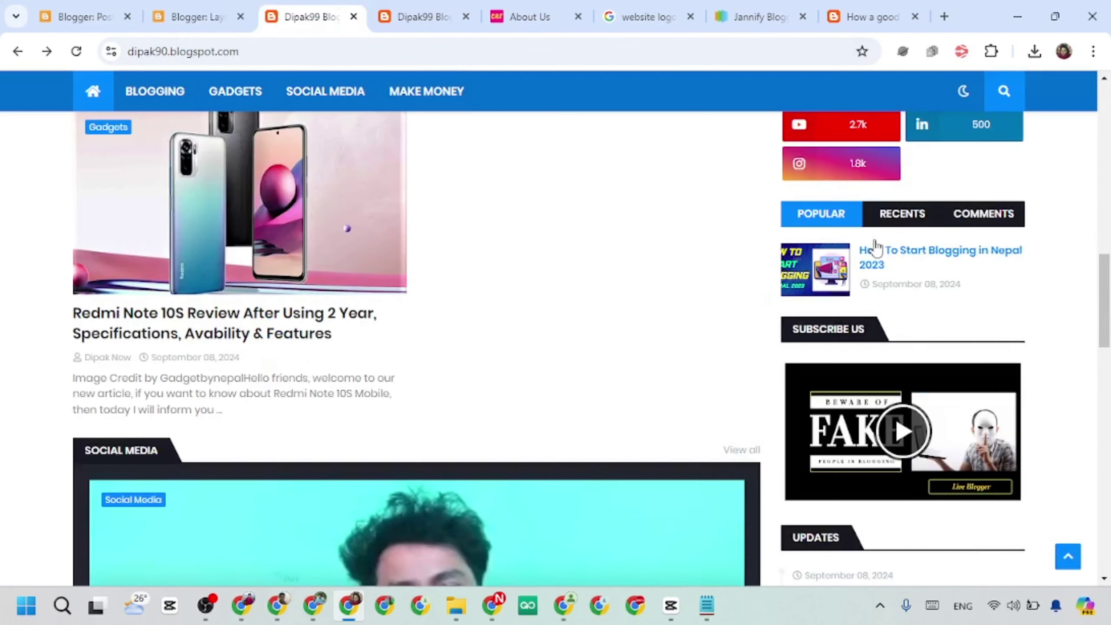
scroll(911, 308, up, 1)
scroll(911, 308, down, 4)
scroll(862, 348, up, 7)
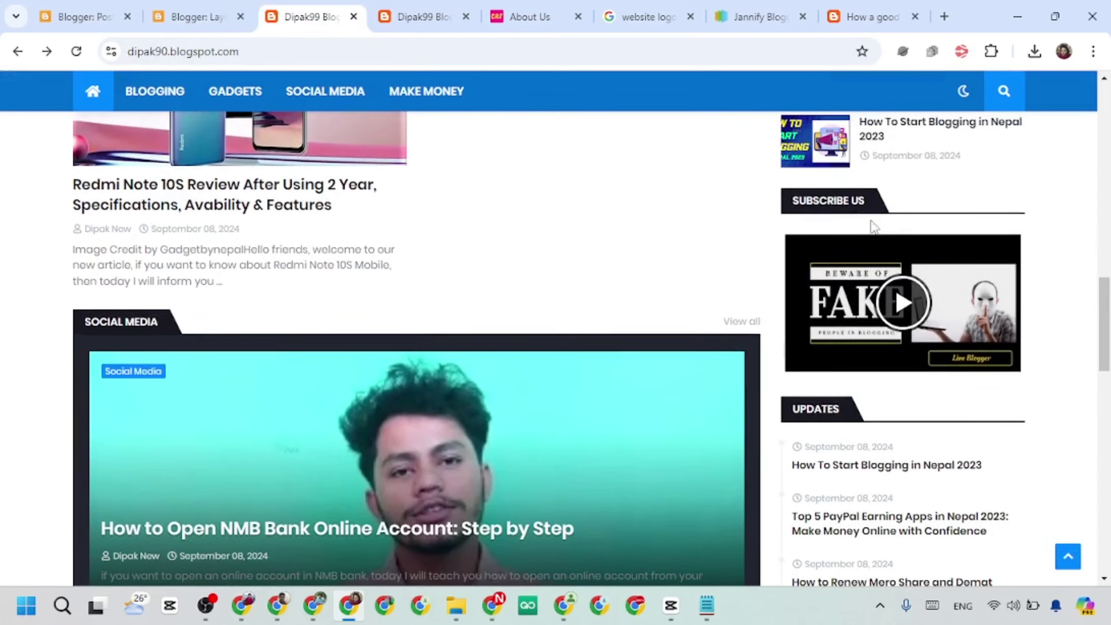
click(913, 332)
click(976, 326)
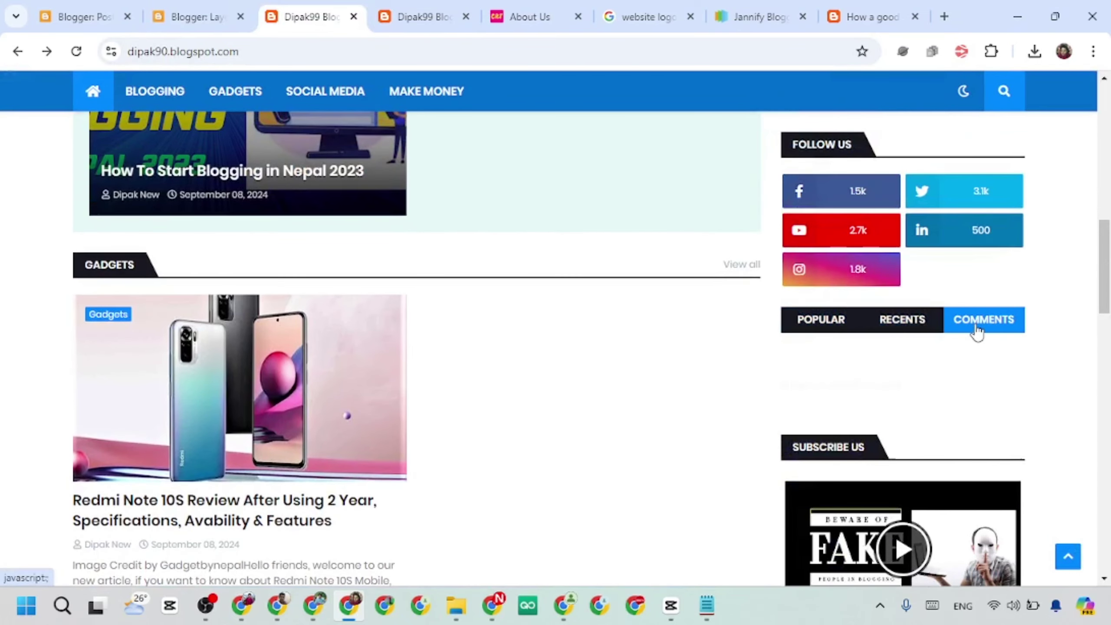
Review the settings of the Recents and Comments gadgets in the layout's Sidebar Tabs, closing each without saving.
click(197, 16)
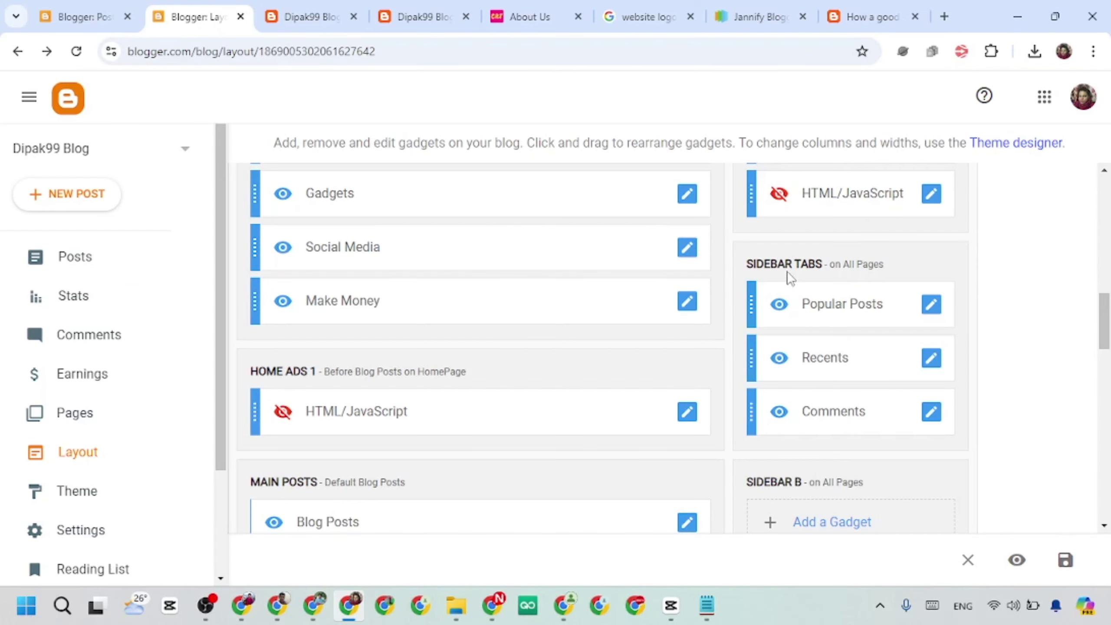
click(932, 363)
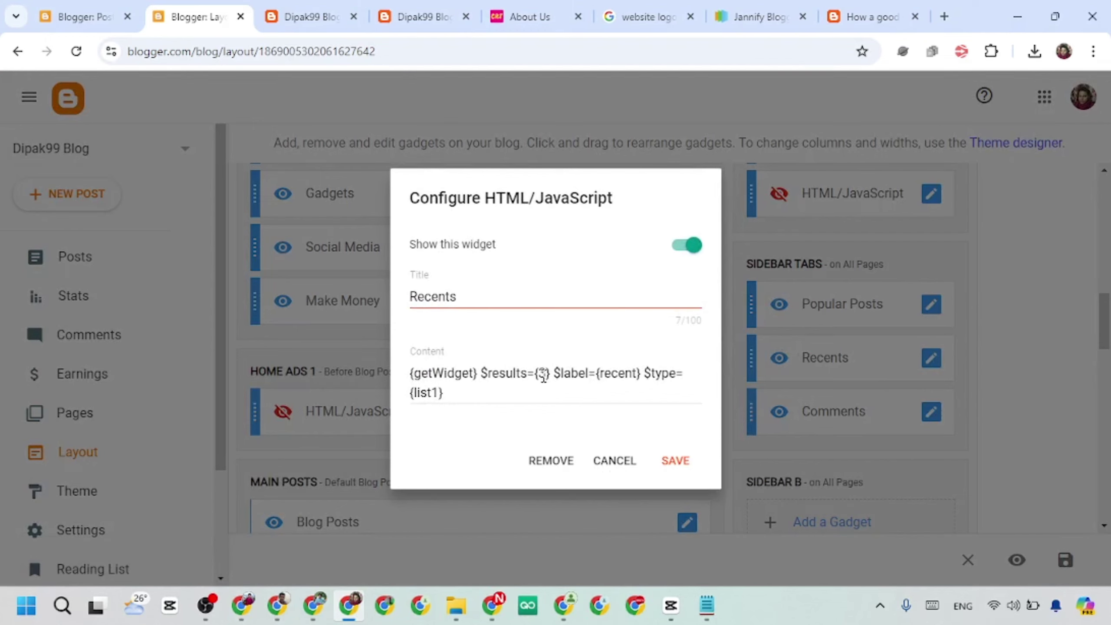
click(614, 462)
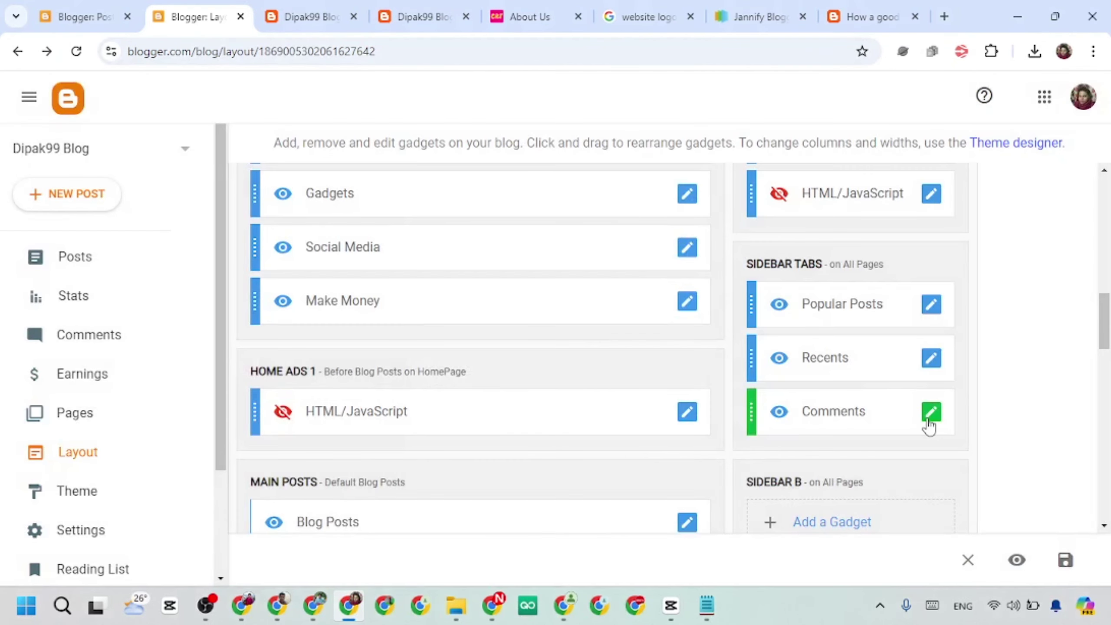
click(937, 414)
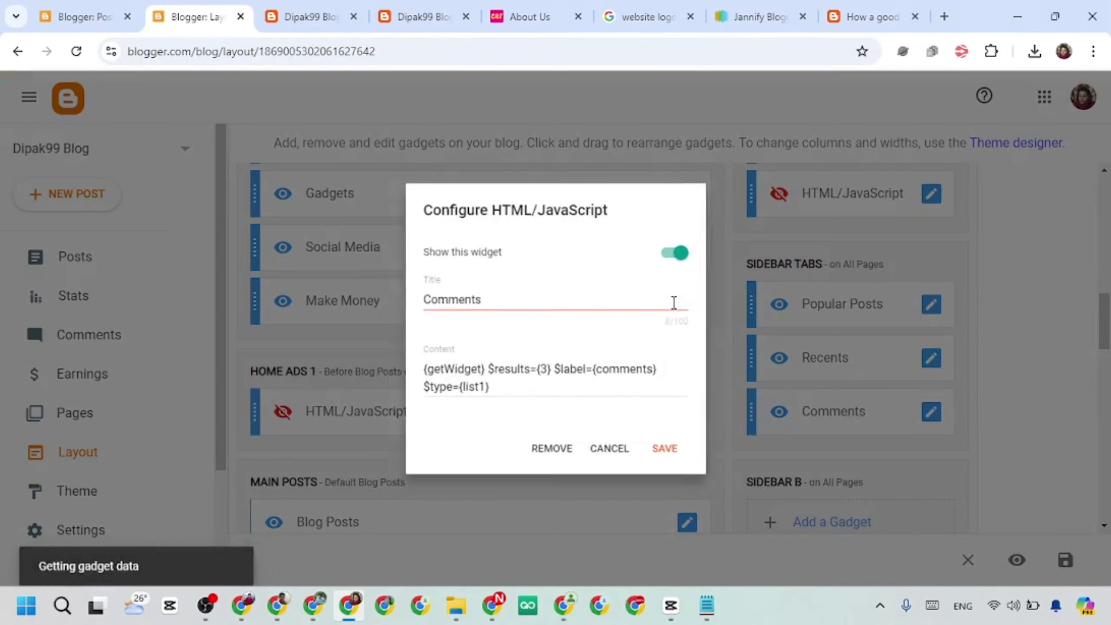
click(615, 461)
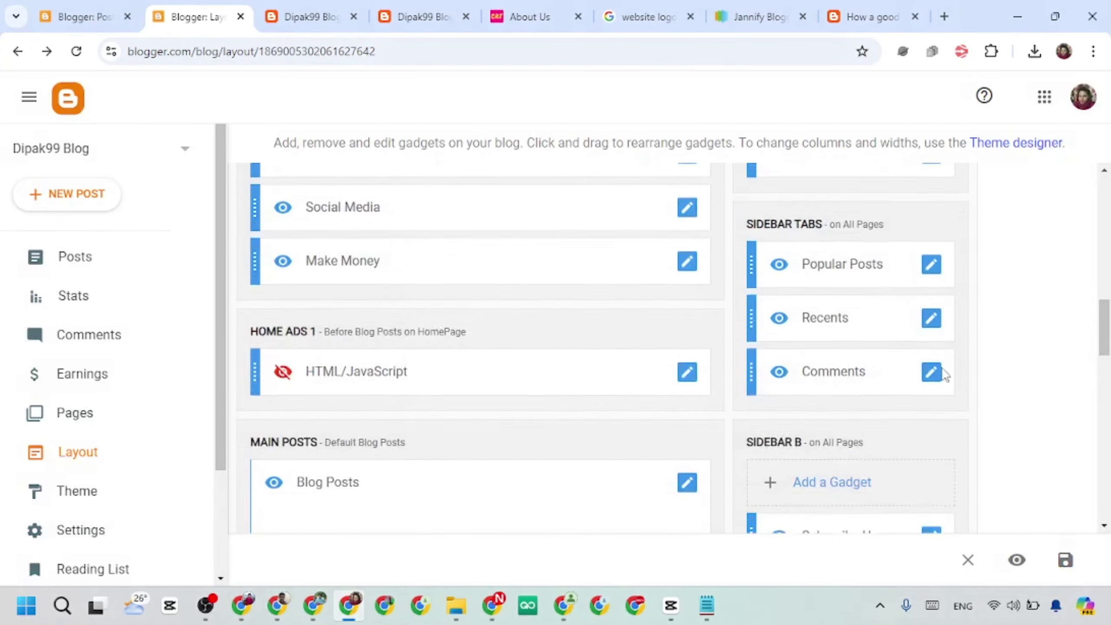
Check the Subscribe Us video block on the live blog, then hide Sidebar B's Subscribe Us gadget in the layout and save it.
scroll(729, 299, down, 3)
scroll(825, 296, down, 3)
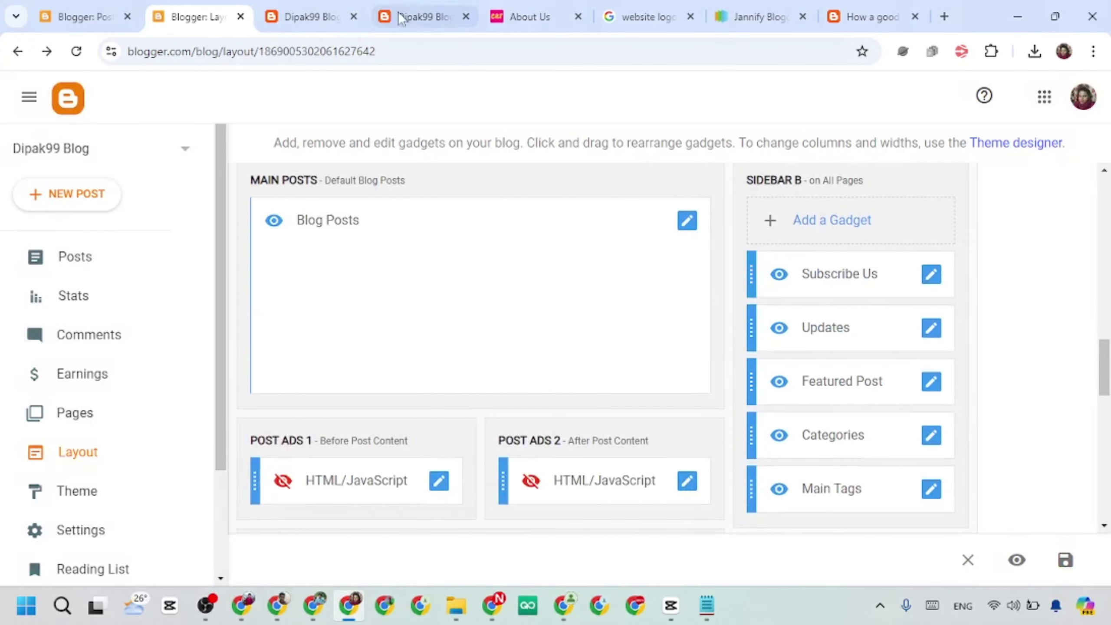
click(300, 16)
scroll(958, 347, down, 4)
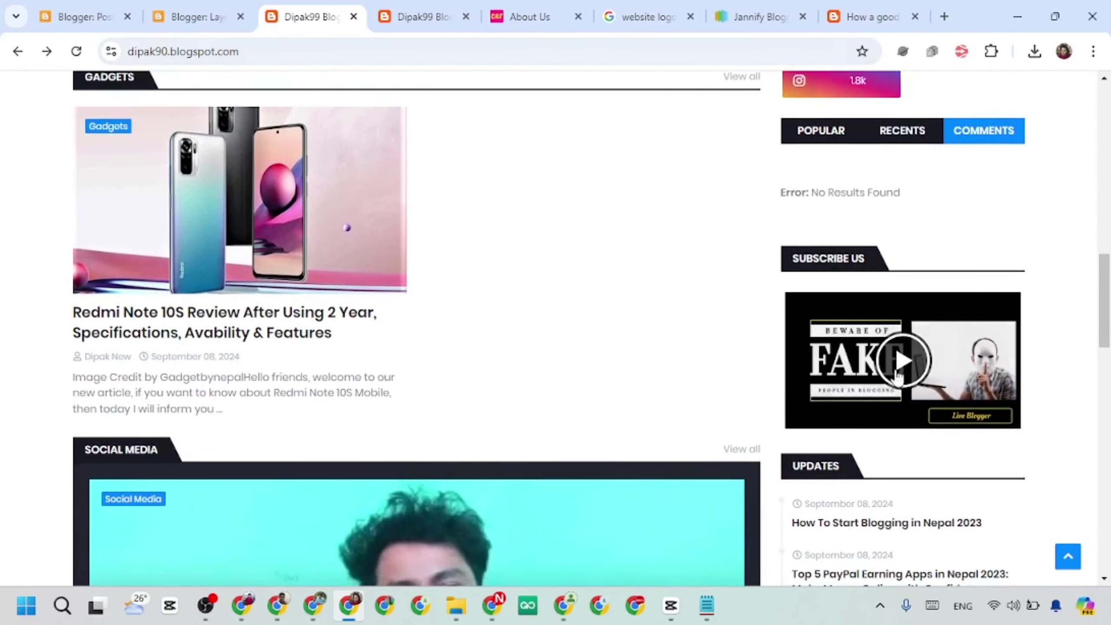
click(213, 28)
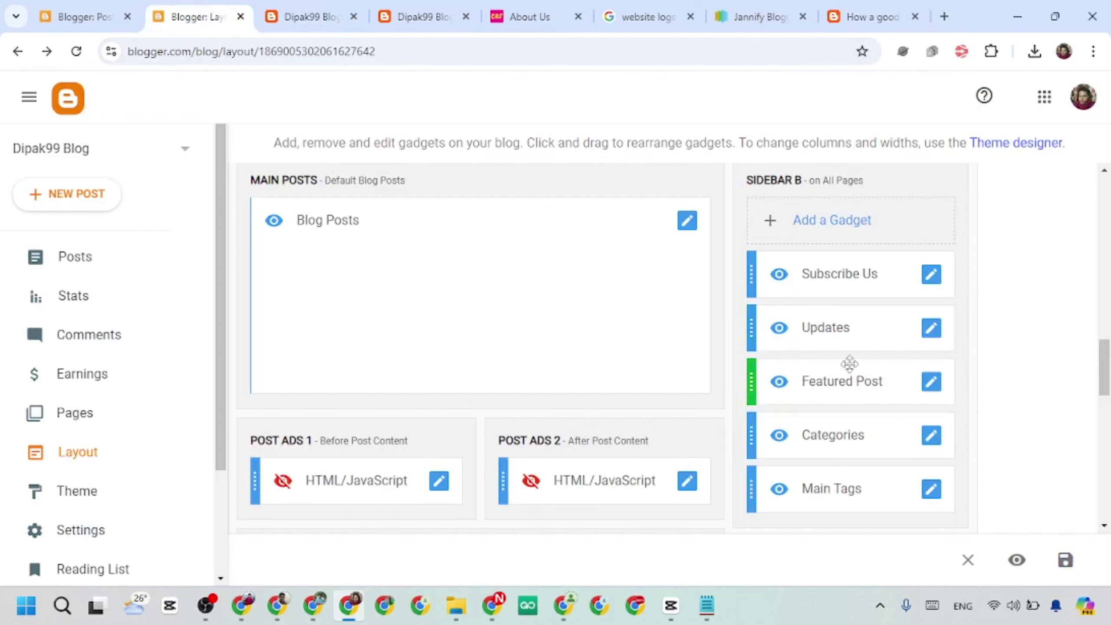
click(931, 274)
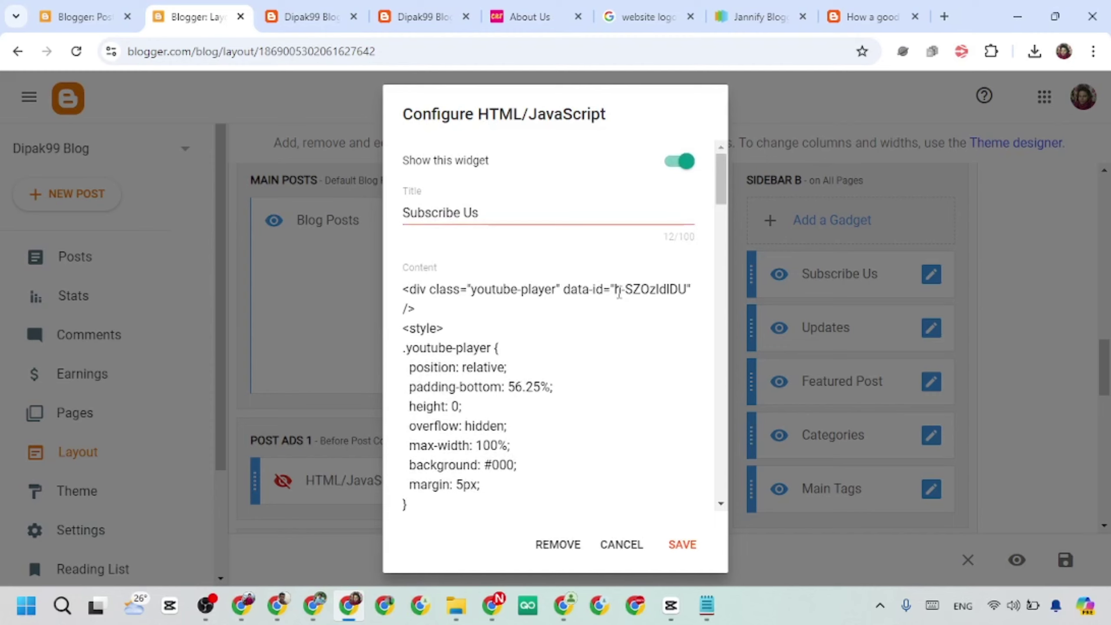
click(680, 173)
click(683, 545)
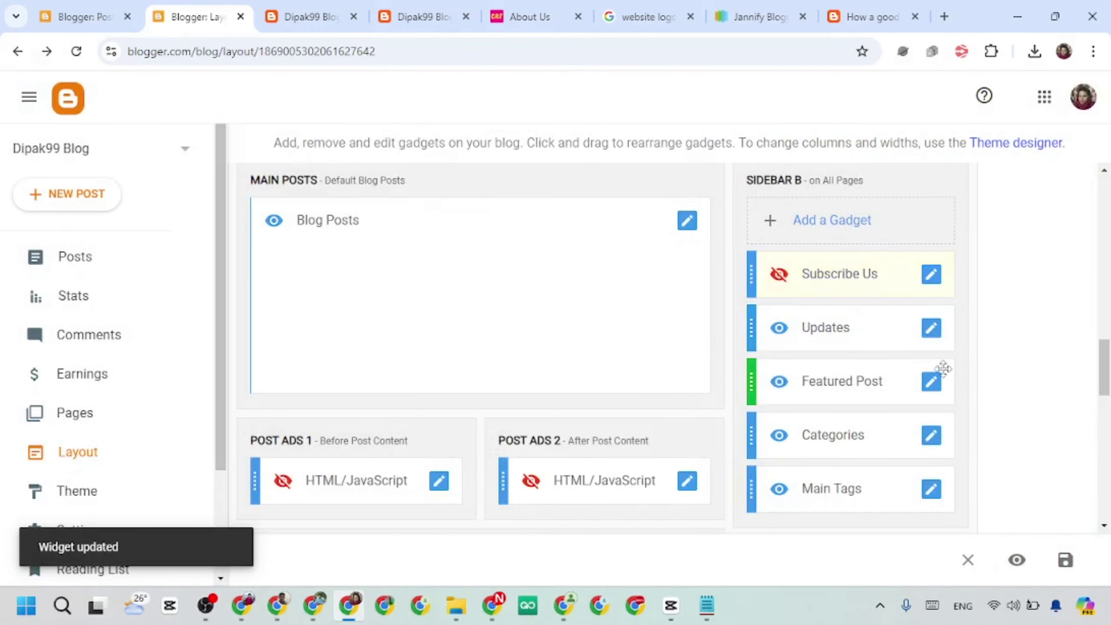
Hide the Updates gadget in Sidebar B and save the change.
click(931, 328)
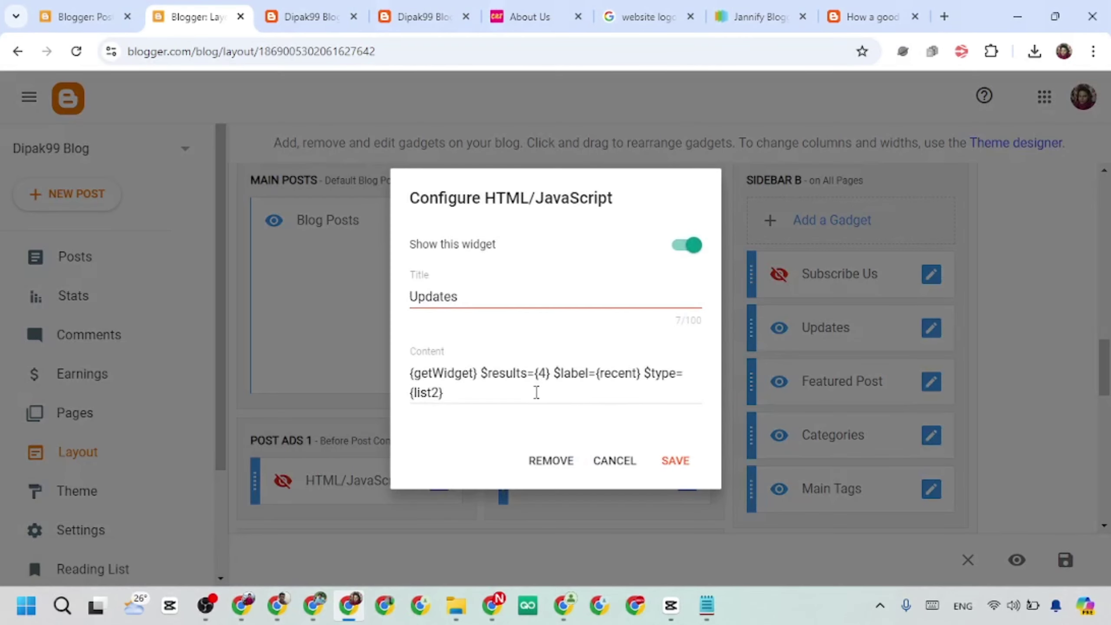
click(680, 245)
click(675, 461)
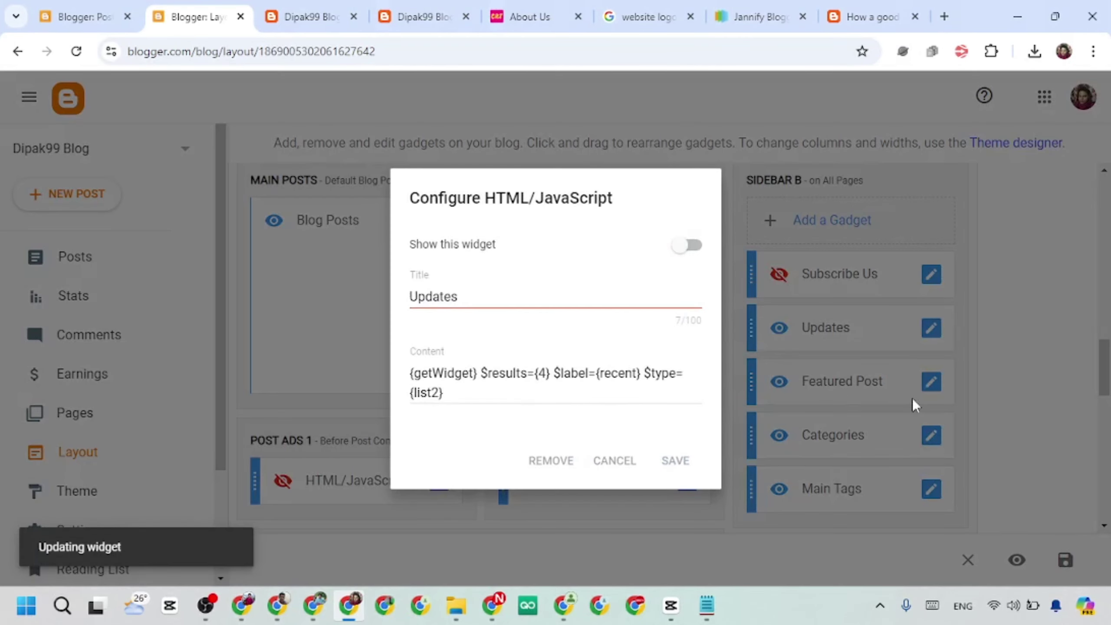
Hide the HTML/JavaScript gadget in Sidebar Ads, clear its advertisement code and save it.
scroll(898, 426, down, 3)
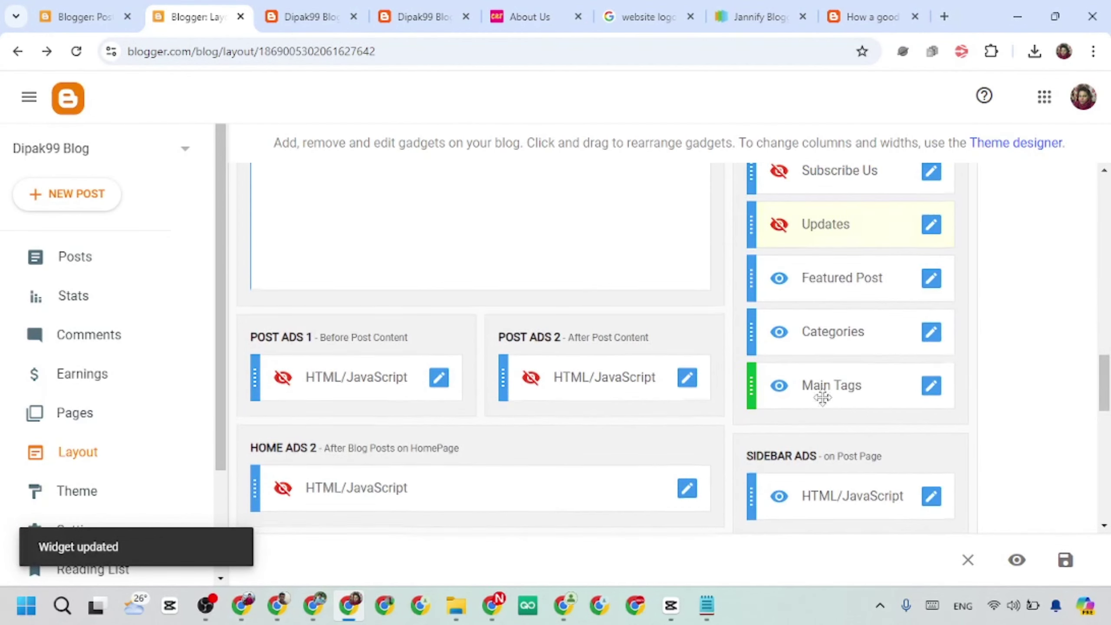
scroll(900, 424, down, 3)
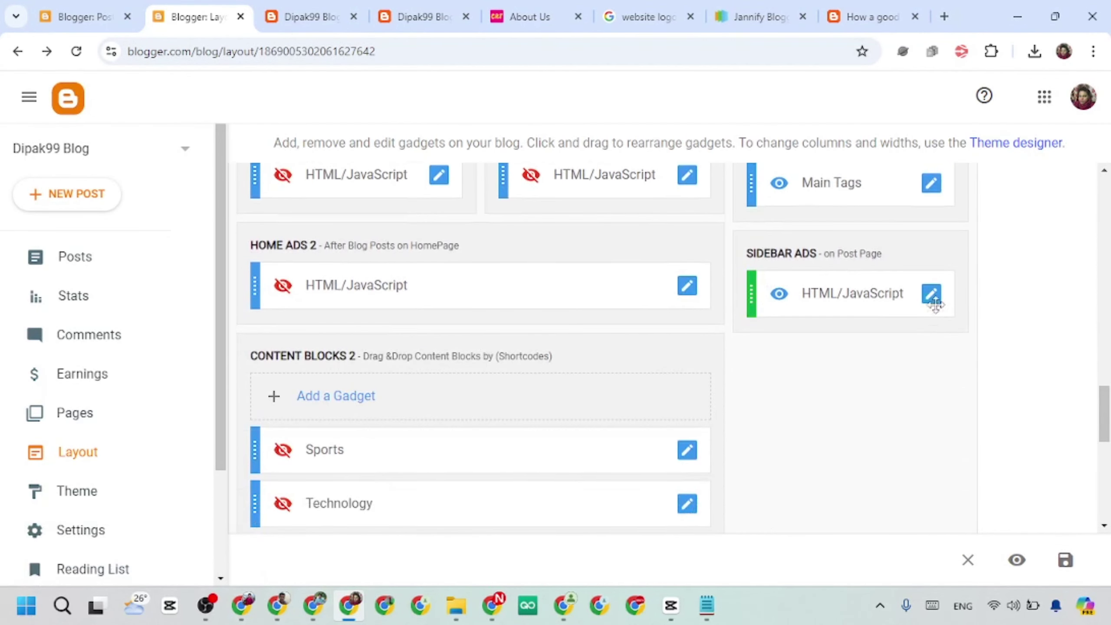
click(931, 295)
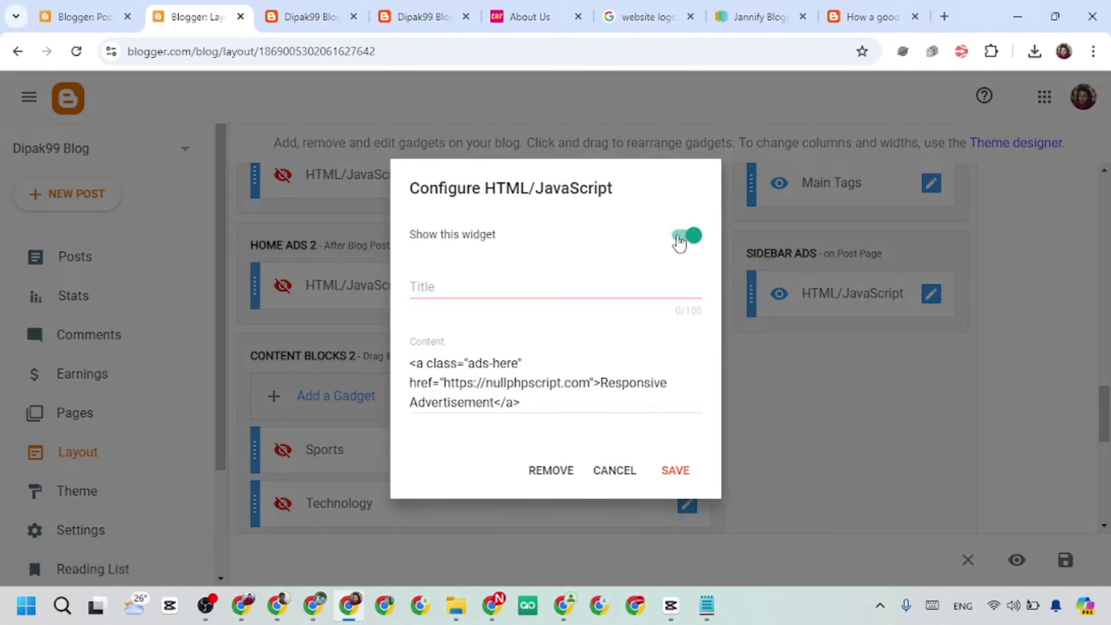
click(679, 243)
drag(548, 404, 409, 357)
key(BackSpace)
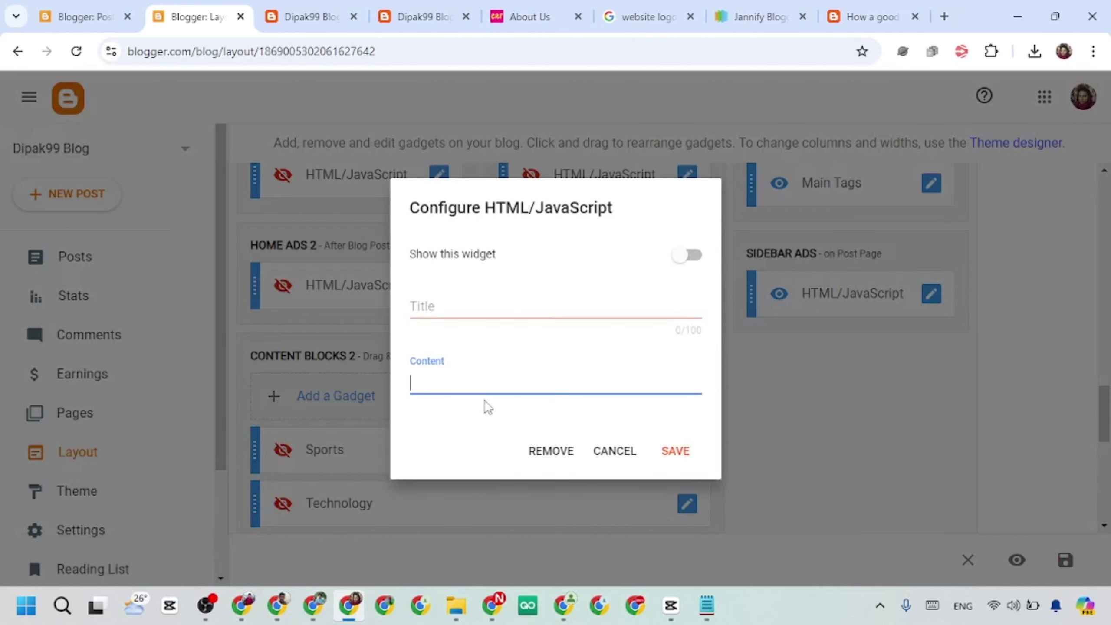
click(675, 452)
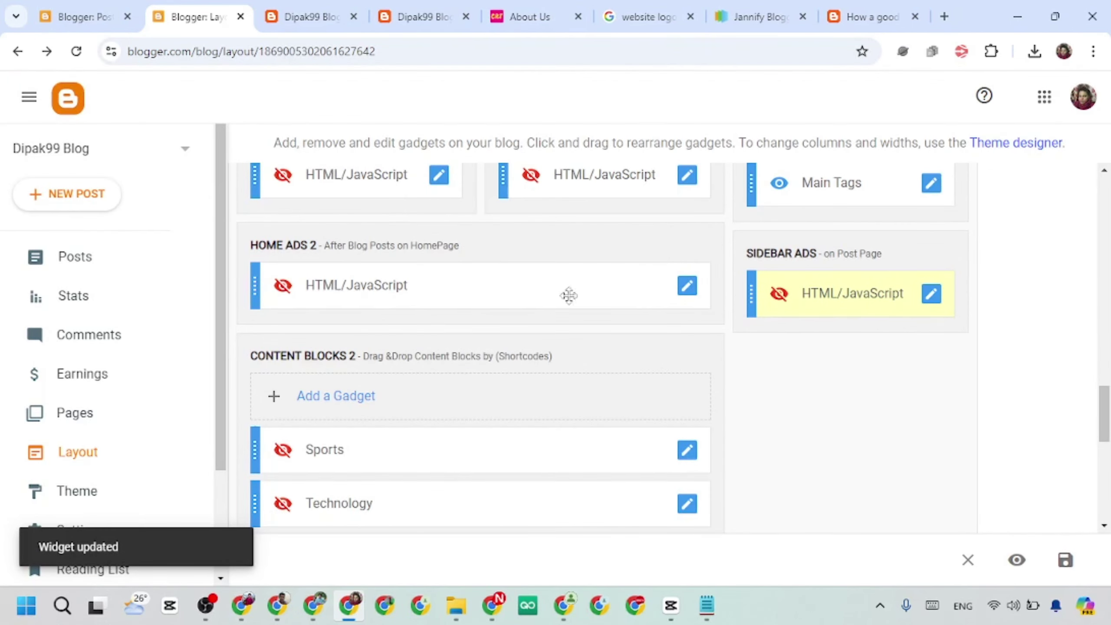
Reload the live blog and look over its sidebar, header and main menu.
click(312, 17)
click(75, 51)
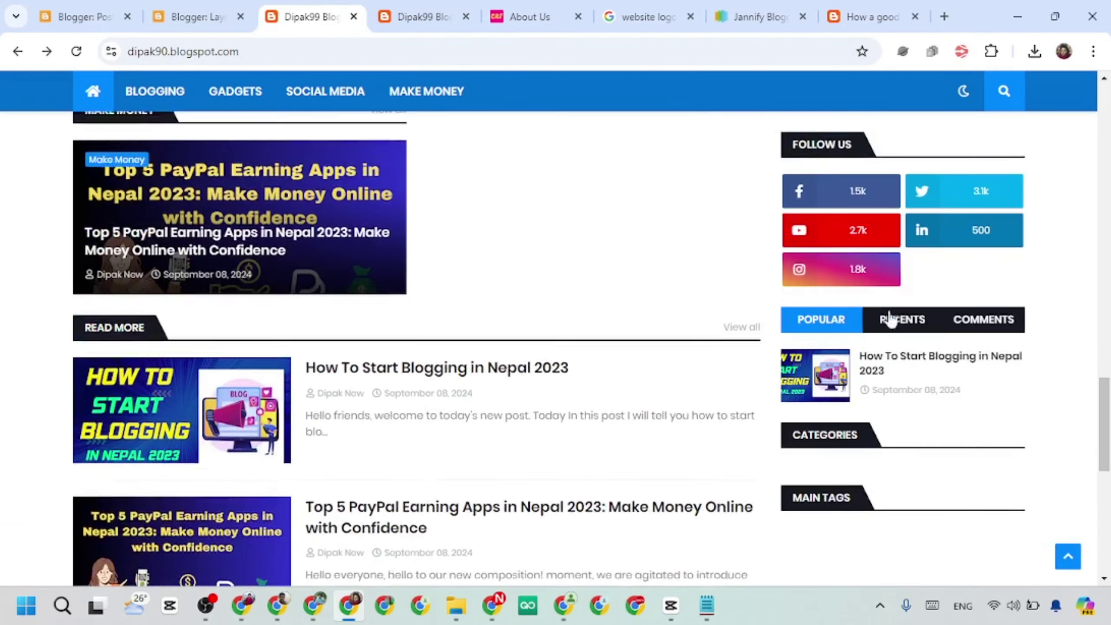
scroll(584, 360, up, 15)
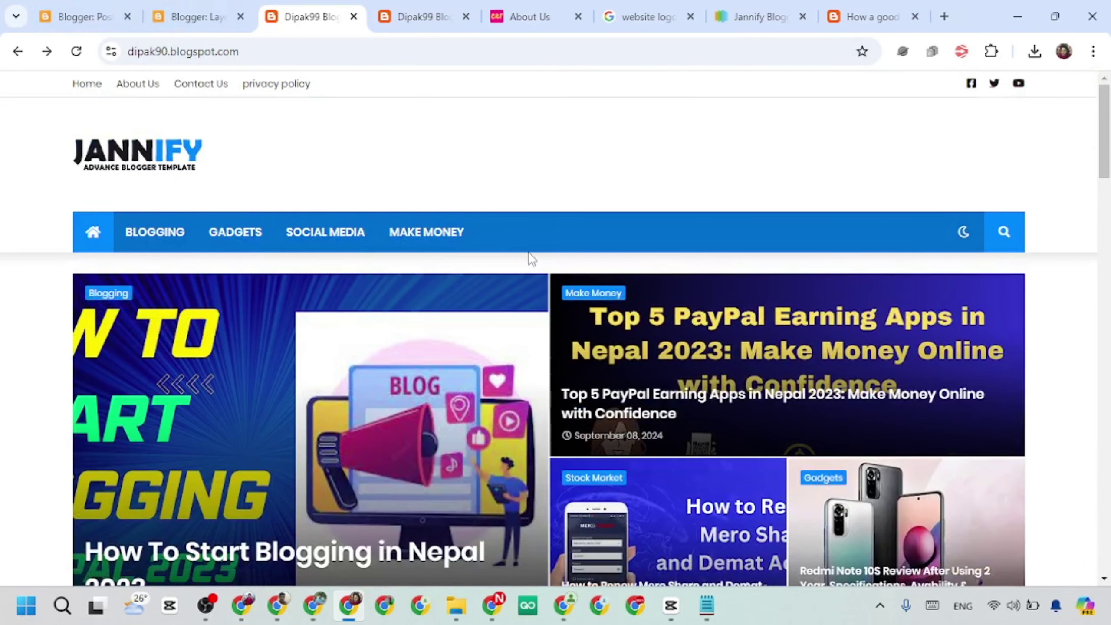
Open the CRT Nepal site's home page and examine the dropdown submenus under Gadgets, Social Media and Education.
click(522, 16)
click(140, 105)
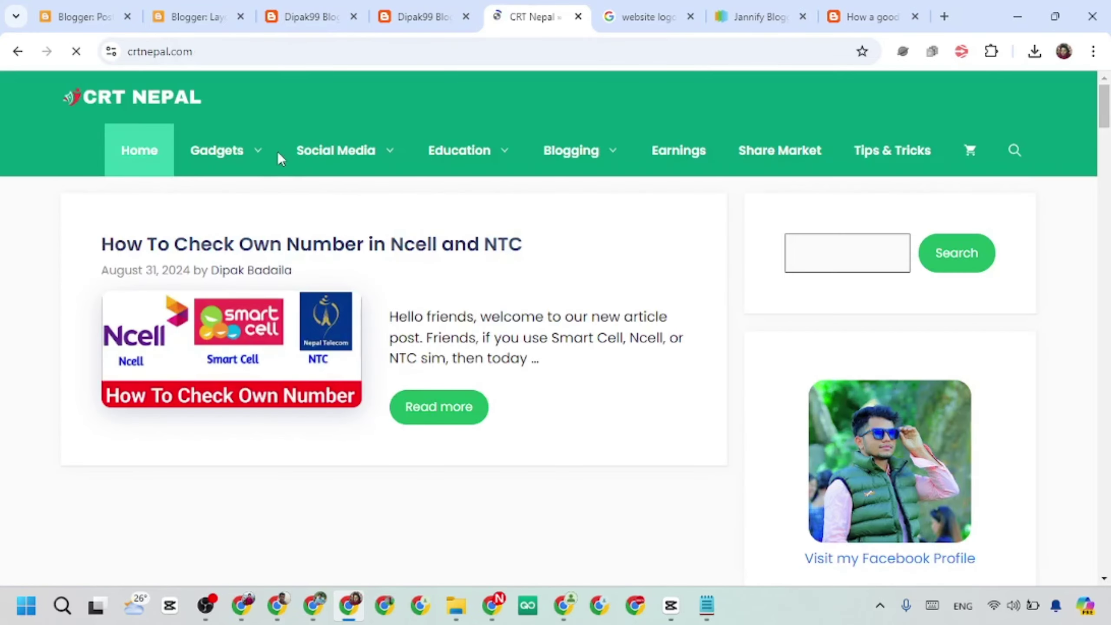
mouse_move(206, 170)
mouse_move(369, 162)
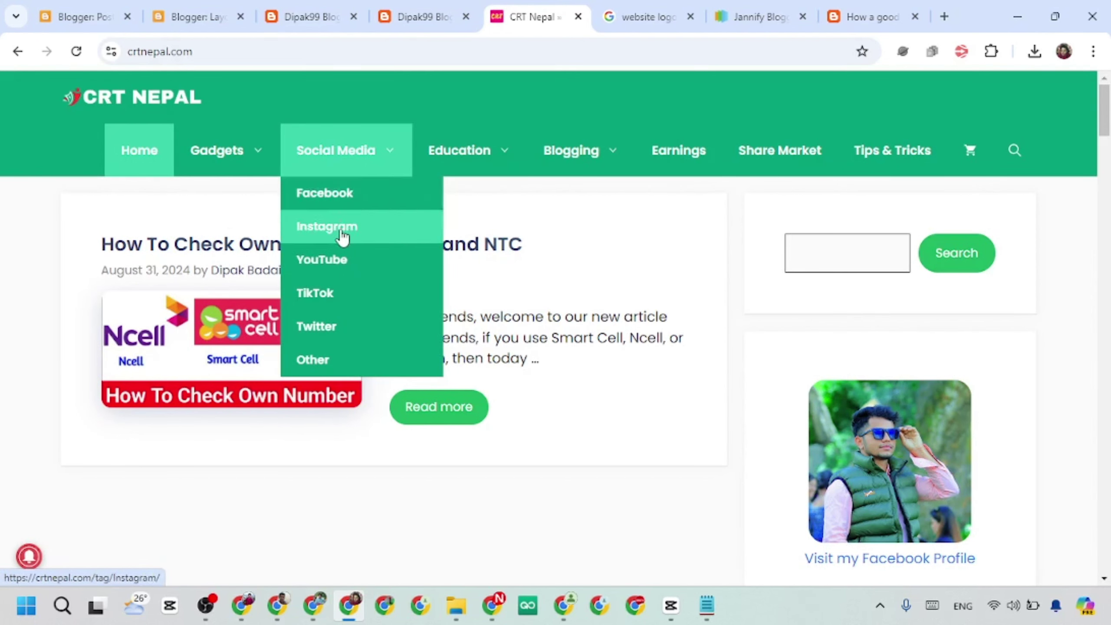
mouse_move(507, 173)
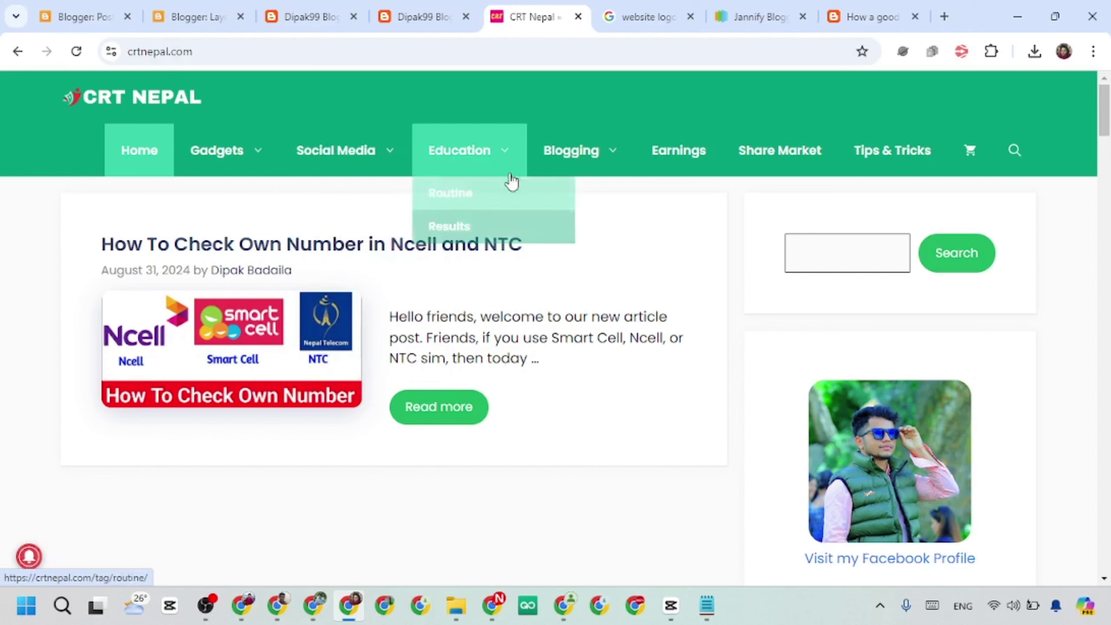
Switch to the live Dipak99 blog and look over the items in its main menu.
mouse_move(609, 149)
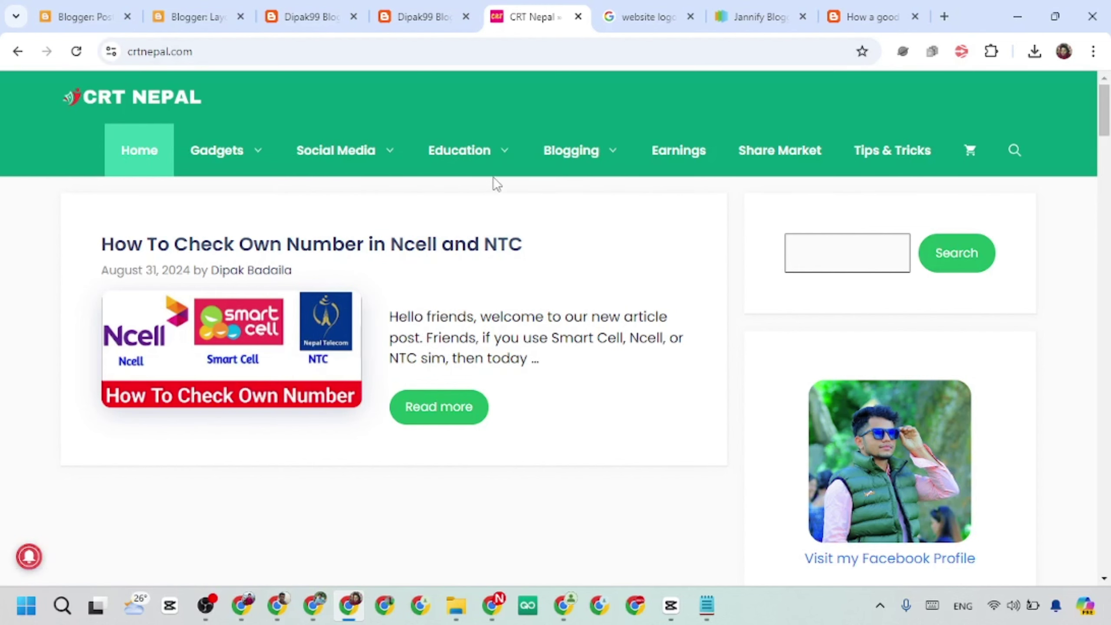
click(193, 17)
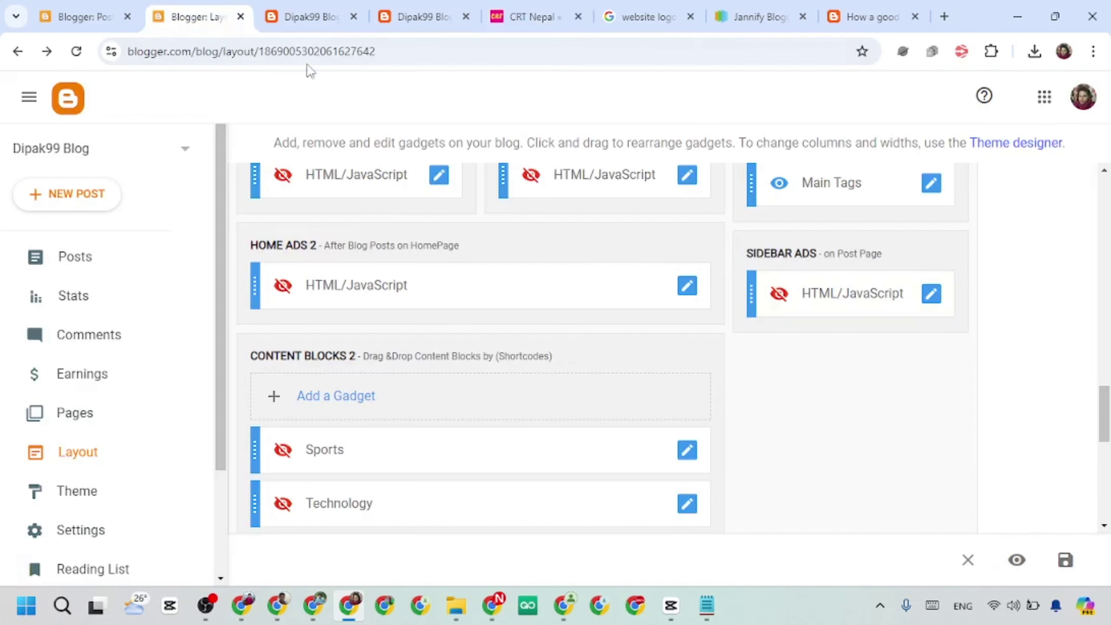
click(308, 24)
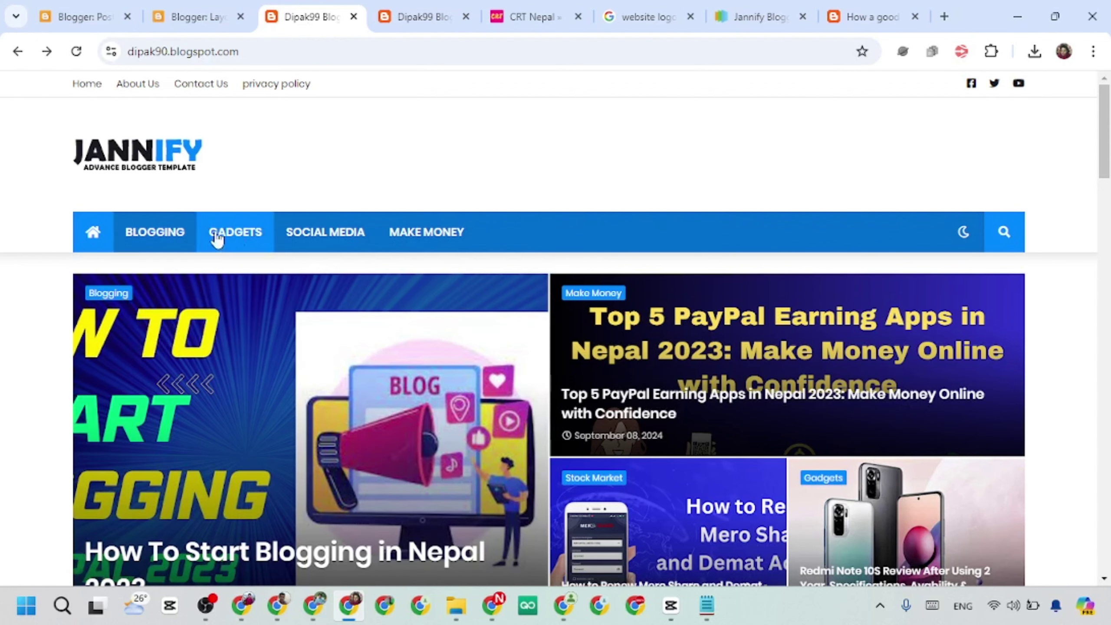
click(101, 240)
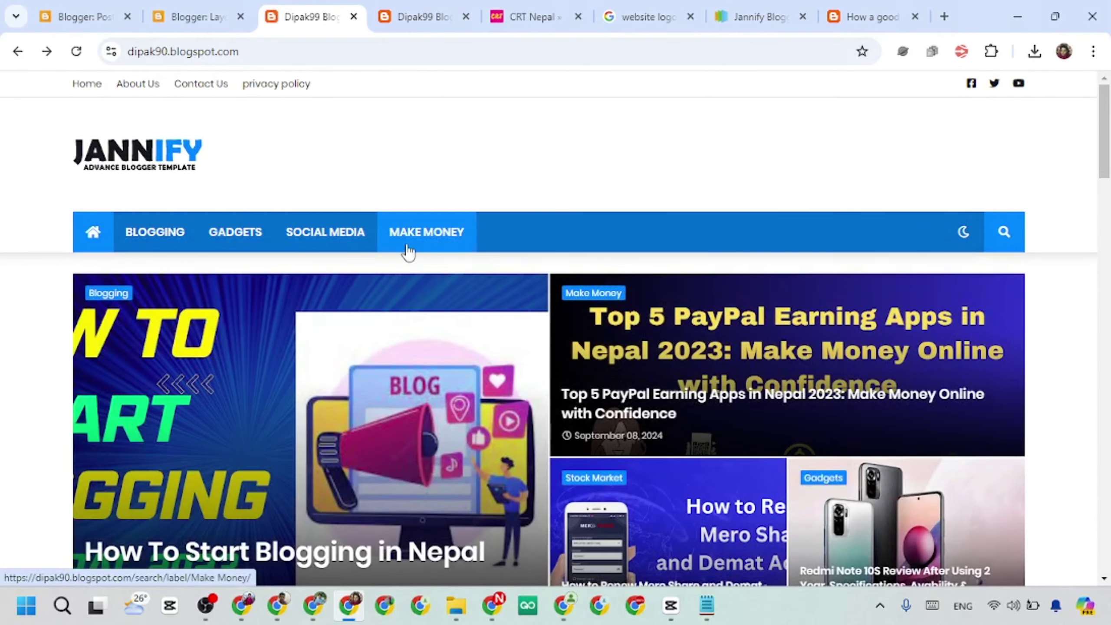
Return to the Blogger layout and open the Main Menu link list's configuration at its list of links.
click(192, 22)
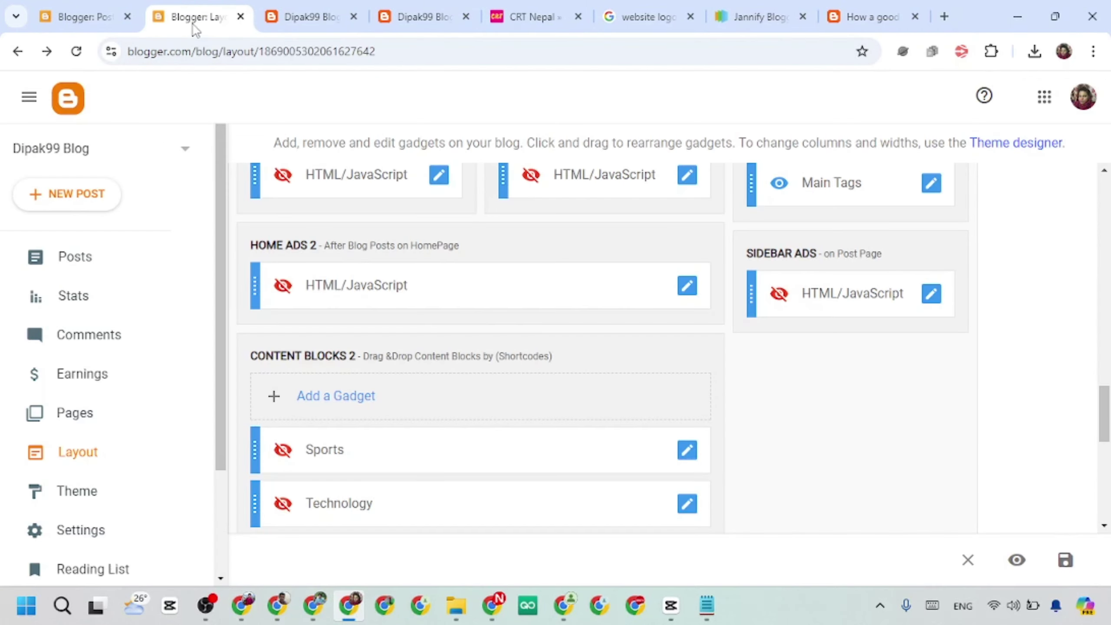
scroll(720, 338, up, 15)
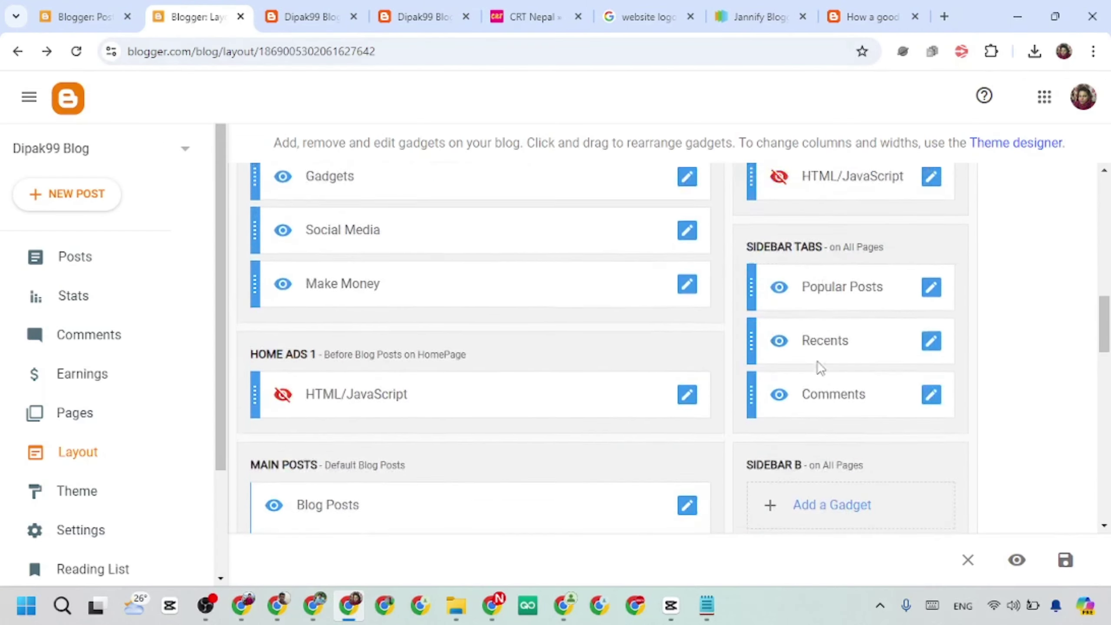
scroll(753, 437, down, 4)
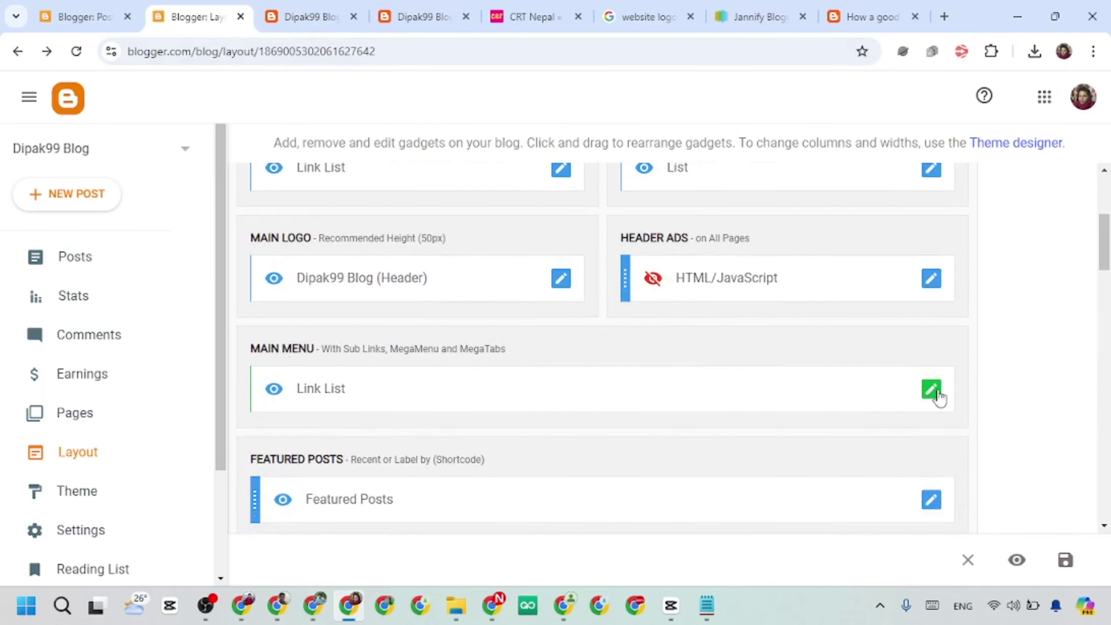
click(932, 389)
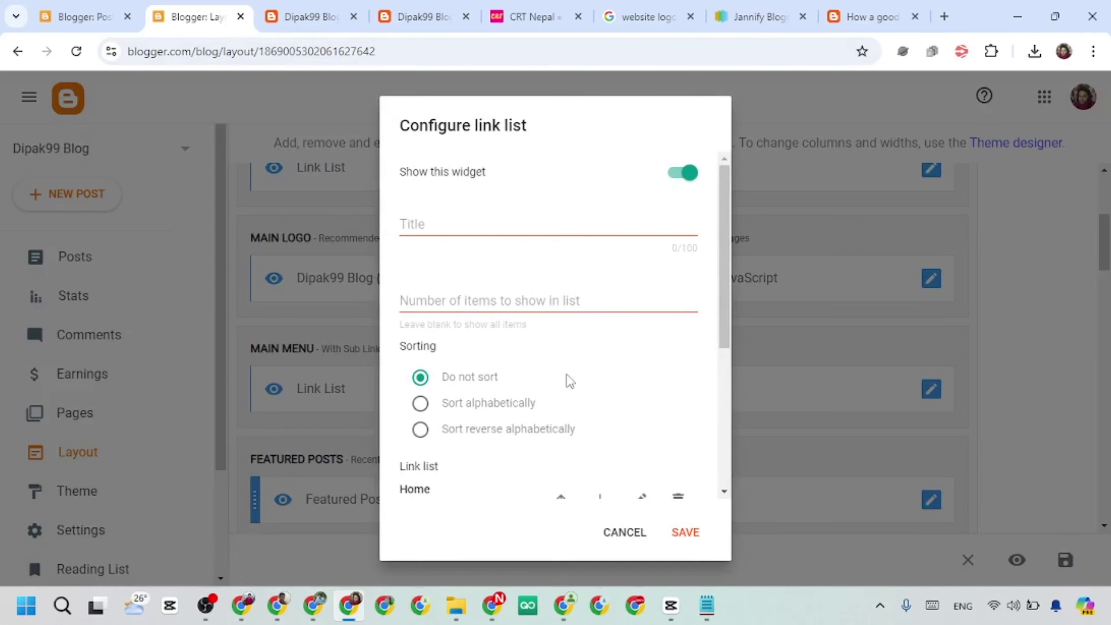
scroll(603, 389, down, 5)
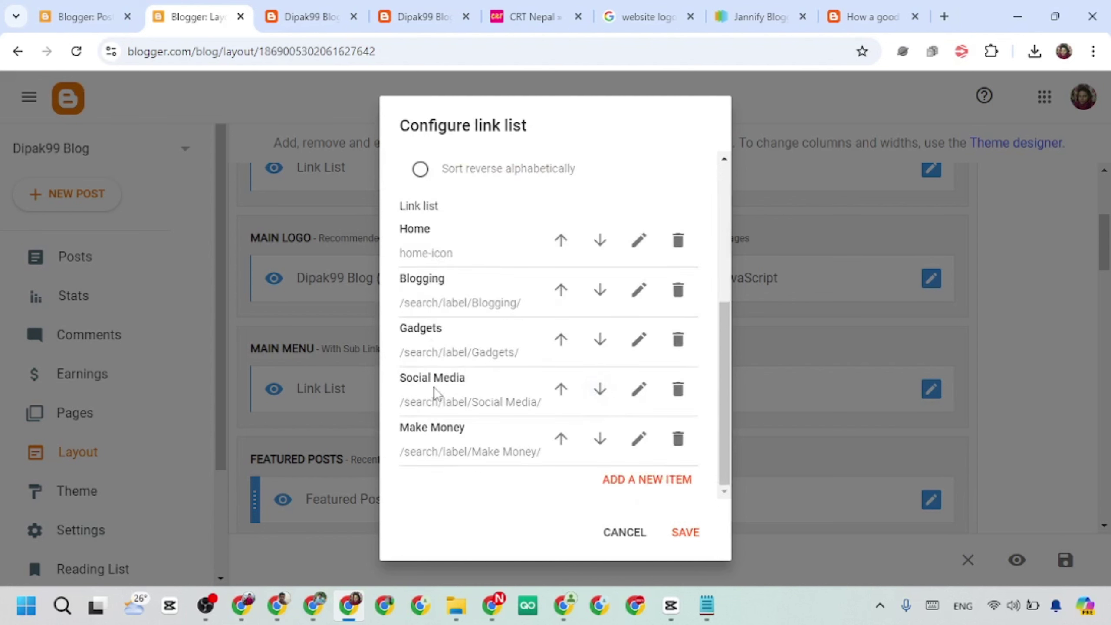
Start a new item in the main menu link list and name it _Facebook.
click(646, 479)
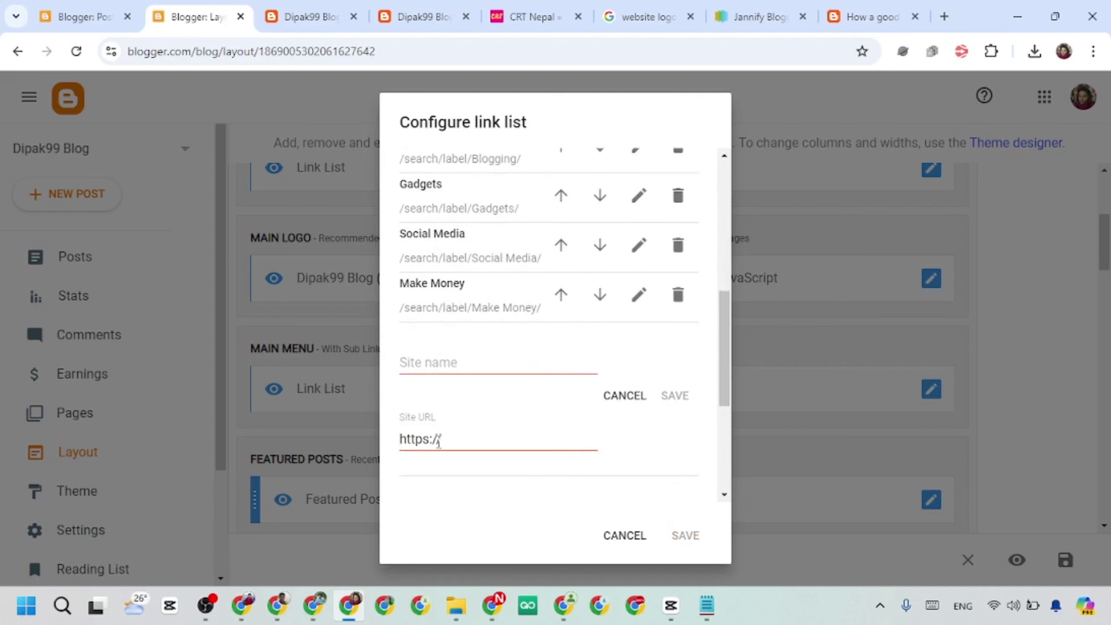
click(433, 366)
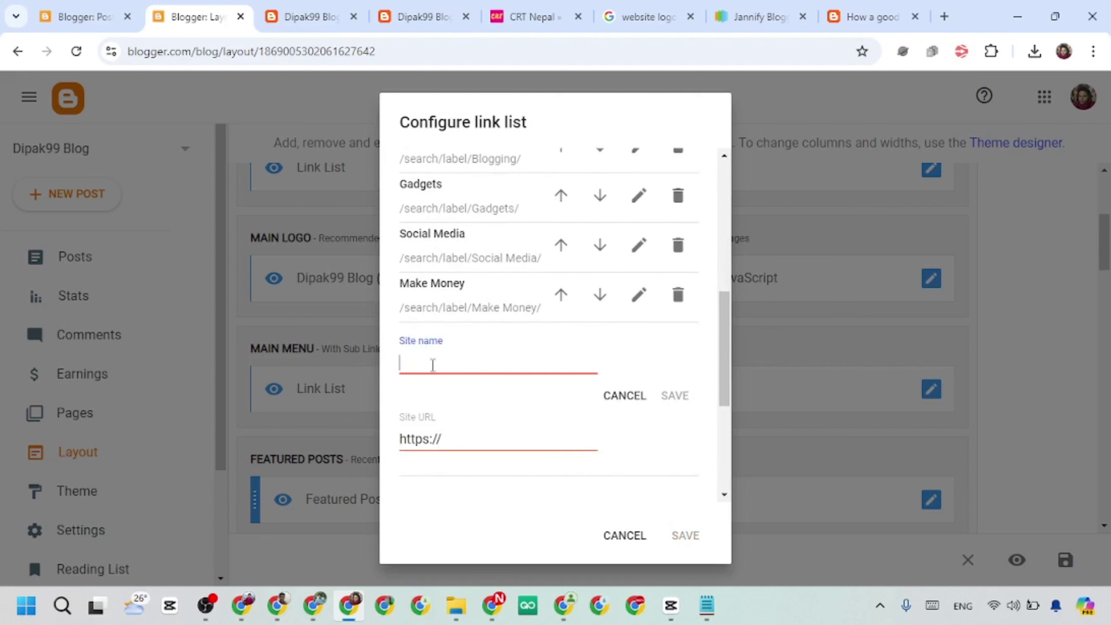
text(F)
key(ctrl+minus)
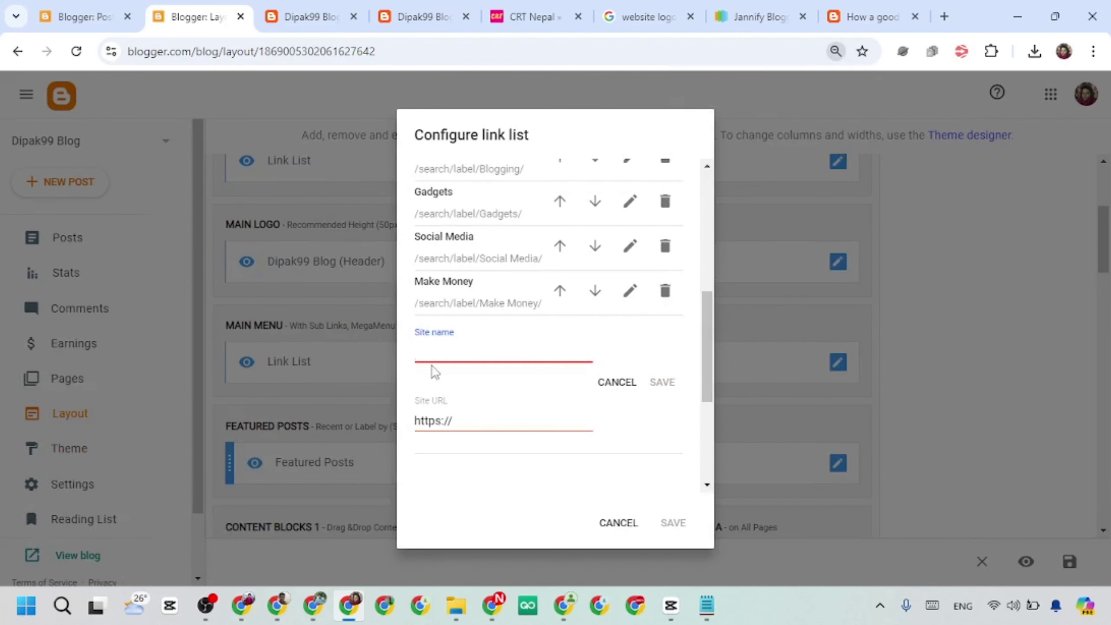
click(835, 55)
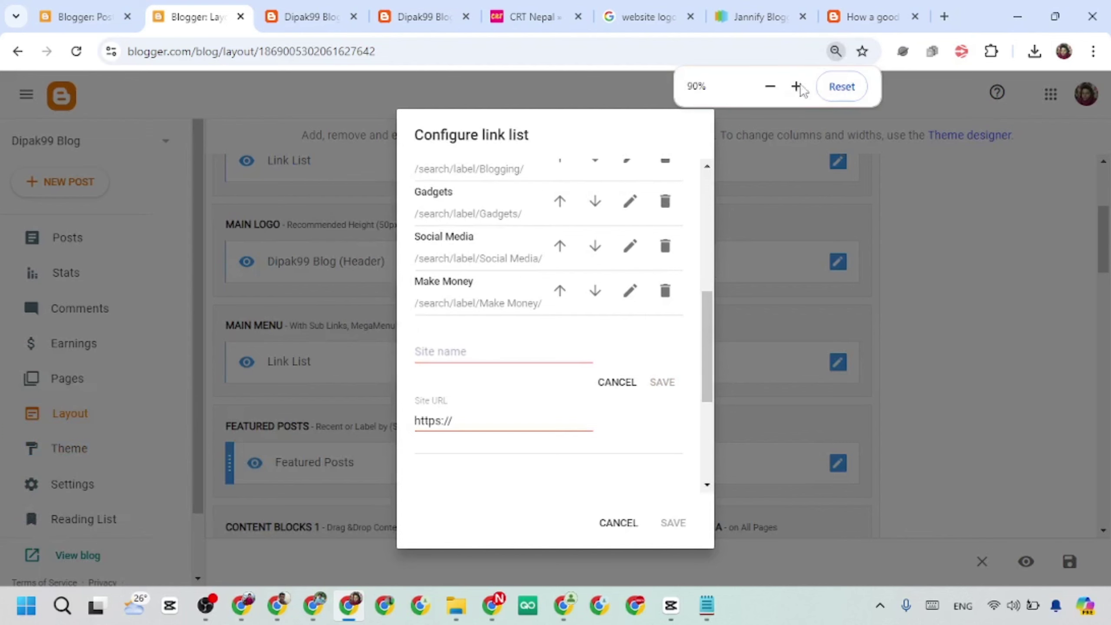
click(796, 86)
click(424, 364)
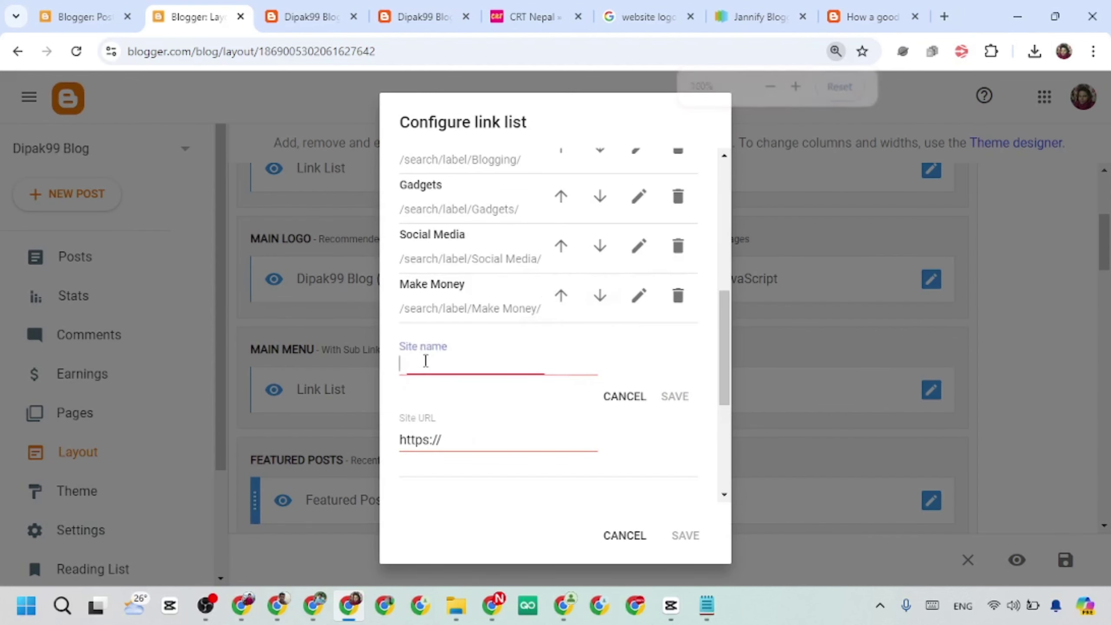
text(-)
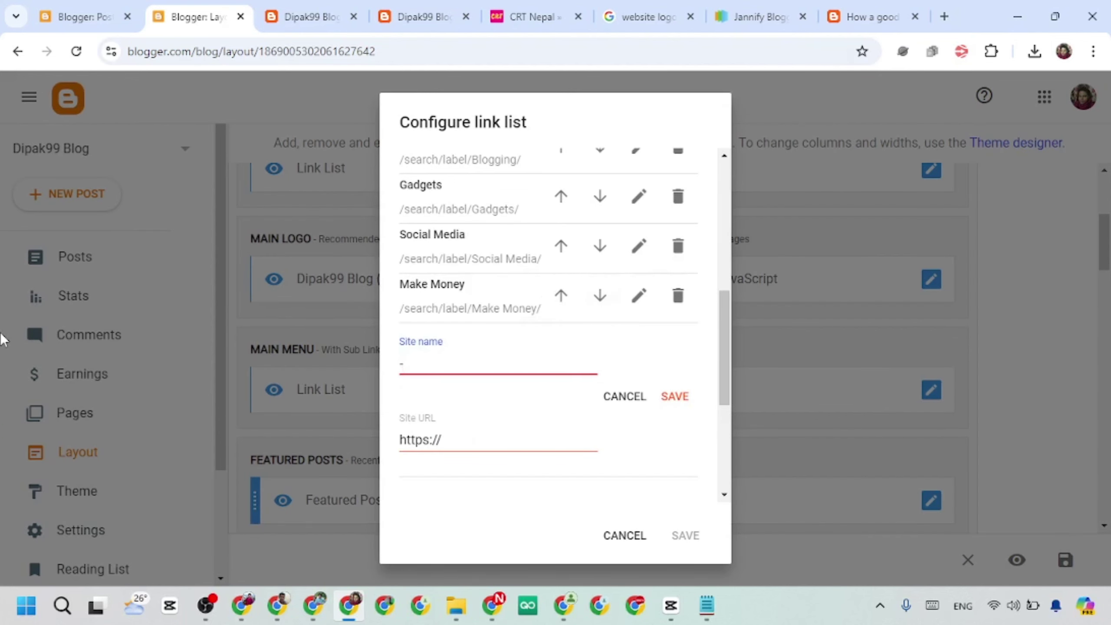
text(_Facebook)
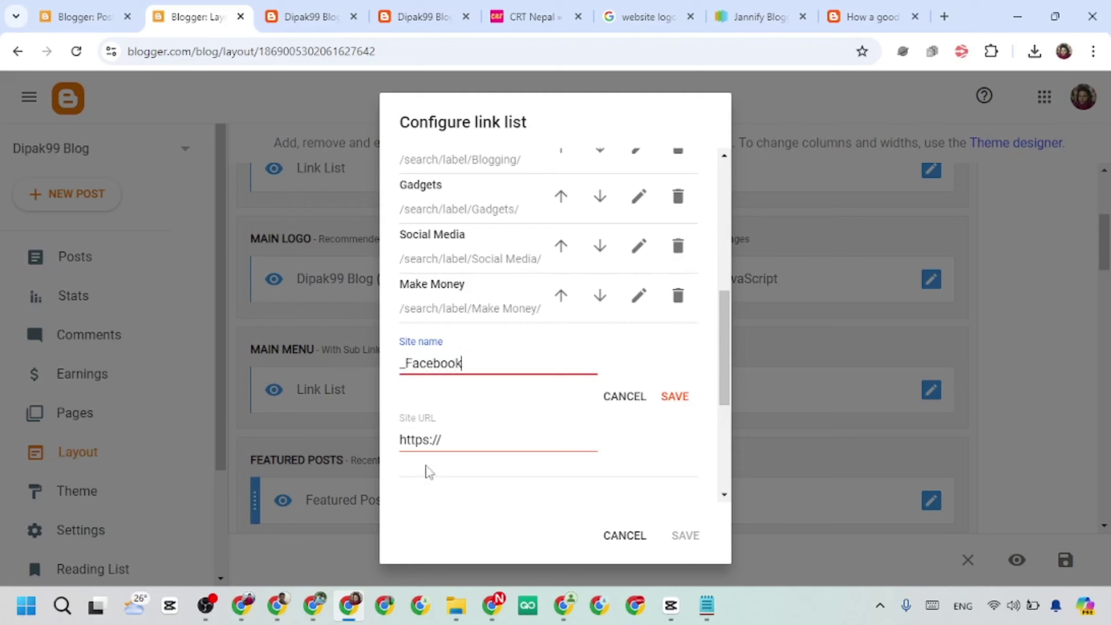
Replace the new item's site URL with /search/tag/Facebook/ and save the item to the link list.
drag(467, 438, 367, 442)
key(BackSpace)
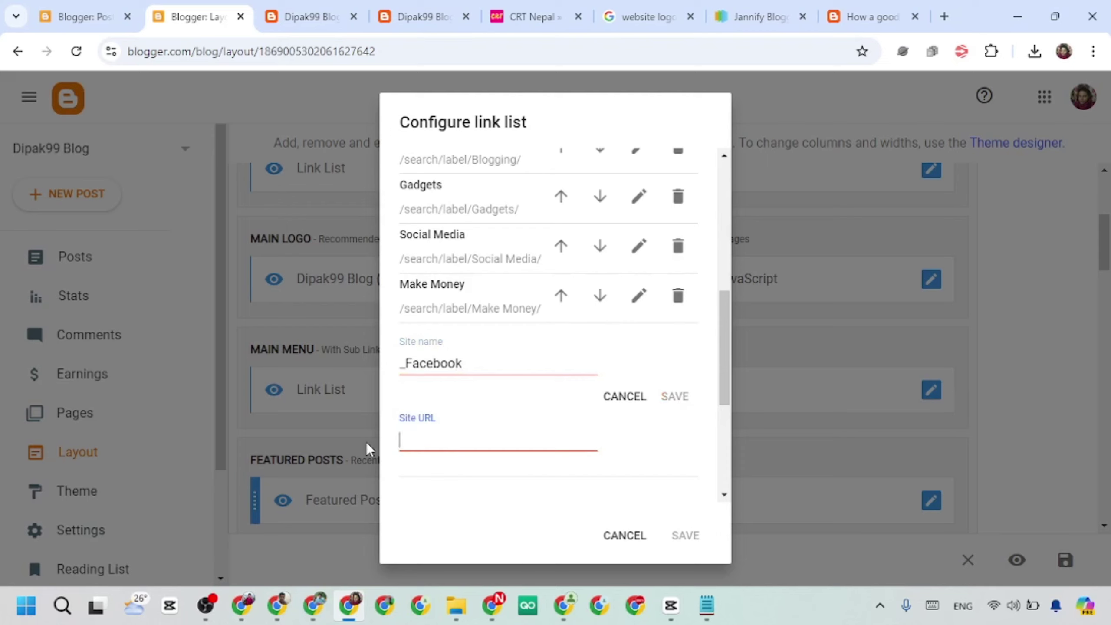
text(/search/)
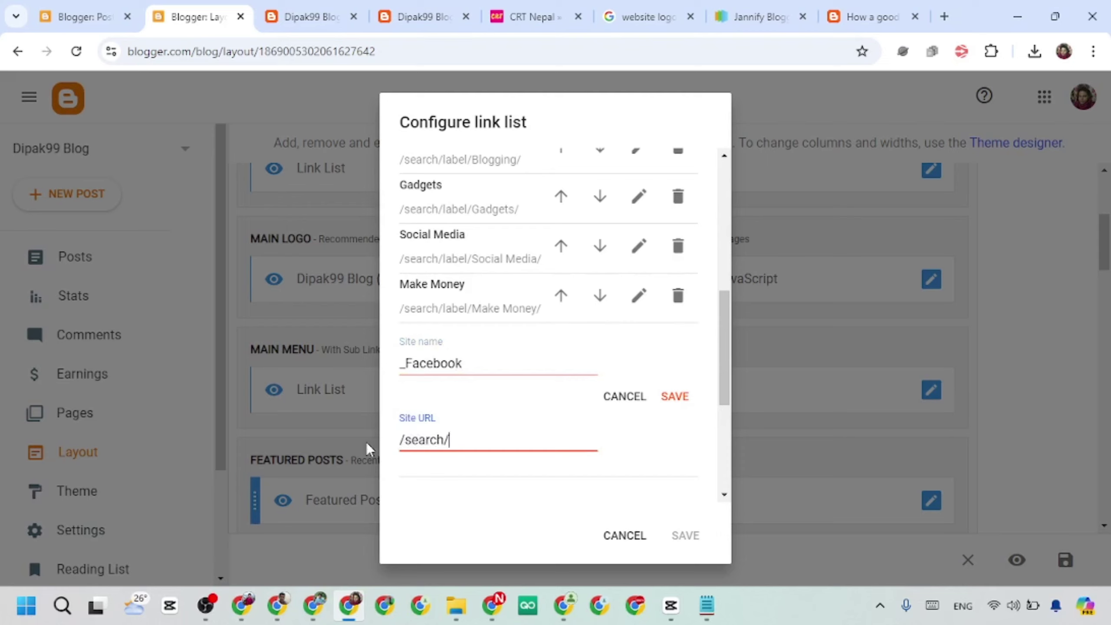
text(tag/Facebook/)
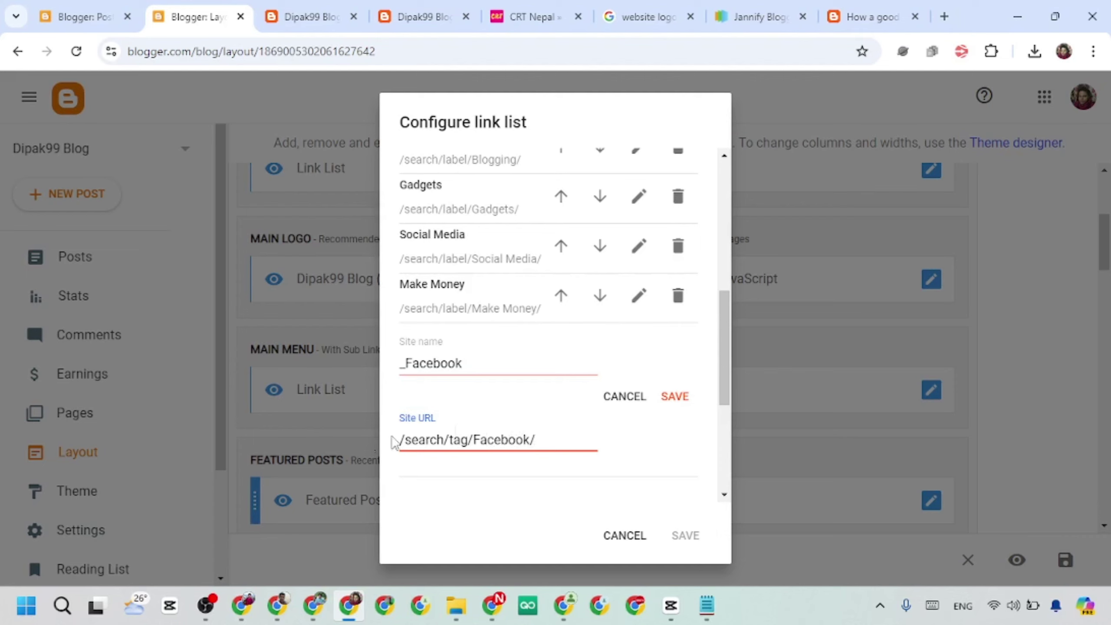
click(687, 397)
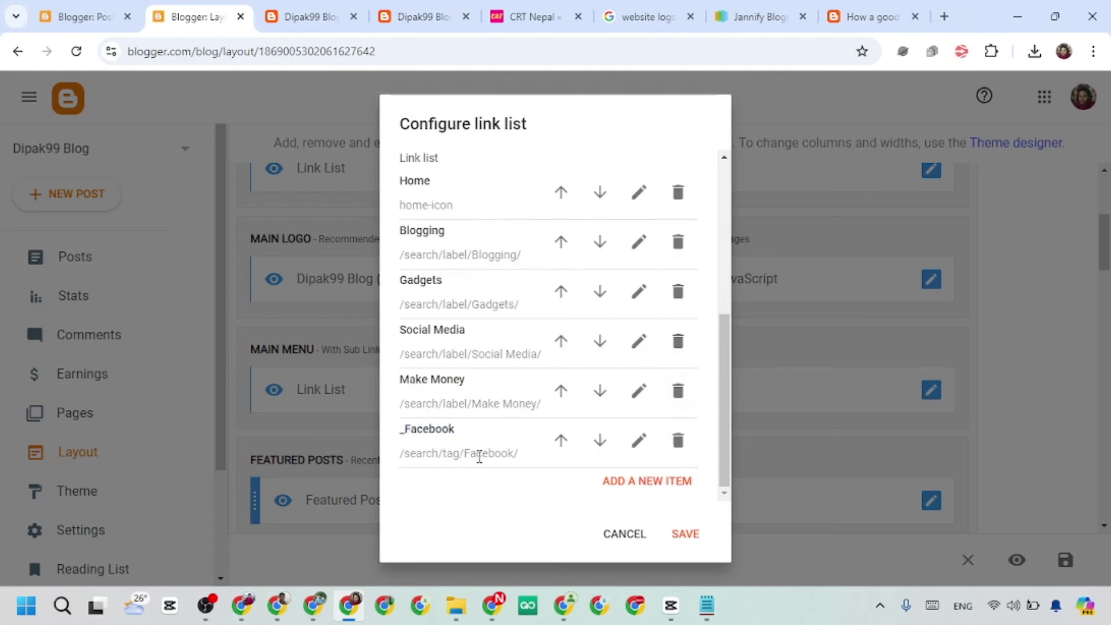